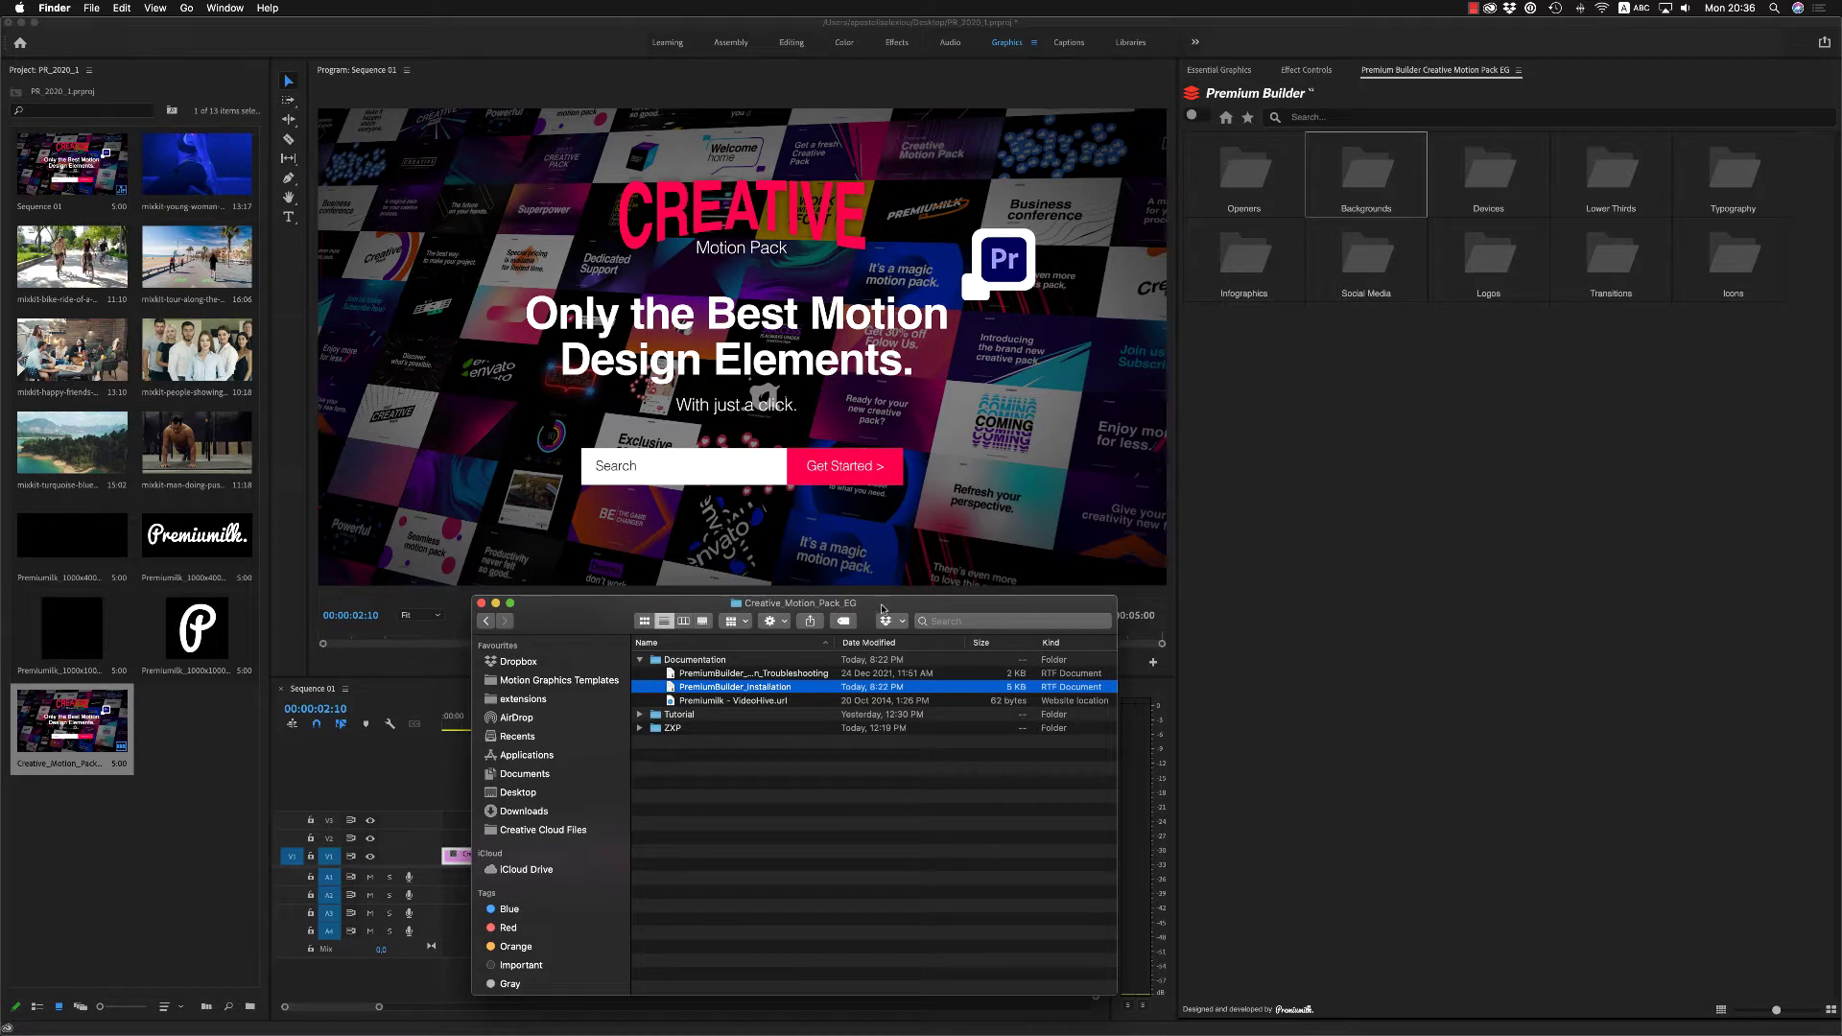
# Step: Look over the contents of the Documentation and ZXP folders in the Creative_Motion_Pack_EG package
pyautogui.moveTo(883, 608); pyautogui.dragTo(883, 604)
pyautogui.click(742, 772)
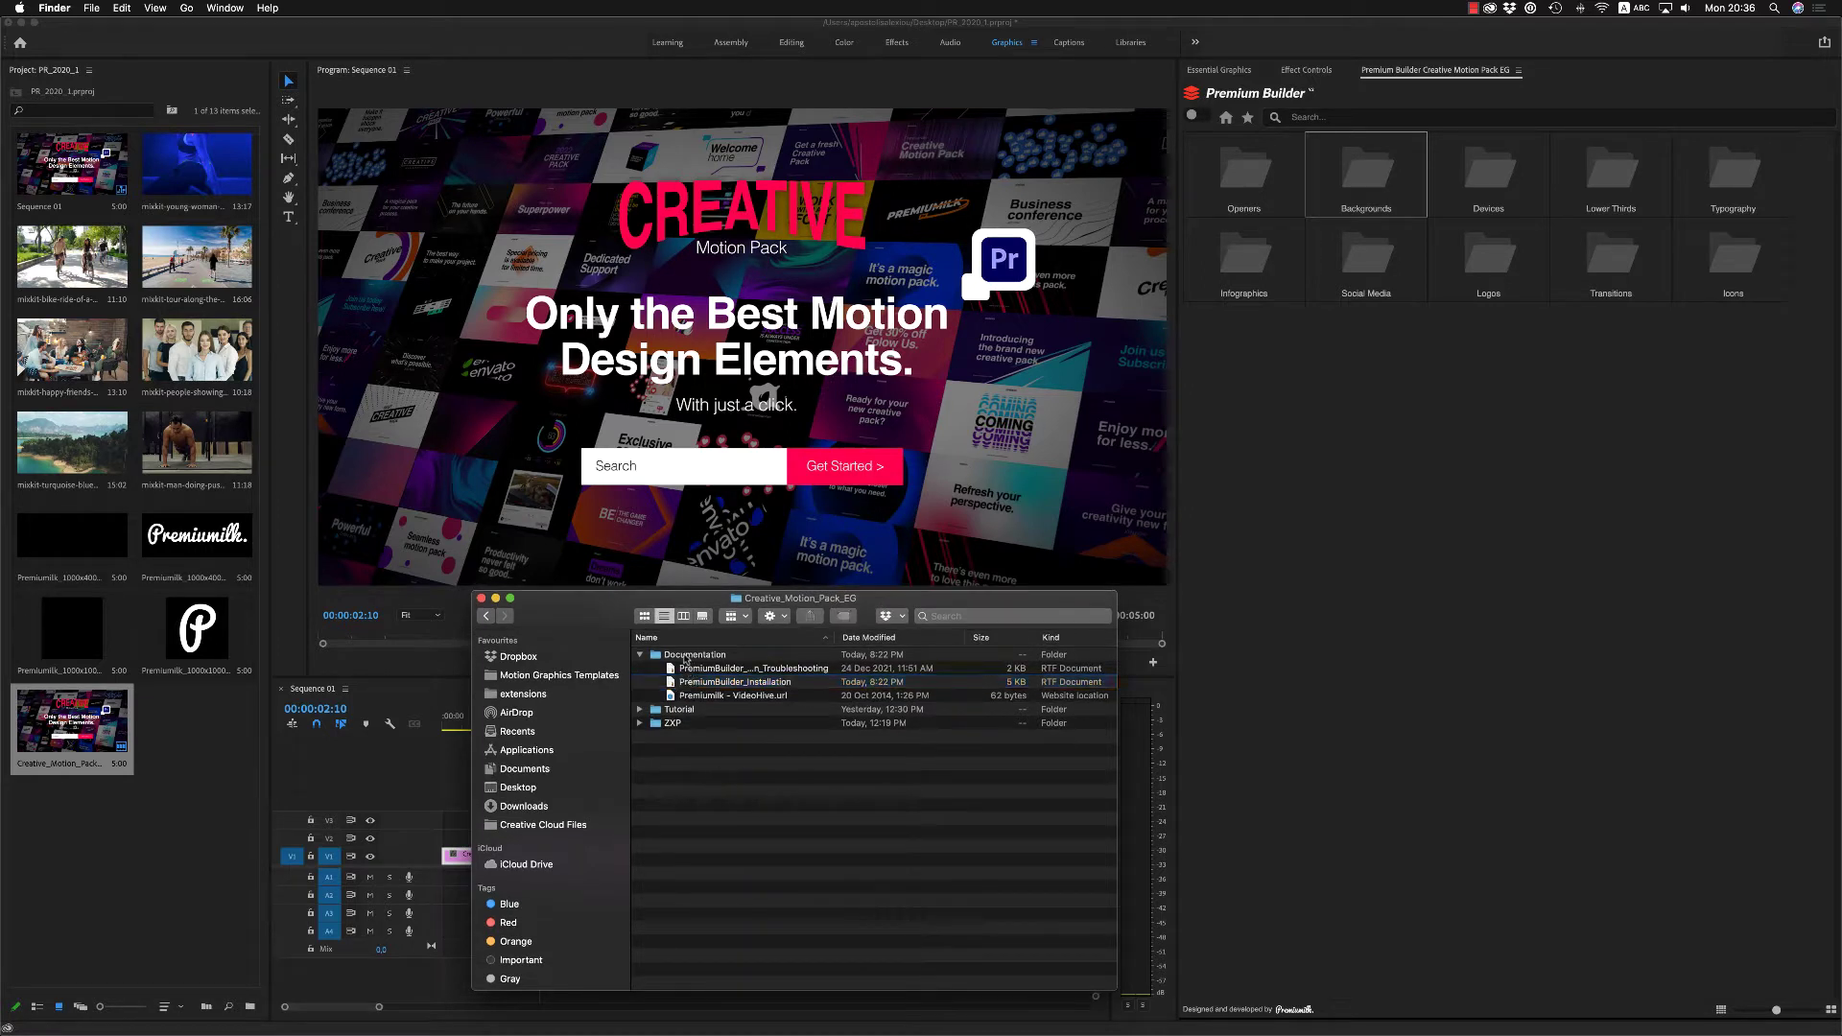
pyautogui.click(685, 656)
pyautogui.click(640, 655)
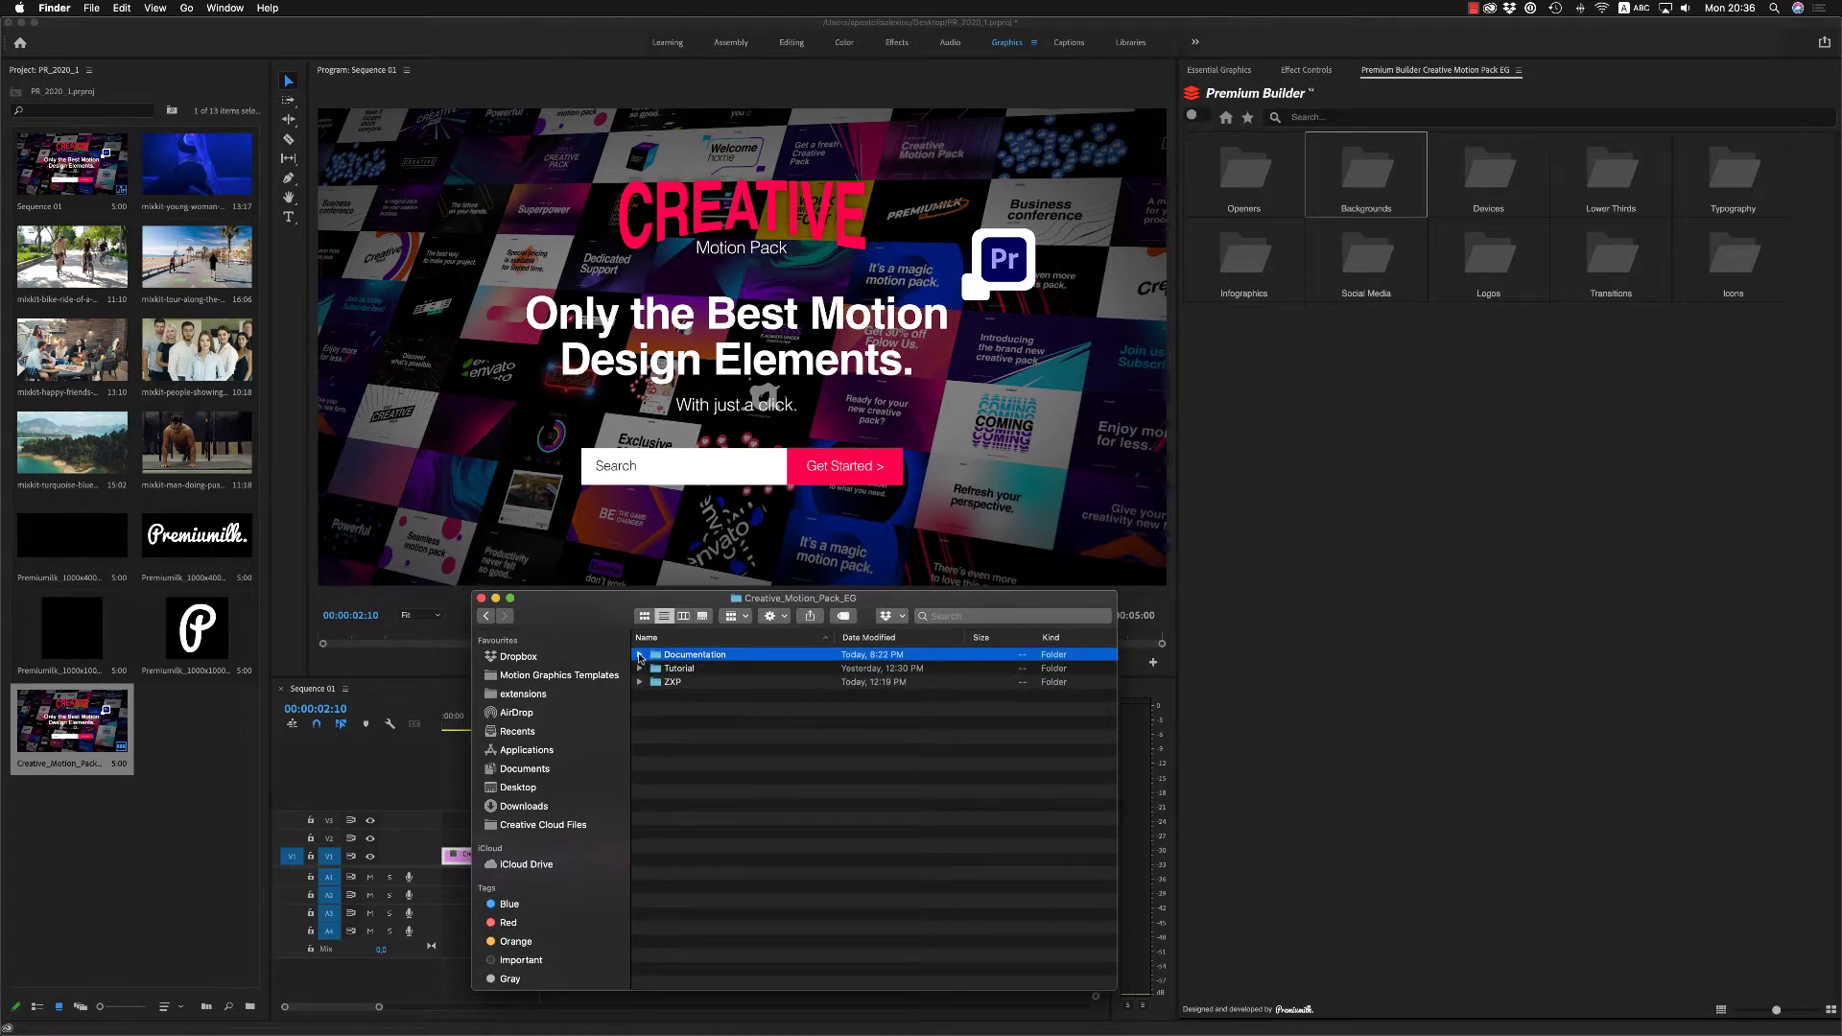
pyautogui.click(640, 656)
pyautogui.click(640, 655)
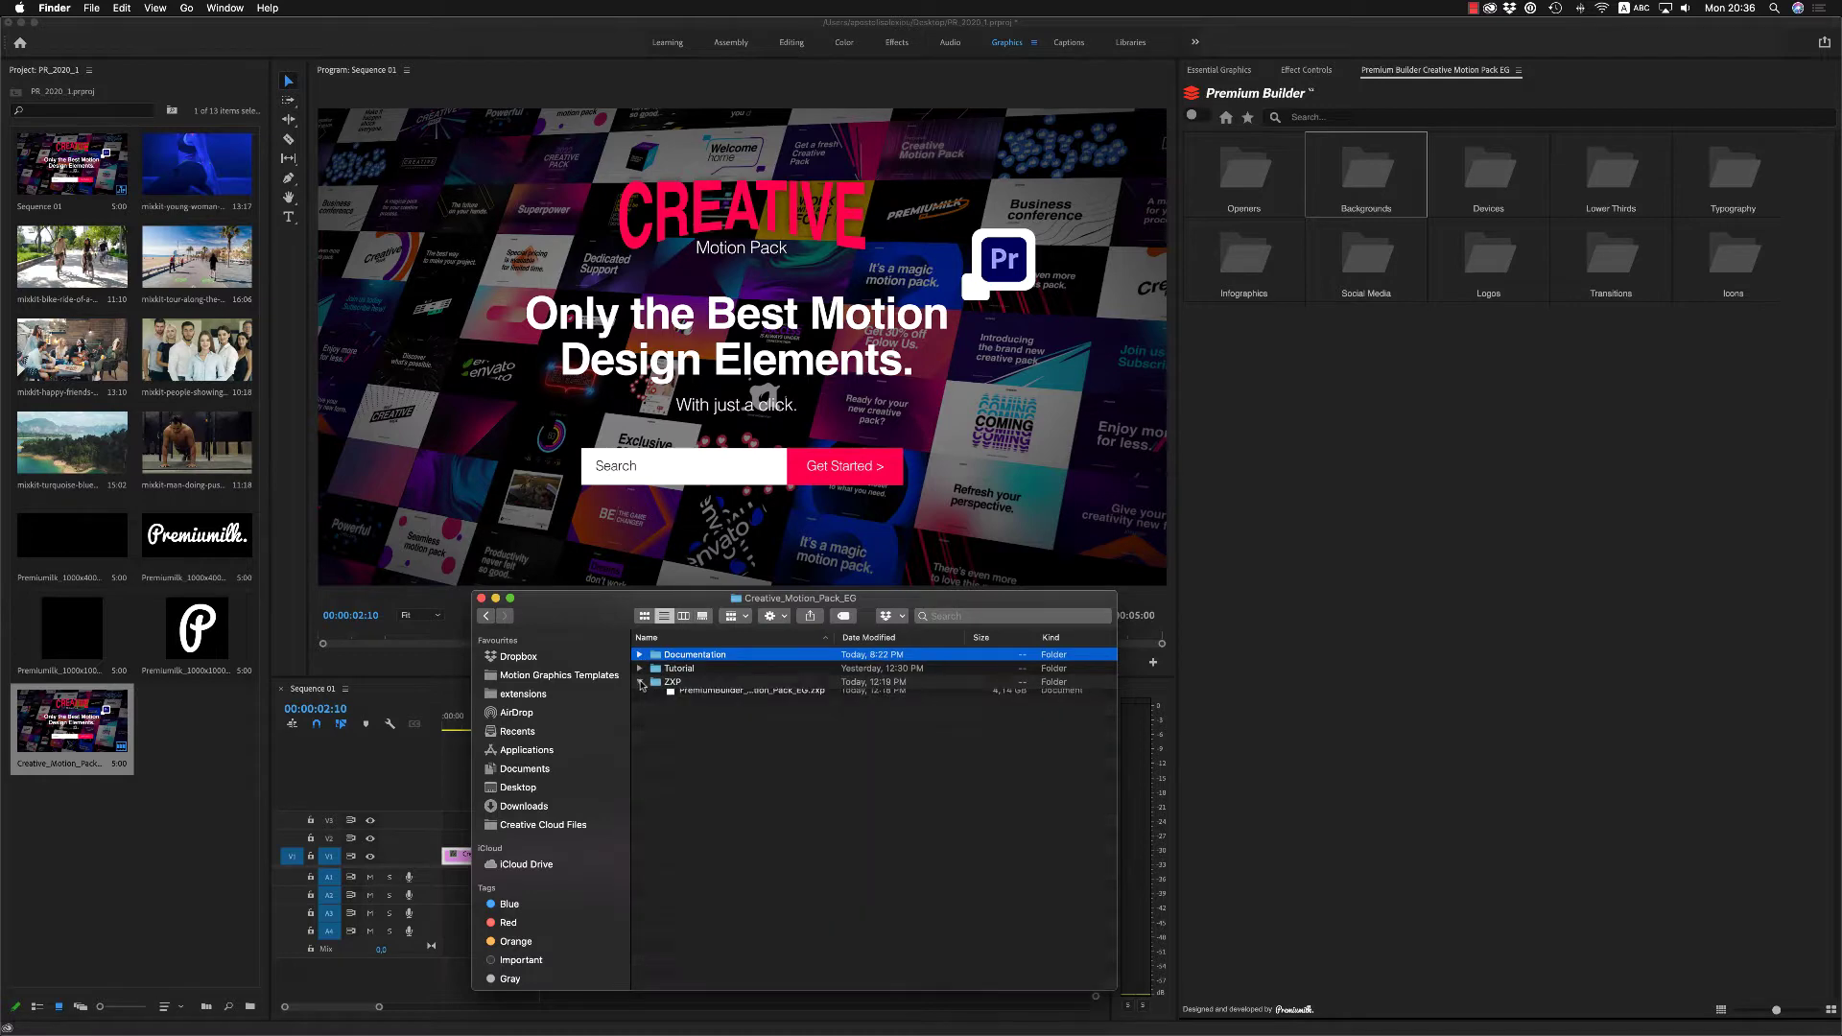
pyautogui.click(640, 656)
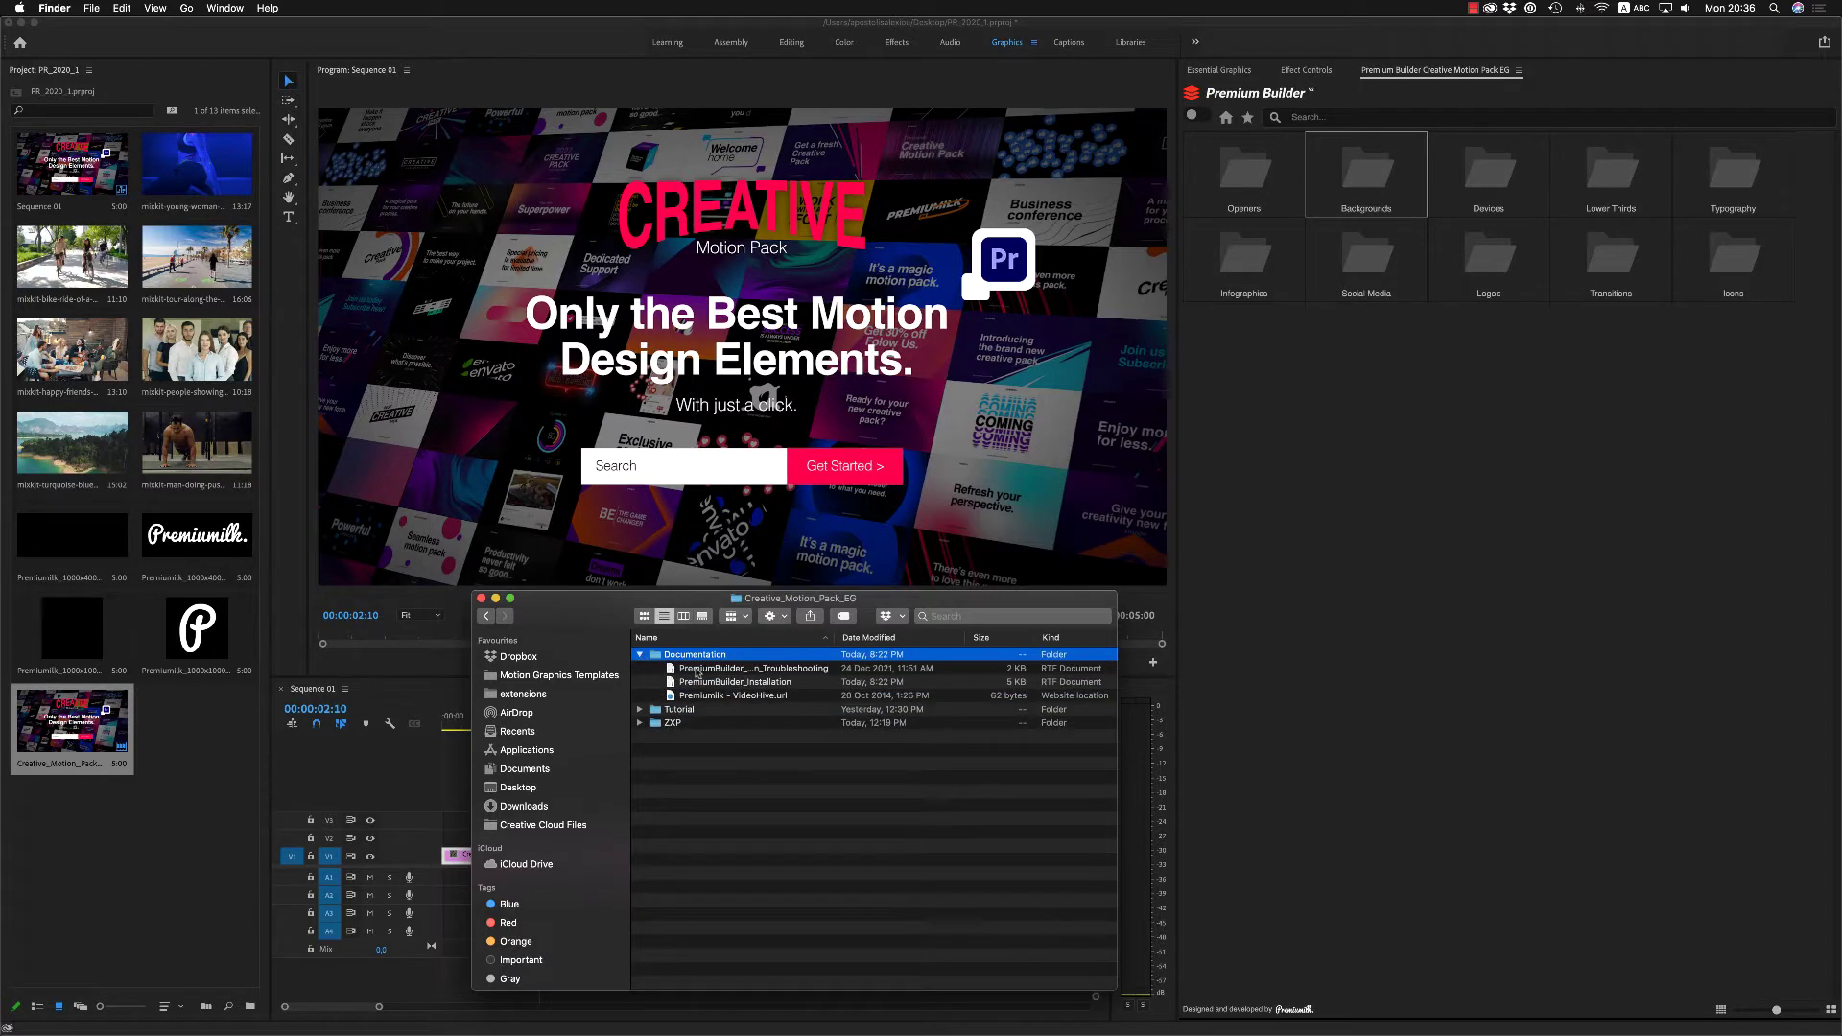
# Step: Open the PremiumBuilder_Installation document and review its ZXPInstaller instructions up to downloading and installing the installer
pyautogui.doubleClick(735, 682)
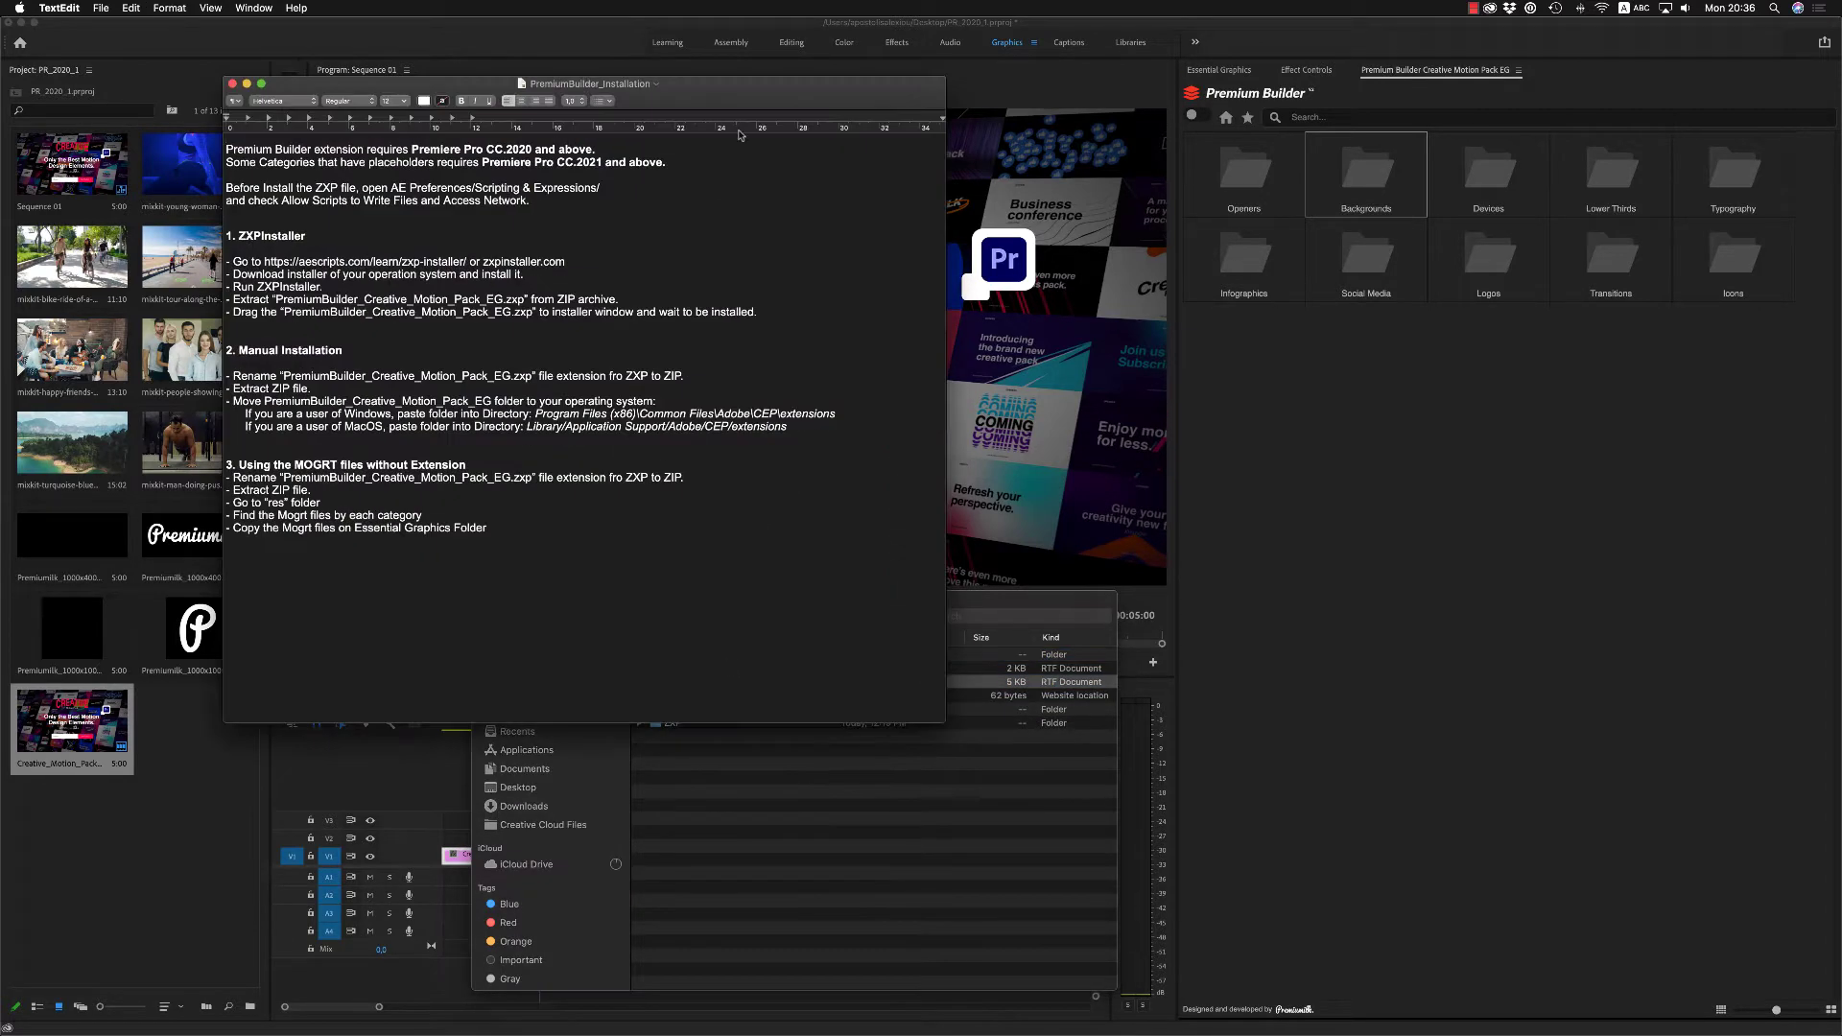
pyautogui.moveTo(749, 89); pyautogui.dragTo(891, 259)
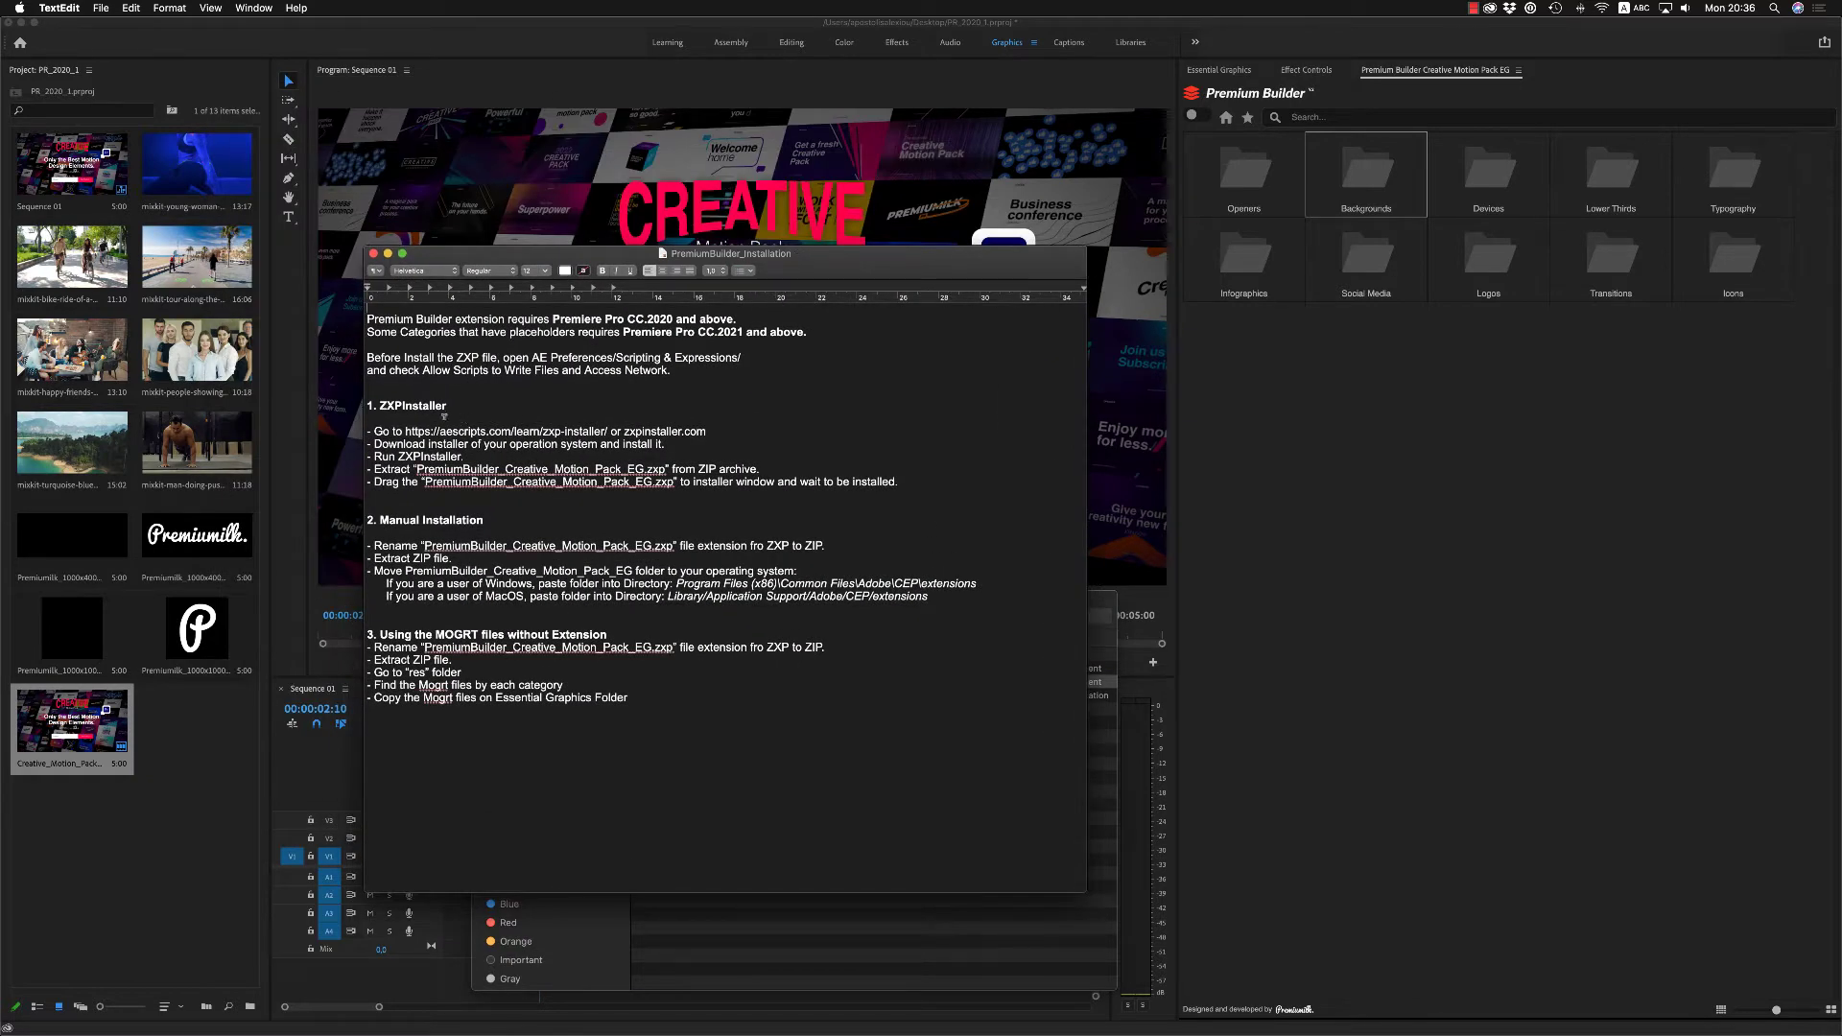
pyautogui.moveTo(457, 401); pyautogui.dragTo(601, 444)
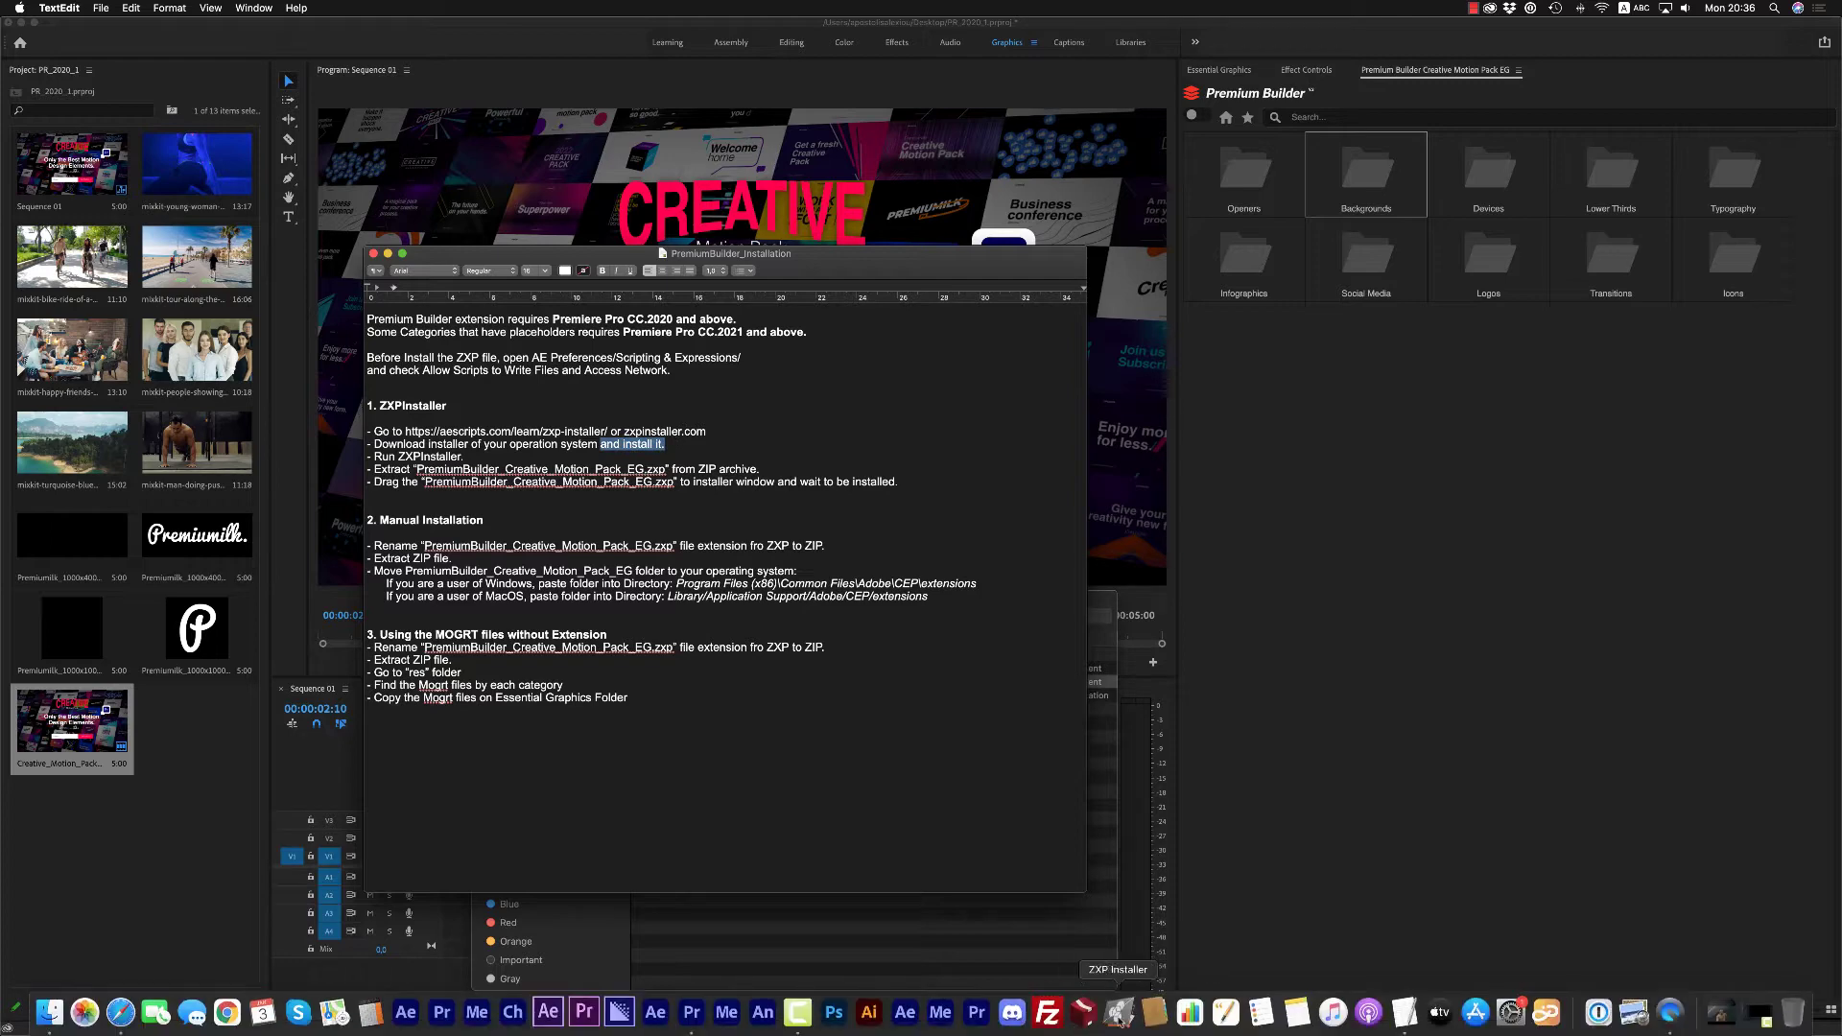
# Step: Launch ZXP Installer beside the installation notes and bring up the extension's ZXP file in the package's ZXP folder
pyautogui.click(1118, 1012)
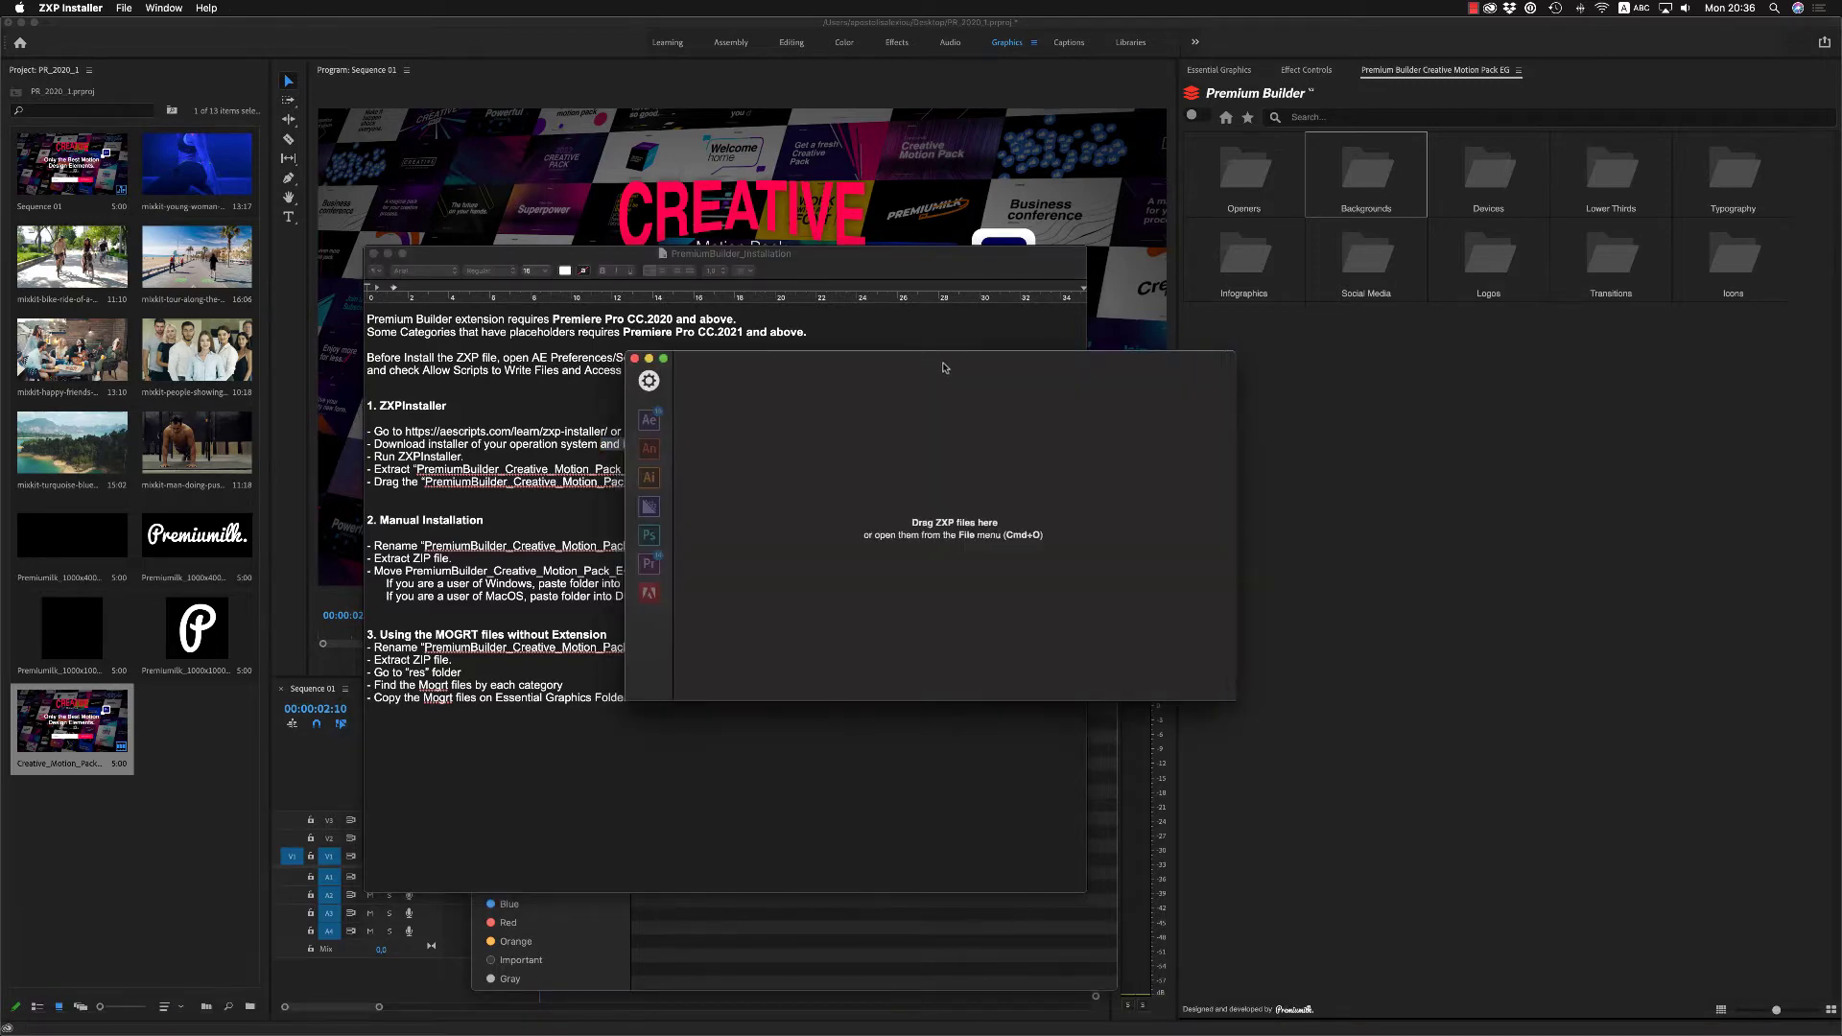
pyautogui.moveTo(890, 273); pyautogui.dragTo(693, 269)
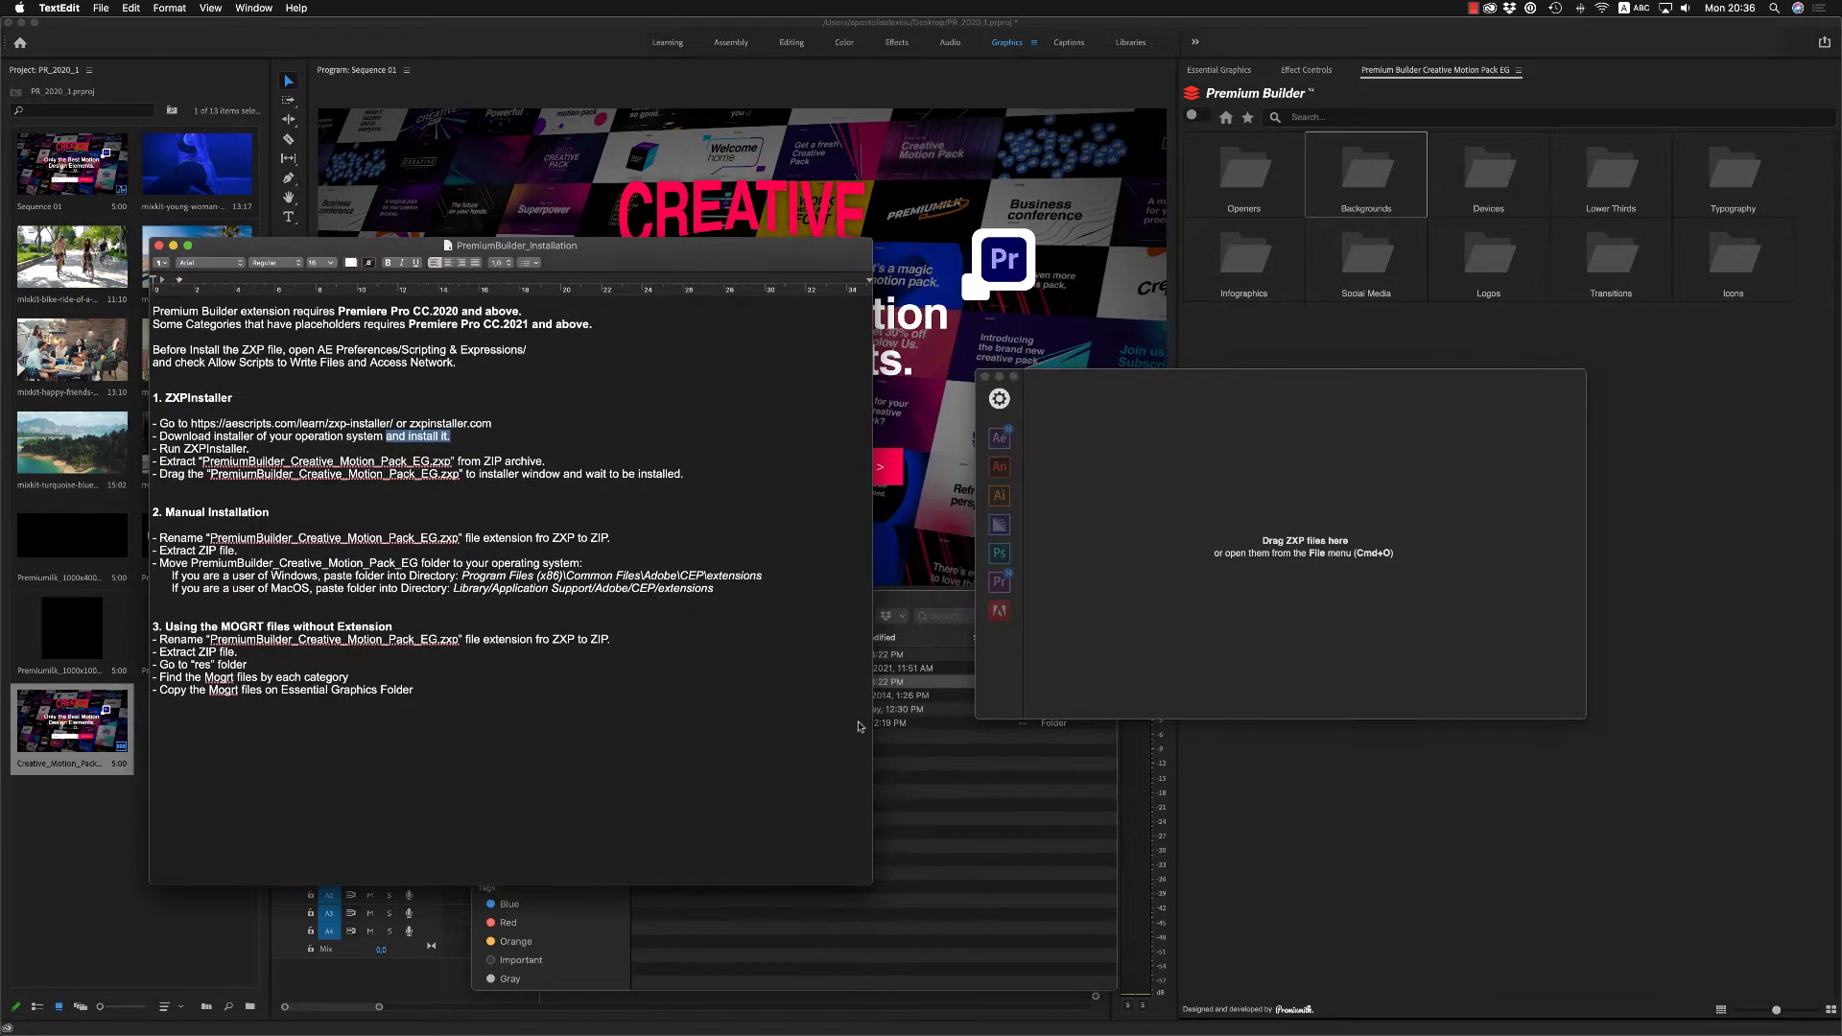
pyautogui.click(714, 776)
pyautogui.click(641, 723)
pyautogui.moveTo(710, 736); pyautogui.dragTo(669, 737)
pyautogui.click(639, 724)
pyautogui.click(640, 654)
# Step: Switch to Premiere Pro and open the Premium Builder Creative Motion Pack EG extension
pyautogui.click(1403, 328)
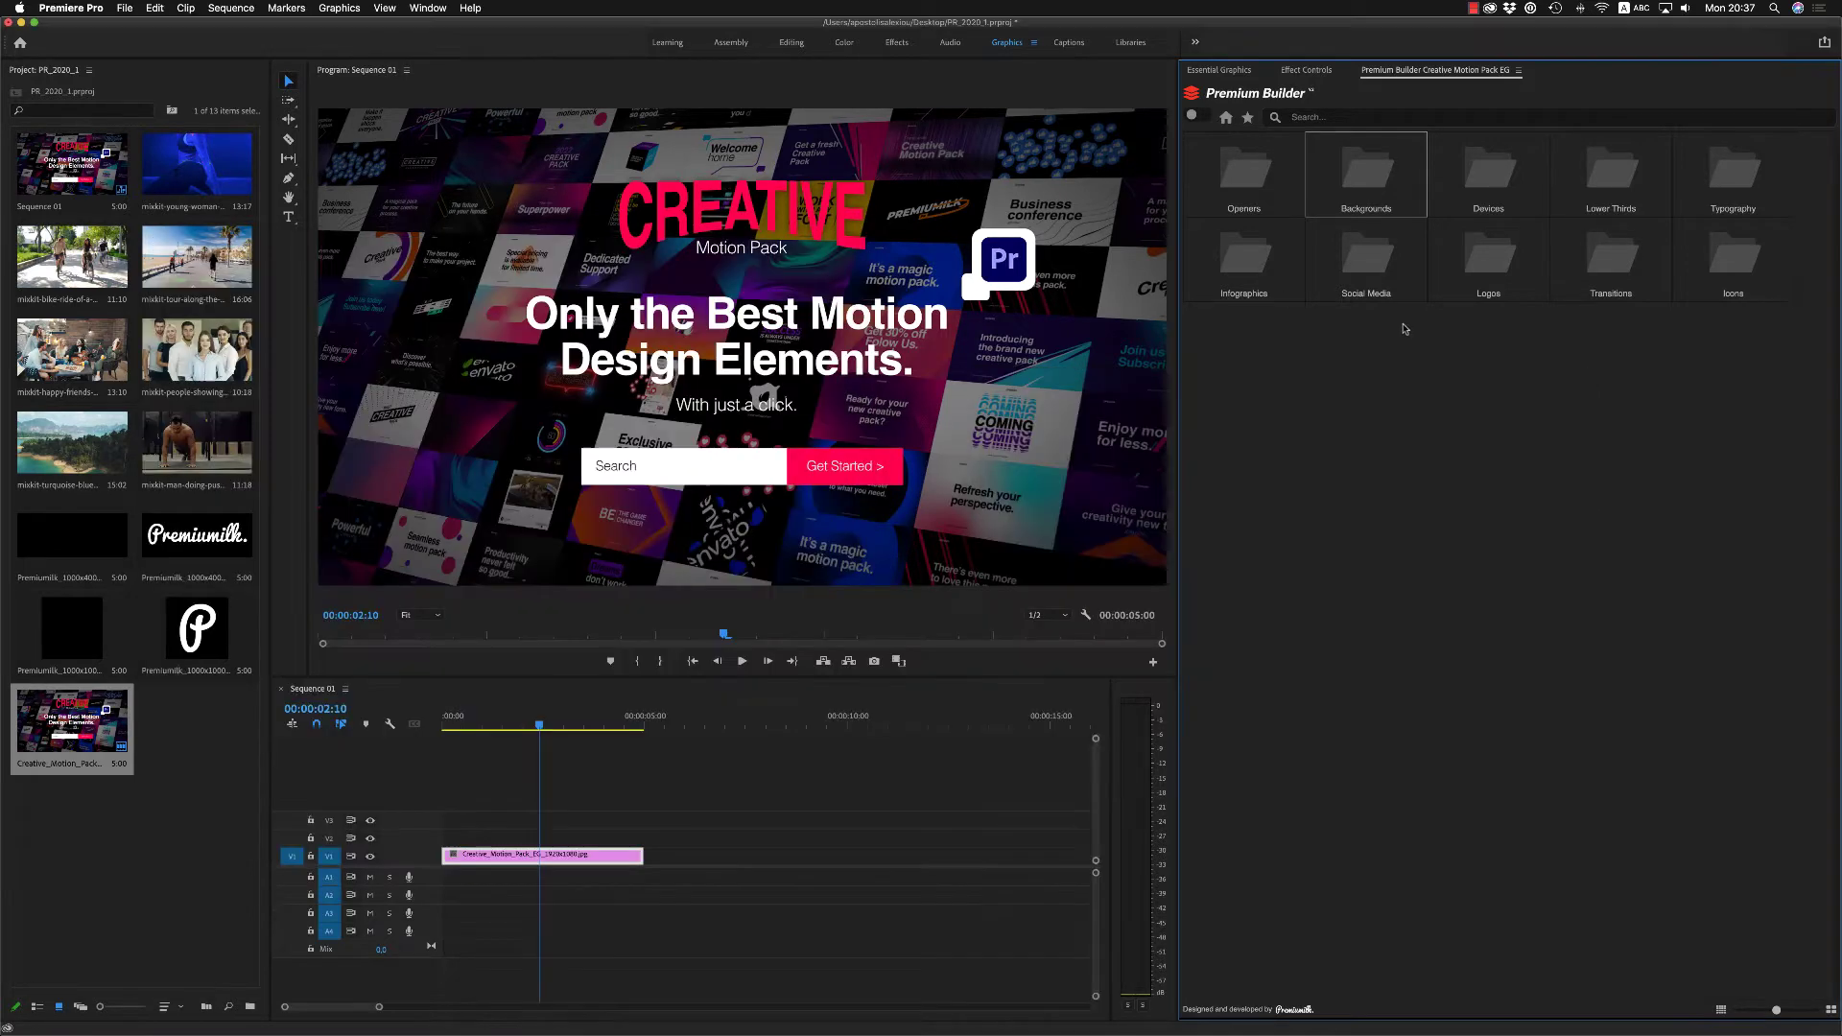
pyautogui.click(427, 8)
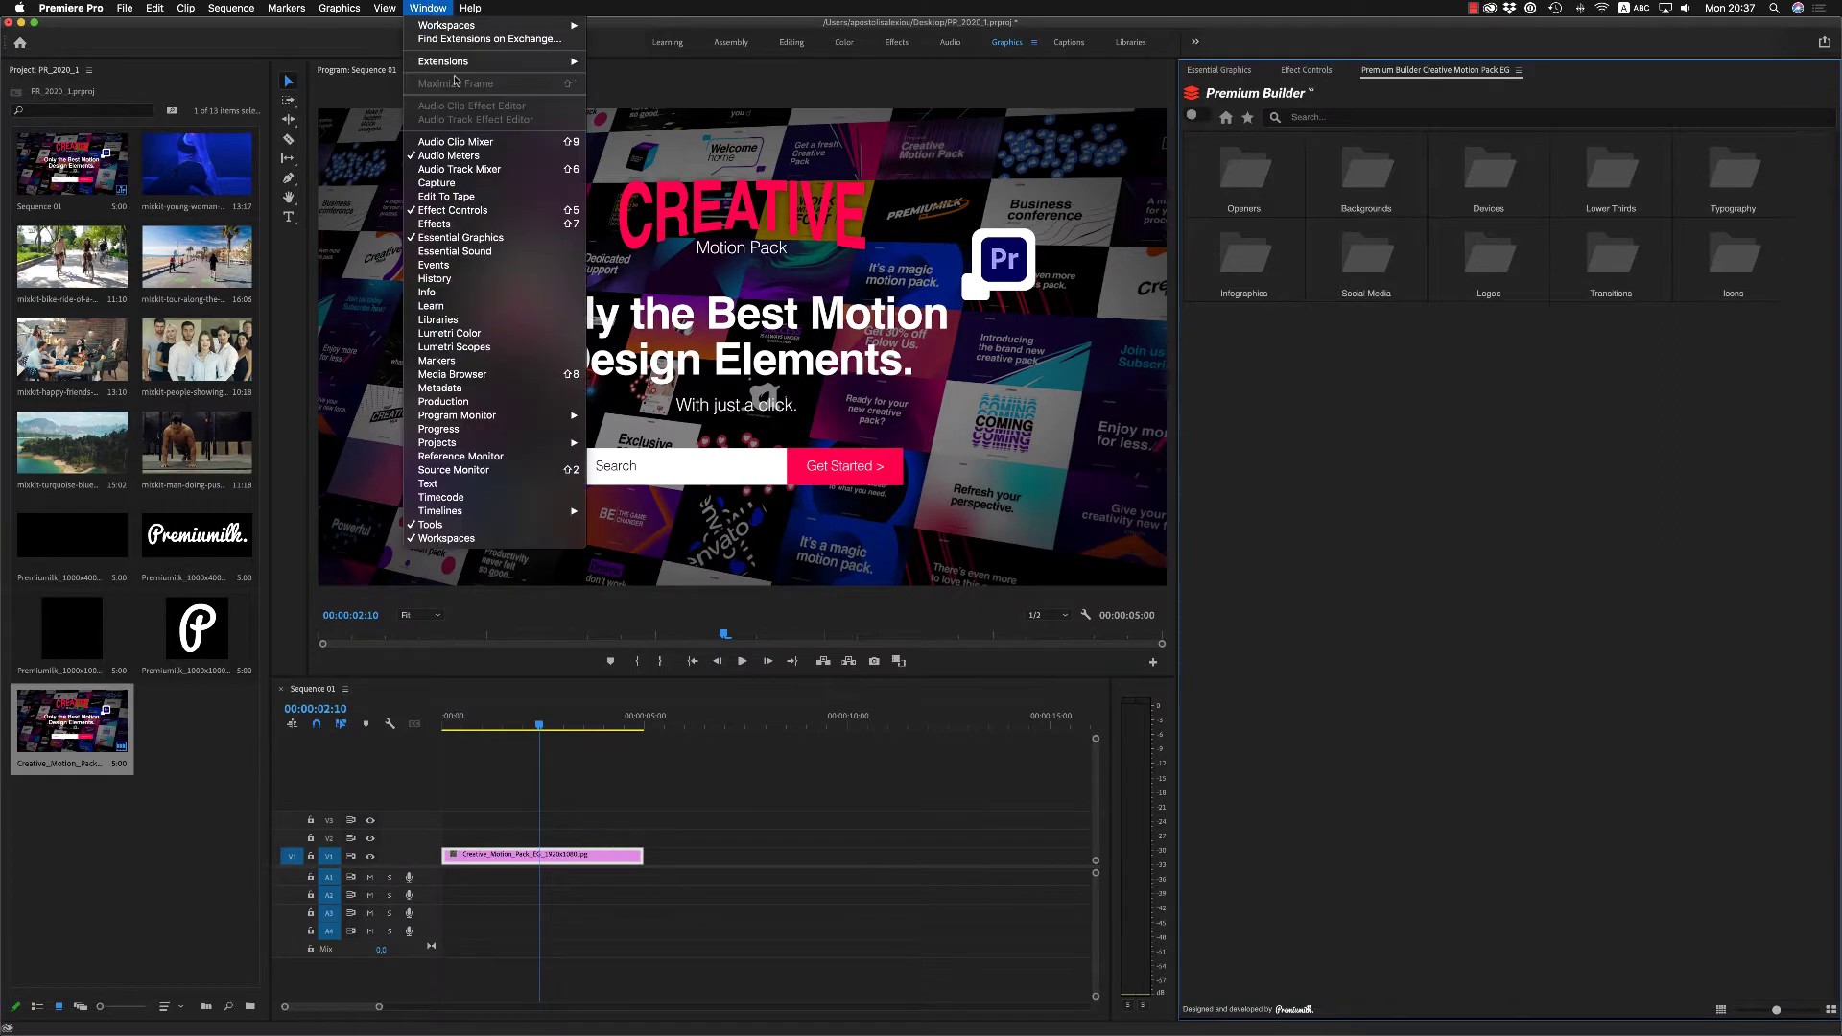
pyautogui.moveTo(459, 63)
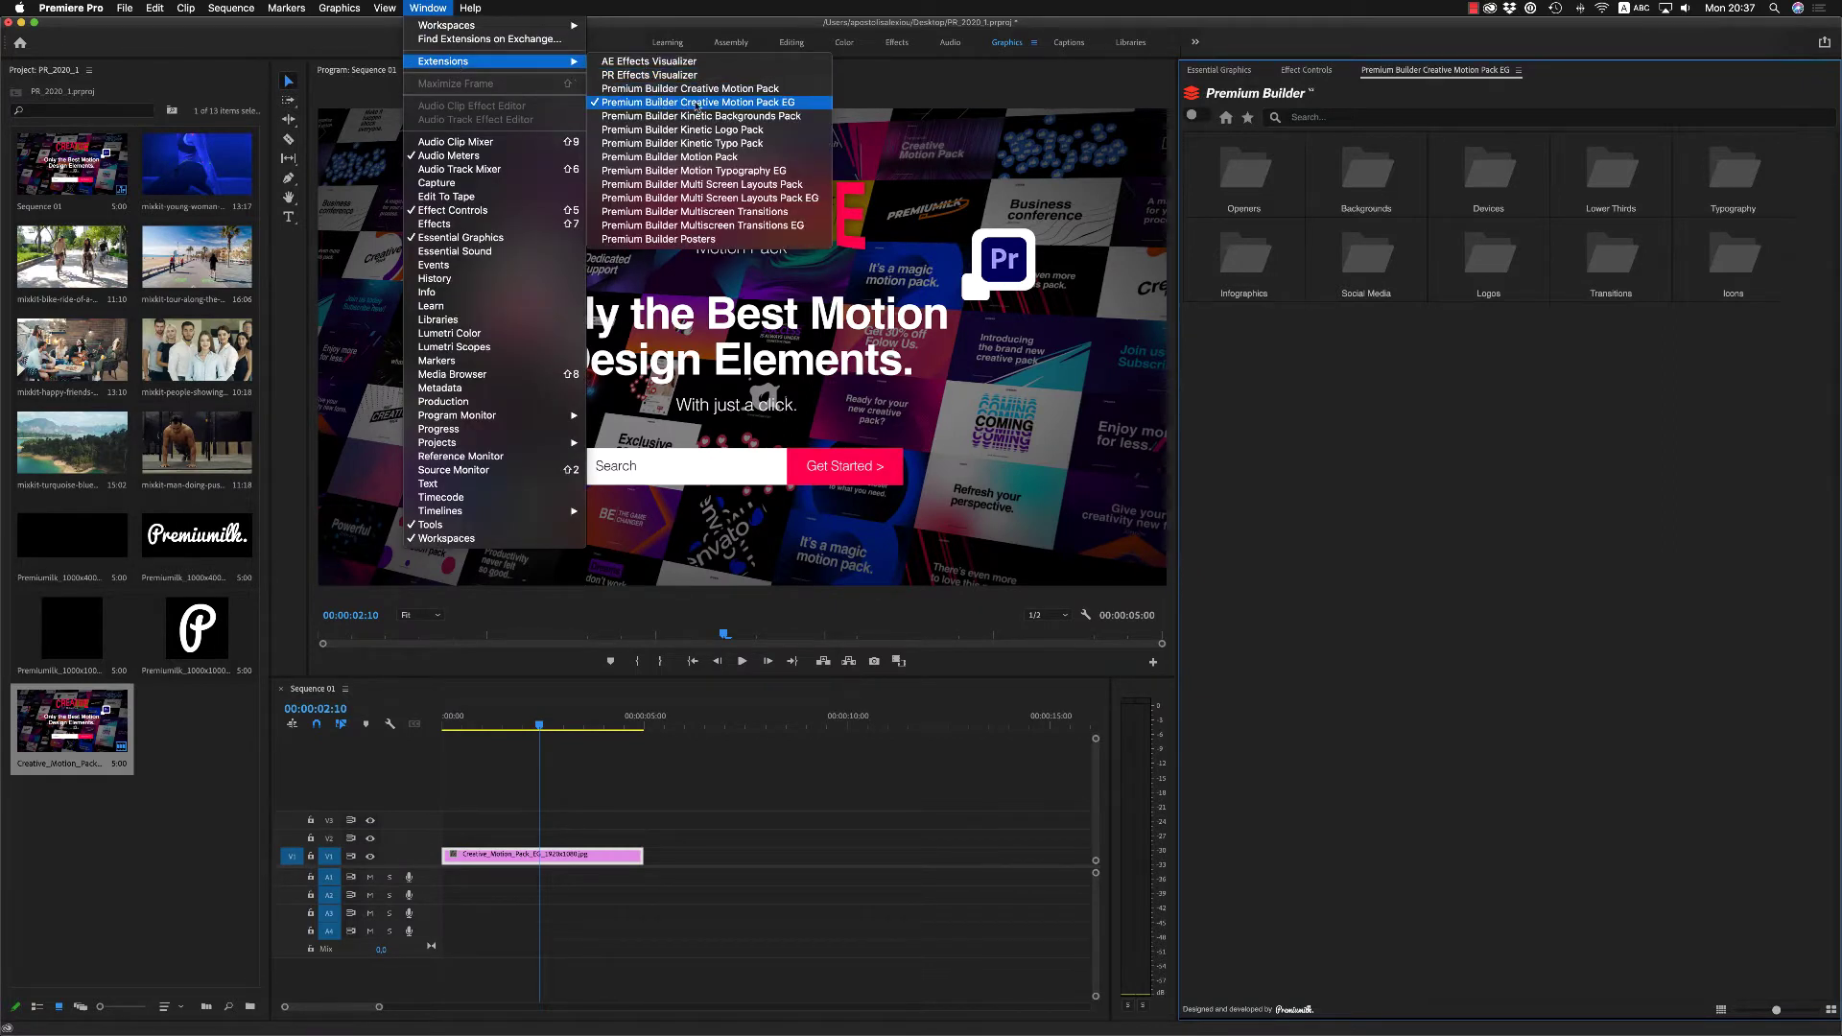
pyautogui.click(793, 102)
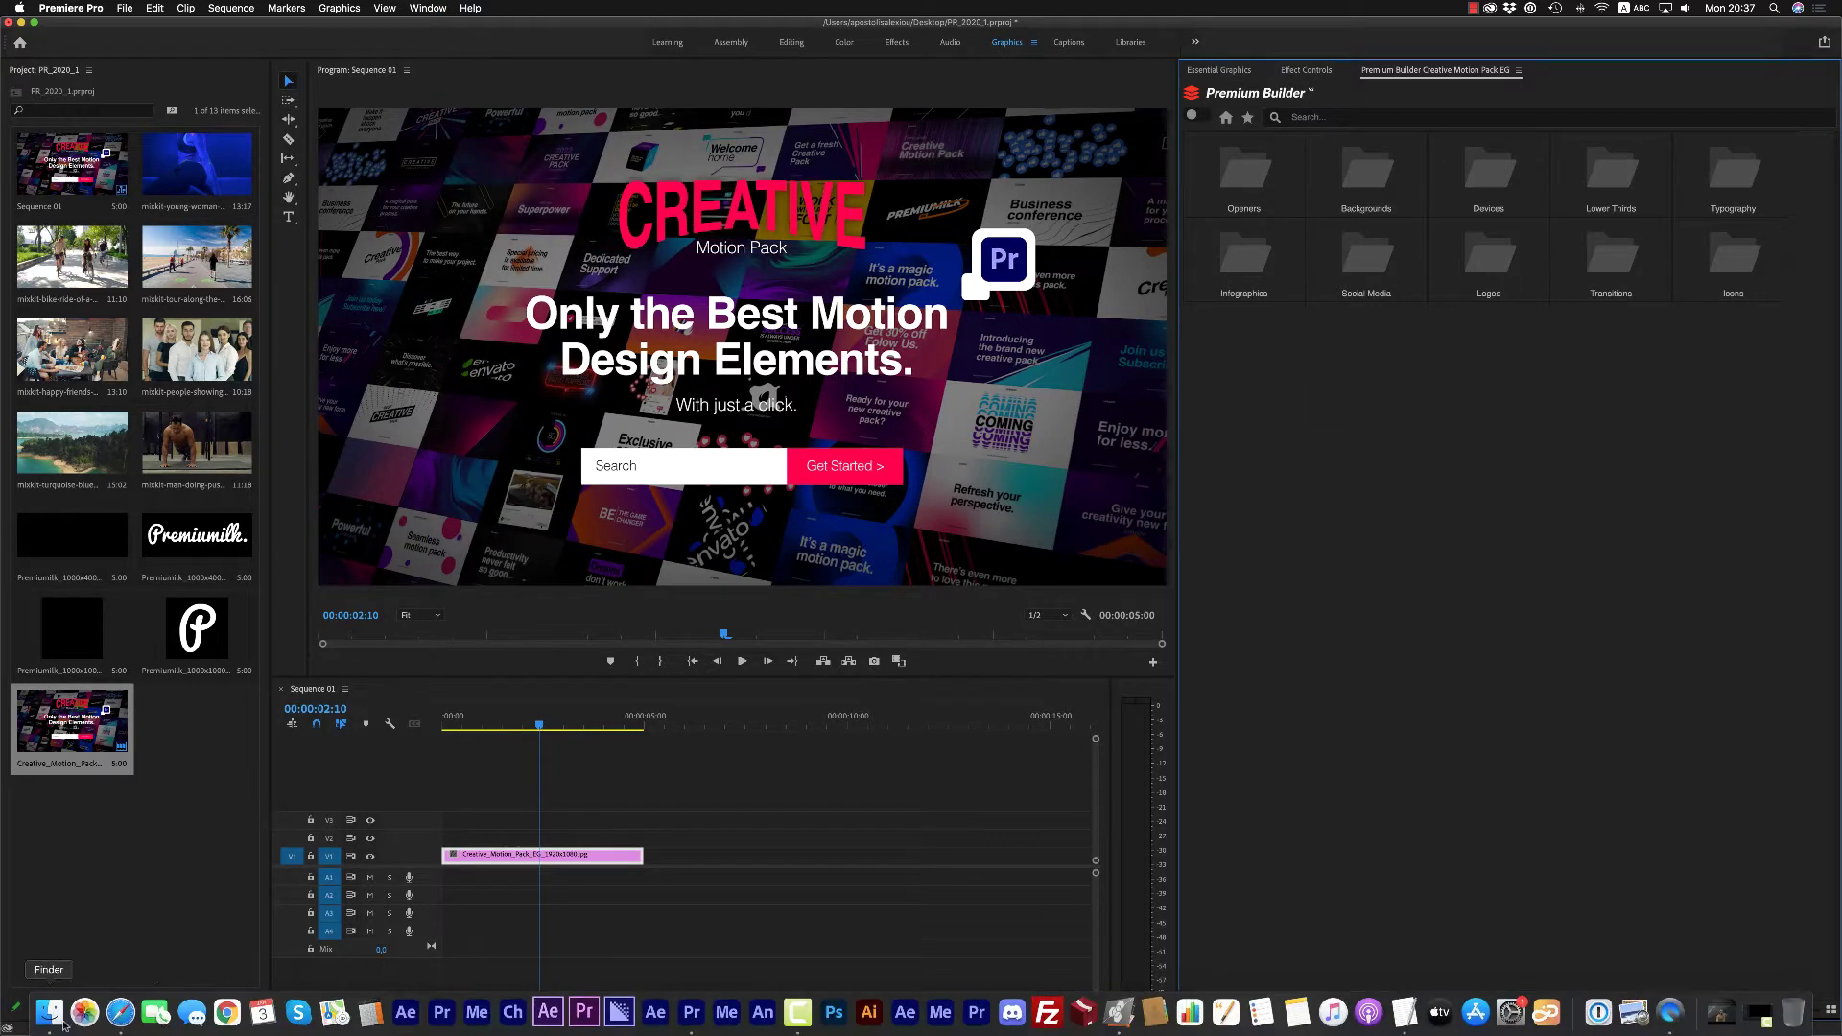
# Step: Go back to Finder, reopen the PremiumBuilder_Installation document and review the Manual Installation section, including the Windows extensions directory
pyautogui.click(48, 1015)
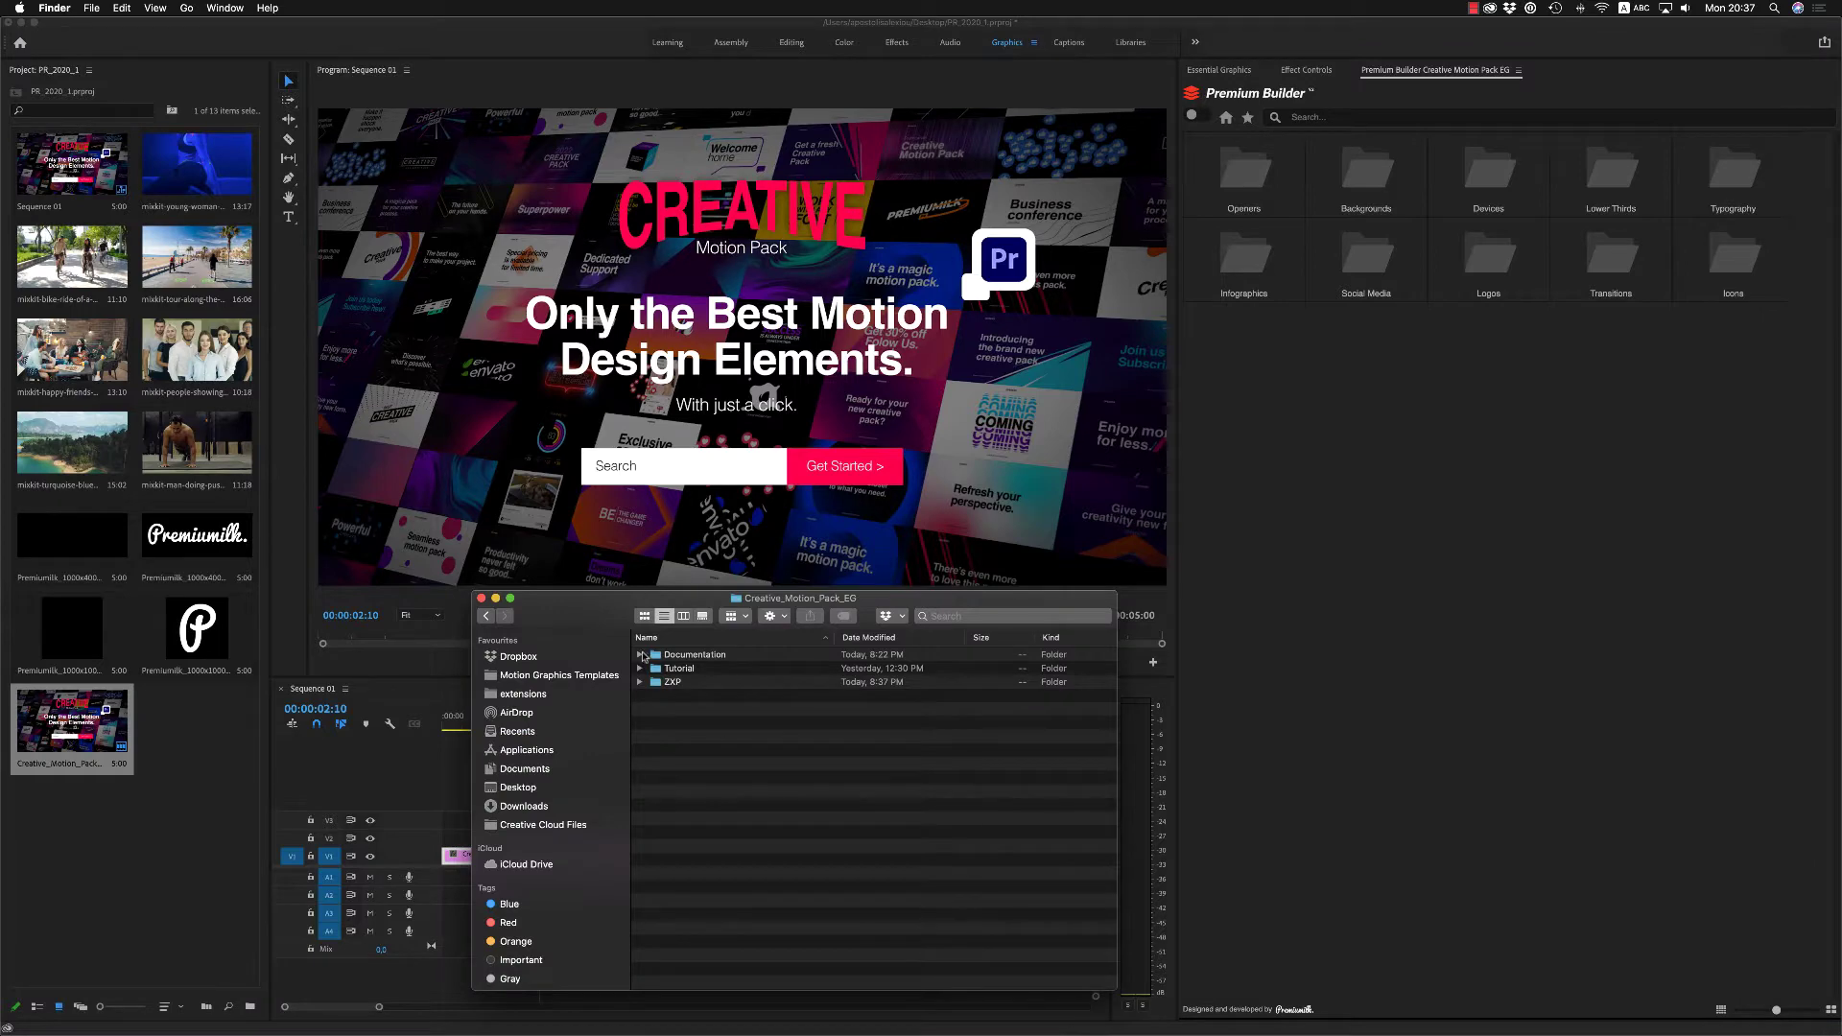
pyautogui.click(640, 655)
pyautogui.doubleClick(715, 682)
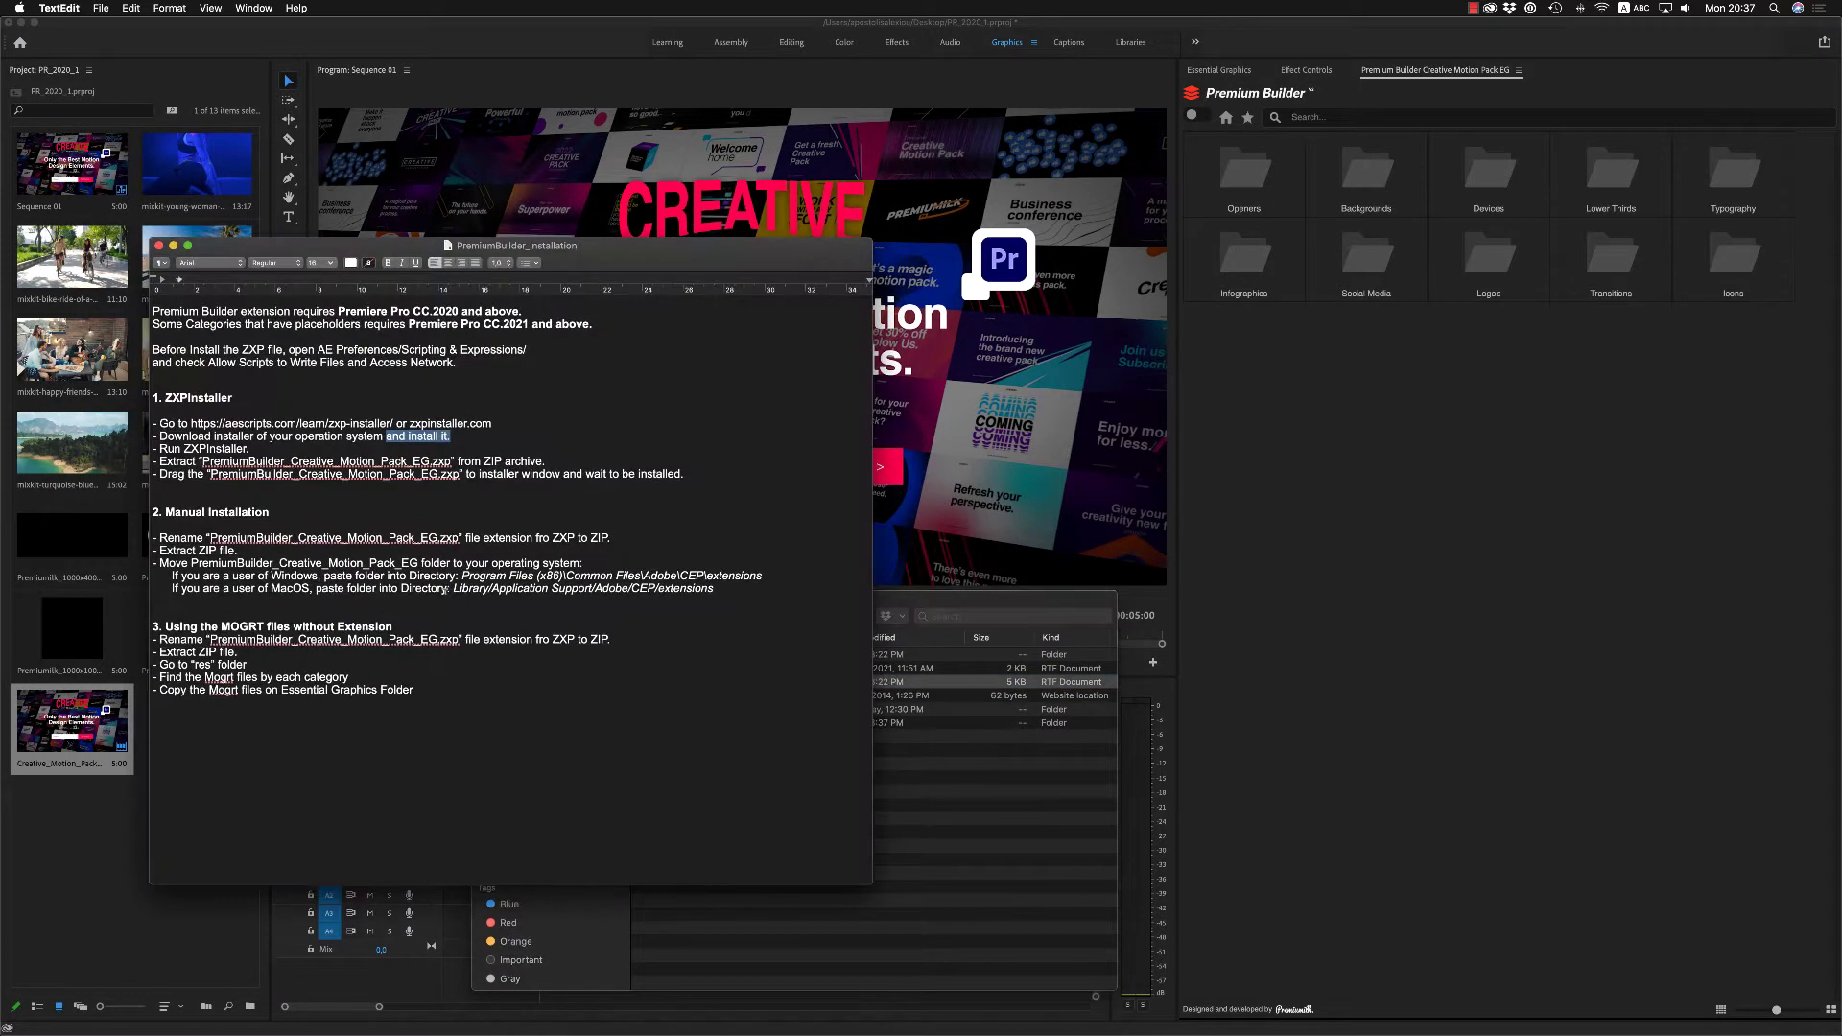
pyautogui.moveTo(210, 538); pyautogui.dragTo(447, 536)
pyautogui.moveTo(461, 576); pyautogui.dragTo(767, 576)
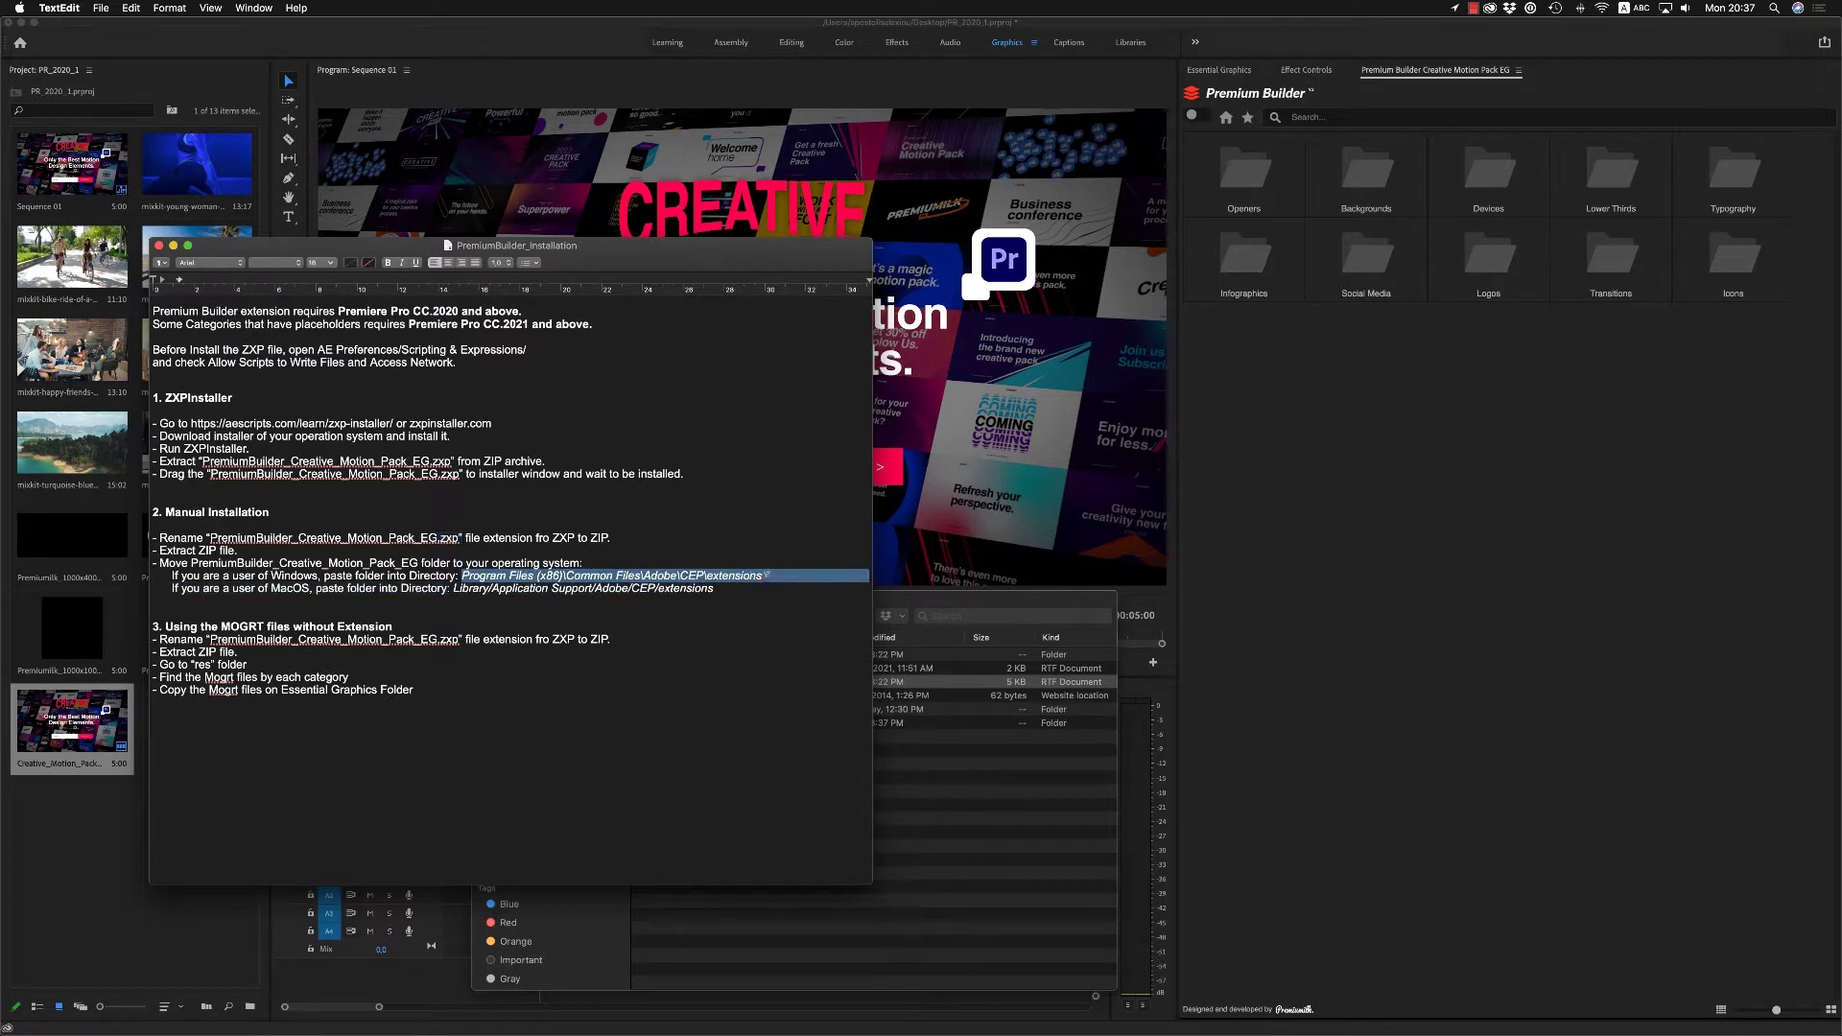
pyautogui.click(629, 685)
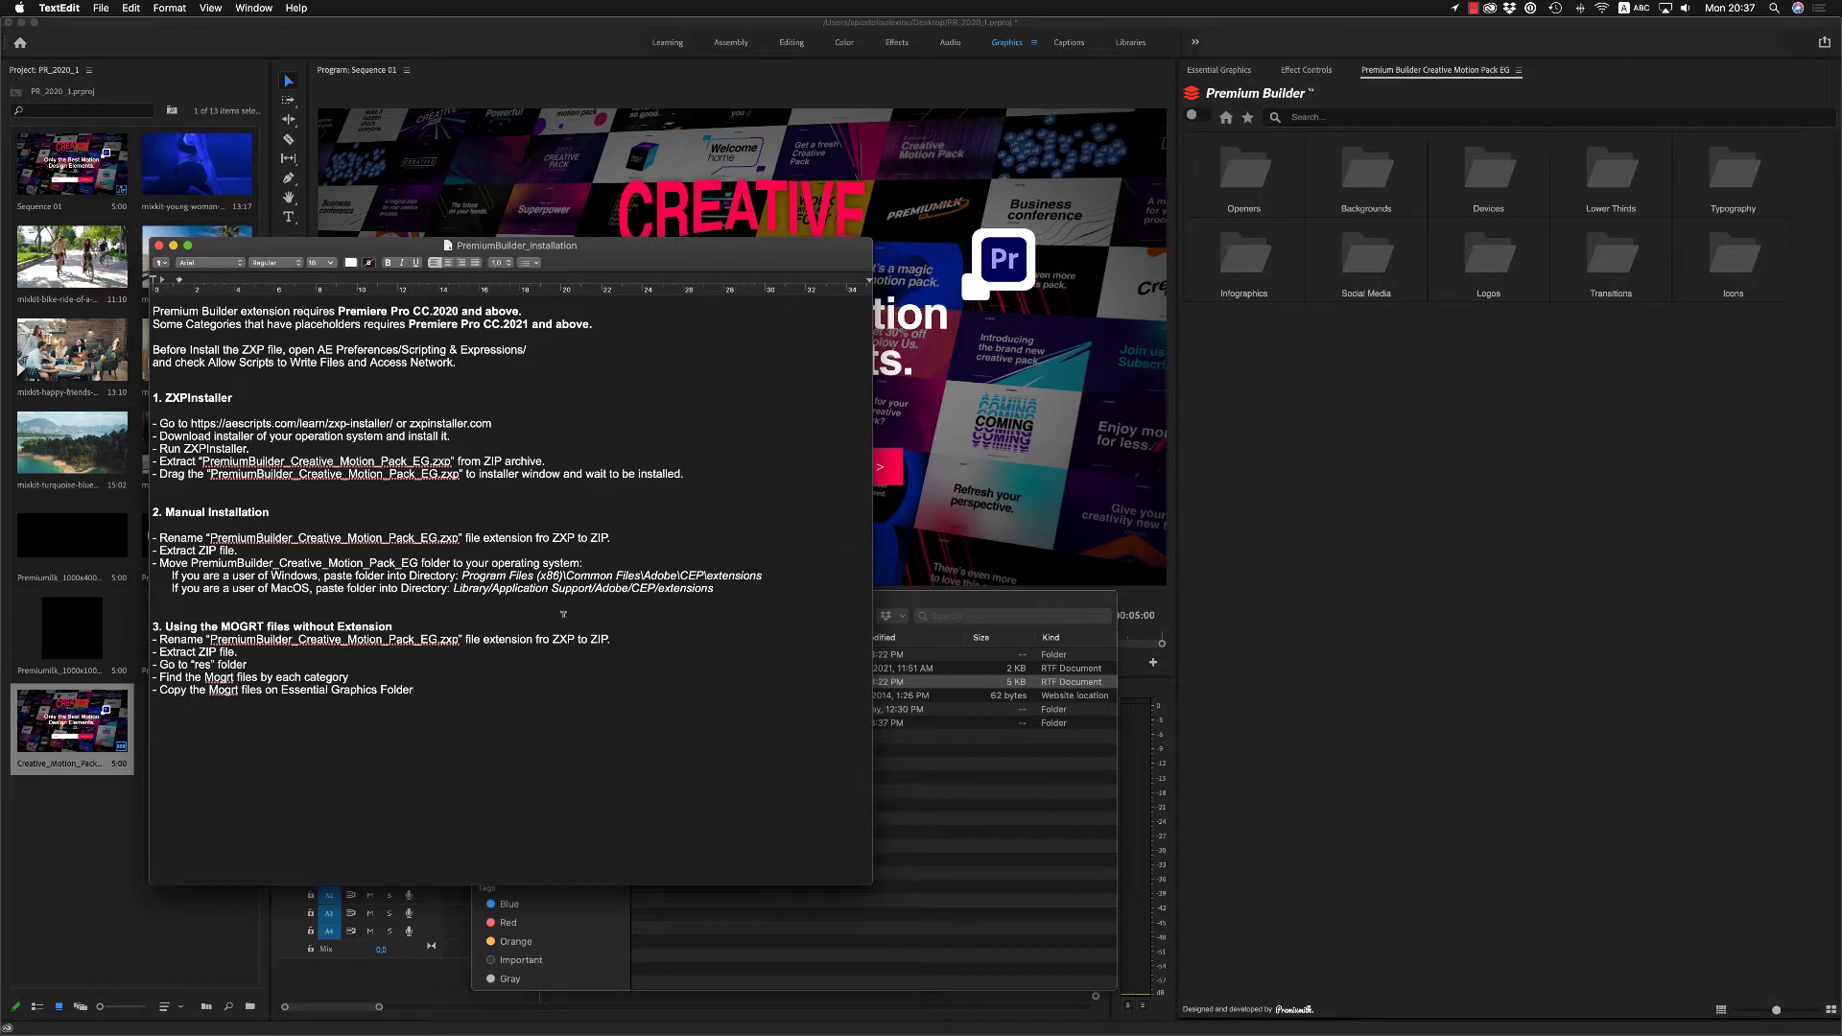
# Step: Review the section on using the MOGRT files without the extension, including the "res" folder, and close the document
pyautogui.moveTo(222, 626); pyautogui.dragTo(290, 626)
pyautogui.moveTo(159, 664); pyautogui.dragTo(217, 664)
pyautogui.moveTo(204, 677); pyautogui.dragTo(252, 678)
pyautogui.click(159, 246)
# Step: Open the PremiumBuilder extension troubleshooting document from the Documentation folder, look through its solutions and close it
pyautogui.moveTo(630, 607); pyautogui.dragTo(622, 595)
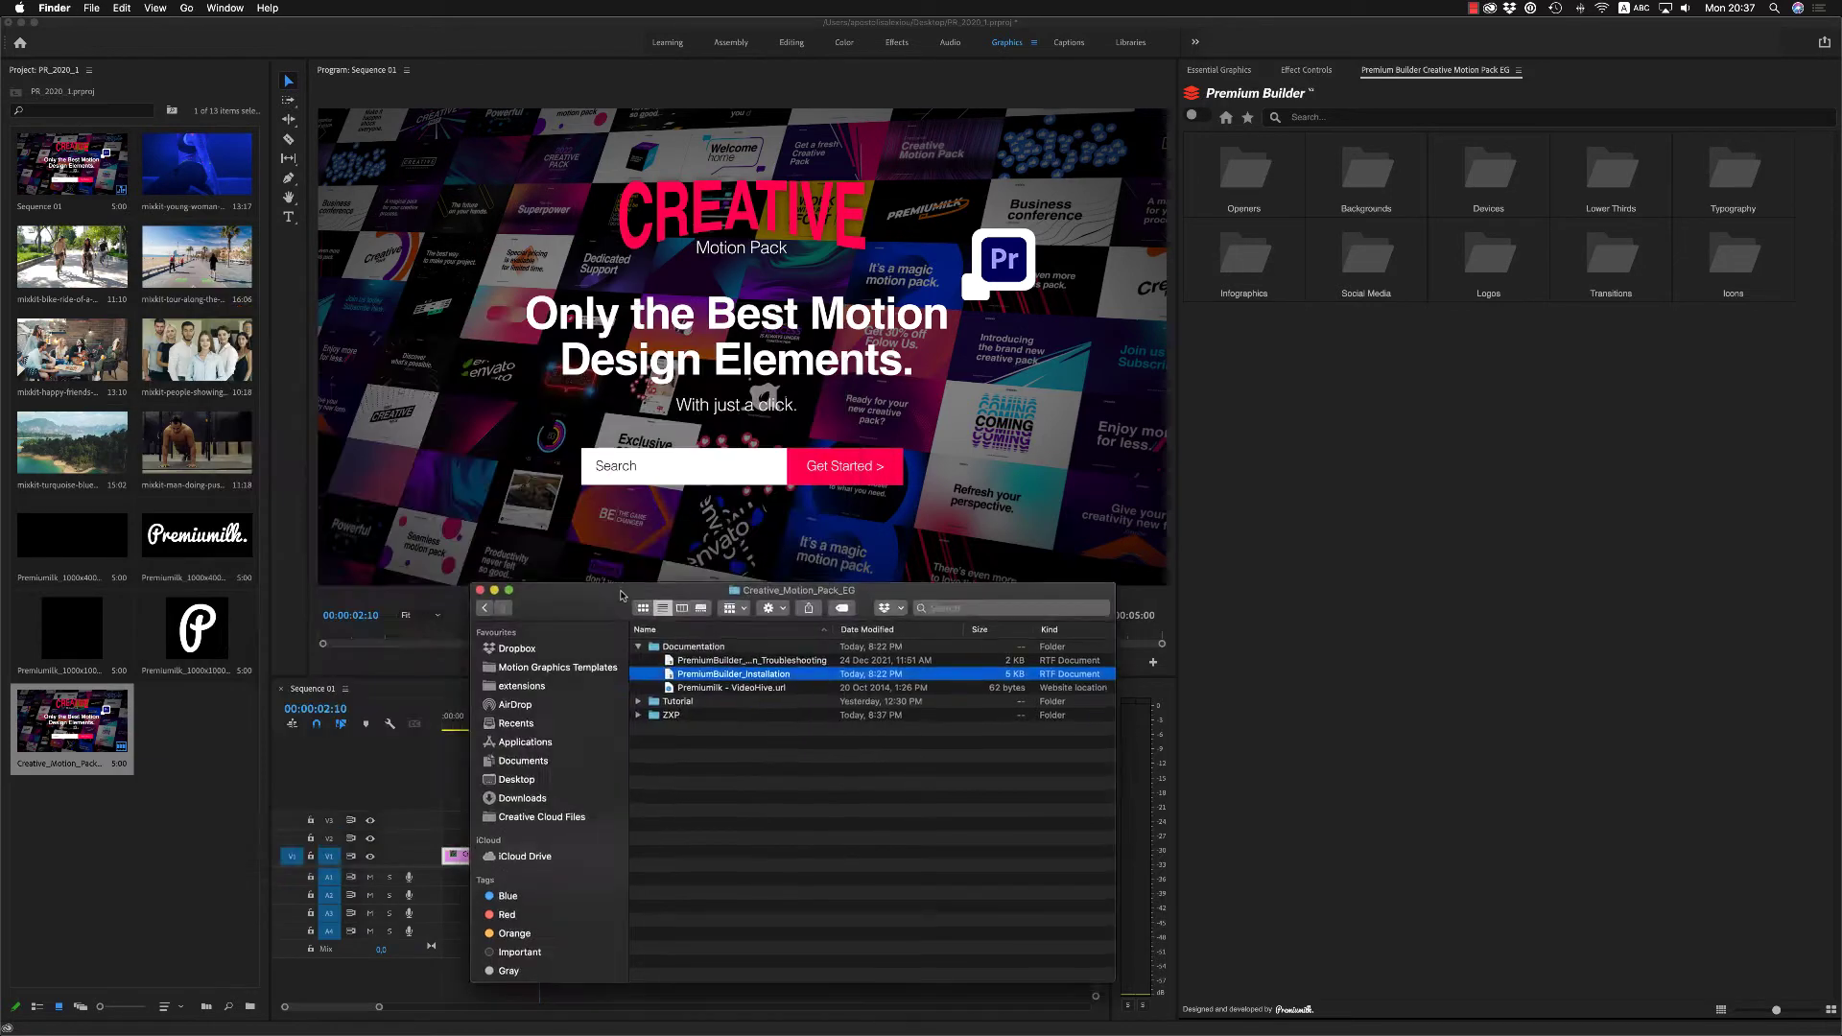
pyautogui.doubleClick(731, 660)
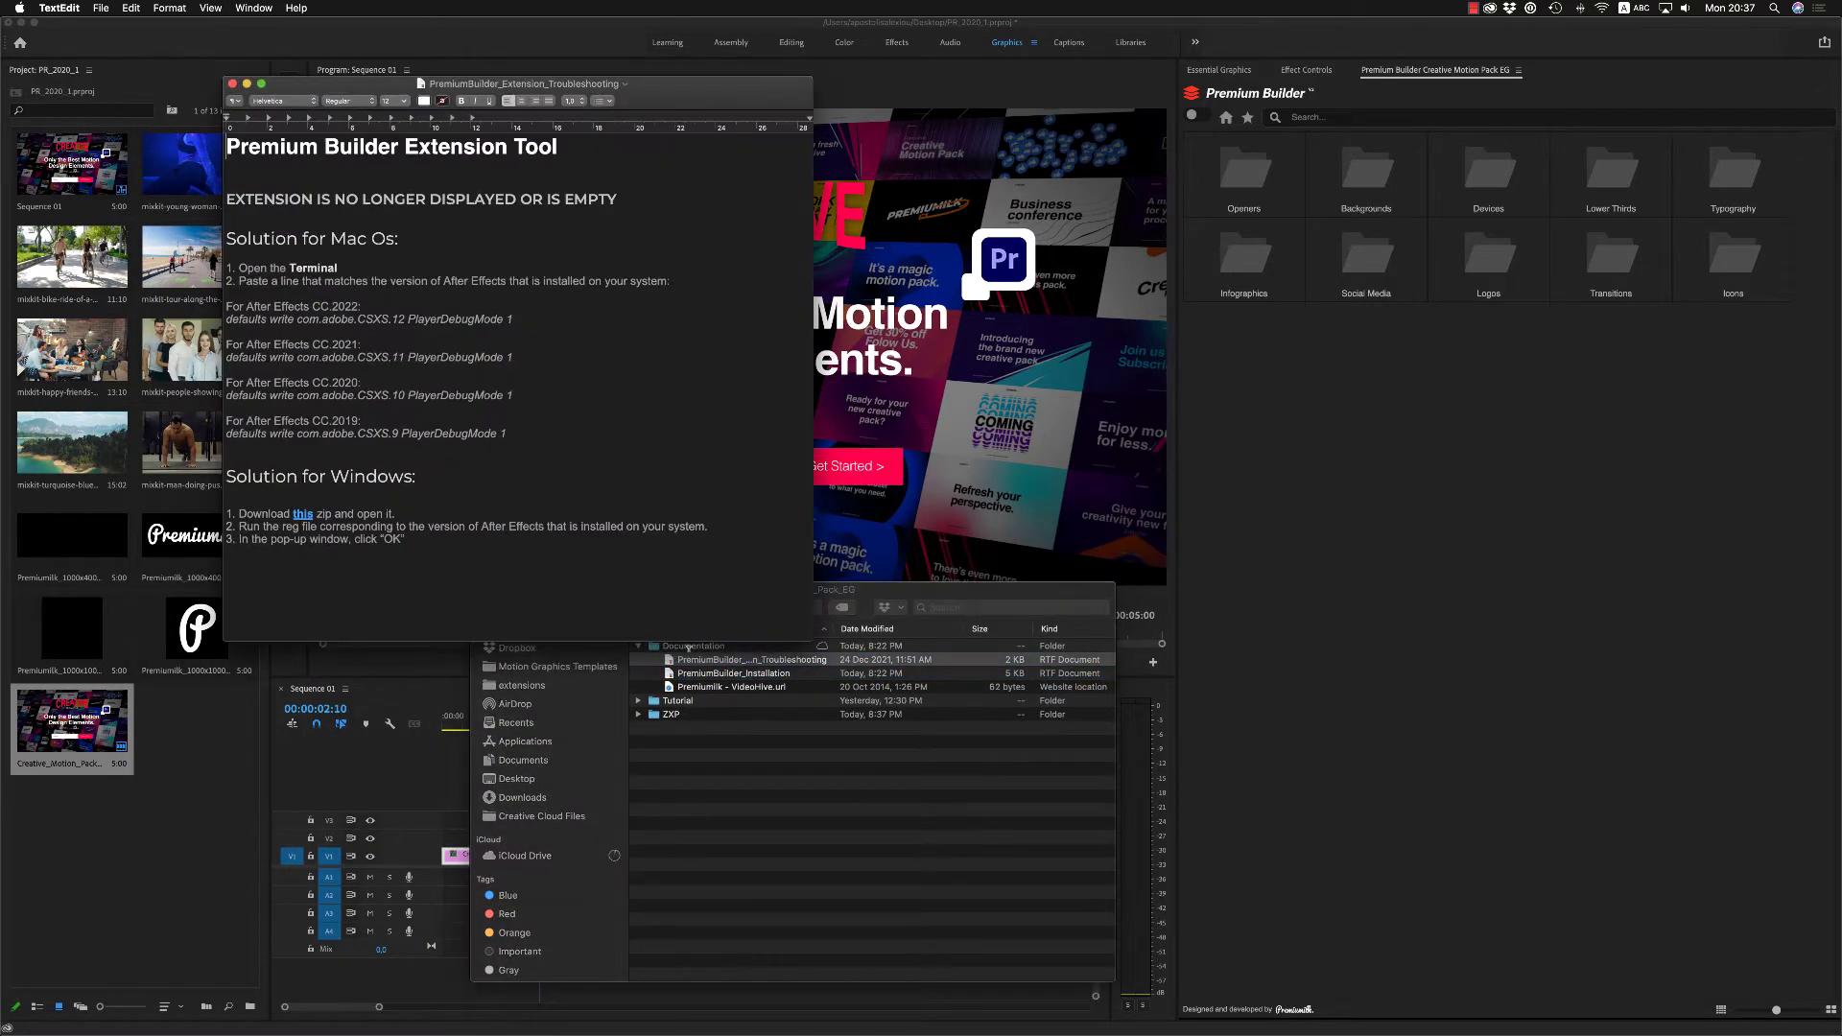
pyautogui.click(231, 84)
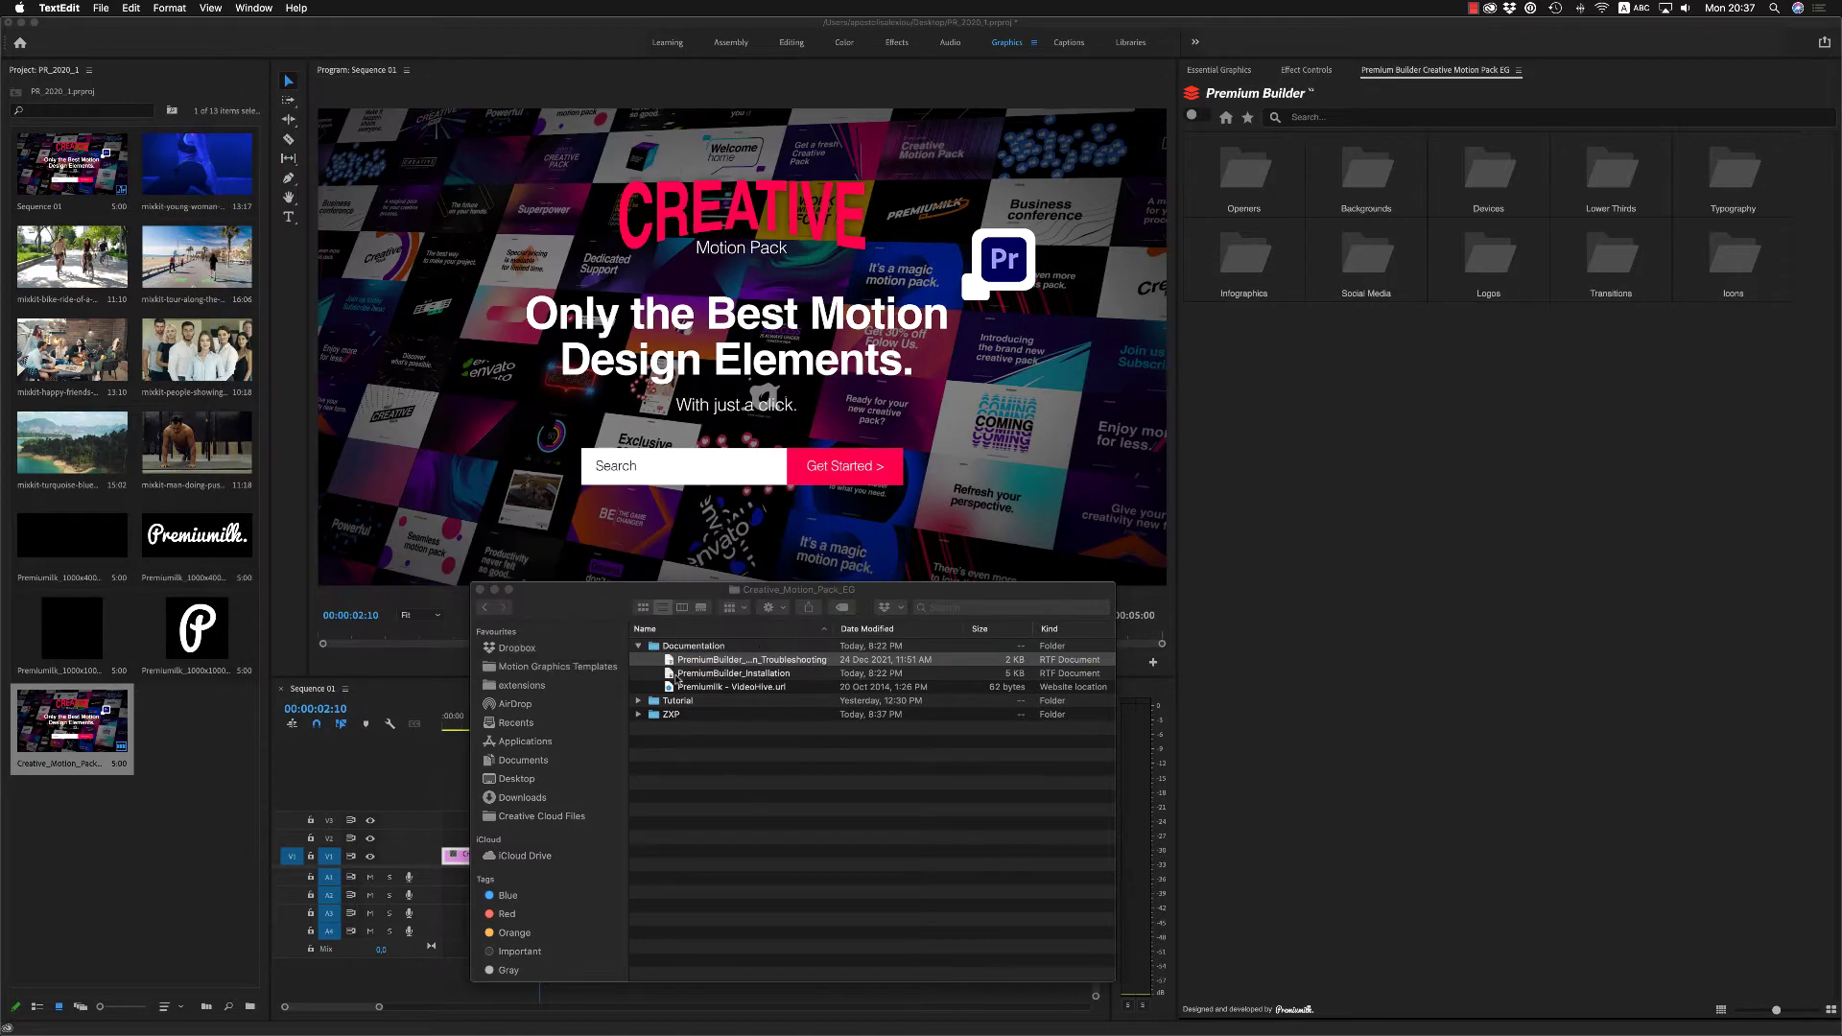
# Step: Collapse the Documentation folder and minimize the Creative_Motion_Pack_EG window
pyautogui.click(639, 646)
pyautogui.click(639, 675)
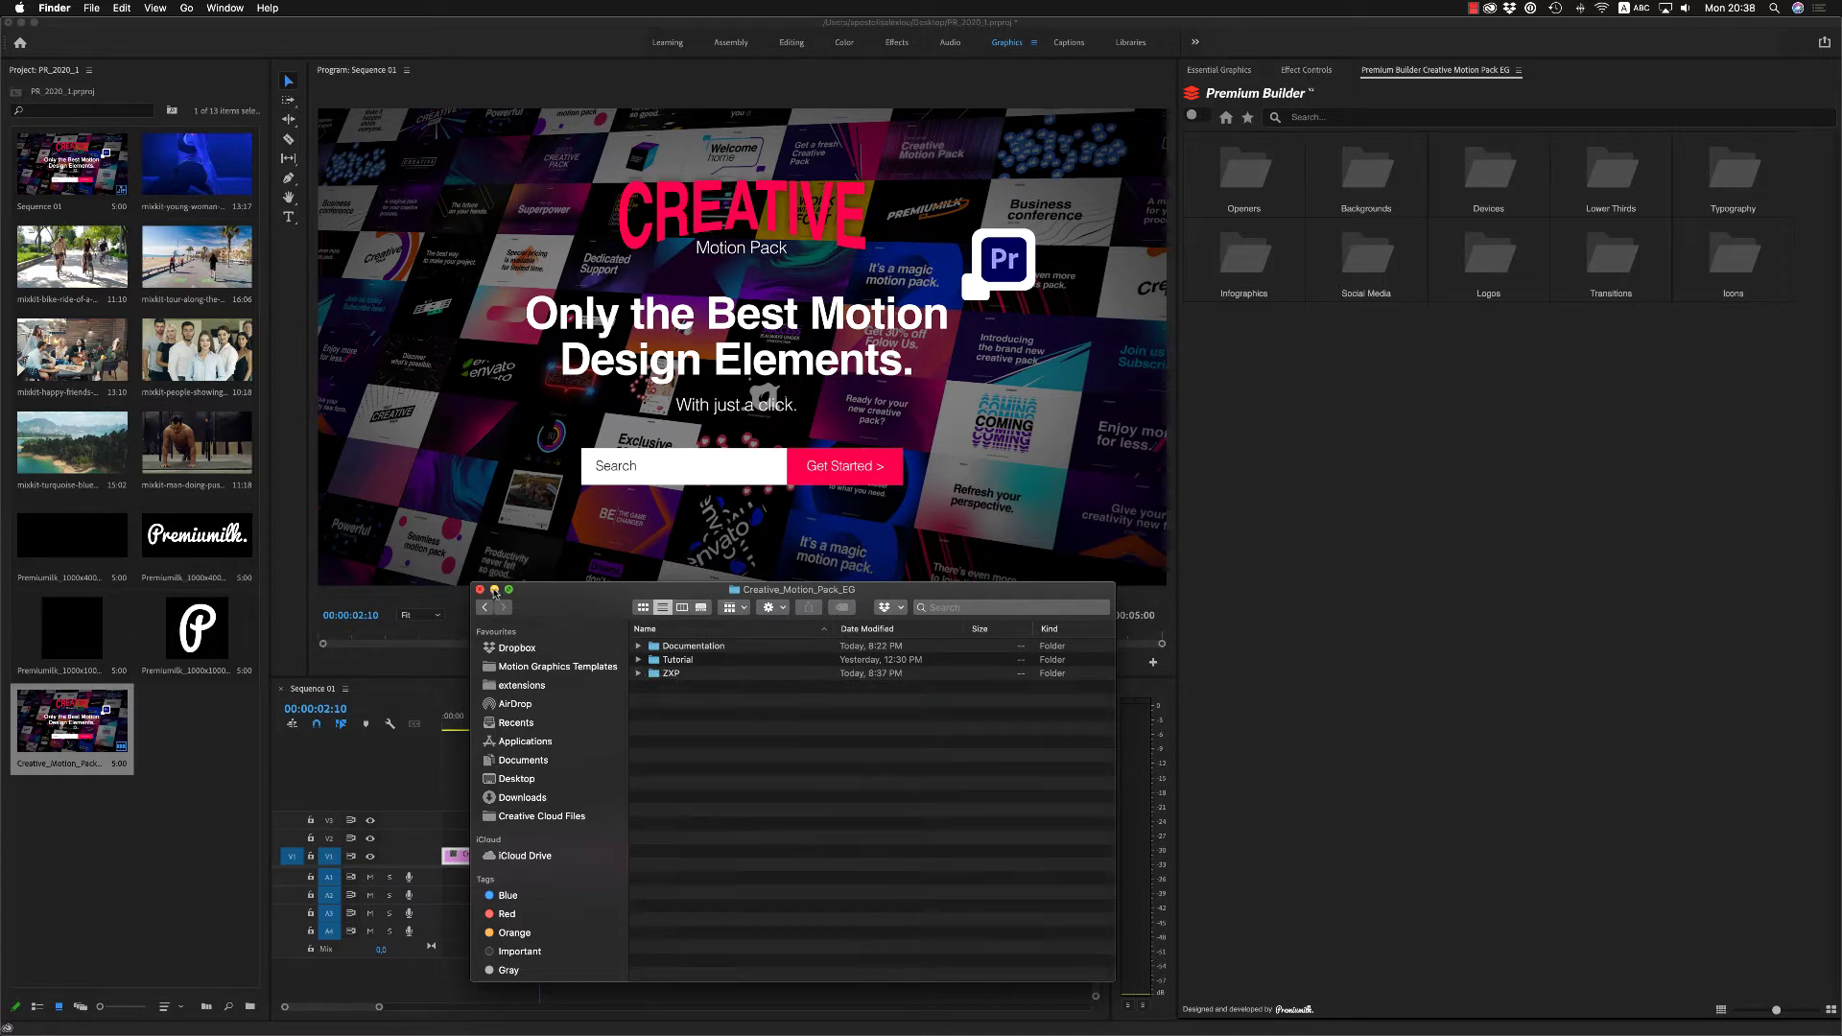
pyautogui.click(493, 589)
# Step: Turn on the category sidebar in the Premium Builder extension and show the Openers templates
pyautogui.click(1278, 121)
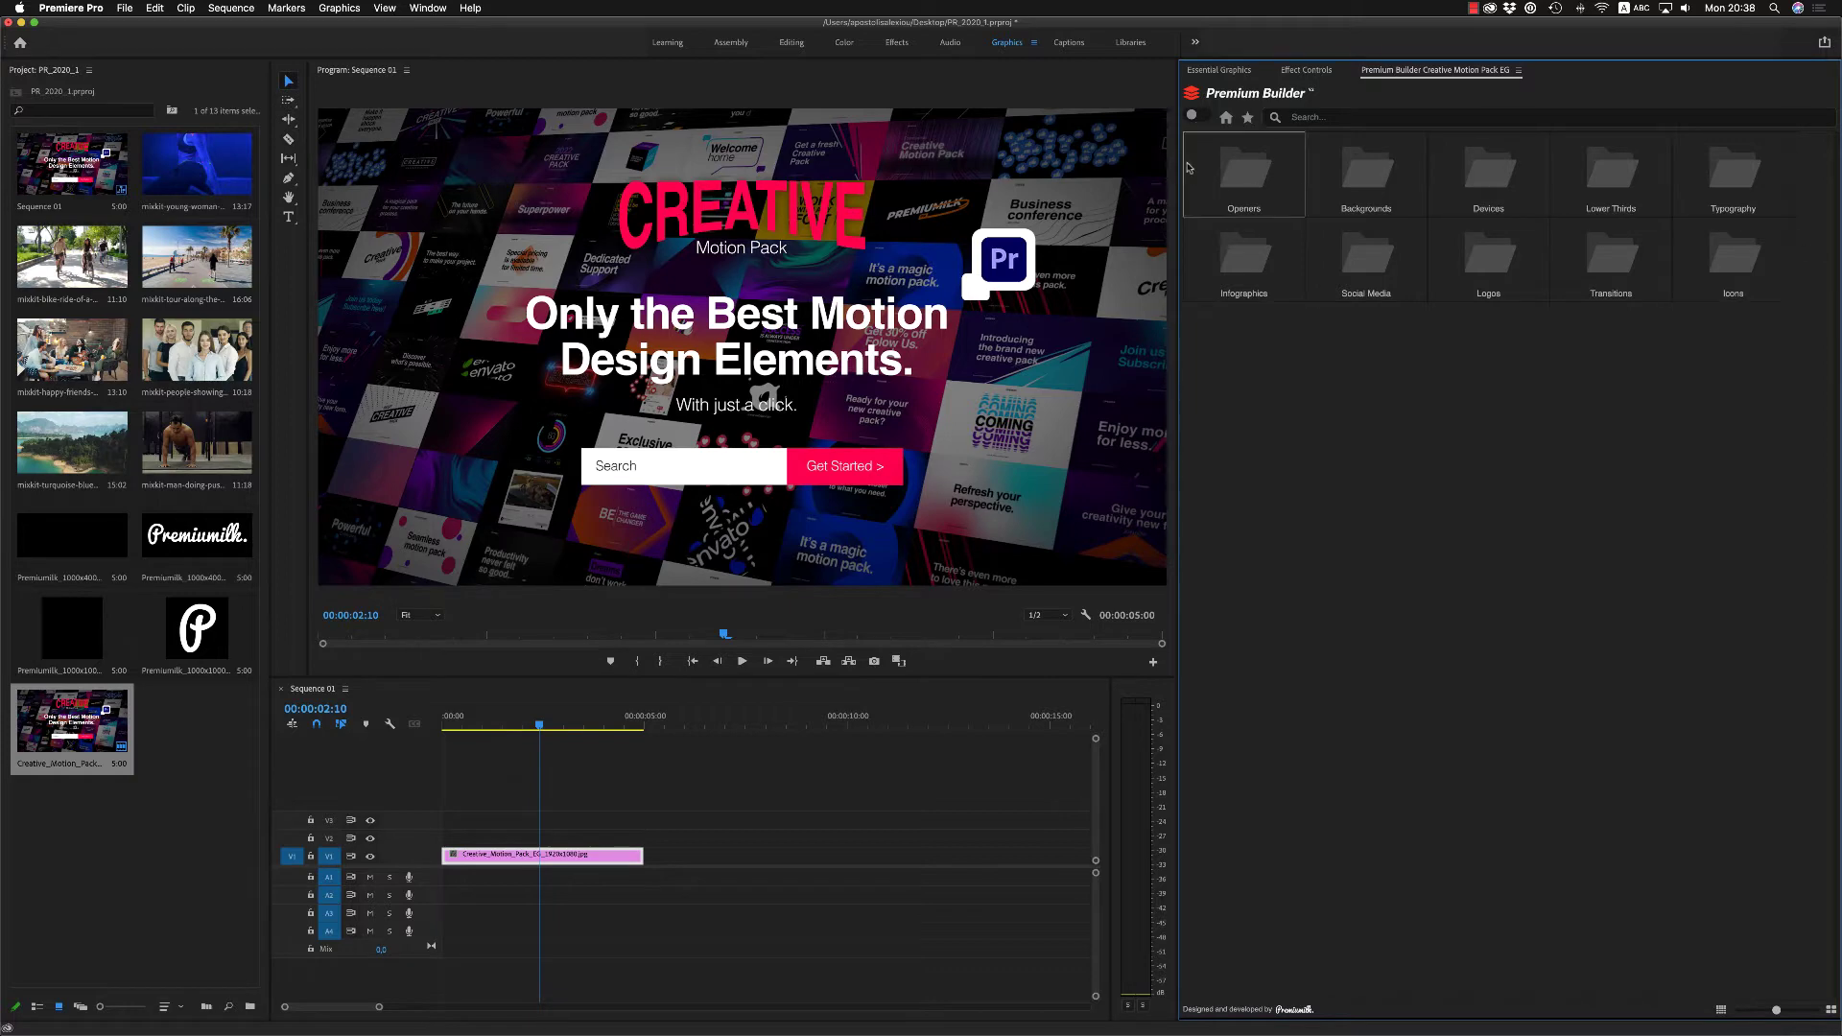
pyautogui.click(1192, 117)
pyautogui.click(1206, 142)
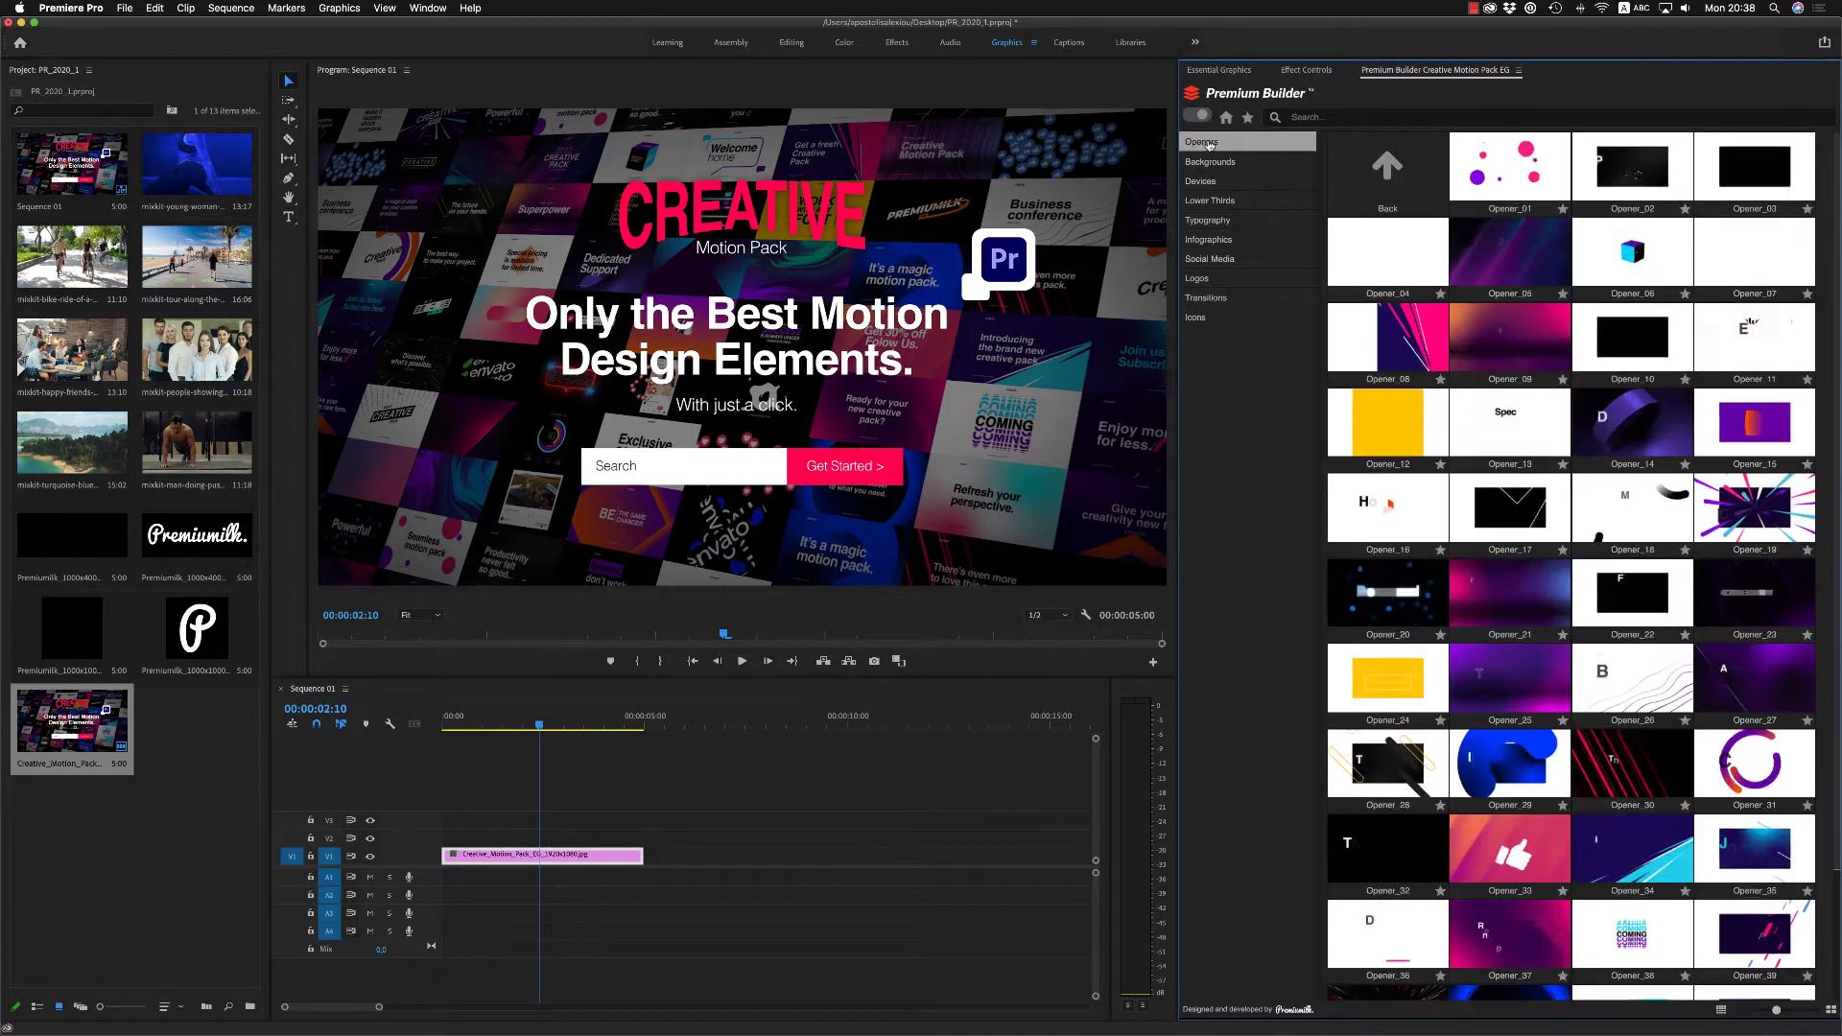
# Step: Browse the Backgrounds subcategories Gradients, Kinetic and Patterns, plus the Devices and Lower Thirds categories
pyautogui.click(1214, 163)
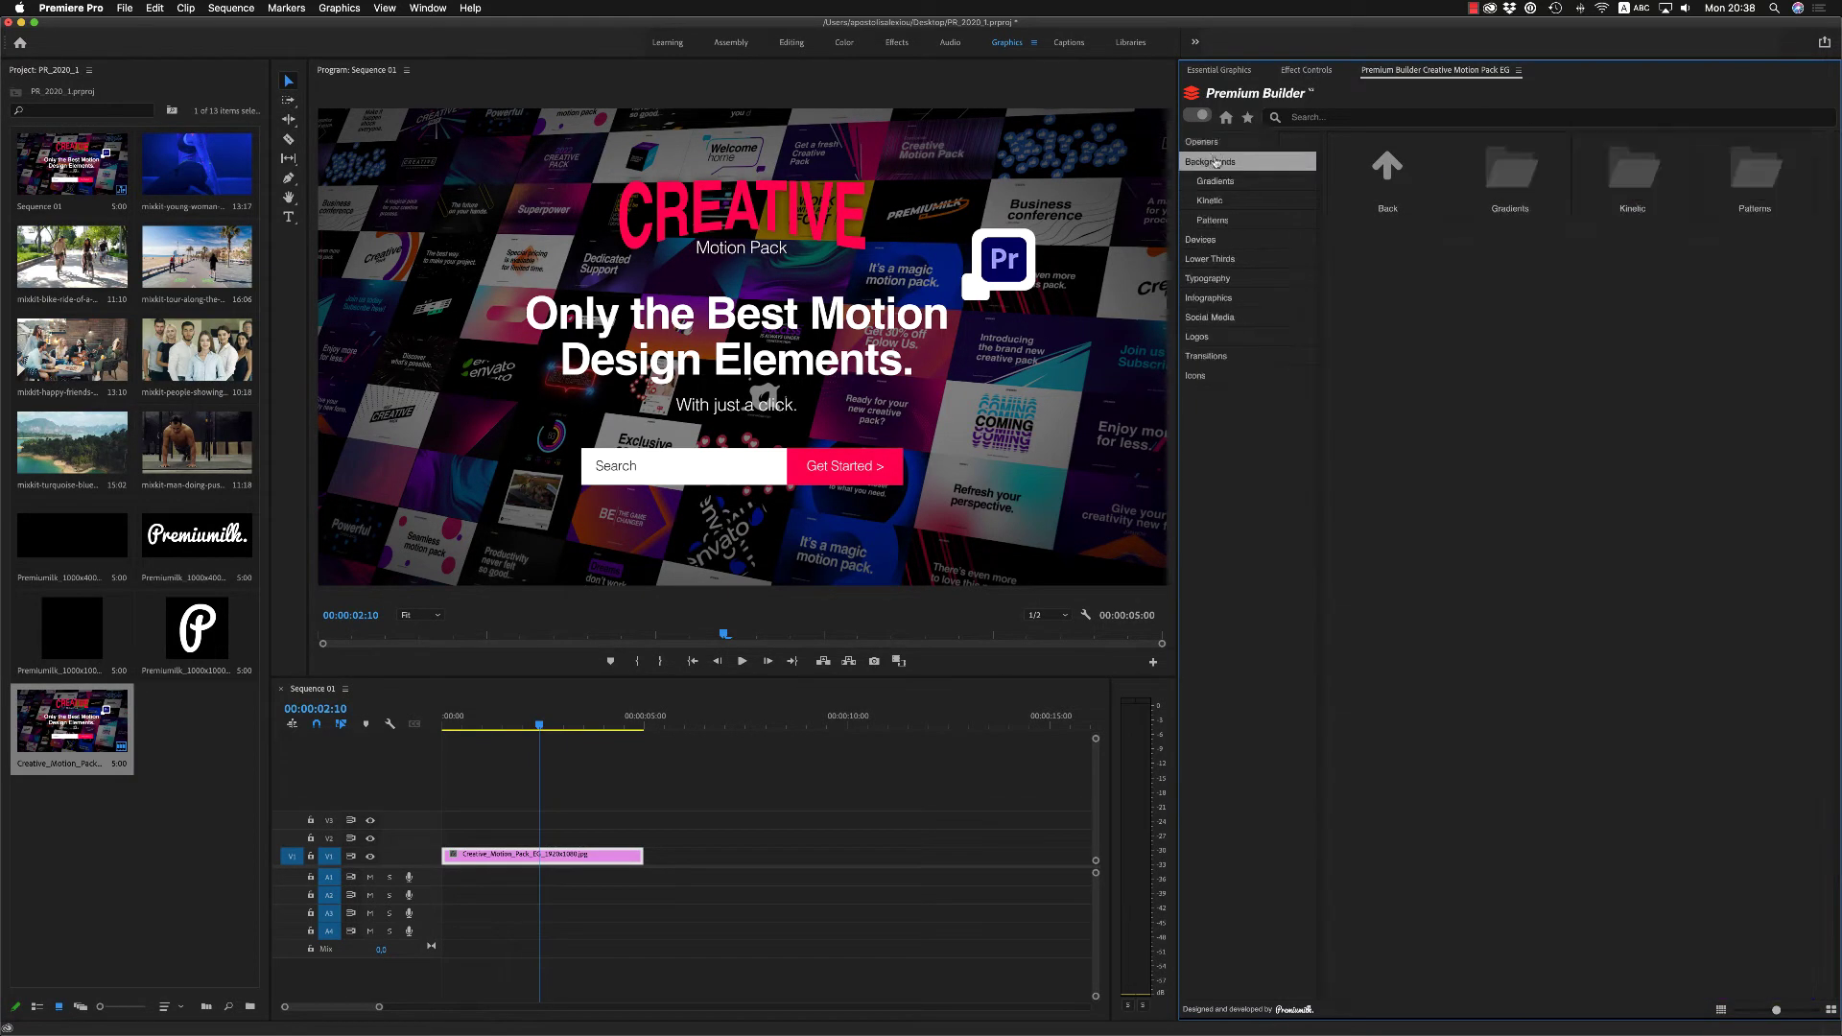
pyautogui.click(1212, 145)
pyautogui.click(1217, 182)
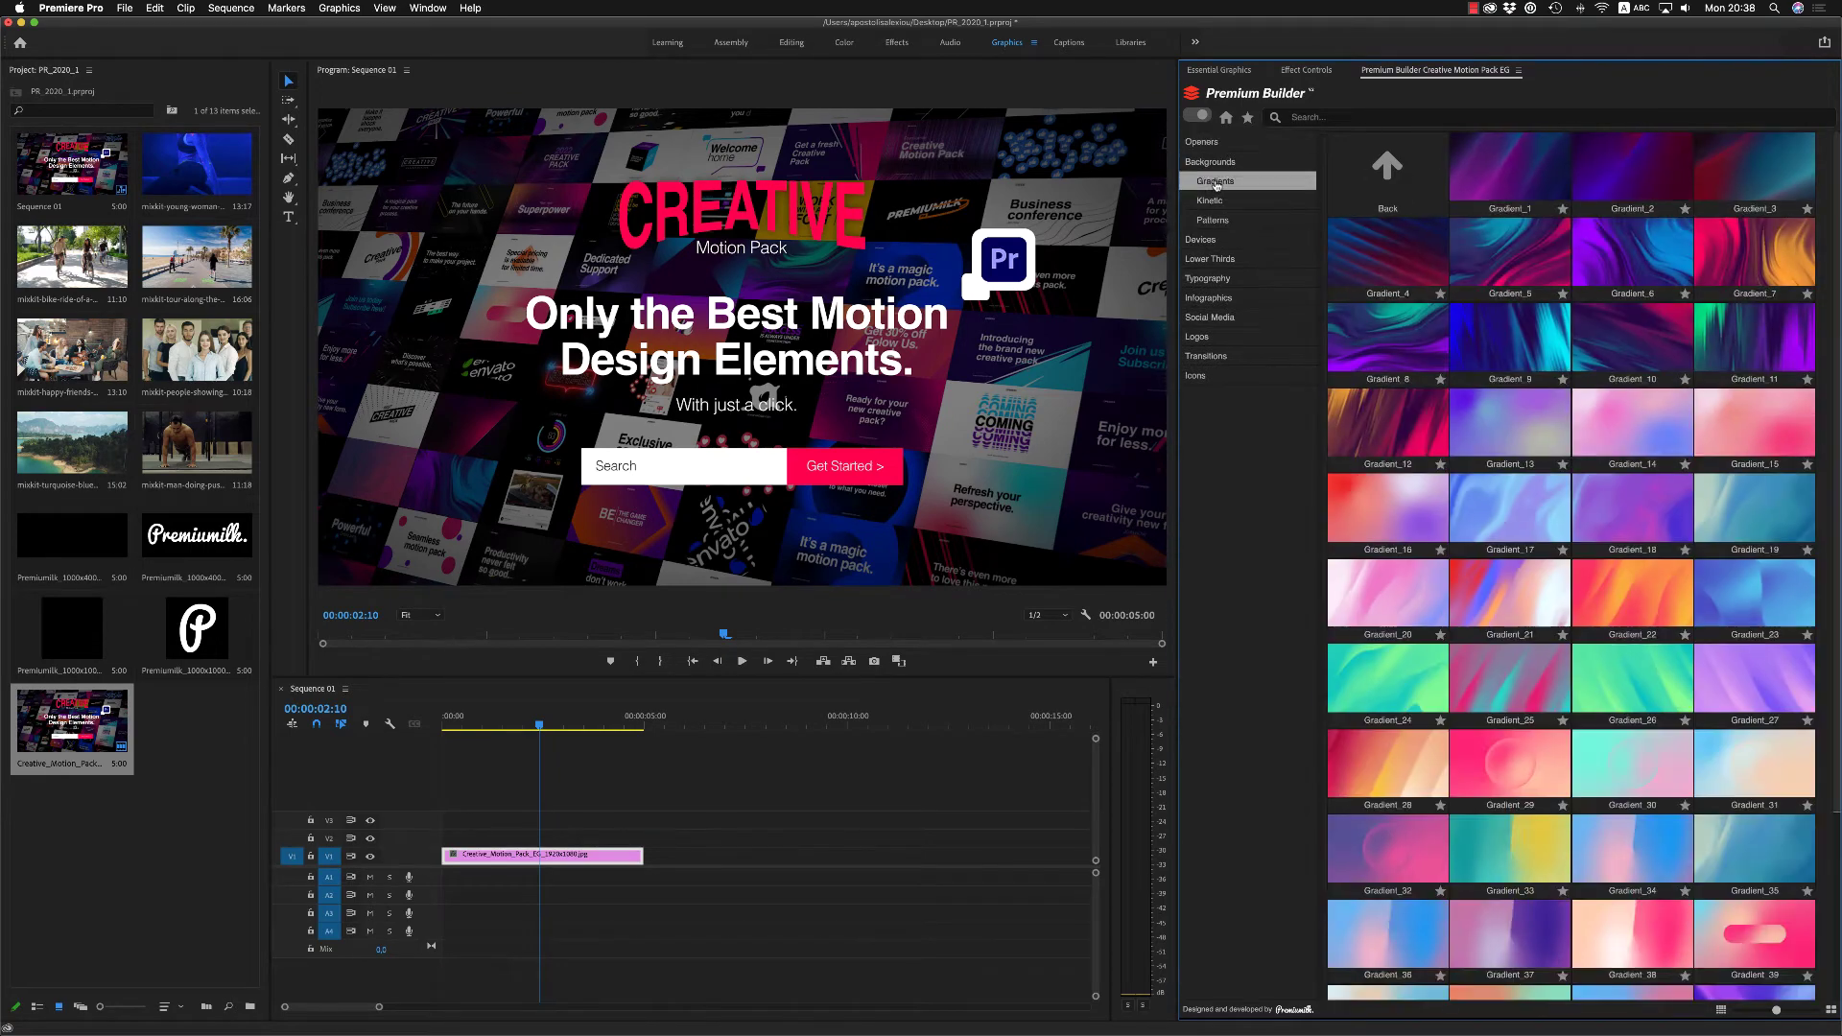
pyautogui.click(1210, 200)
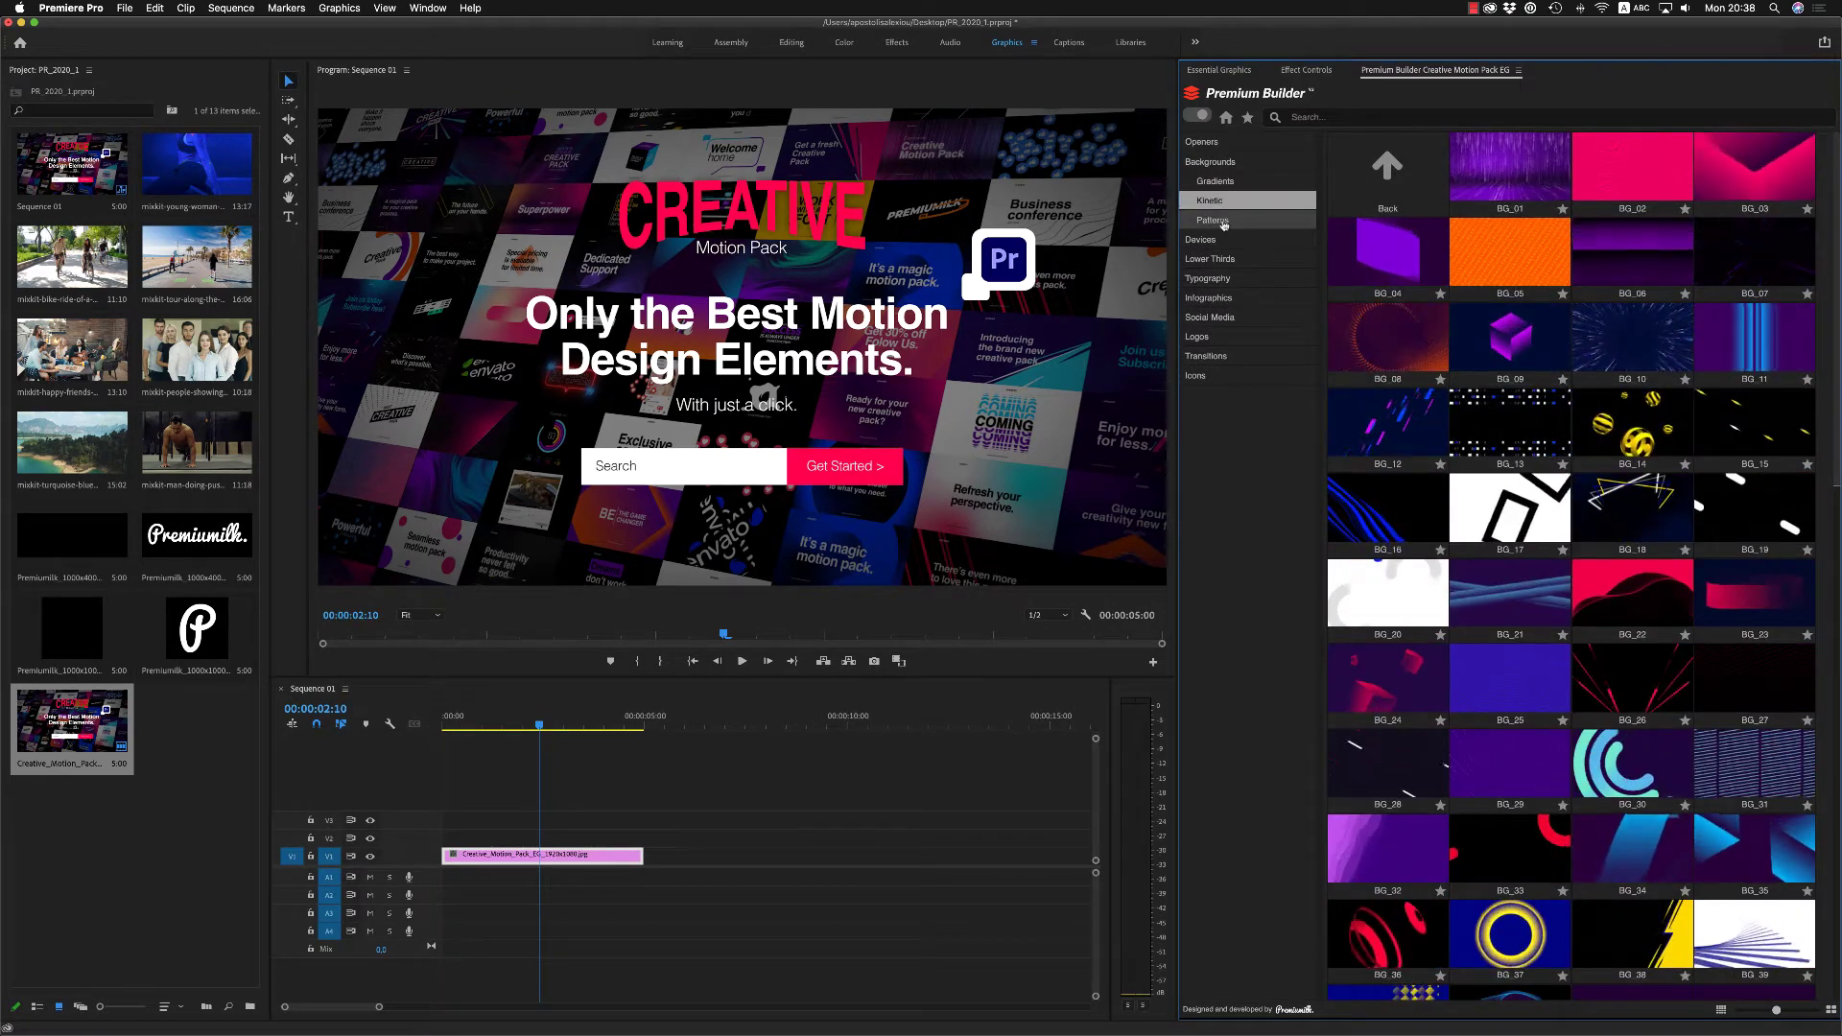
pyautogui.click(1221, 220)
pyautogui.click(1225, 239)
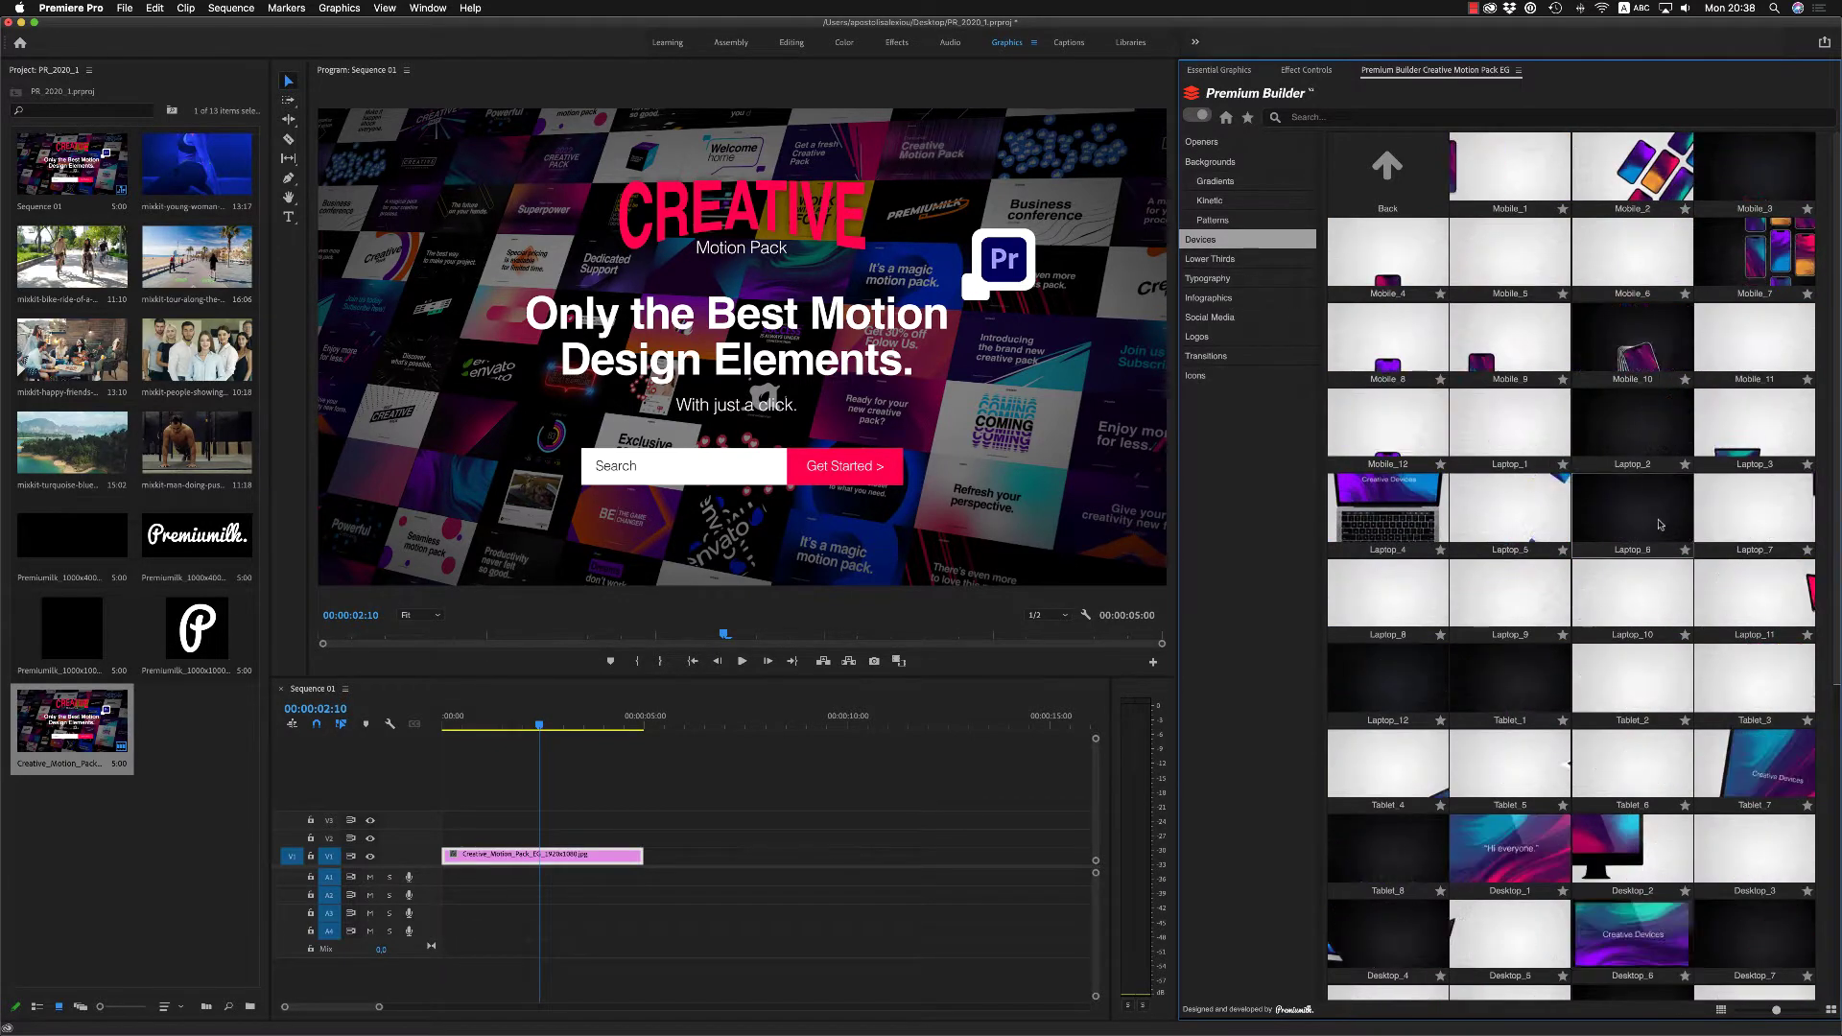
pyautogui.click(1214, 260)
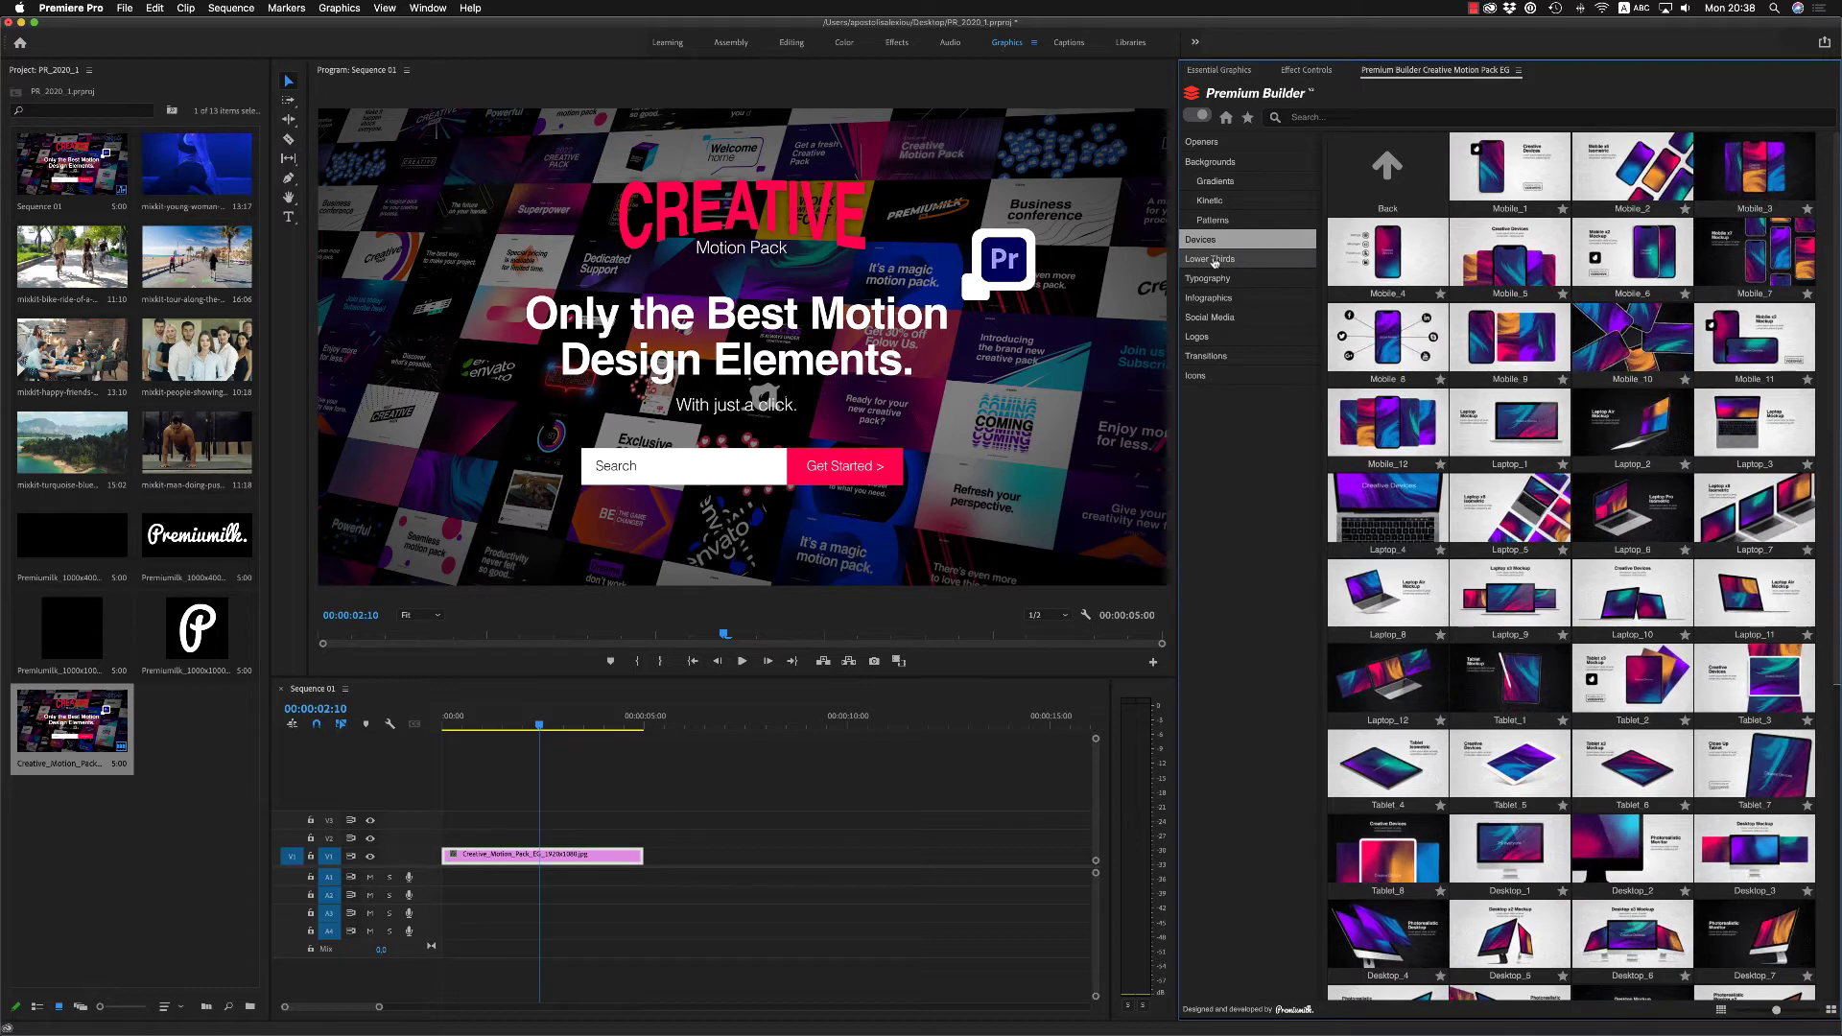
# Step: Browse the Typography subcategories, including BOX, Call Outs, Glitch, Kinetic, Quotes and Speech Bubbles, and collapse Typography
pyautogui.click(1214, 280)
pyautogui.click(1208, 302)
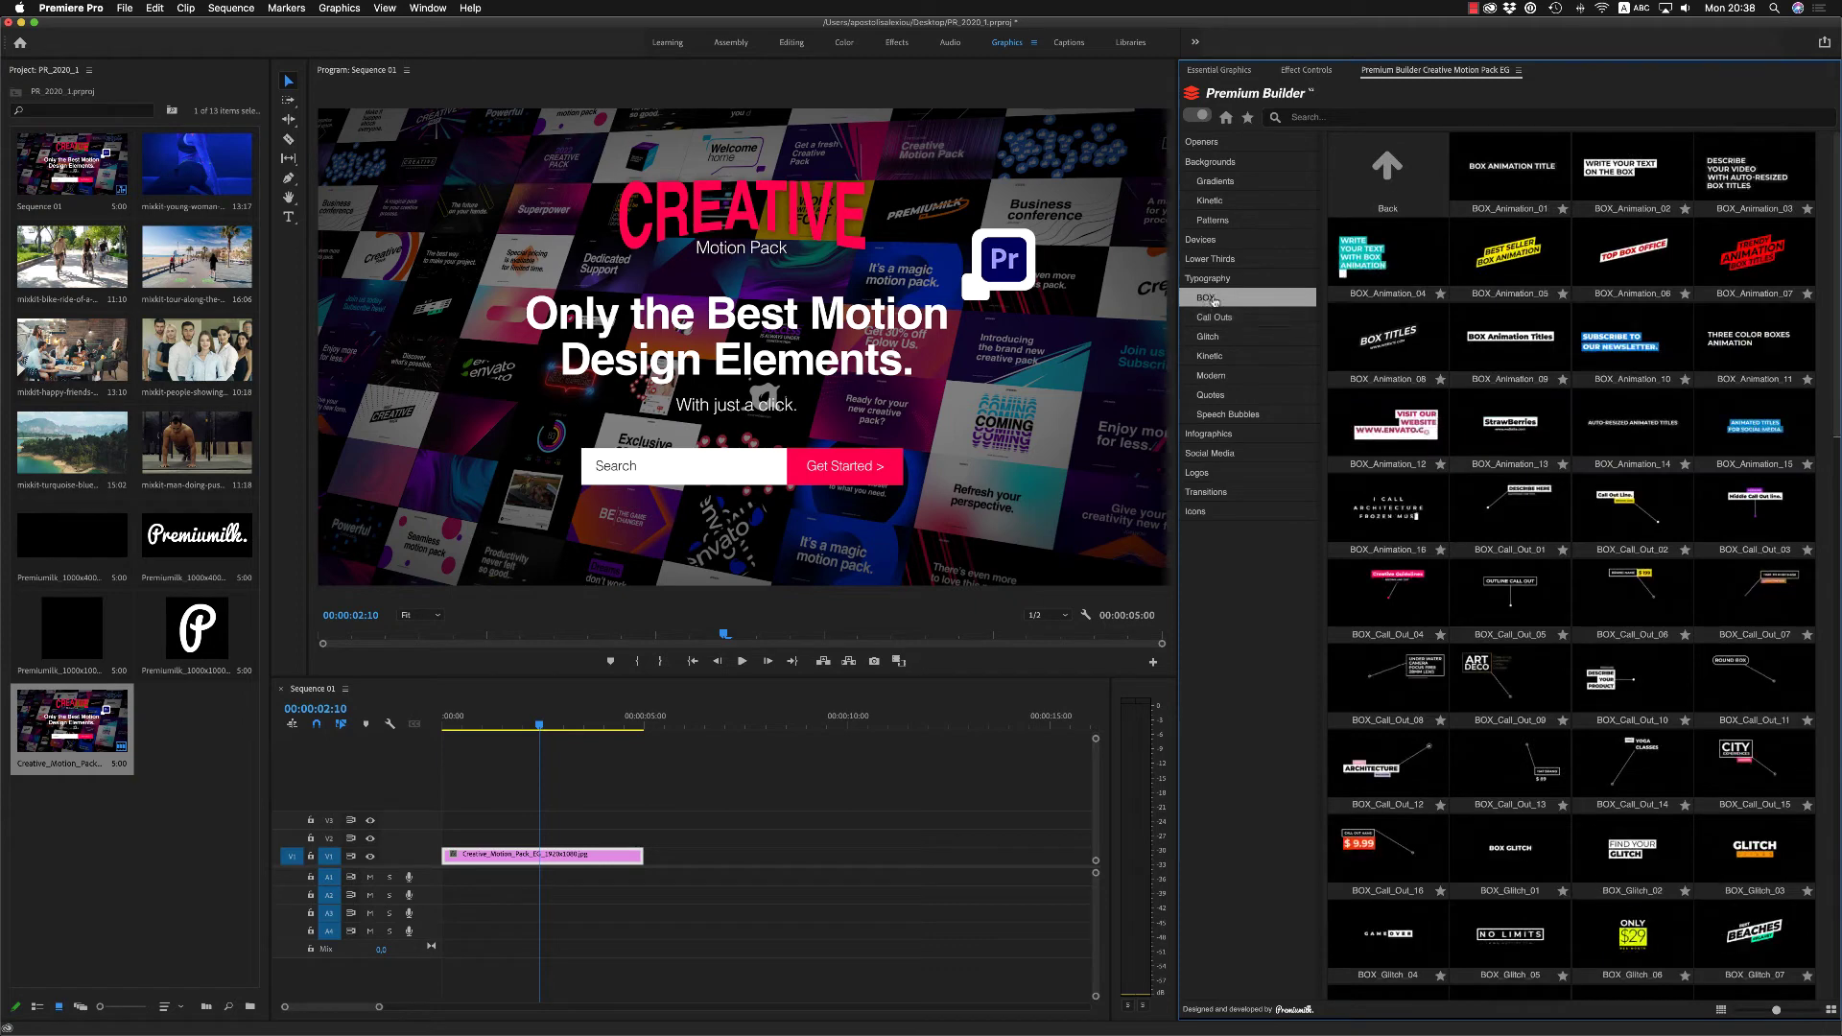
pyautogui.click(1213, 318)
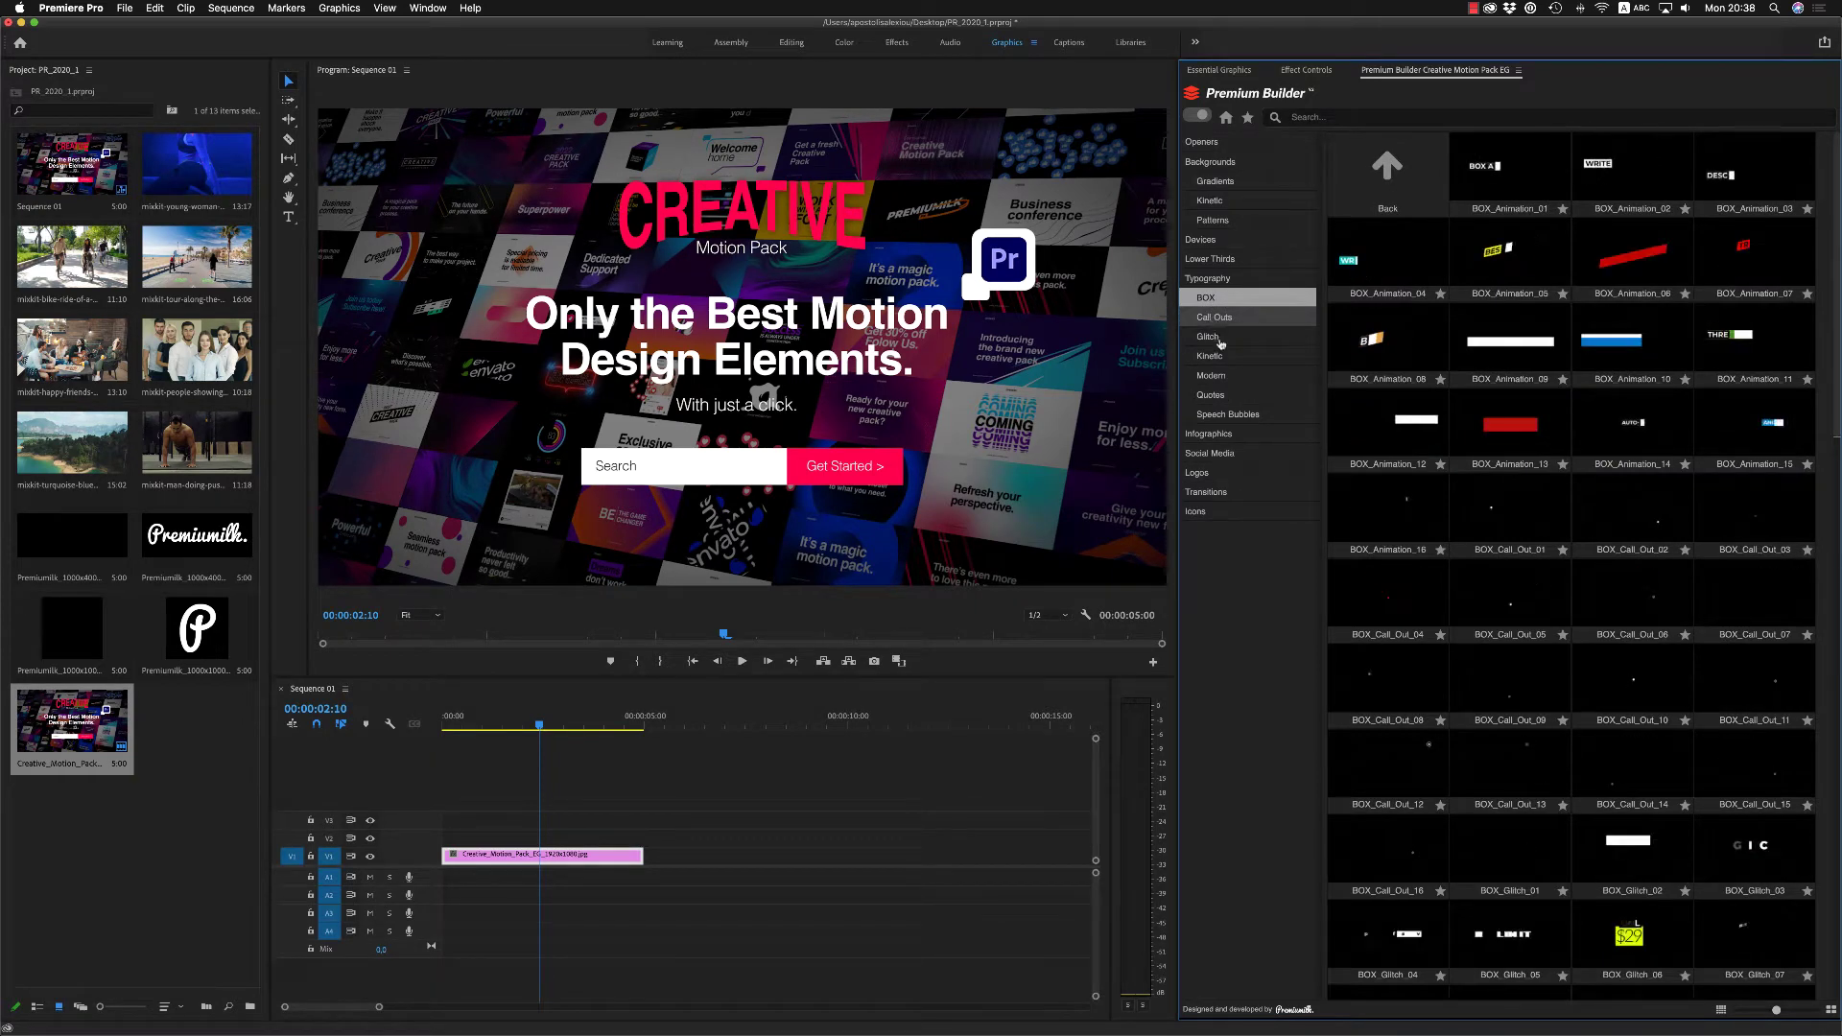
pyautogui.click(1216, 342)
pyautogui.click(1213, 355)
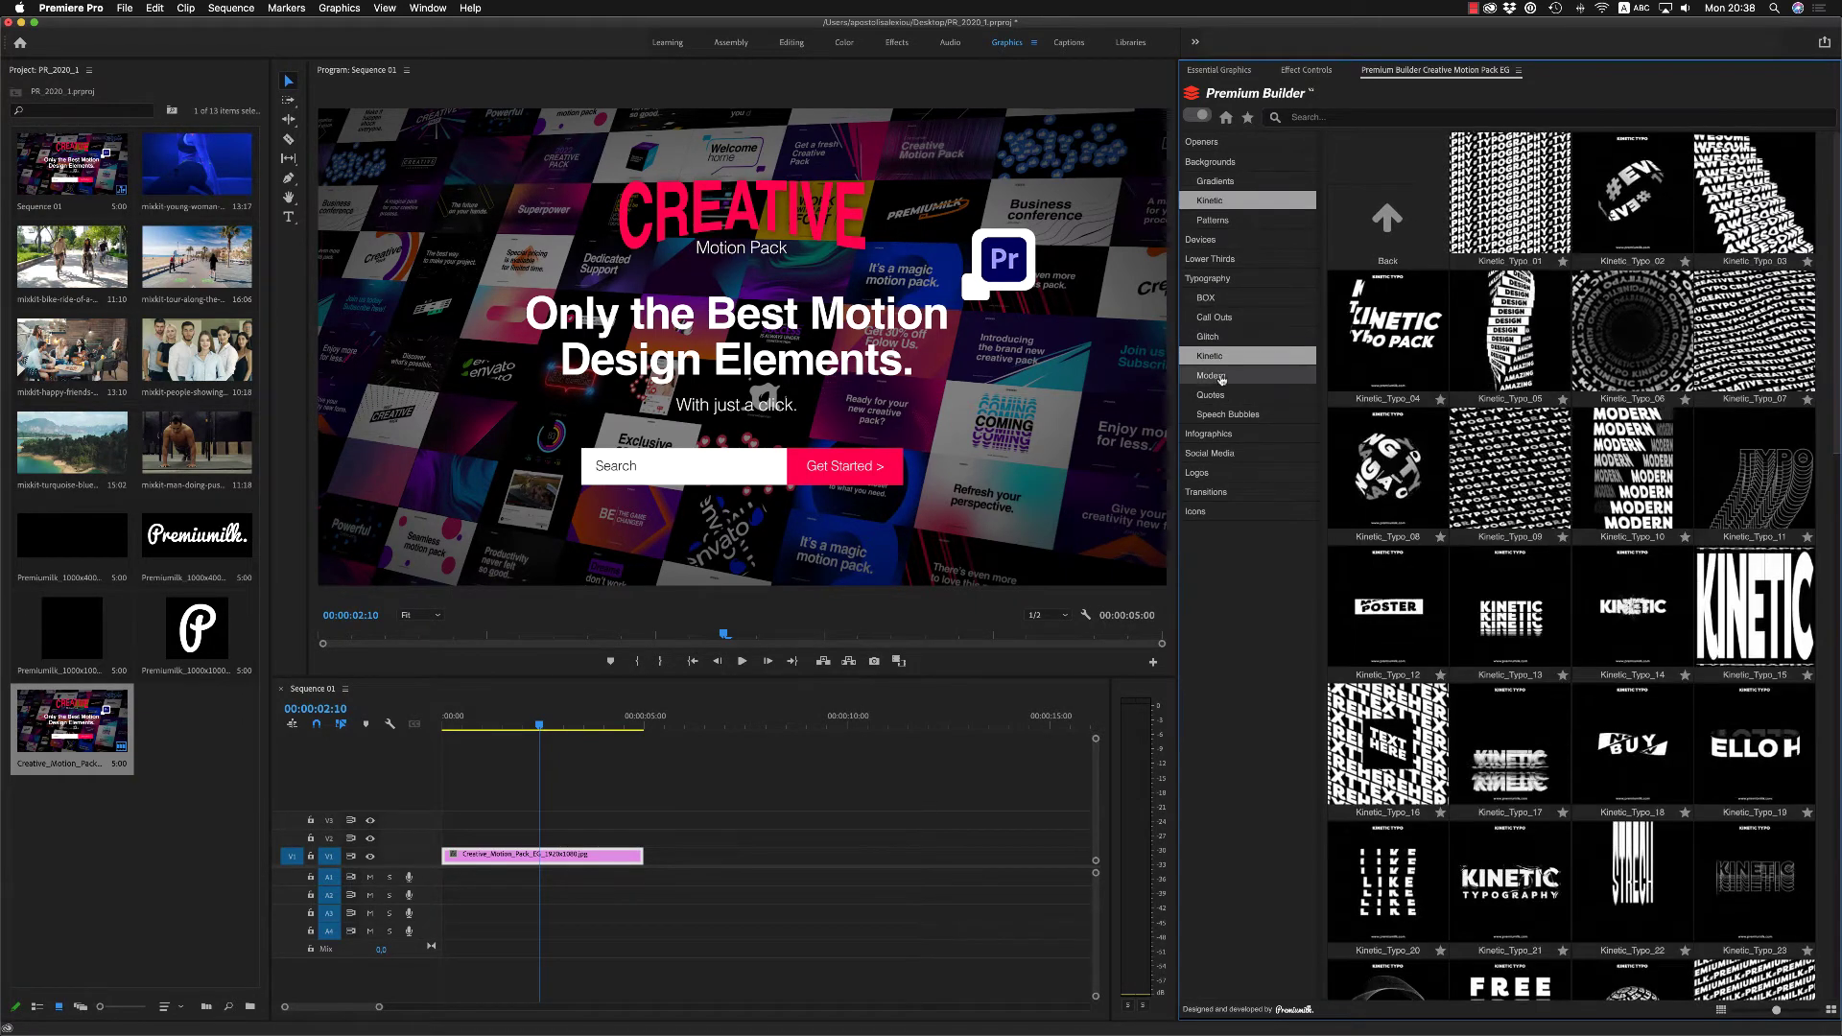
pyautogui.click(1224, 394)
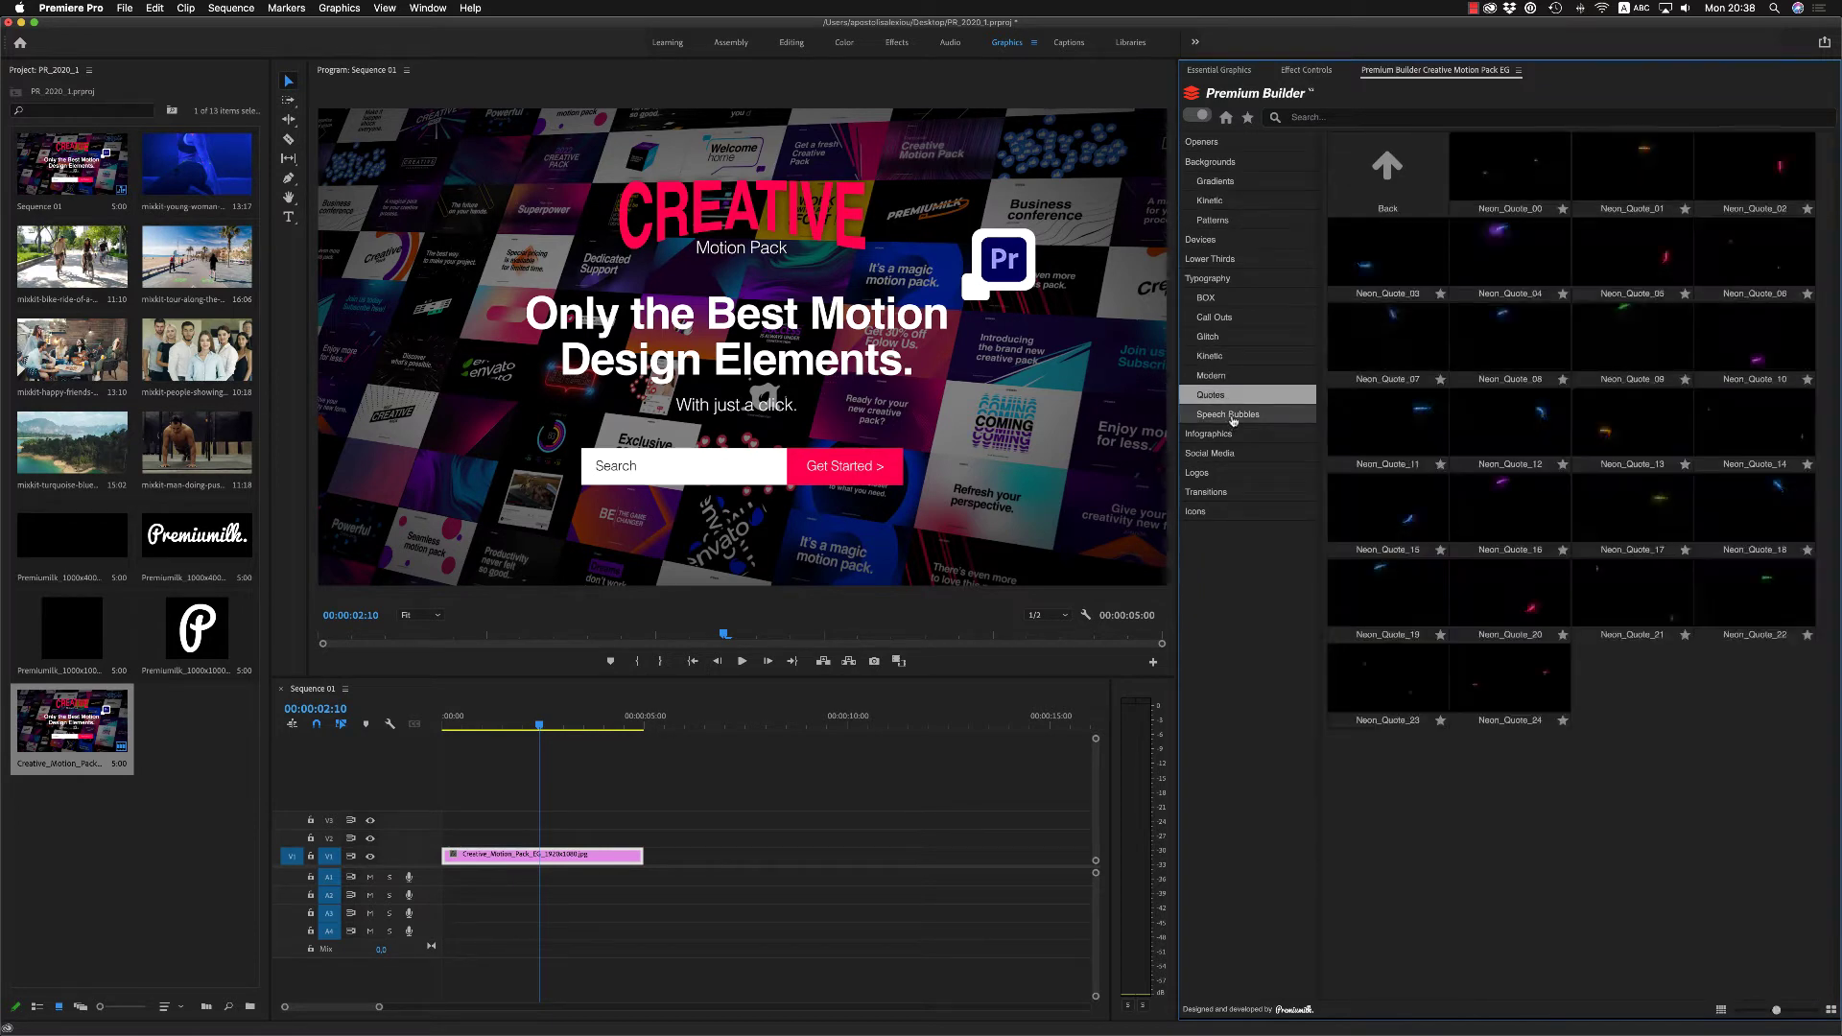
pyautogui.click(1228, 414)
pyautogui.click(1209, 278)
# Step: Browse the templates in the Infographics, Social Media and Logos categories
pyautogui.click(1211, 299)
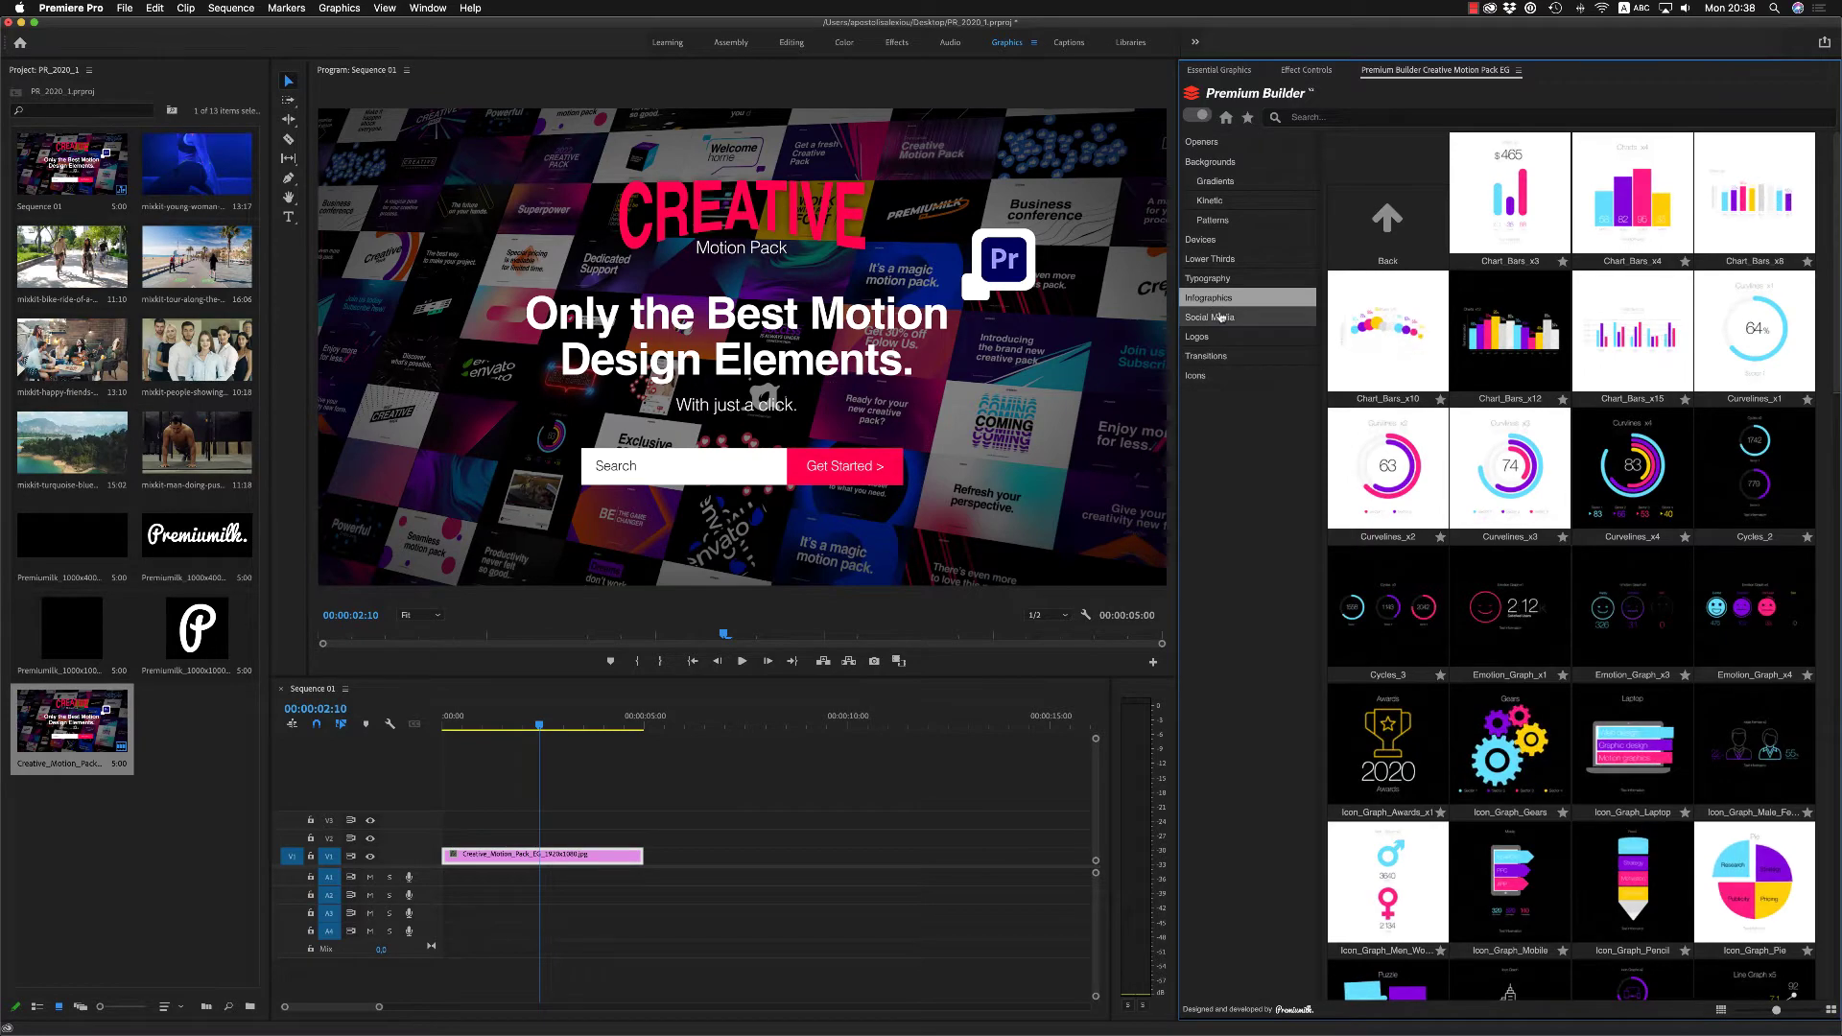
pyautogui.click(1220, 318)
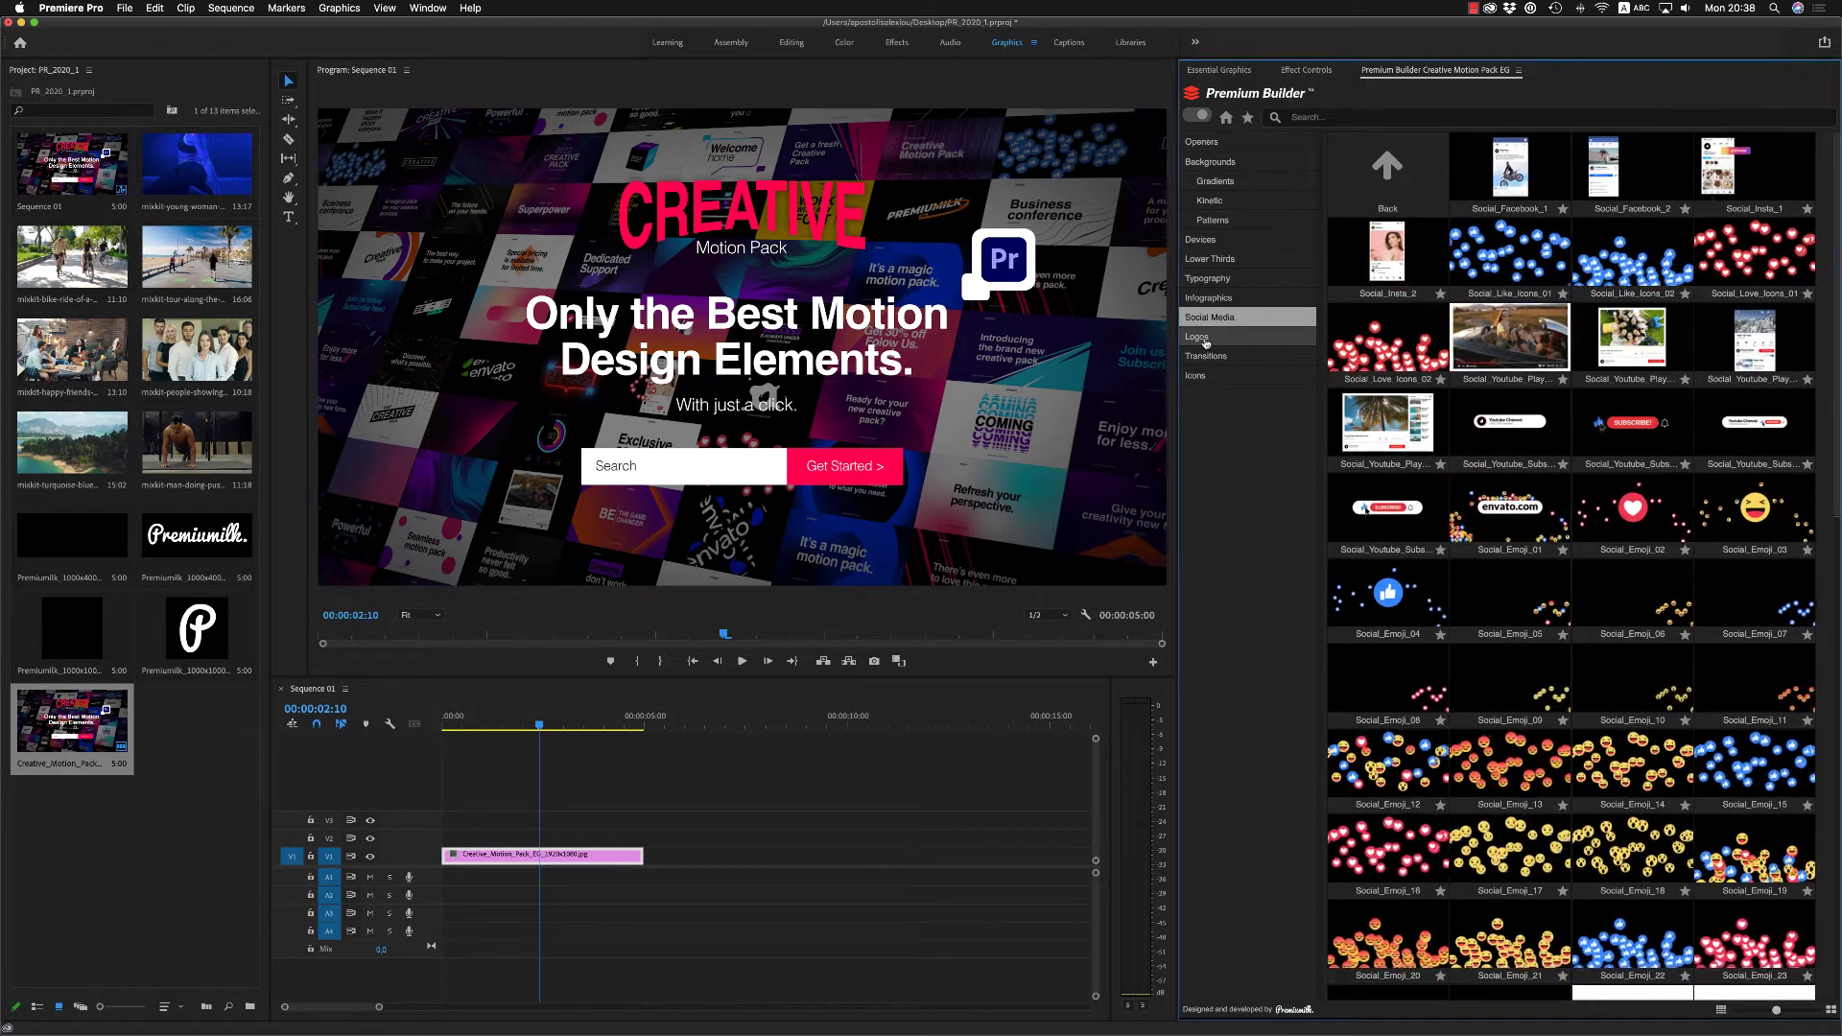
pyautogui.click(1206, 341)
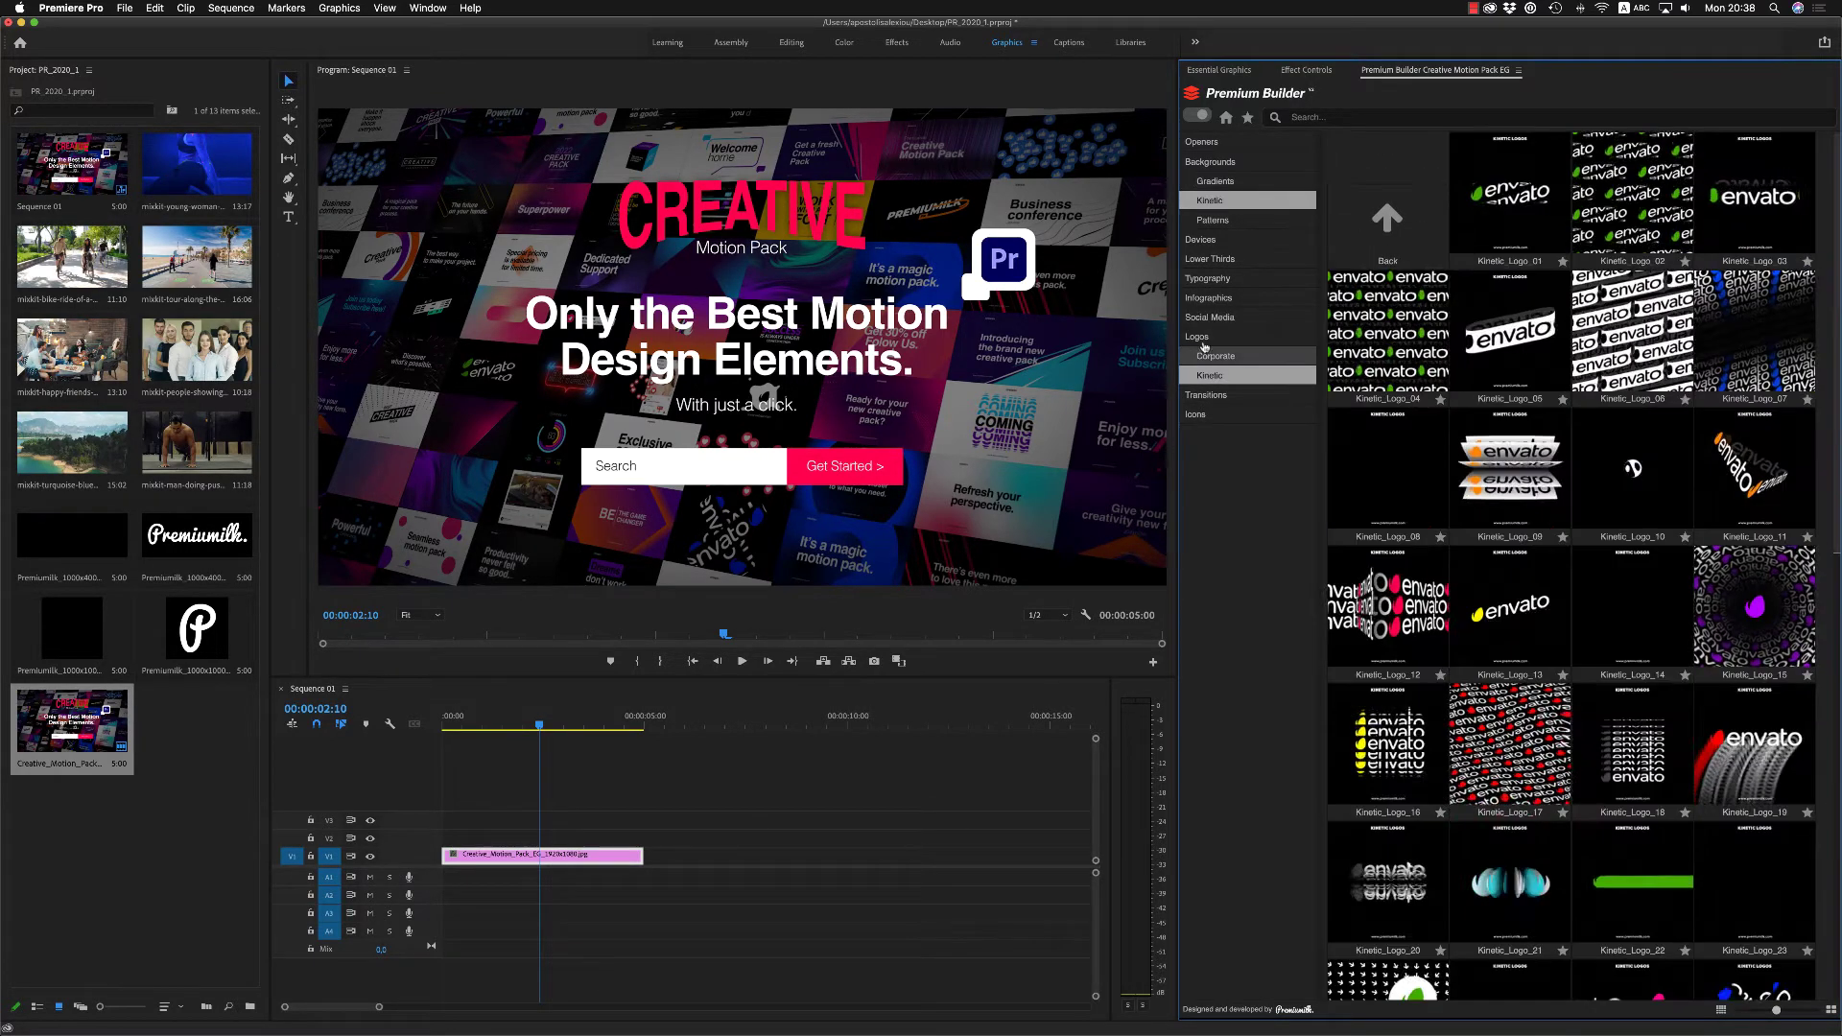
# Step: Browse the Transitions and Icons template categories and return to the Openers templates
pyautogui.click(1203, 342)
pyautogui.click(1206, 356)
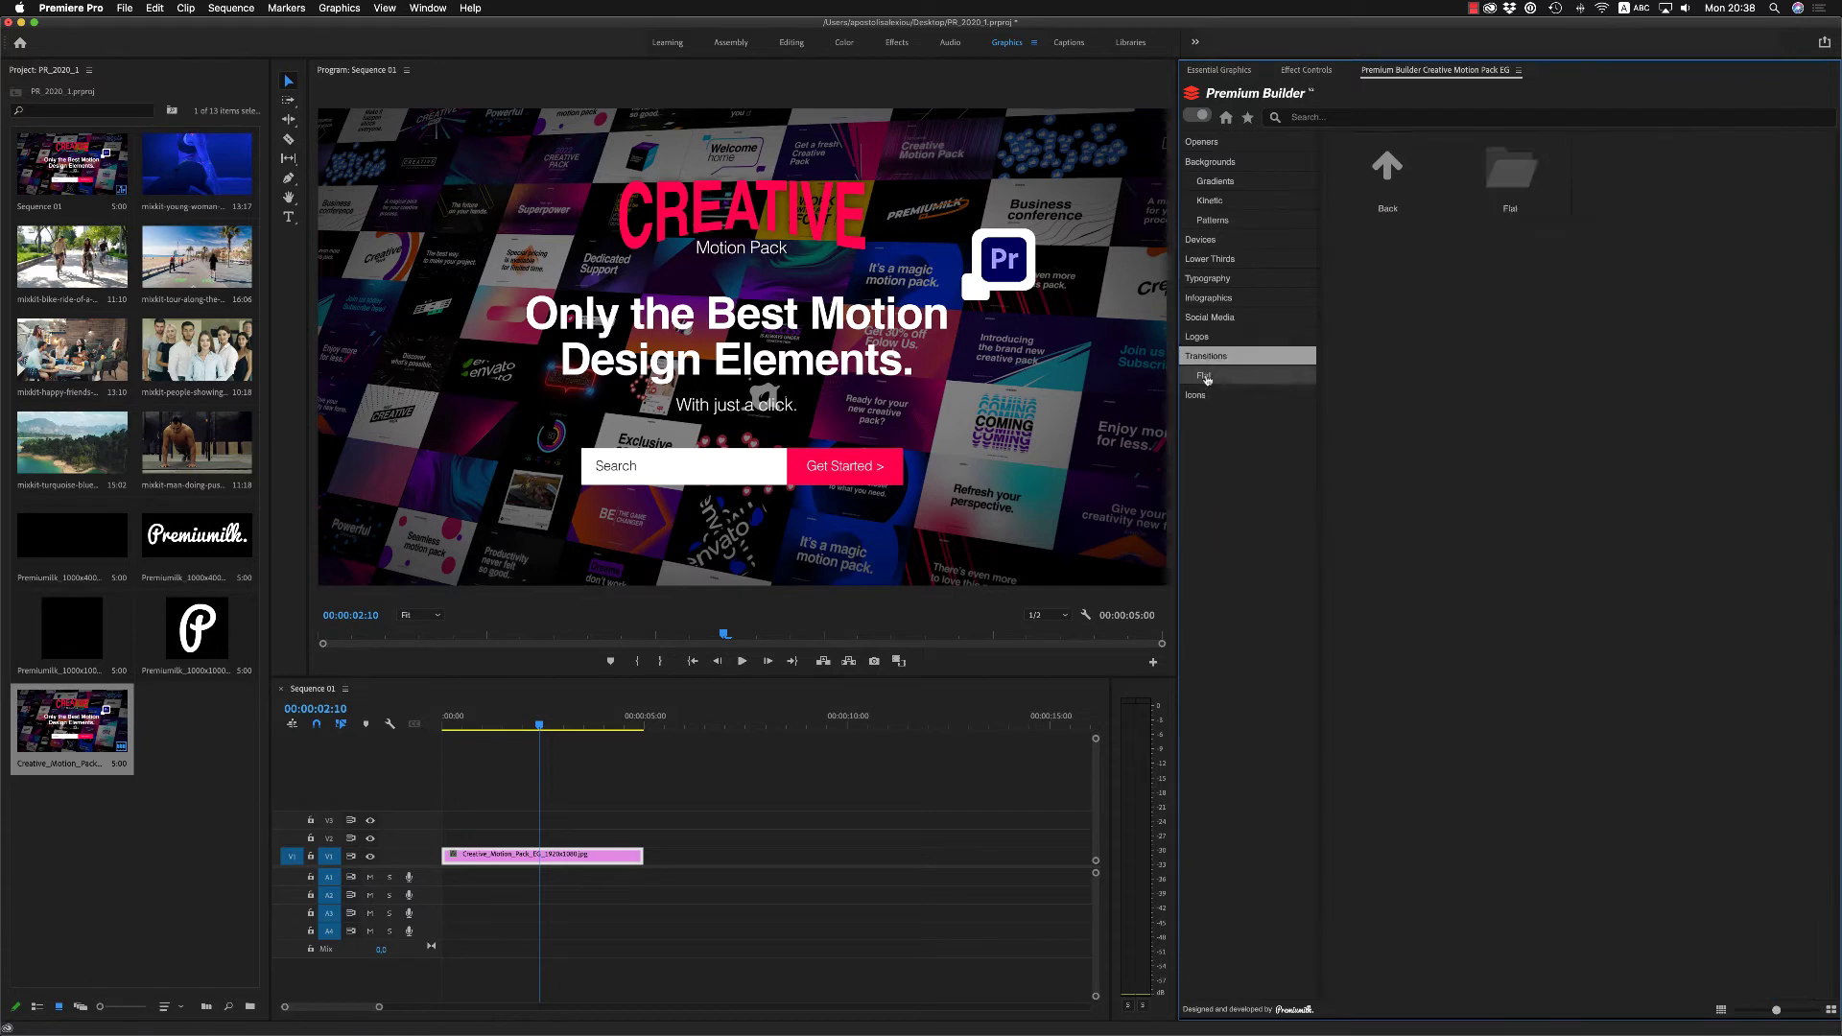
pyautogui.click(1205, 376)
pyautogui.click(1195, 396)
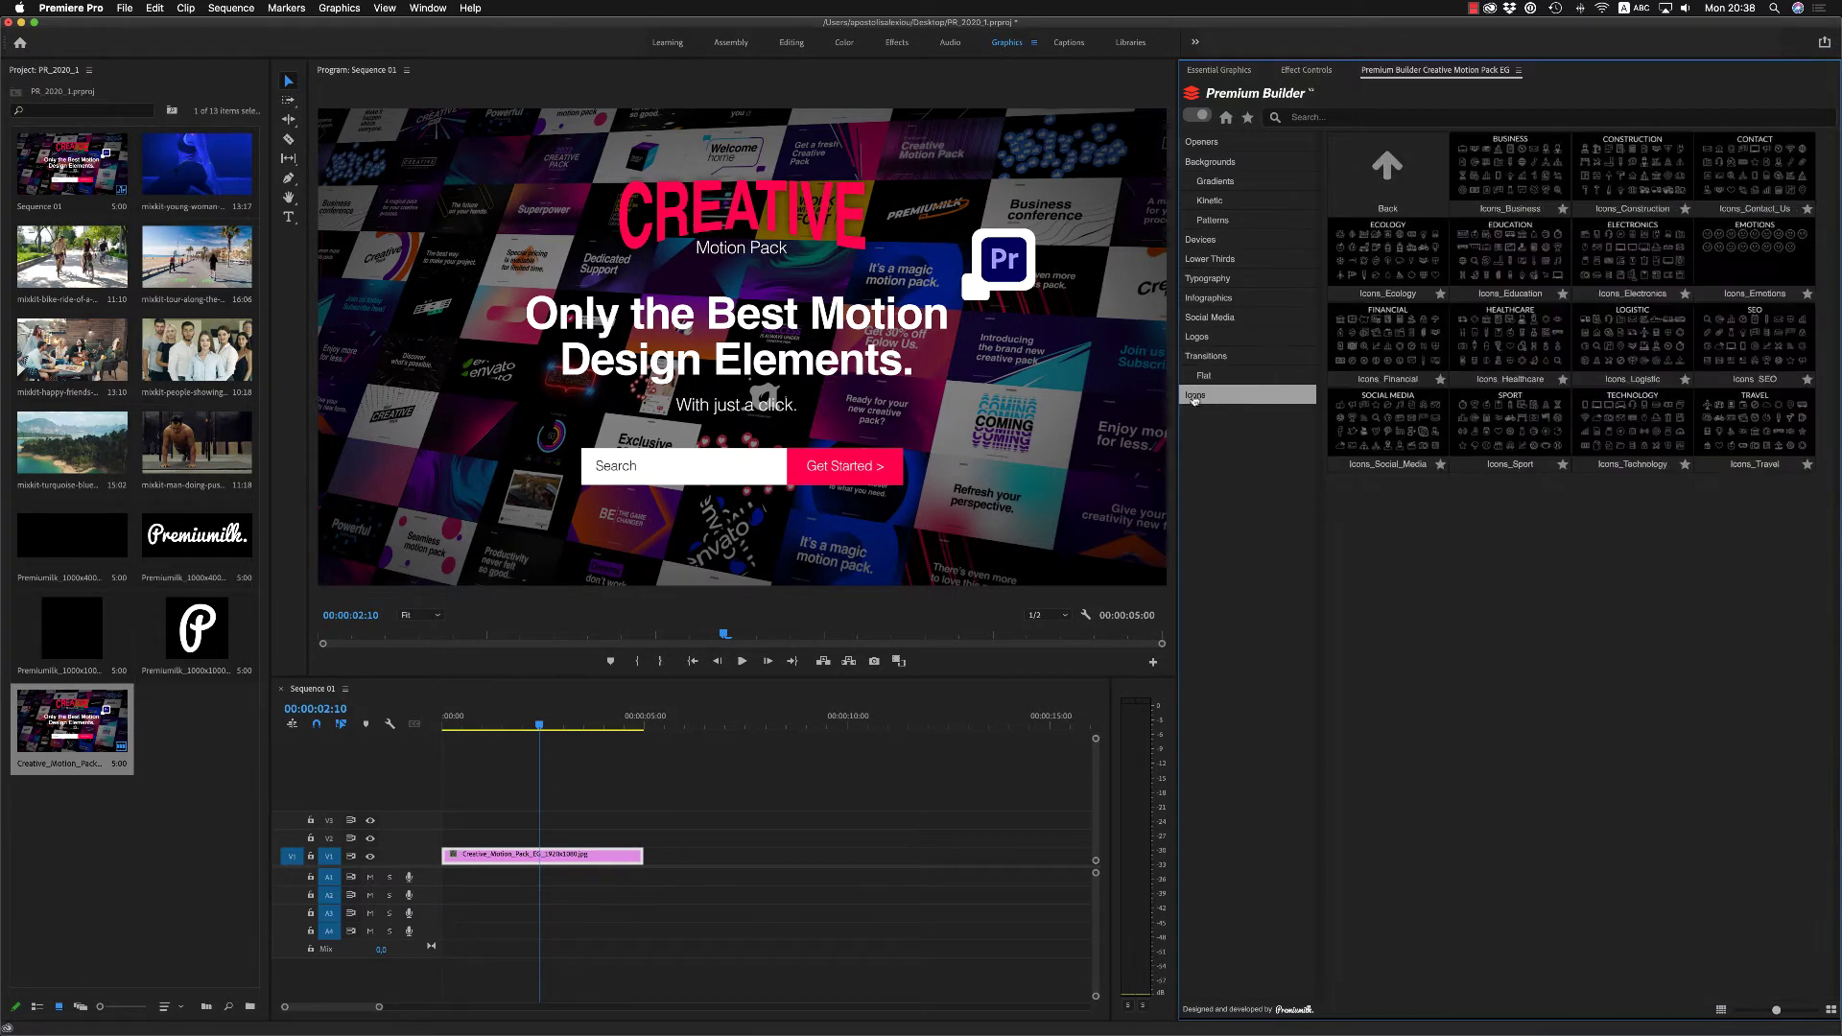
pyautogui.click(1206, 356)
pyautogui.click(1201, 141)
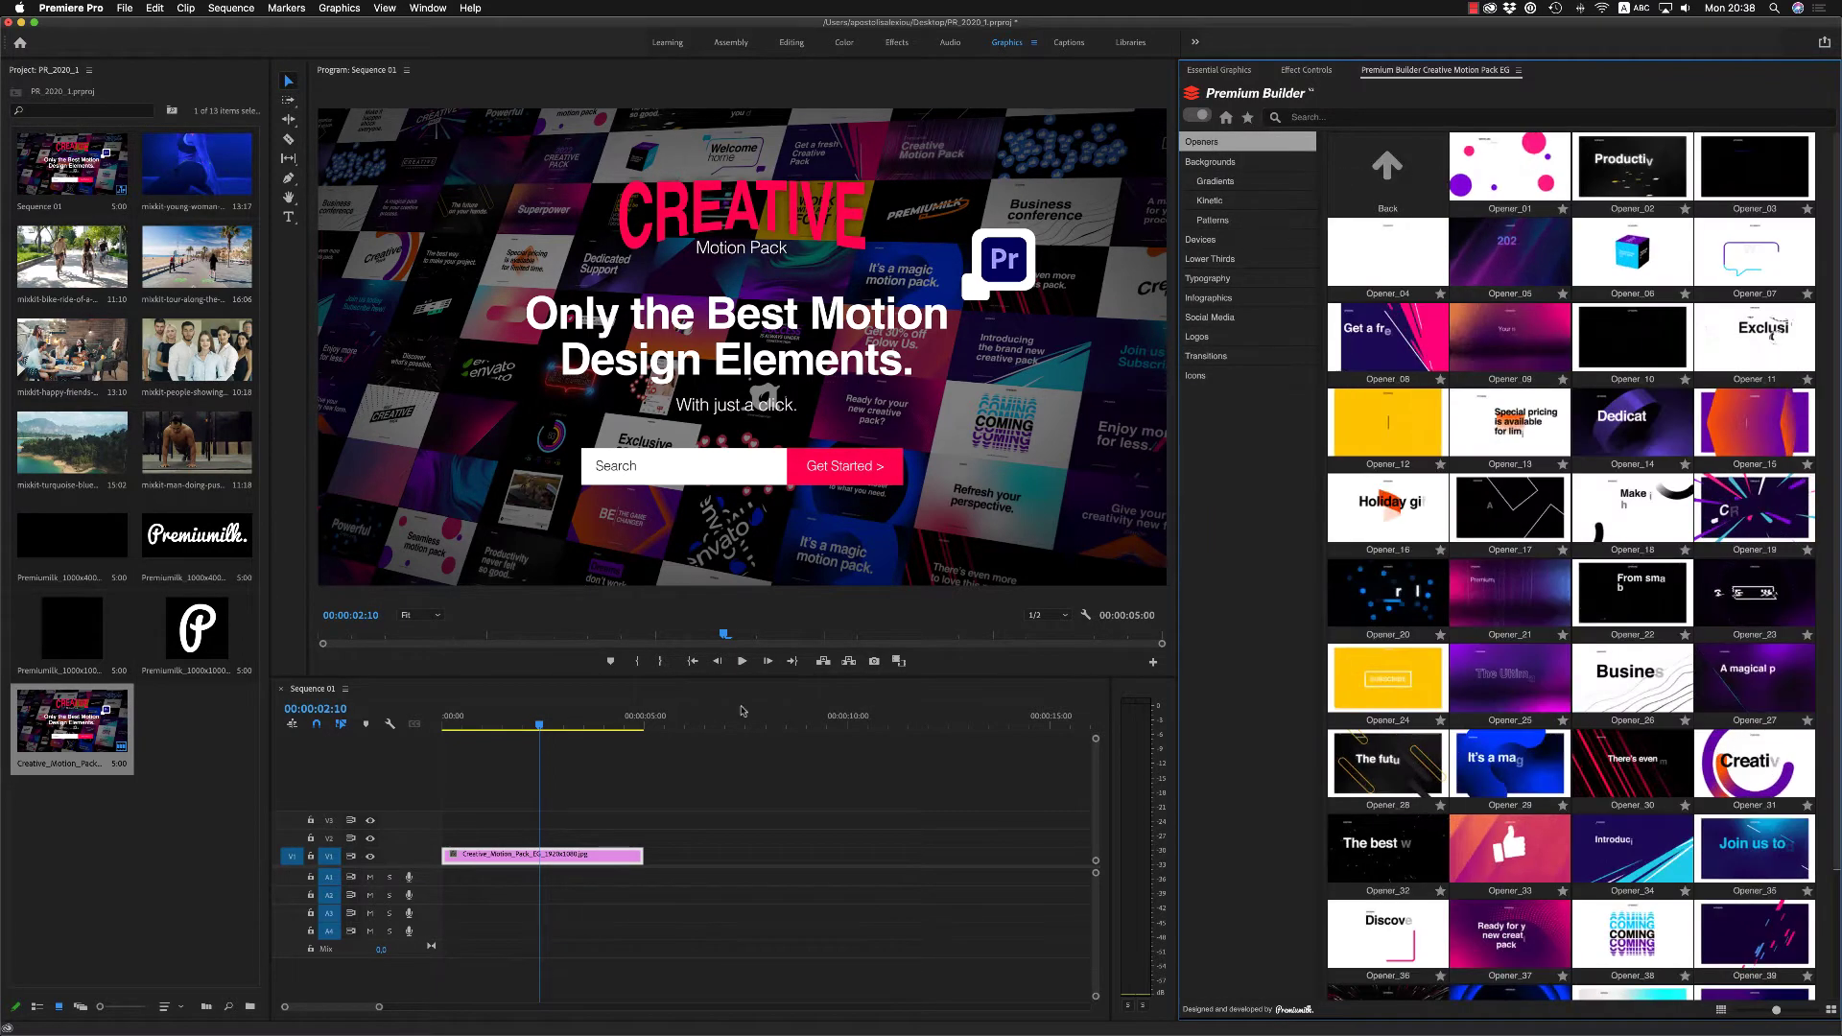
# Step: Insert the Opener_19 template in the sequence at 00:00:06:02 and show its frame at 00:00:09:14
pyautogui.moveTo(541, 726); pyautogui.dragTo(689, 726)
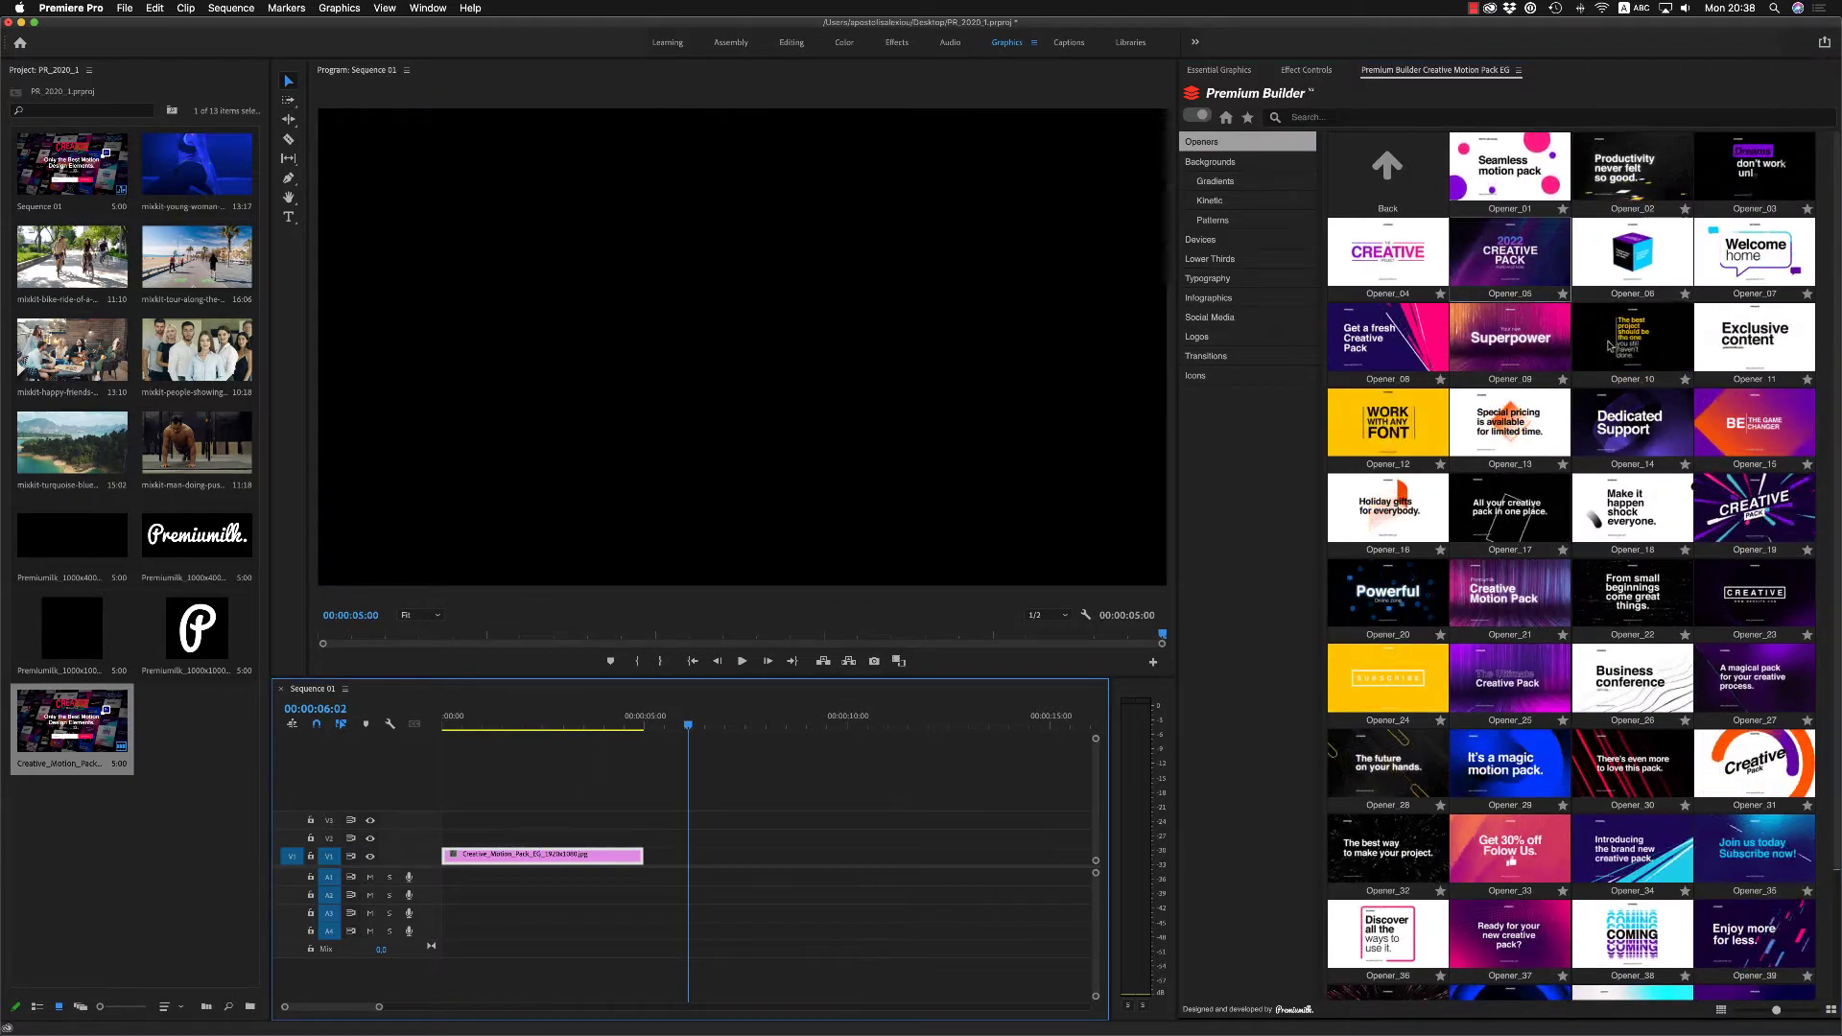
pyautogui.click(1731, 511)
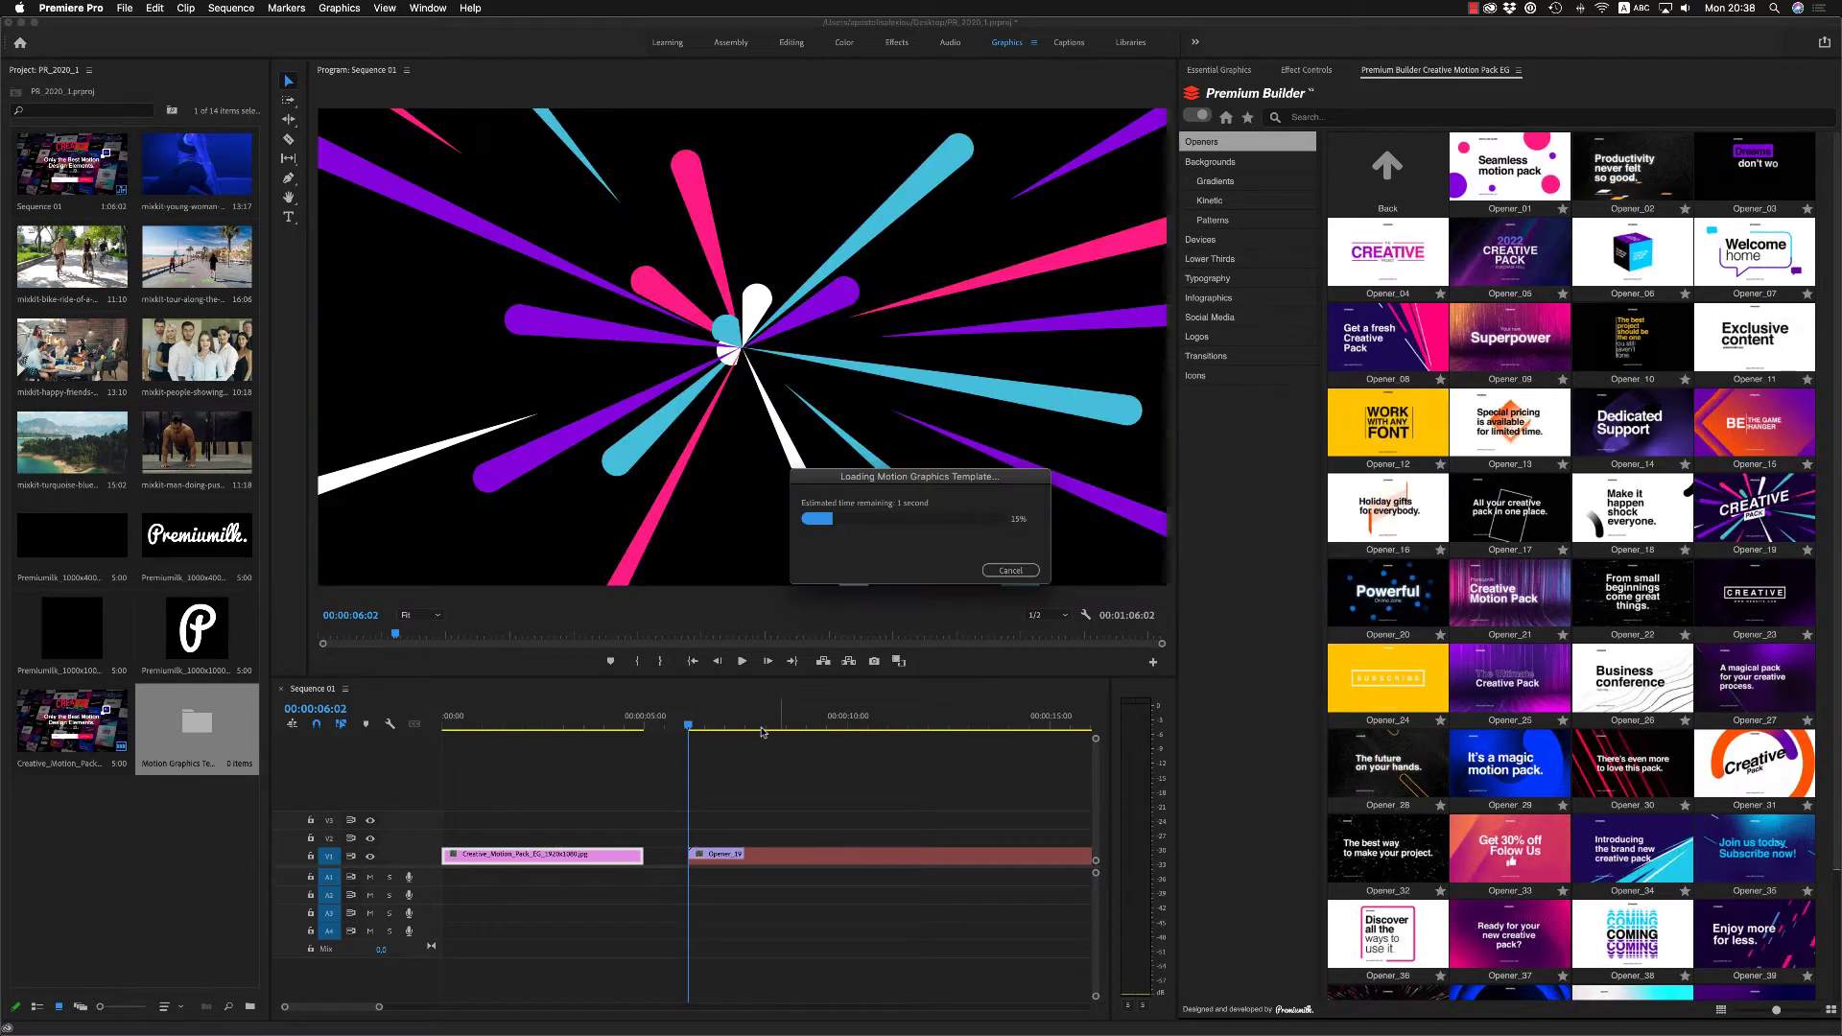
pyautogui.click(830, 725)
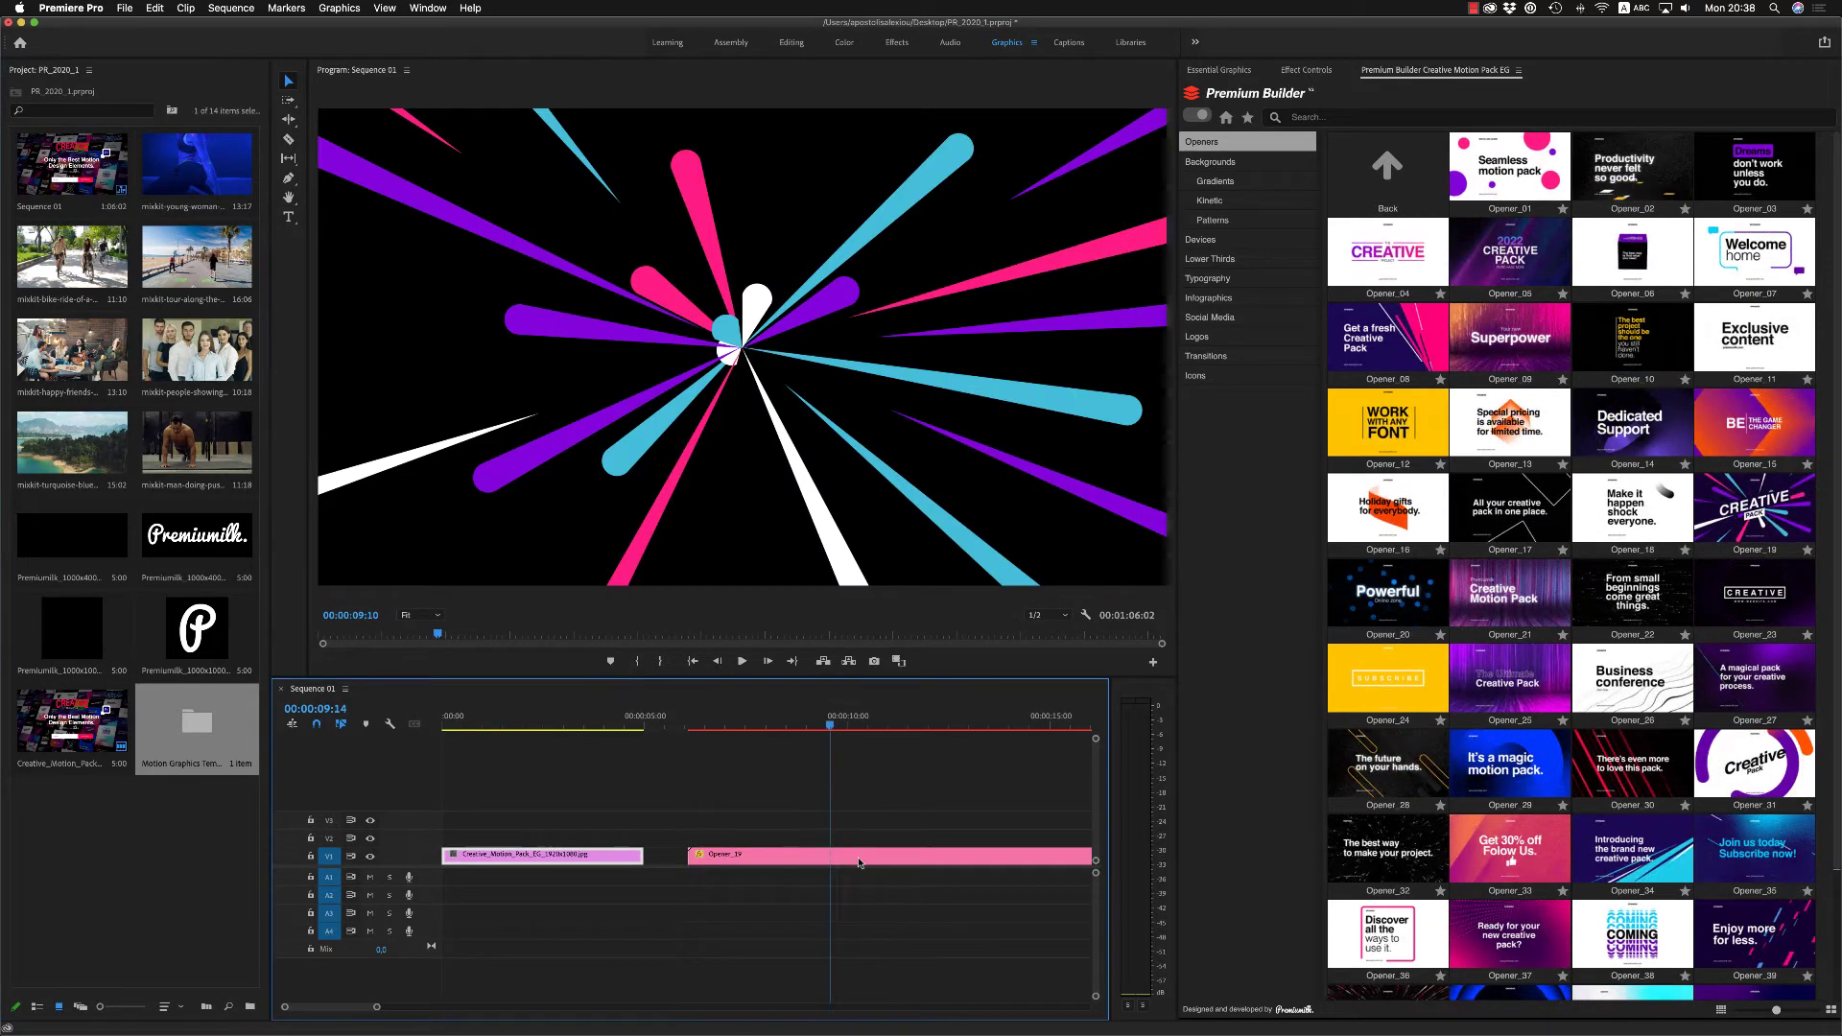
# Step: Change Color_01 of the Opener_19 clip to green in its Essential Graphics properties
pyautogui.click(859, 861)
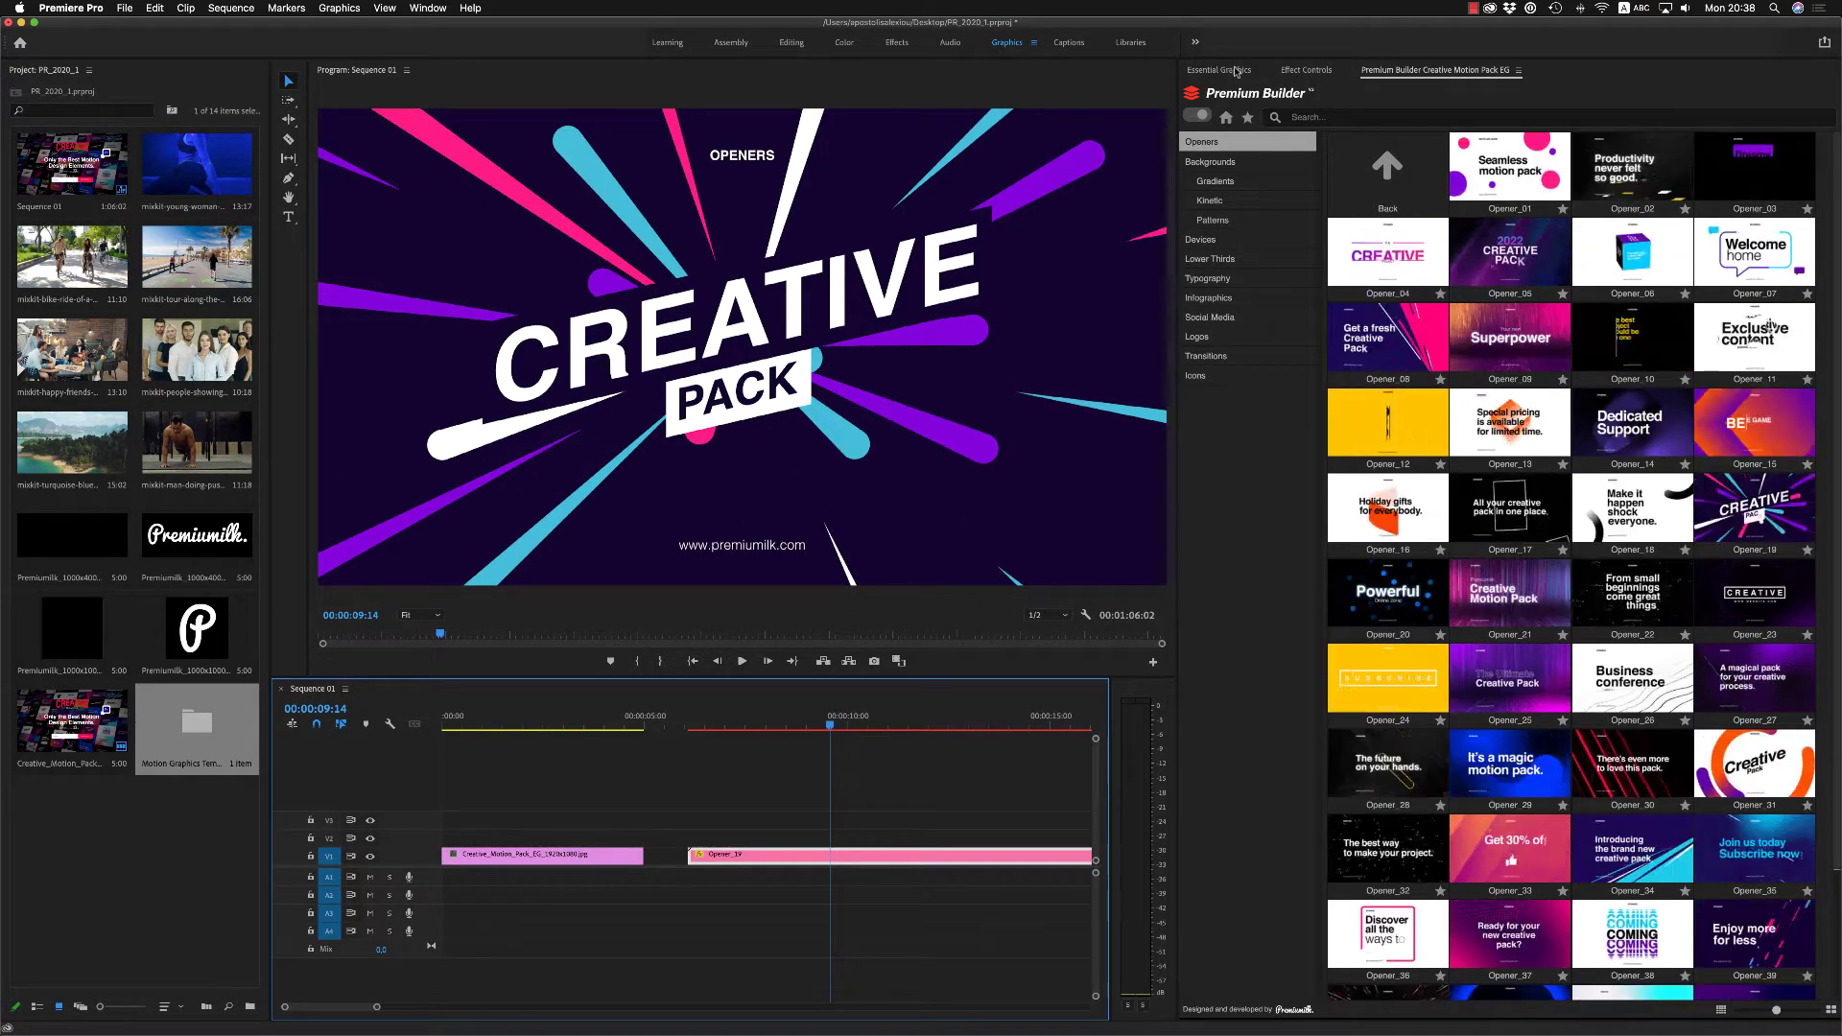
pyautogui.click(1237, 70)
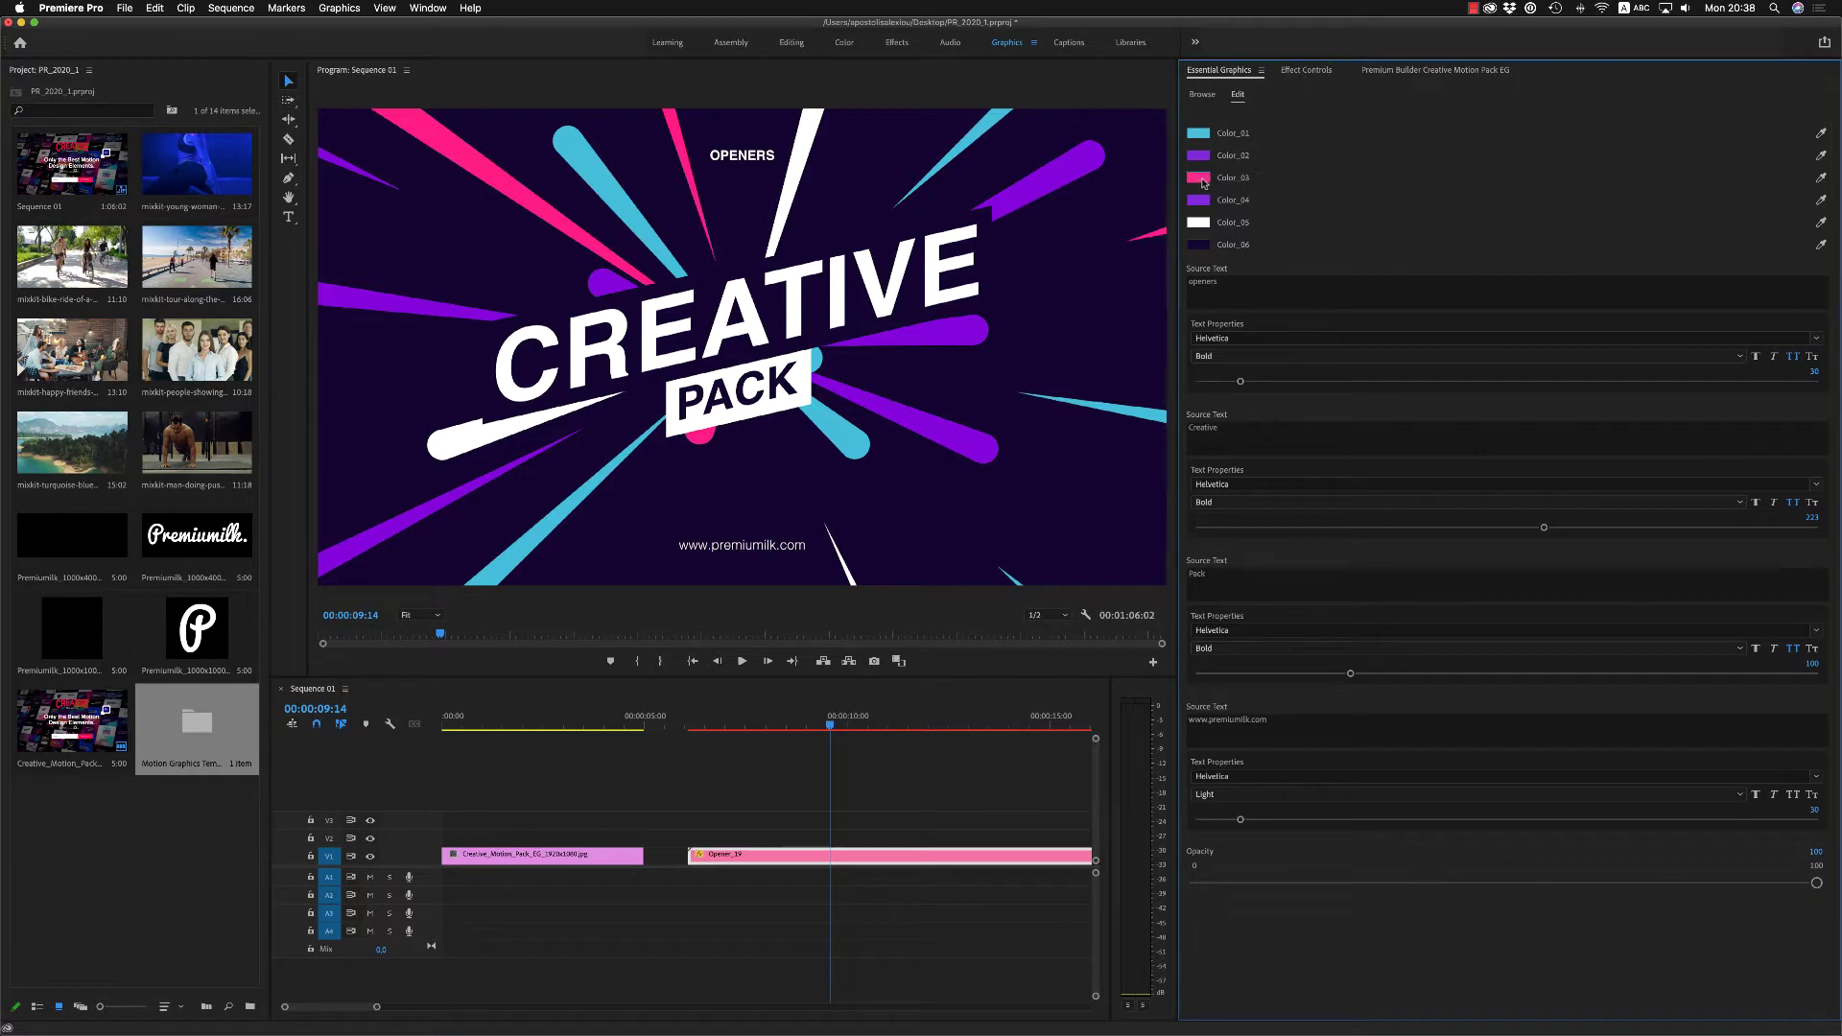
pyautogui.click(1199, 134)
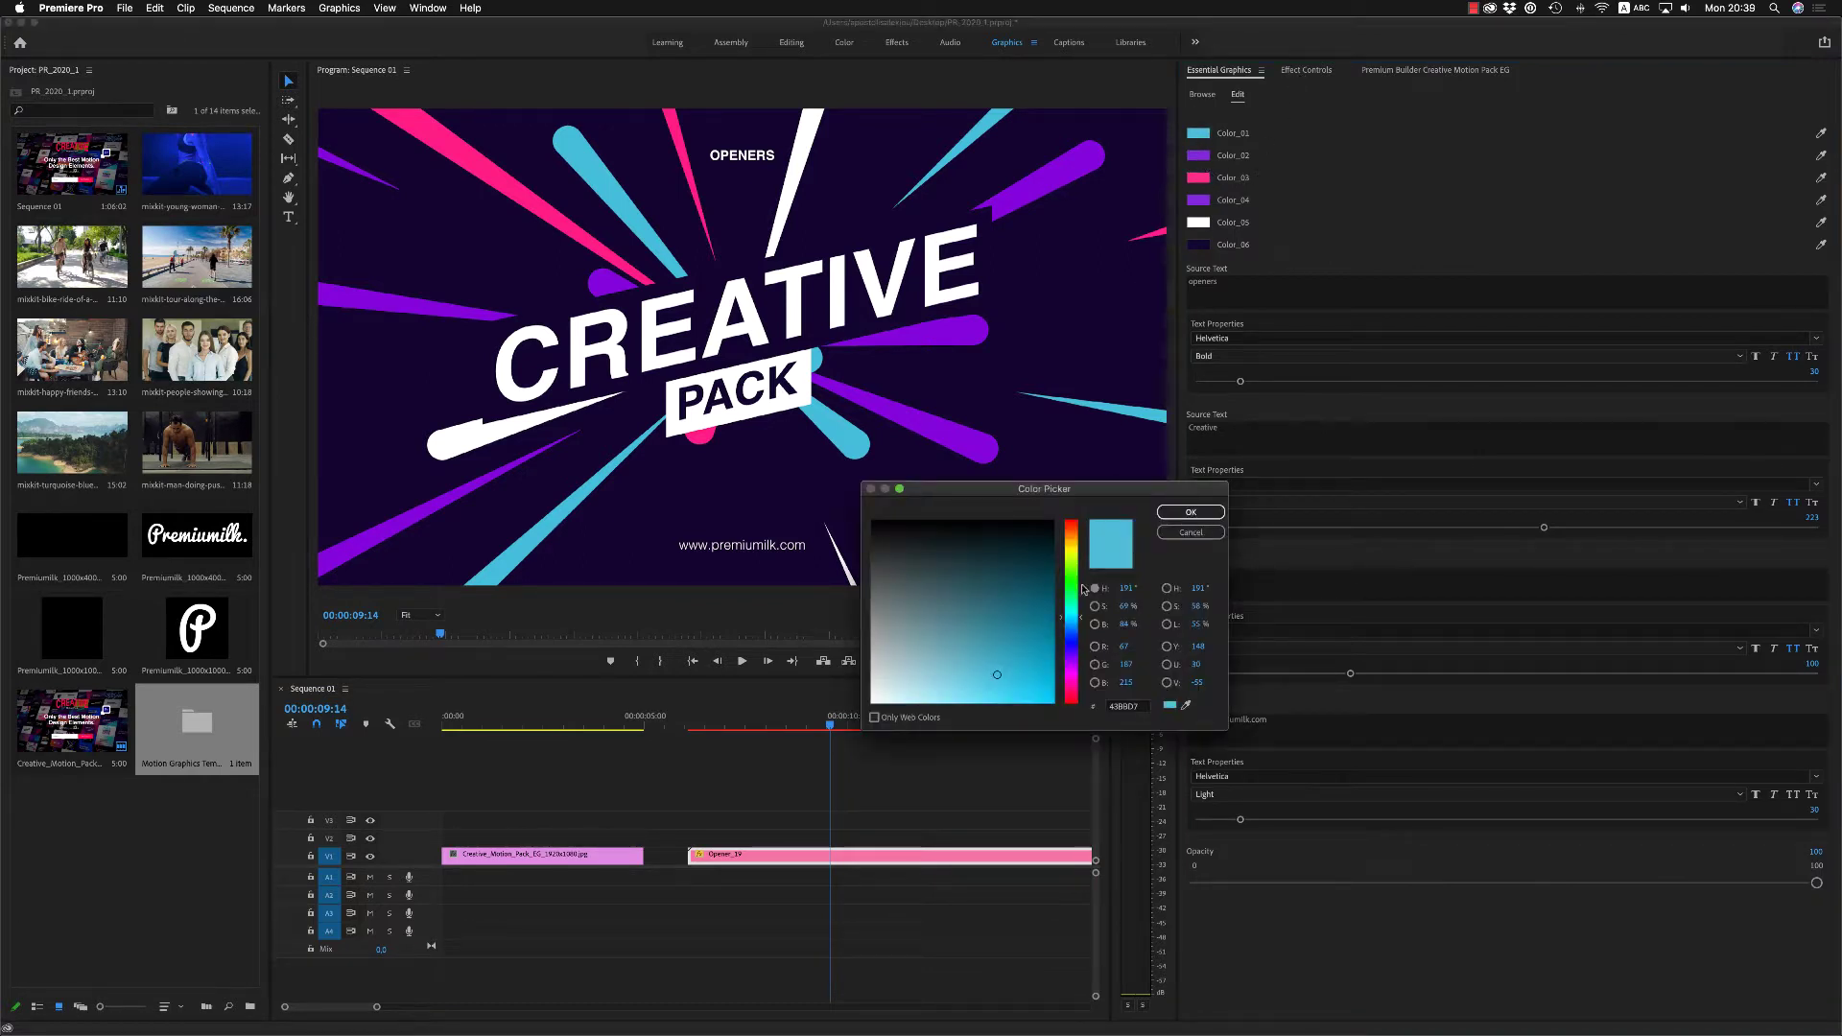
pyautogui.click(1181, 513)
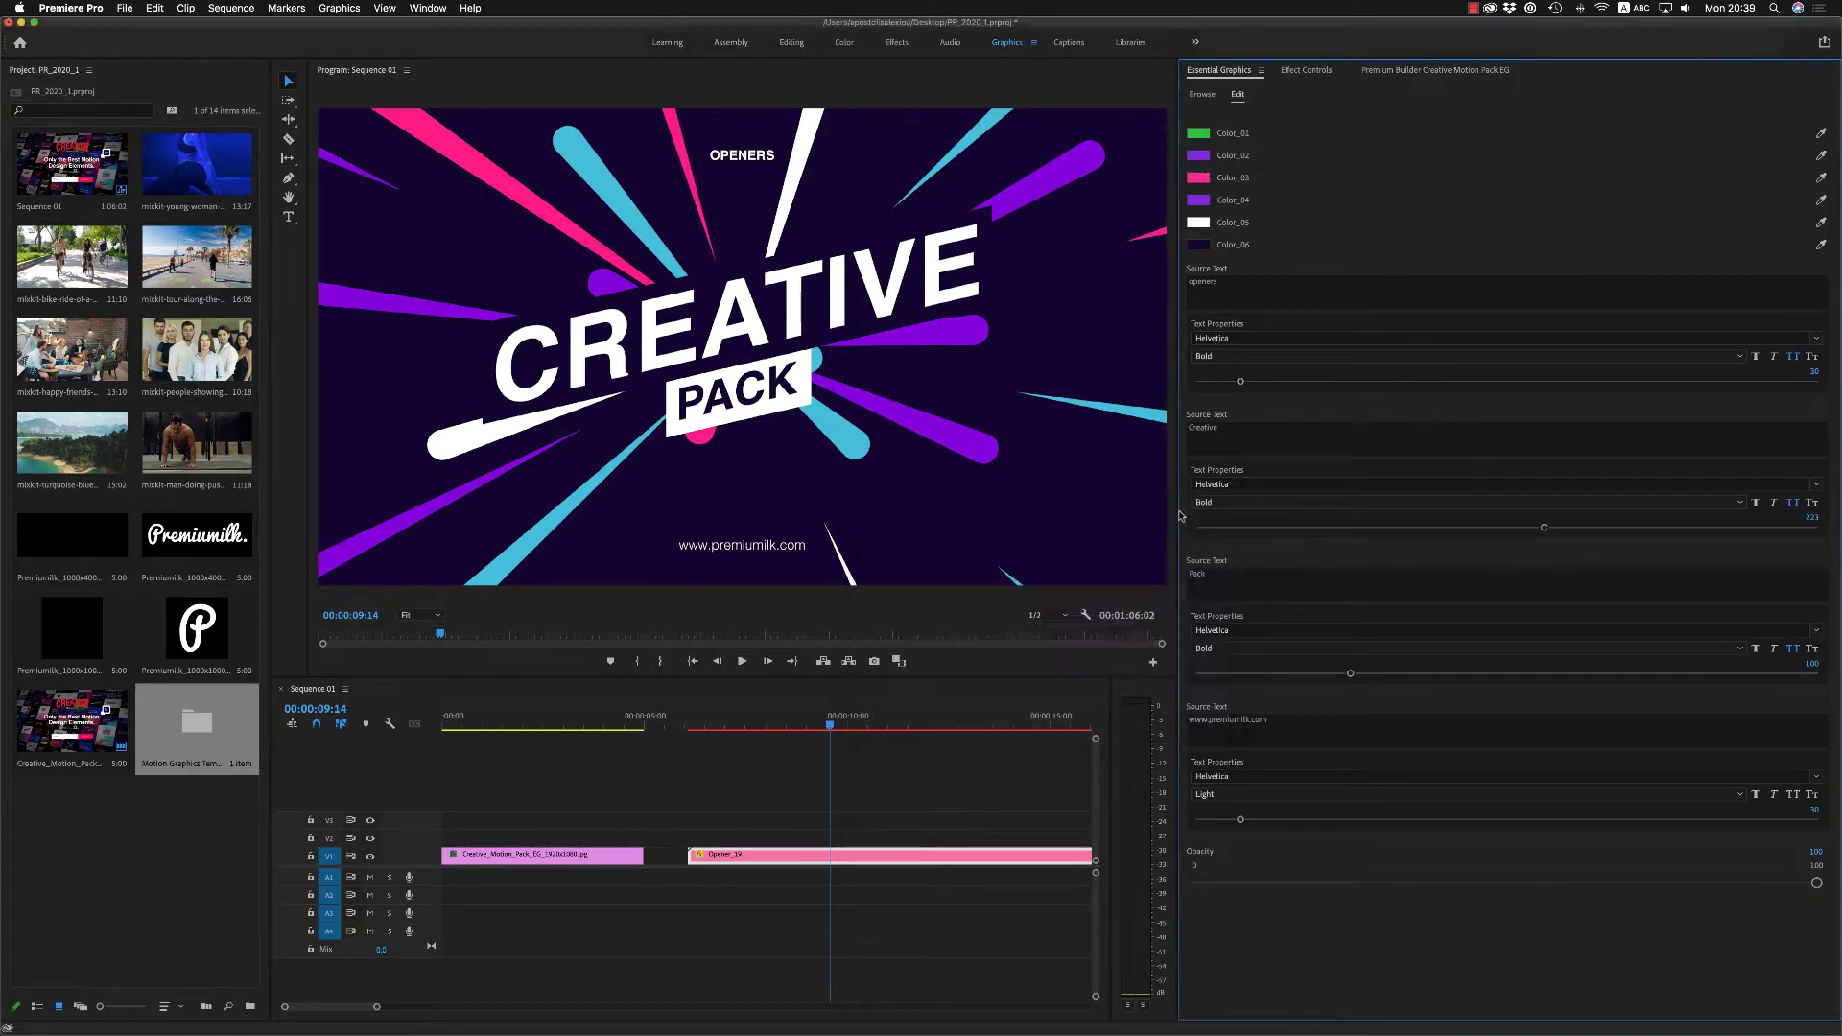
# Step: Select the "openers" source text, and try lowering the opener's Opacity before restoring it to 100
pyautogui.doubleClick(1238, 282)
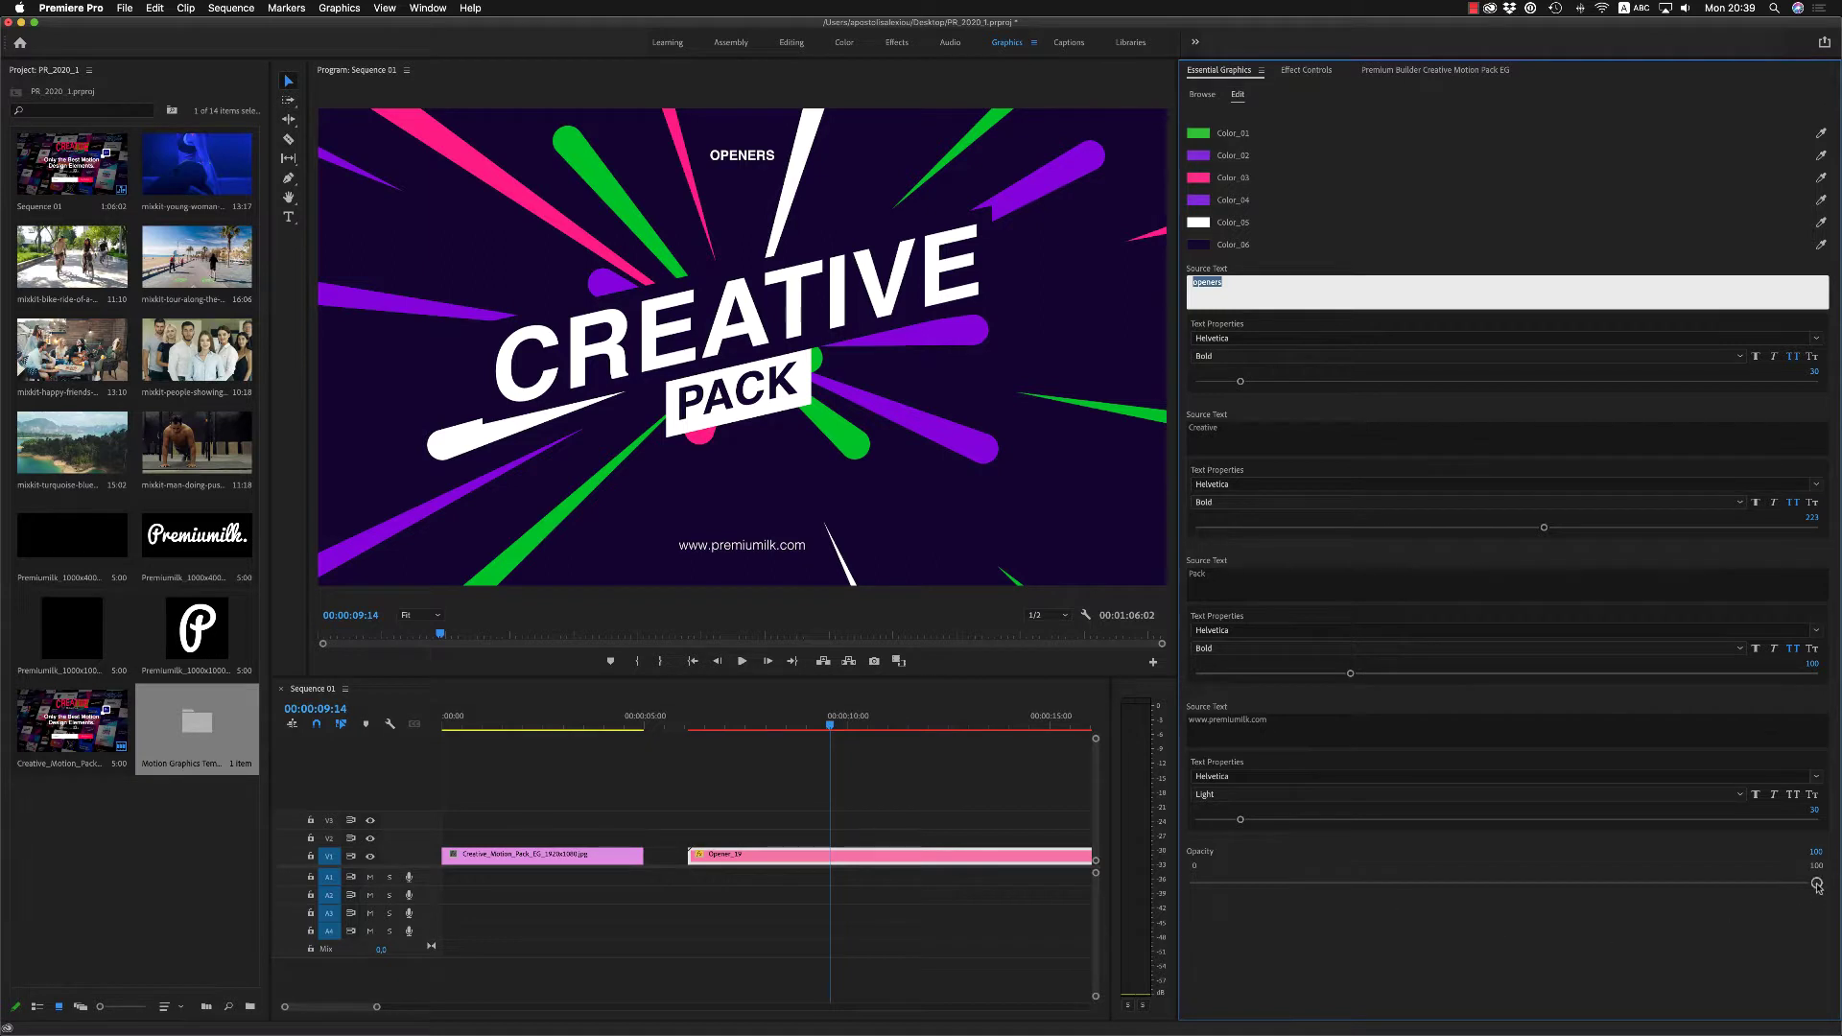
pyautogui.moveTo(1817, 885); pyautogui.dragTo(934, 892)
pyautogui.moveTo(1198, 885); pyautogui.dragTo(1820, 883)
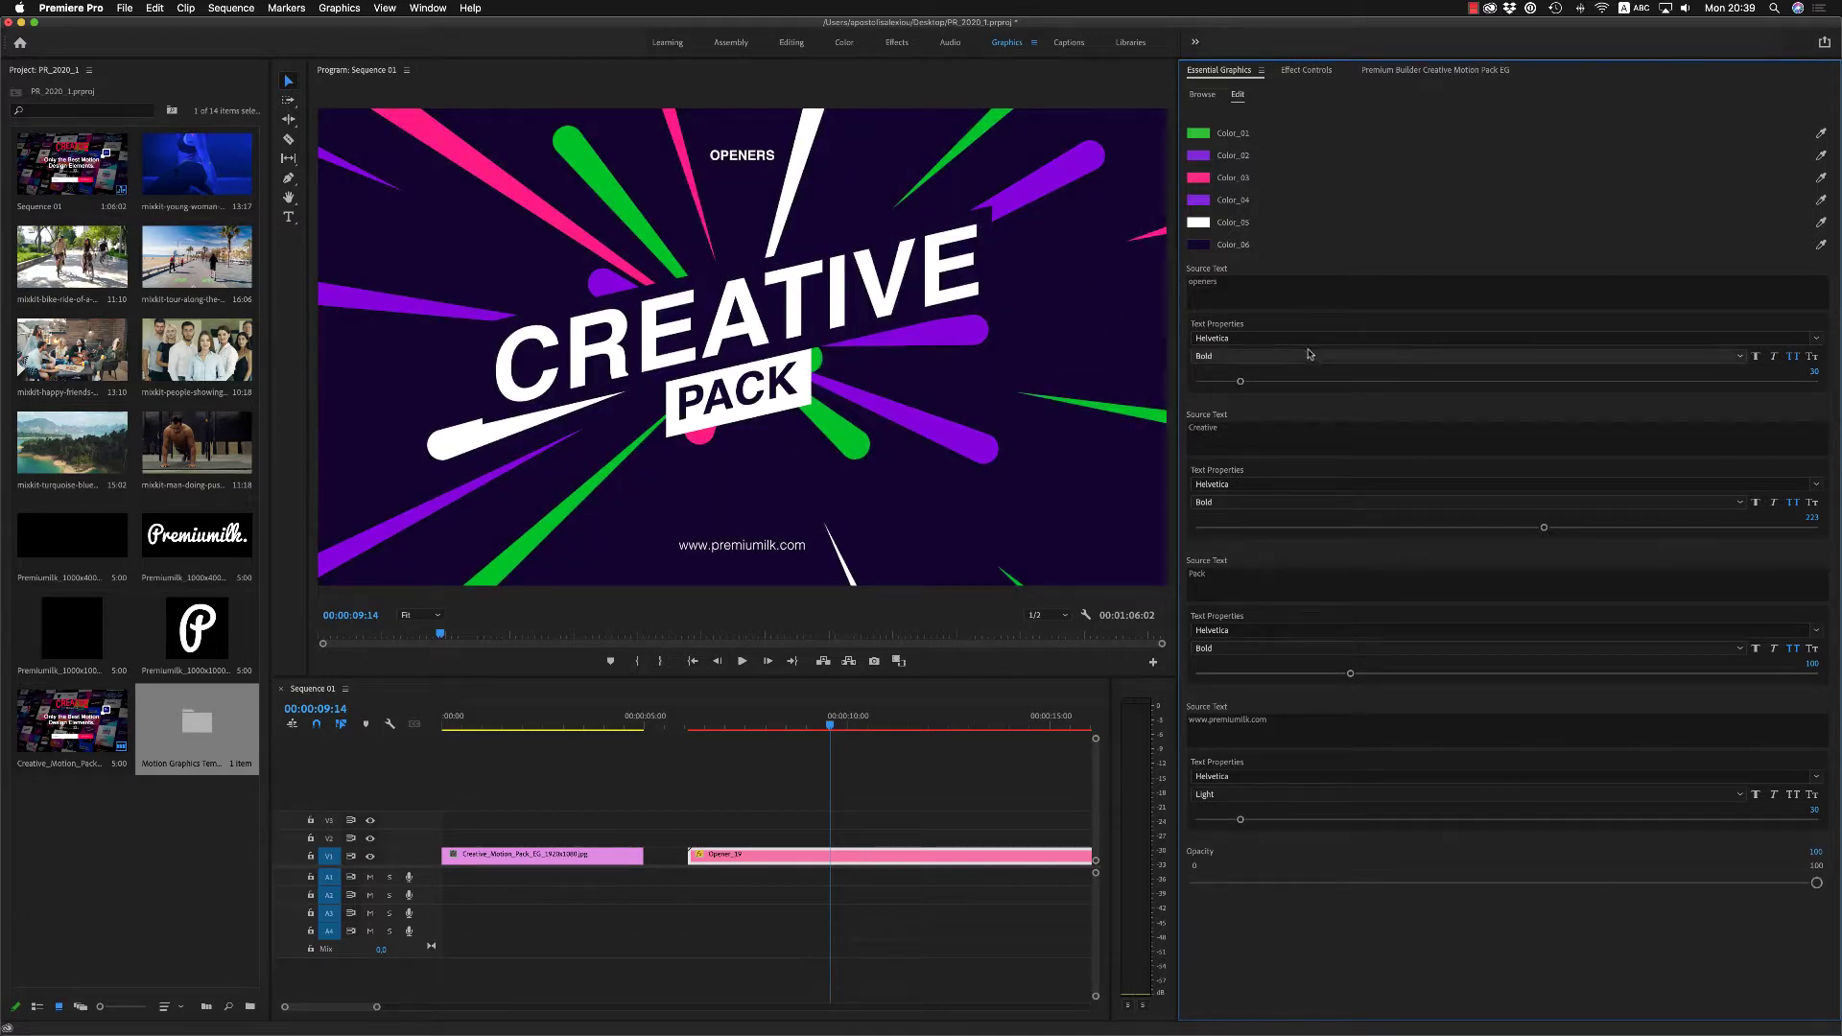
# Step: Look through the rest of the Openers templates in Premium Builder and play back the Opener_19 clip
pyautogui.click(1413, 71)
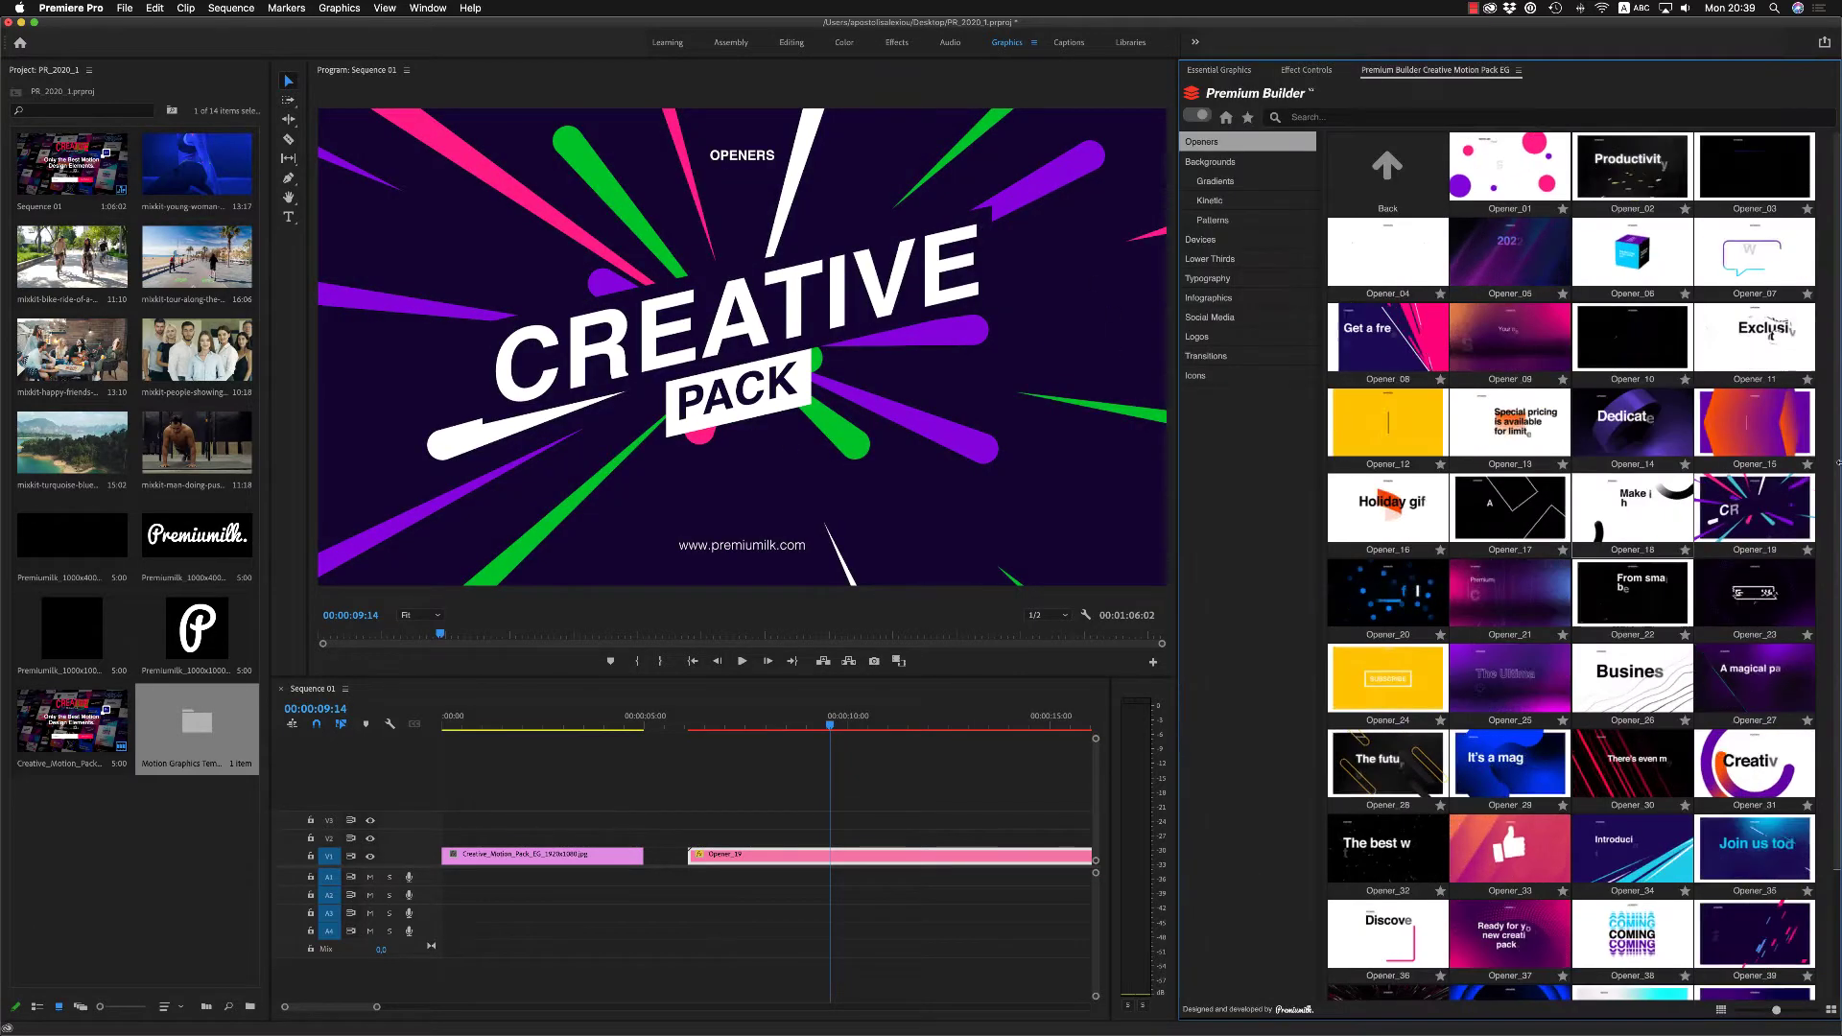
pyautogui.scroll(-3, 1835, 483)
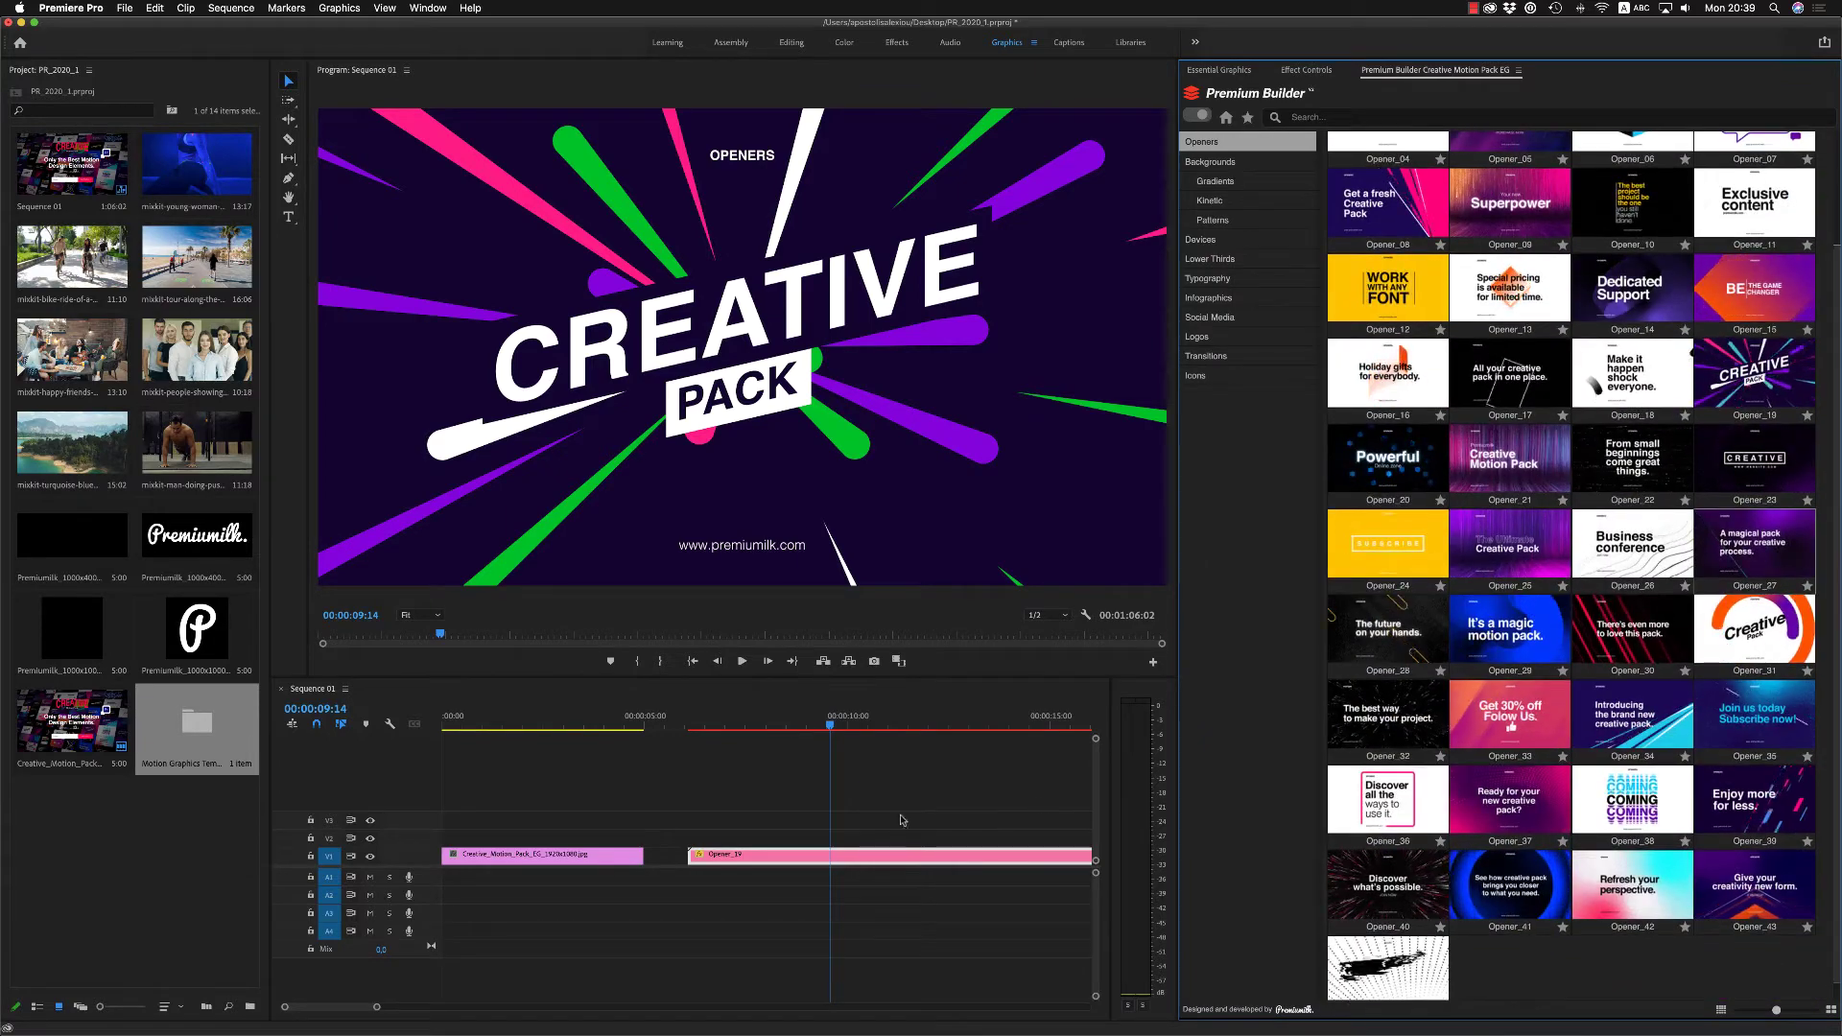
pyautogui.click(795, 720)
pyautogui.press('-')
pyautogui.press('space')
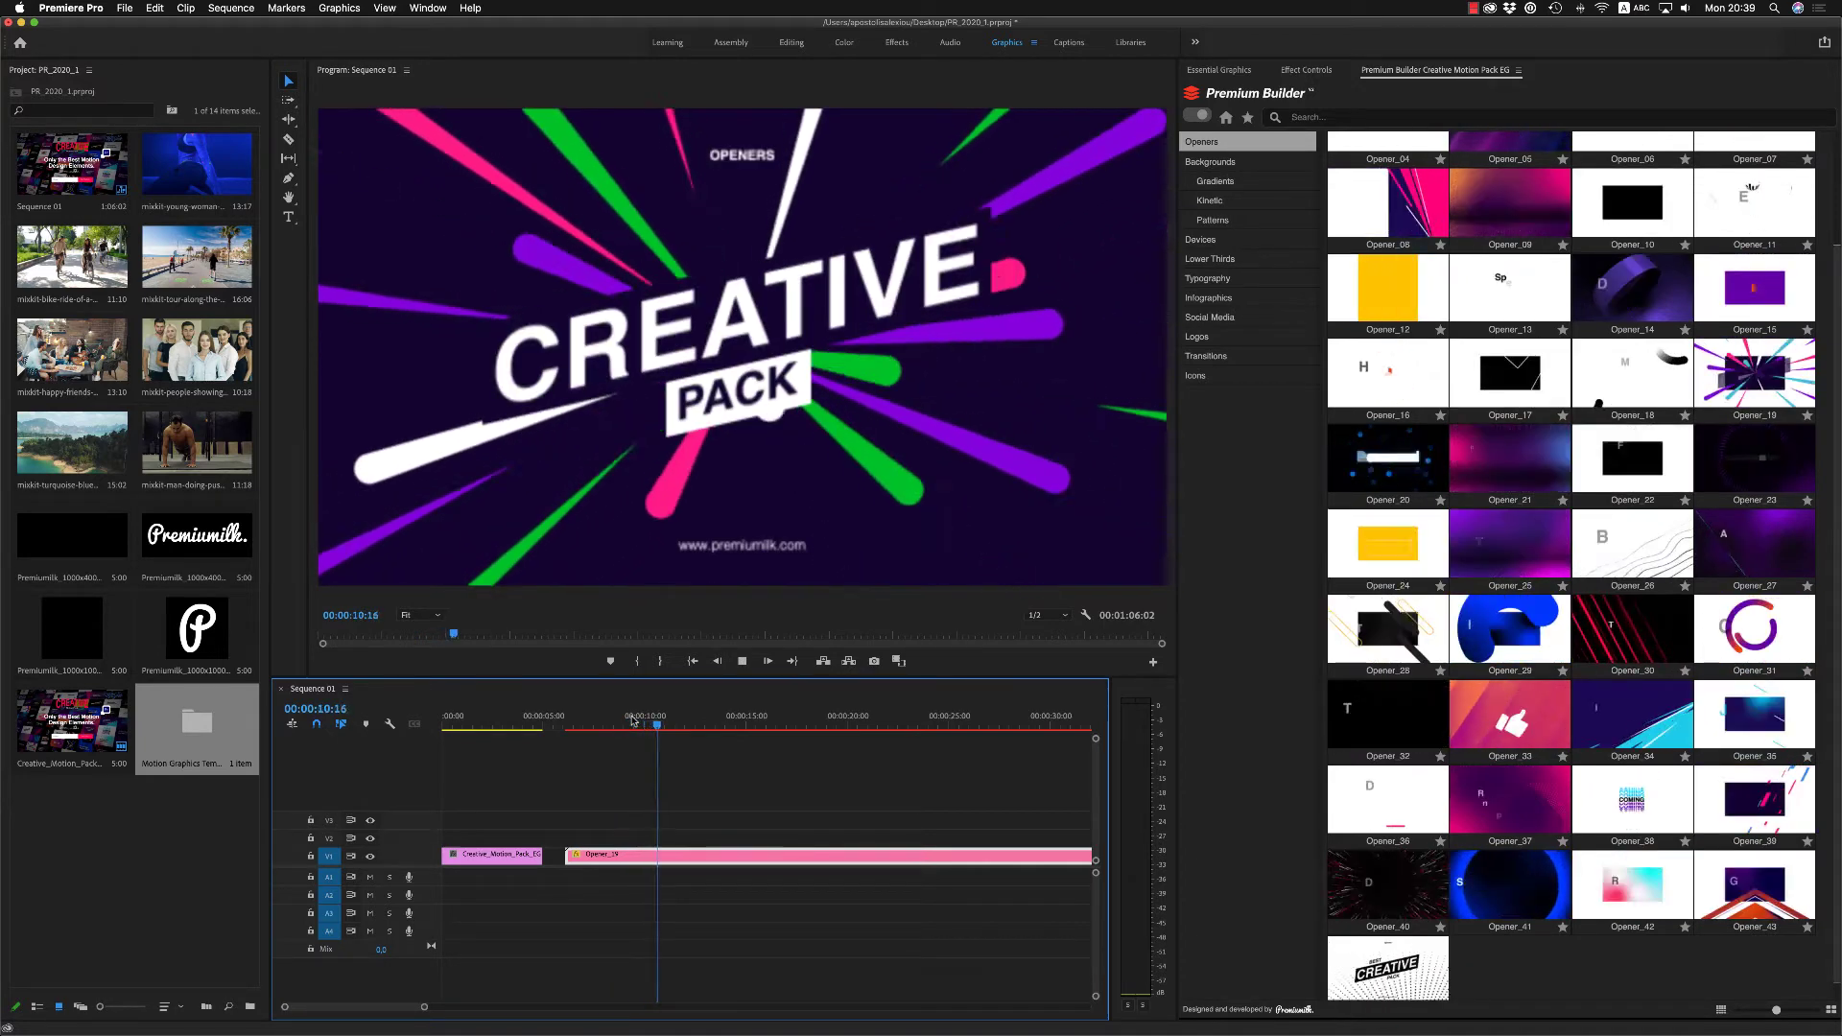
pyautogui.press('space')
# Step: Delete the Opener_19 clip from the sequence
pyautogui.press('-')
pyautogui.press('-')
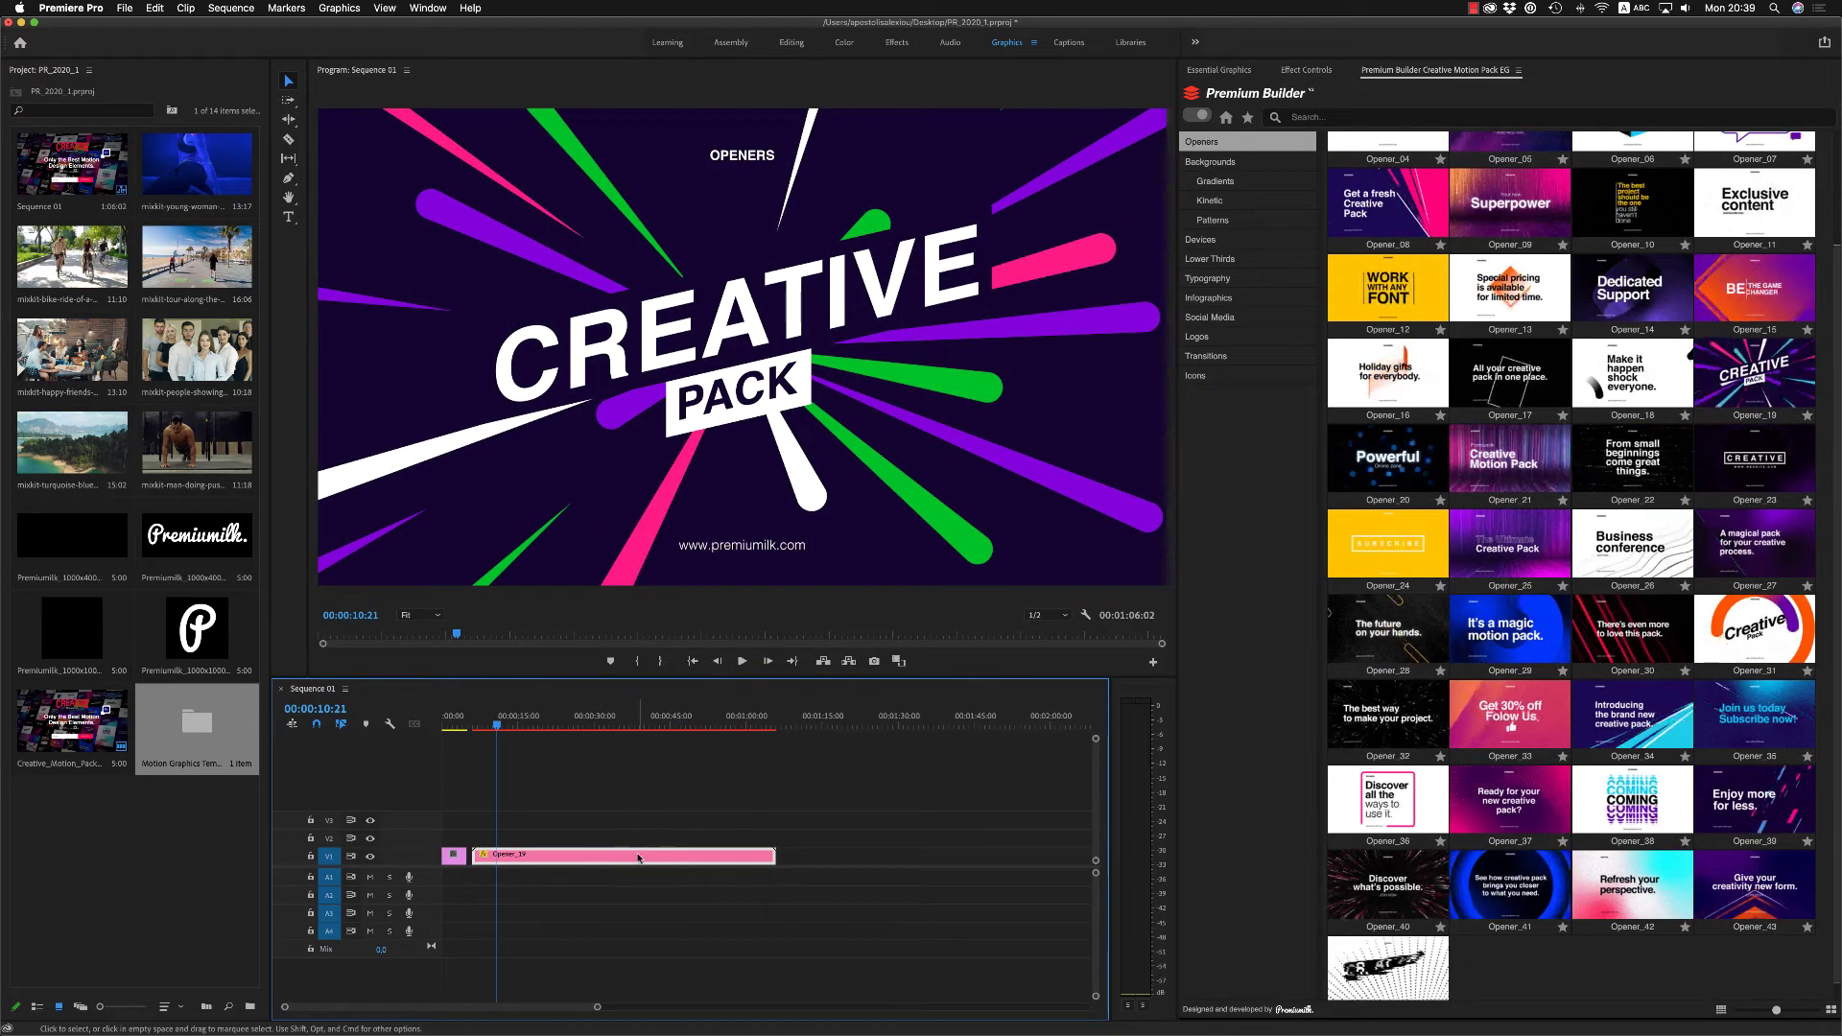
pyautogui.press('Delete')
# Step: Insert the Opener_34 template at the playhead and show its frame at 00:00:23:24
pyautogui.click(1632, 715)
pyautogui.moveTo(529, 725); pyautogui.dragTo(563, 725)
pyautogui.click(601, 863)
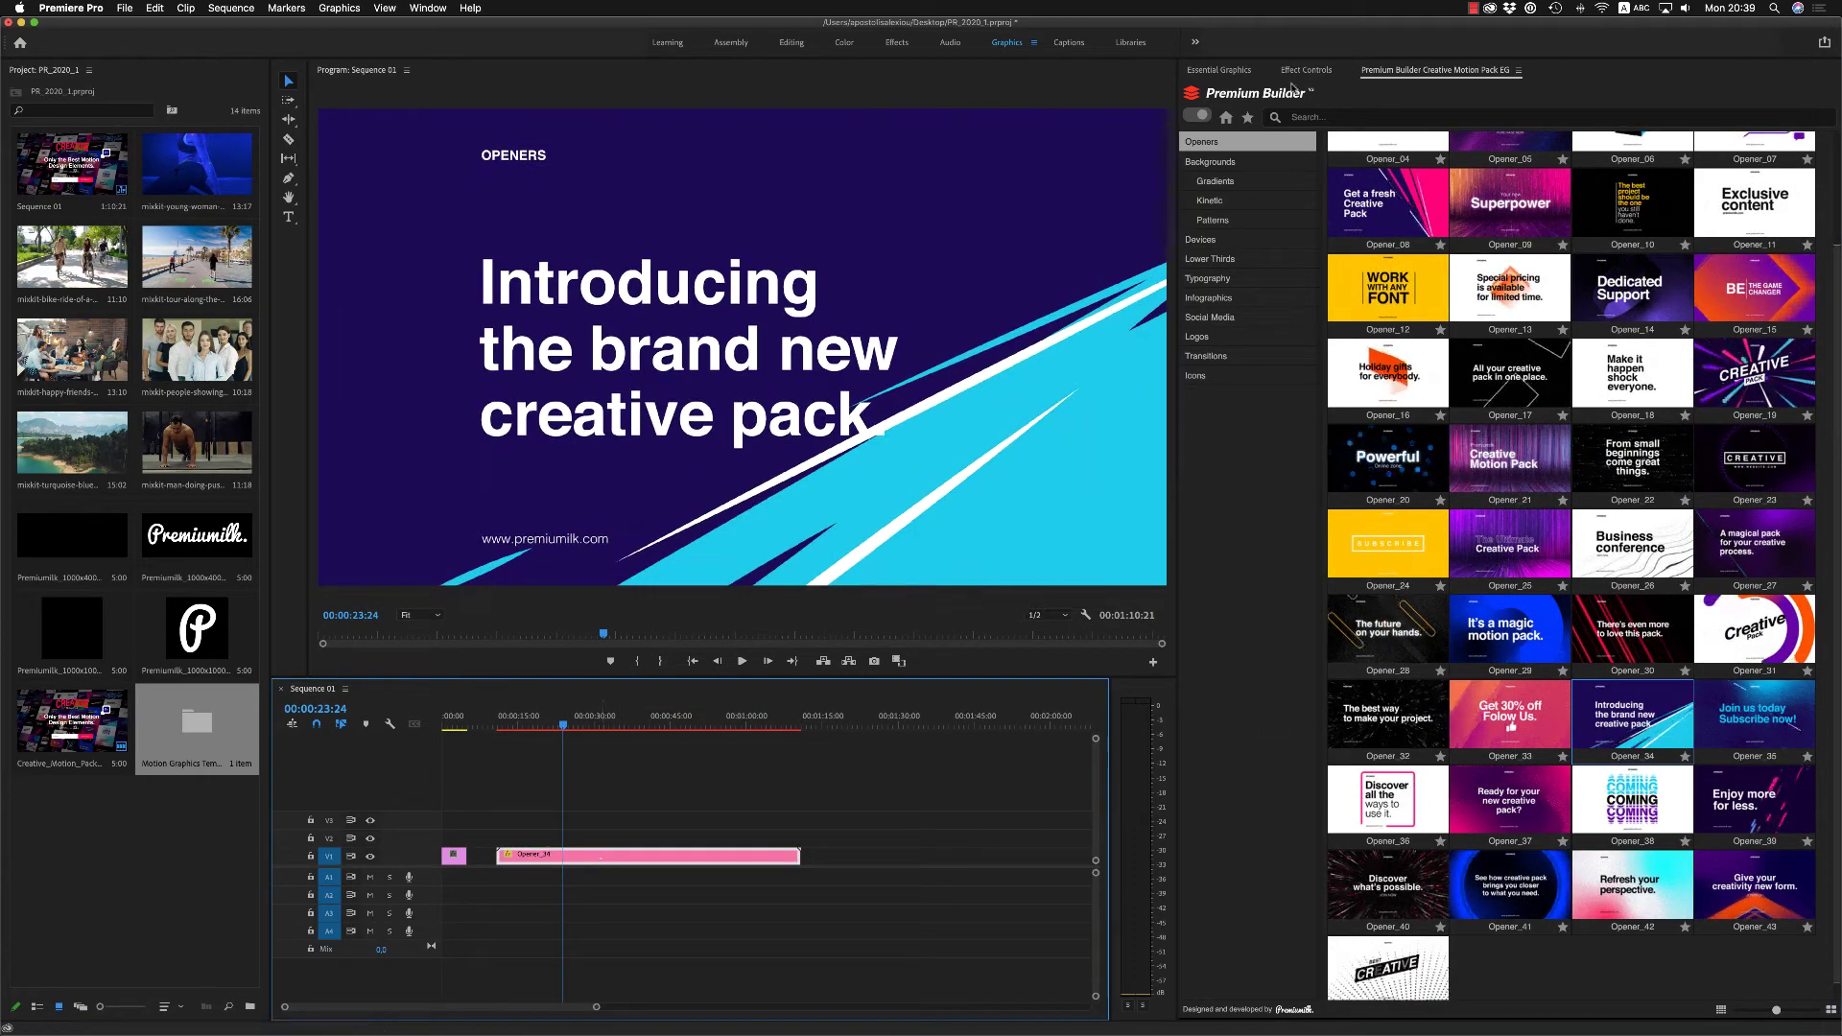
# Step: View the editable properties of the Opener_34 clip and delete the clip from the sequence
pyautogui.click(1305, 70)
pyautogui.click(1229, 70)
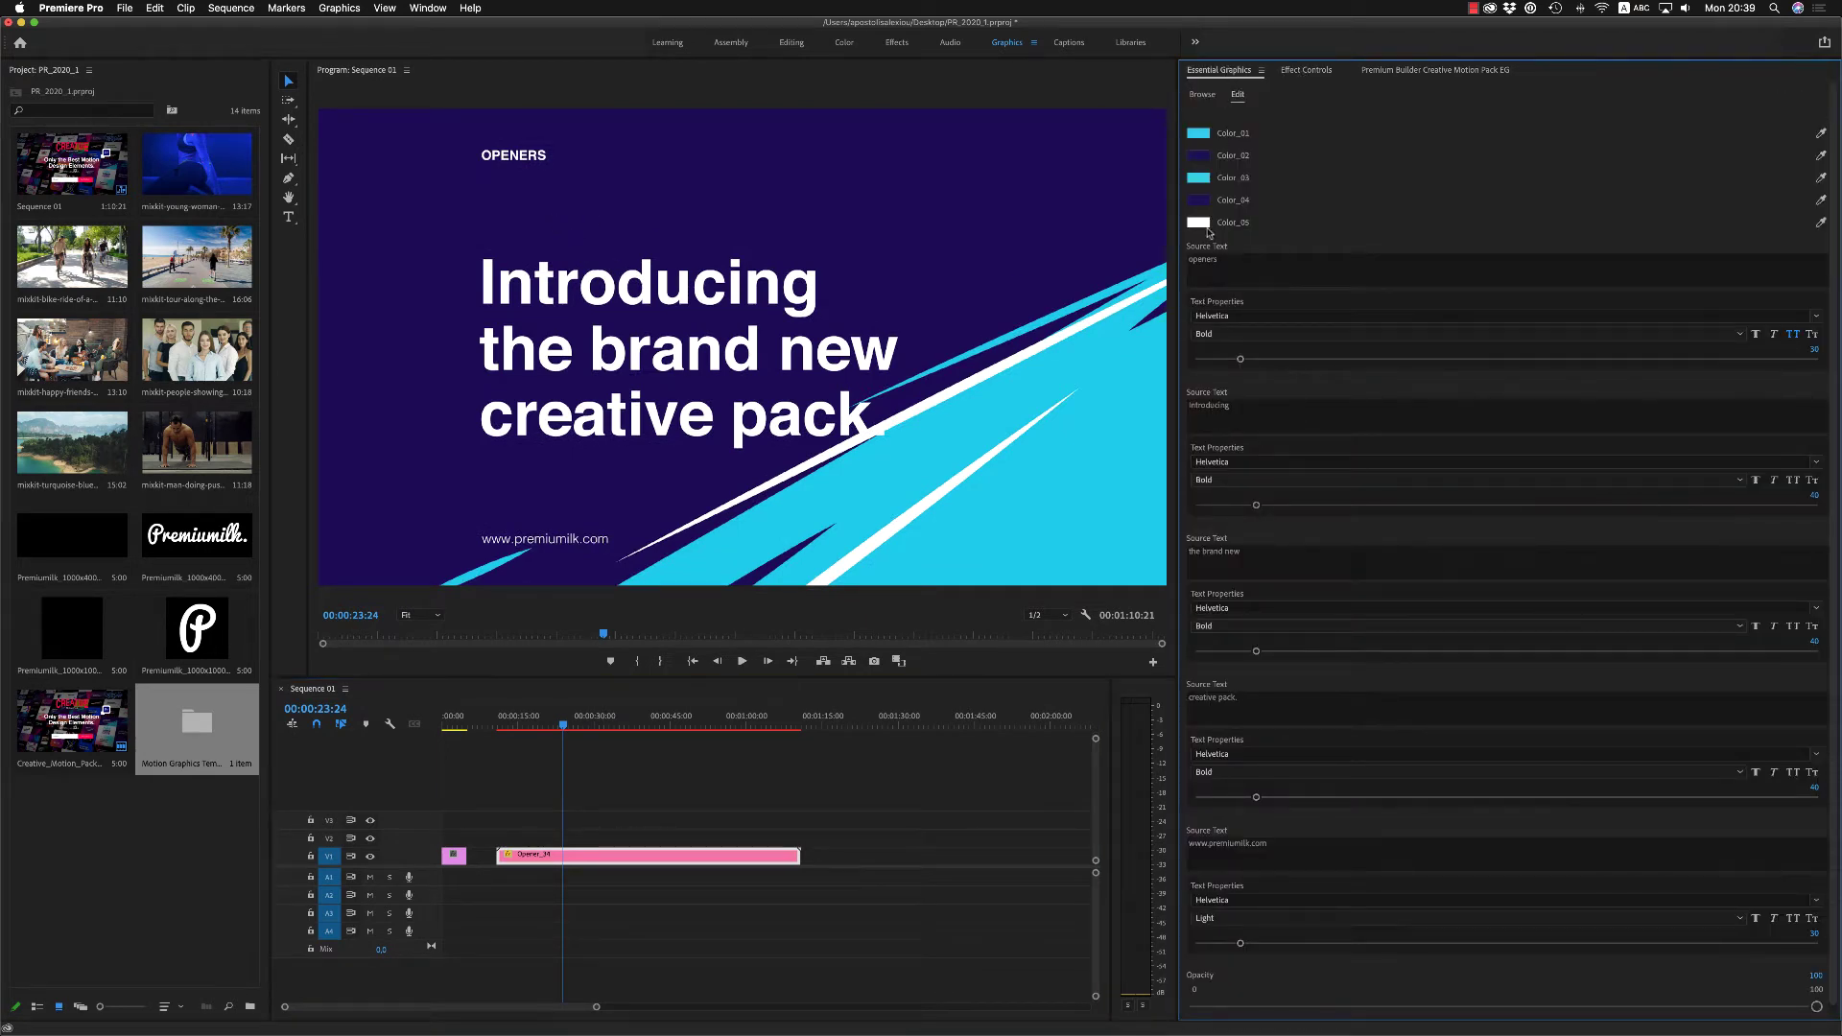
pyautogui.click(729, 854)
pyautogui.press('Delete')
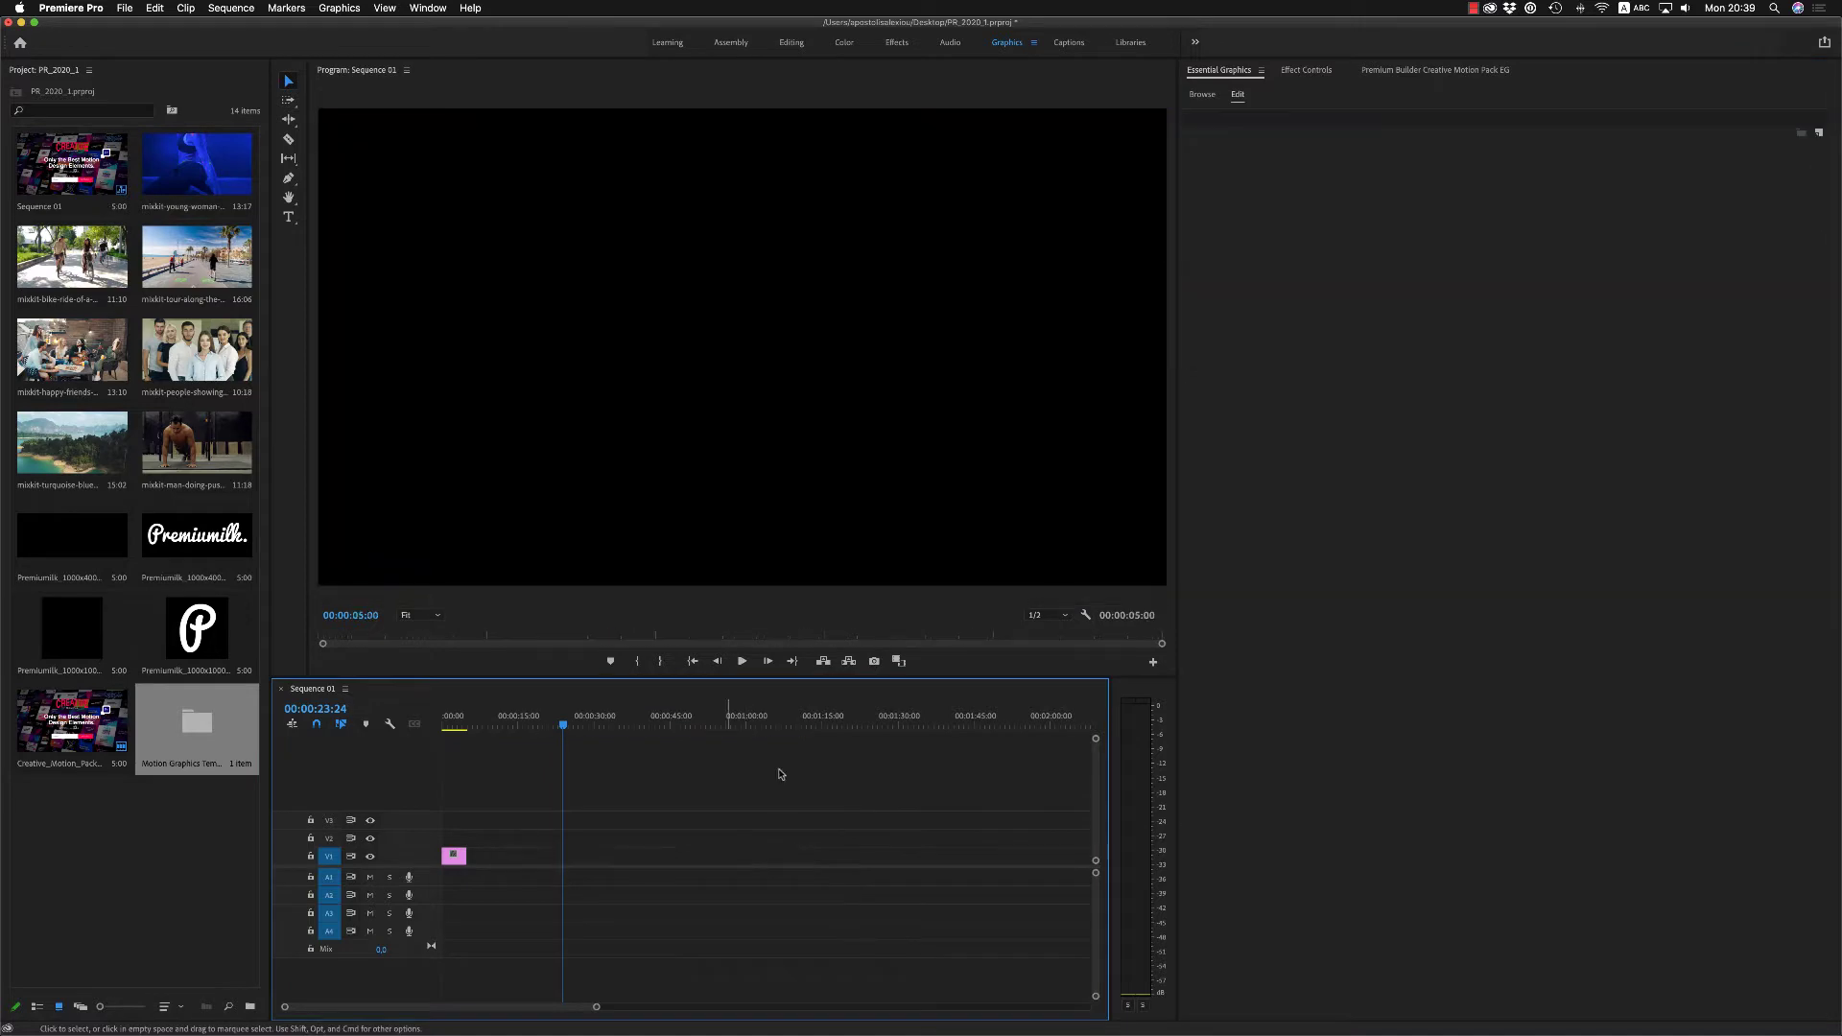
# Step: Insert the Gradient_6 background from the Backgrounds Gradients category at 00:00:23:24 on track V1
pyautogui.click(1361, 71)
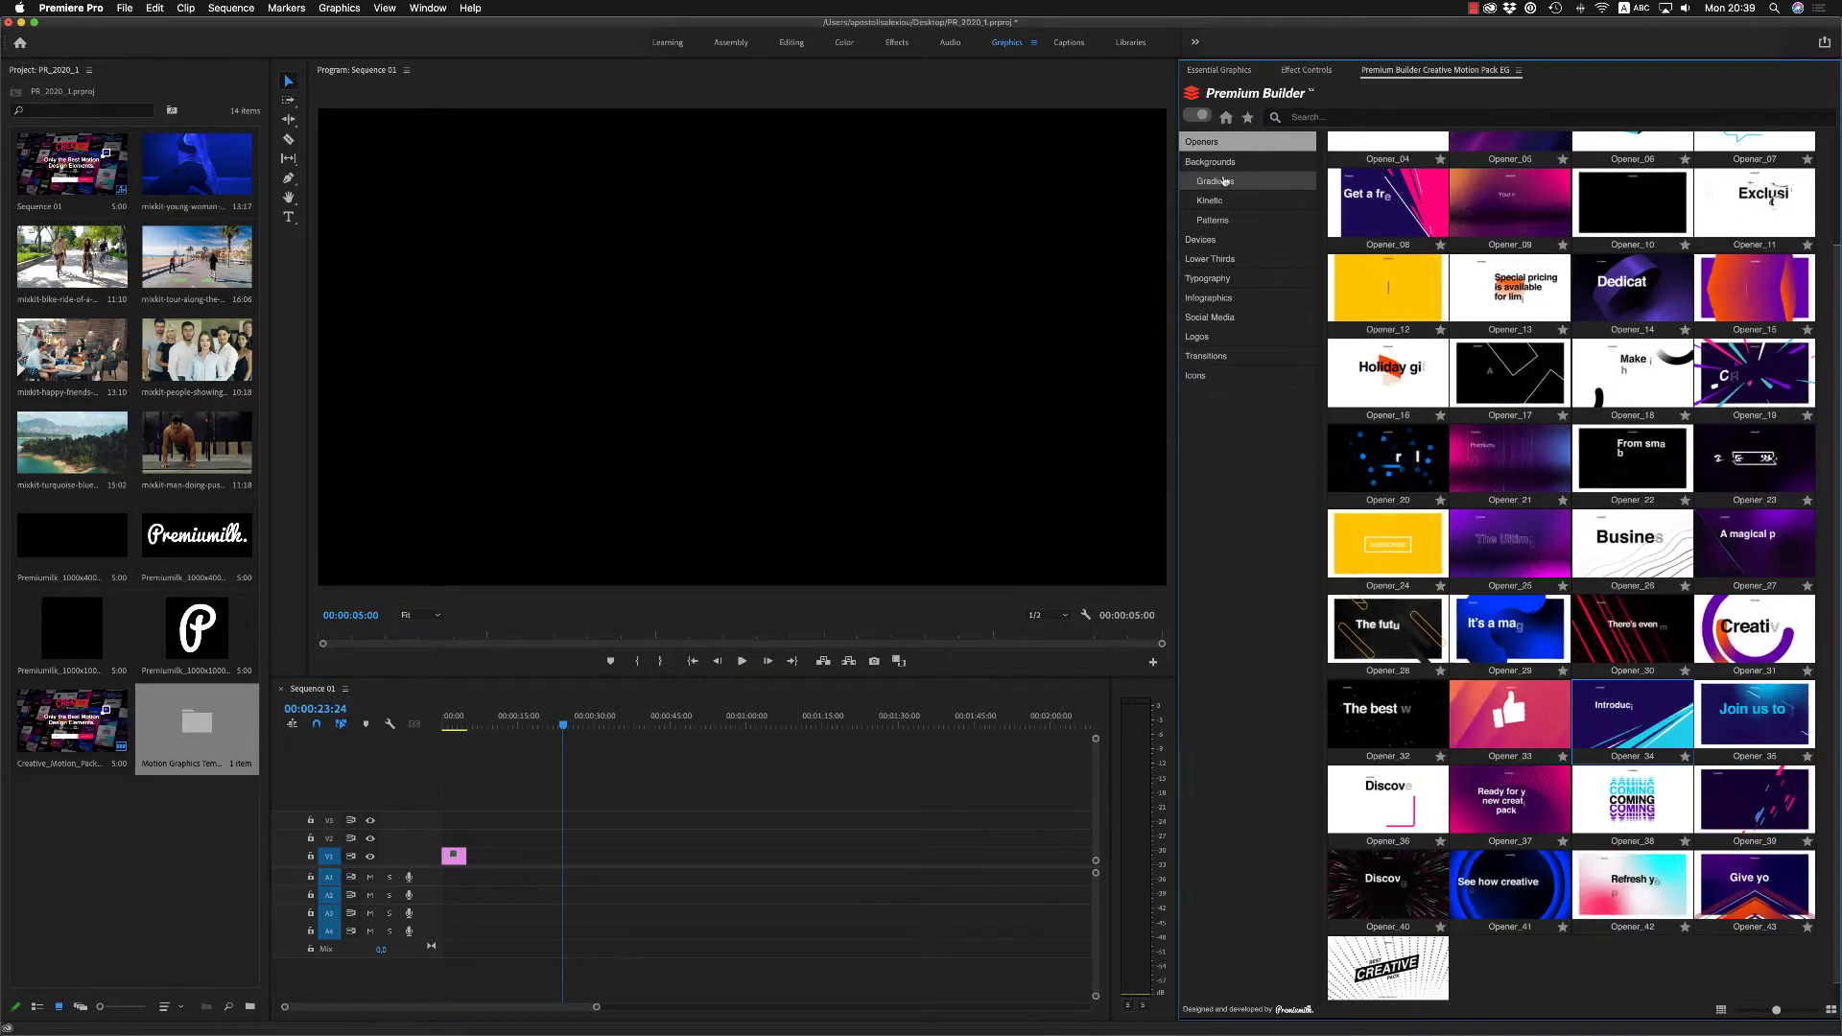
pyautogui.click(1224, 181)
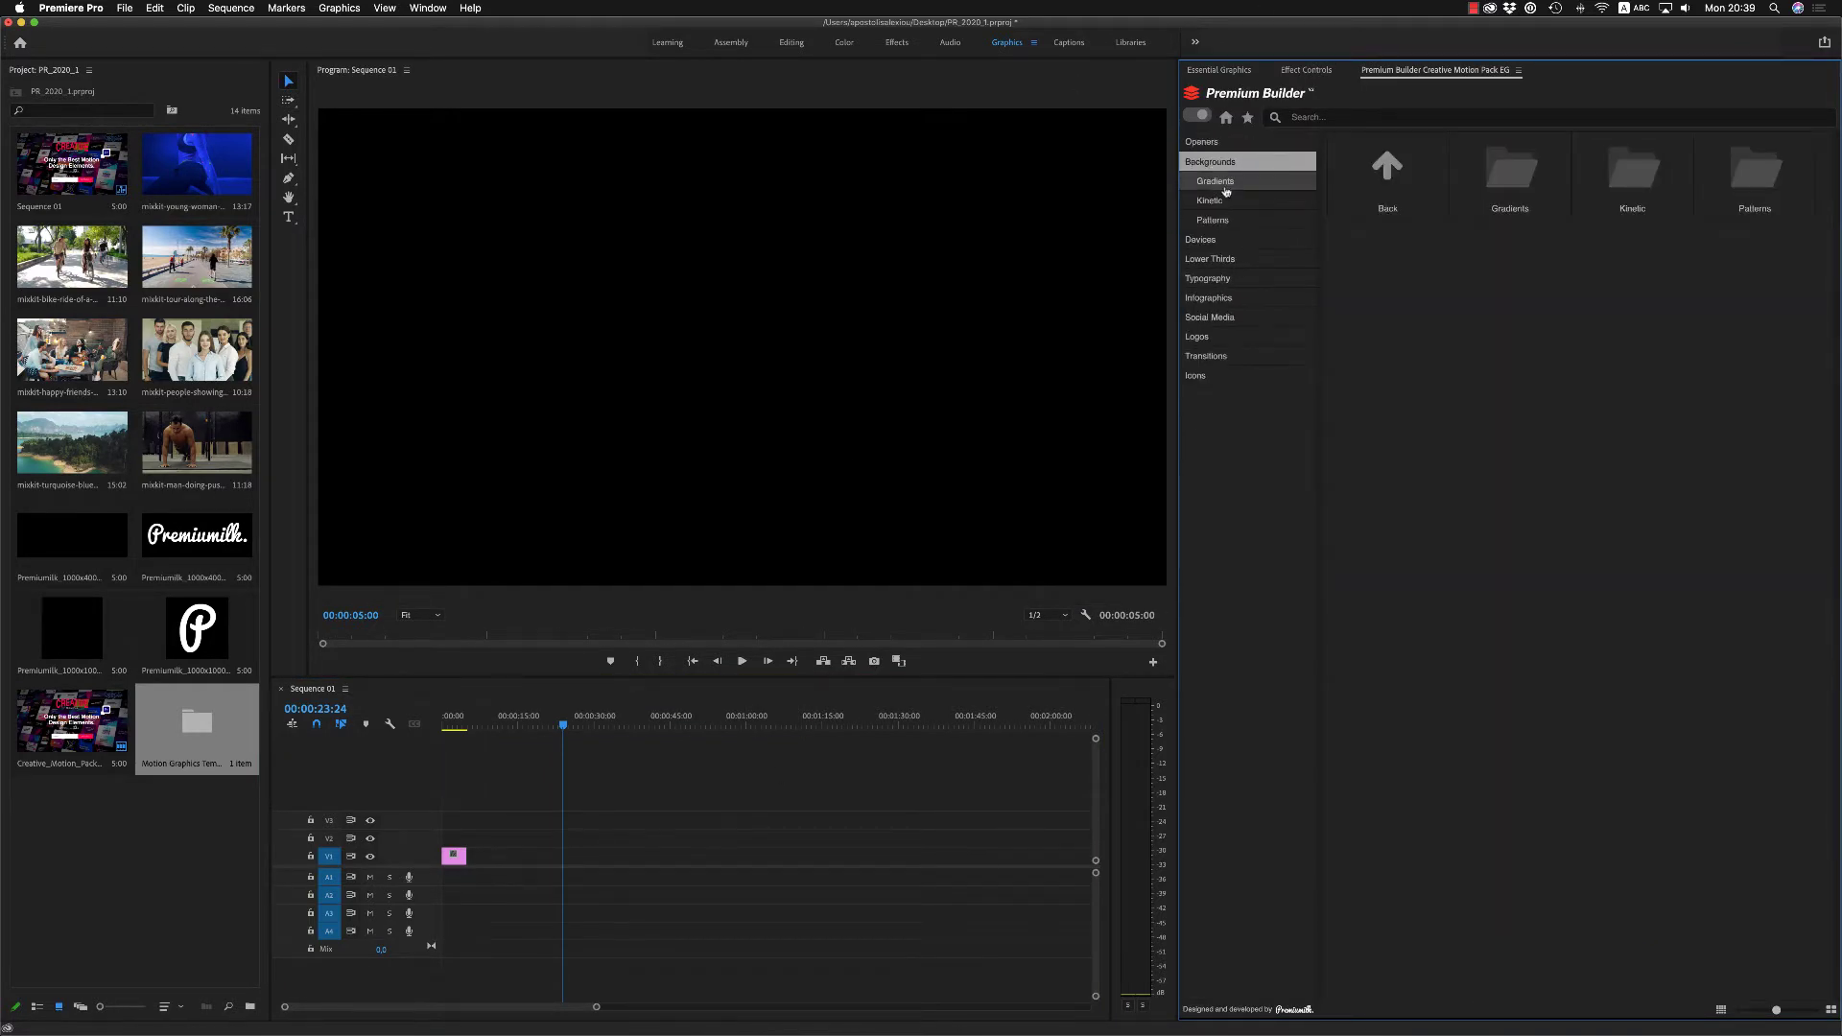
pyautogui.click(1225, 188)
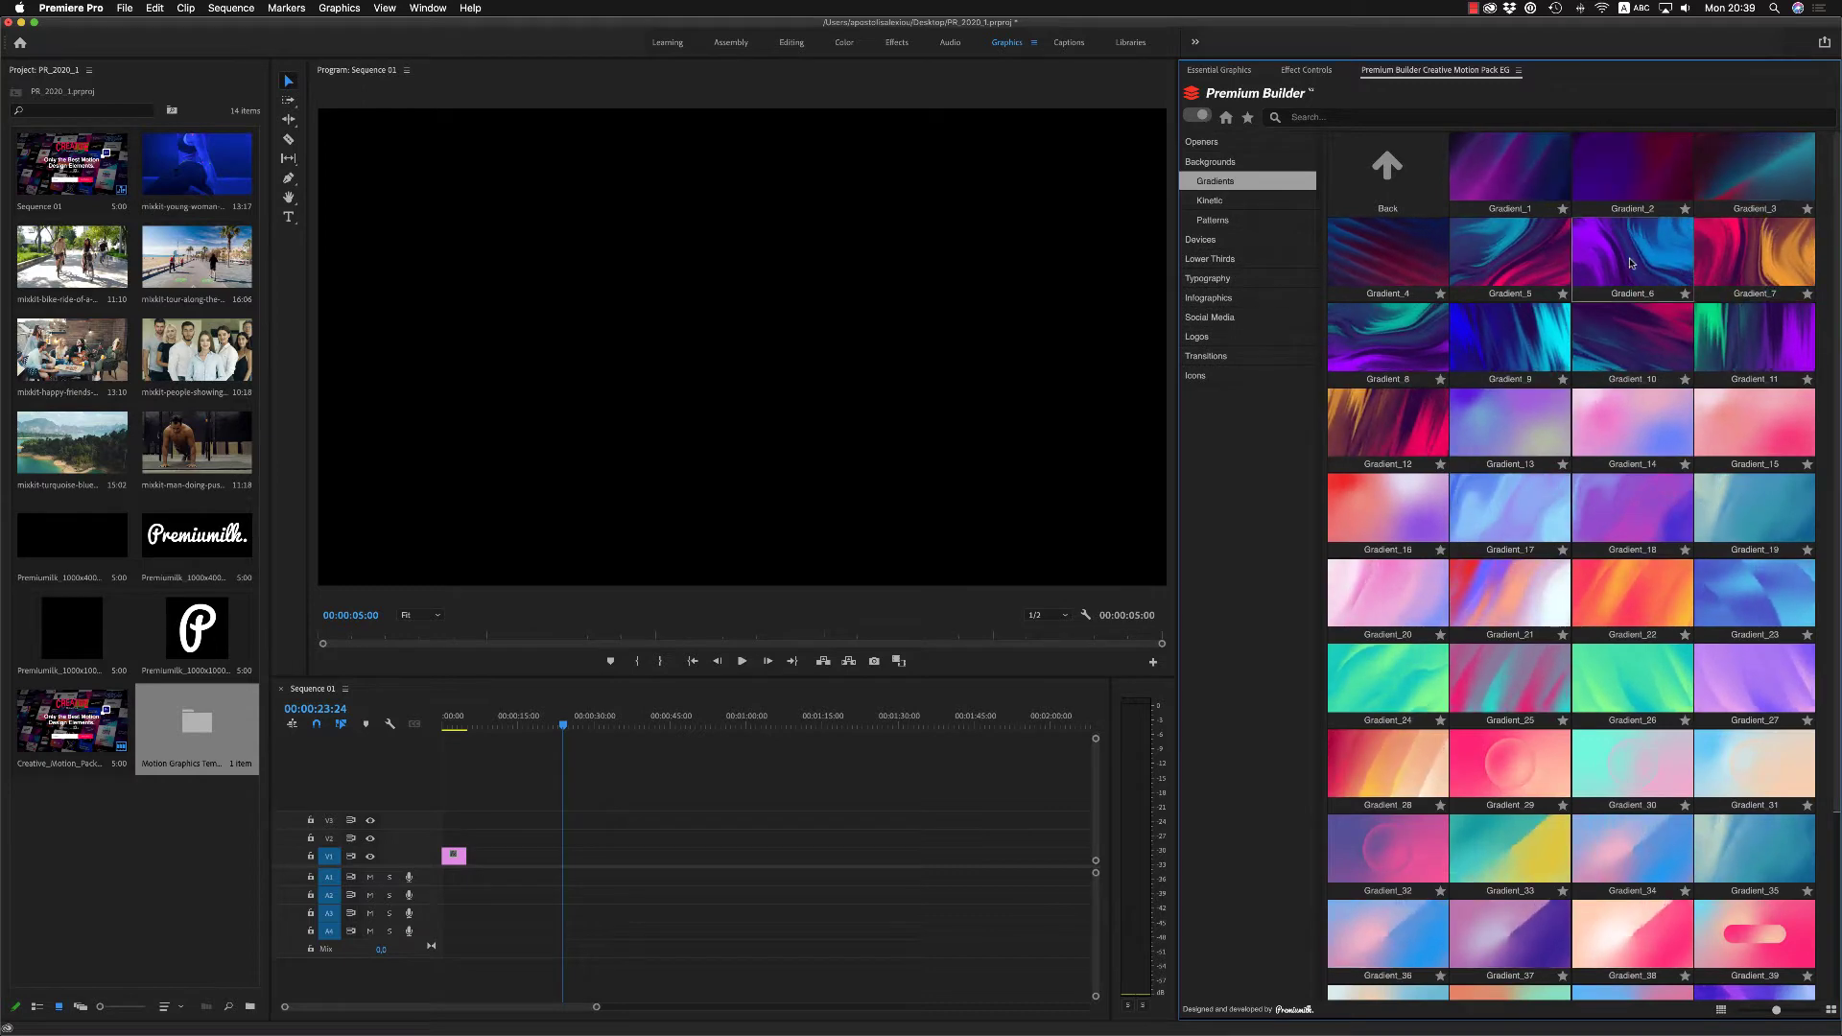
pyautogui.doubleClick(1631, 262)
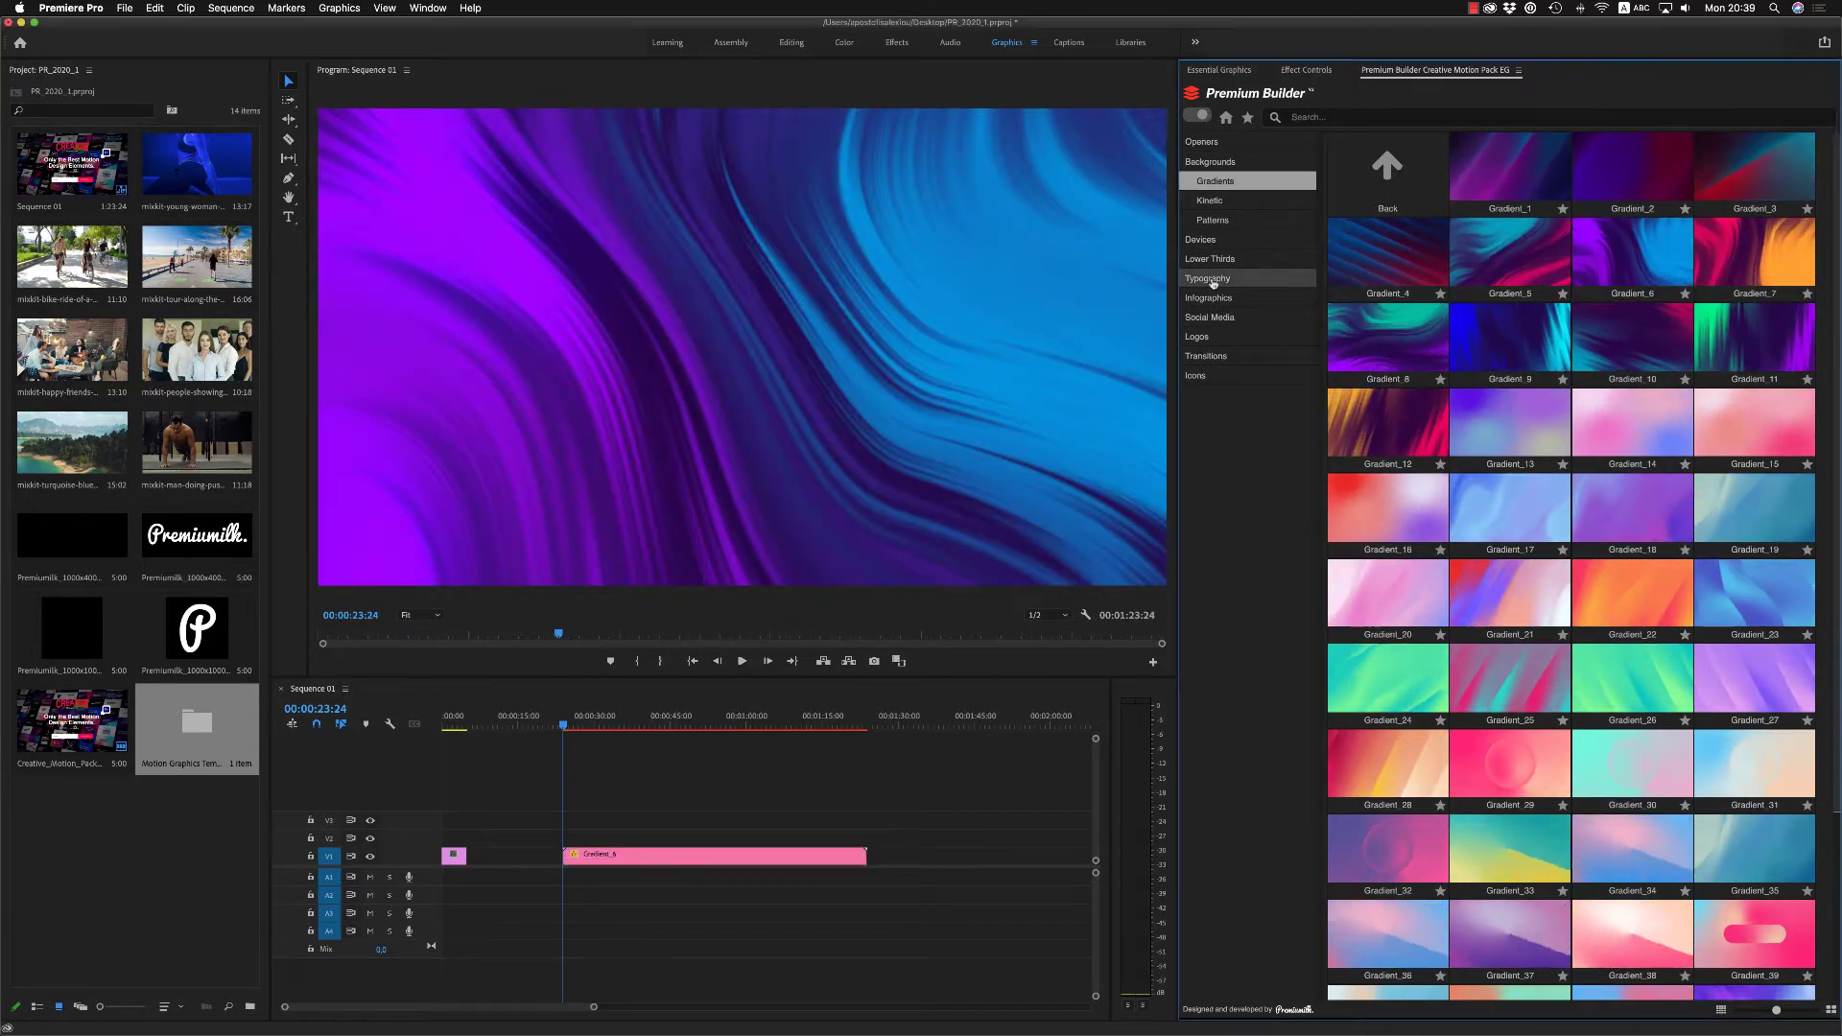
# Step: Try inserting Animated_Text_12 from the Modern Typography category at the start of the gradient clip, and undo the insertion
pyautogui.click(1213, 280)
pyautogui.click(1209, 378)
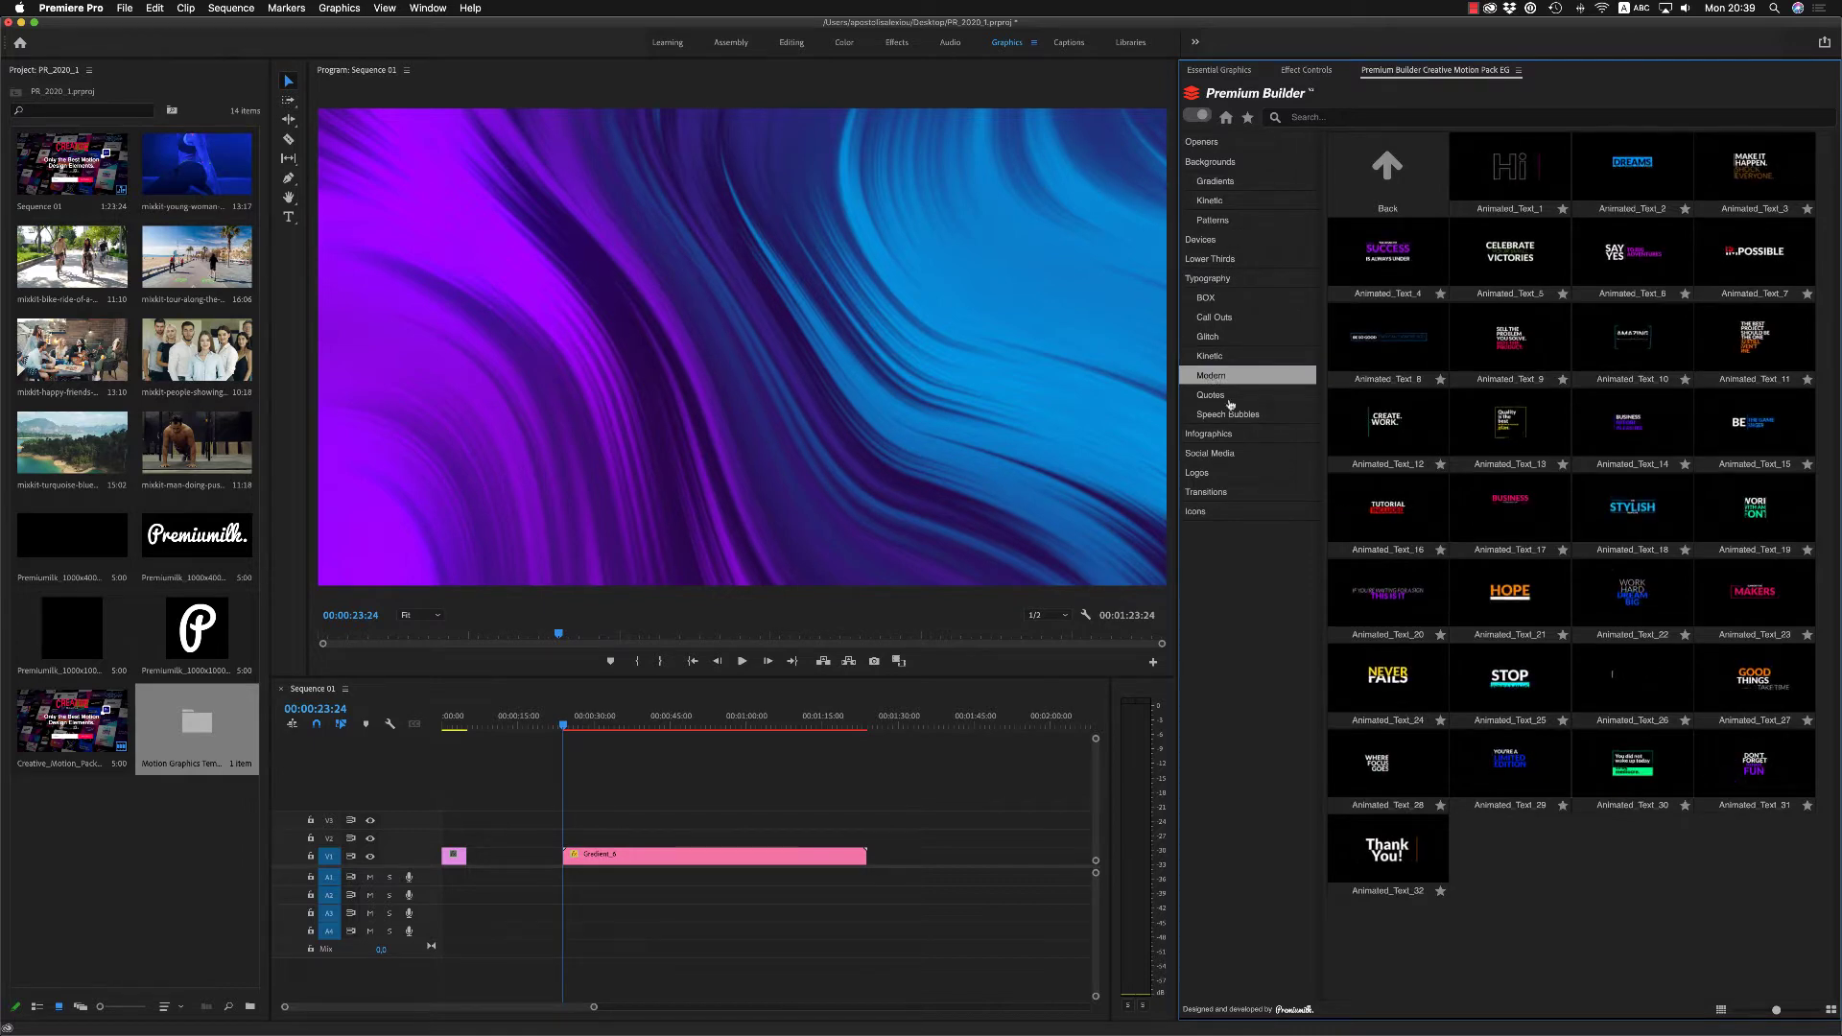
pyautogui.click(1377, 432)
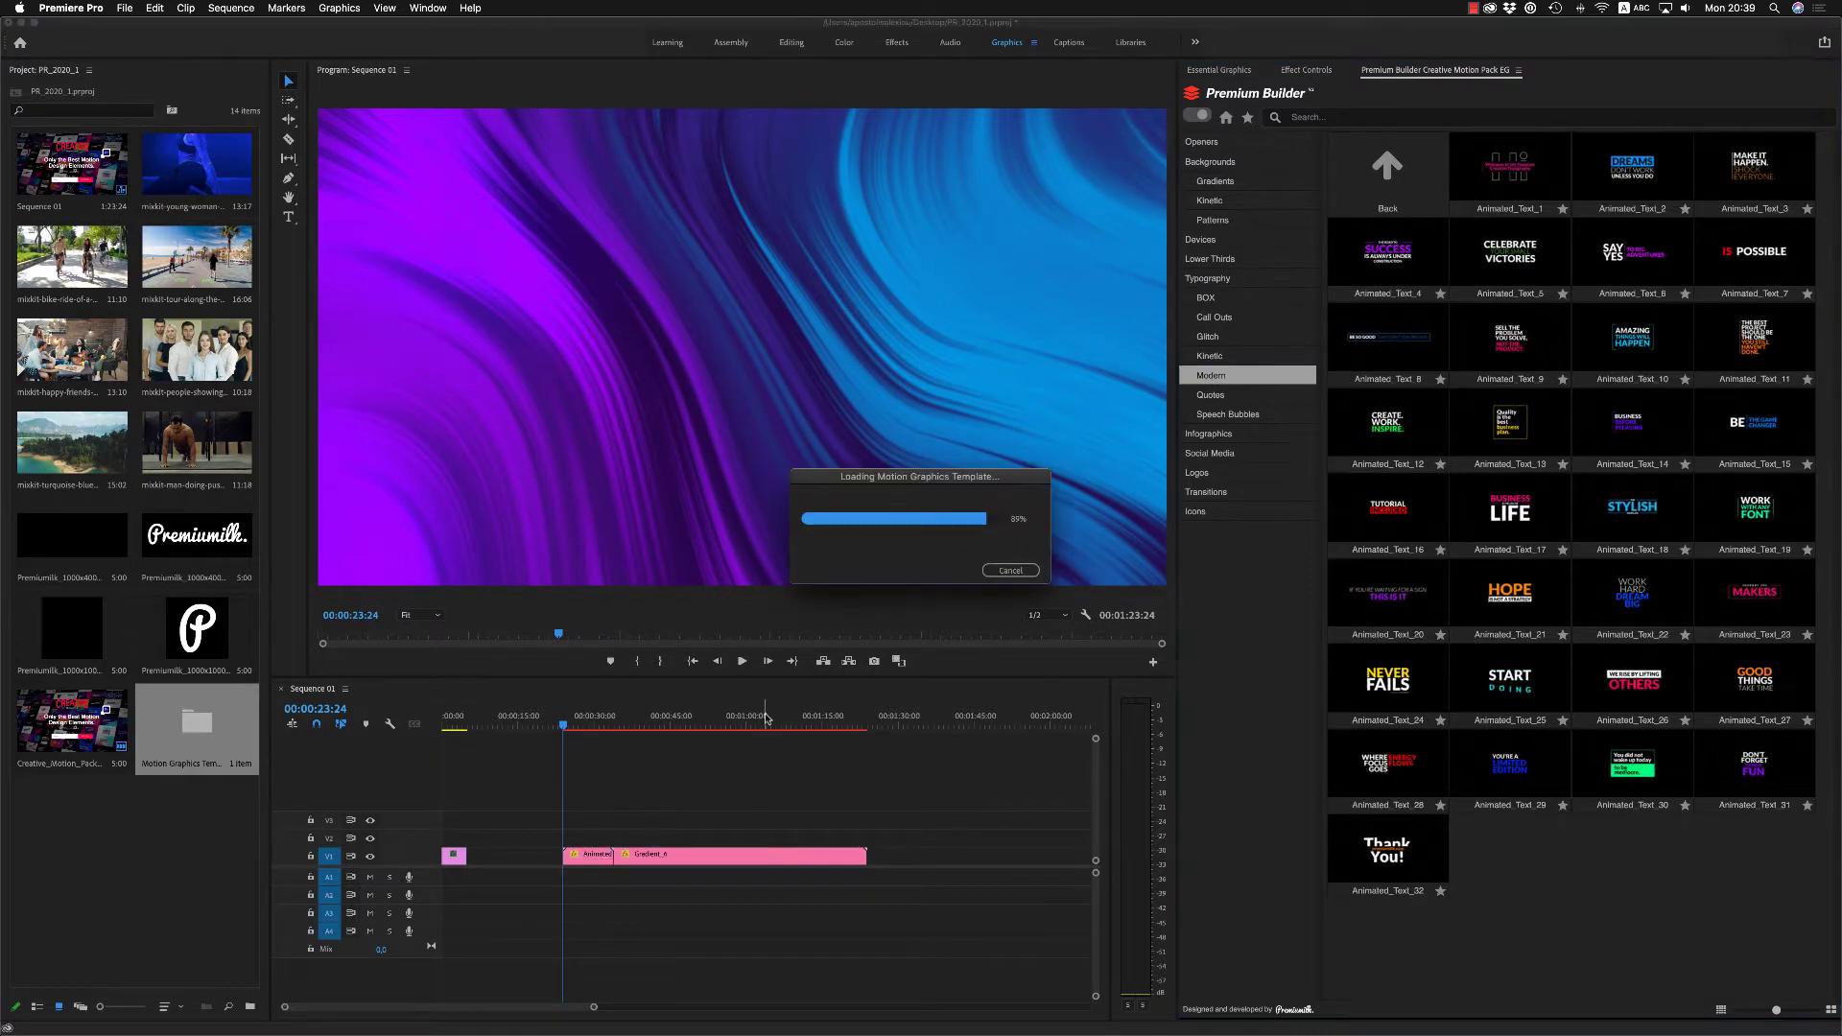
pyautogui.press('super+z')
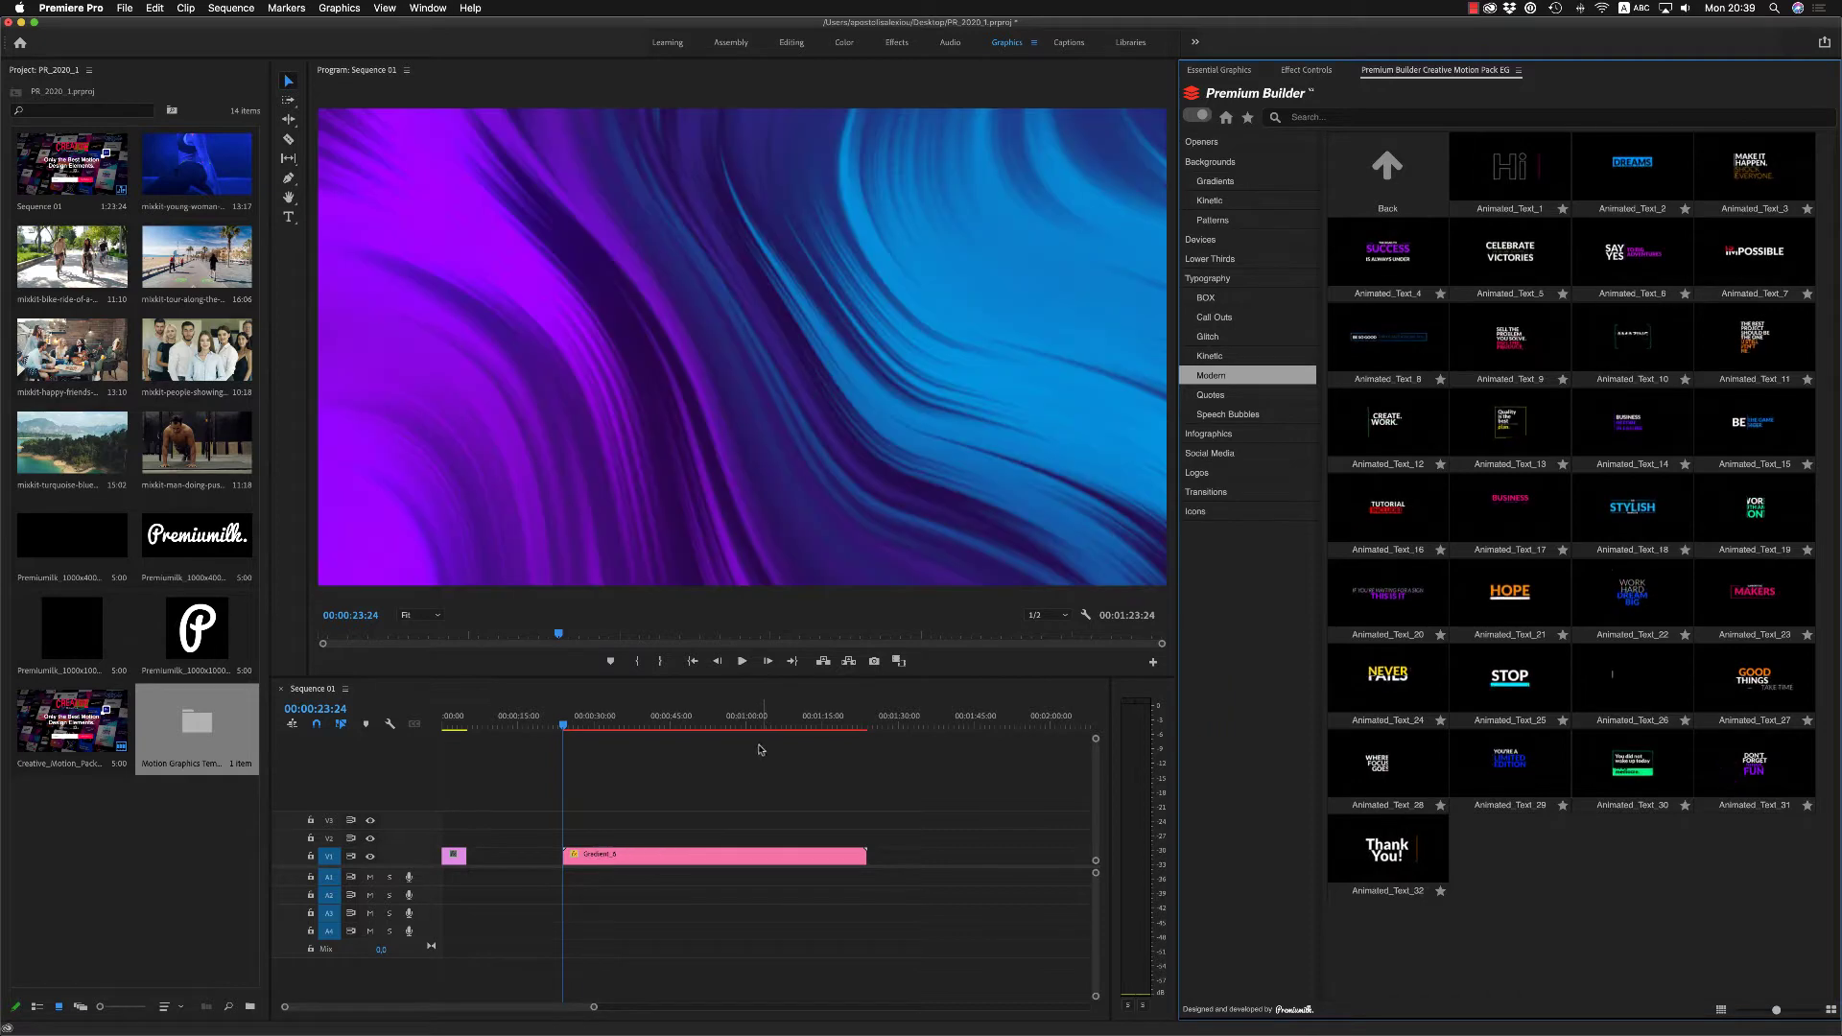
# Step: Lock video track V1 and insert the Animated_Text_12 template on track V2 above the gradient background
pyautogui.click(593, 862)
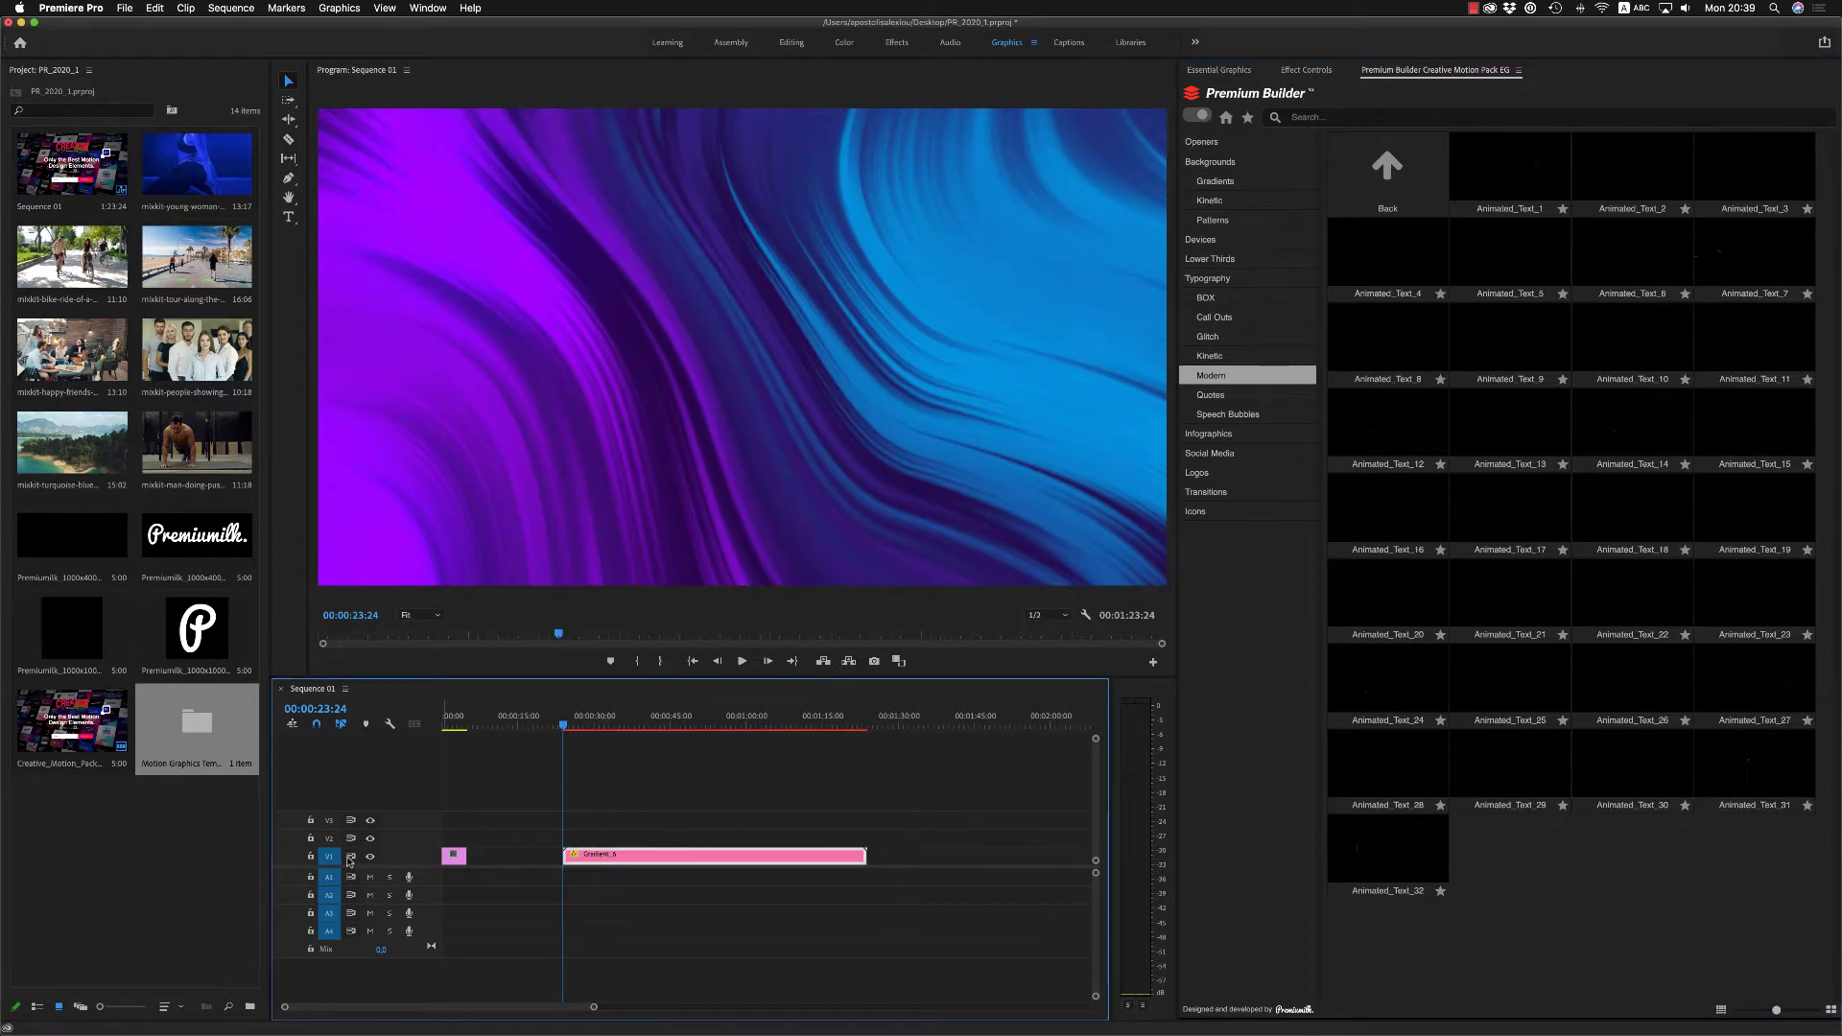
pyautogui.click(309, 858)
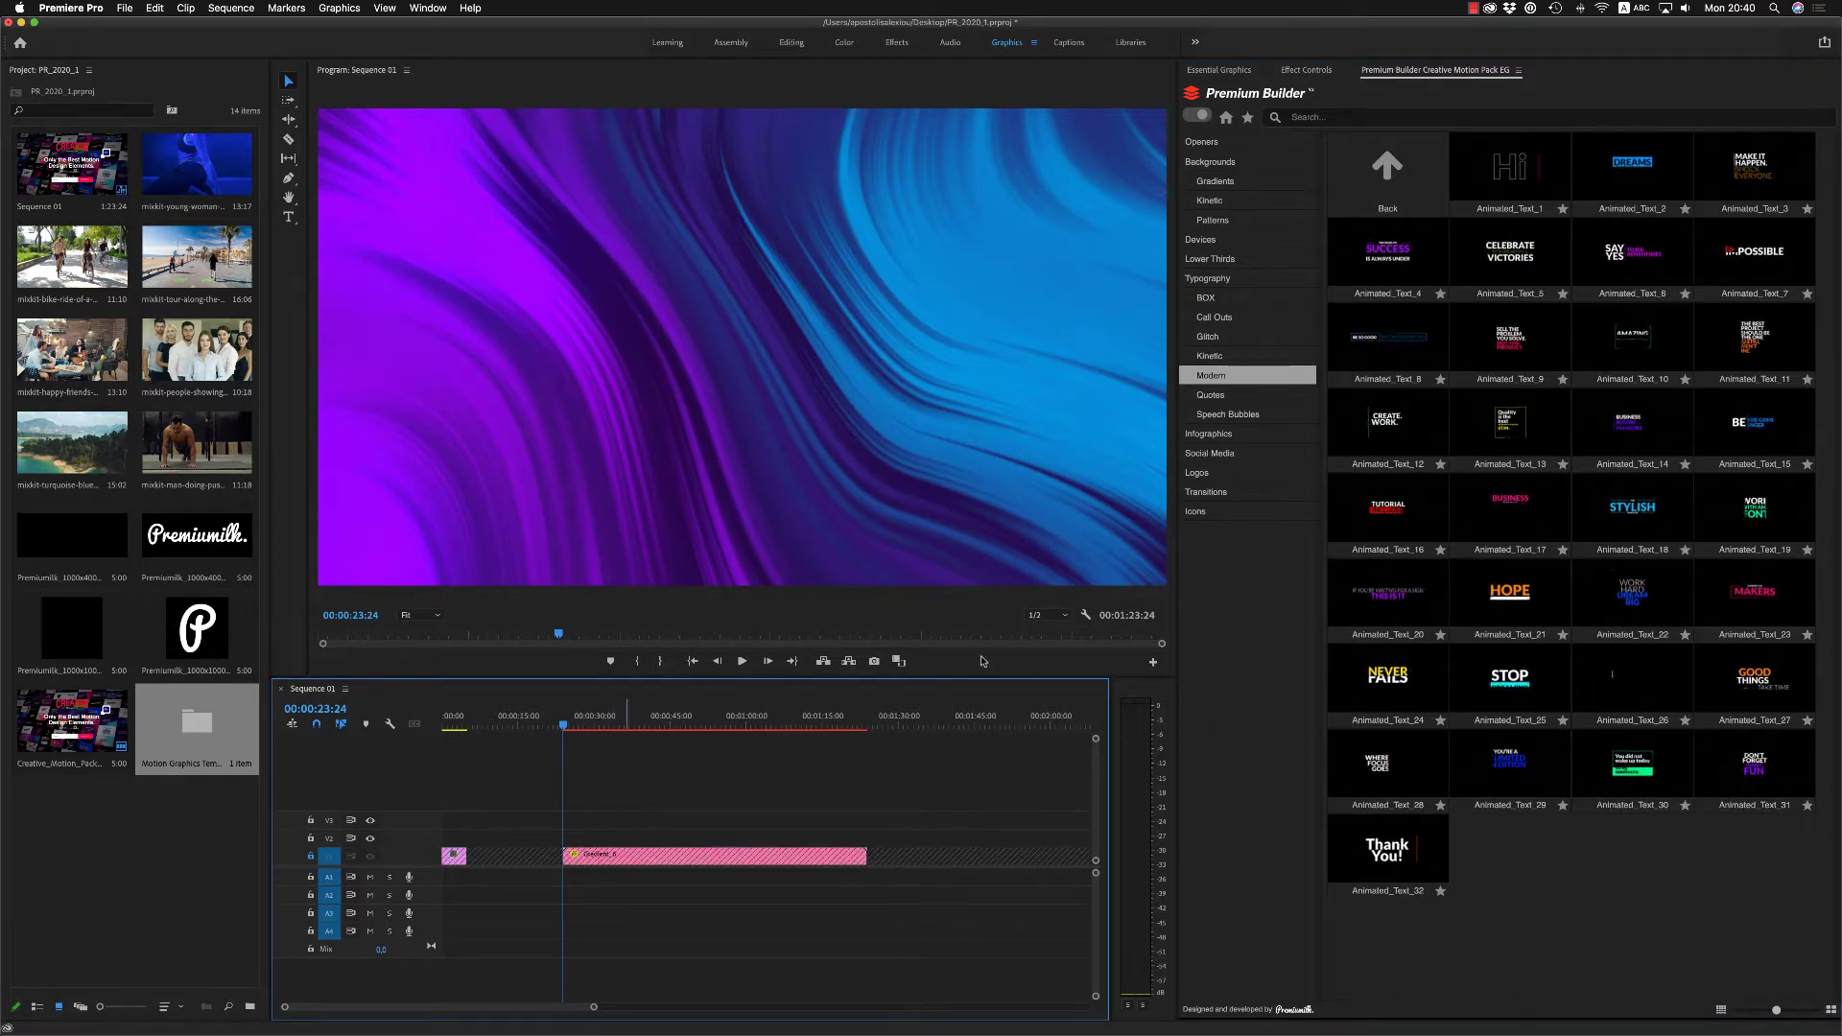
pyautogui.click(1396, 408)
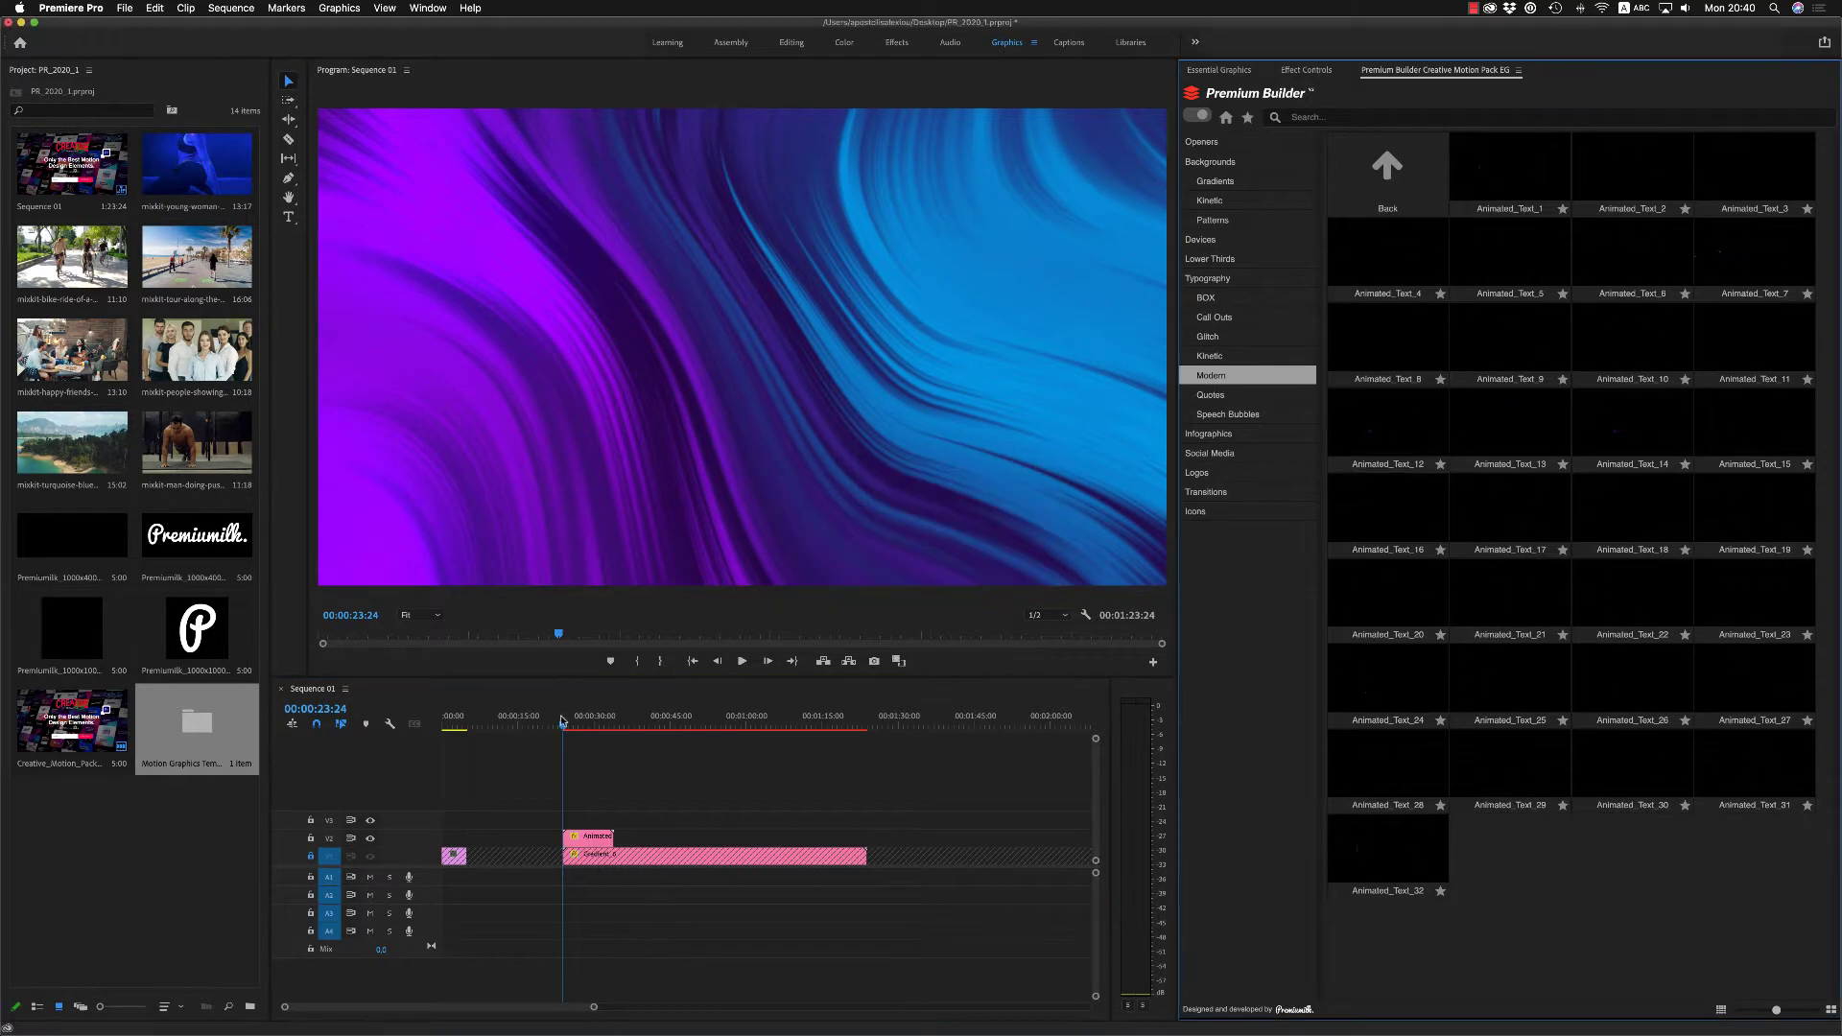
# Step: Show the animated text at 00:00:28:24 and apply Scale to Frame Size to its clip
pyautogui.click(579, 726)
pyautogui.moveTo(580, 726); pyautogui.dragTo(590, 726)
pyautogui.click(601, 838)
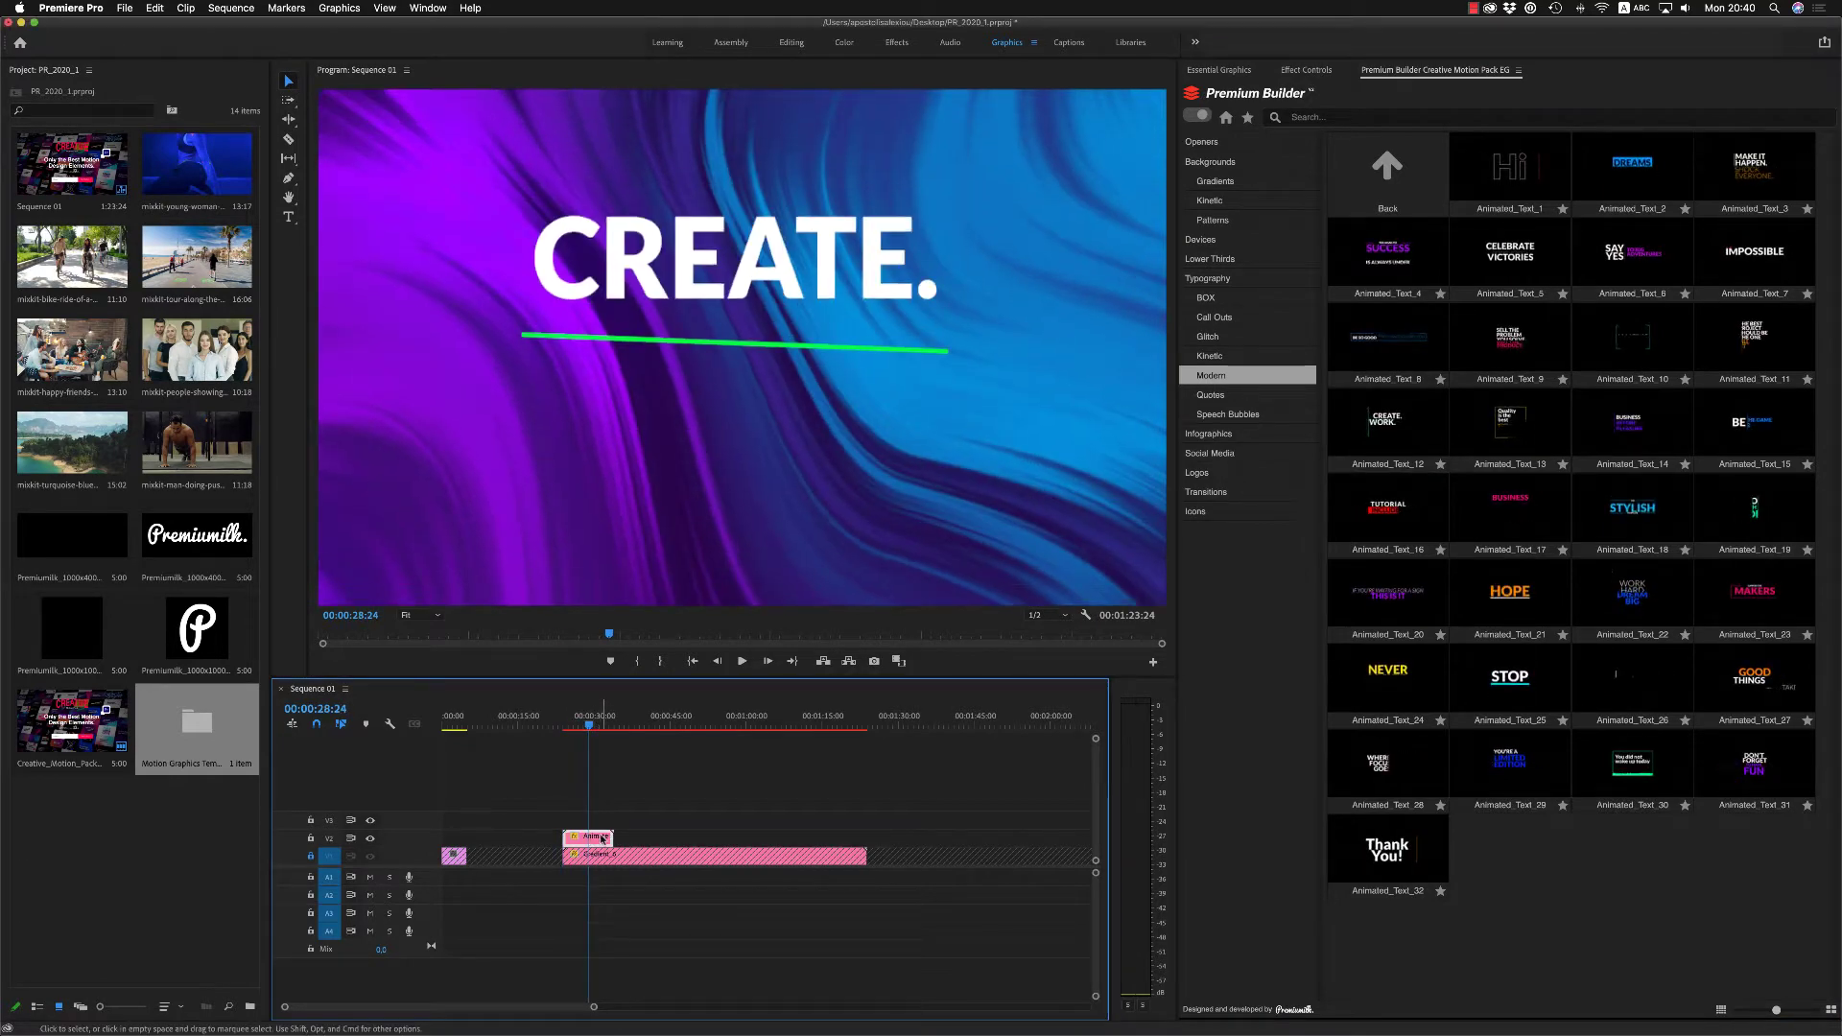
pyautogui.rightClick(601, 837)
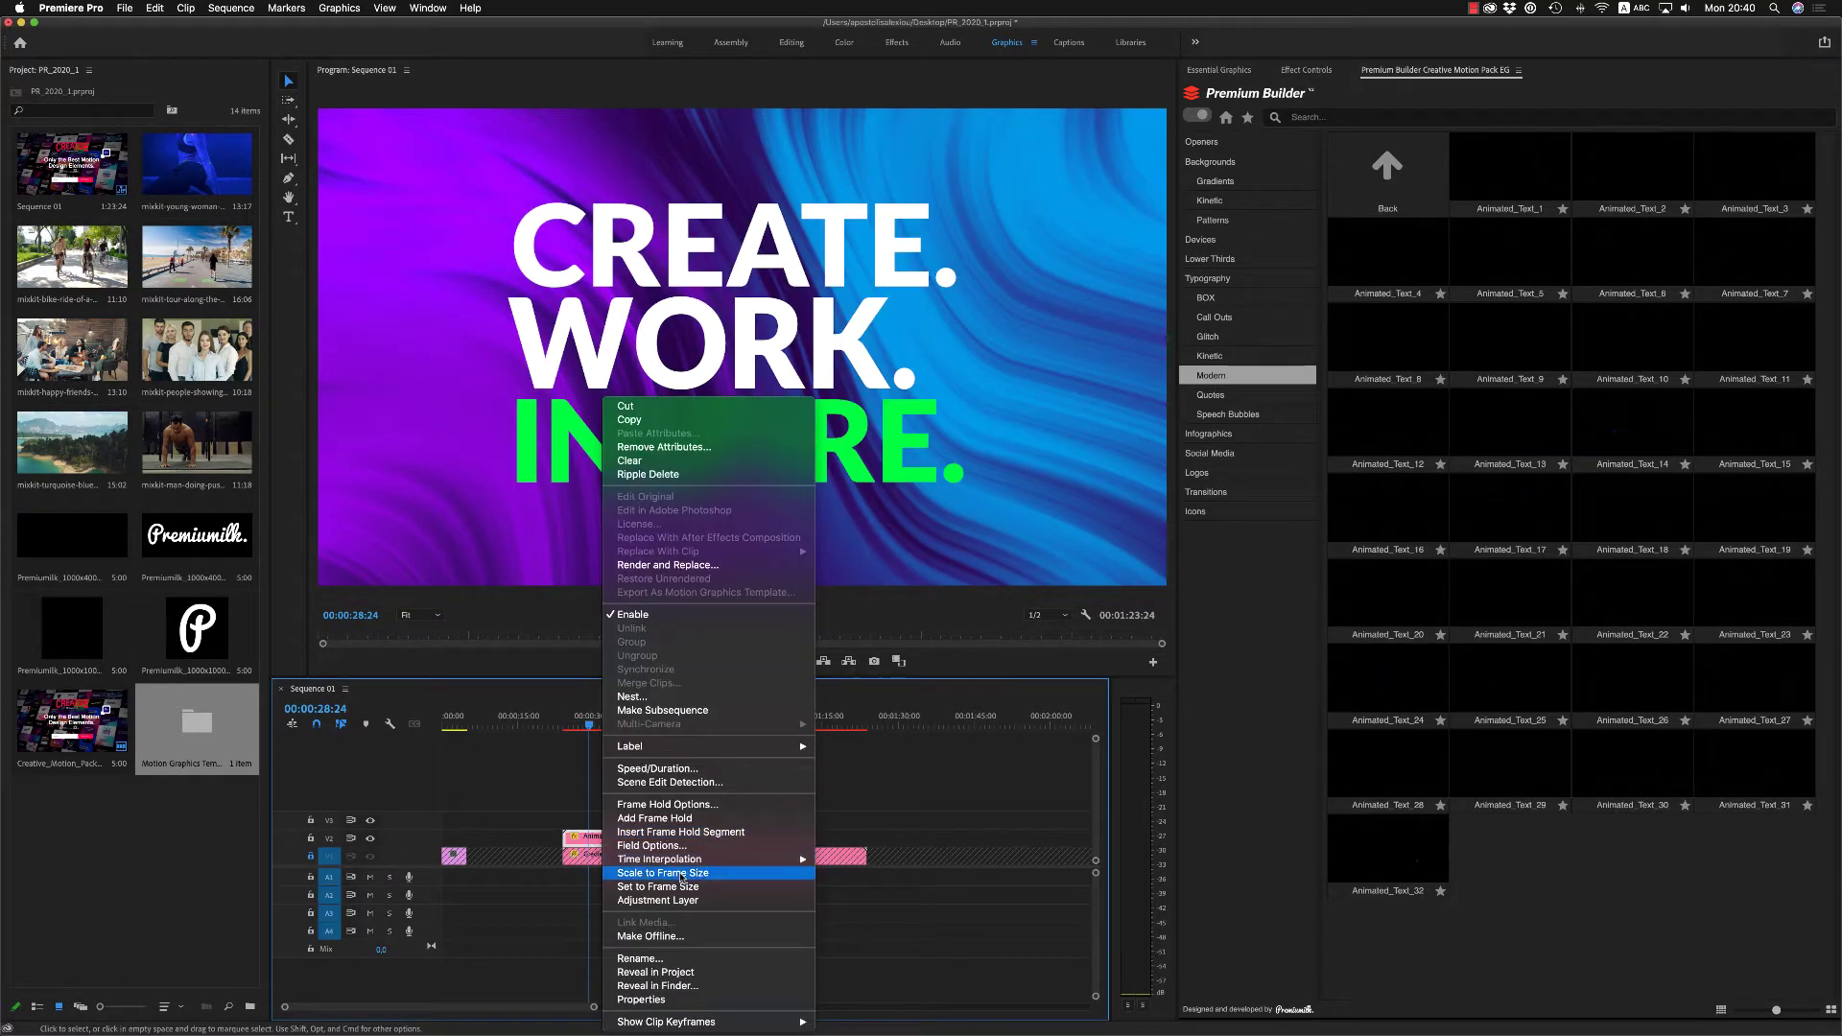
pyautogui.click(687, 873)
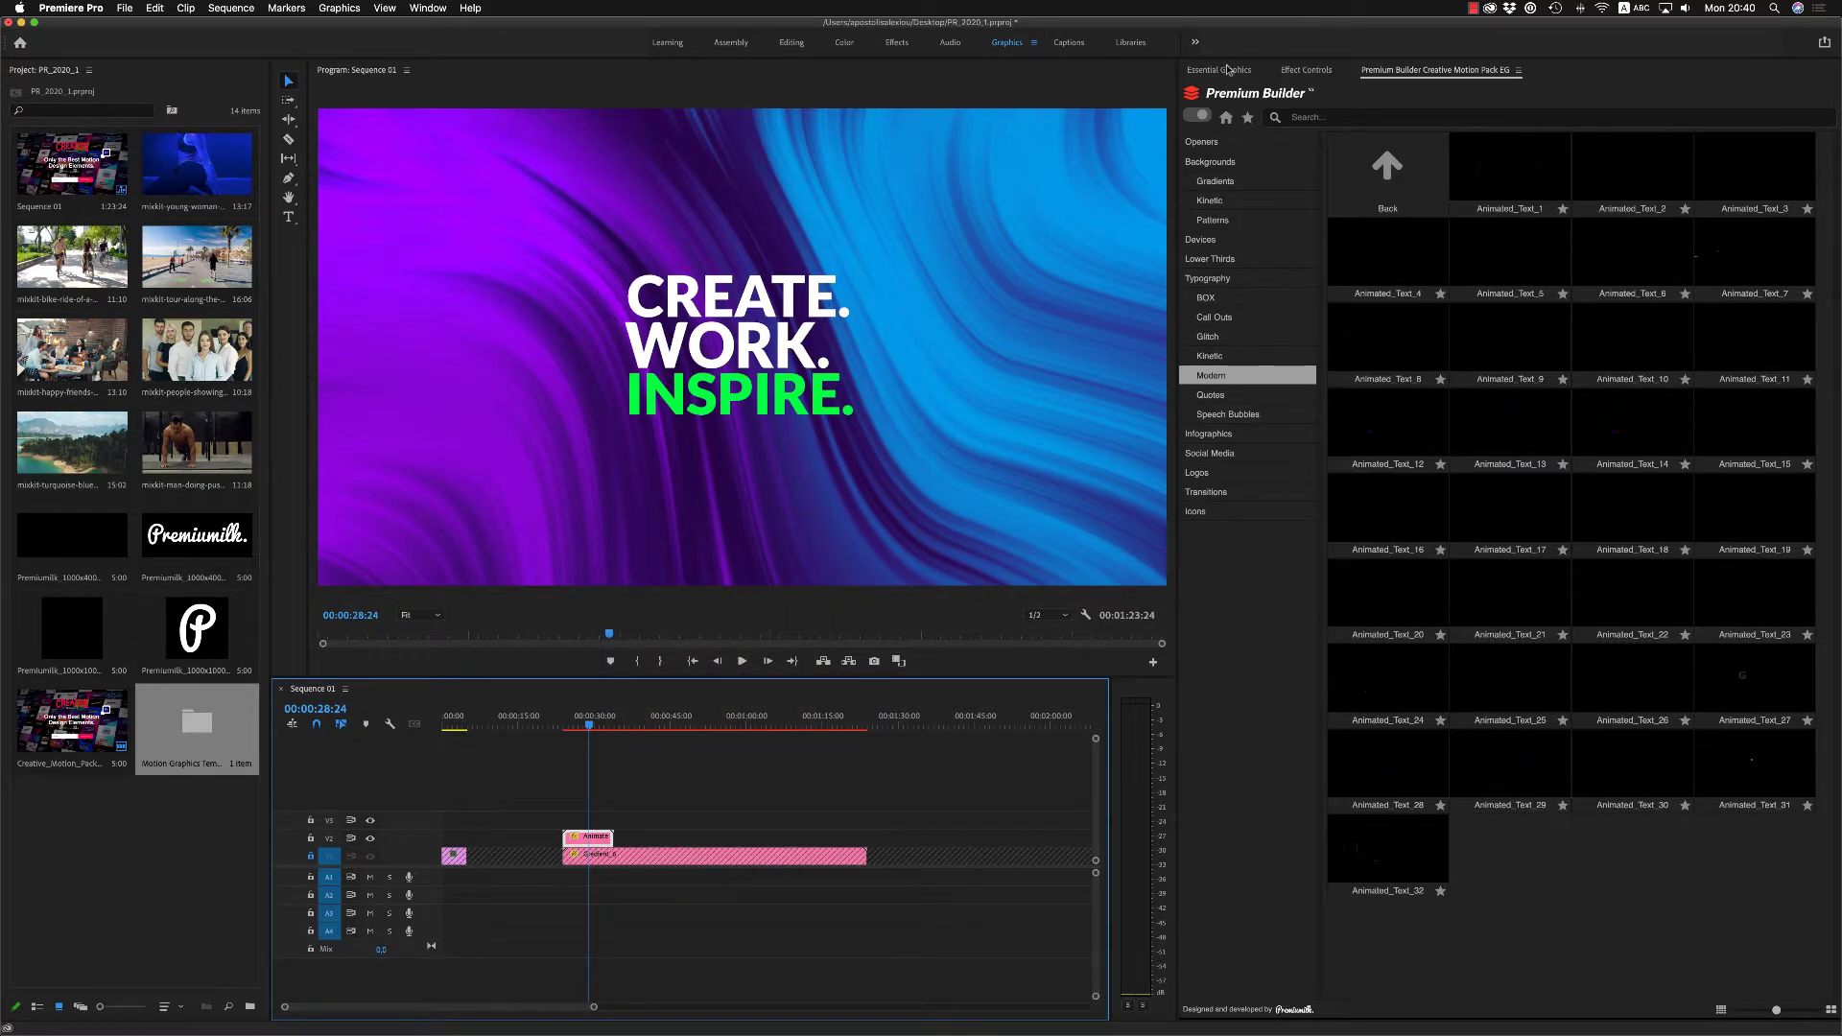
# Step: Set Color_02 of the animated text to a purple sampled from the gradient background
pyautogui.click(1229, 72)
pyautogui.click(1198, 155)
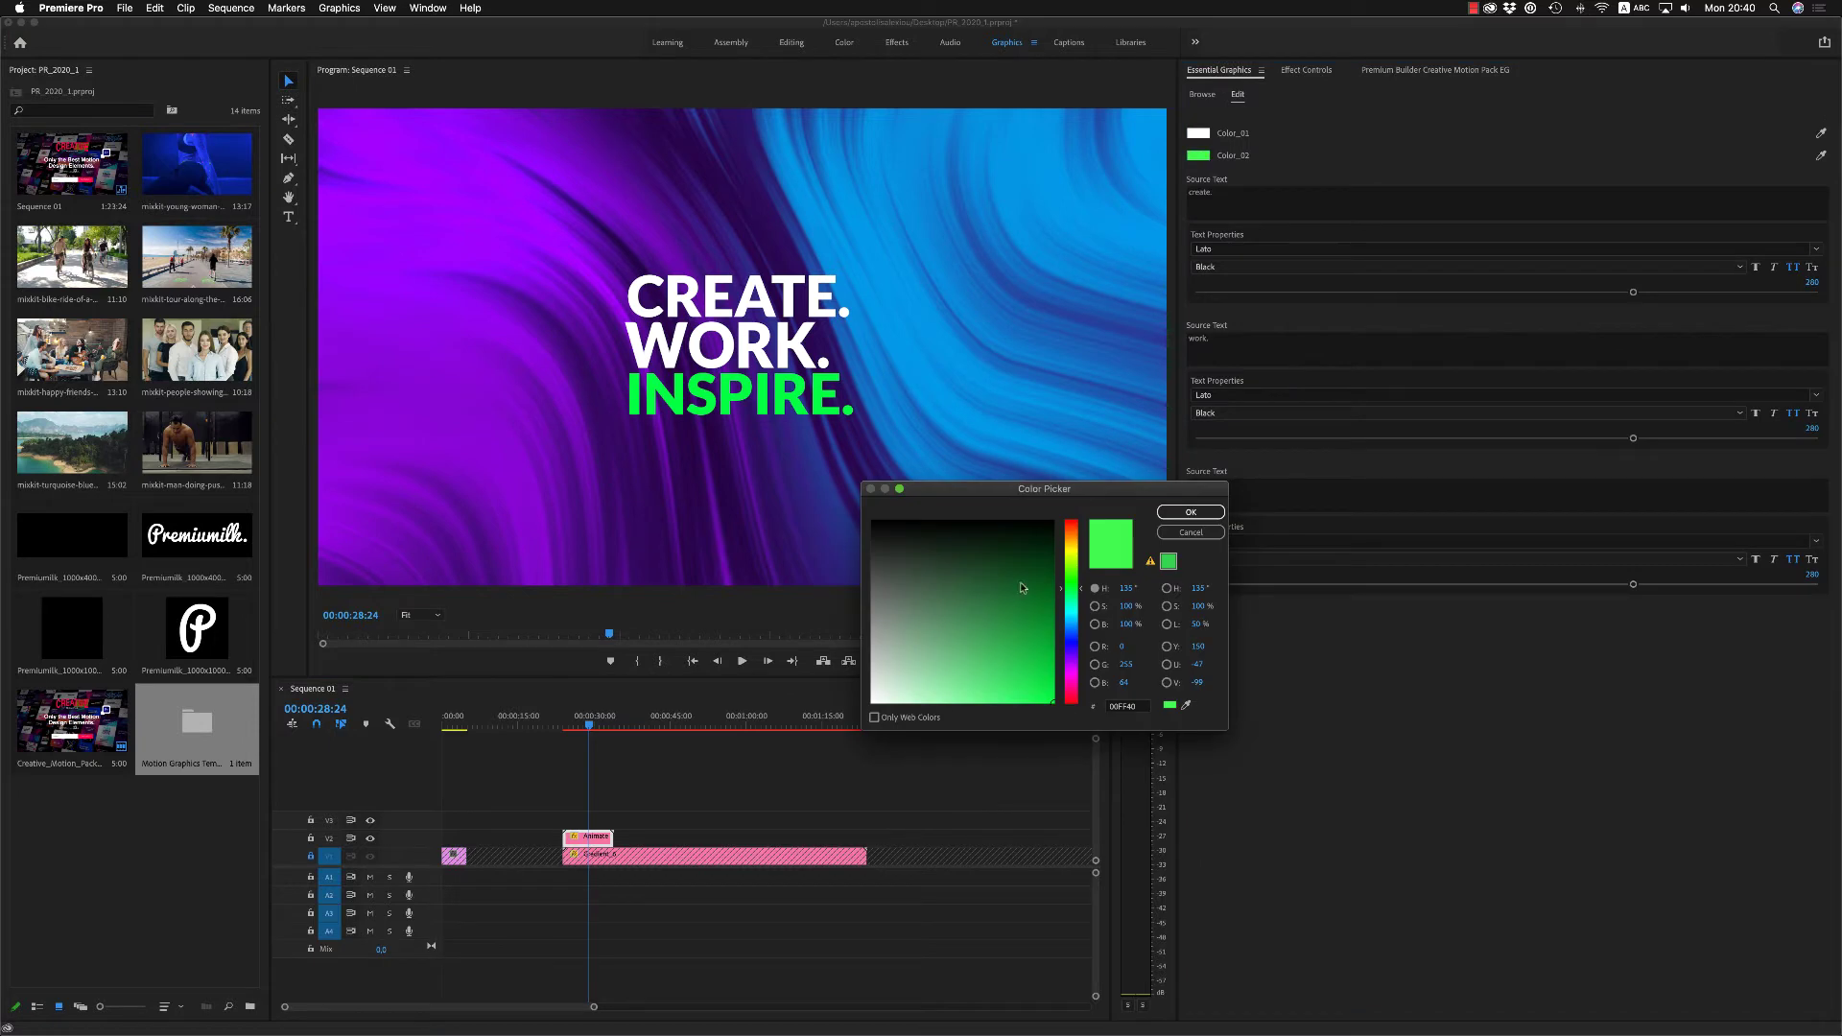
pyautogui.click(1072, 670)
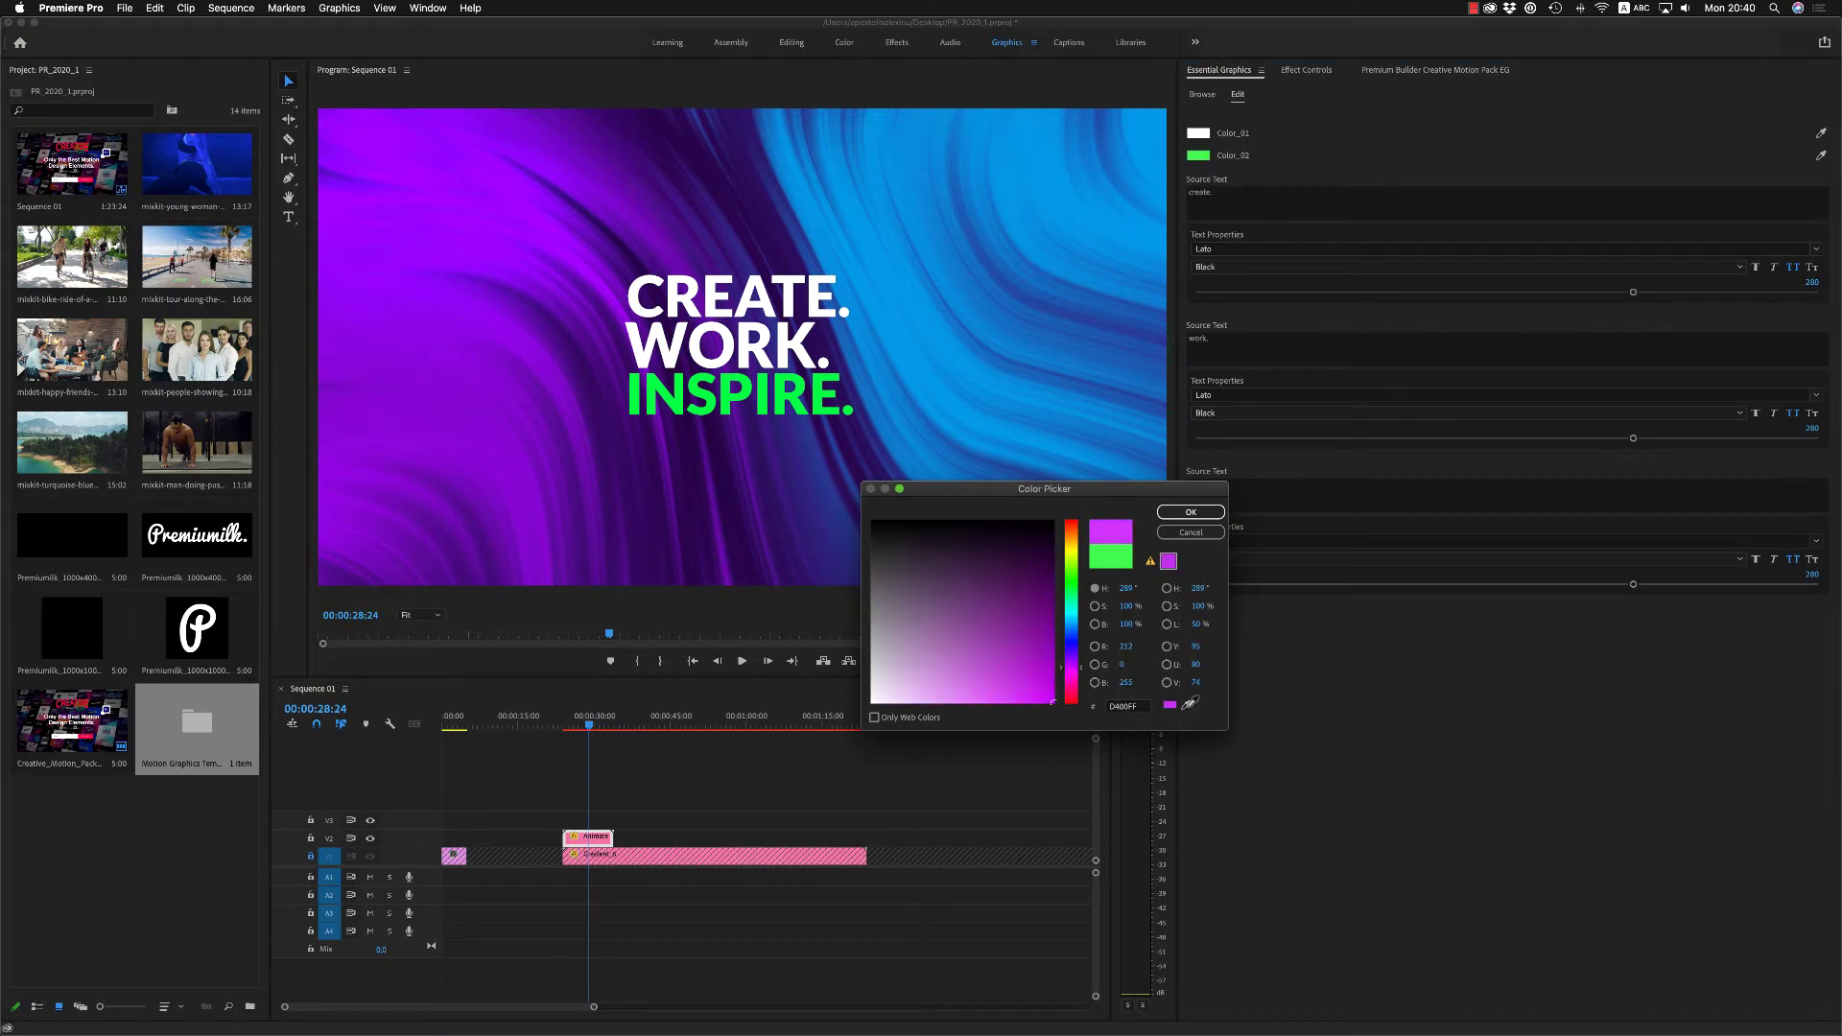
pyautogui.click(480, 424)
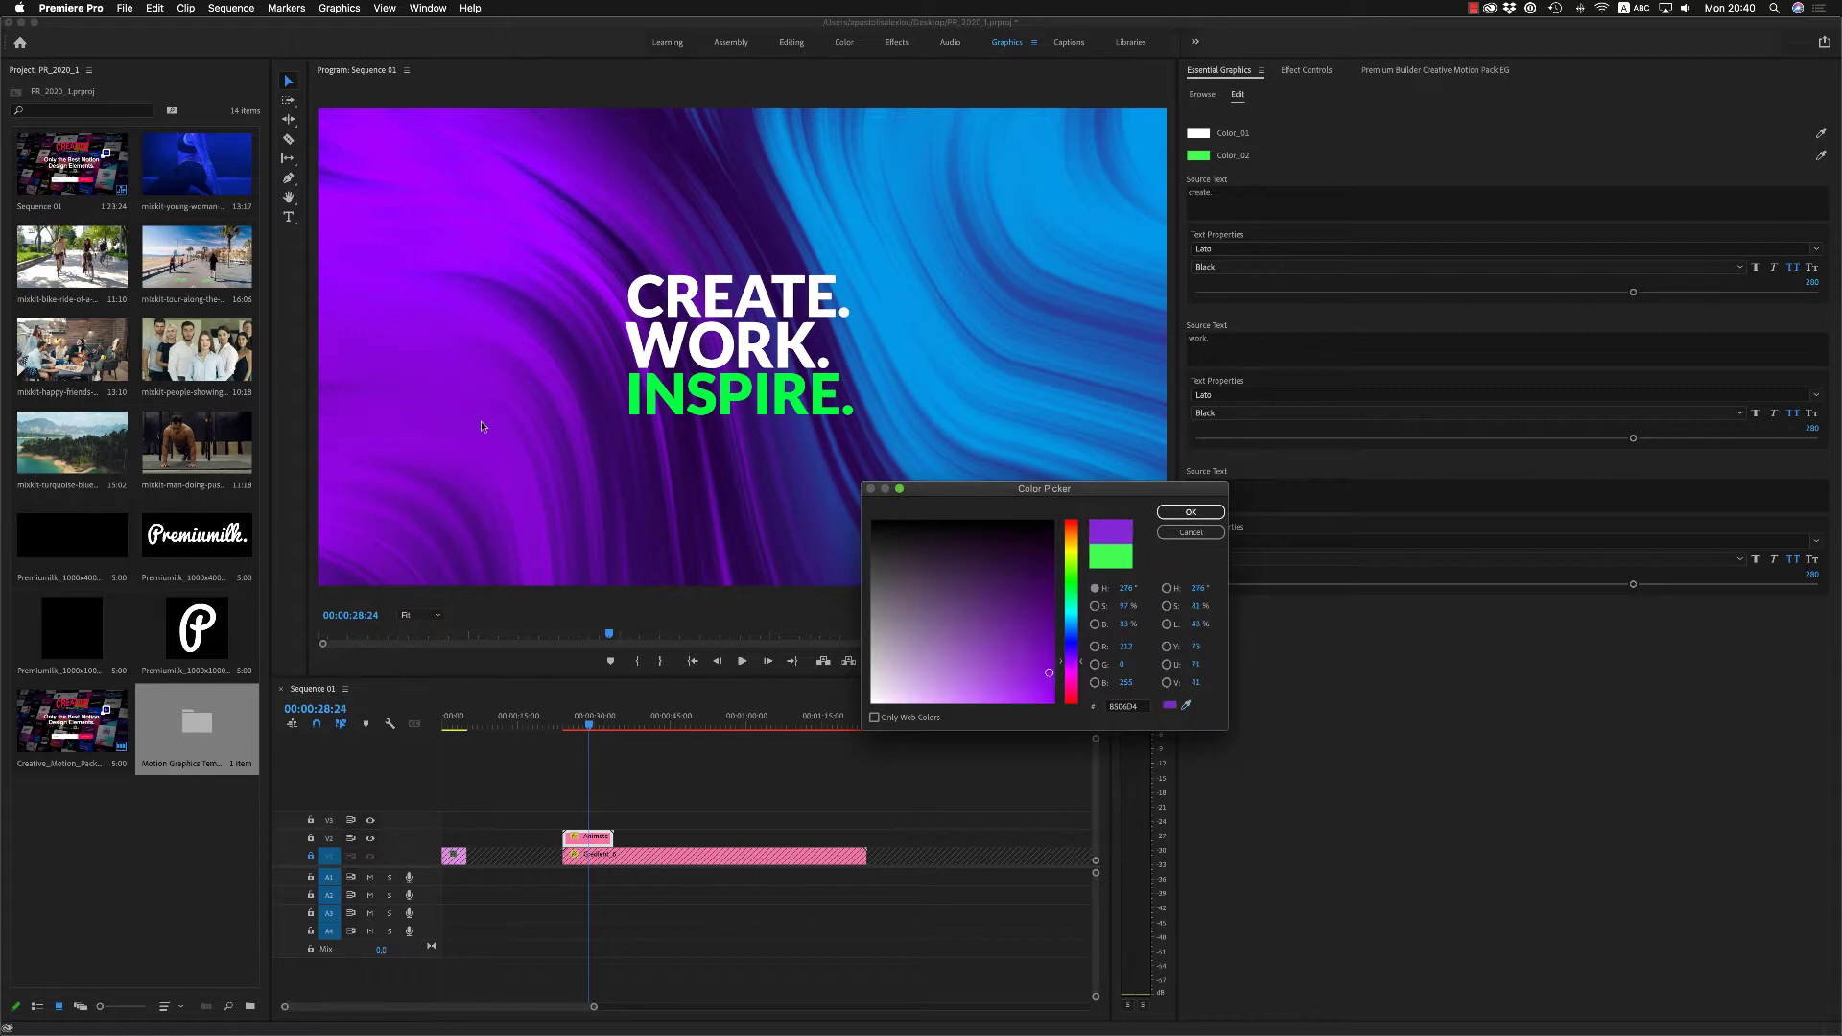
pyautogui.click(1198, 514)
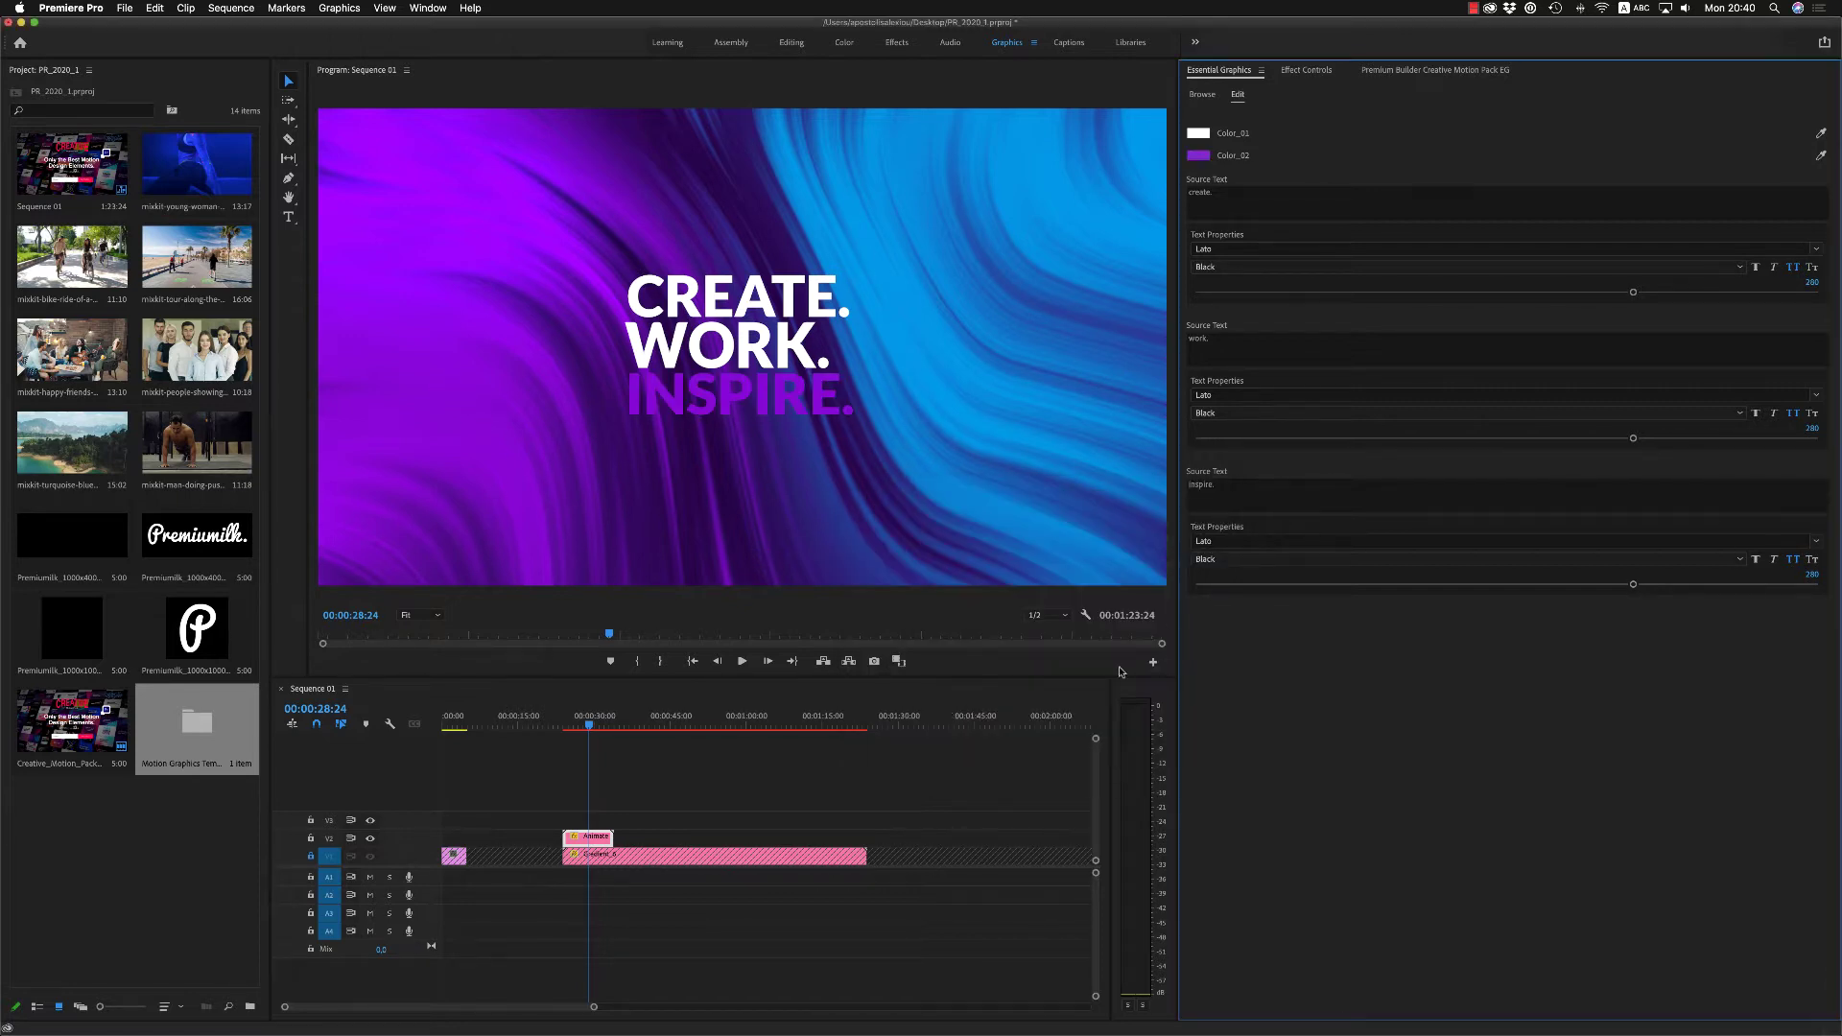
# Step: Recolor the word INSPIRE by setting the text template's Color_02 to a blue sampled from the gradient background
pyautogui.moveTo(588, 729); pyautogui.dragTo(585, 731)
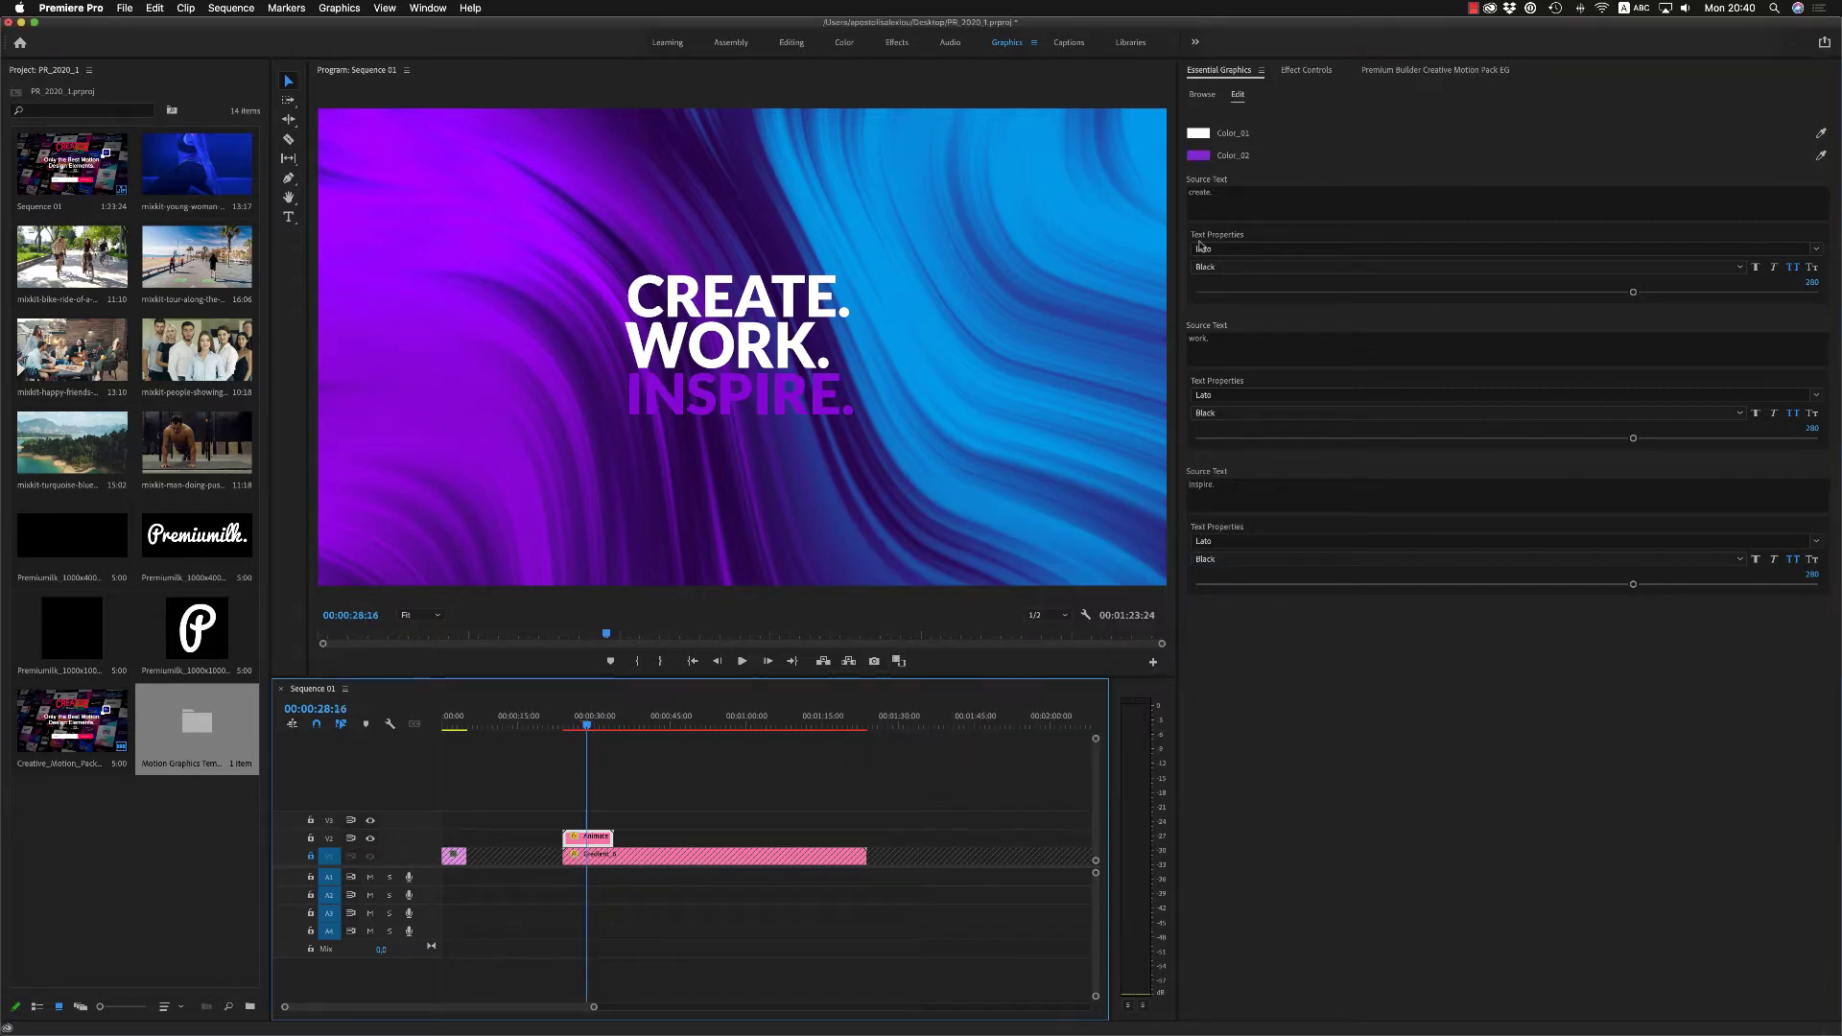
pyautogui.click(1200, 157)
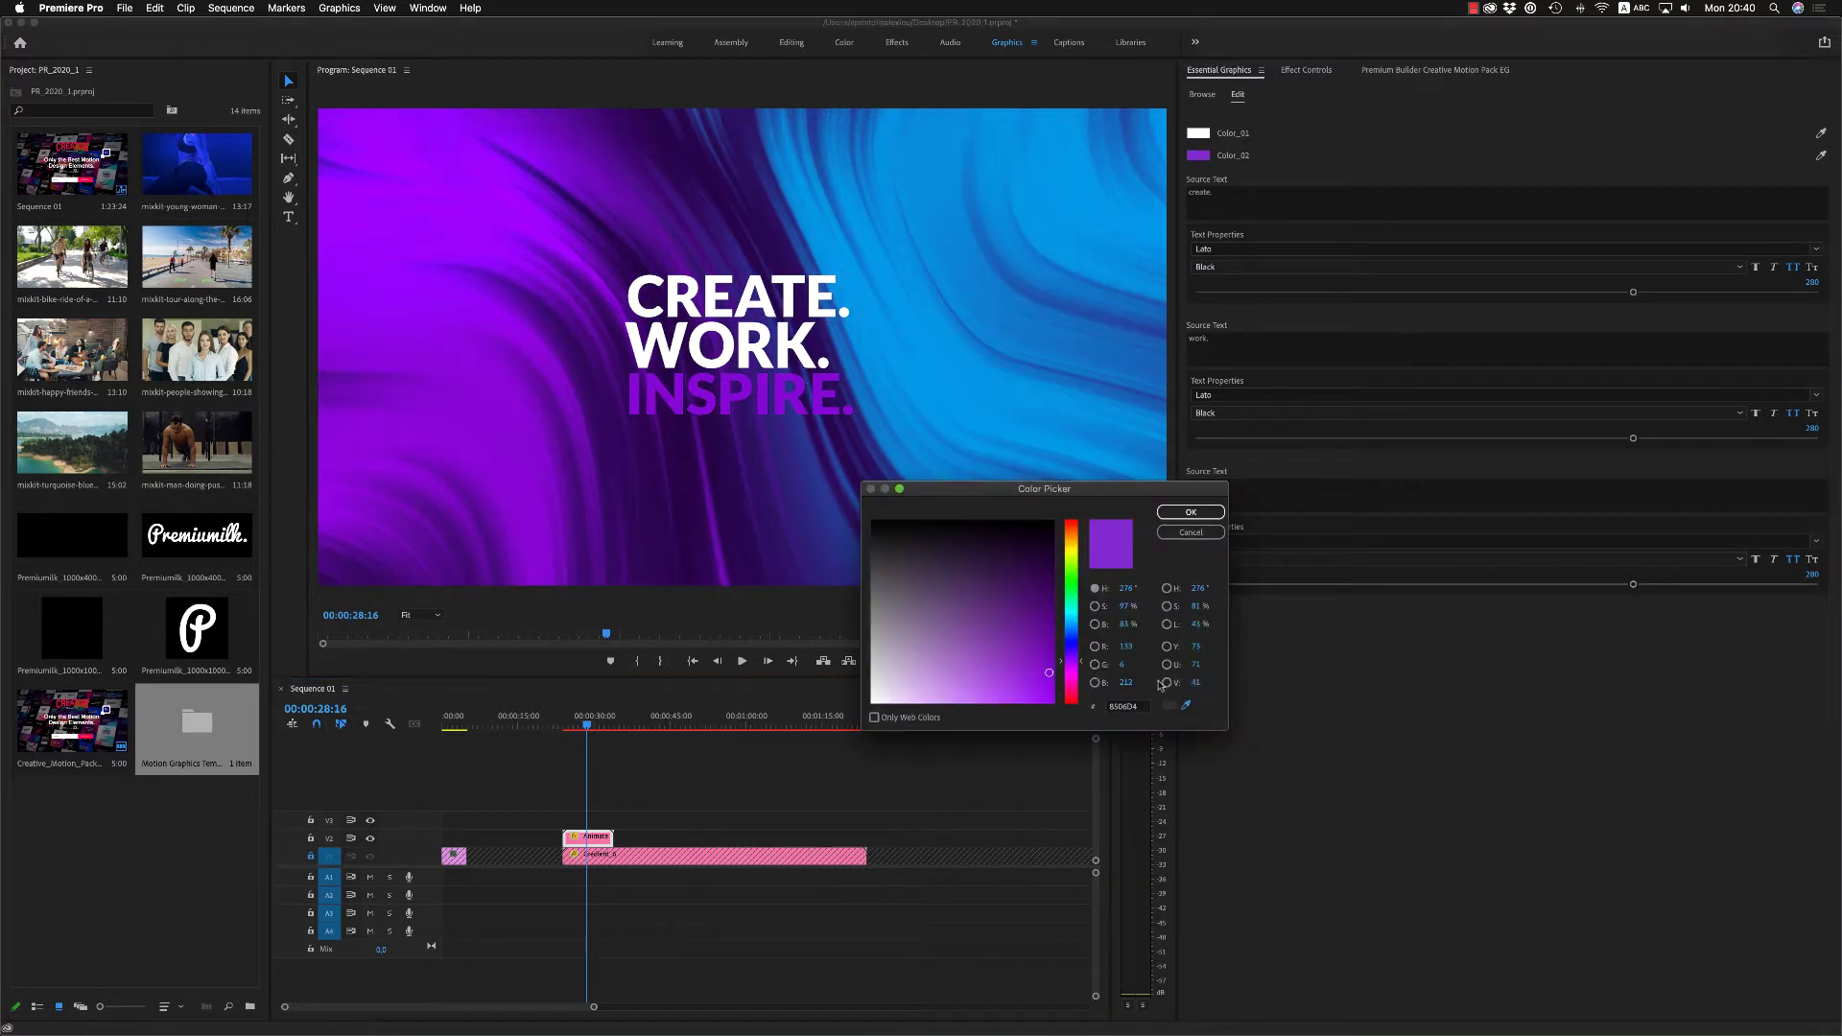
pyautogui.click(980, 257)
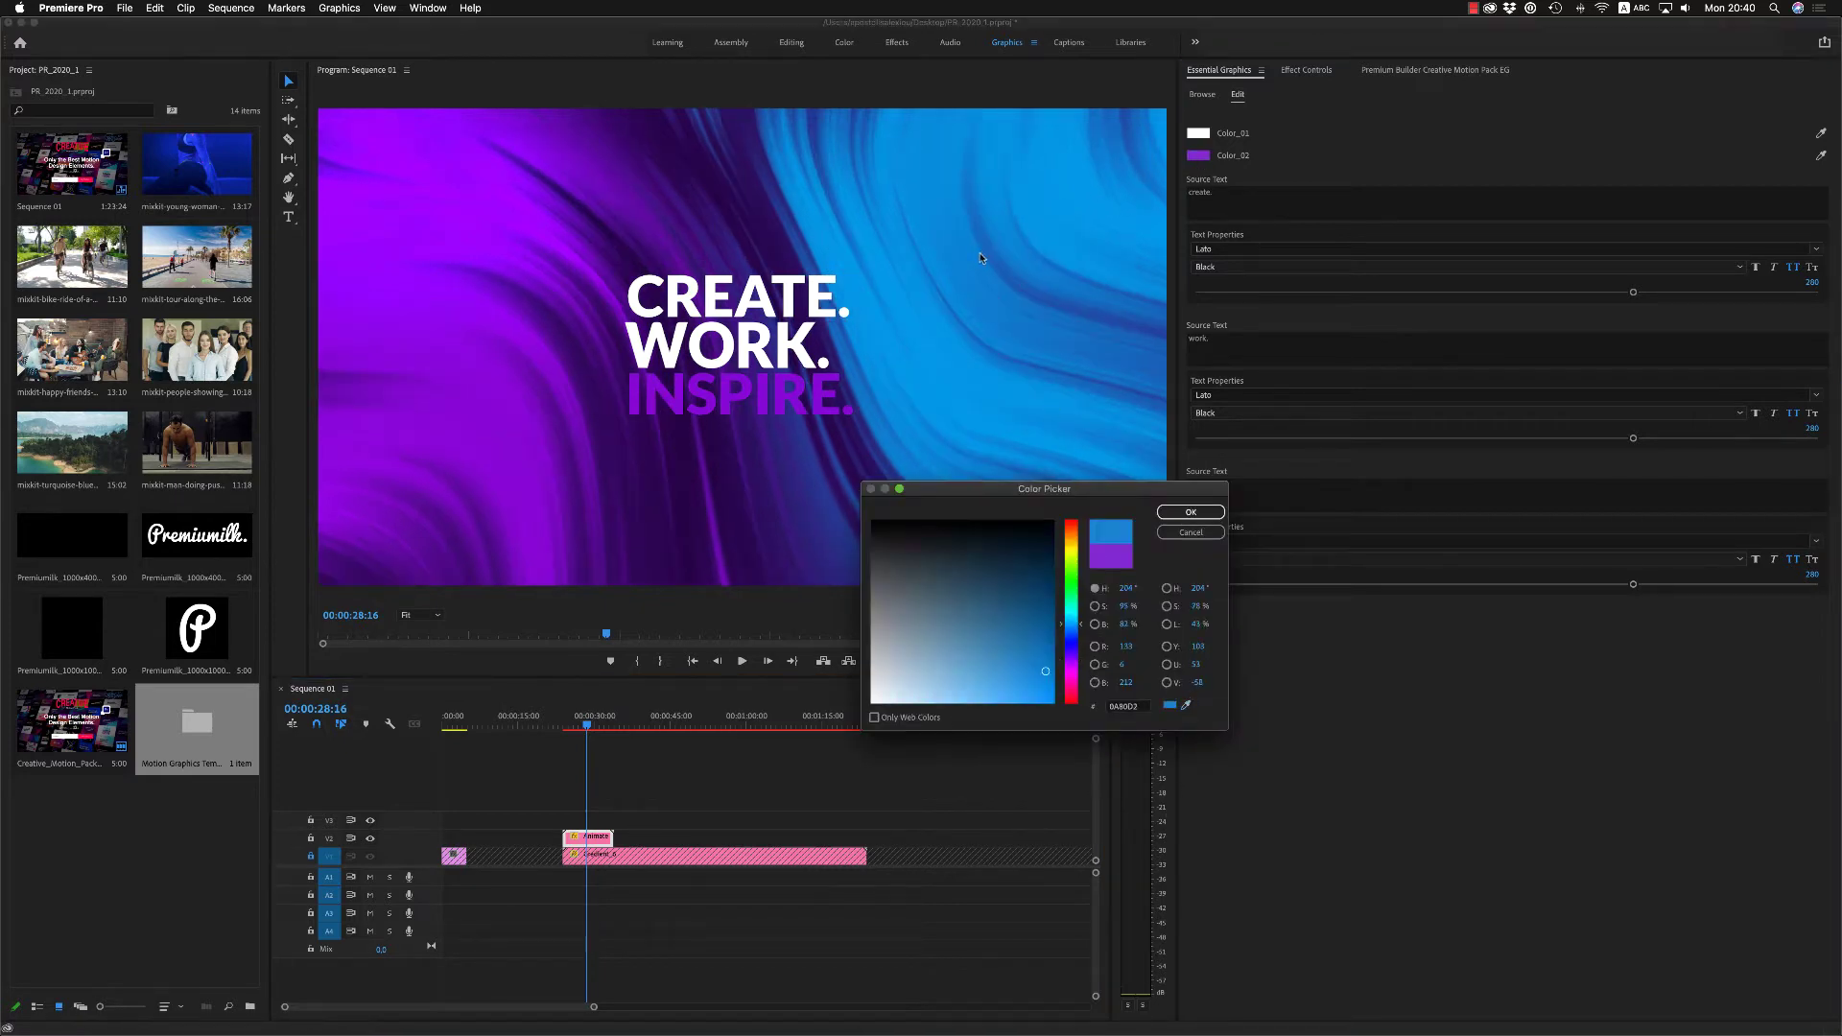
pyautogui.click(1202, 513)
# Step: Play the recolored text animation from just before the start of its clip to 00:00:30:16
pyautogui.click(572, 723)
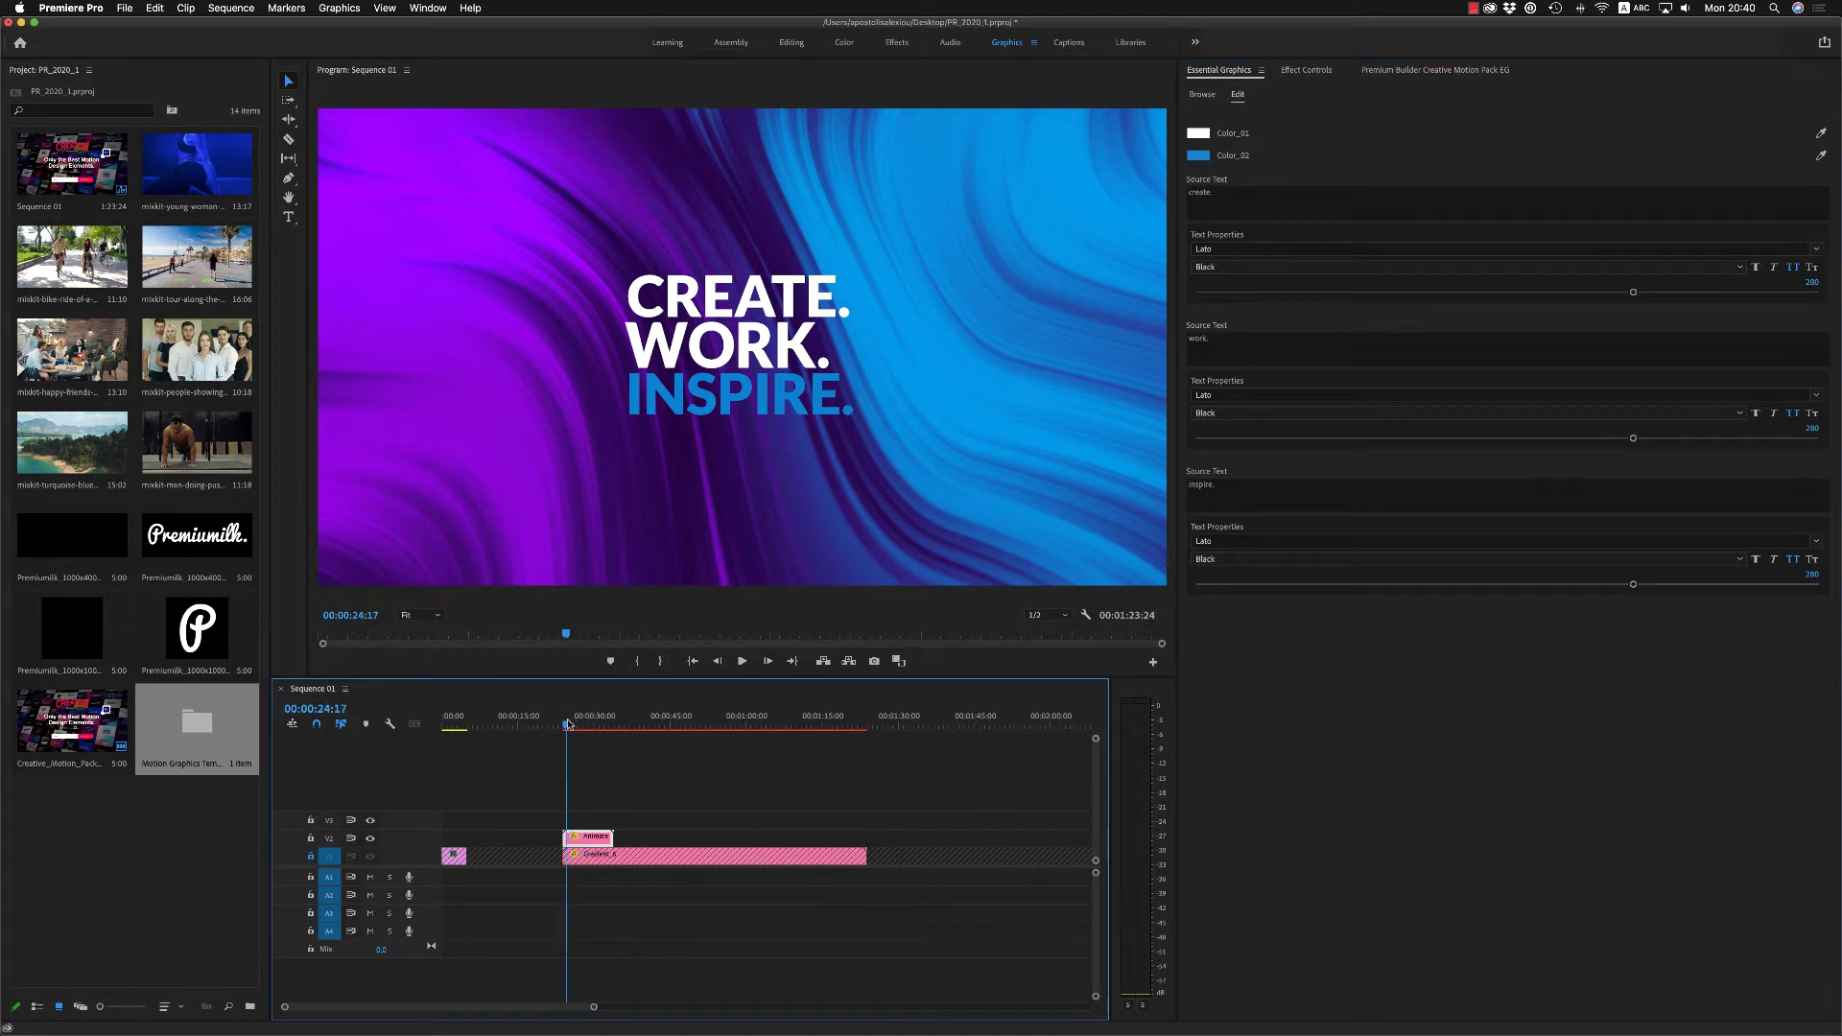
pyautogui.moveTo(564, 726); pyautogui.dragTo(562, 727)
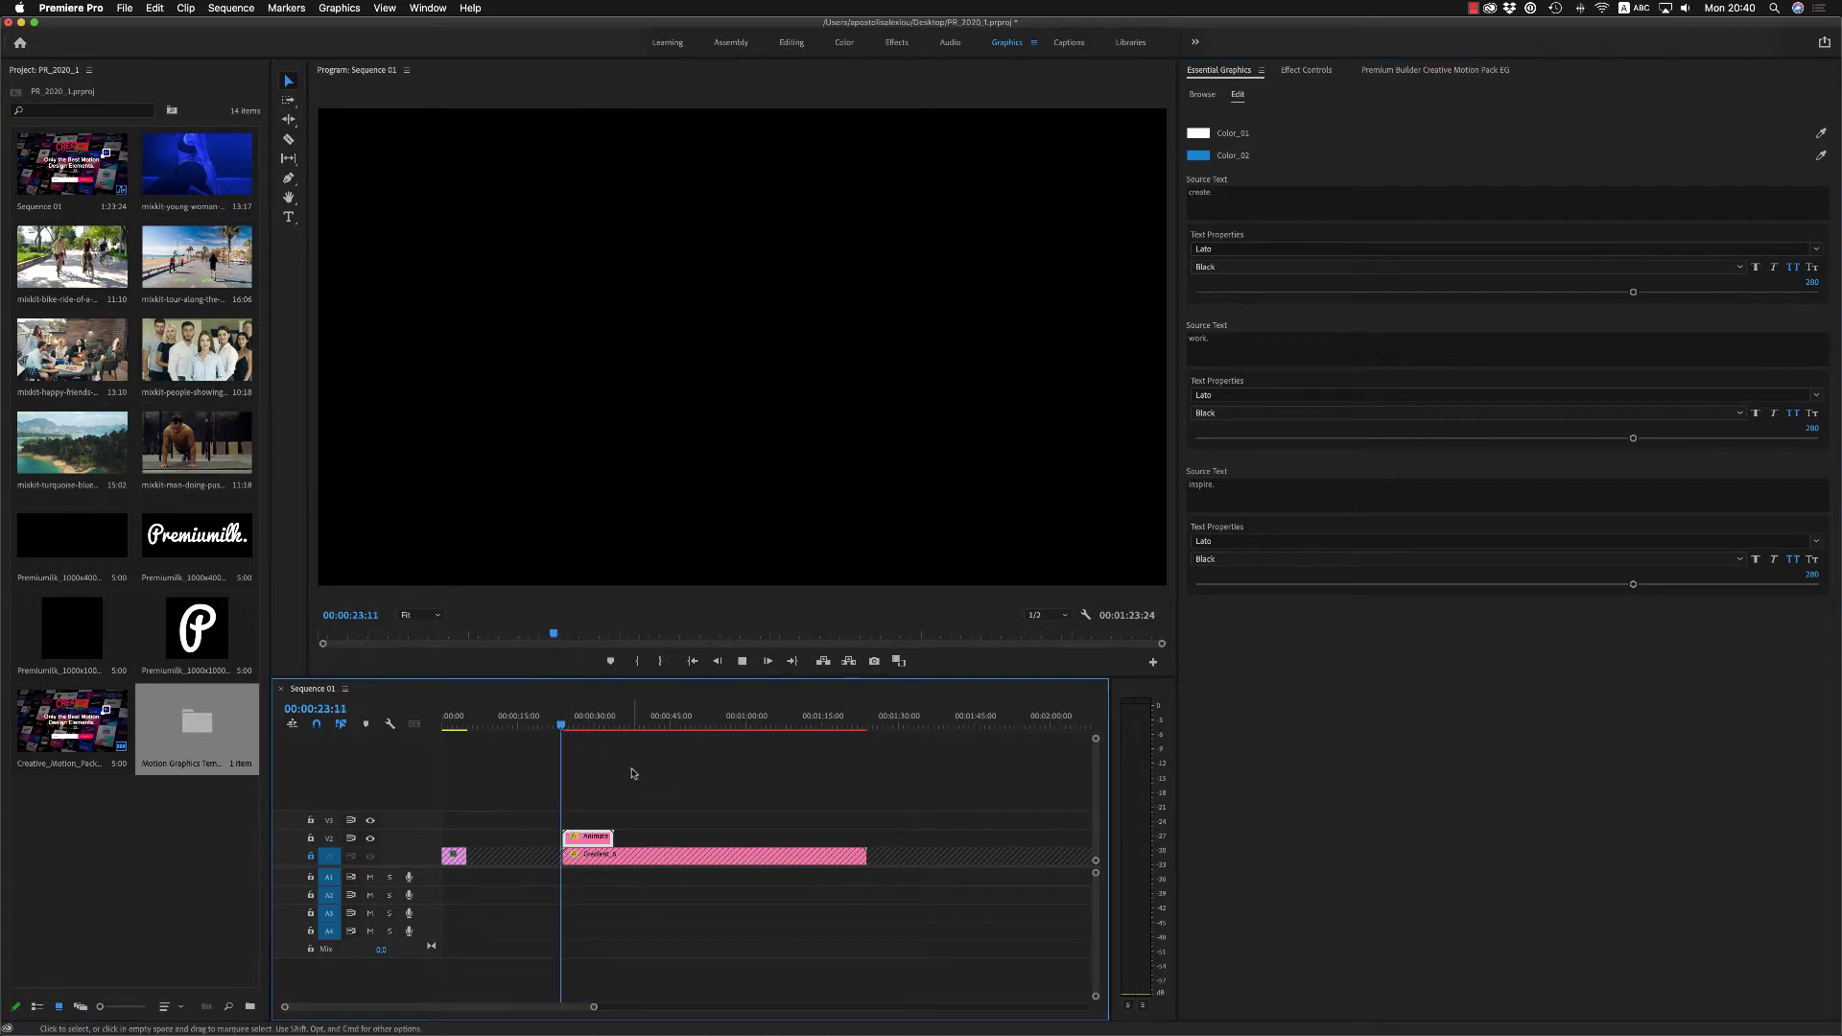
pyautogui.press('space')
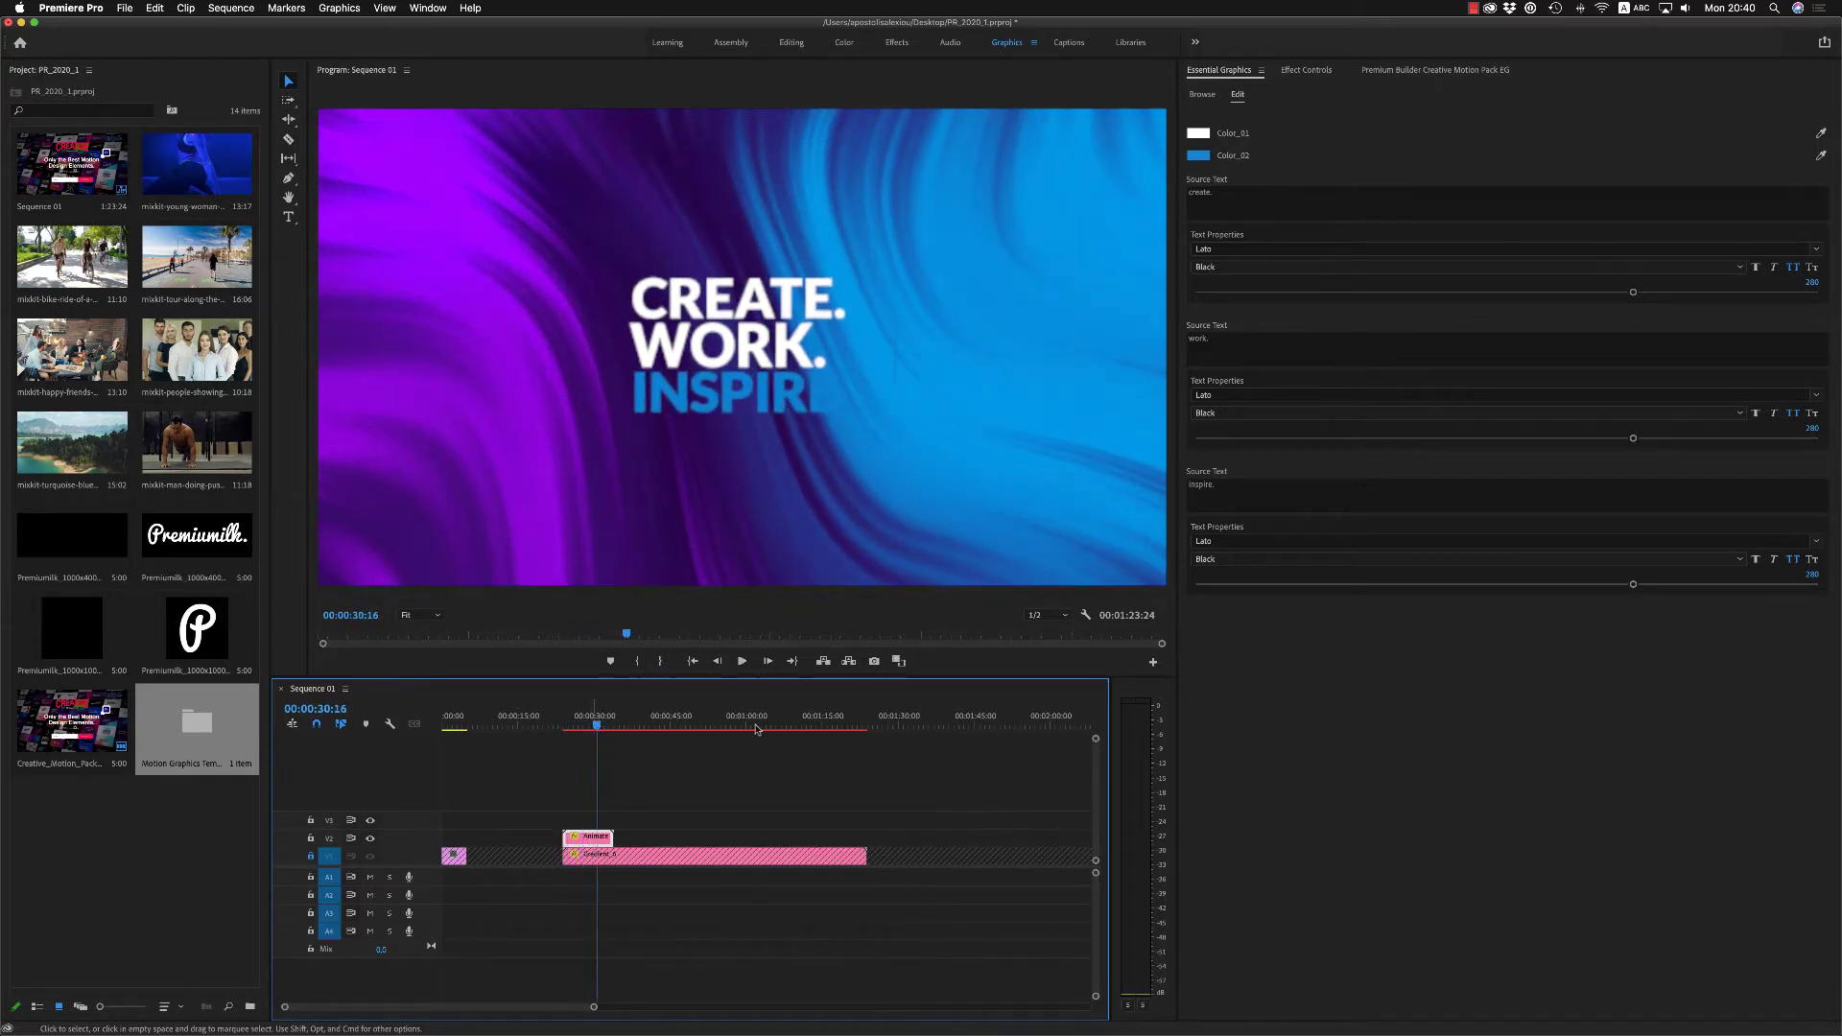
# Step: Set the Scale of the Animated_Text_12 clip to 128, and unlock video track V1
pyautogui.click(1306, 71)
pyautogui.moveTo(1384, 174)
pyautogui.mouseDown()
pyautogui.moveTo(1499, 173)
pyautogui.moveTo(1374, 174)
pyautogui.moveTo(1410, 174)
pyautogui.mouseUp()
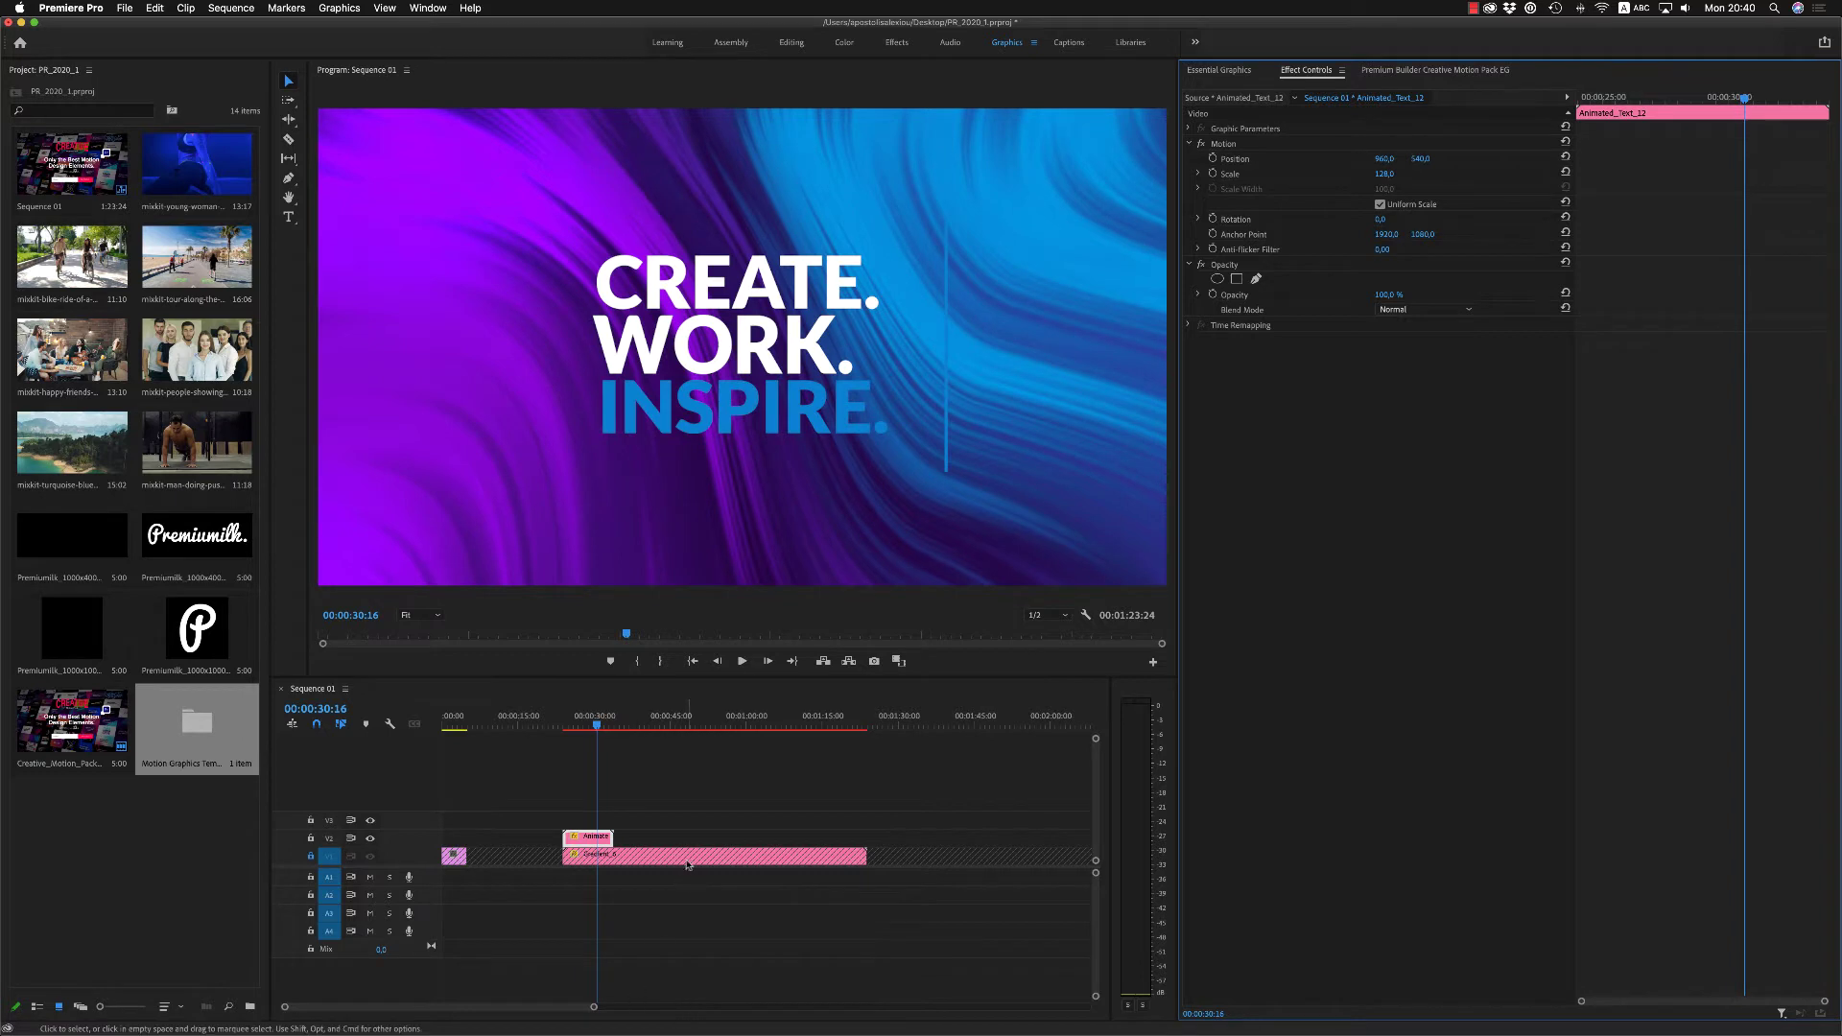
pyautogui.click(542, 857)
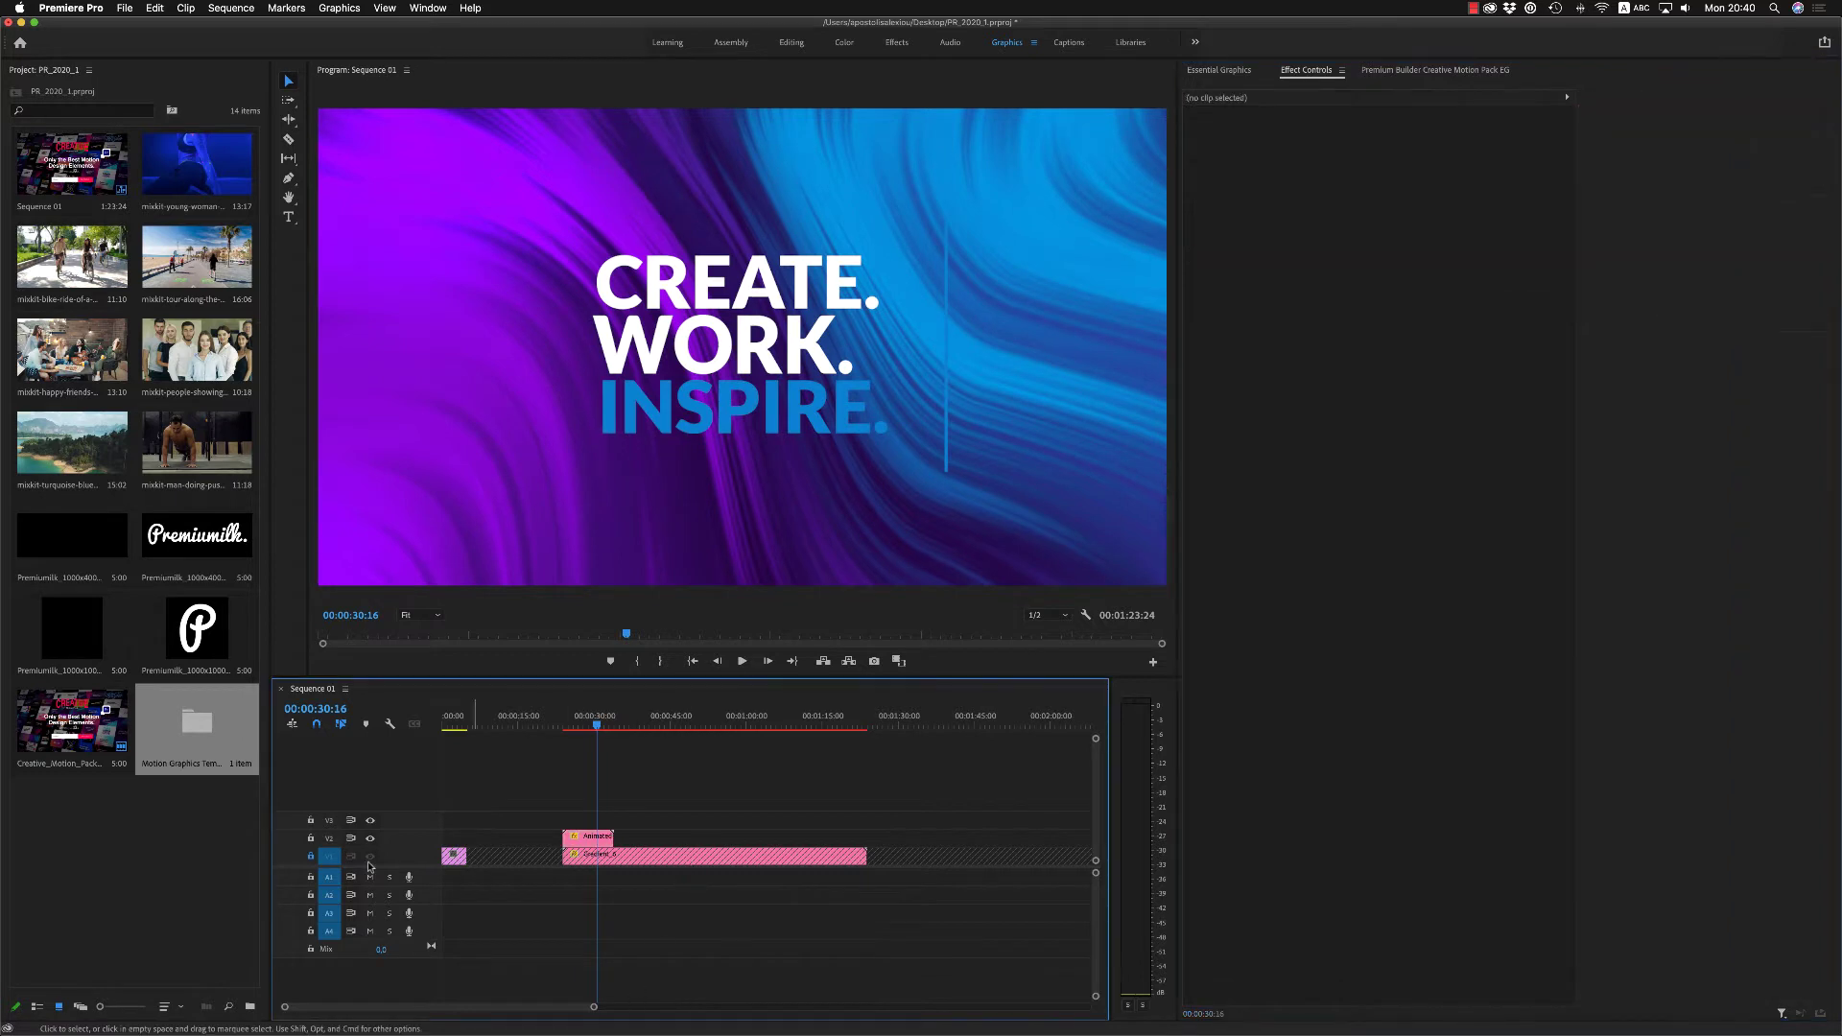
pyautogui.click(310, 858)
# Step: Try a turquoise Color_01 on the Gradient_6 background clip, and undo the color change
pyautogui.click(622, 856)
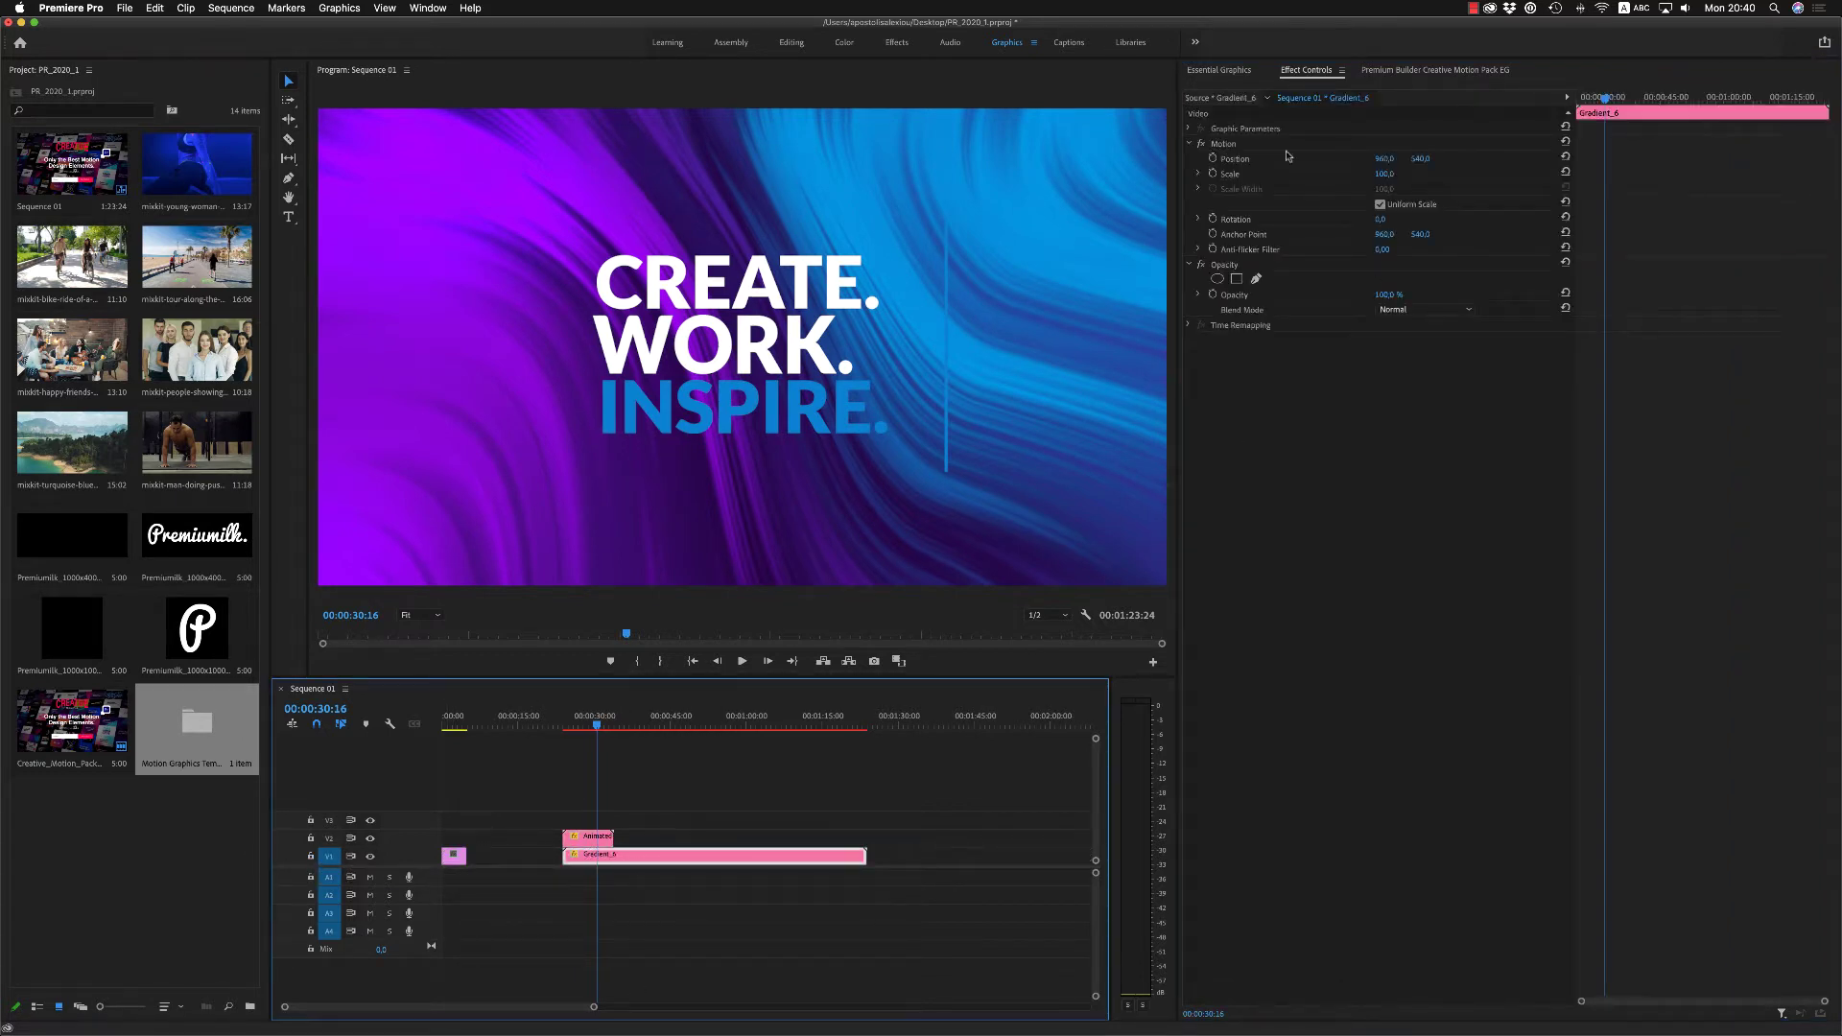
pyautogui.click(1220, 71)
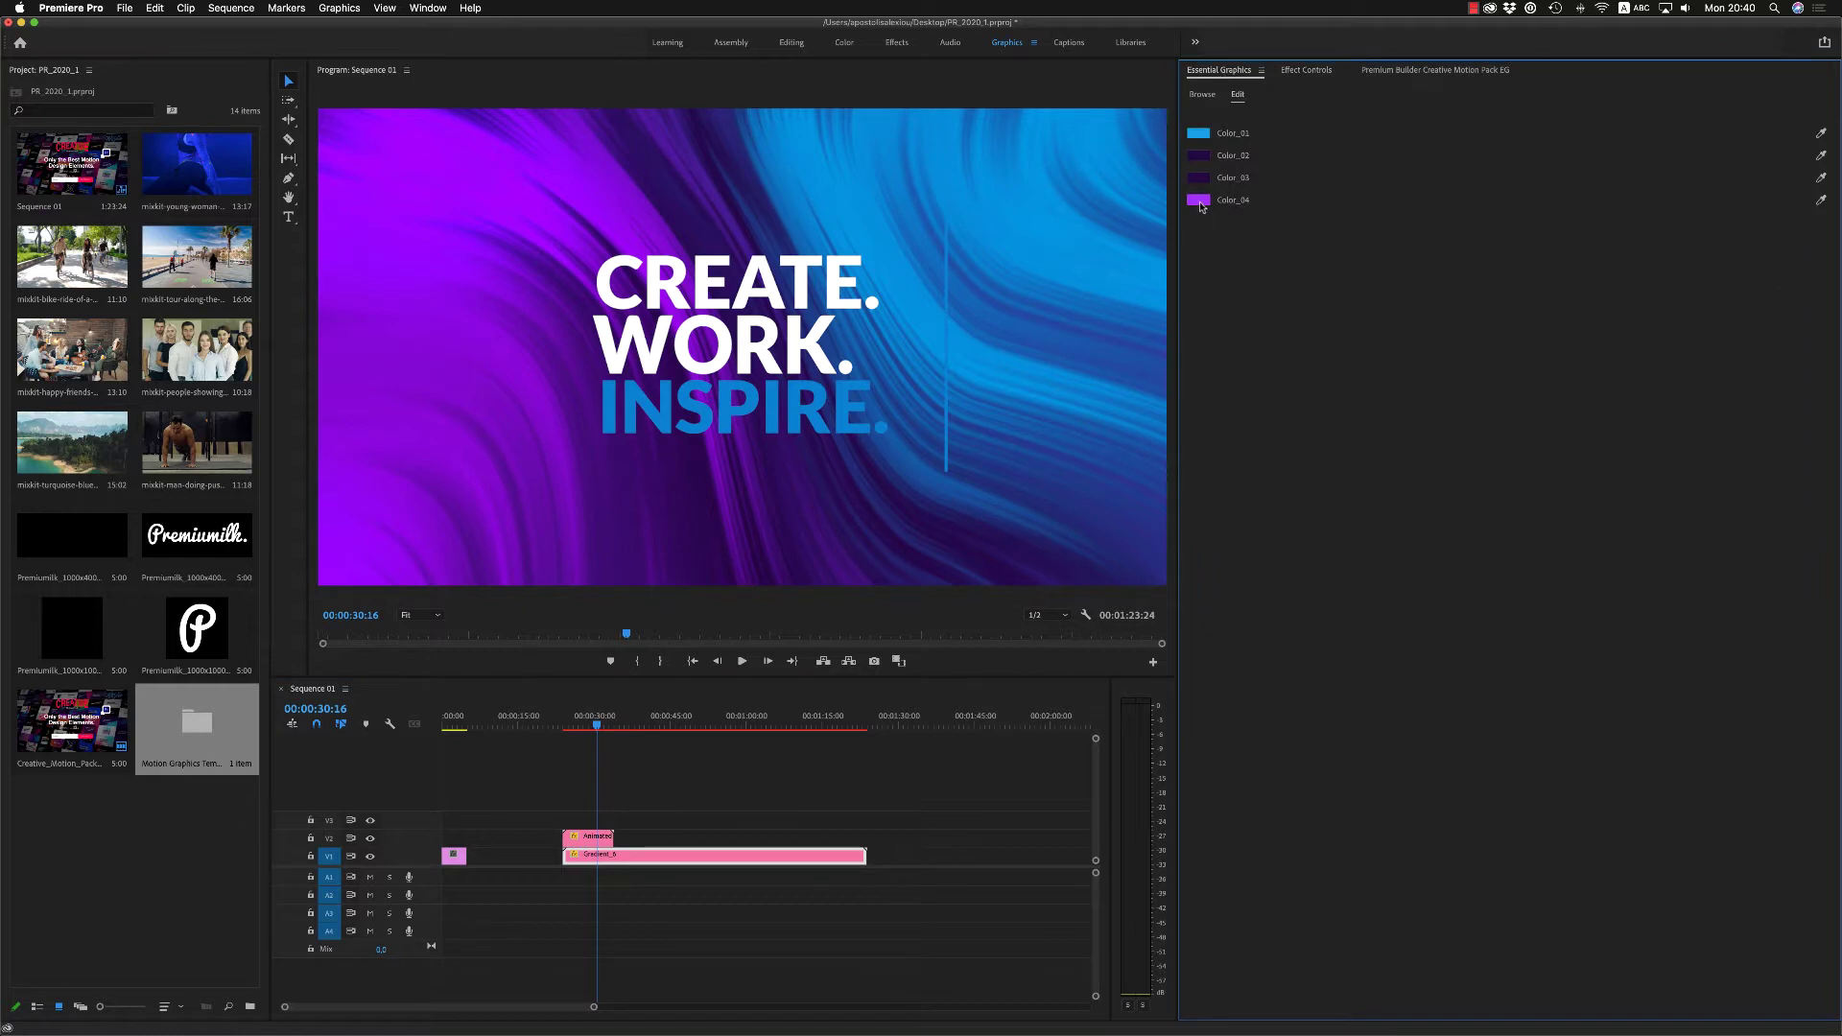
pyautogui.click(1198, 134)
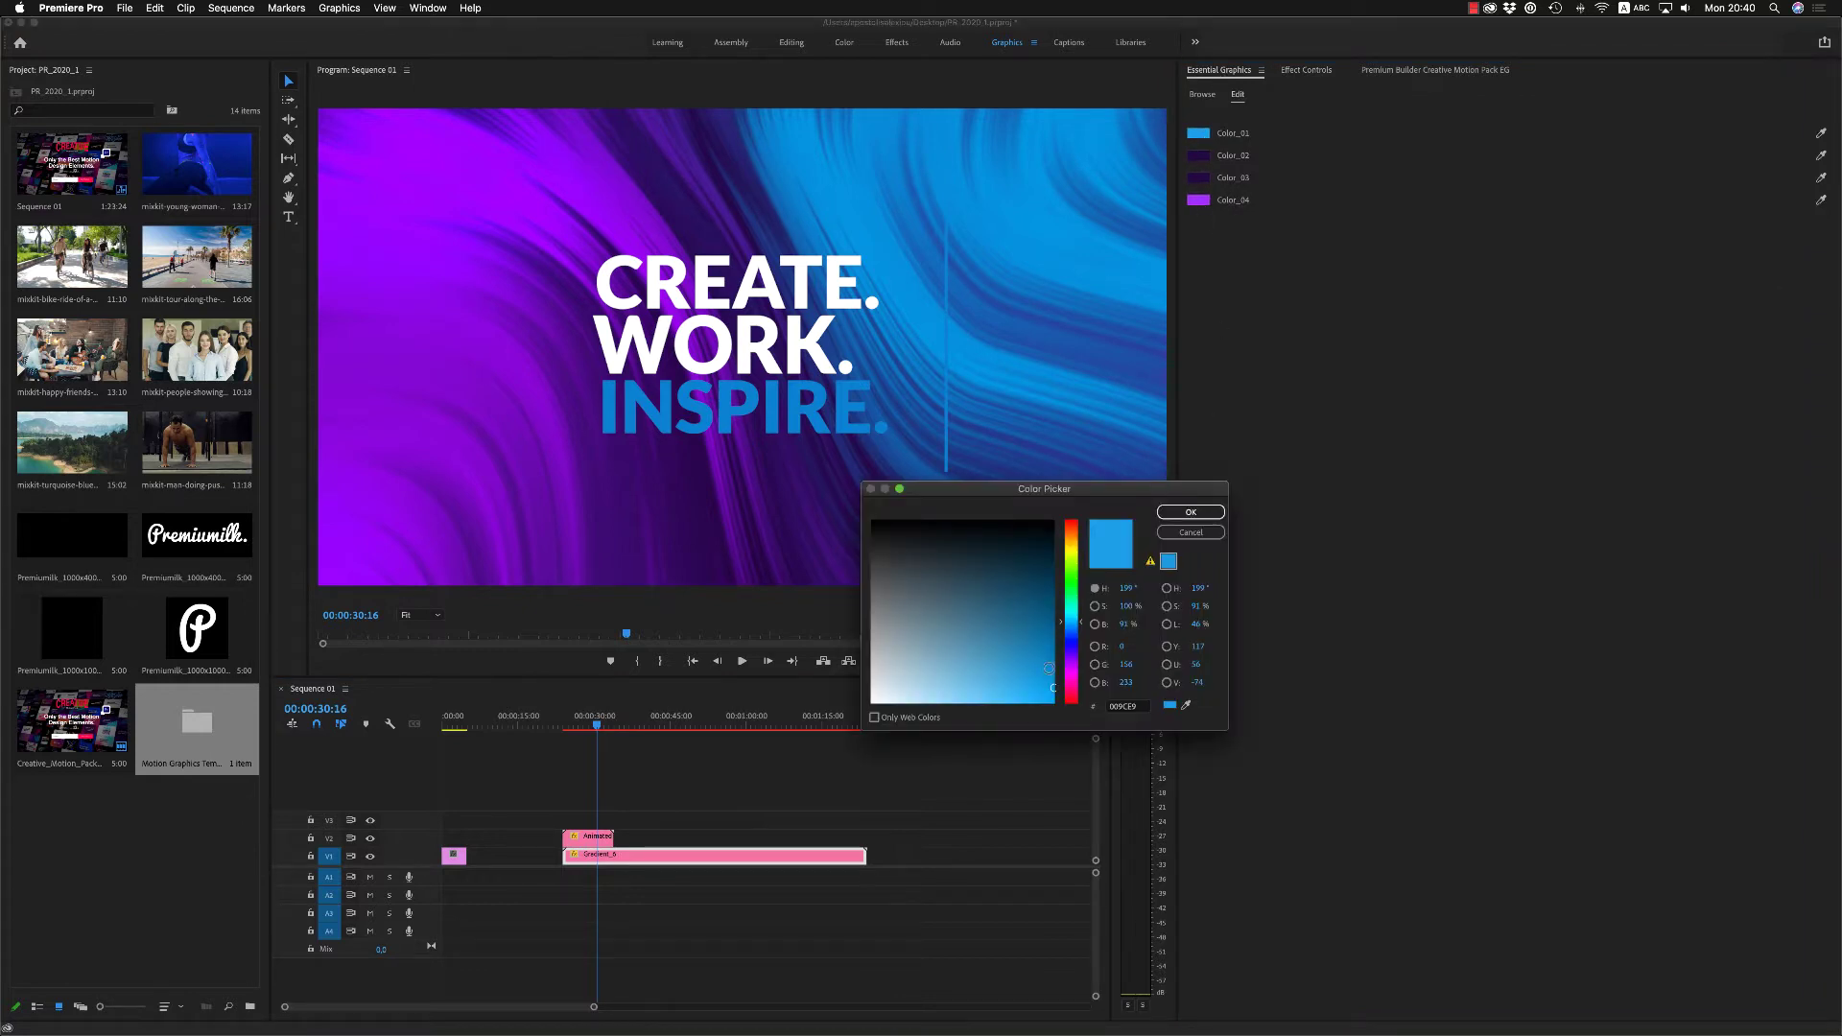
pyautogui.click(1075, 612)
pyautogui.click(1190, 513)
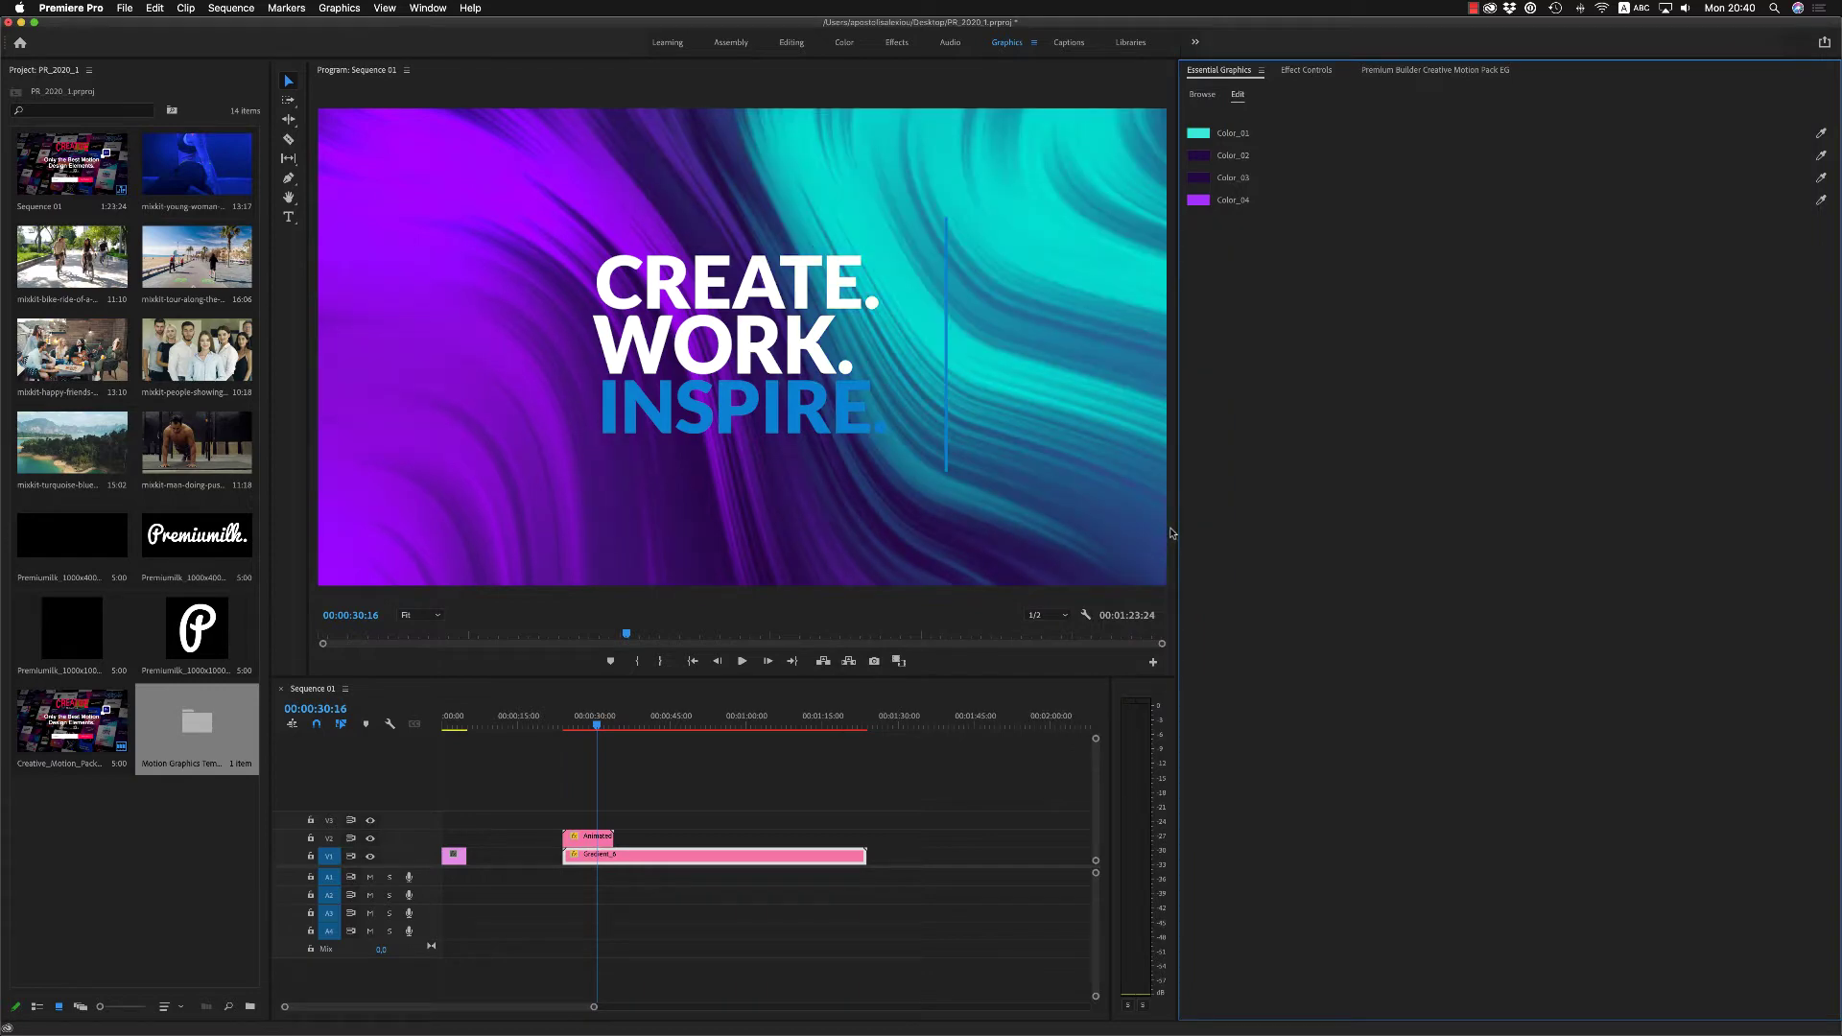
pyautogui.press('super+z')
# Step: Show the Backgrounds Gradients category and play the gradient background past the end of the text clip to 00:00:36:12
pyautogui.click(1450, 76)
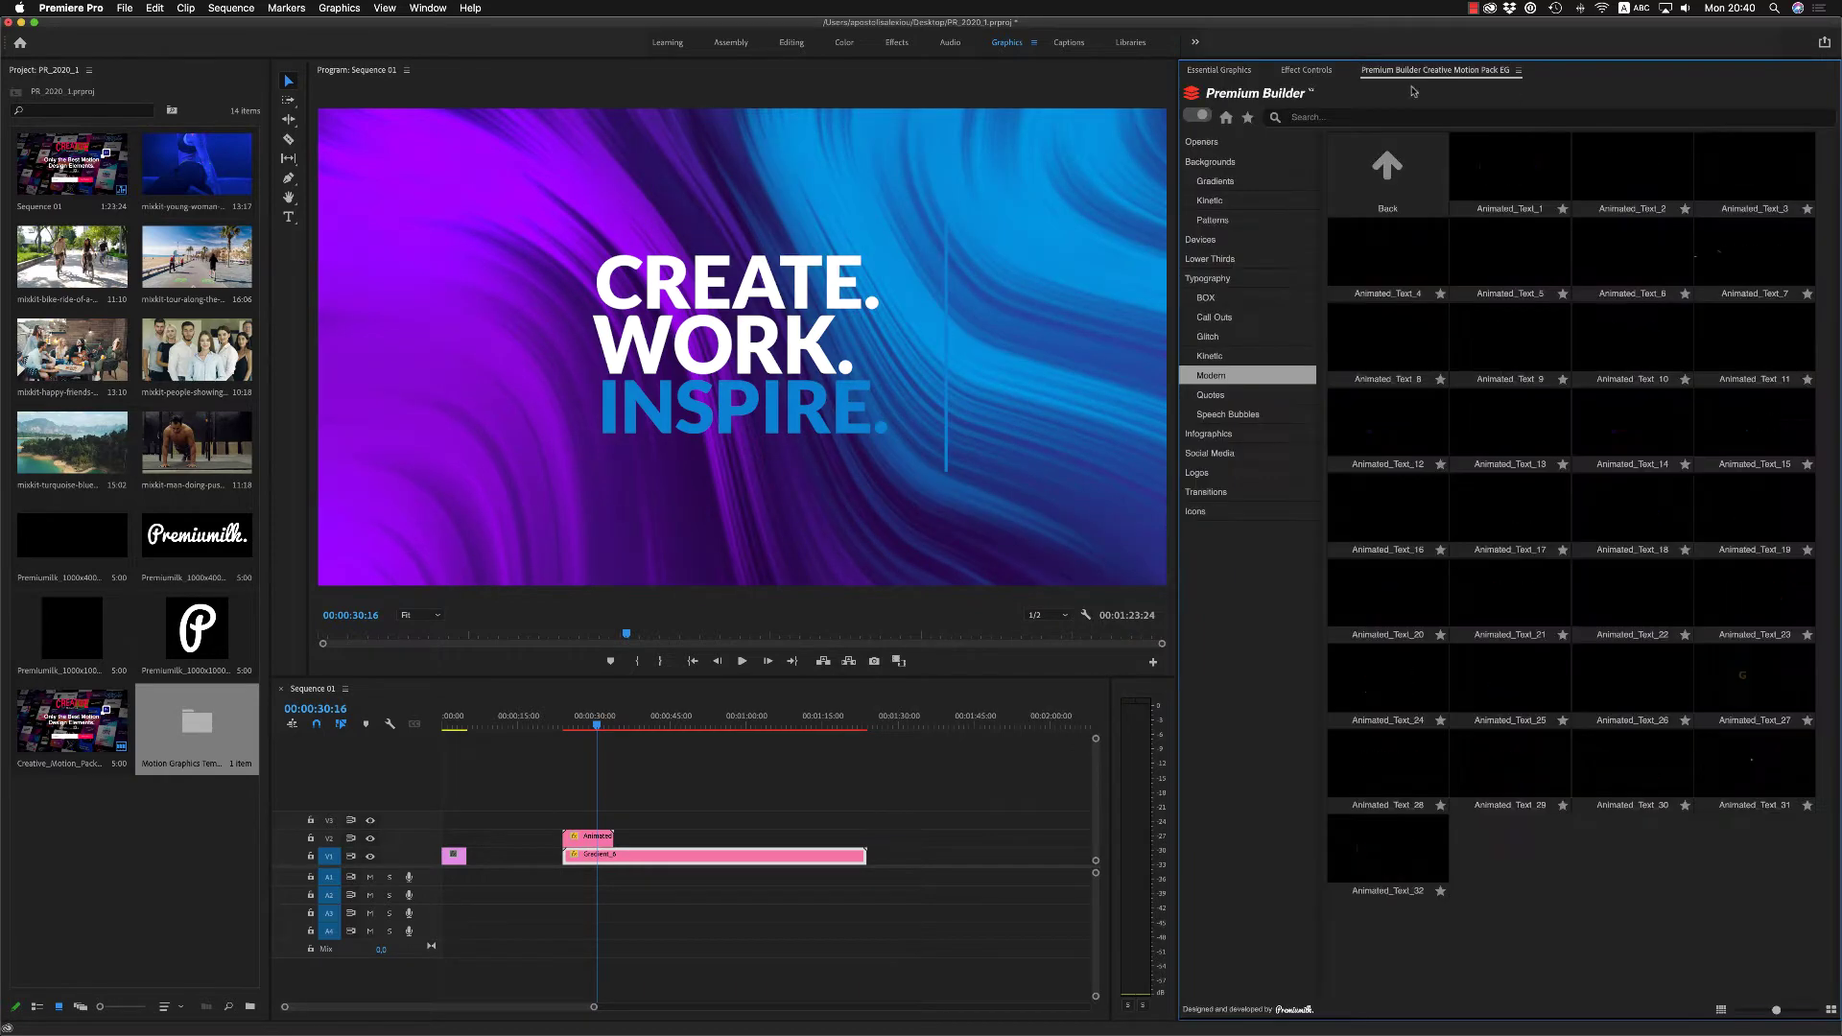
pyautogui.click(1216, 181)
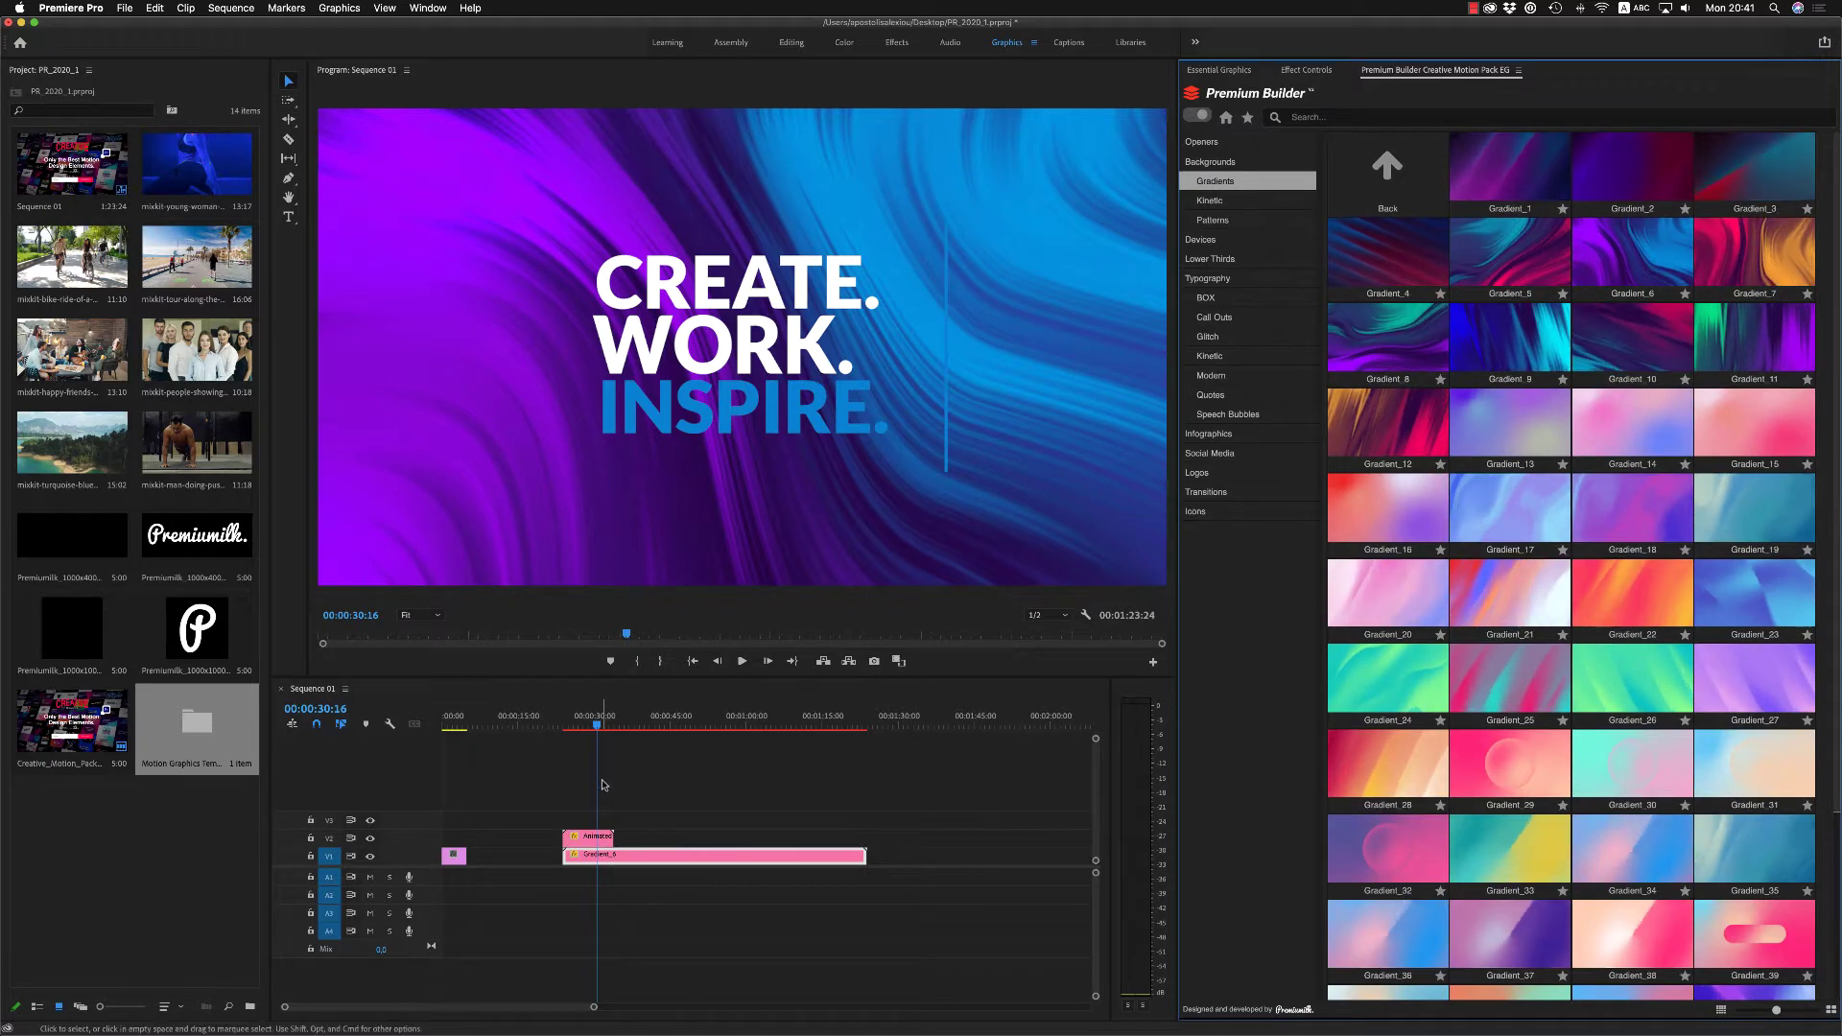
pyautogui.moveTo(619, 721); pyautogui.dragTo(682, 713)
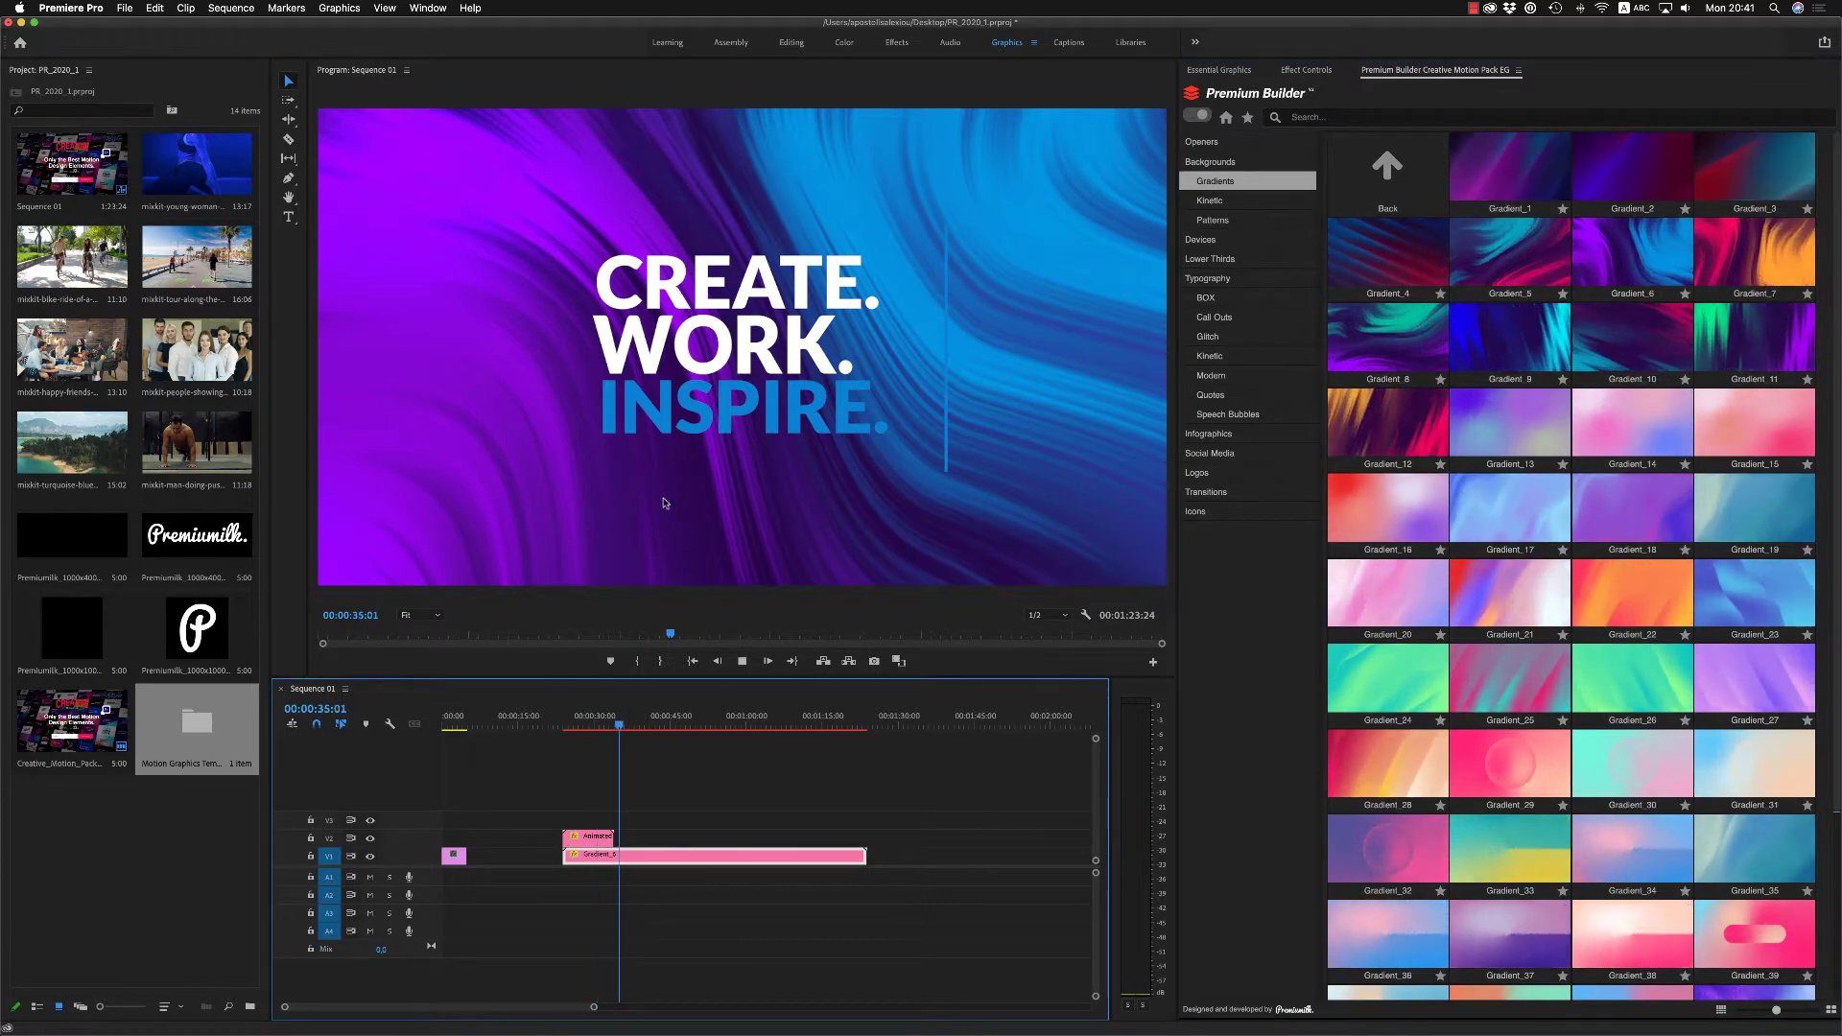
pyautogui.press('space')
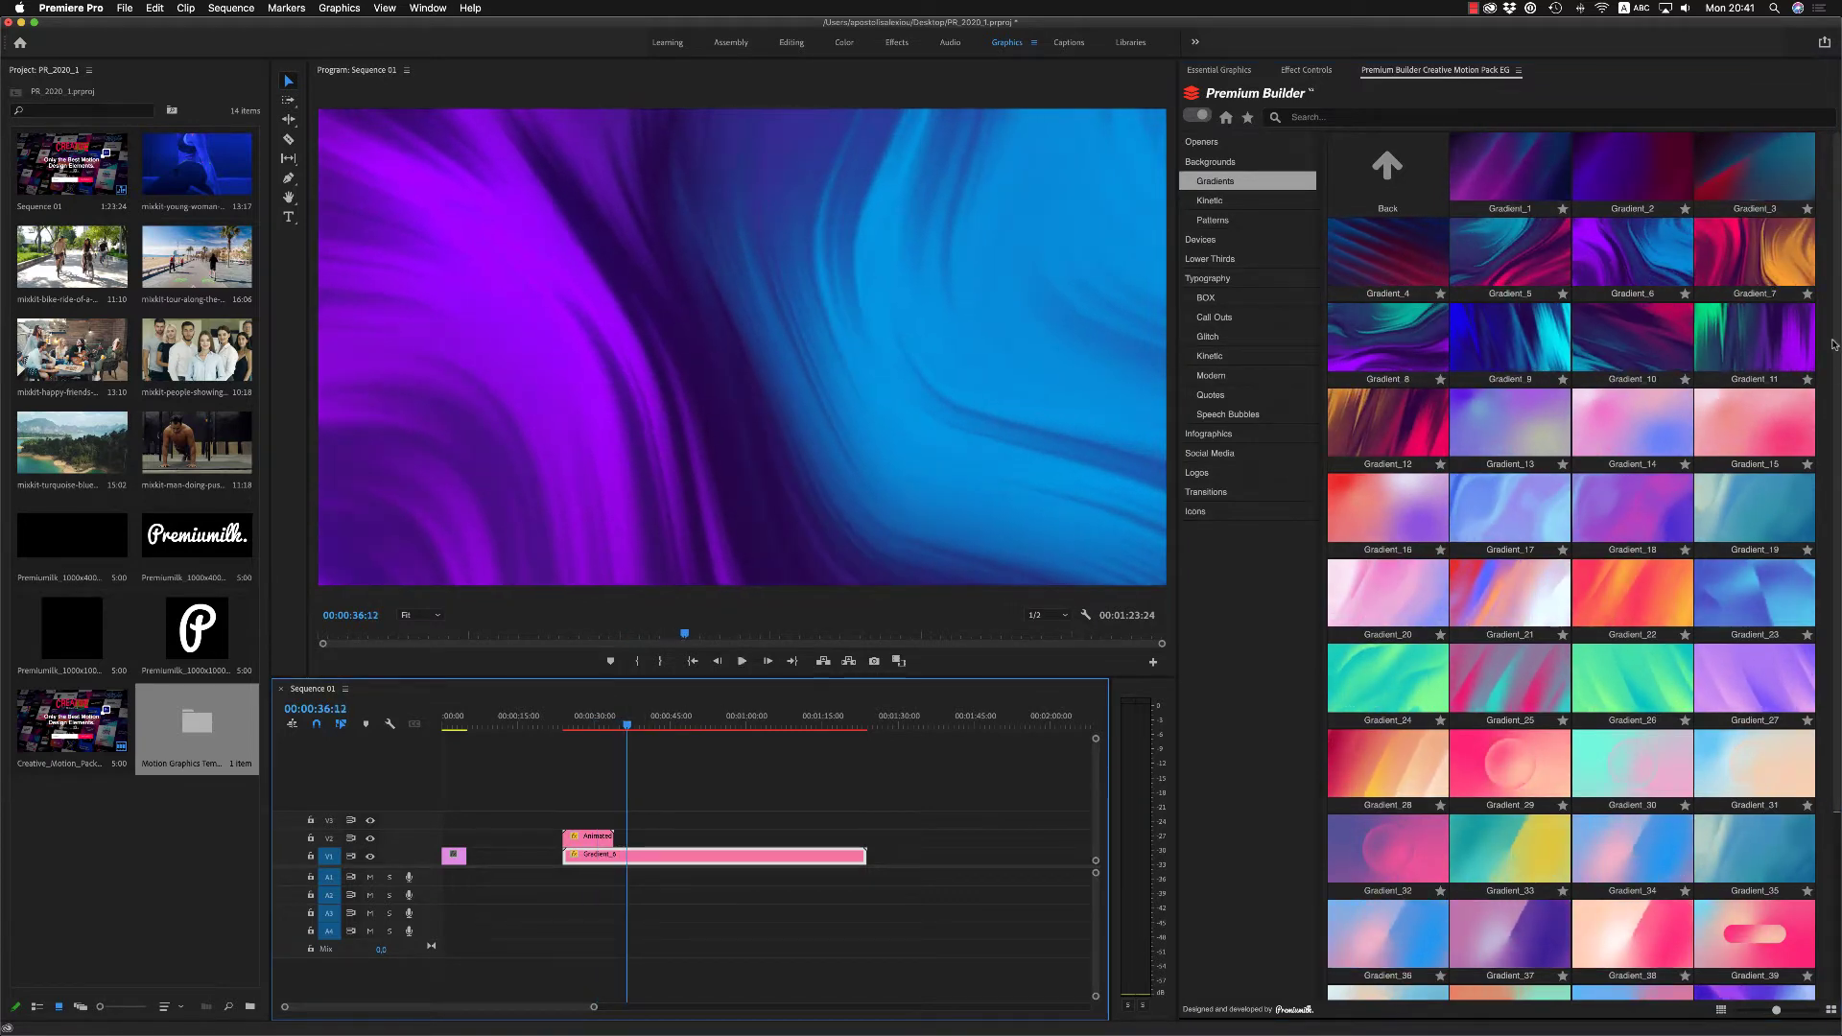
# Step: Delete the Gradient_6 clip and insert the Gradient_25 background at 00:00:36:12 on track V1
pyautogui.moveTo(1836, 496); pyautogui.dragTo(1834, 622)
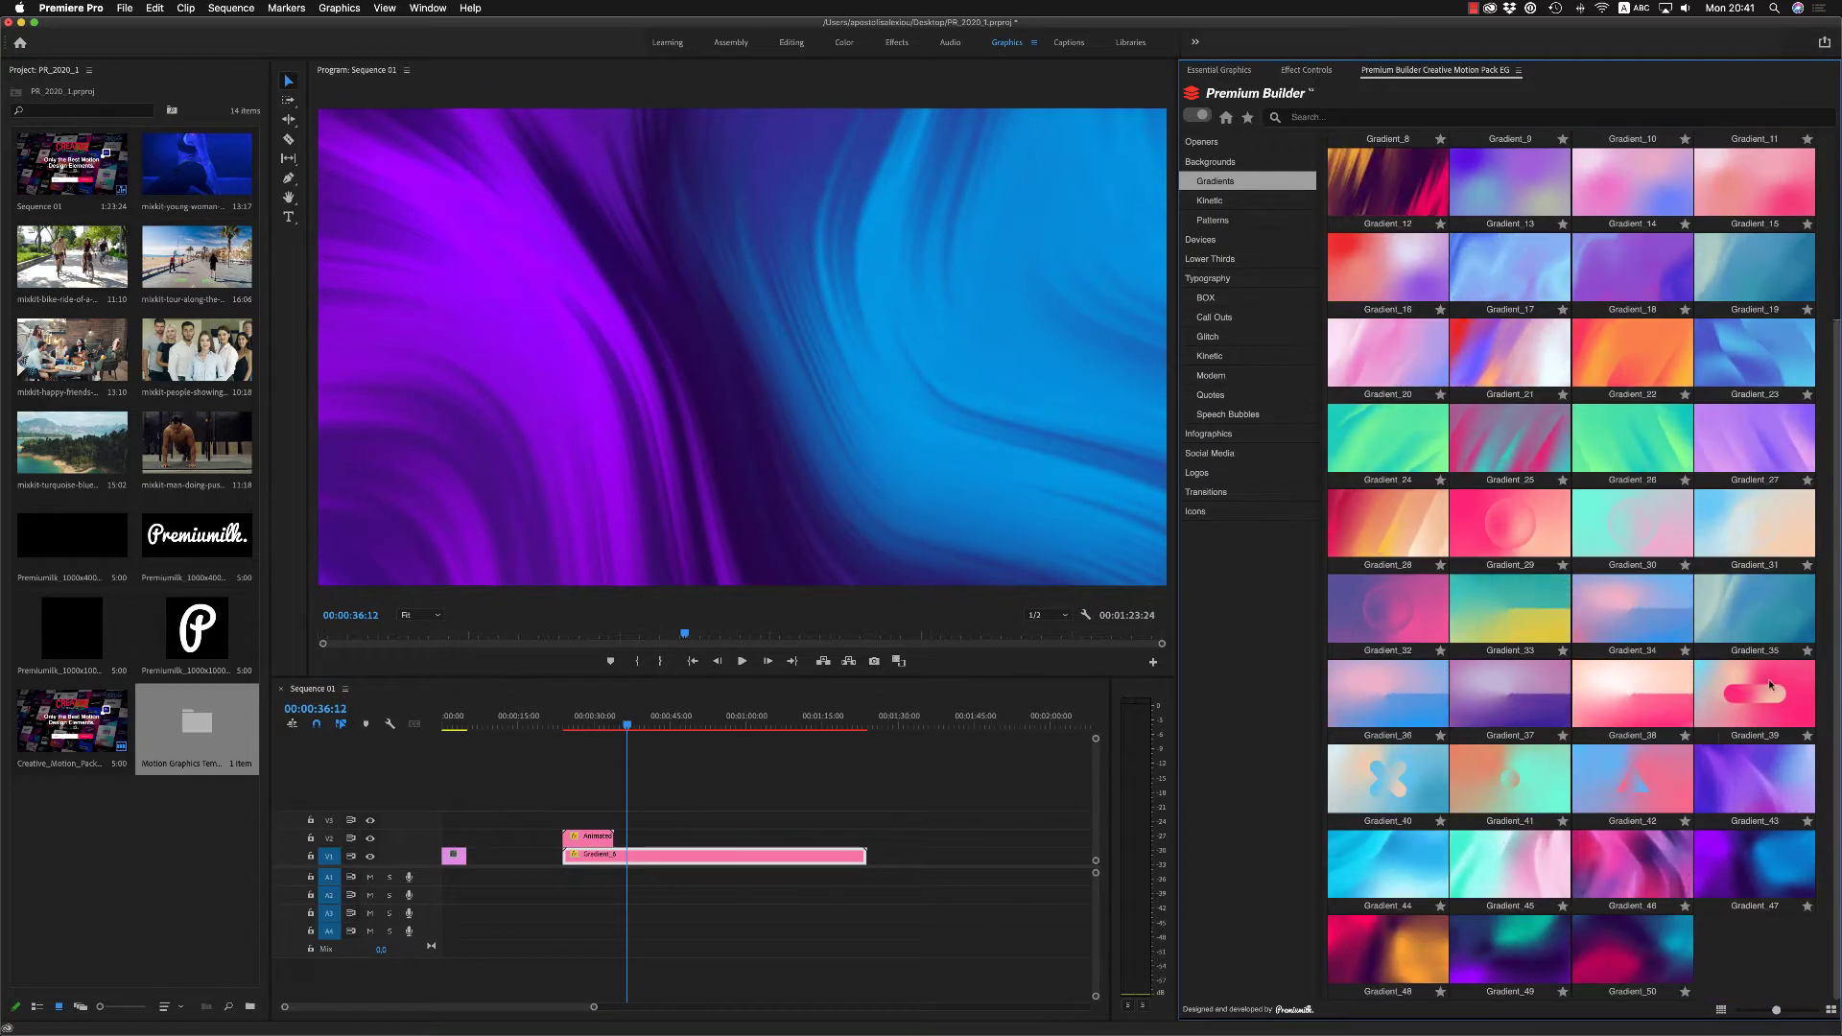
pyautogui.click(678, 857)
pyautogui.press('Delete')
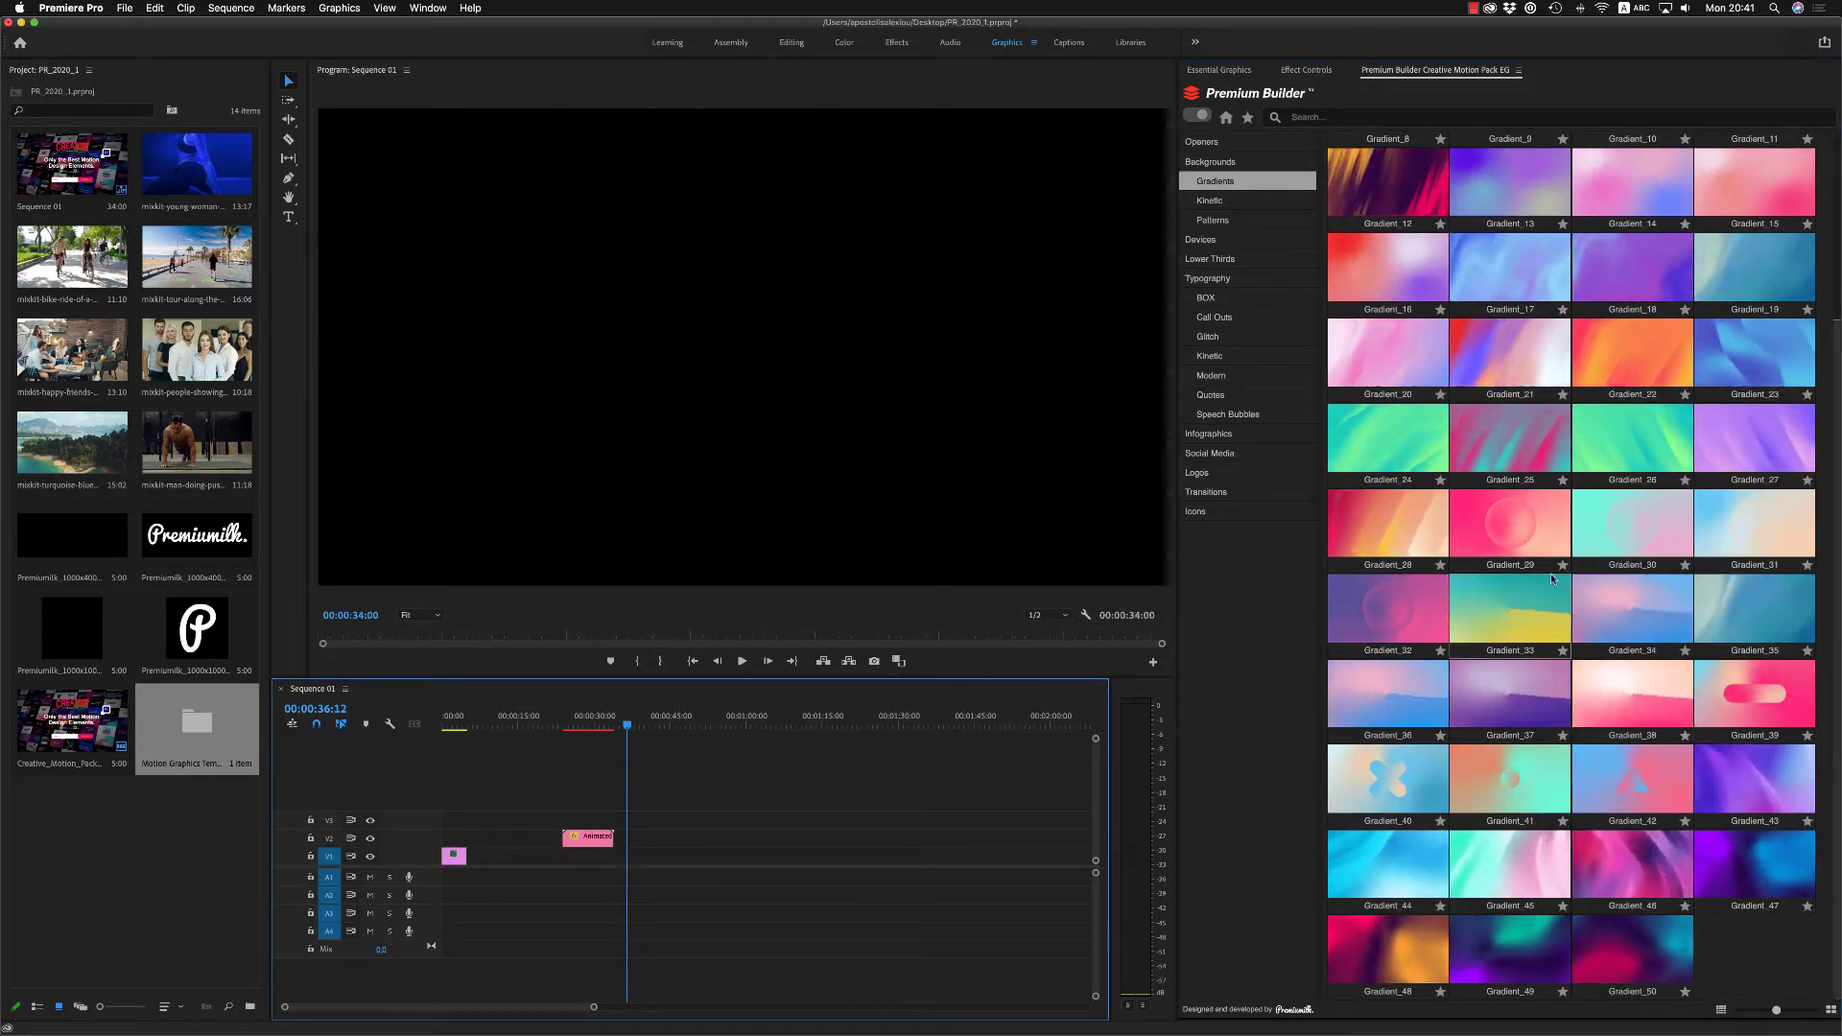
pyautogui.click(1509, 445)
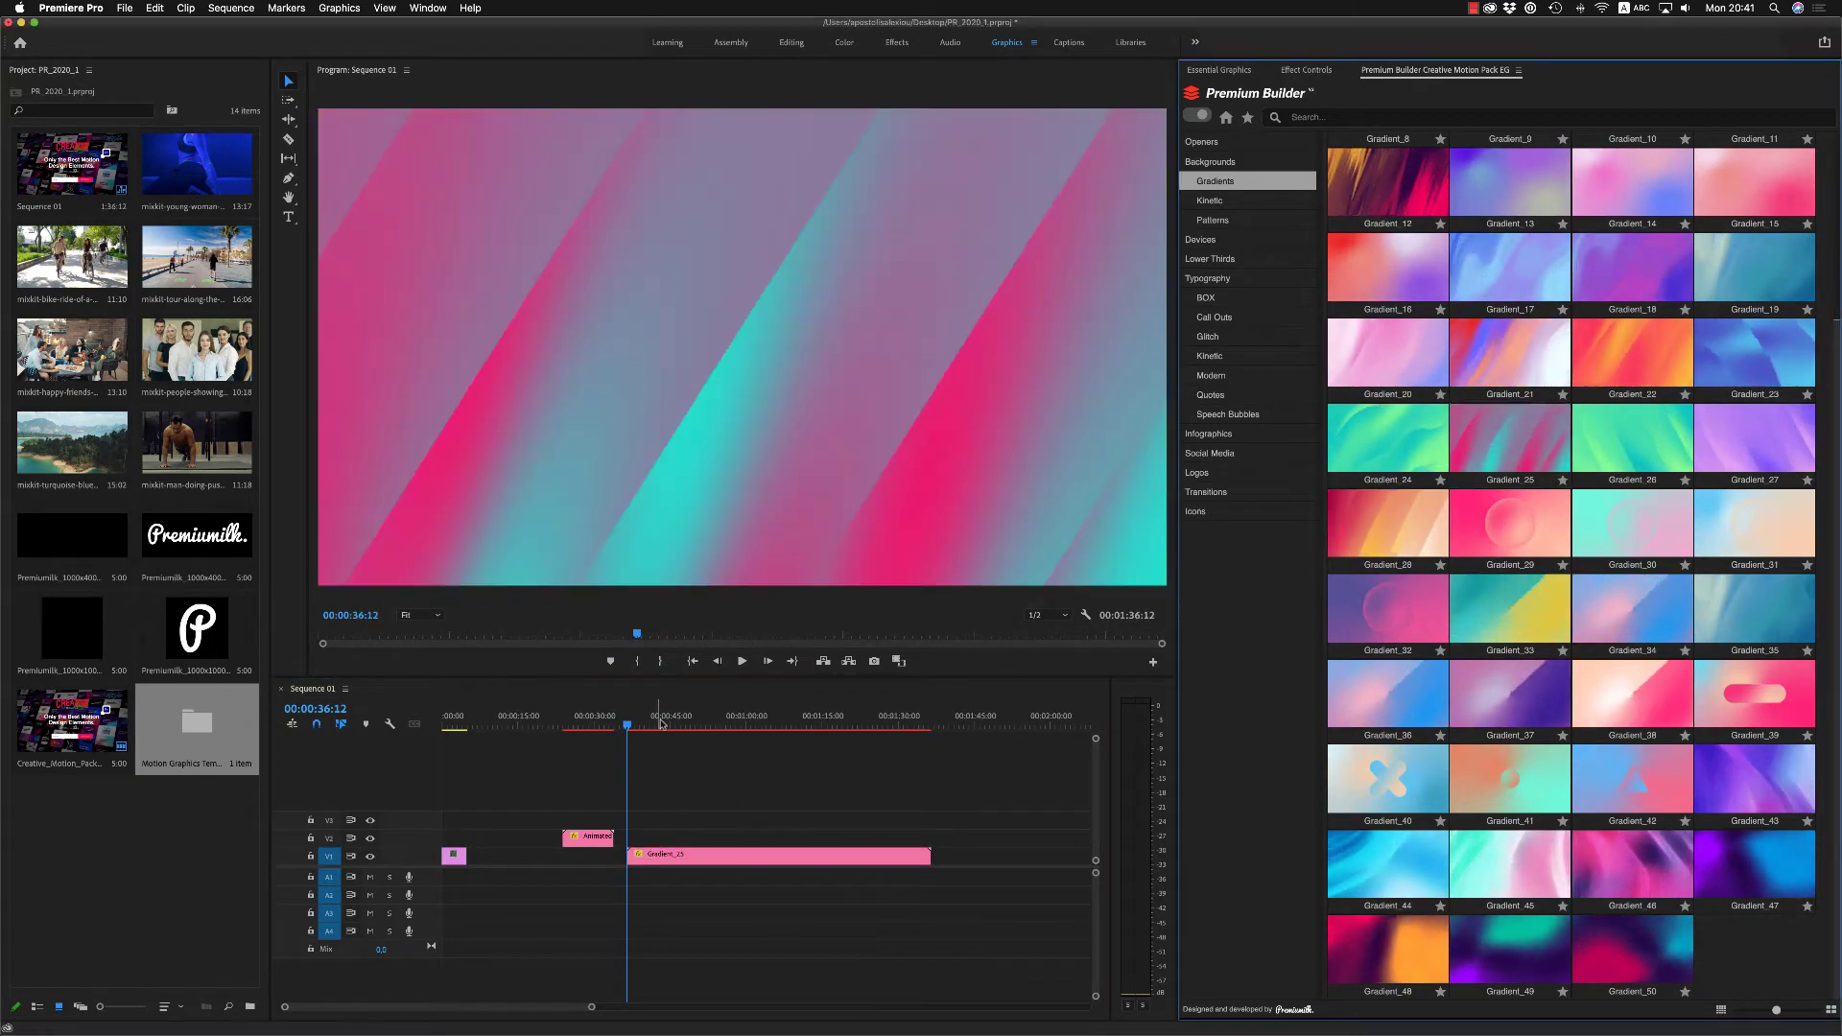
# Step: Move the playhead to 00:00:49:13 and delete the Animated_Text_12 clip from track V2
pyautogui.click(692, 723)
pyautogui.click(603, 840)
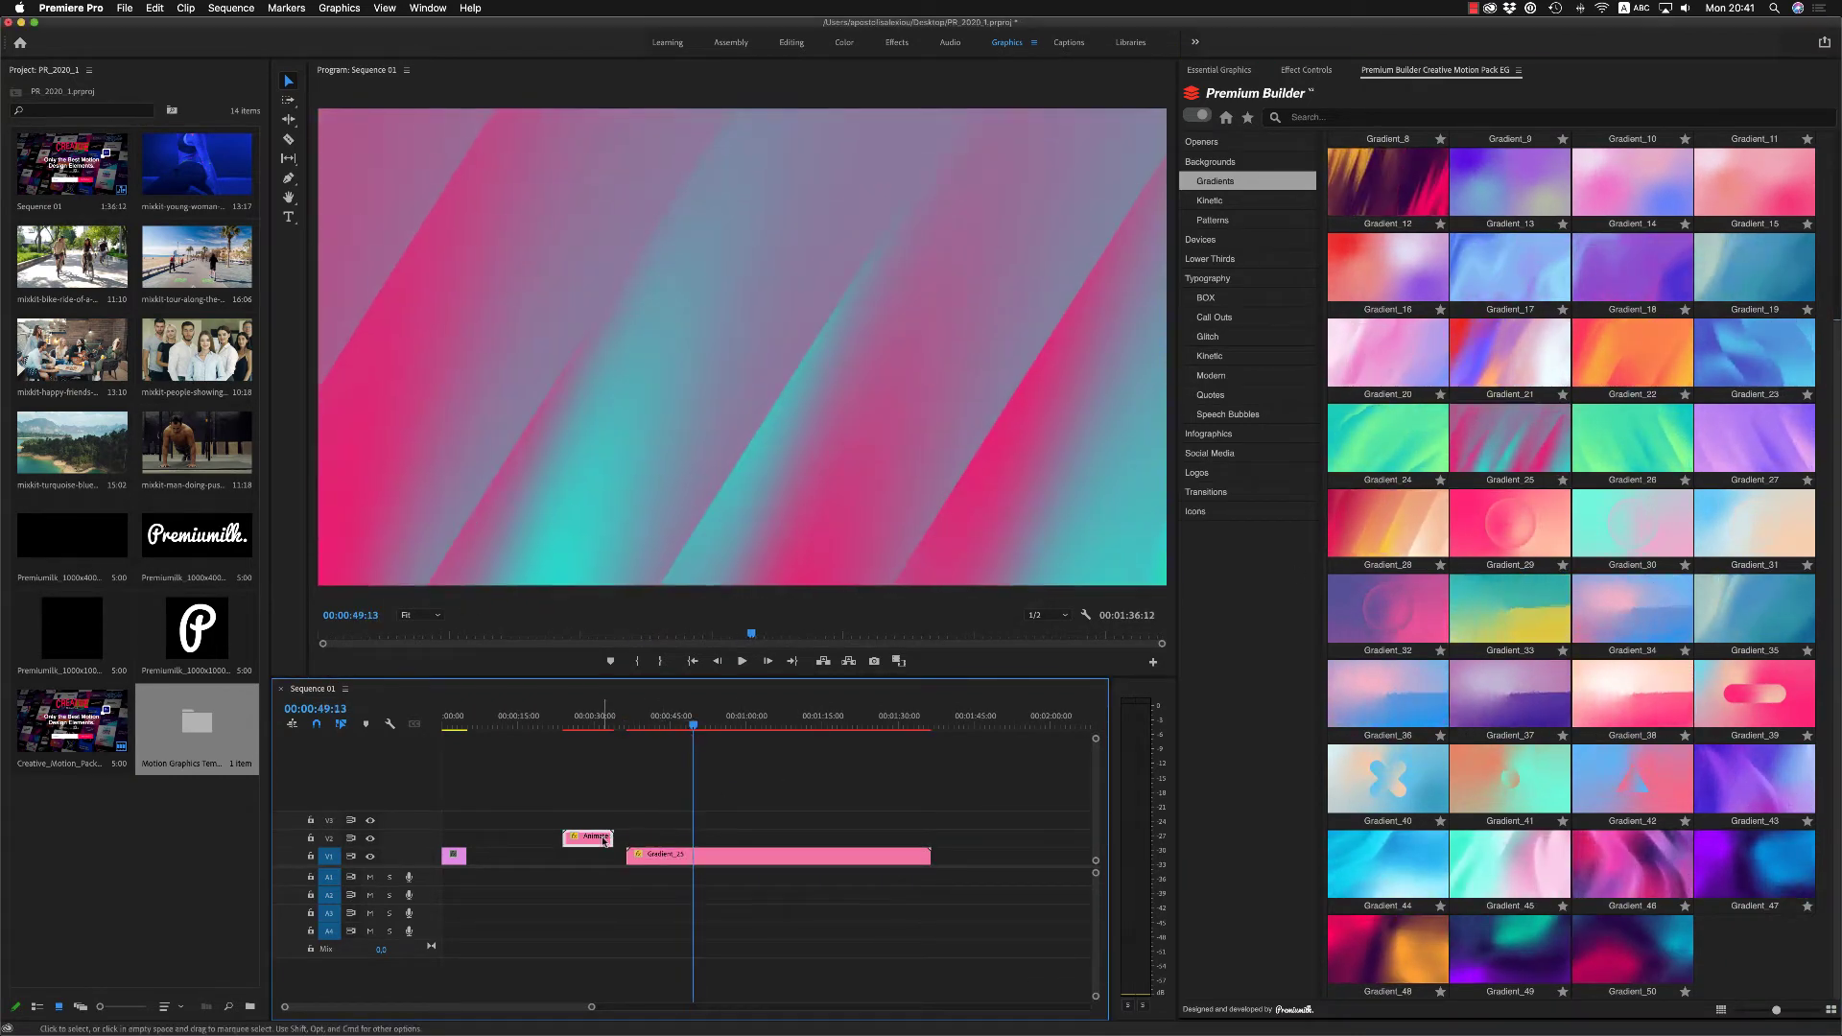
pyautogui.press('Delete')
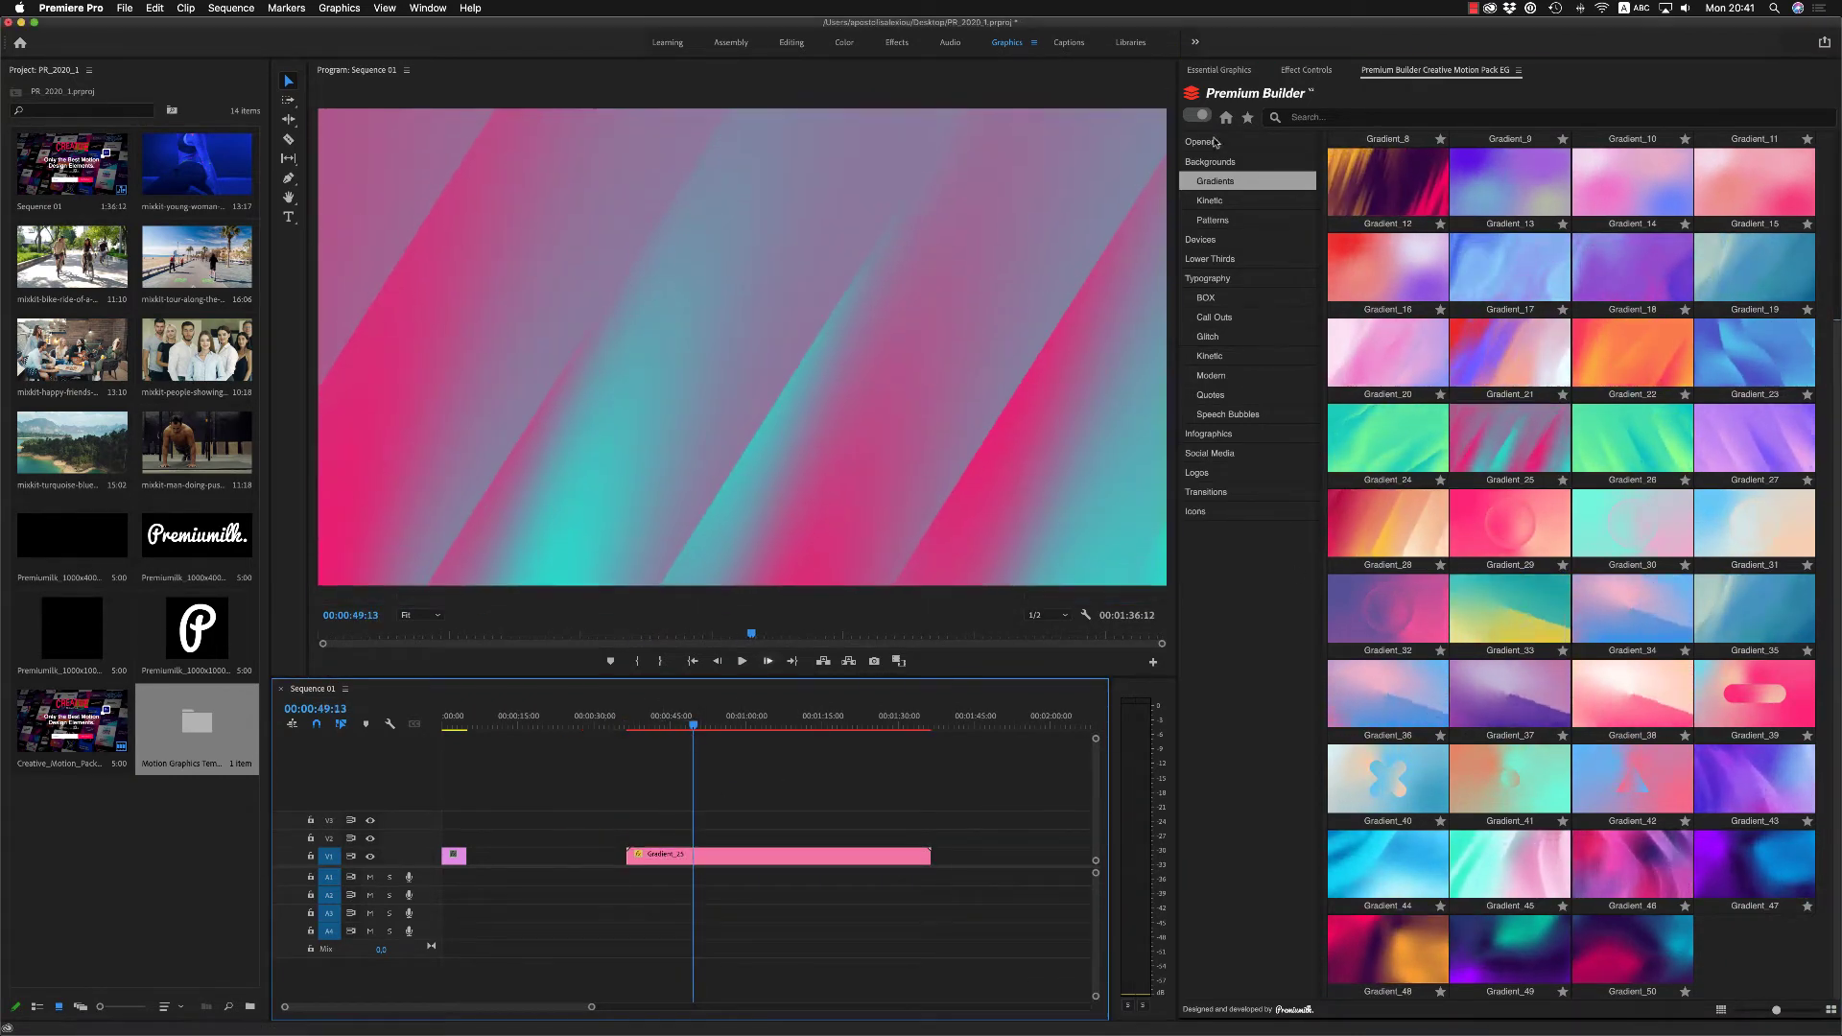
# Step: Try inserting Kinetic_Typo_21 from the Kinetic typography category at 00:00:49:13, and undo the insertion
pyautogui.click(1206, 297)
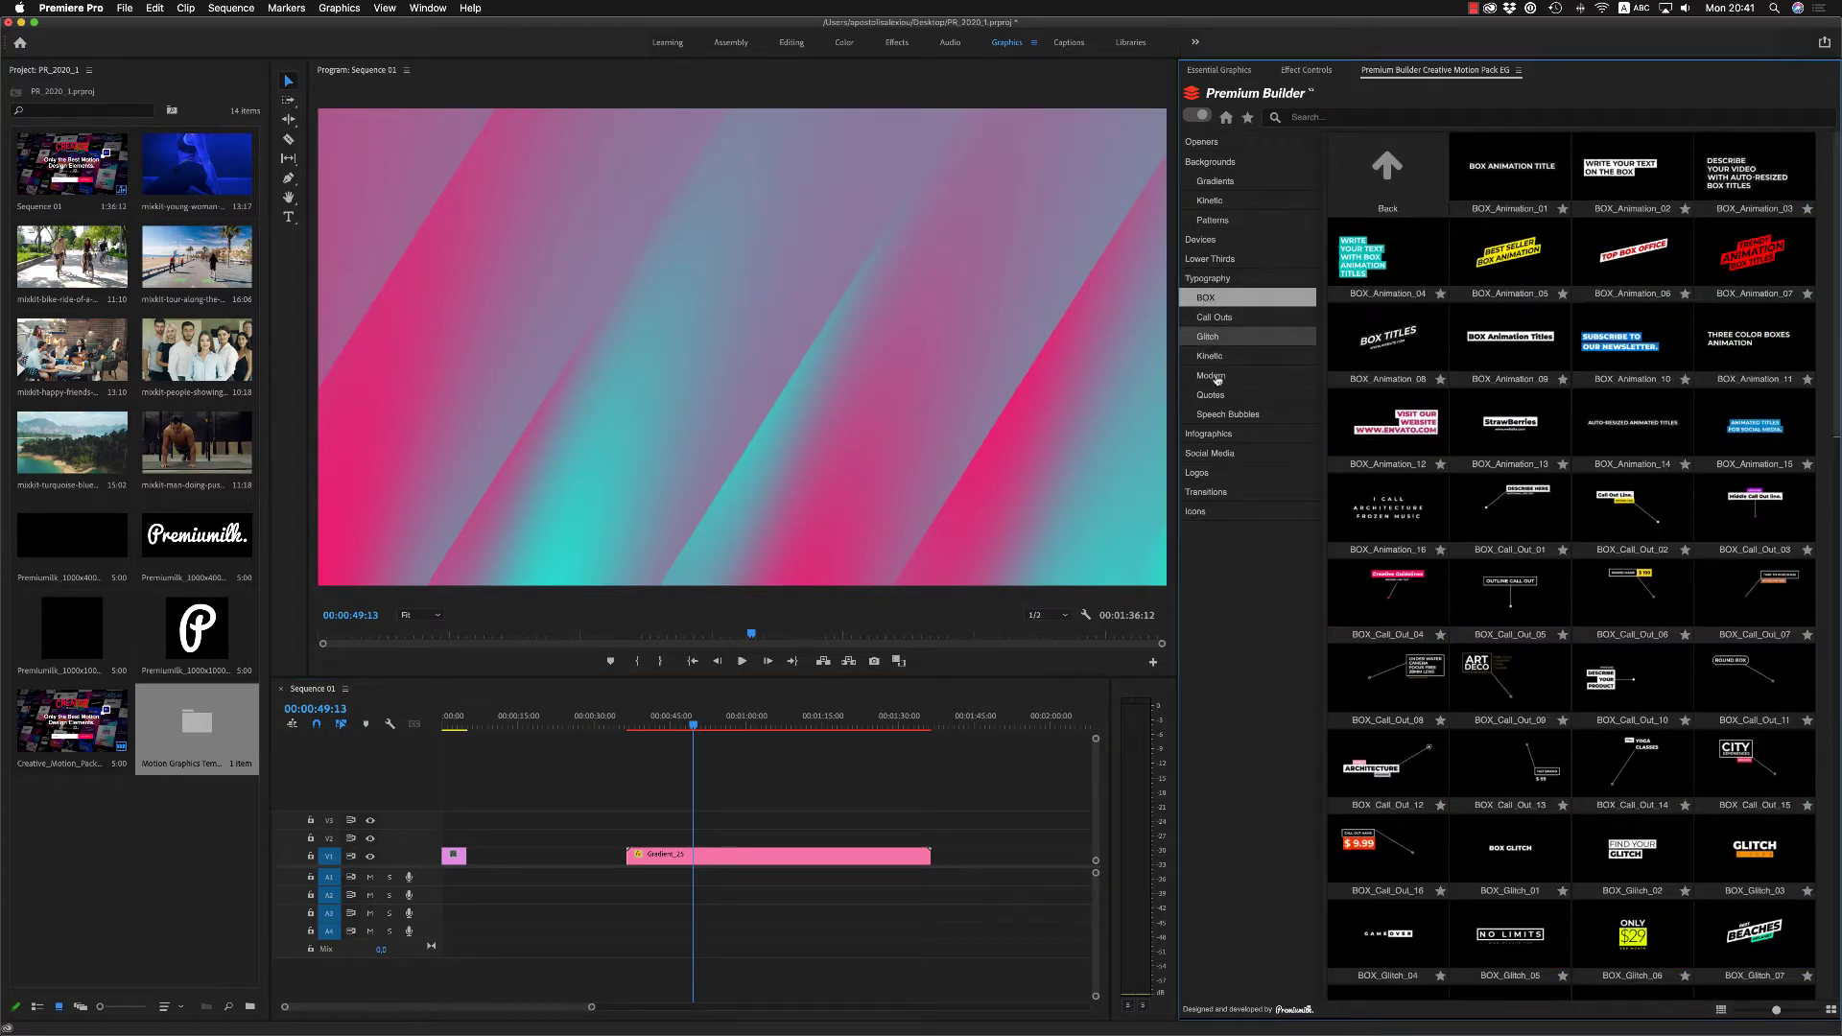
pyautogui.click(1209, 356)
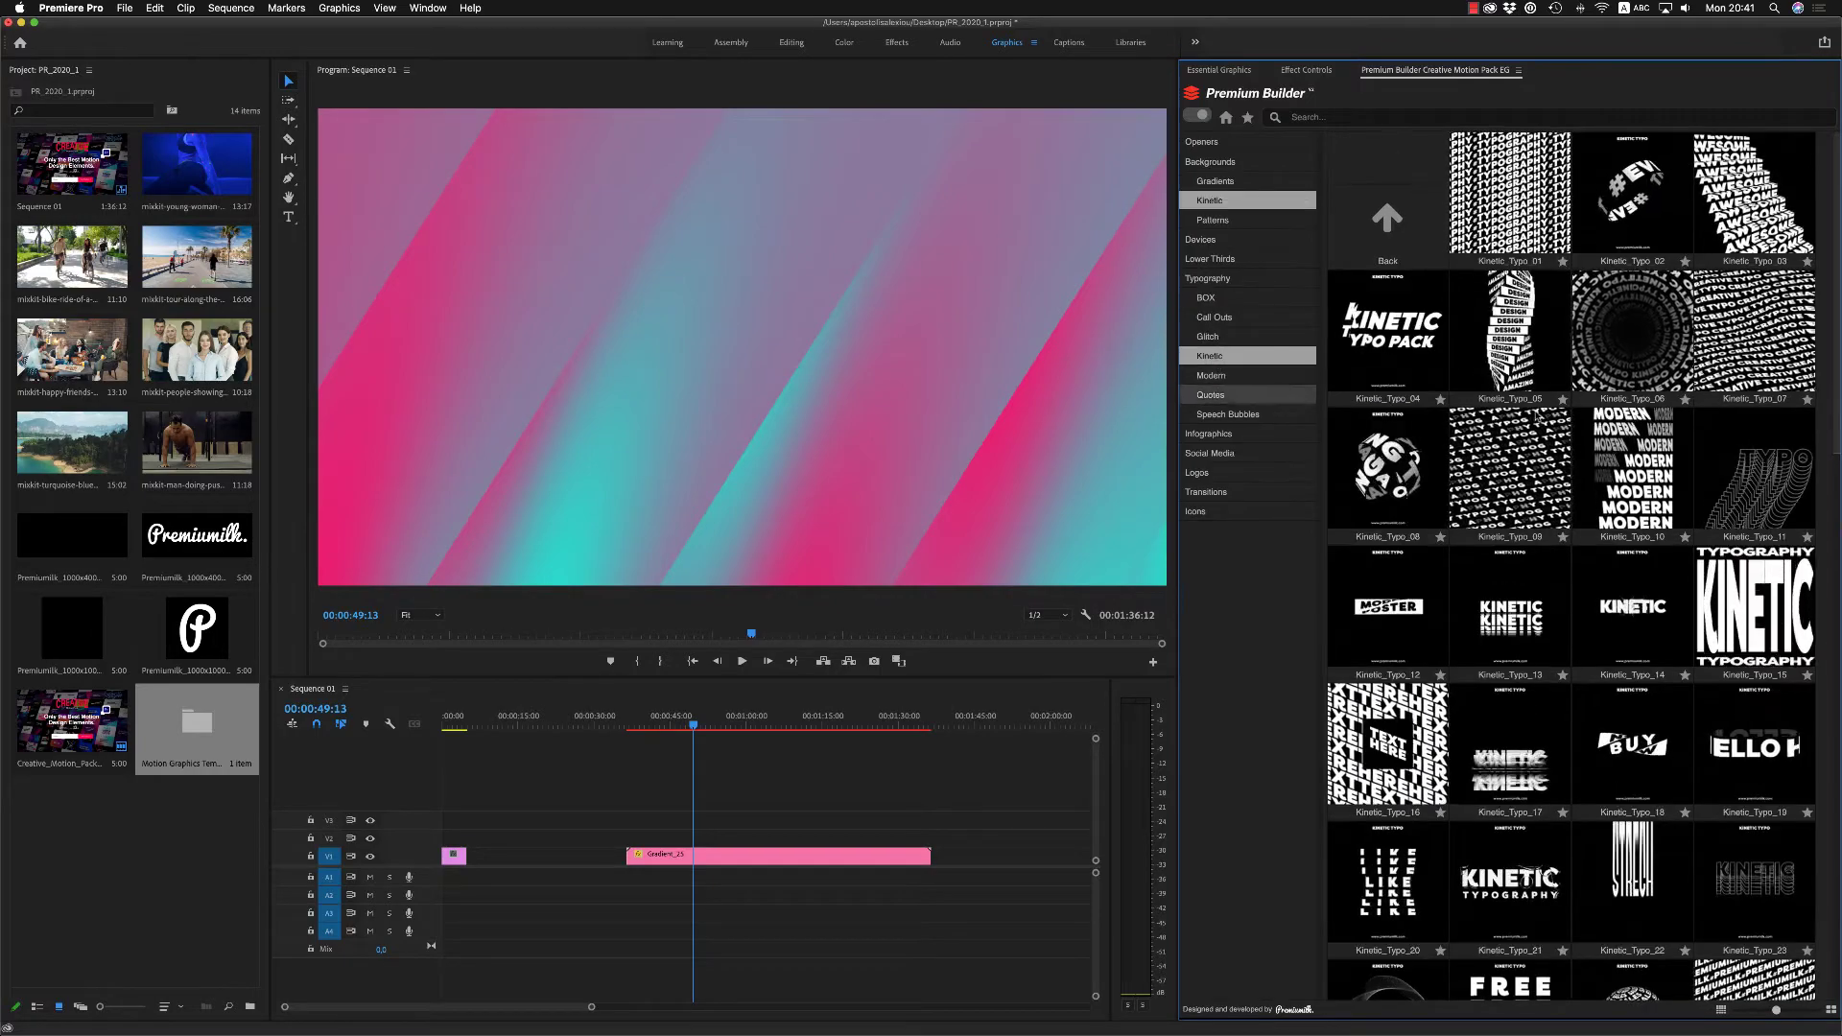
pyautogui.scroll(-4, 1836, 428)
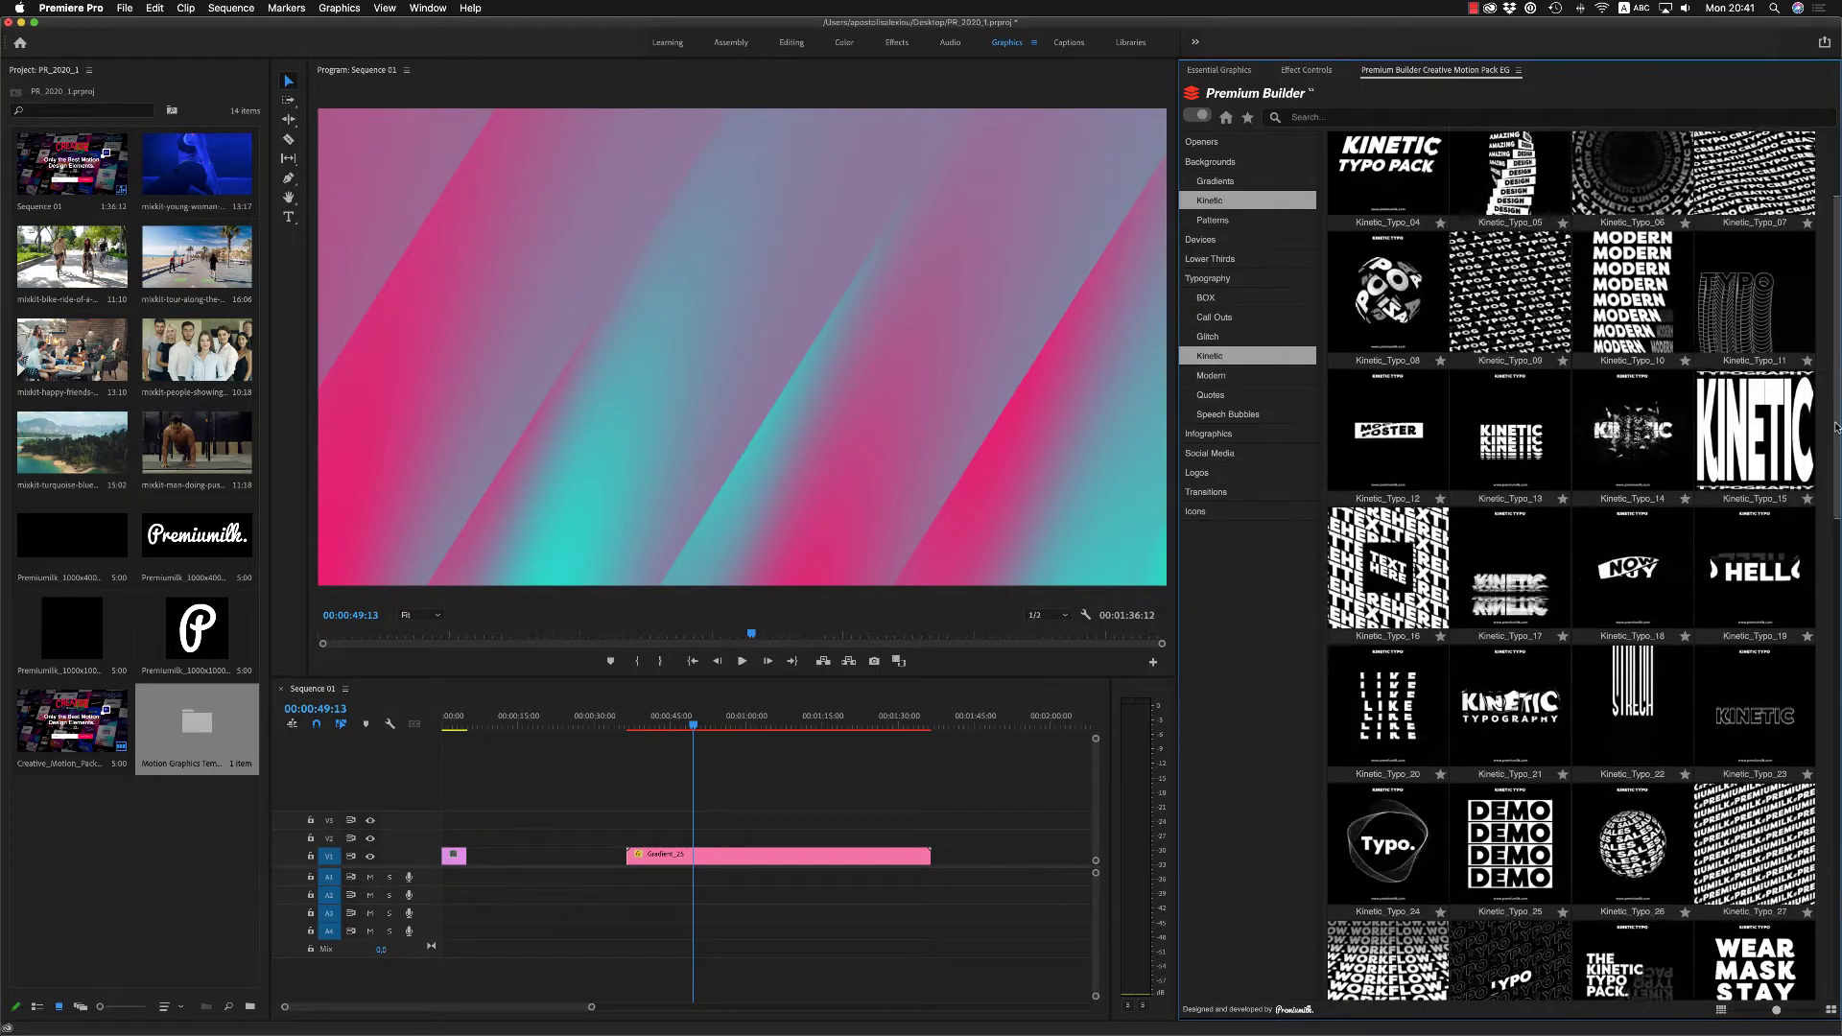
pyautogui.click(1542, 715)
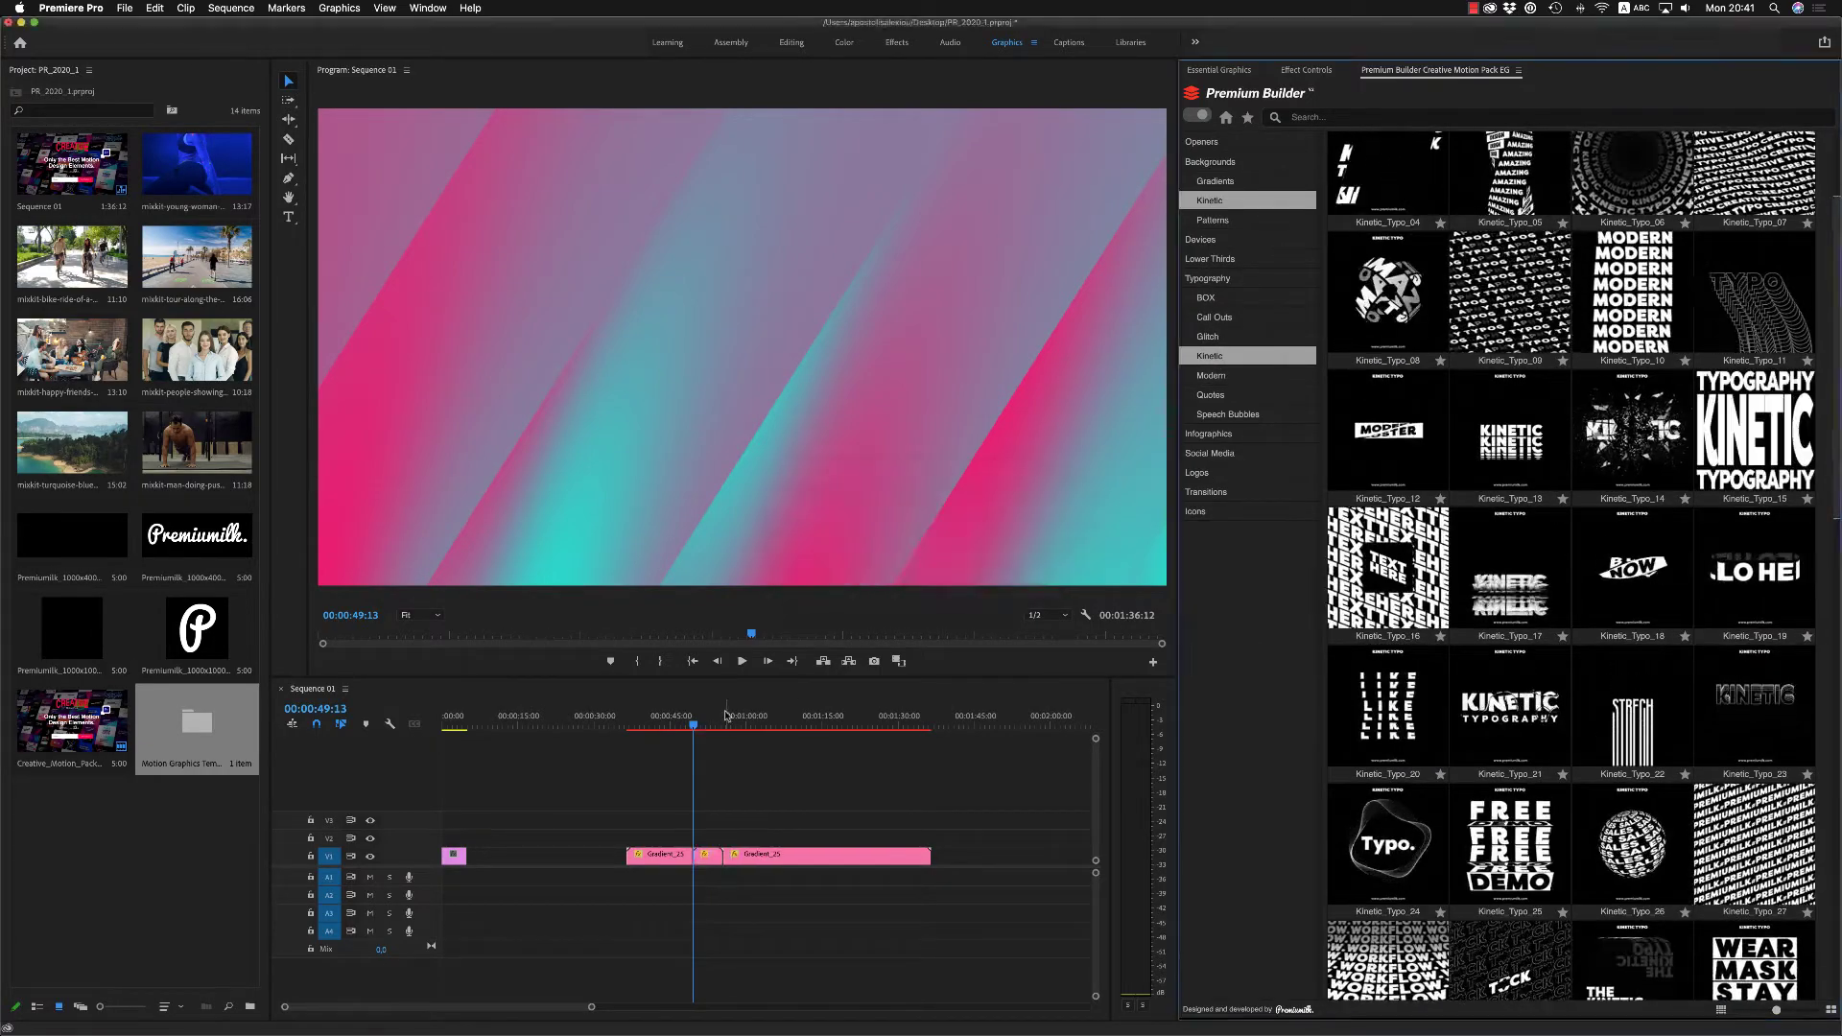
pyautogui.press('super+z')
# Step: Lock video track V1 and insert the Kinetic_Typo_19 template from the Kinetic typography category on track V2 at 00:00:49:13
pyautogui.click(310, 857)
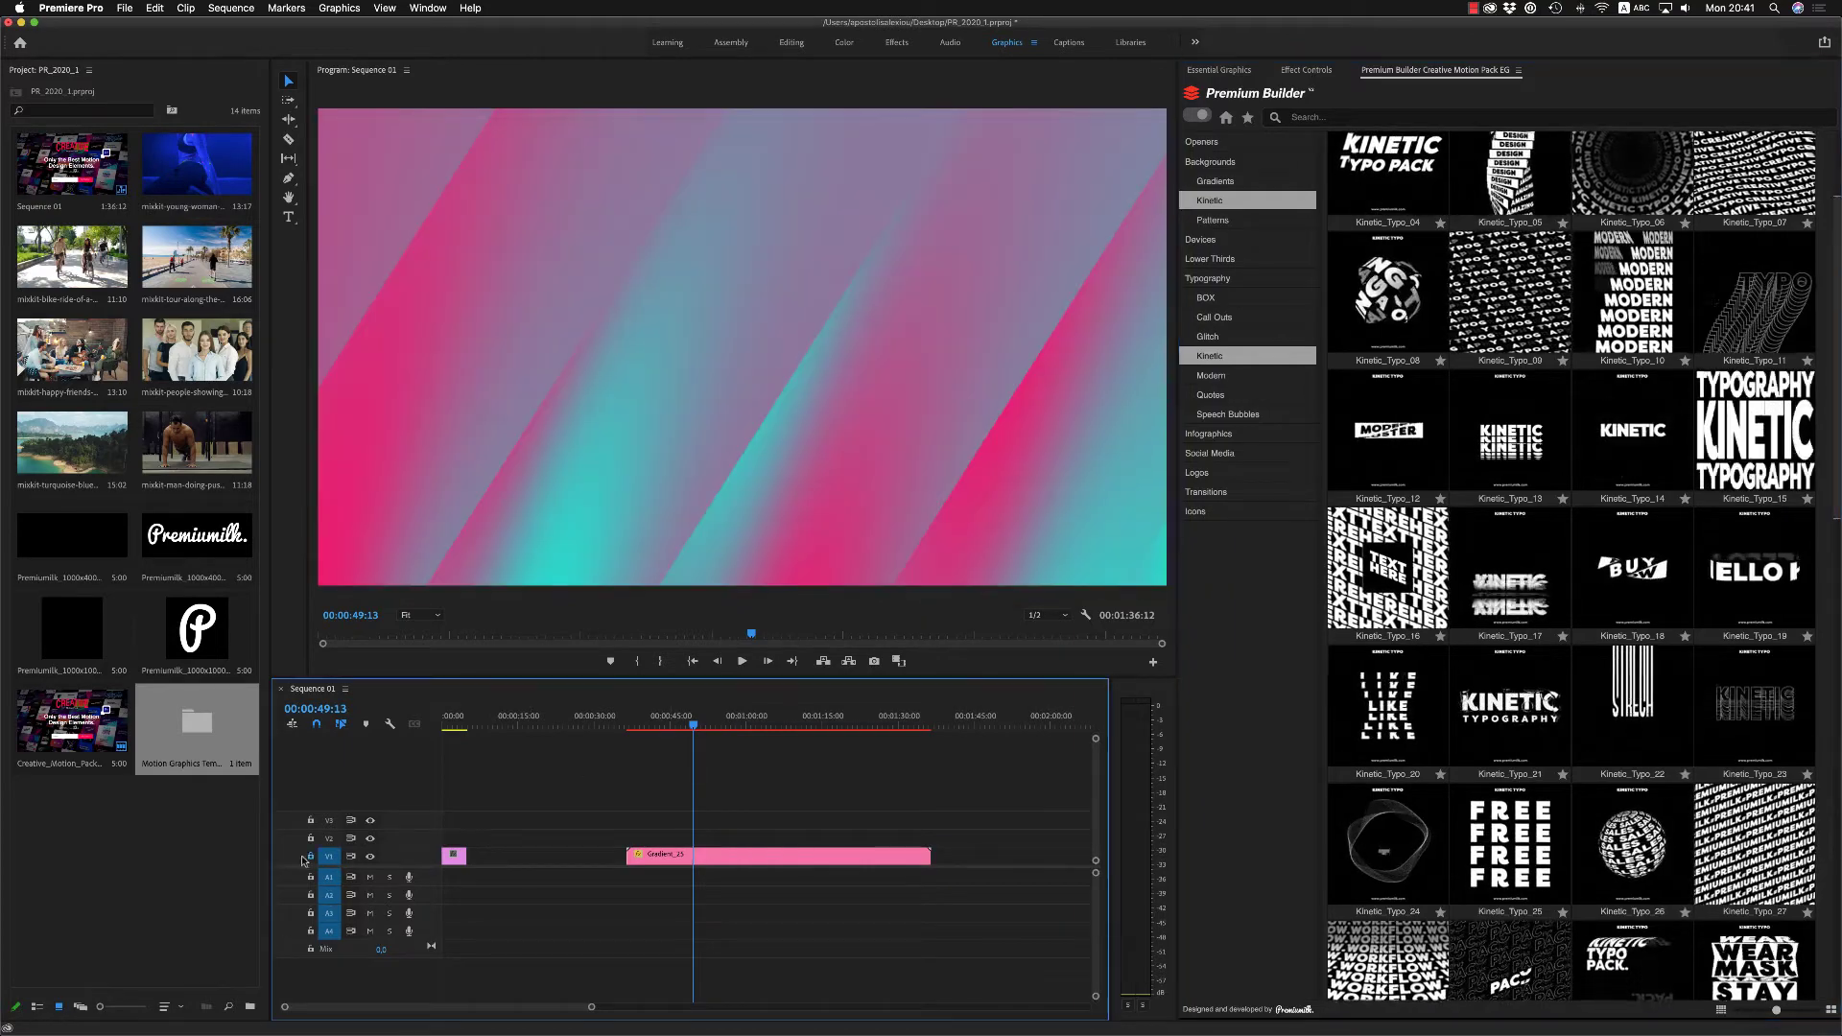
pyautogui.click(311, 857)
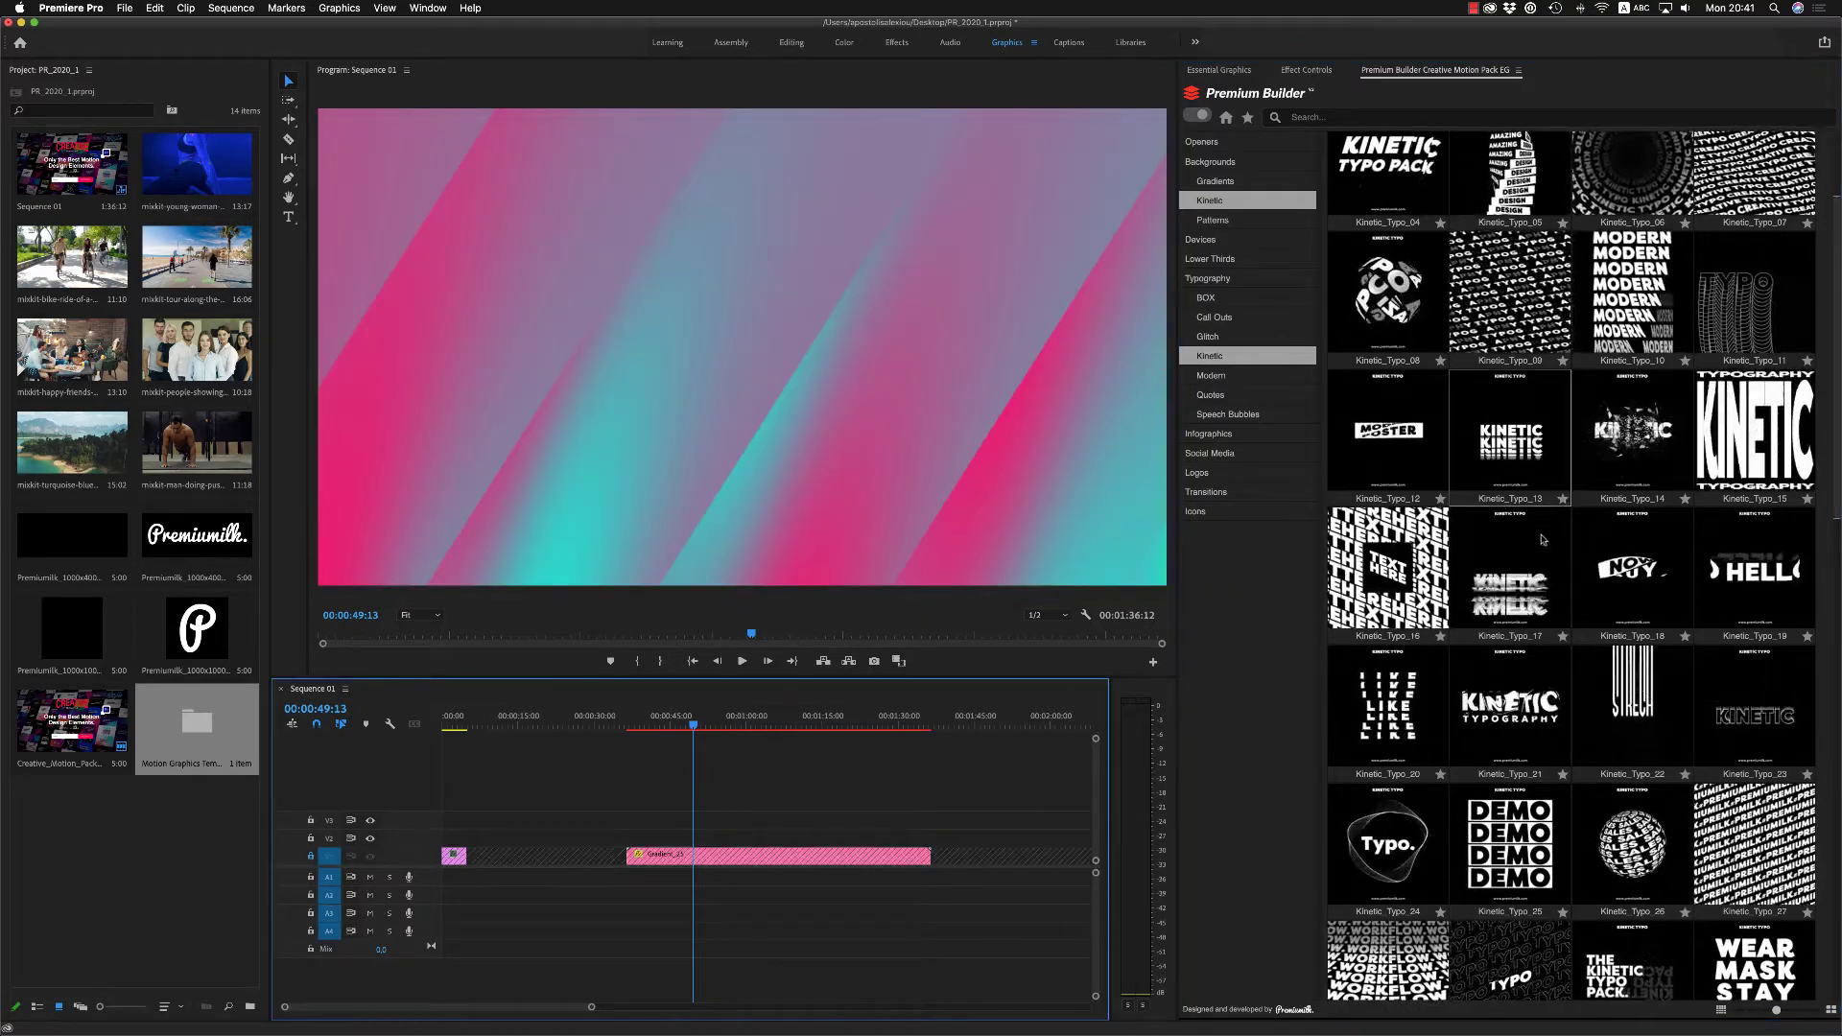
pyautogui.click(1755, 571)
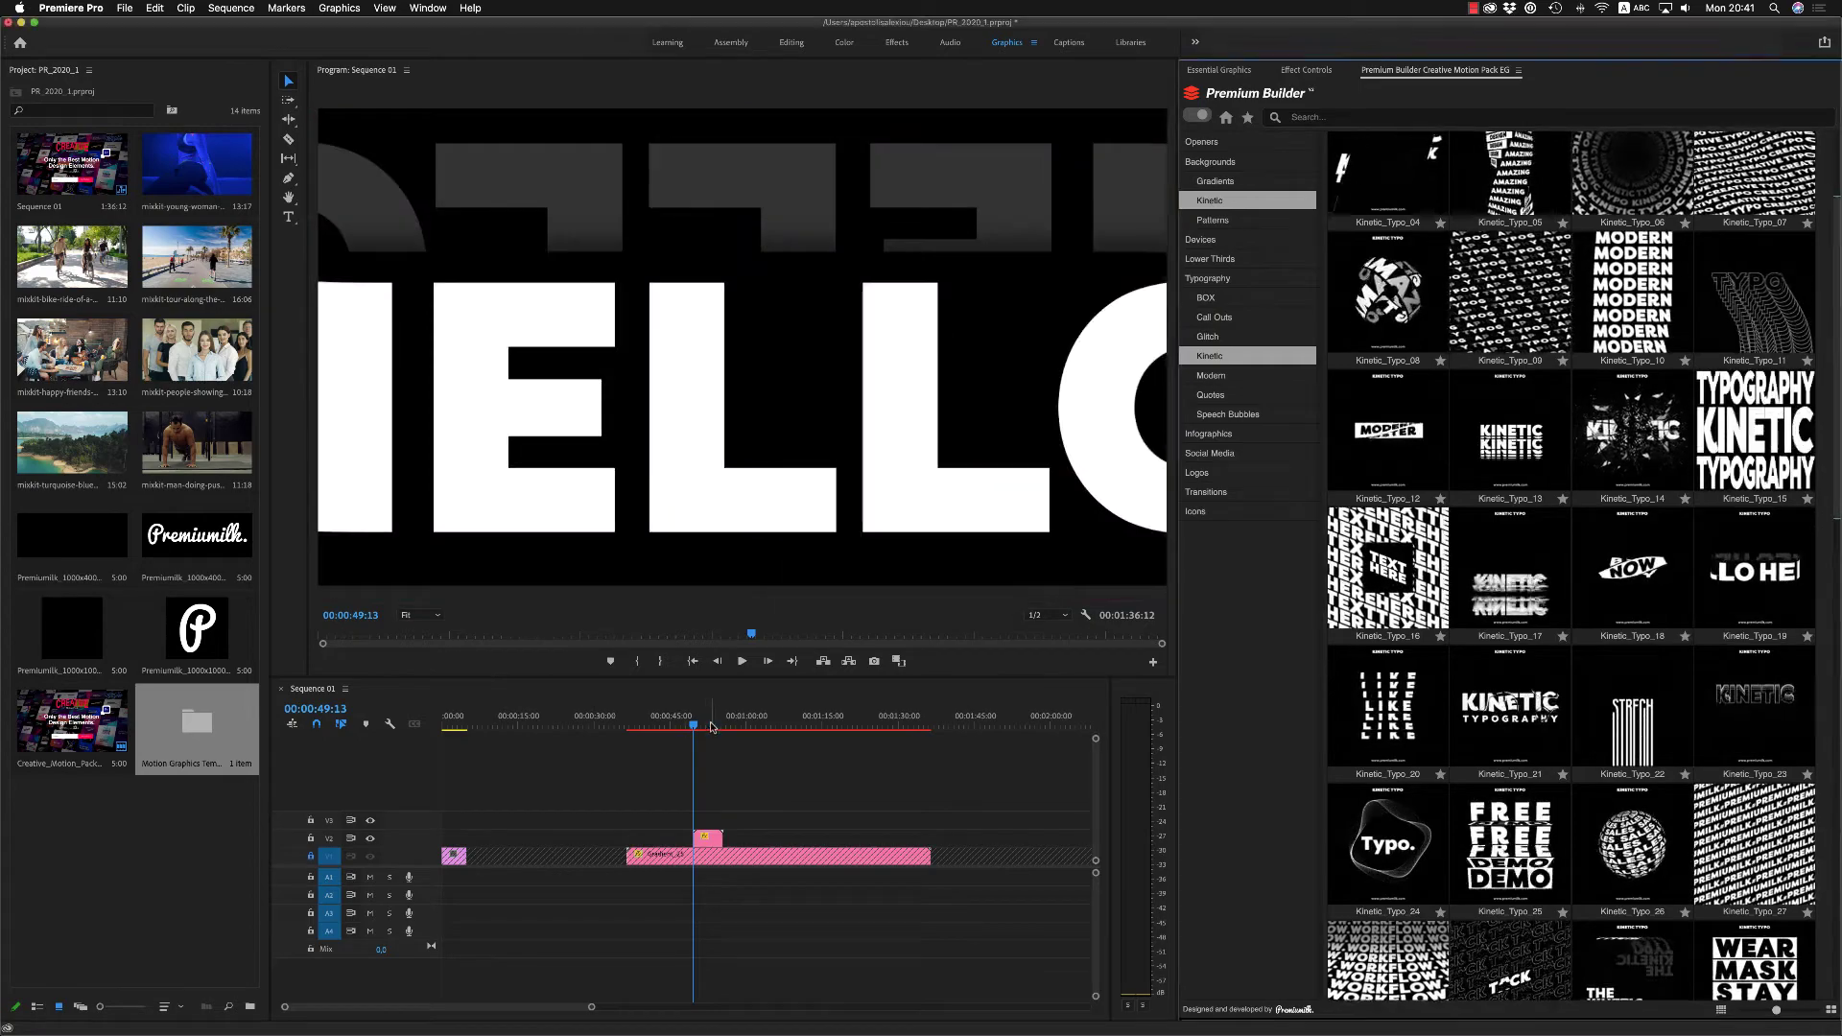
# Step: Move the playhead to 00:00:52:16 and scale the Kinetic_Typo_19 clip to the frame size
pyautogui.moveTo(692, 727); pyautogui.dragTo(709, 727)
pyautogui.click(710, 838)
pyautogui.rightClick(709, 838)
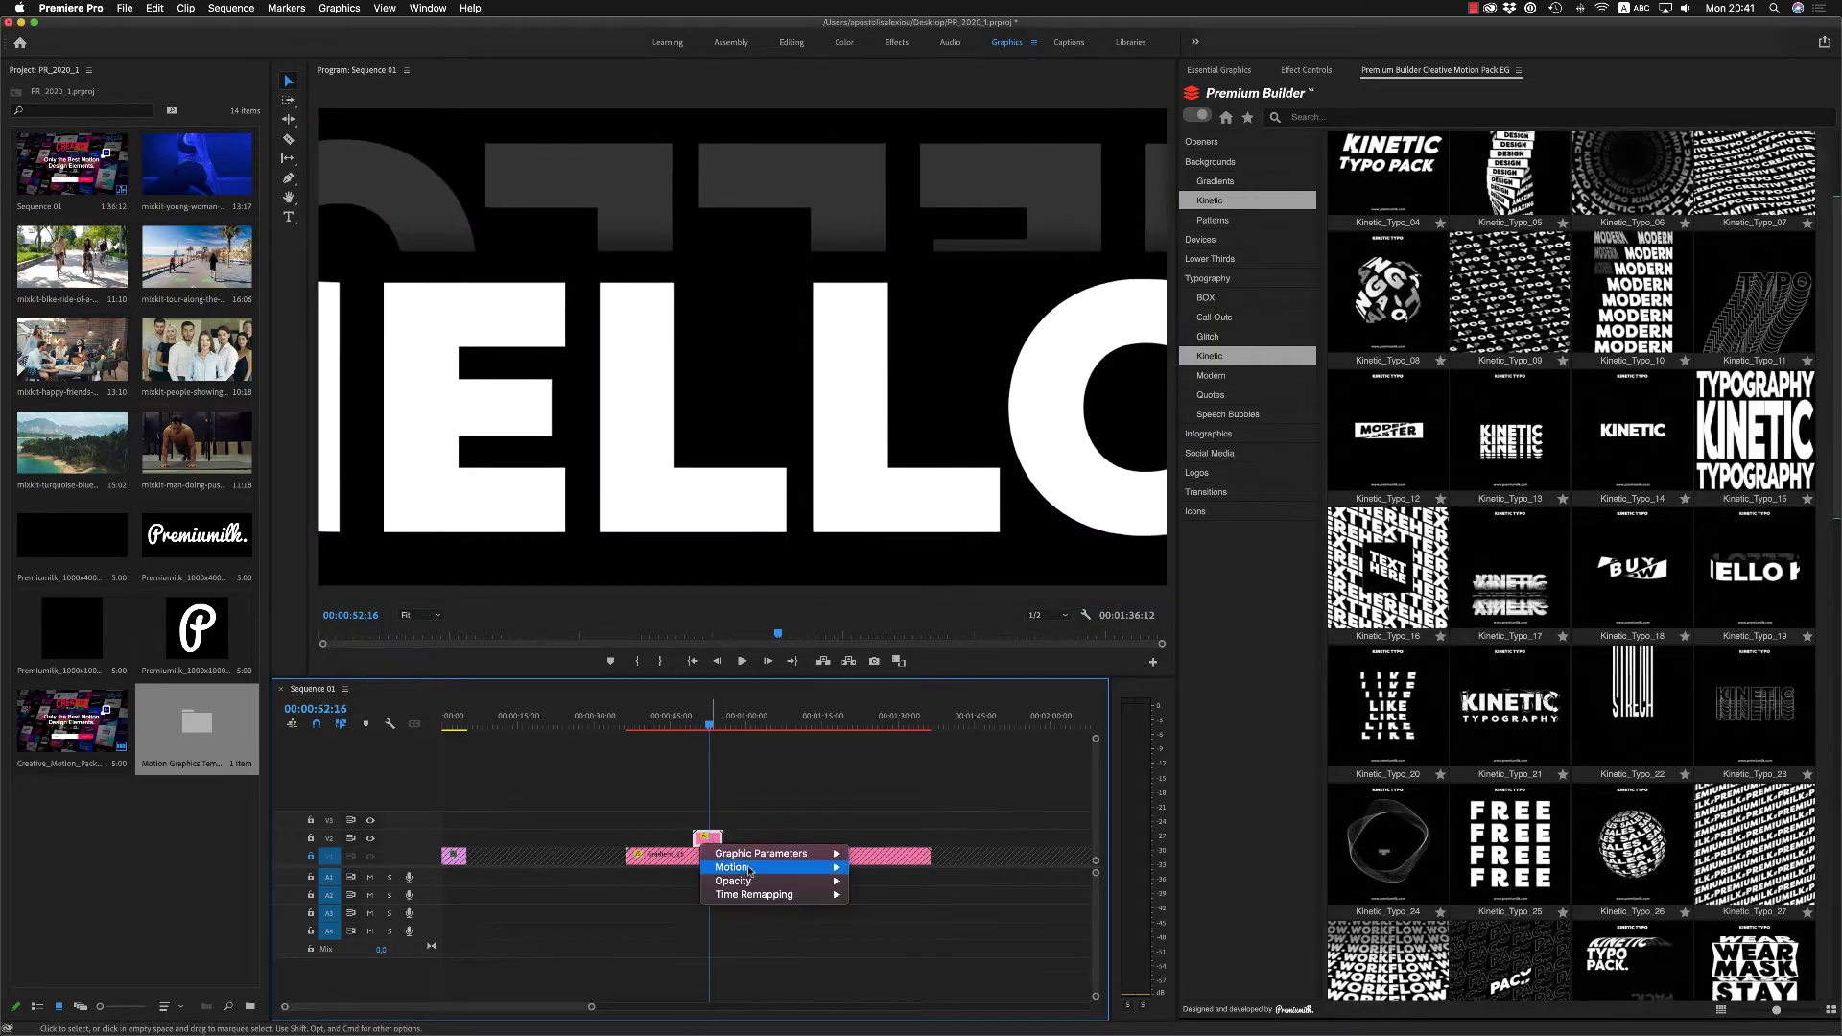
pyautogui.click(711, 840)
pyautogui.rightClick(713, 841)
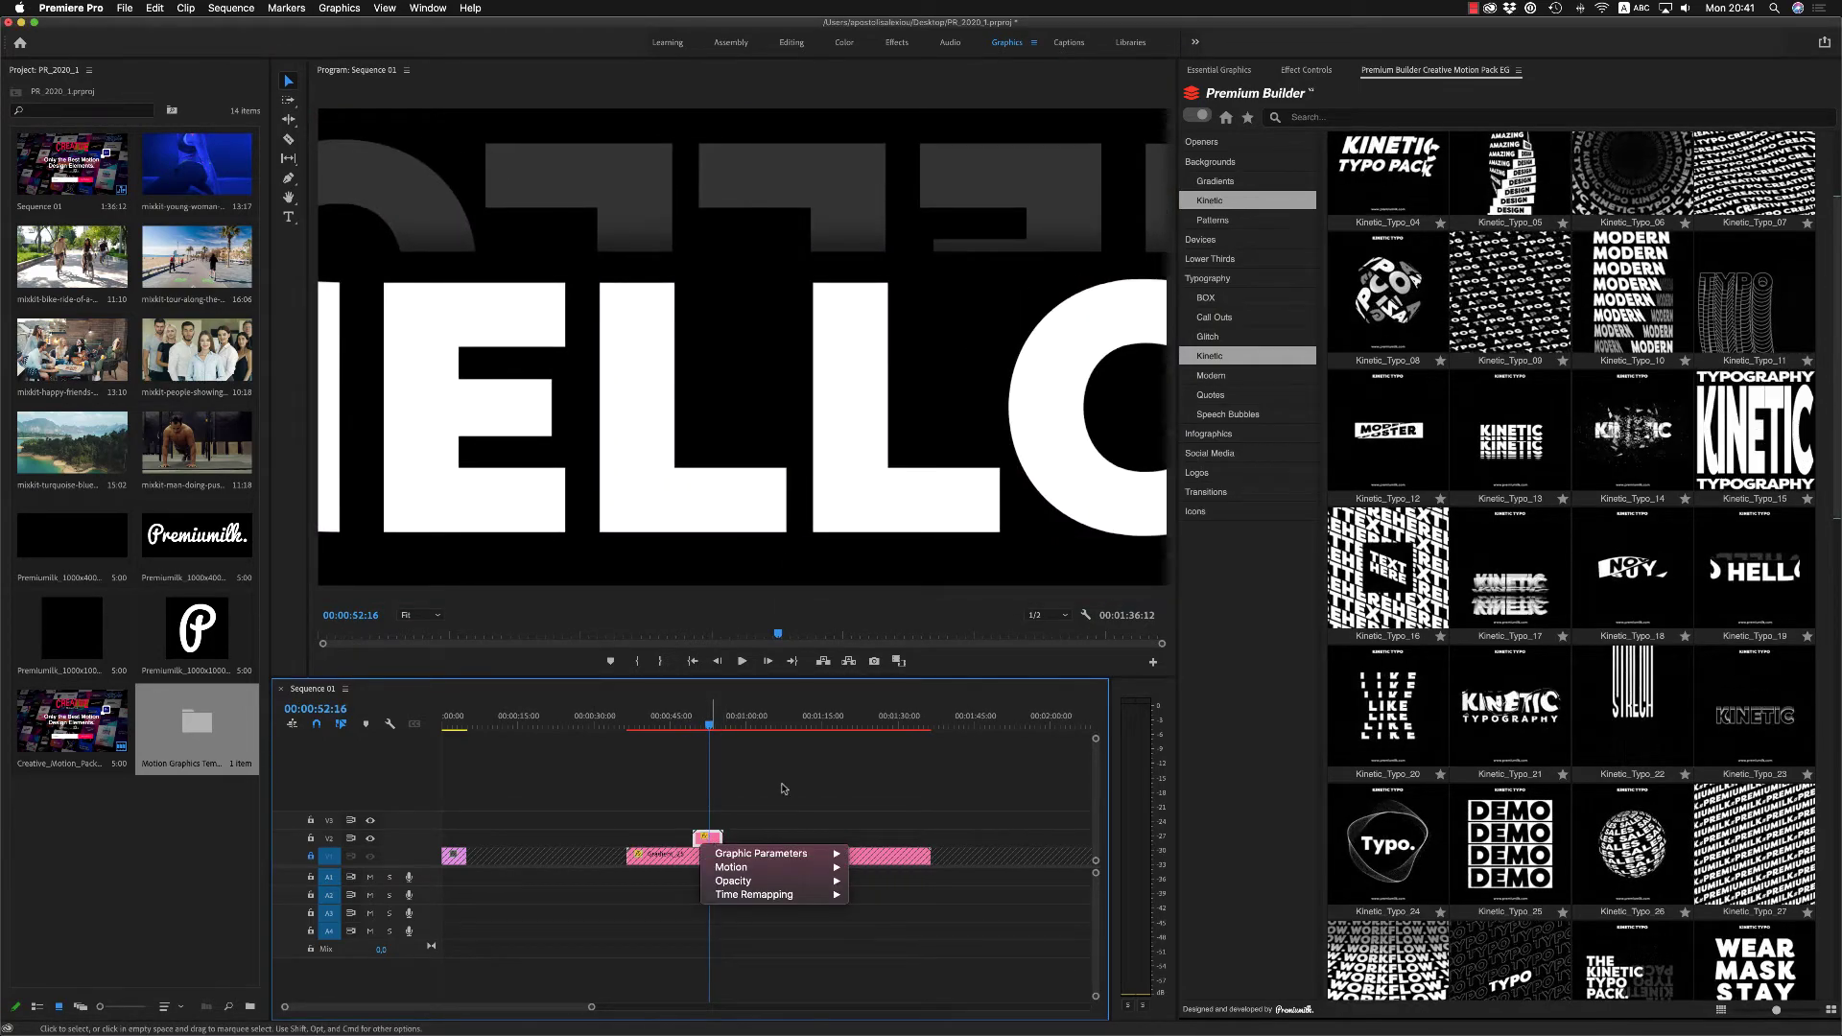
pyautogui.click(719, 846)
pyautogui.rightClick(727, 849)
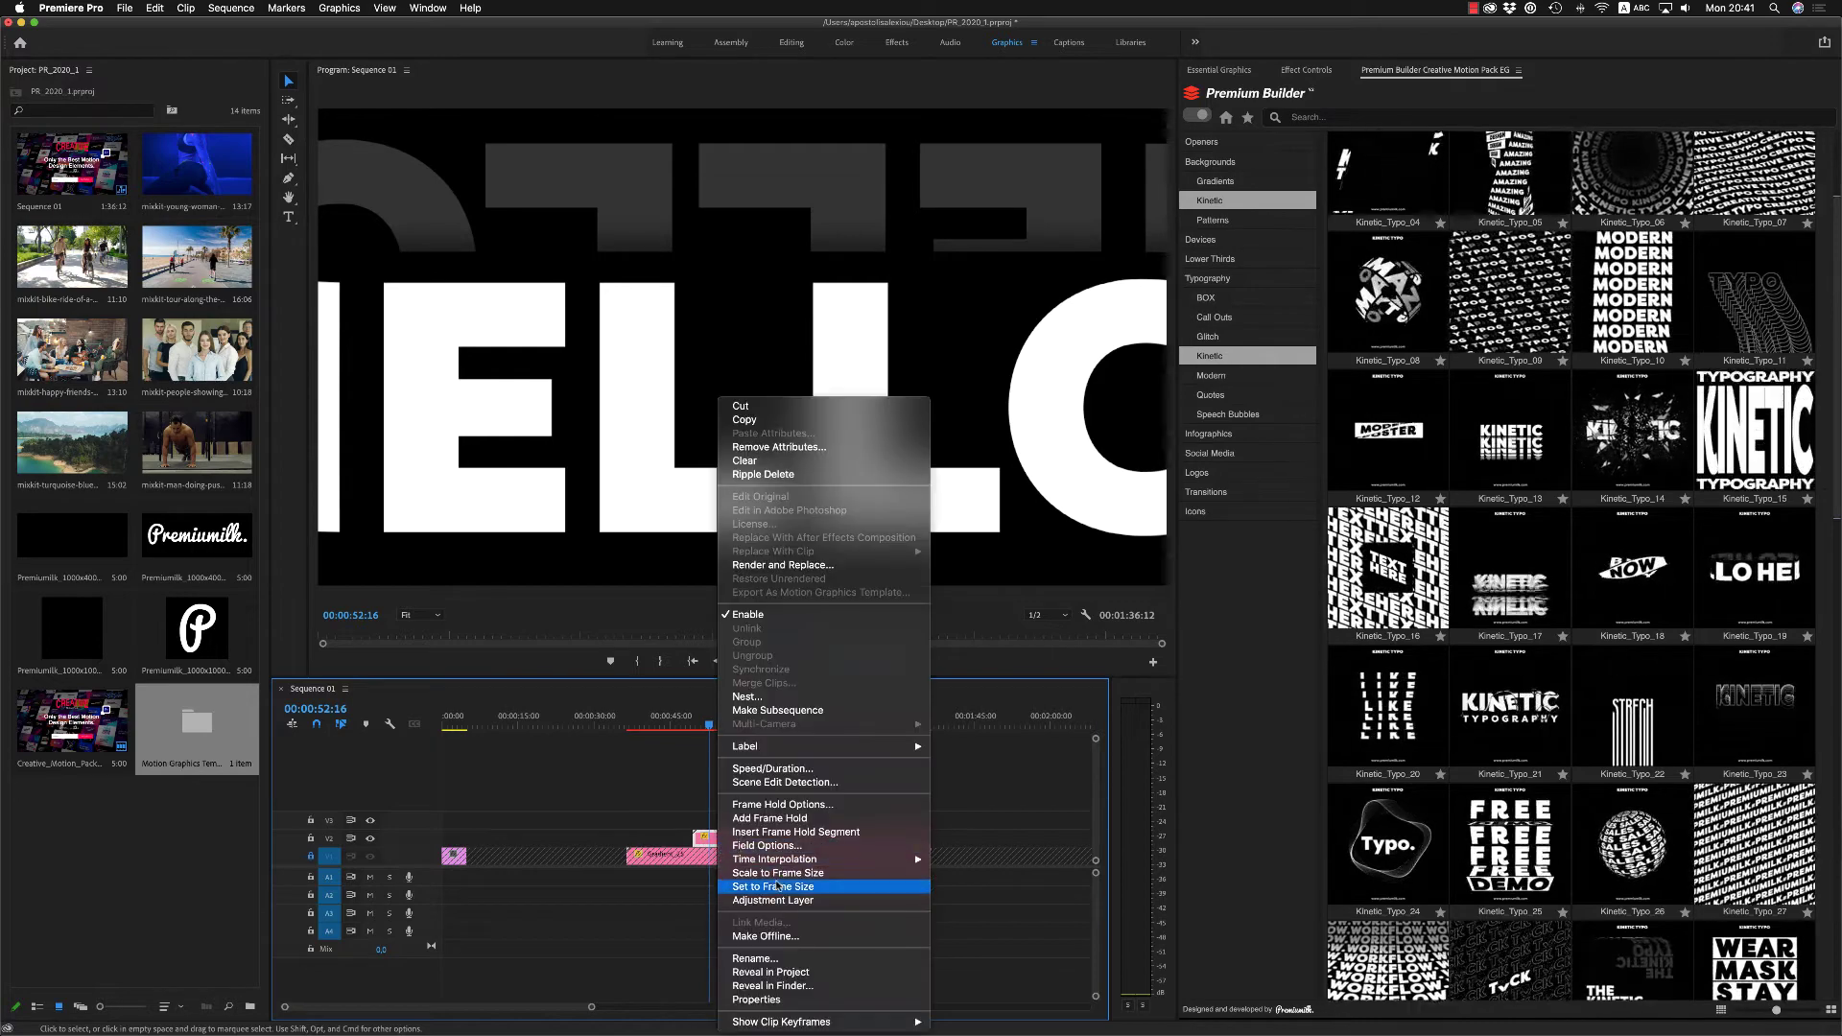
pyautogui.click(767, 873)
# Step: Set the Kinetic_Typo_19 clip's BG_Opacity to 0 and reduce its motion scale to make the graphic smaller in the frame
pyautogui.click(1299, 69)
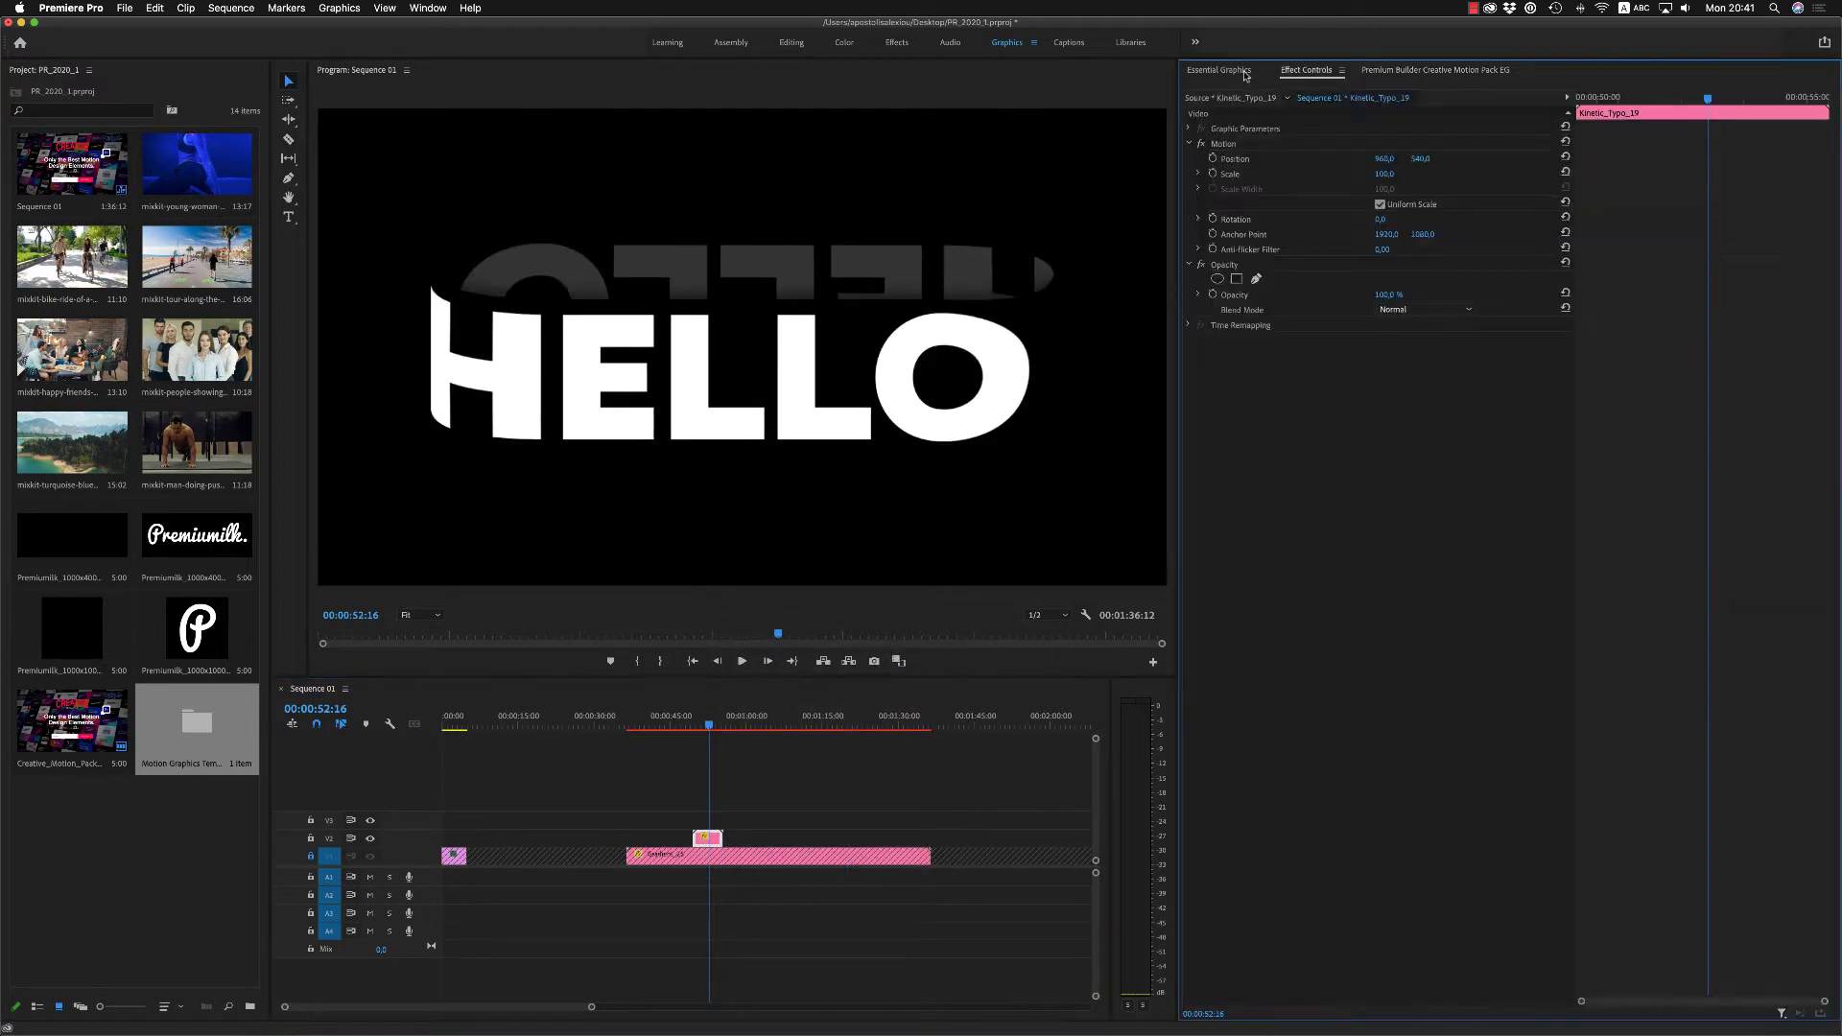
pyautogui.click(1235, 70)
pyautogui.moveTo(1816, 745); pyautogui.dragTo(1083, 760)
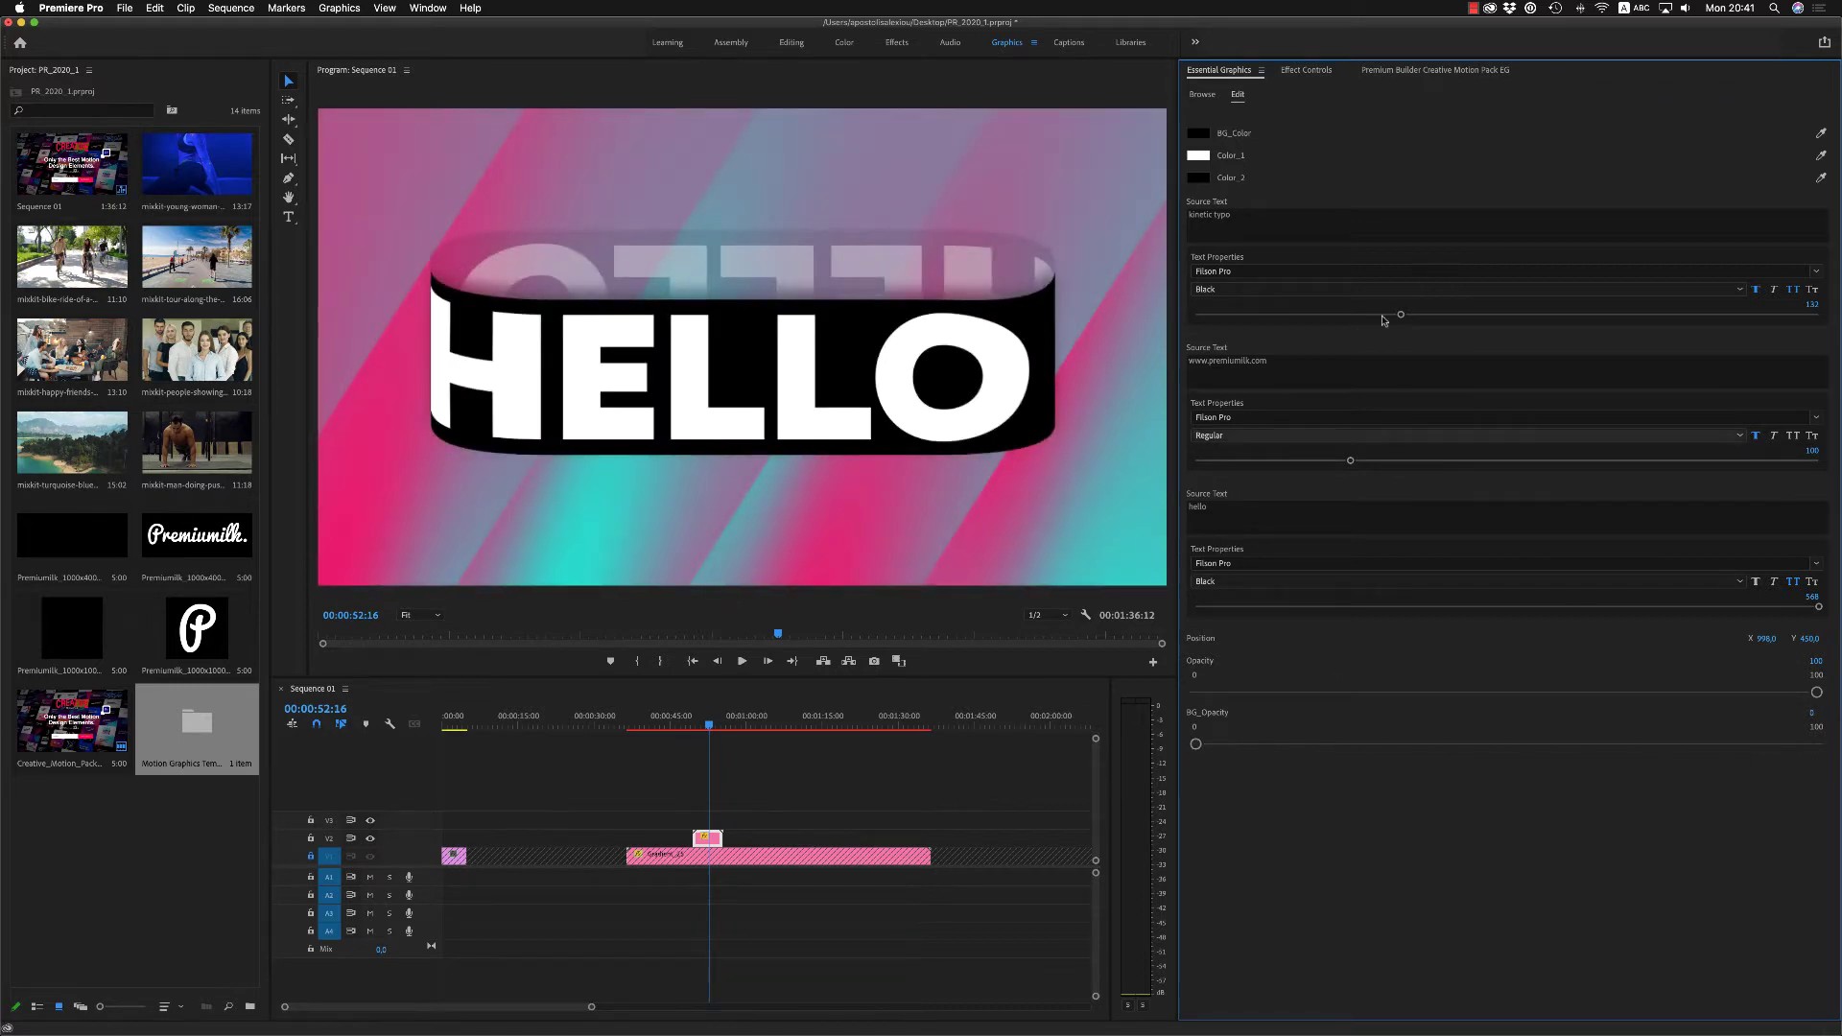
pyautogui.click(1305, 69)
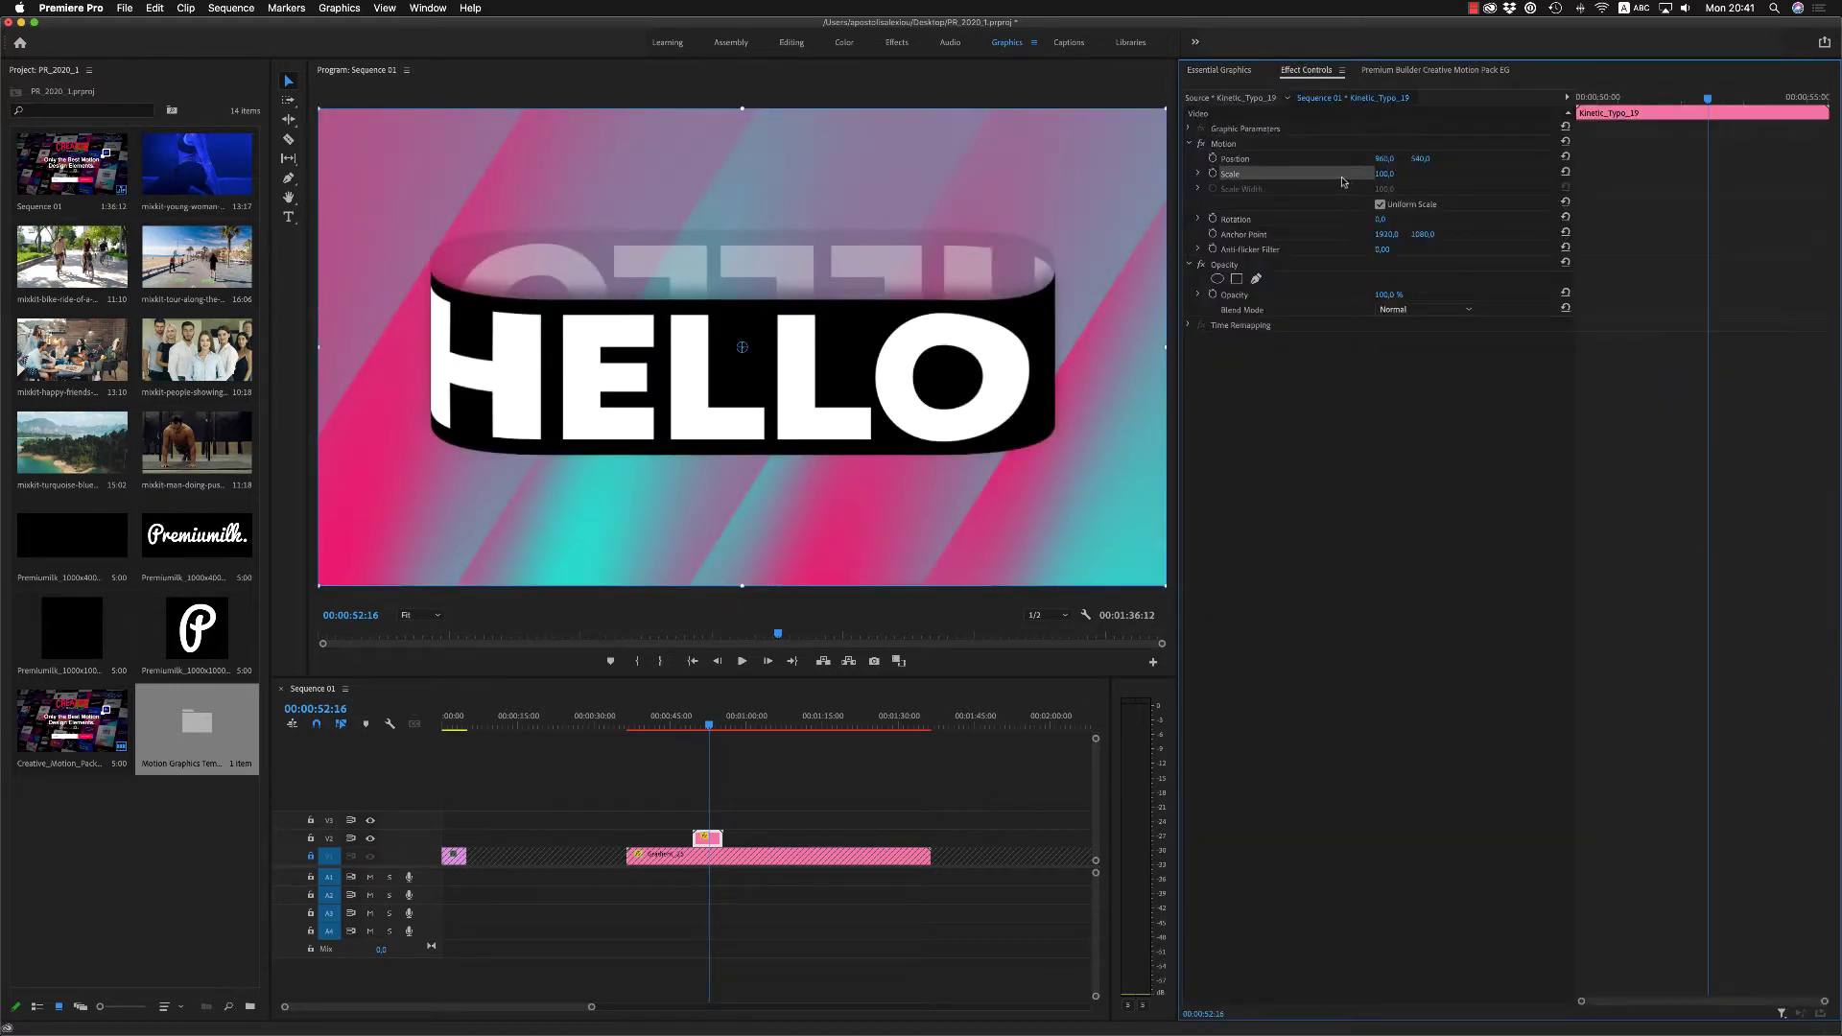
pyautogui.moveTo(1384, 180); pyautogui.dragTo(1290, 98)
# Step: Replace the hello source text with "creative", reduce its font size to 387 and nudge the text slightly upward
pyautogui.click(1220, 70)
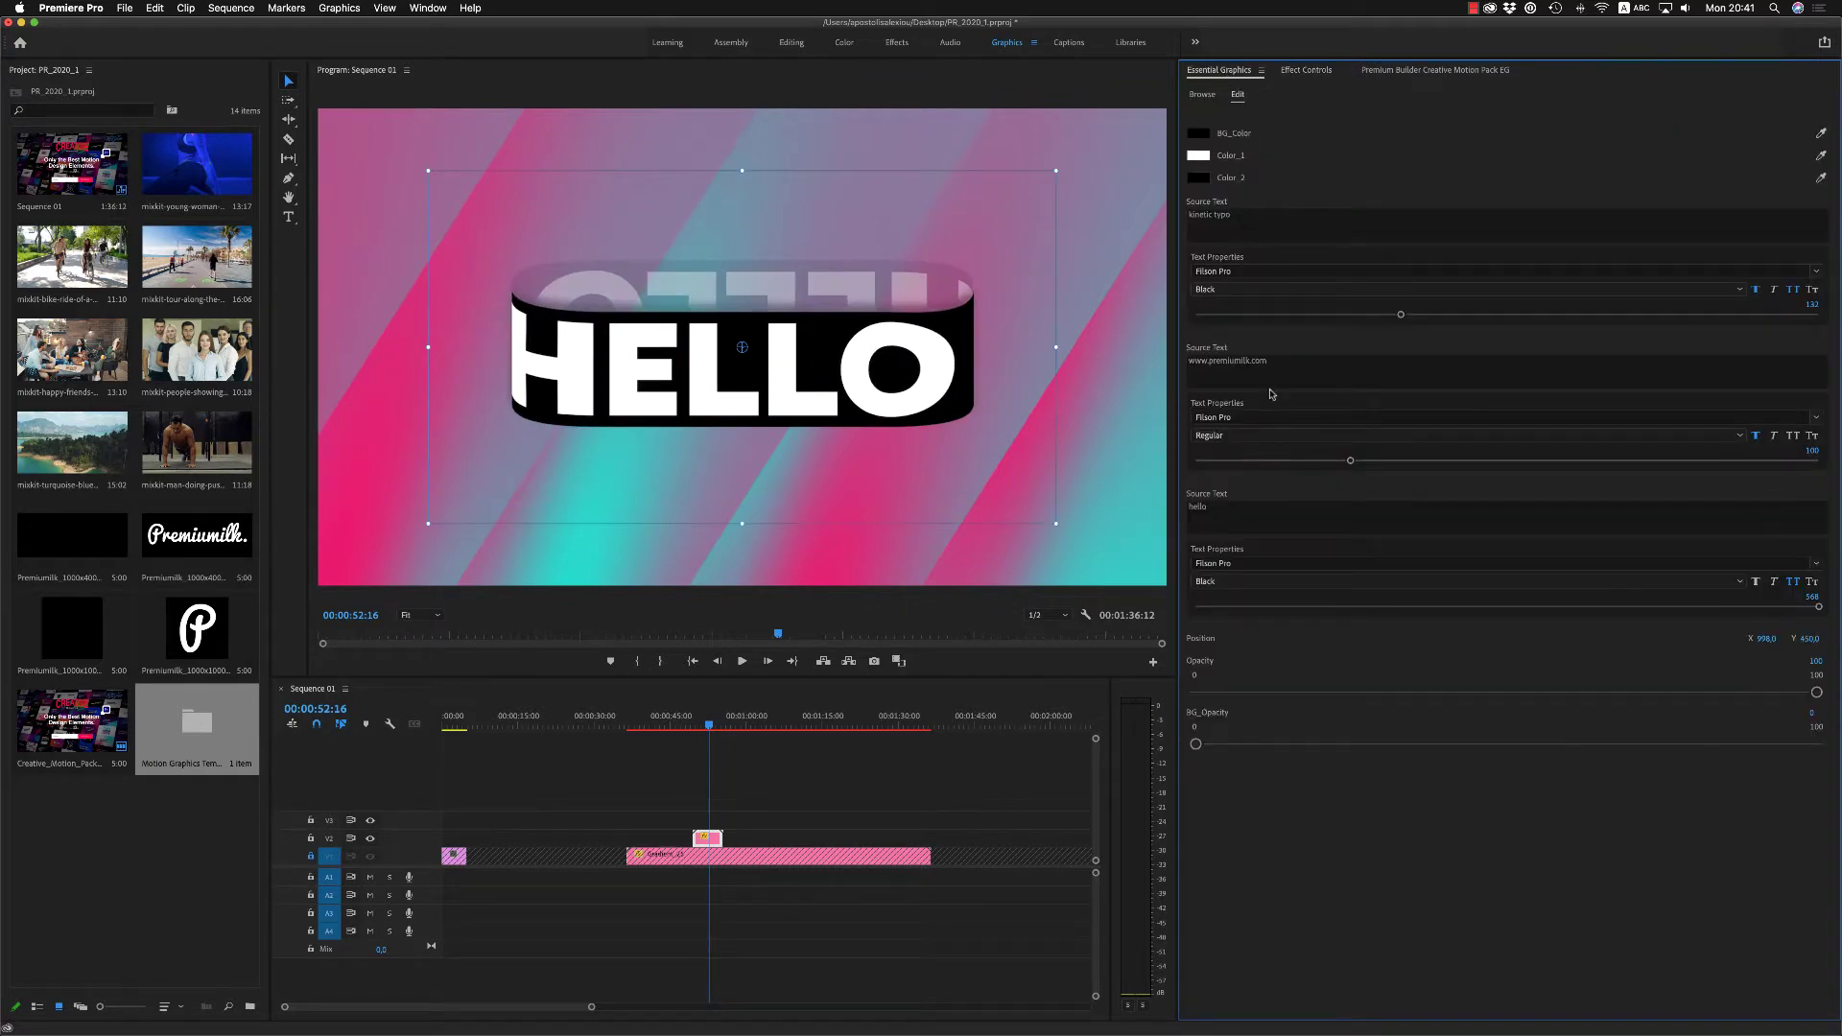
pyautogui.click(1240, 518)
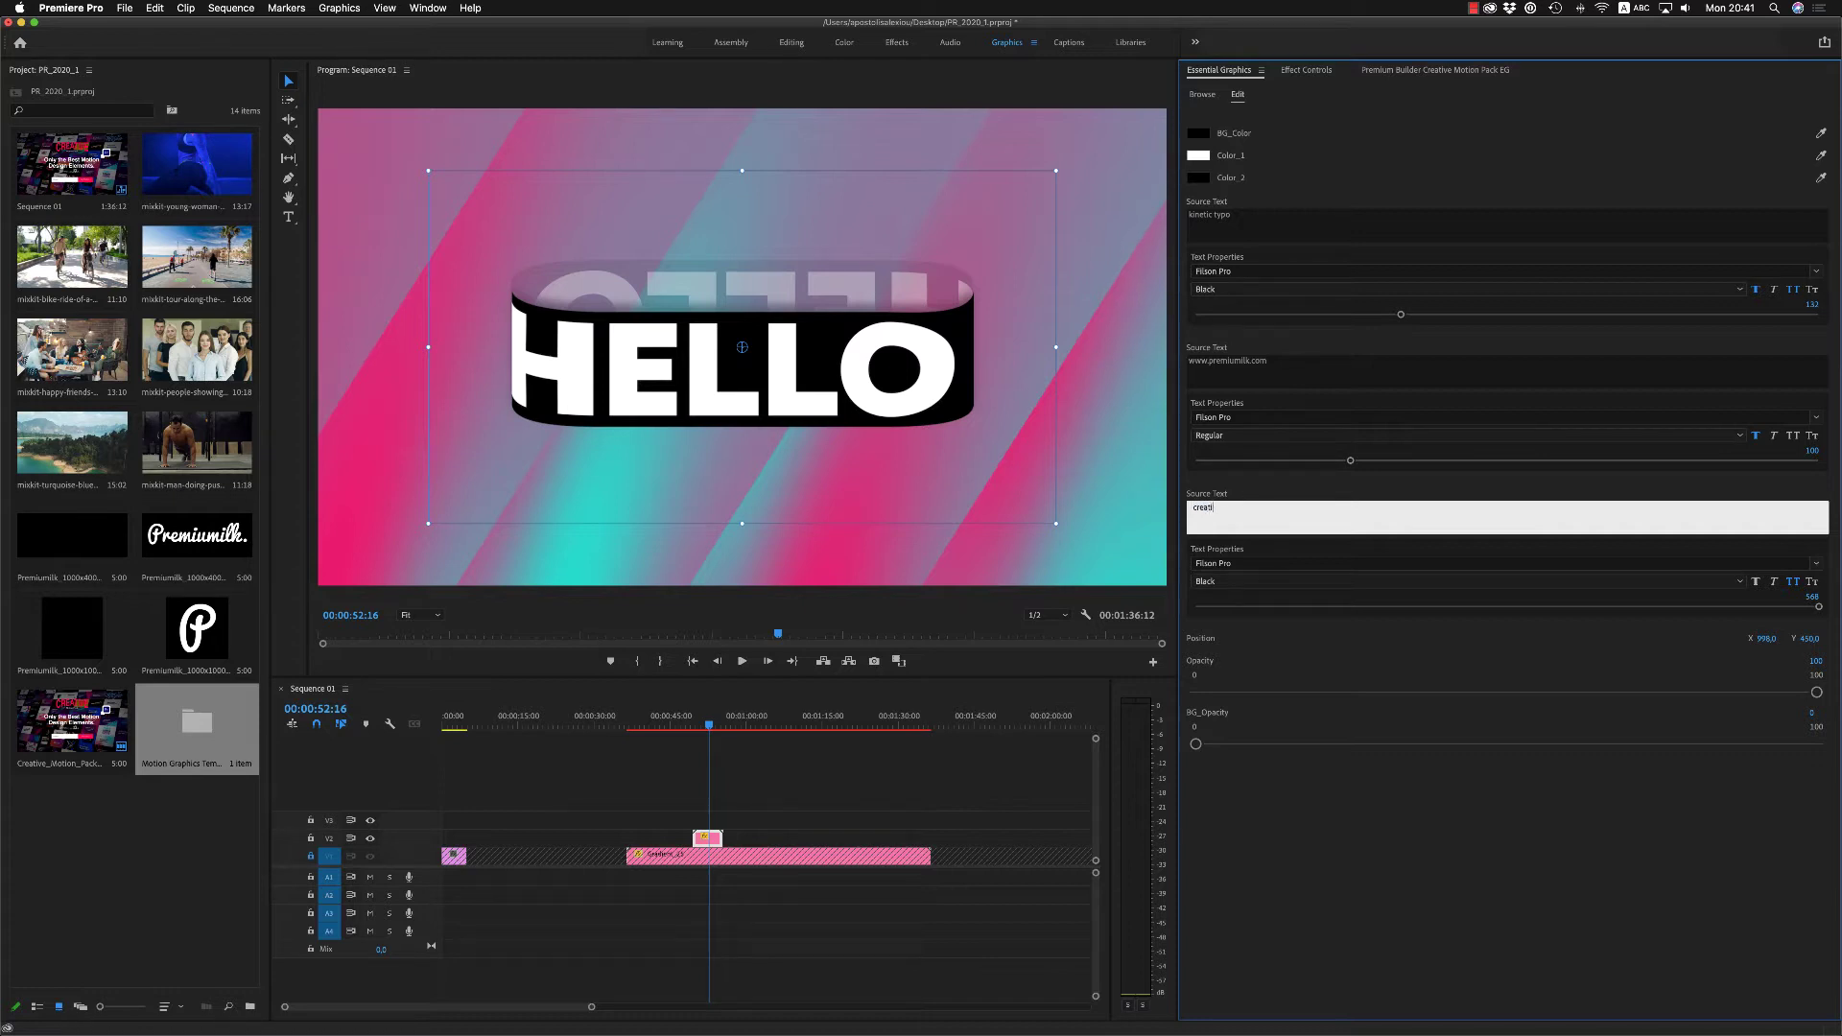
pyautogui.click(1236, 477)
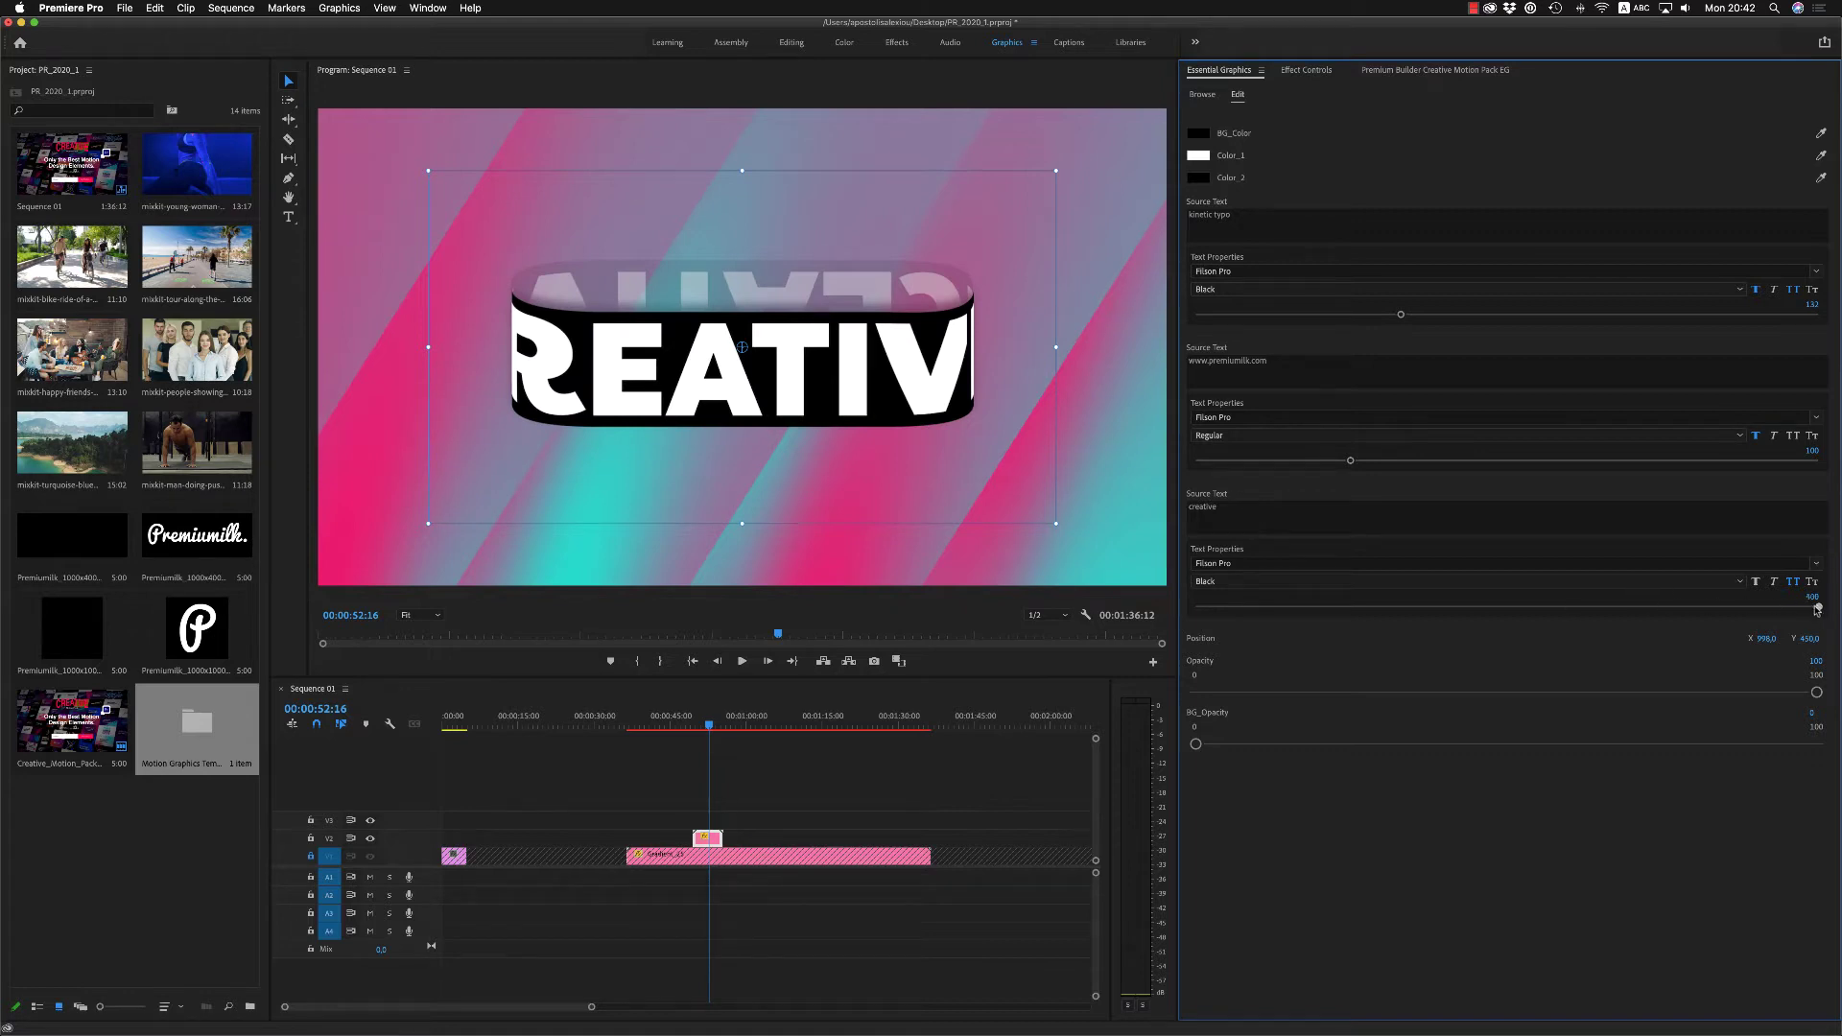
pyautogui.moveTo(1812, 610)
pyautogui.mouseDown()
pyautogui.moveTo(1794, 642)
pyautogui.moveTo(1700, 642)
pyautogui.moveTo(1815, 639)
pyautogui.mouseUp()
# Step: Zoom in on the timeline around the Kinetic_Typo_19 clip and play back its animation
pyautogui.press('space')
pyautogui.click(706, 723)
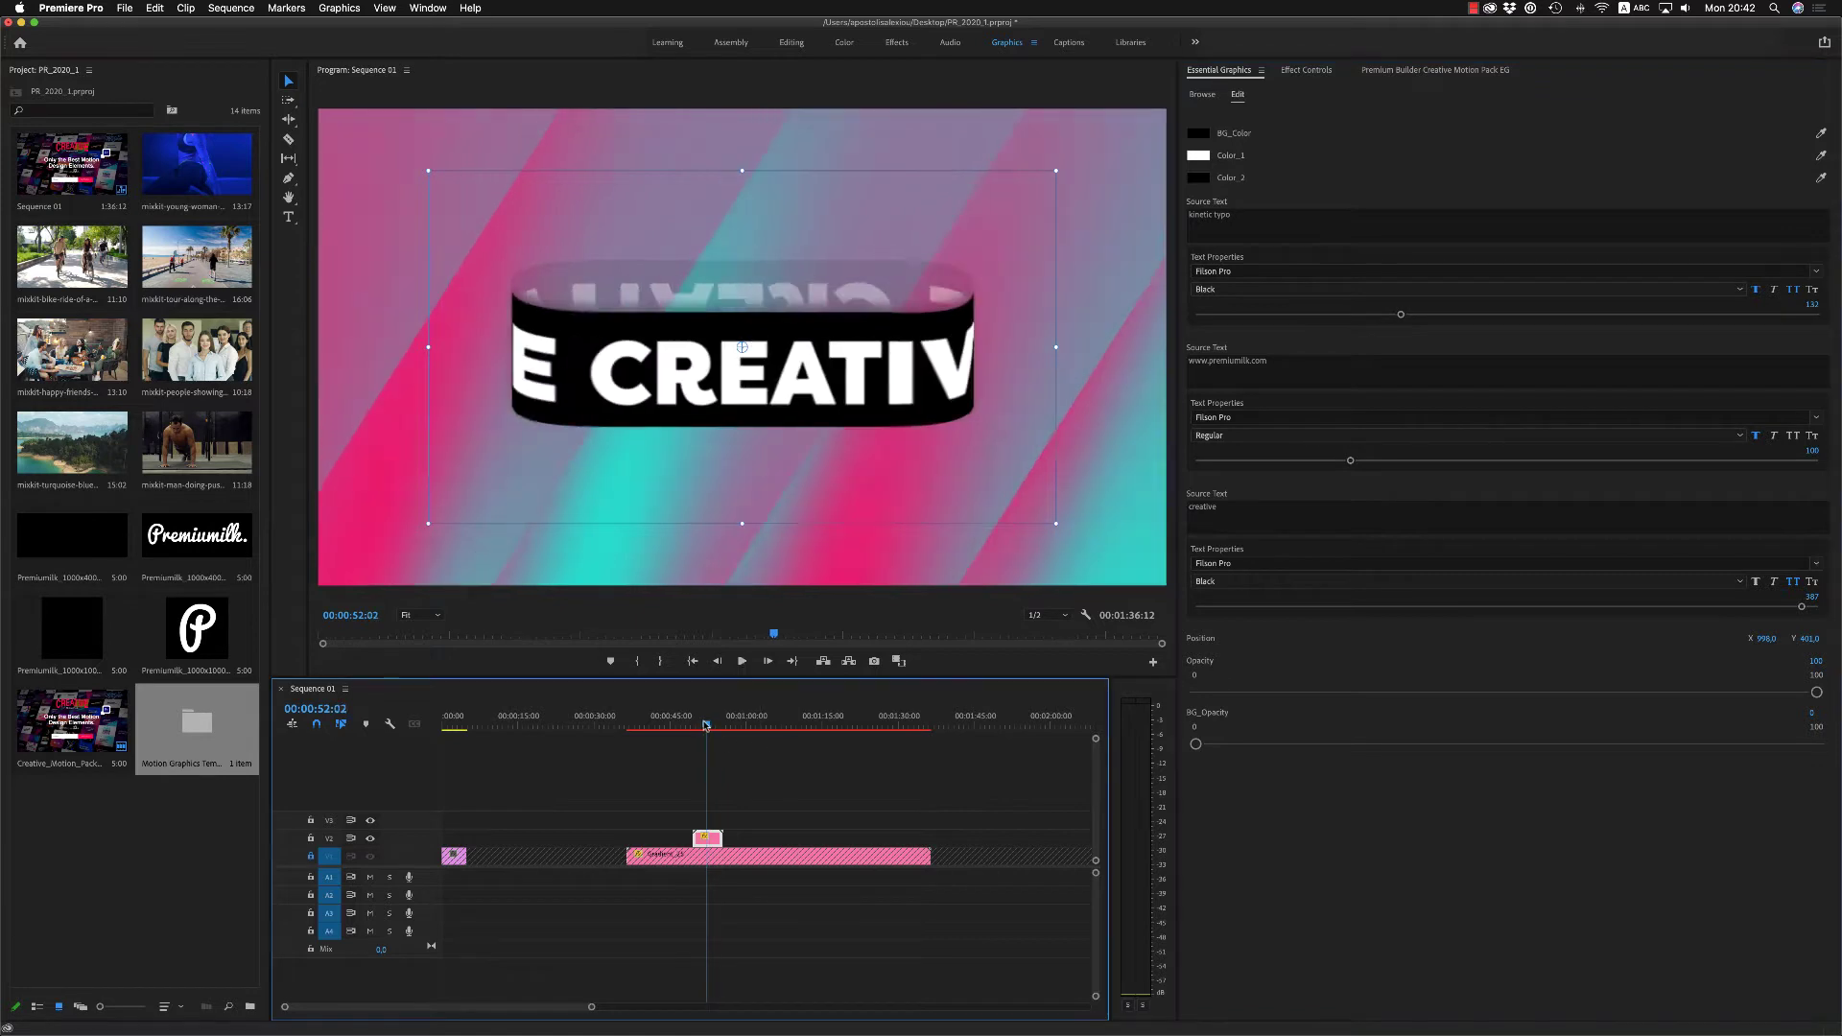
pyautogui.press('=')
pyautogui.press('=')
pyautogui.moveTo(716, 724); pyautogui.dragTo(713, 725)
pyautogui.press('space')
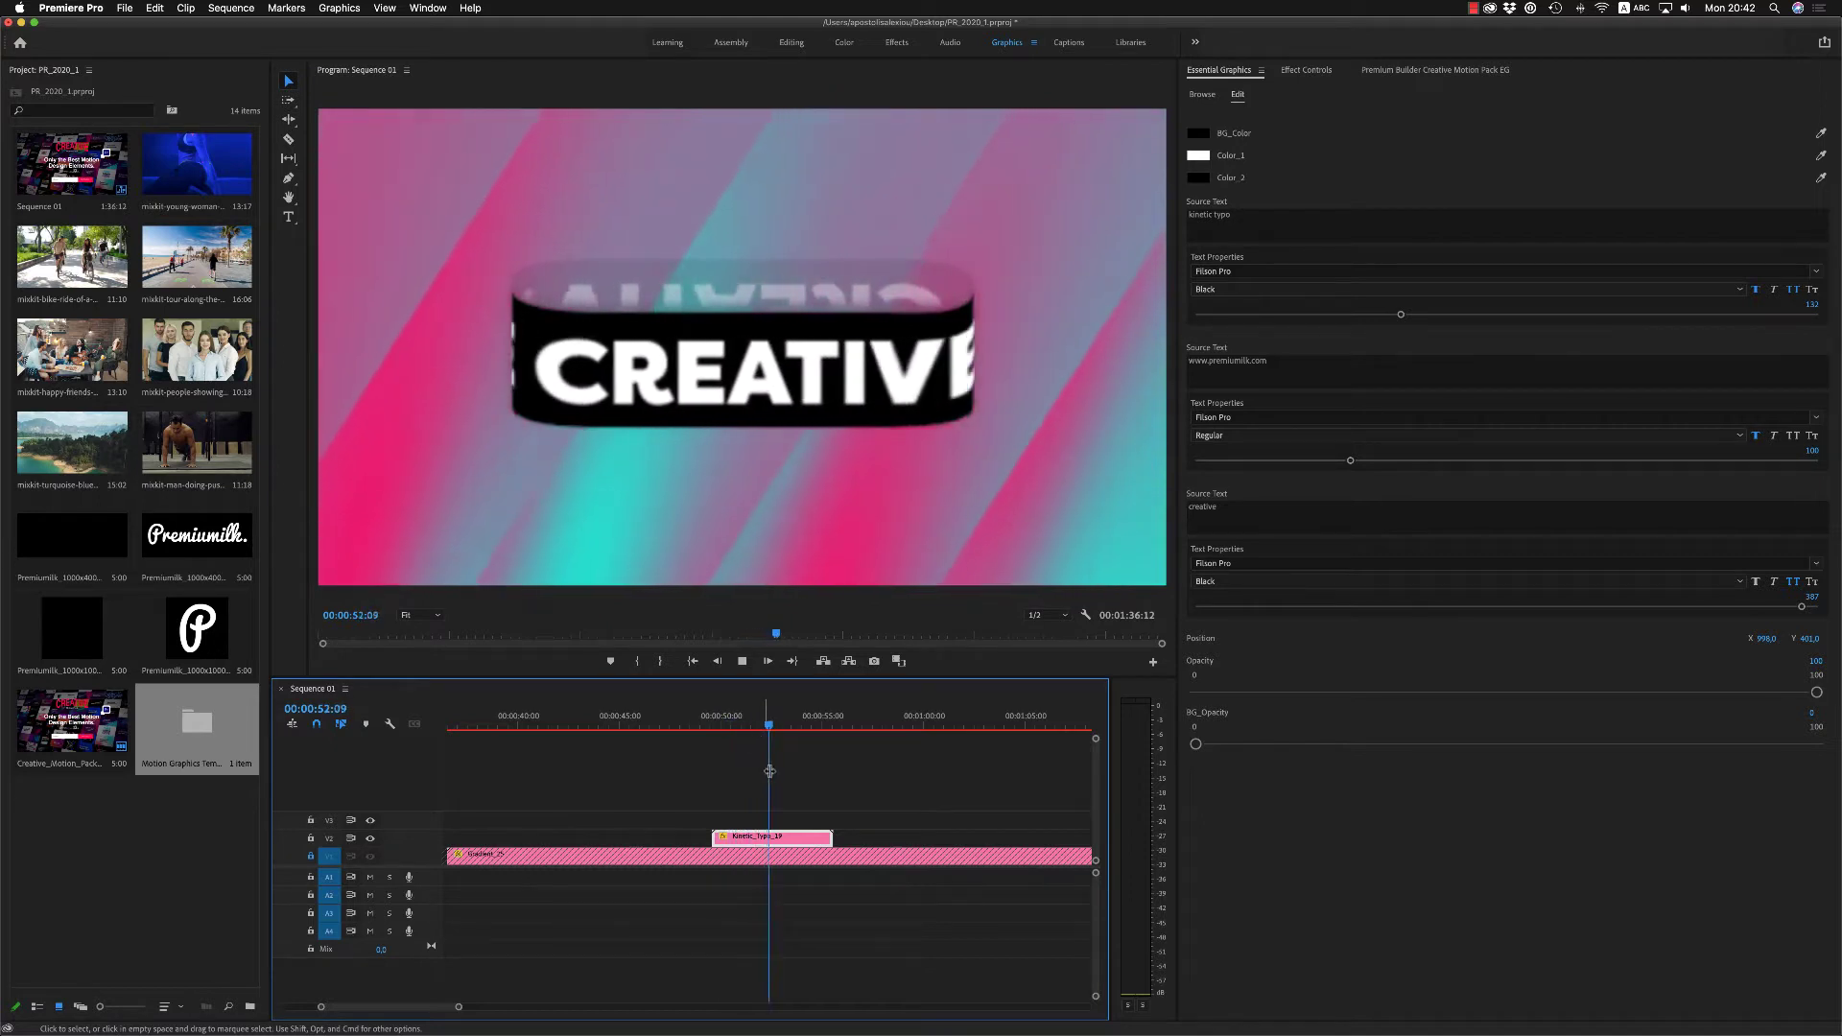
pyautogui.press('space')
# Step: Duplicate the Kinetic_Typo_19 clip on track V2 and place the copy directly against the end of the original
pyautogui.click(776, 837)
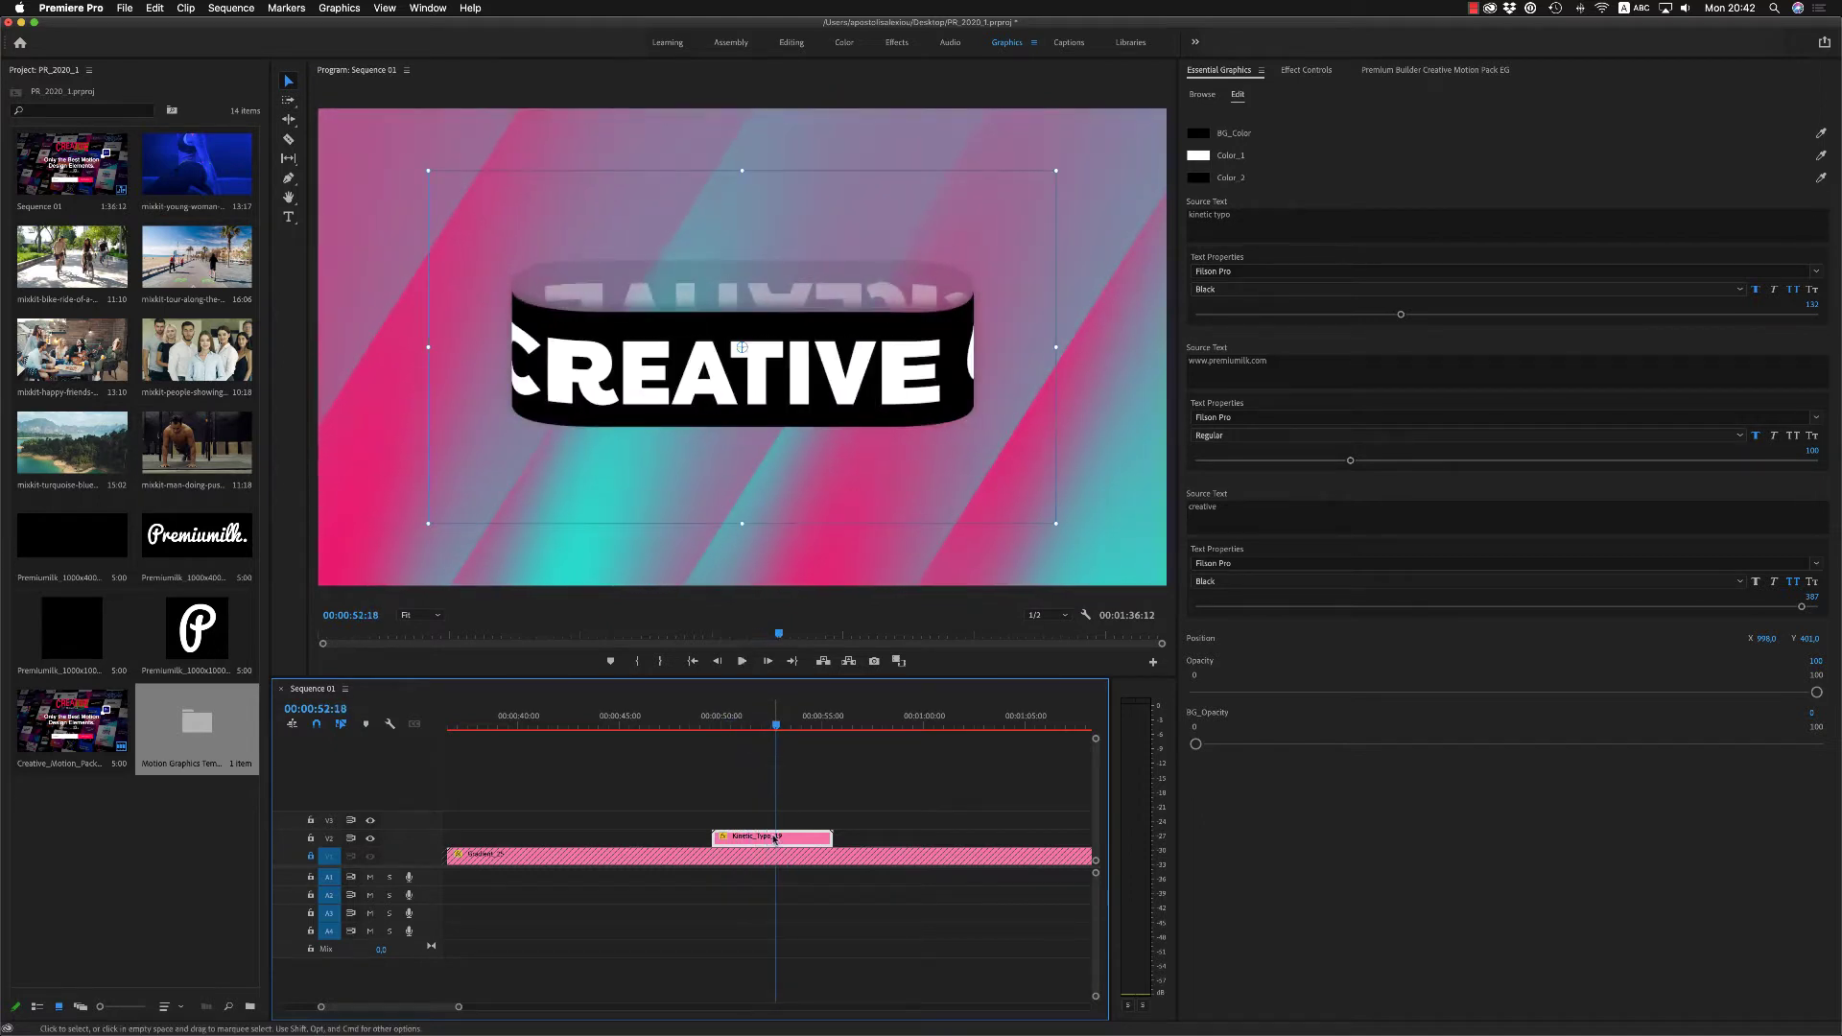
pyautogui.click(843, 723)
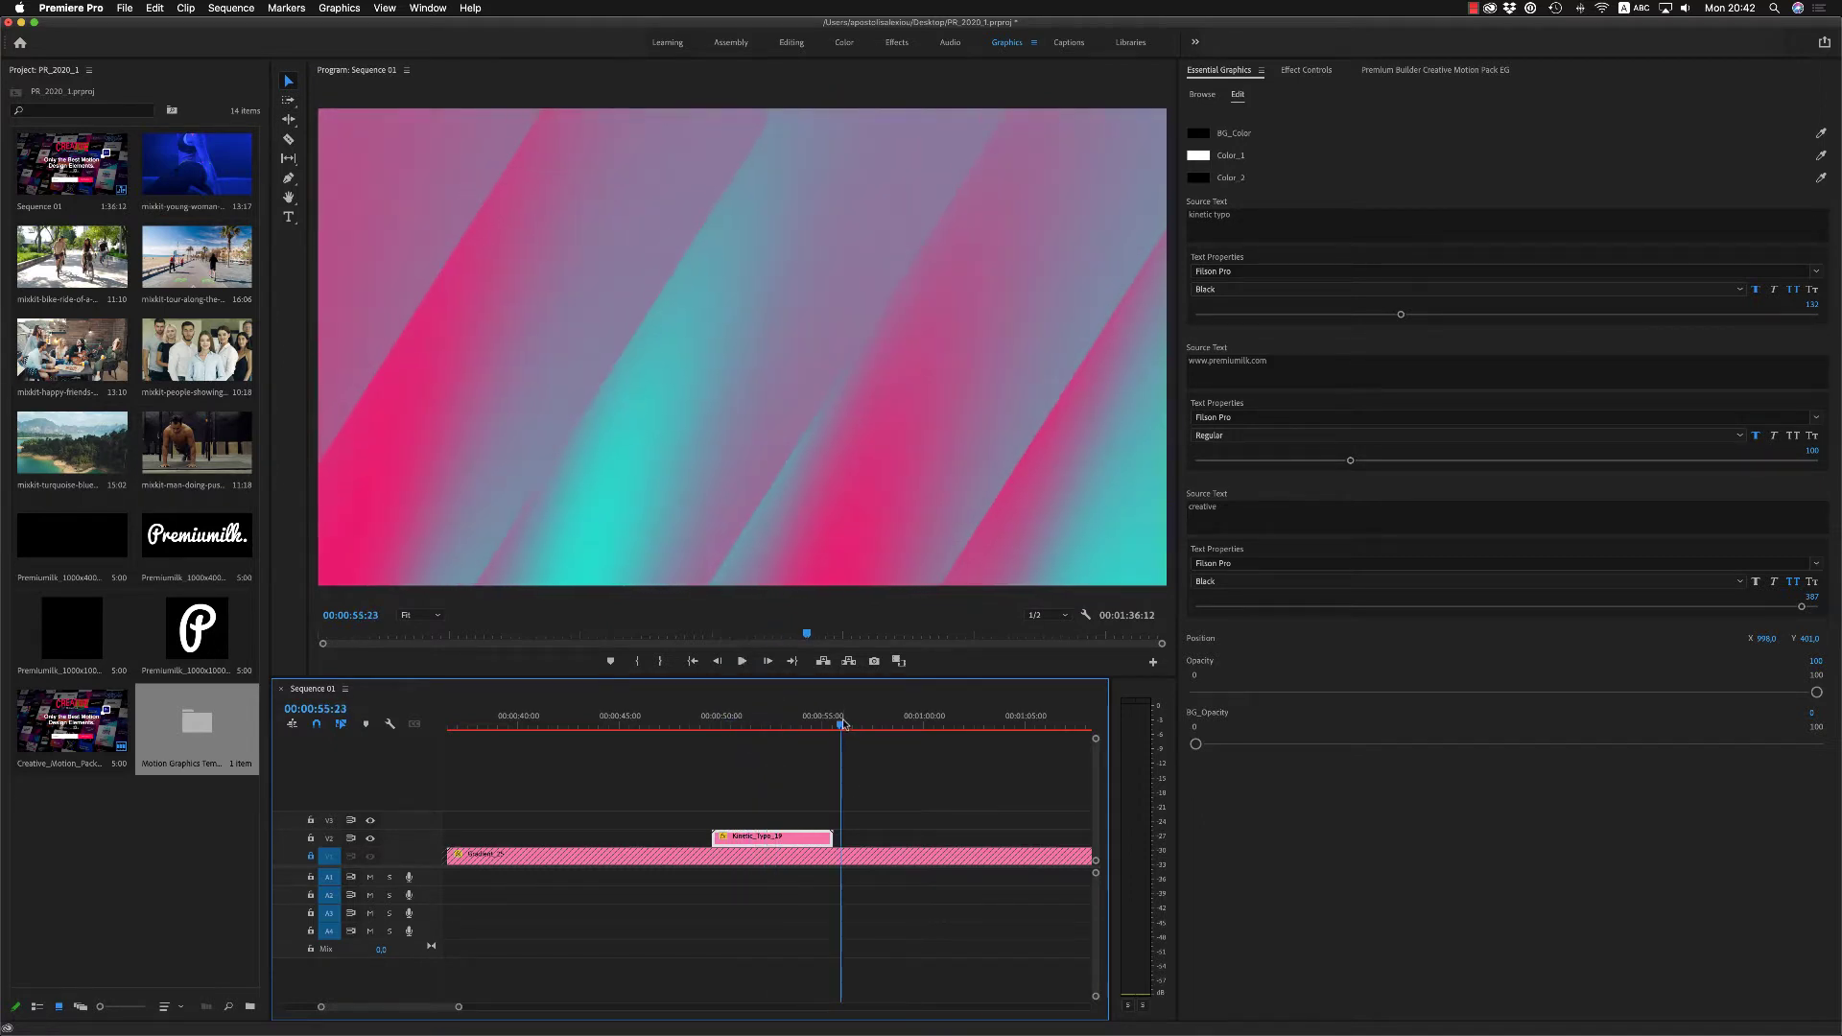
pyautogui.click(331, 842)
pyautogui.press('super+v')
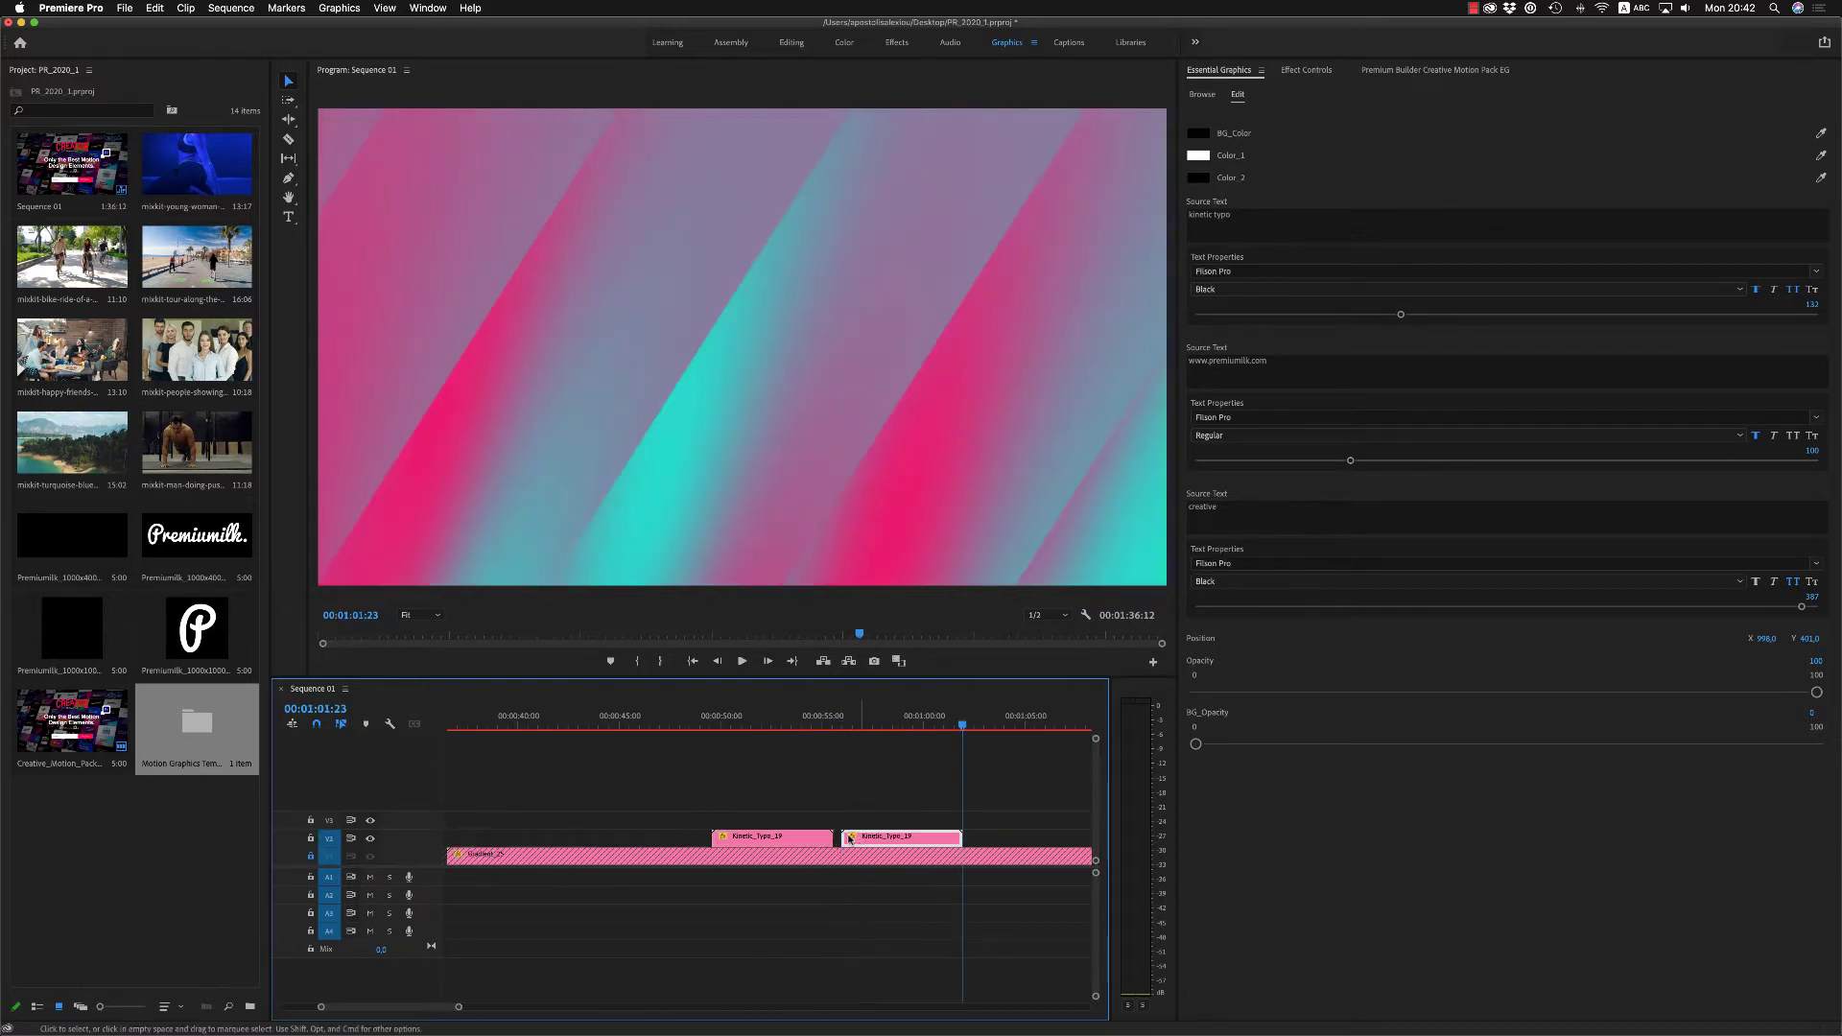
pyautogui.moveTo(858, 839); pyautogui.dragTo(850, 839)
# Step: Play back the transition from the first Kinetic_Typo_19 clip to its copy, stopping at 00:00:57:14
pyautogui.click(795, 720)
pyautogui.press('space')
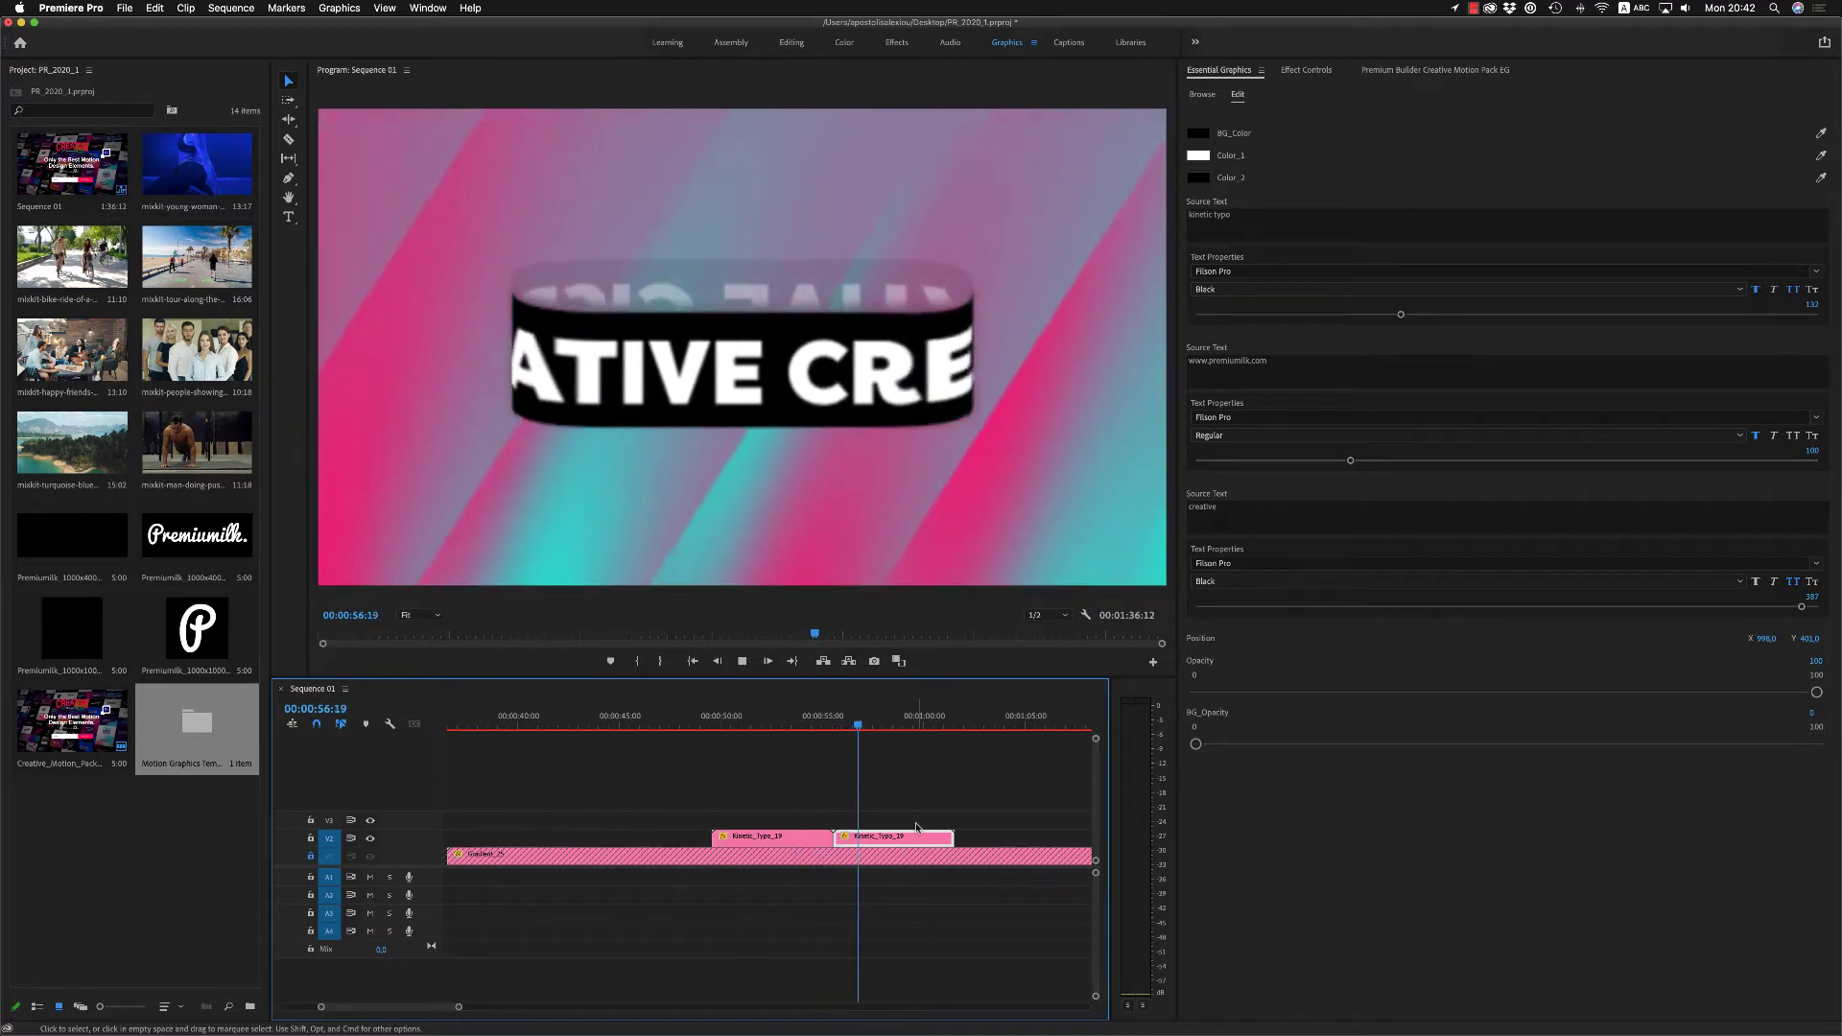
pyautogui.press('space')
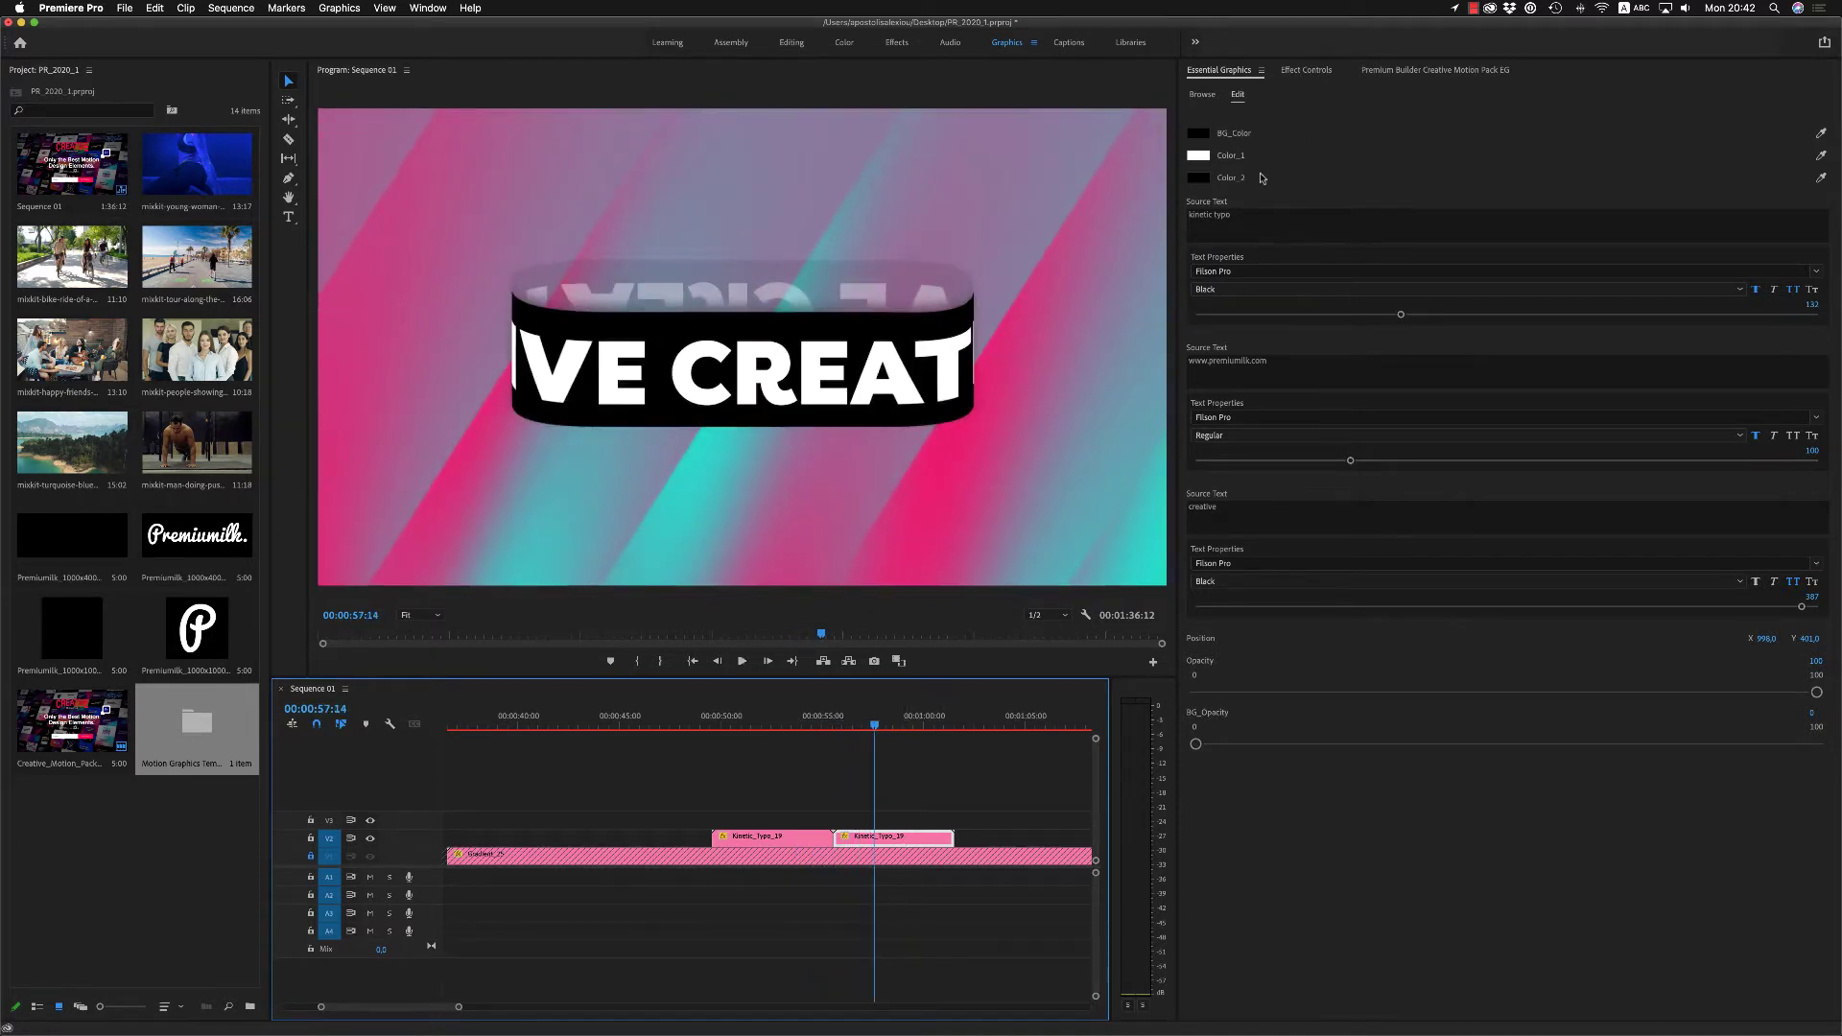
# Step: Set the second Kinetic_Typo_19 clip's Color_2 to the pink sampled from the gradient background
pyautogui.click(1821, 177)
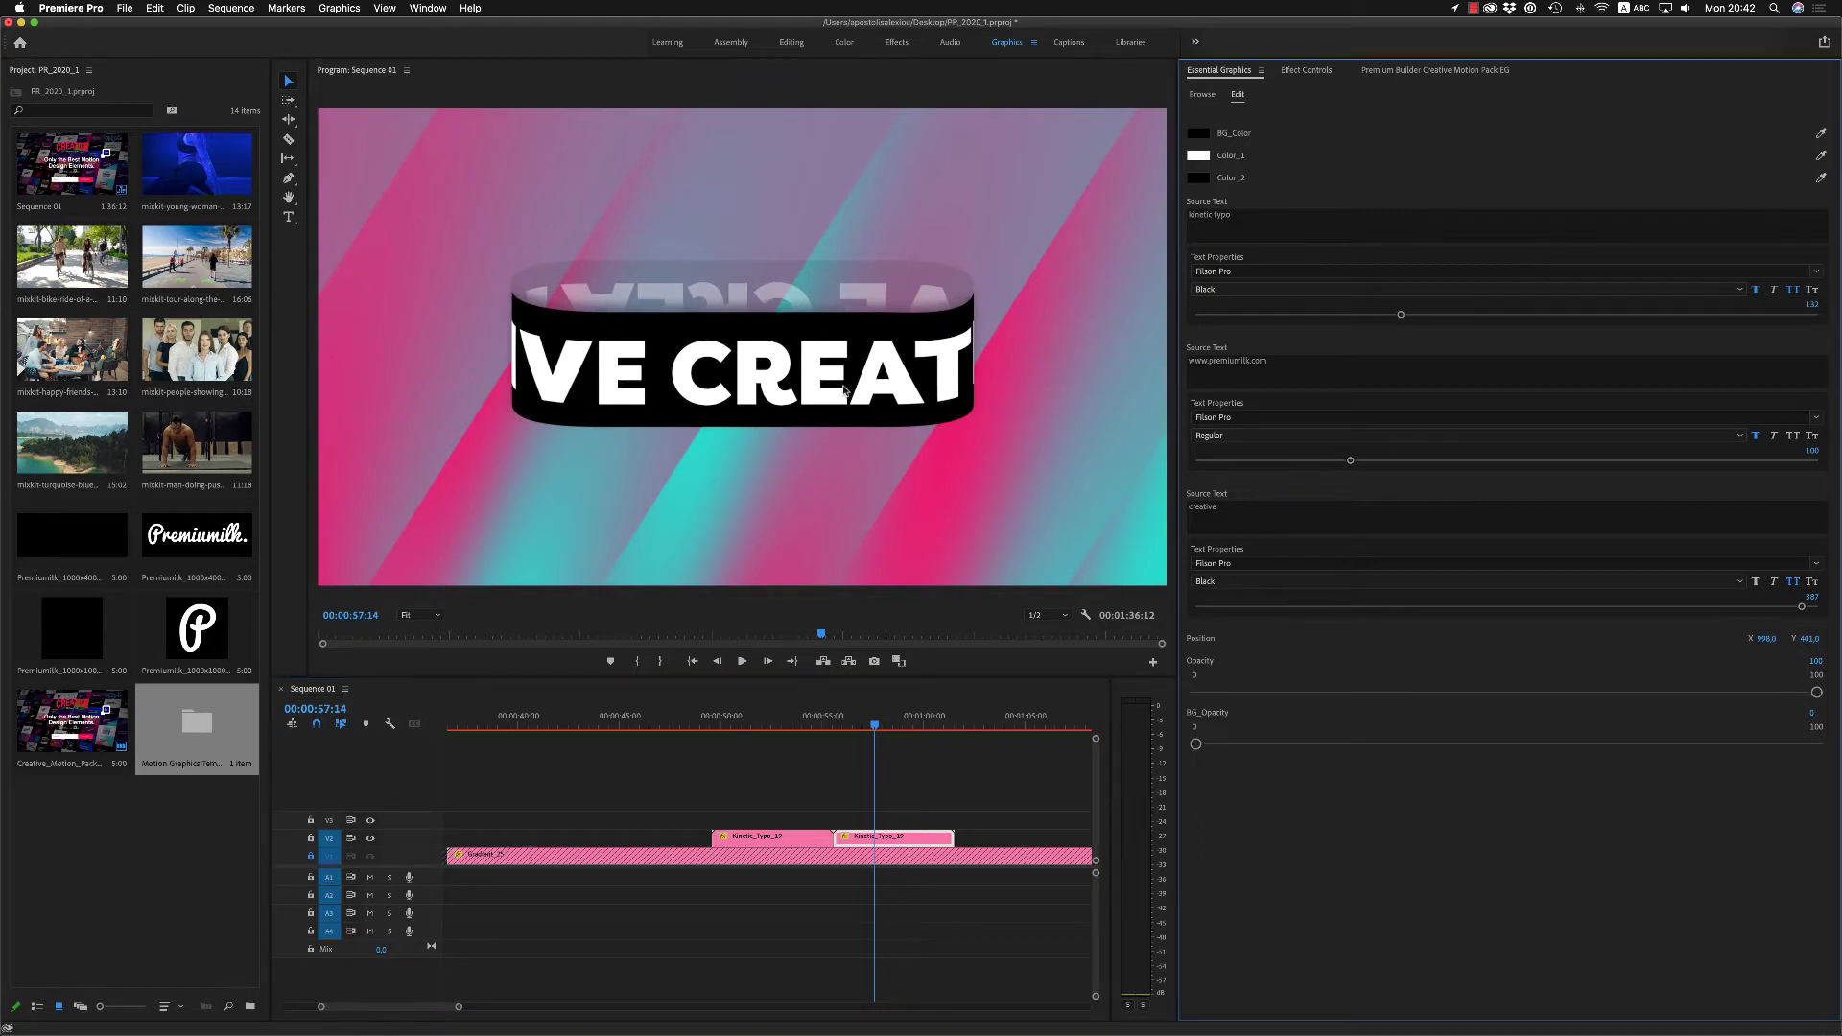
pyautogui.click(449, 472)
pyautogui.click(1821, 176)
pyautogui.click(447, 489)
pyautogui.click(1822, 177)
pyautogui.click(434, 499)
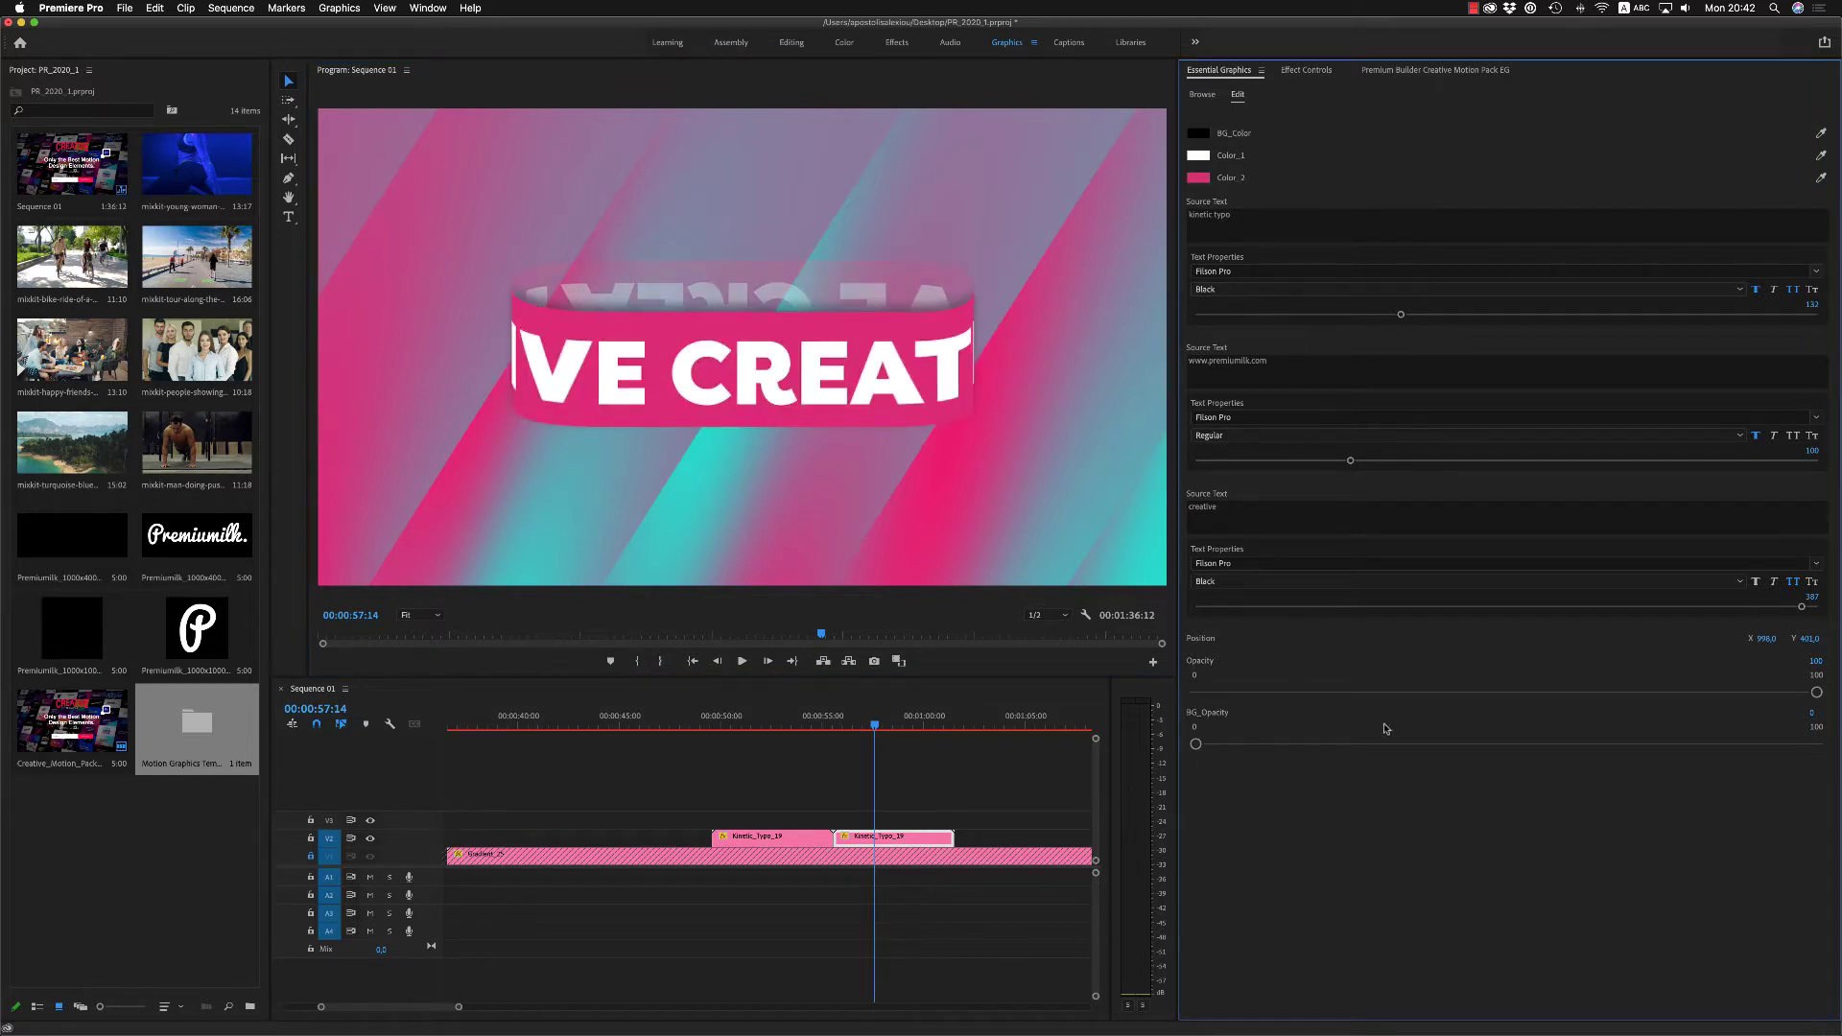
# Step: Try lowering the second Kinetic_Typo_19 clip's Opacity to 0, and restore it to 100
pyautogui.moveTo(1816, 693); pyautogui.dragTo(1012, 702)
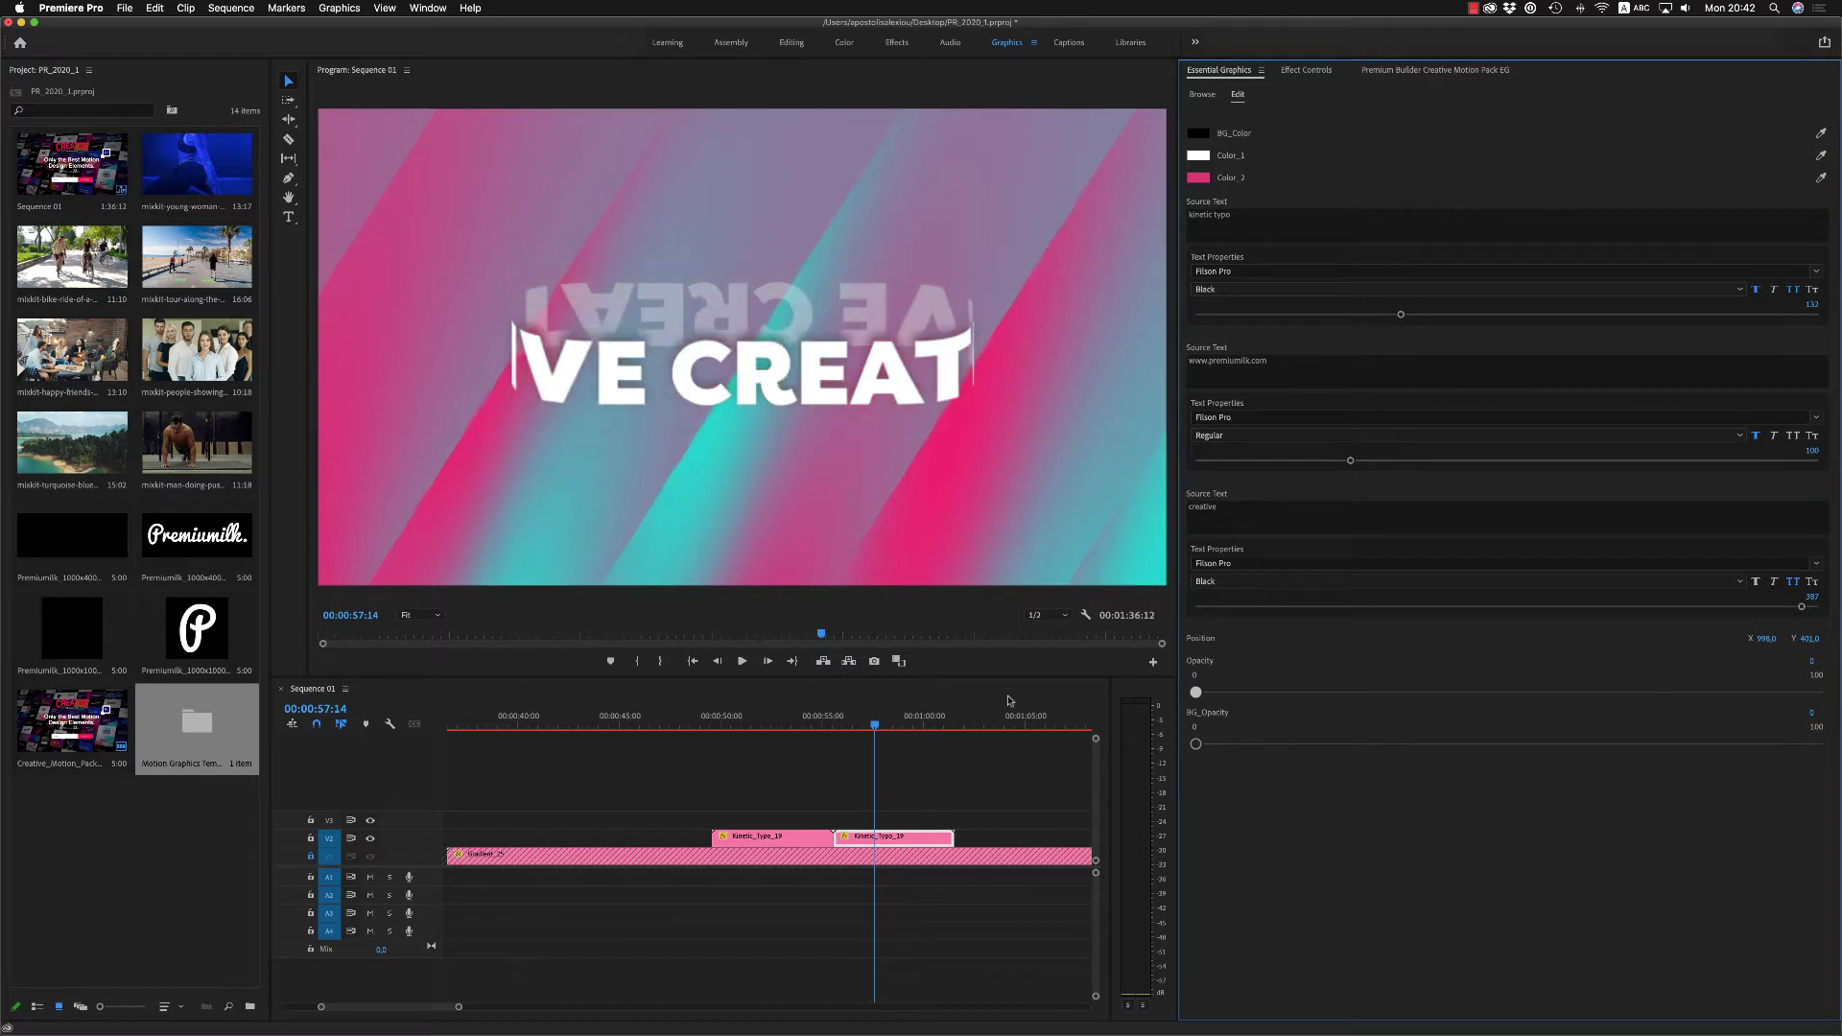
pyautogui.moveTo(1196, 692); pyautogui.dragTo(1461, 691)
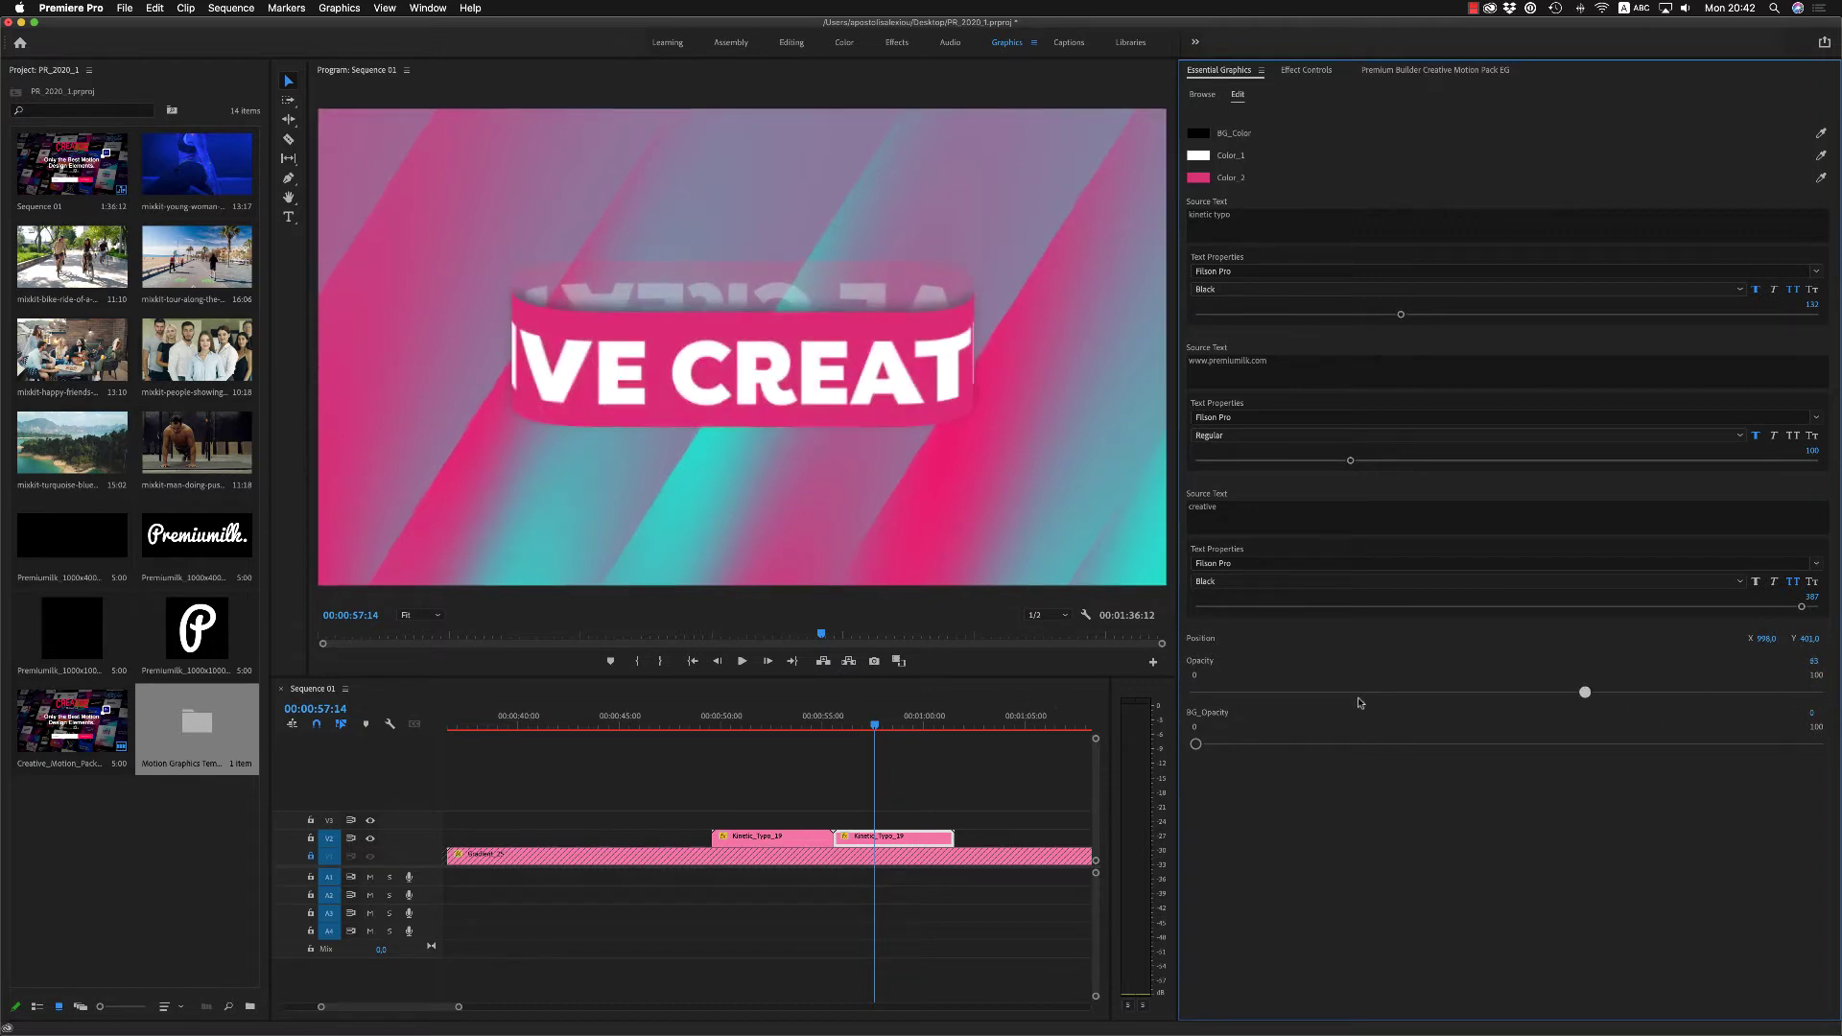
pyautogui.moveTo(1295, 701); pyautogui.dragTo(1761, 708)
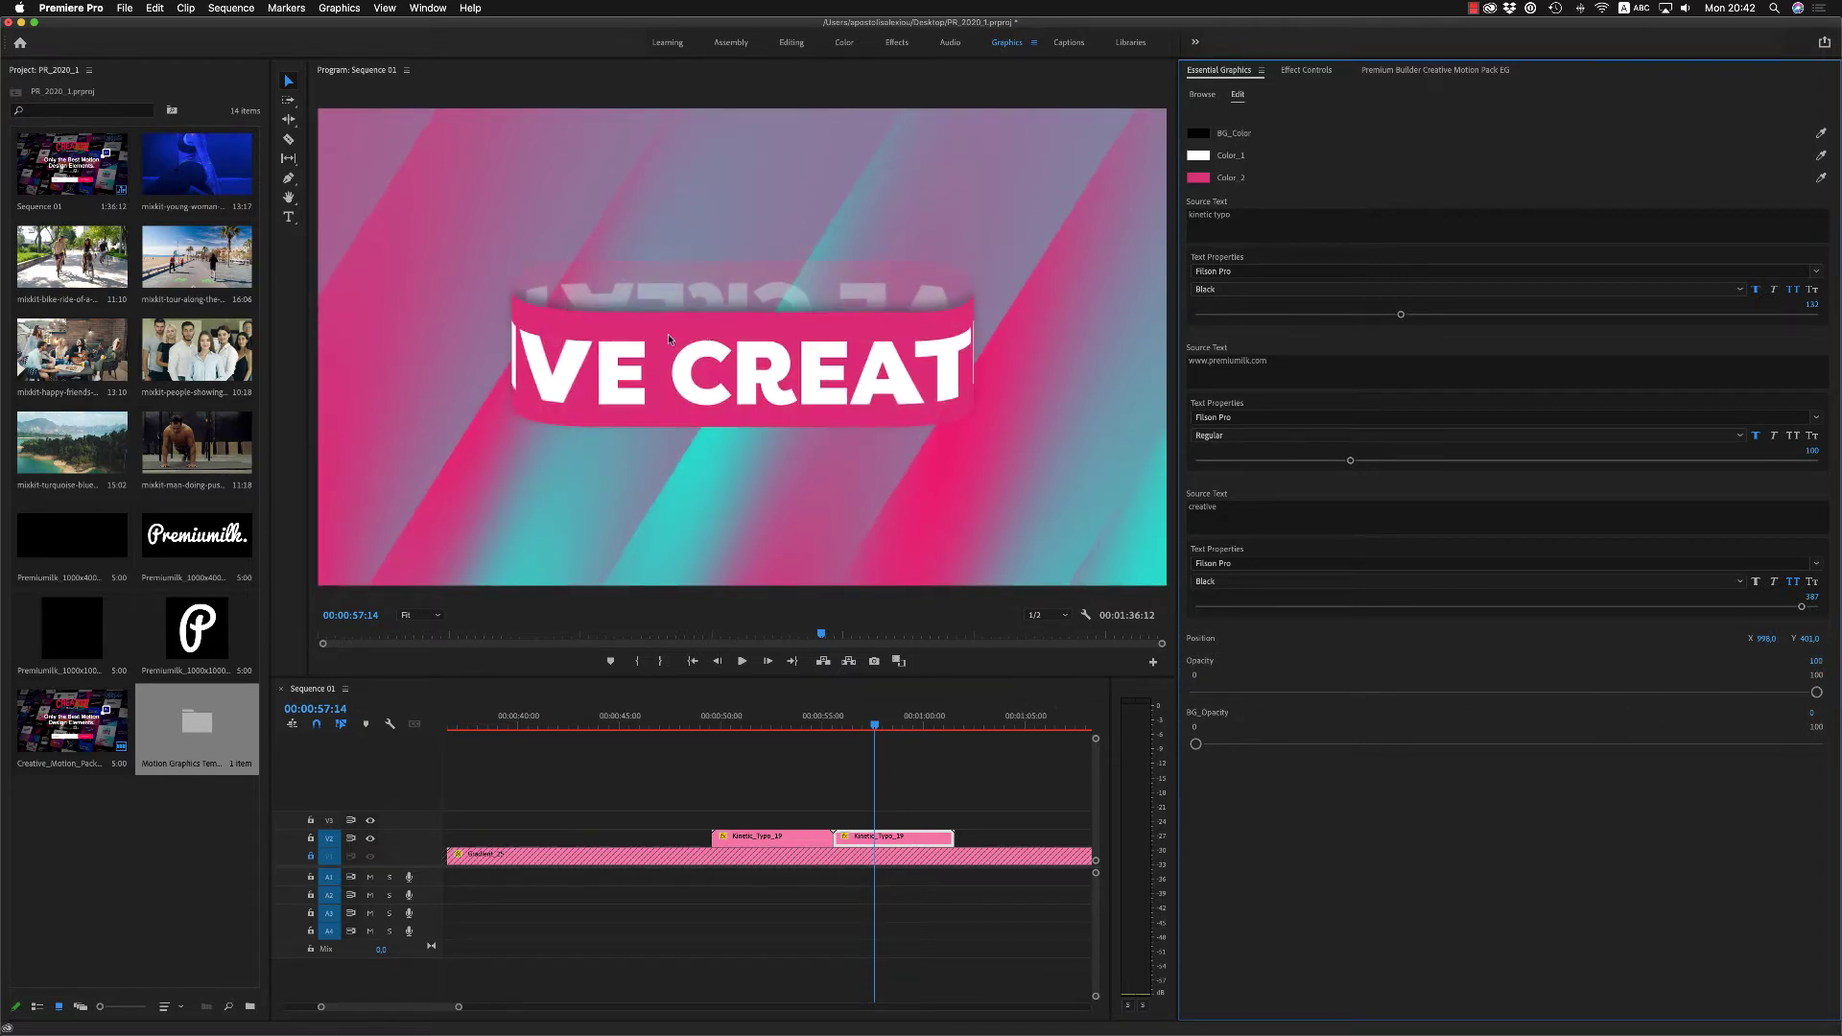
# Step: Delete both Kinetic_Typo_19 clips from track V2, and unlock track V1 to delete the Gradient_25 clip
pyautogui.moveTo(935, 811); pyautogui.dragTo(687, 901)
pyautogui.press('Delete')
pyautogui.click(595, 855)
pyautogui.press('Delete')
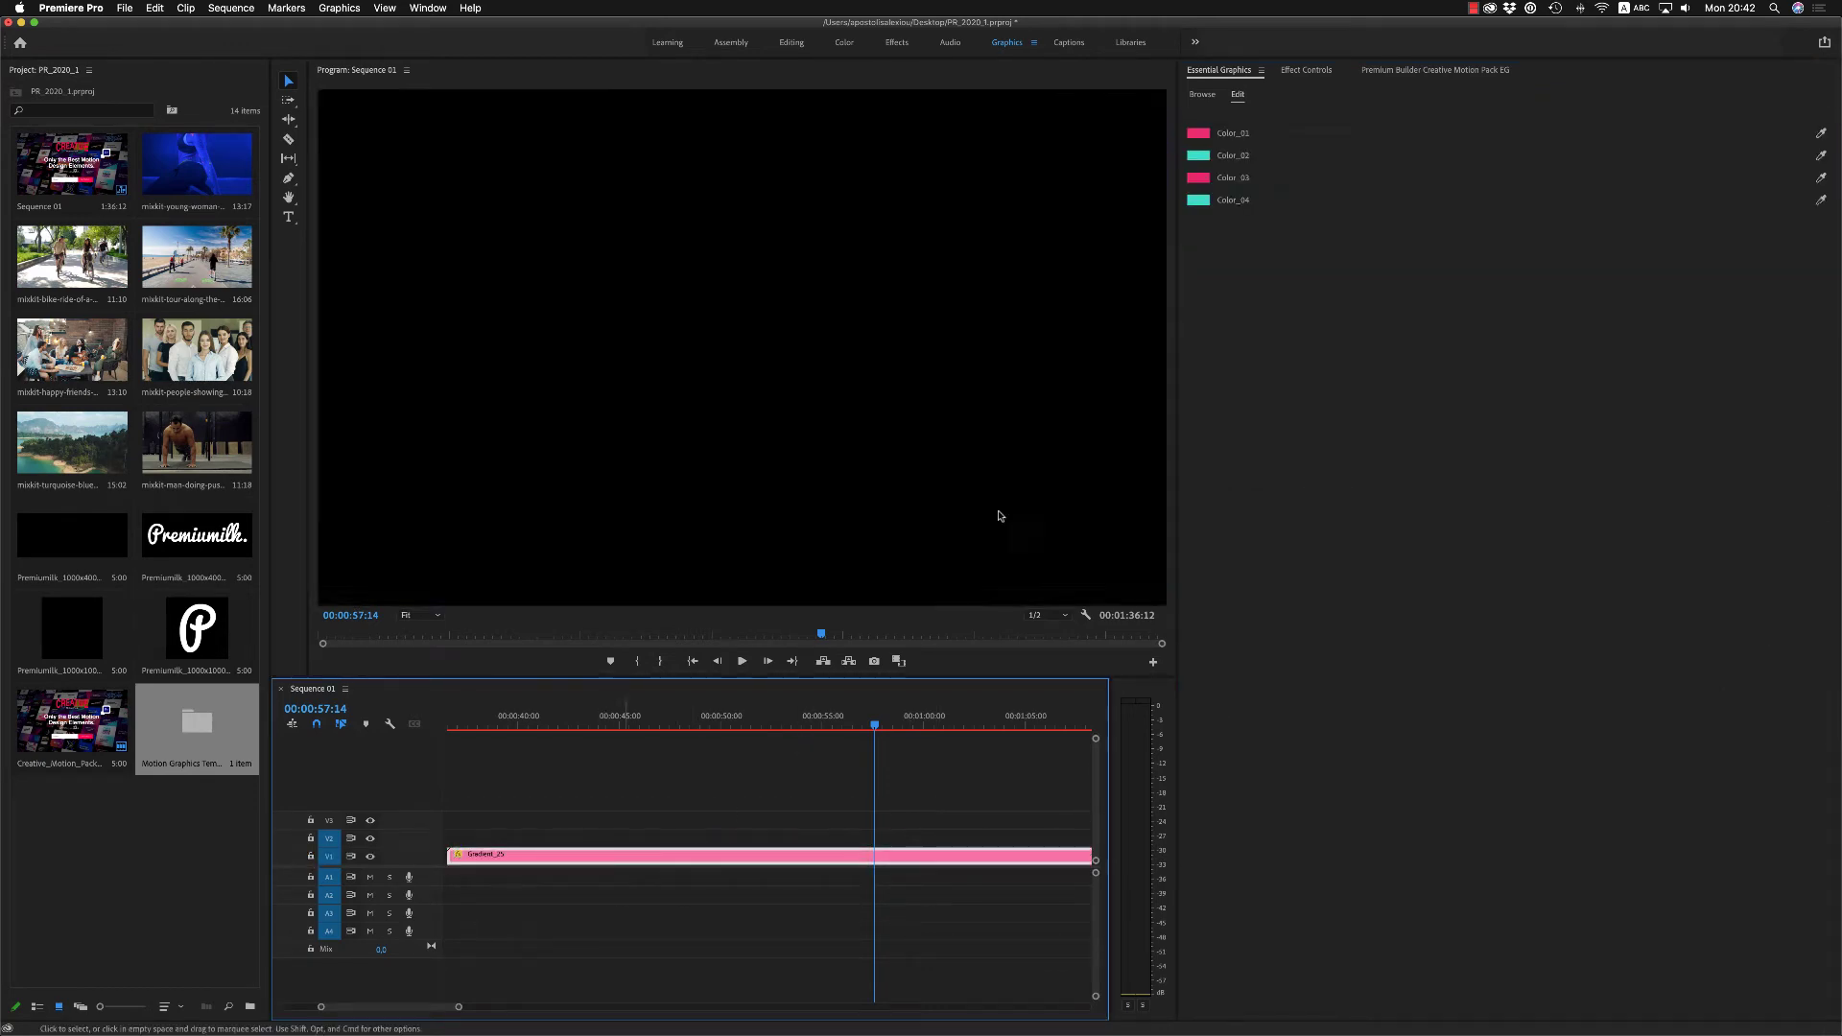
# Step: Insert the Mobile_1 template from the Devices category on track V1 and move the clip earlier so it ends at 00:00:56:09
pyautogui.click(1312, 70)
pyautogui.click(1365, 71)
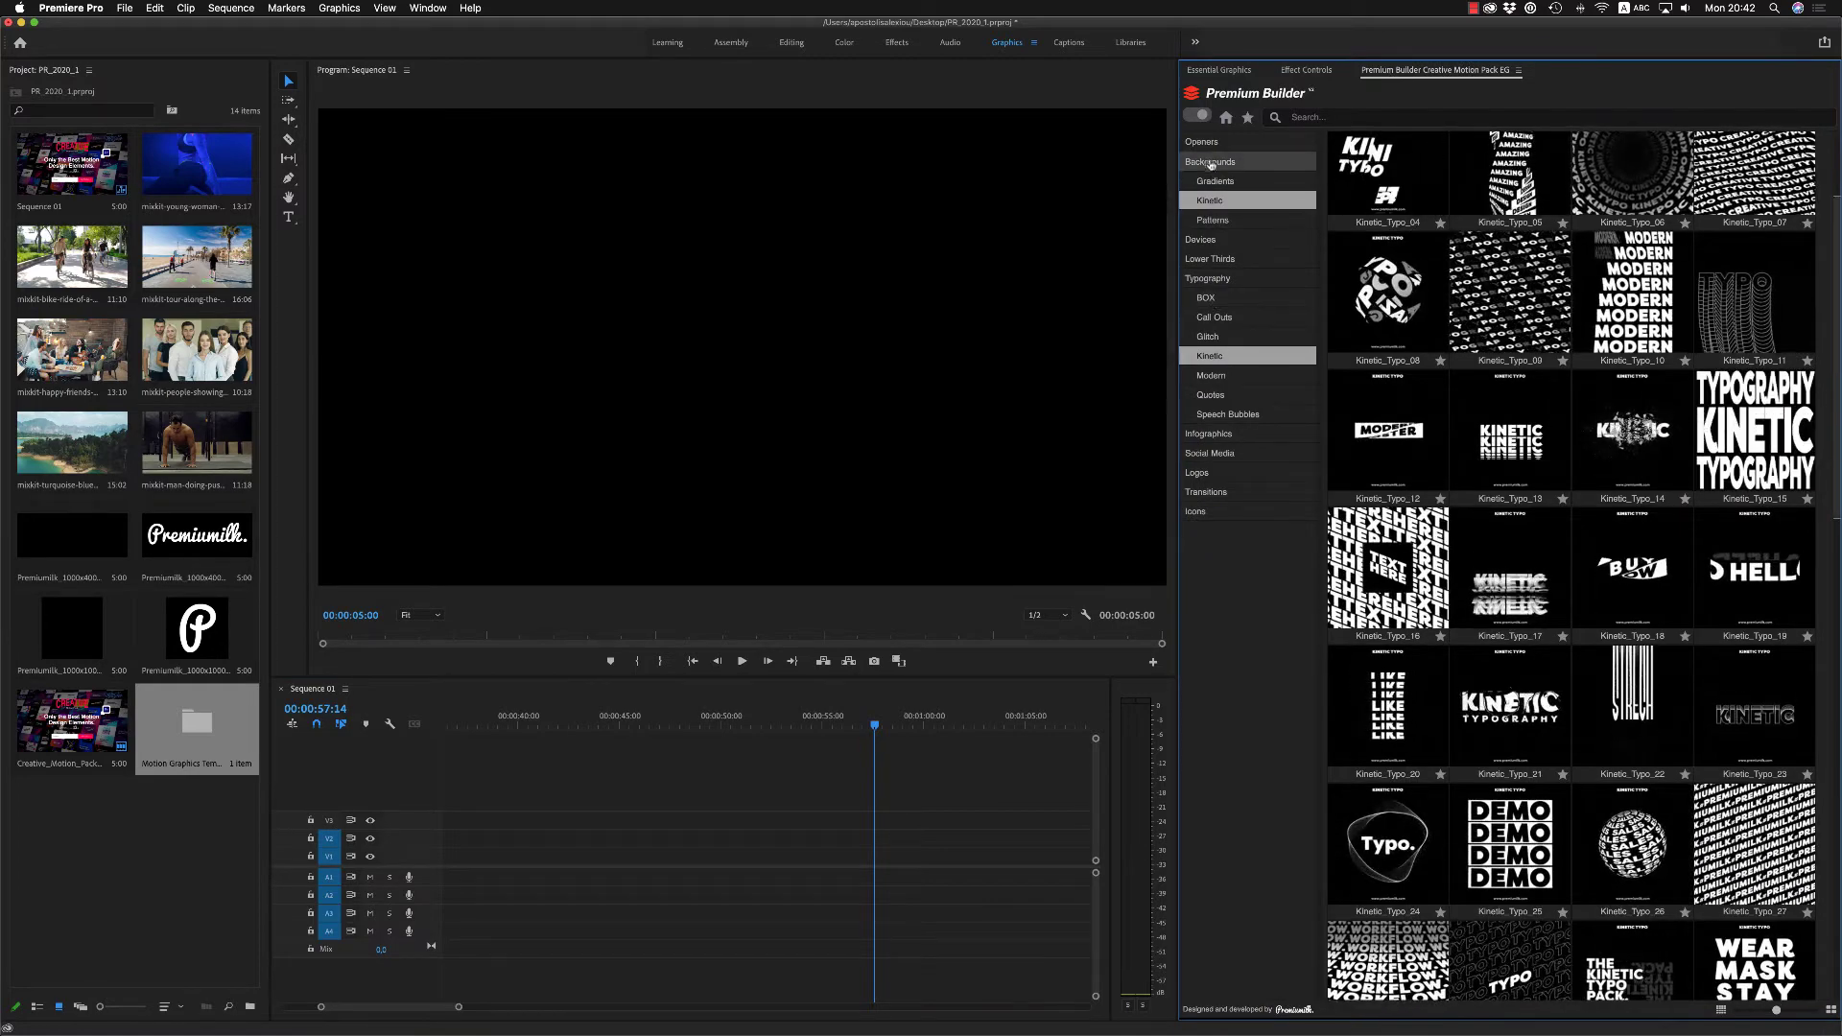
pyautogui.click(1210, 161)
pyautogui.click(1207, 184)
pyautogui.doubleClick(1509, 171)
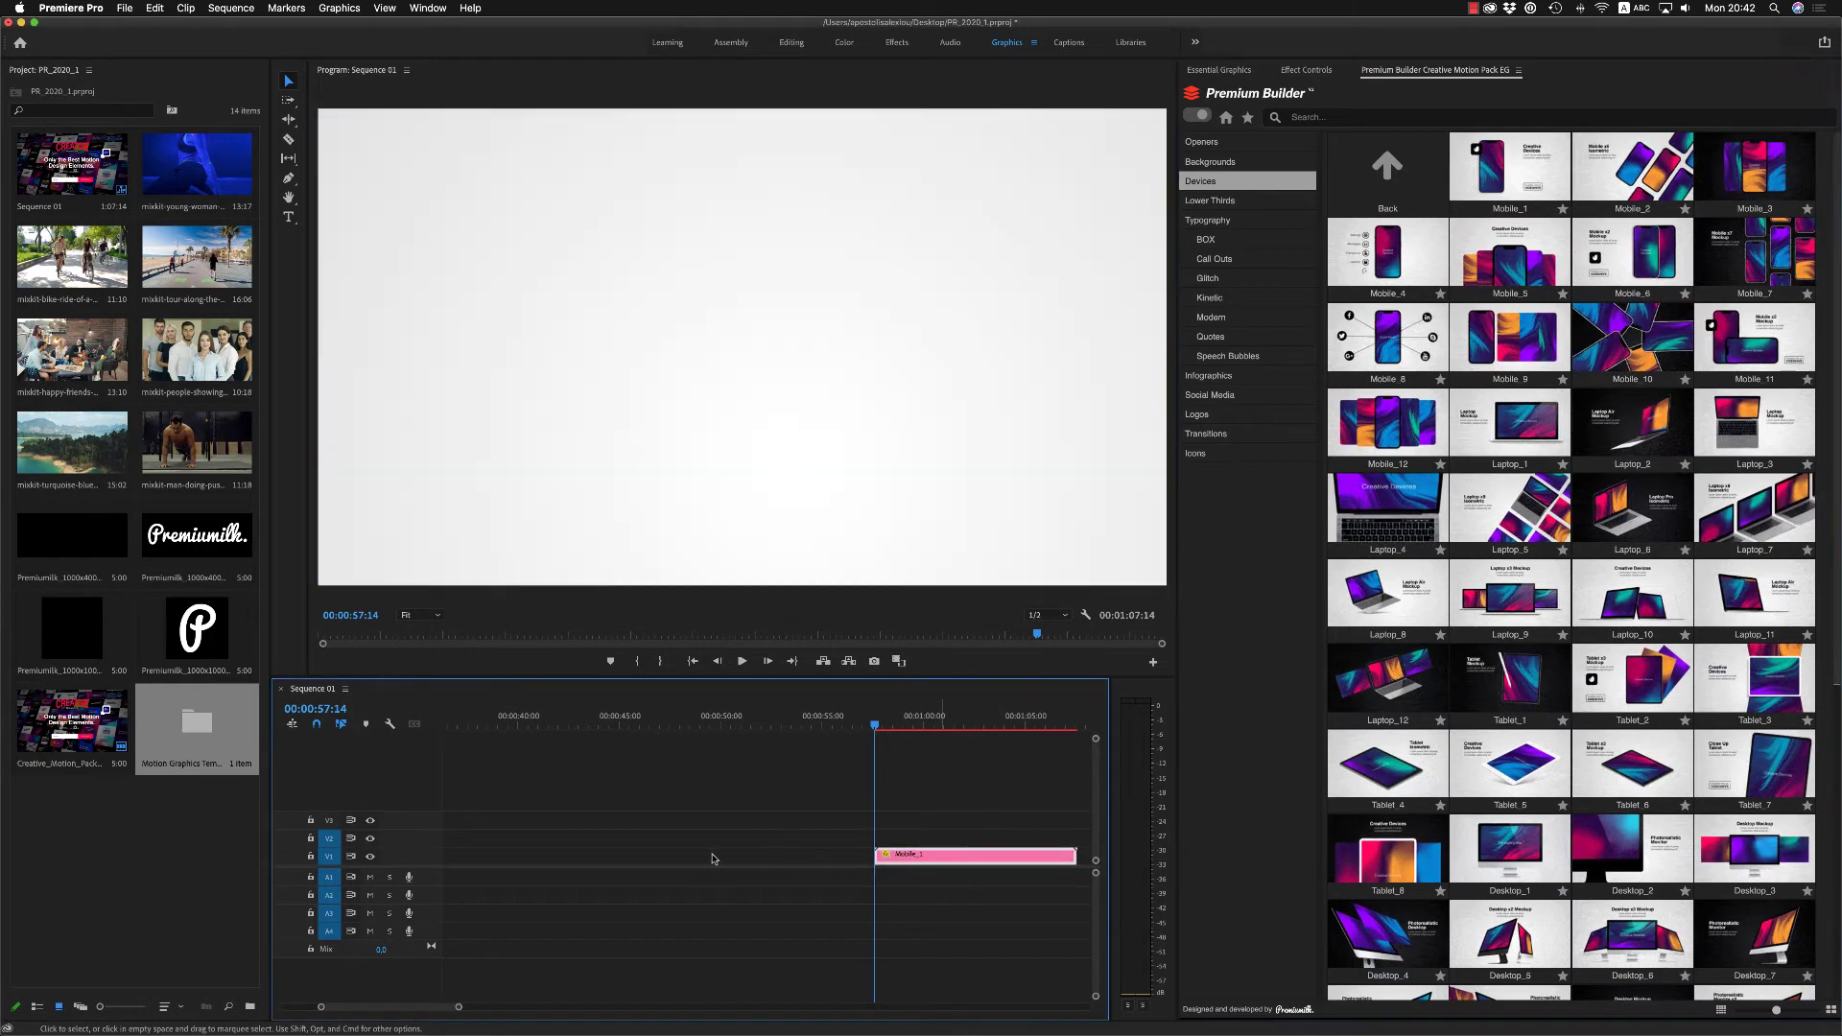
pyautogui.moveTo(938, 856); pyautogui.dragTo(711, 856)
# Step: Move the playhead to 00:00:48:07 and scale the Mobile_1 clip to the frame size
pyautogui.click(686, 726)
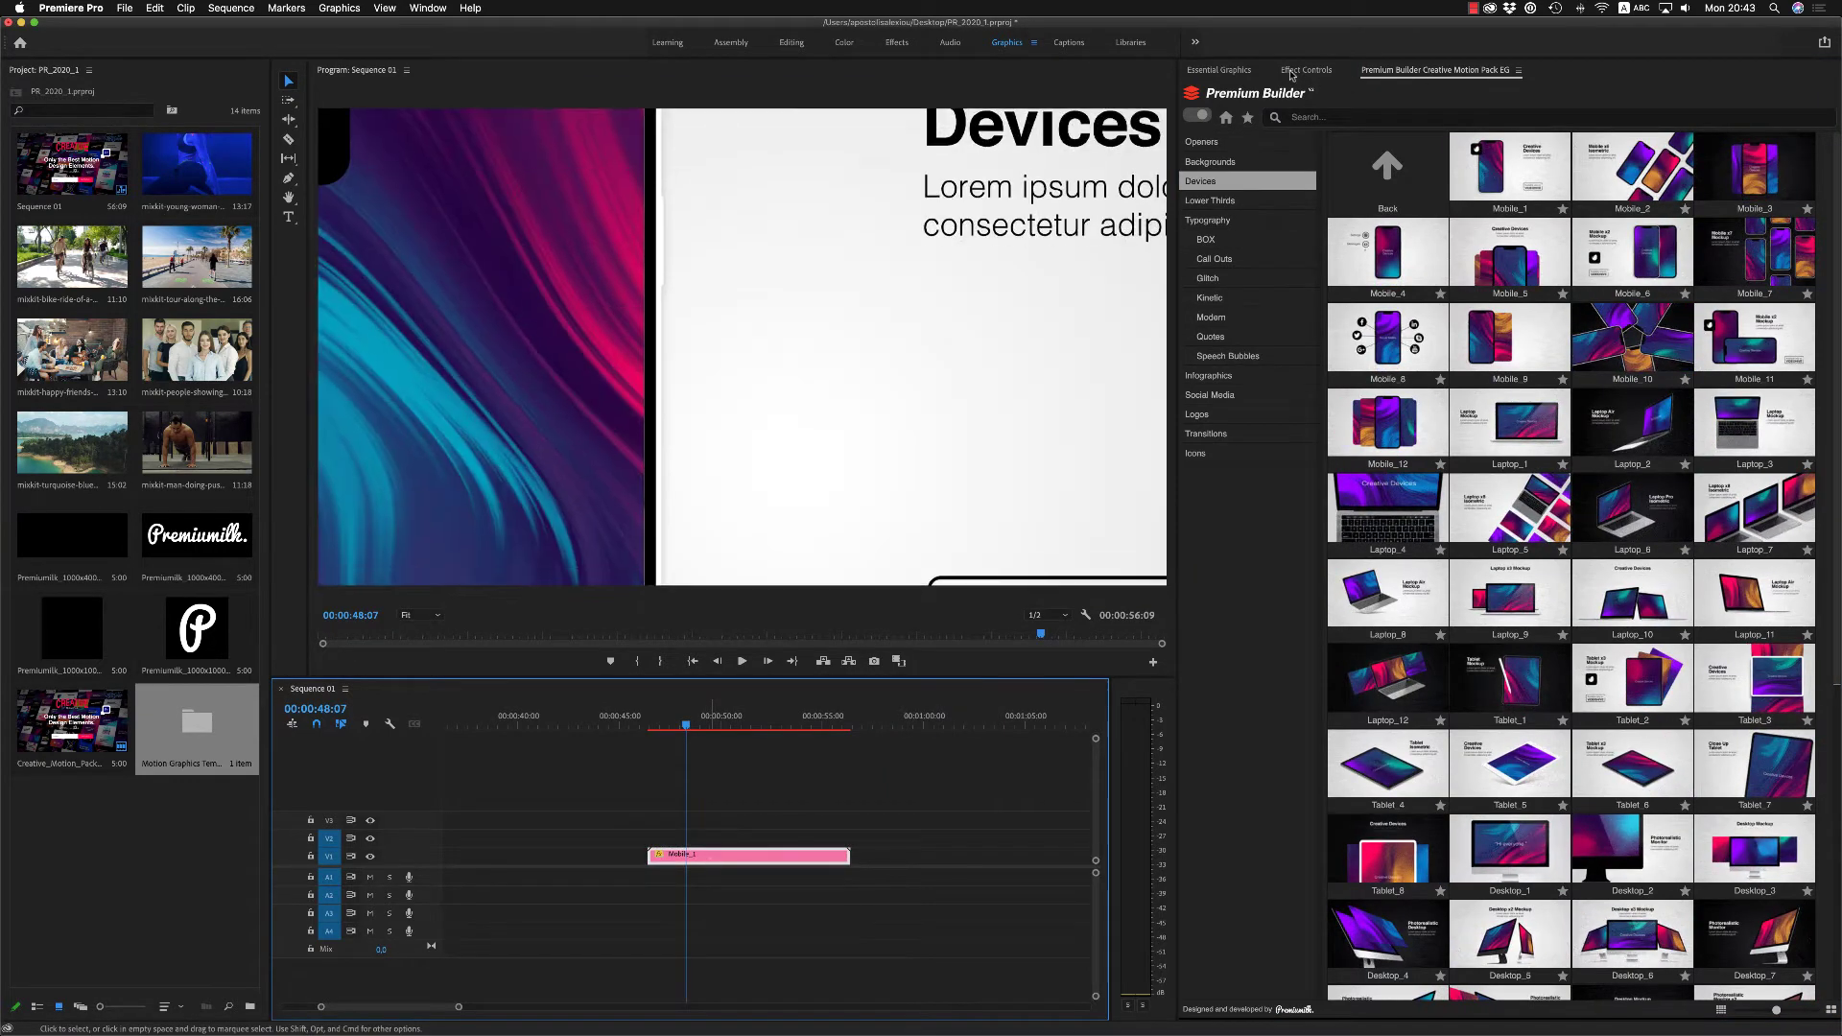
pyautogui.click(1305, 70)
pyautogui.rightClick(772, 857)
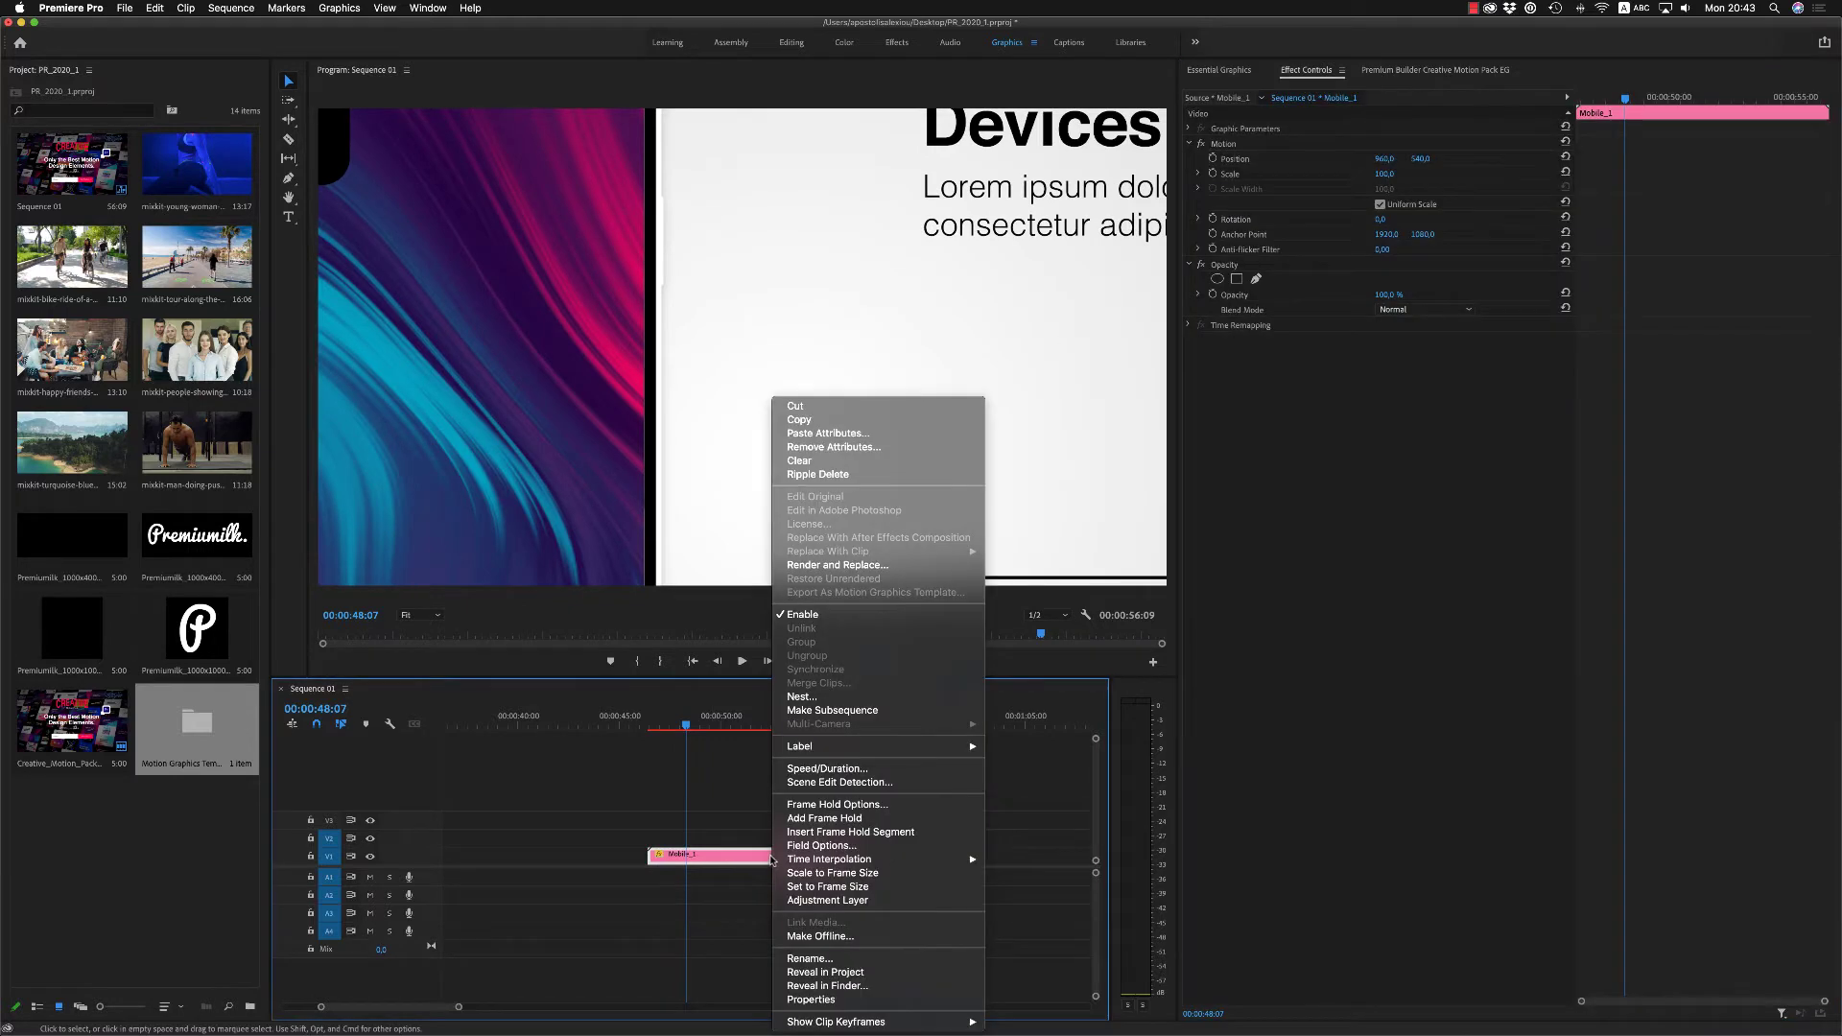
pyautogui.click(854, 873)
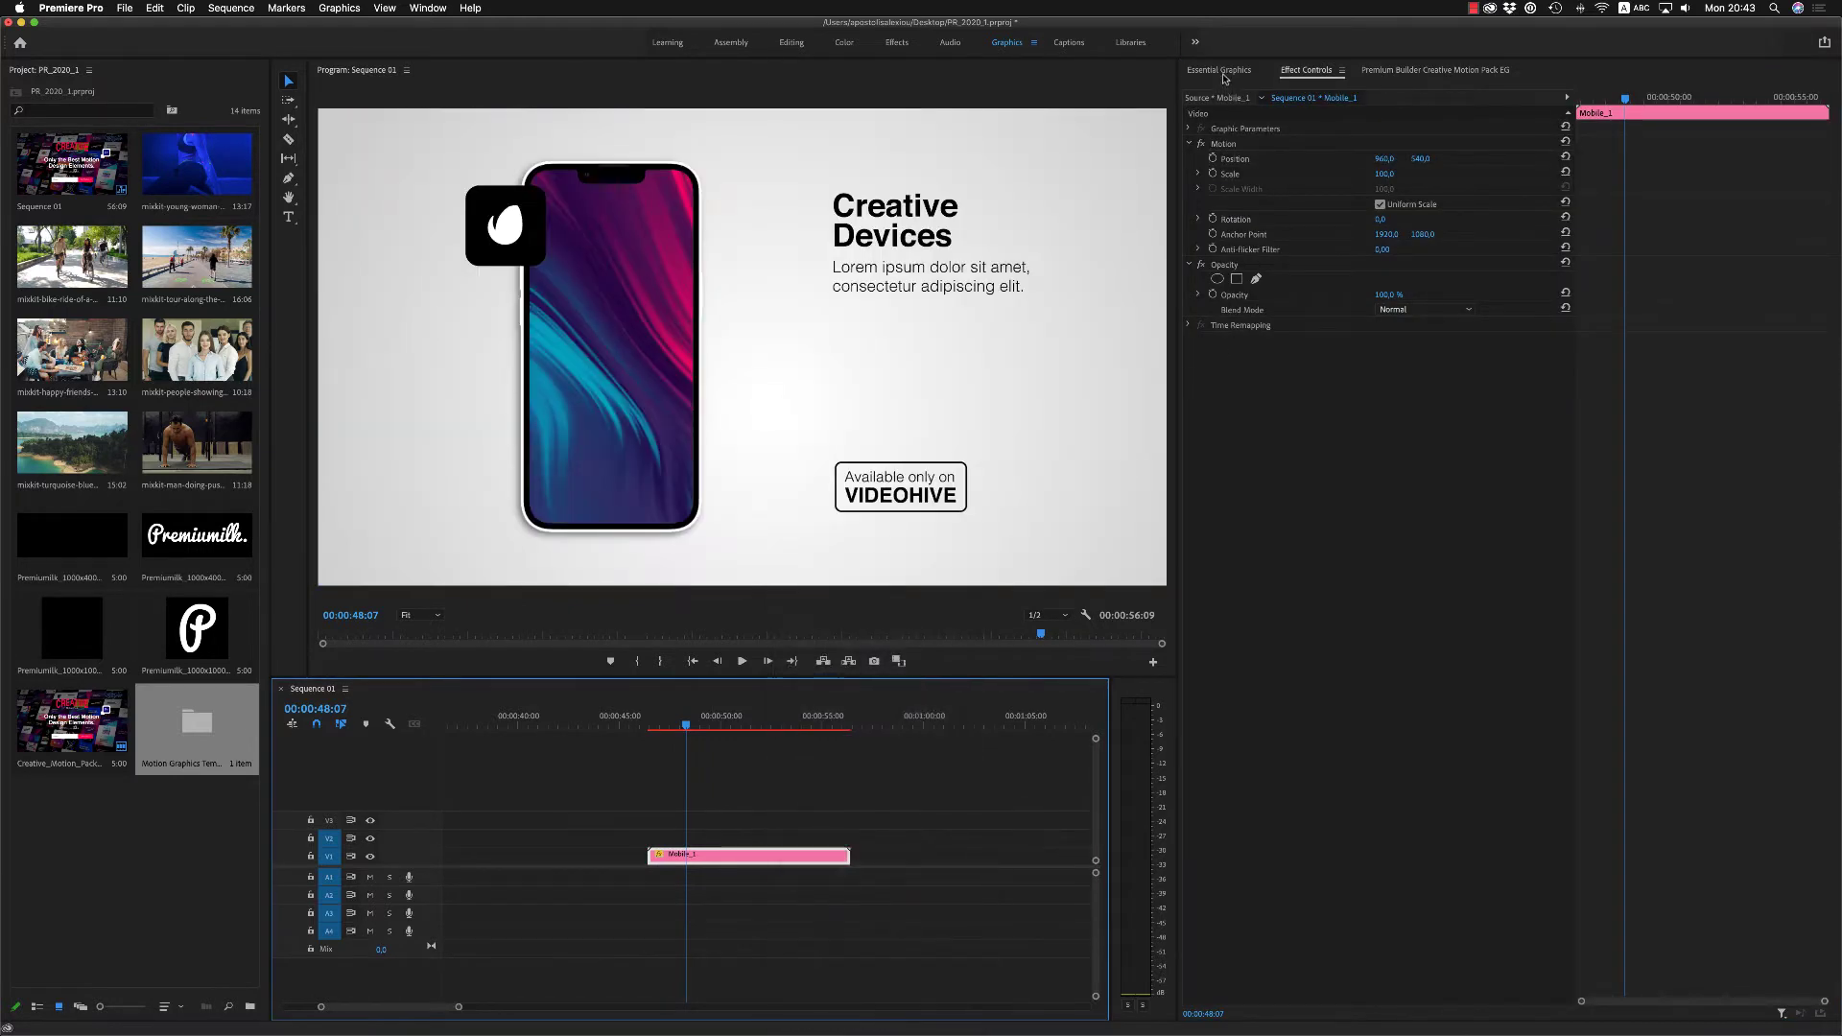
# Step: Place Premiumilk_1000x1000_White.png in the Mobile_1 clip's App_Image_Placeholder and set its scale to 50%
pyautogui.click(1226, 76)
pyautogui.moveTo(1833, 508); pyautogui.dragTo(1833, 906)
pyautogui.moveTo(220, 636); pyautogui.dragTo(1600, 351)
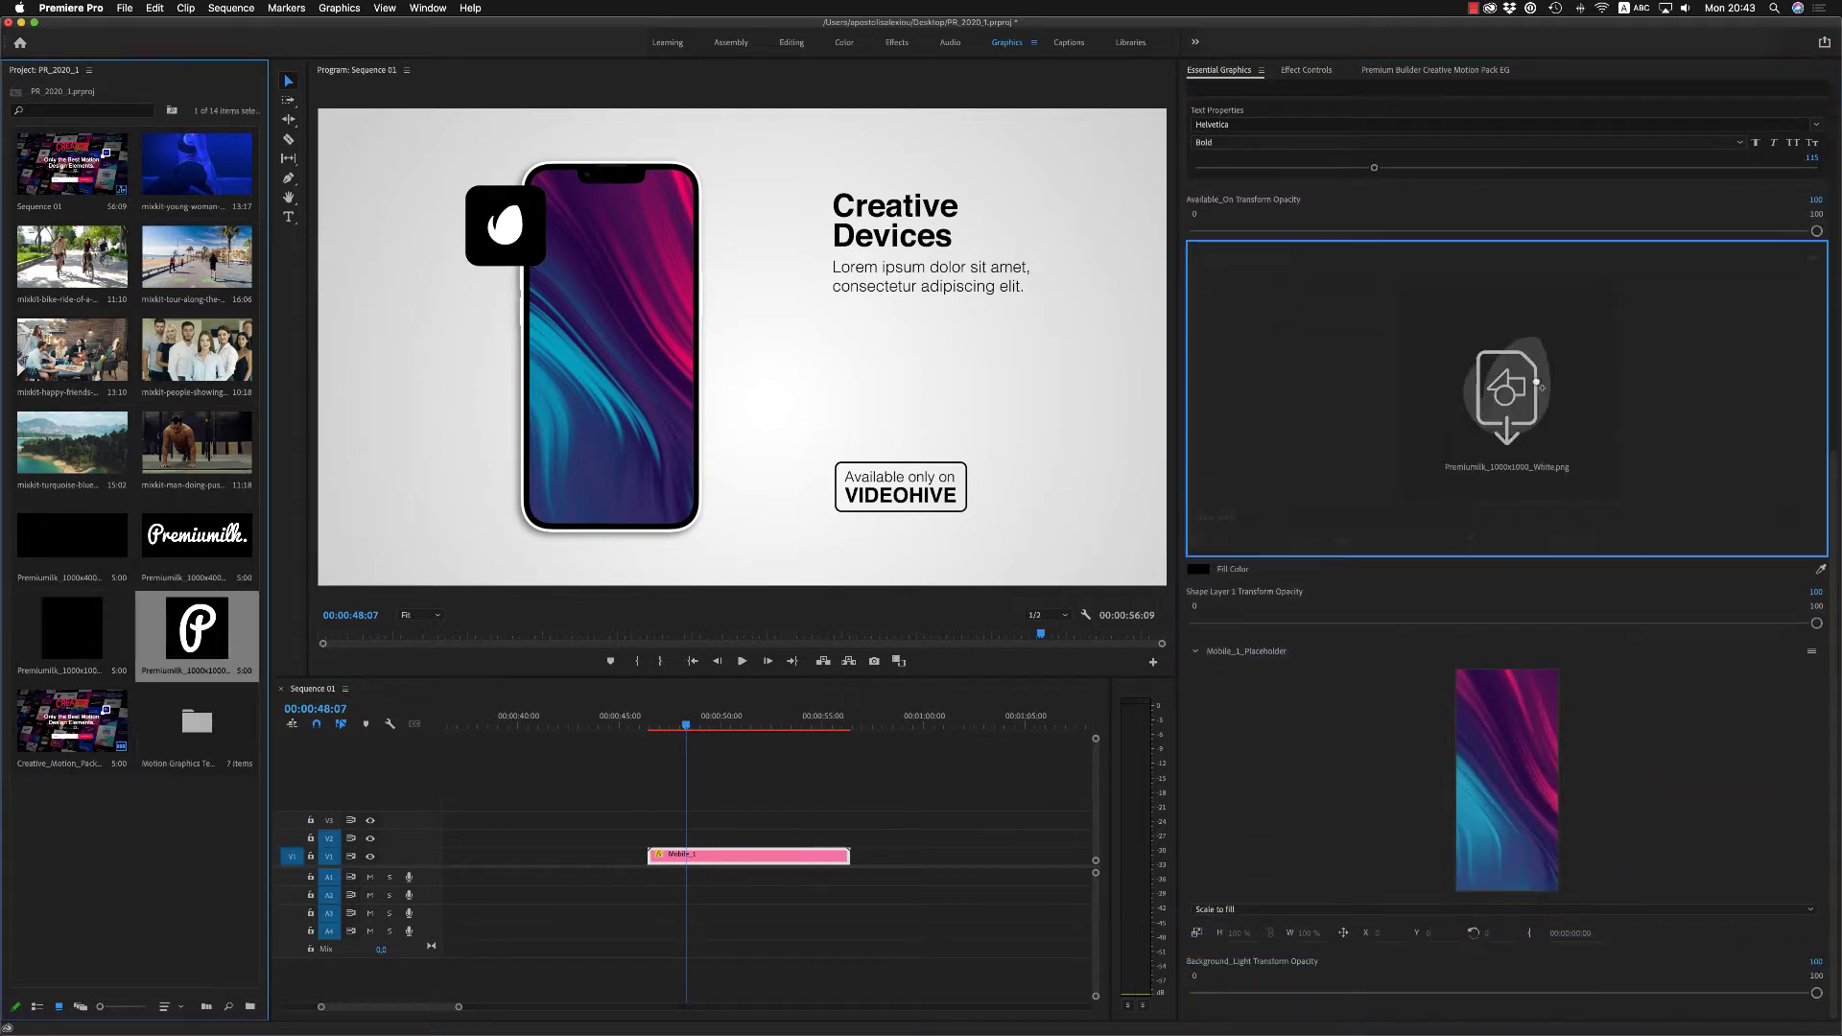
pyautogui.moveTo(1512, 402); pyautogui.dragTo(1502, 419)
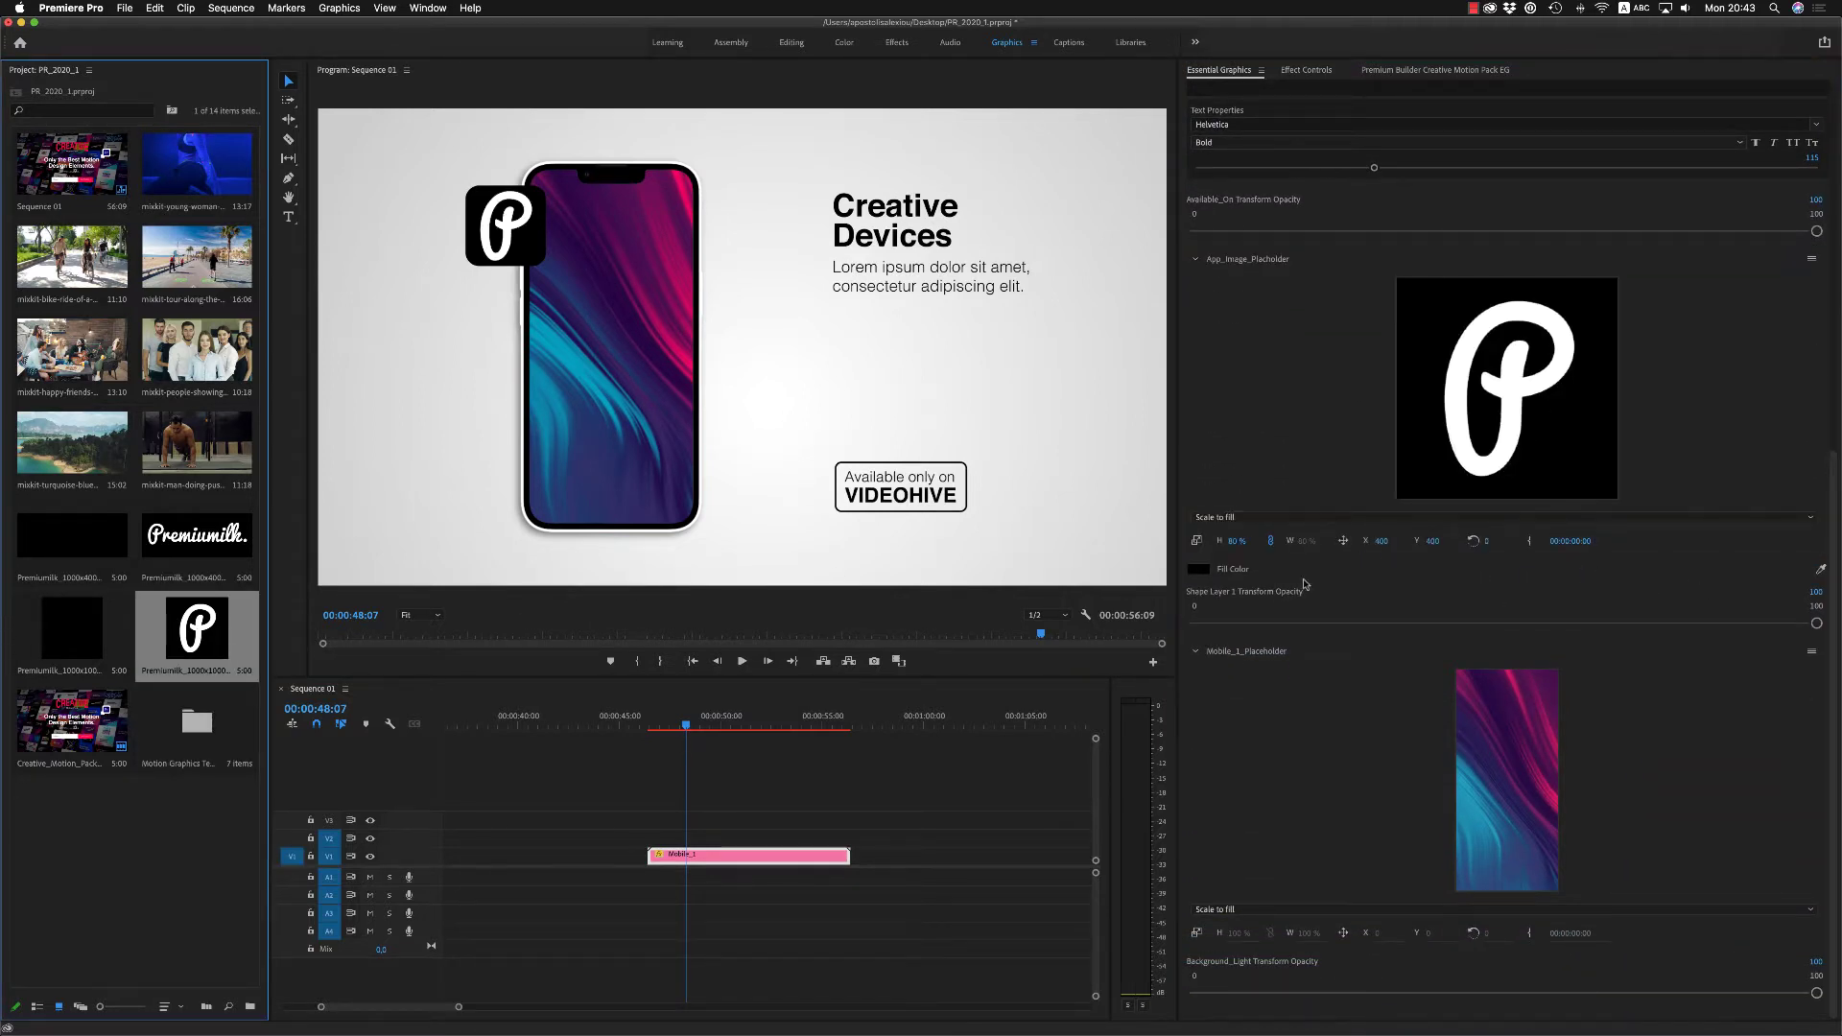
pyautogui.click(1236, 541)
pyautogui.press('Return')
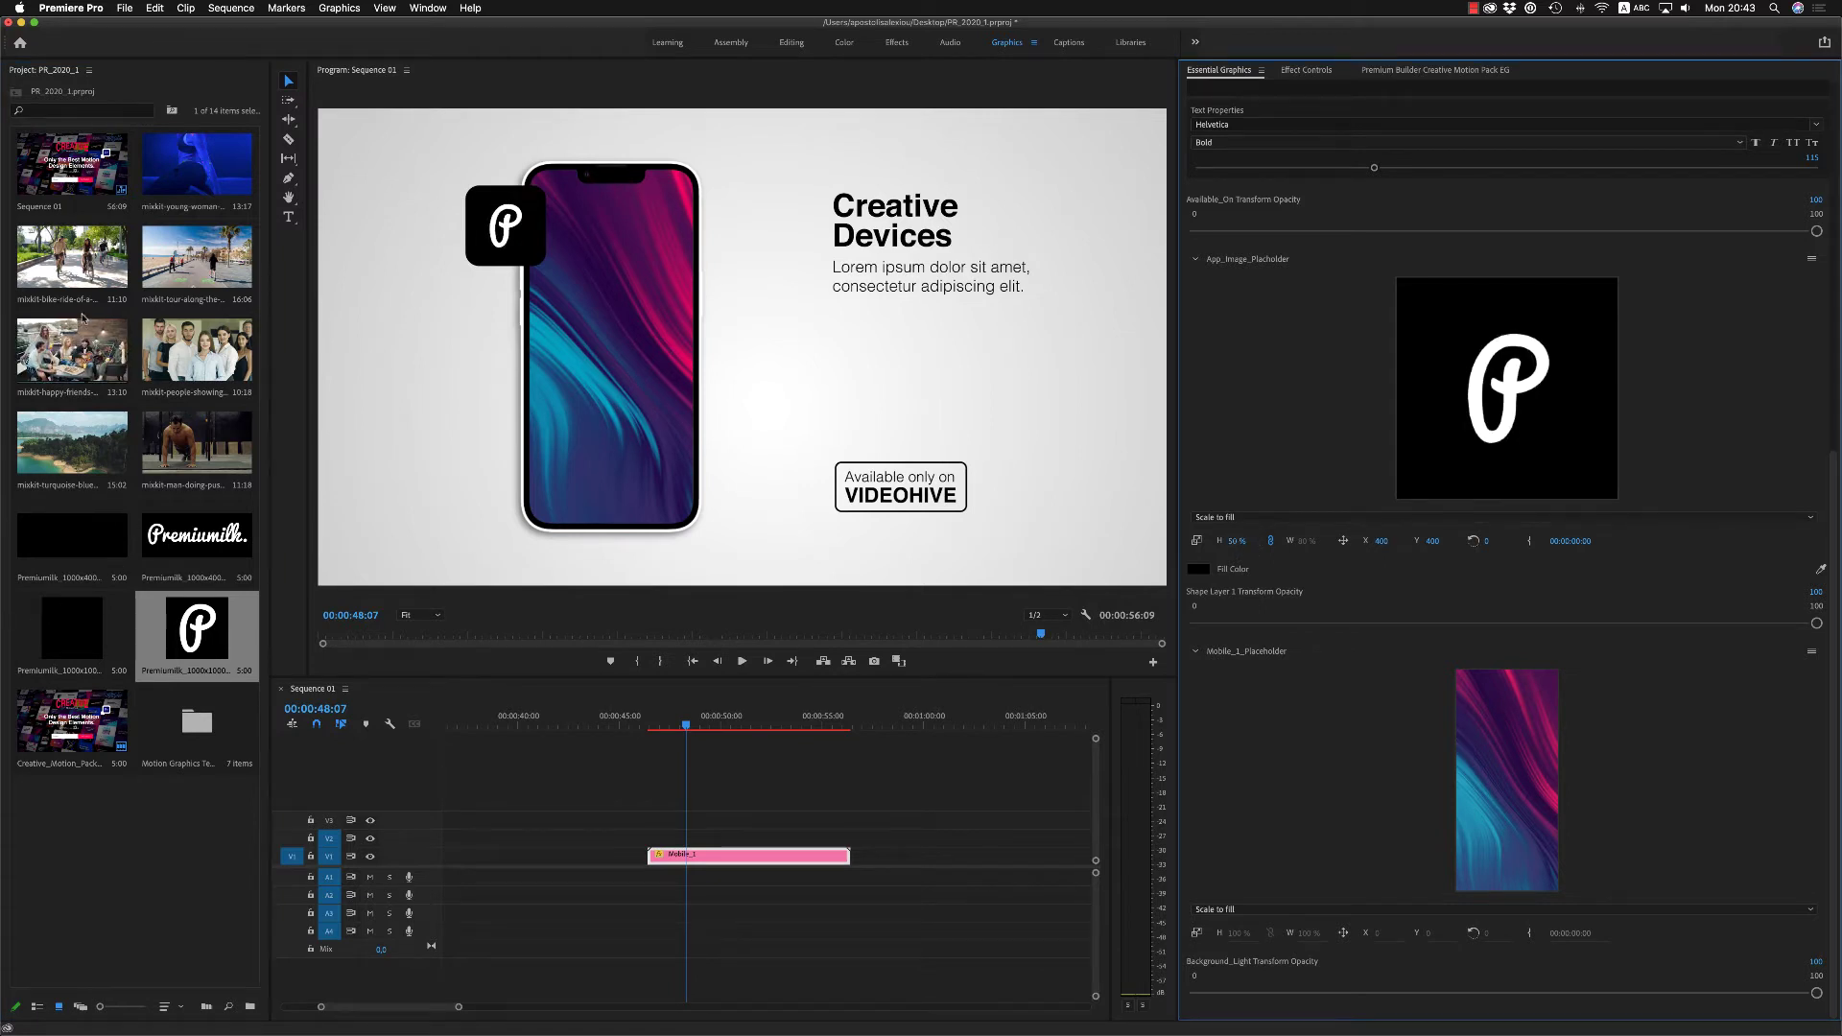
# Step: Fill the Mobile_1_Placeholder with the mixkit-people-showing video and play back the result
pyautogui.moveTo(198, 372); pyautogui.dragTo(1464, 721)
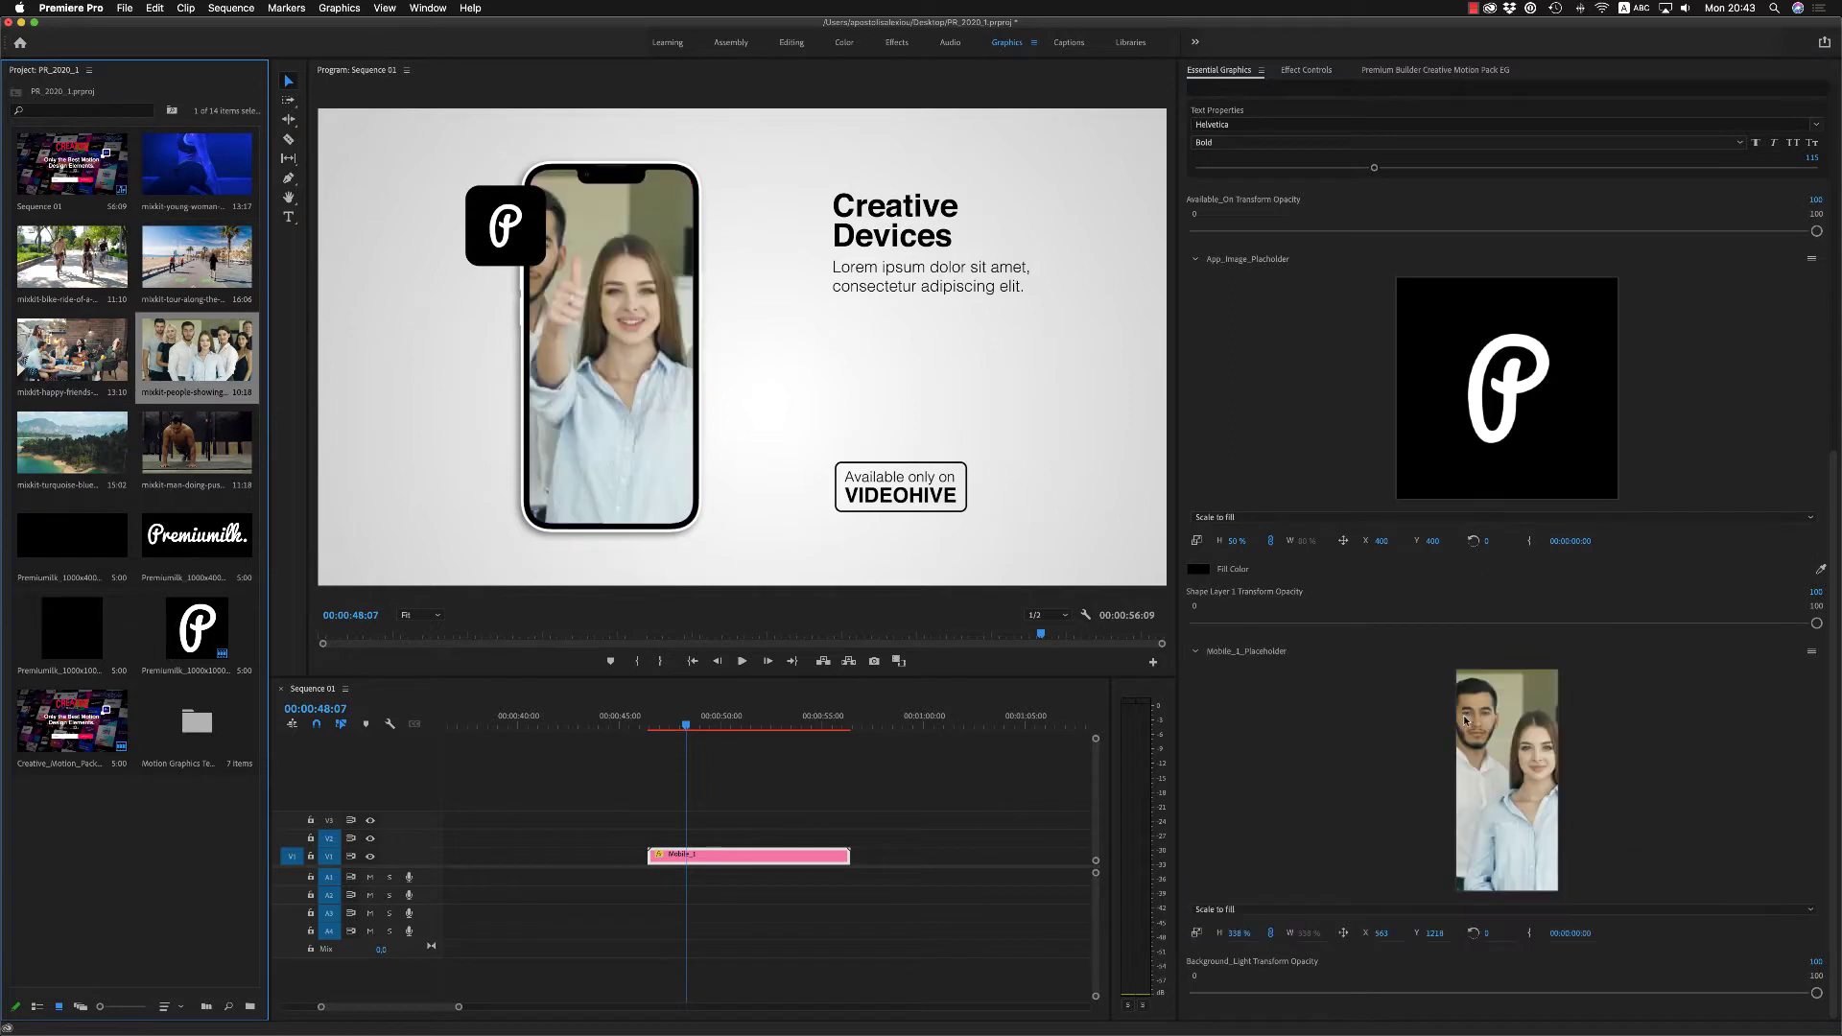
pyautogui.click(652, 728)
pyautogui.press('space')
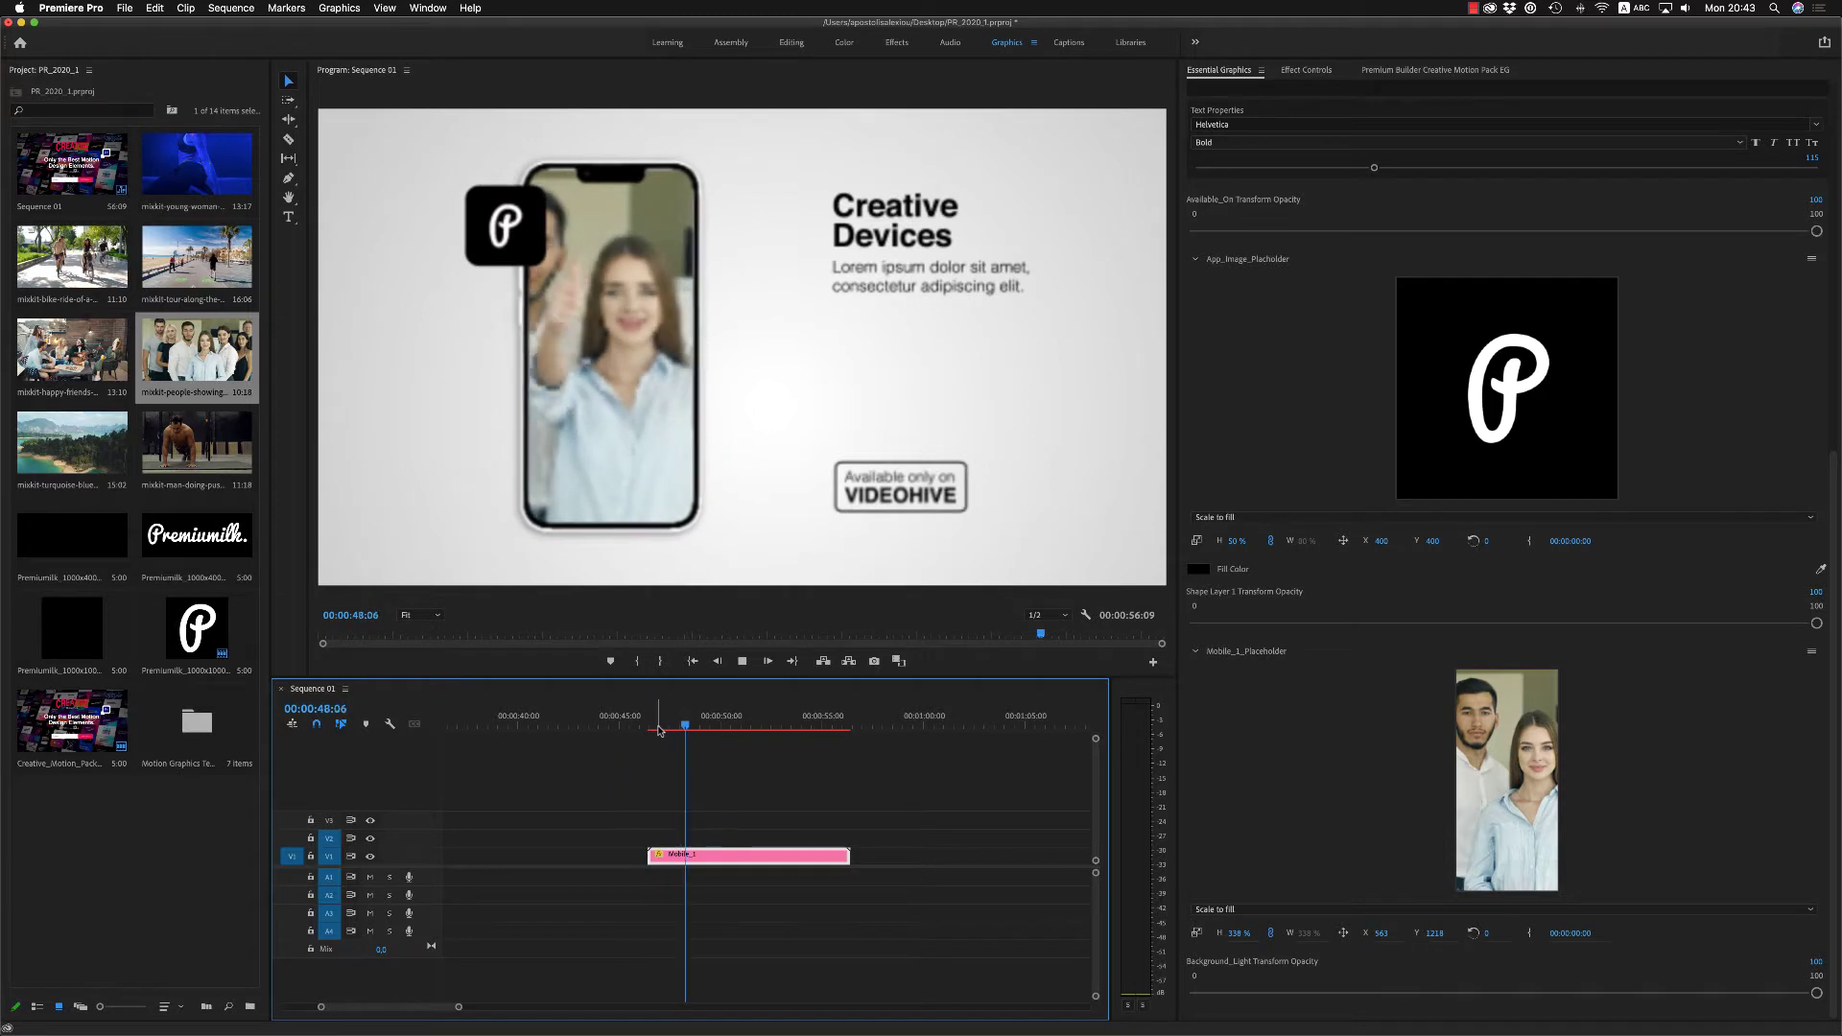
pyautogui.press('space')
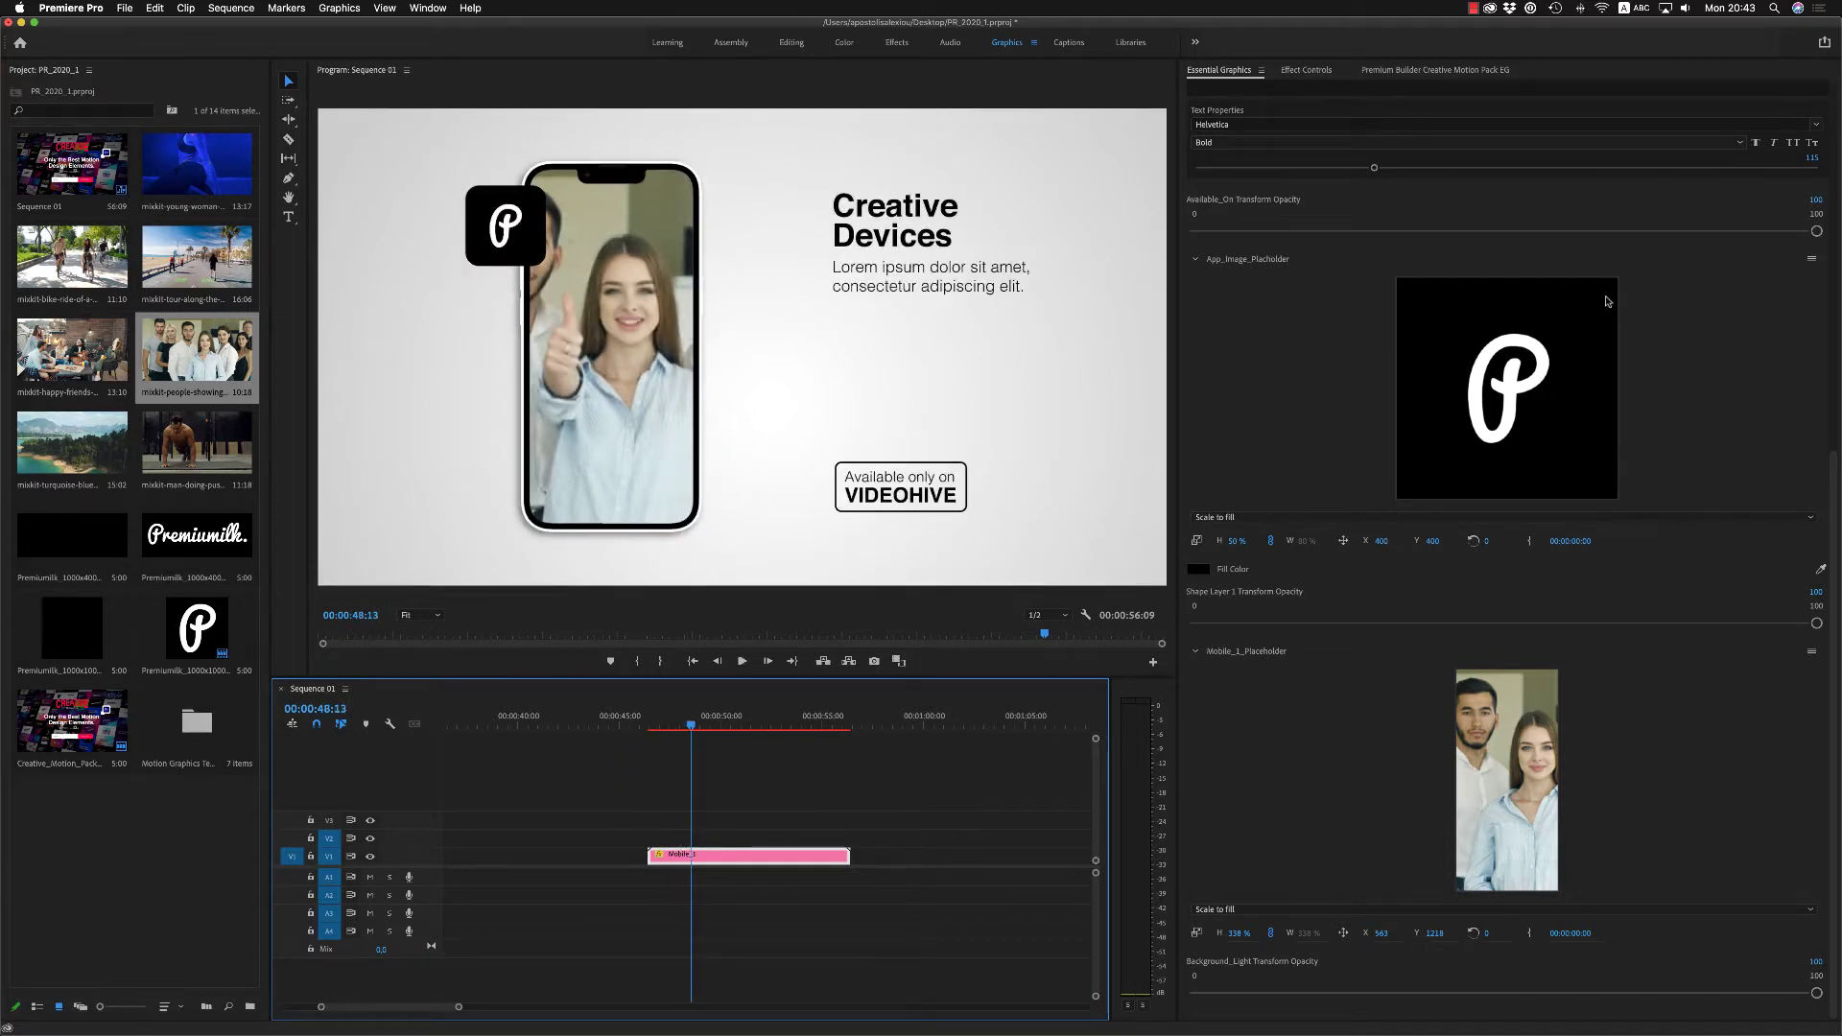
# Step: Look over the Mobile_1 template's text and color settings, and return to the Premium Builder Devices templates
pyautogui.scroll(5, 1487, 344)
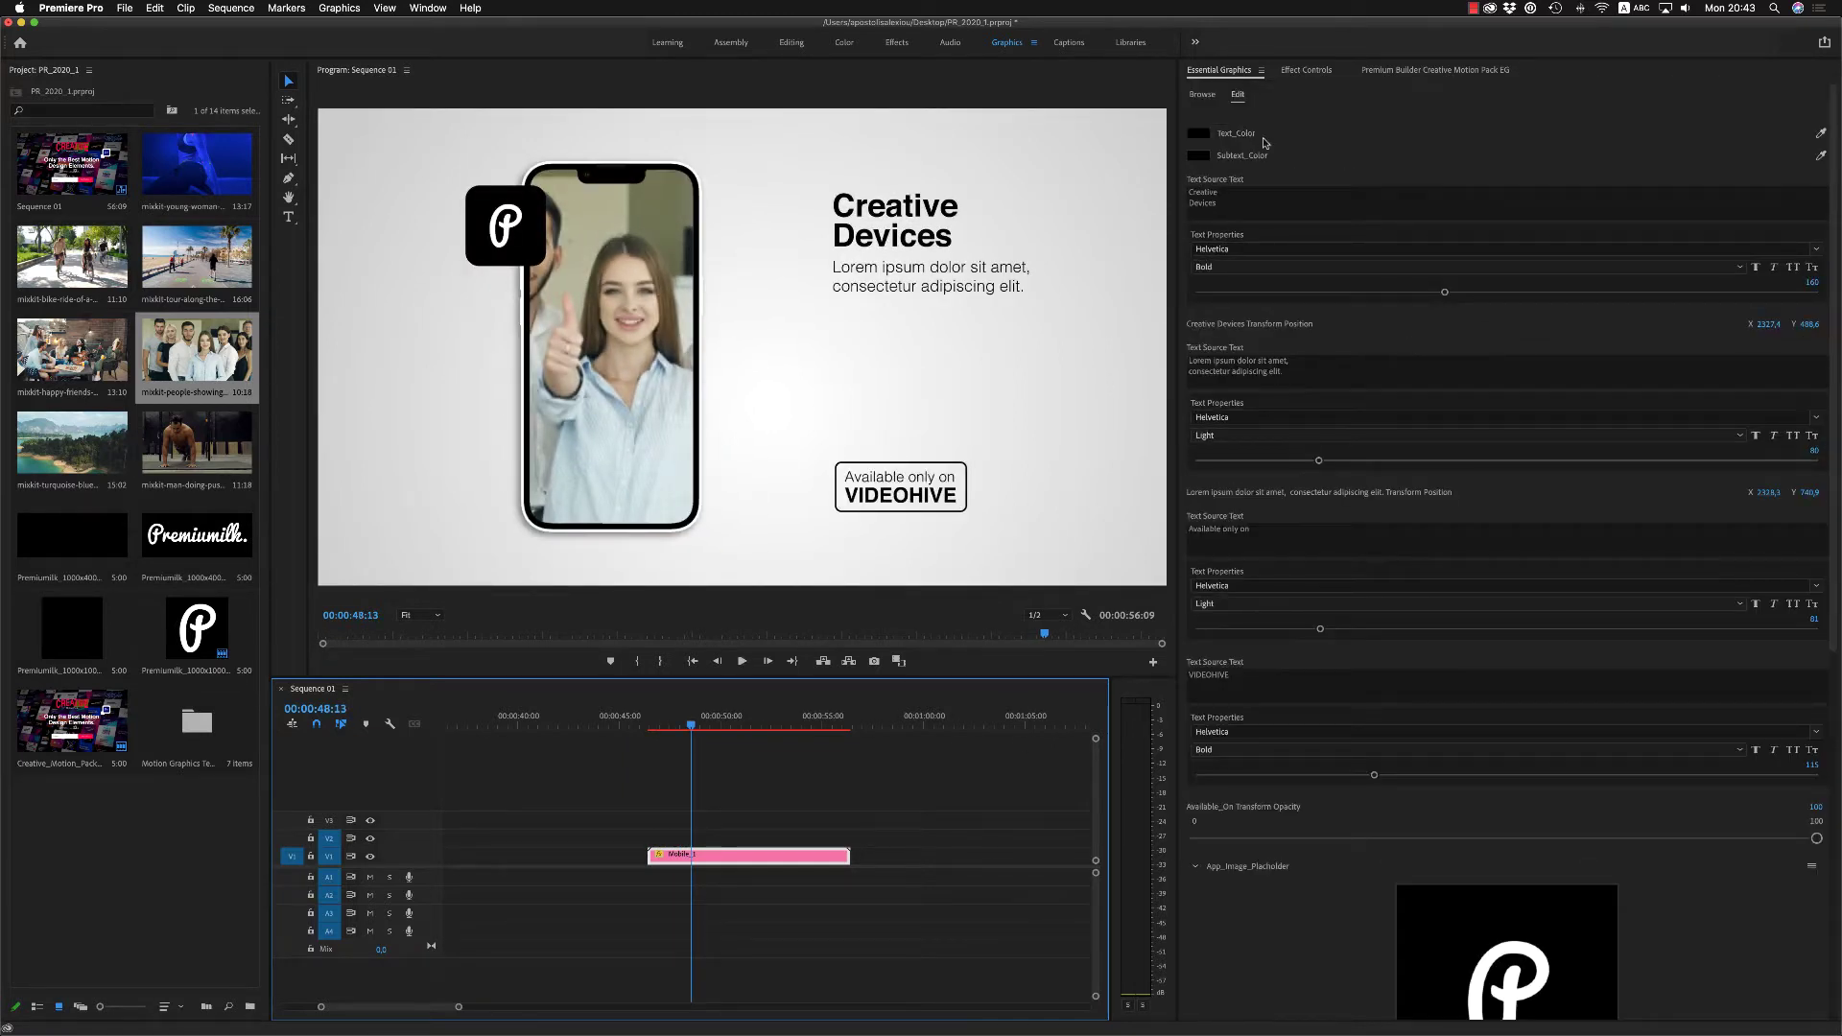
pyautogui.click(1307, 70)
pyautogui.click(1430, 72)
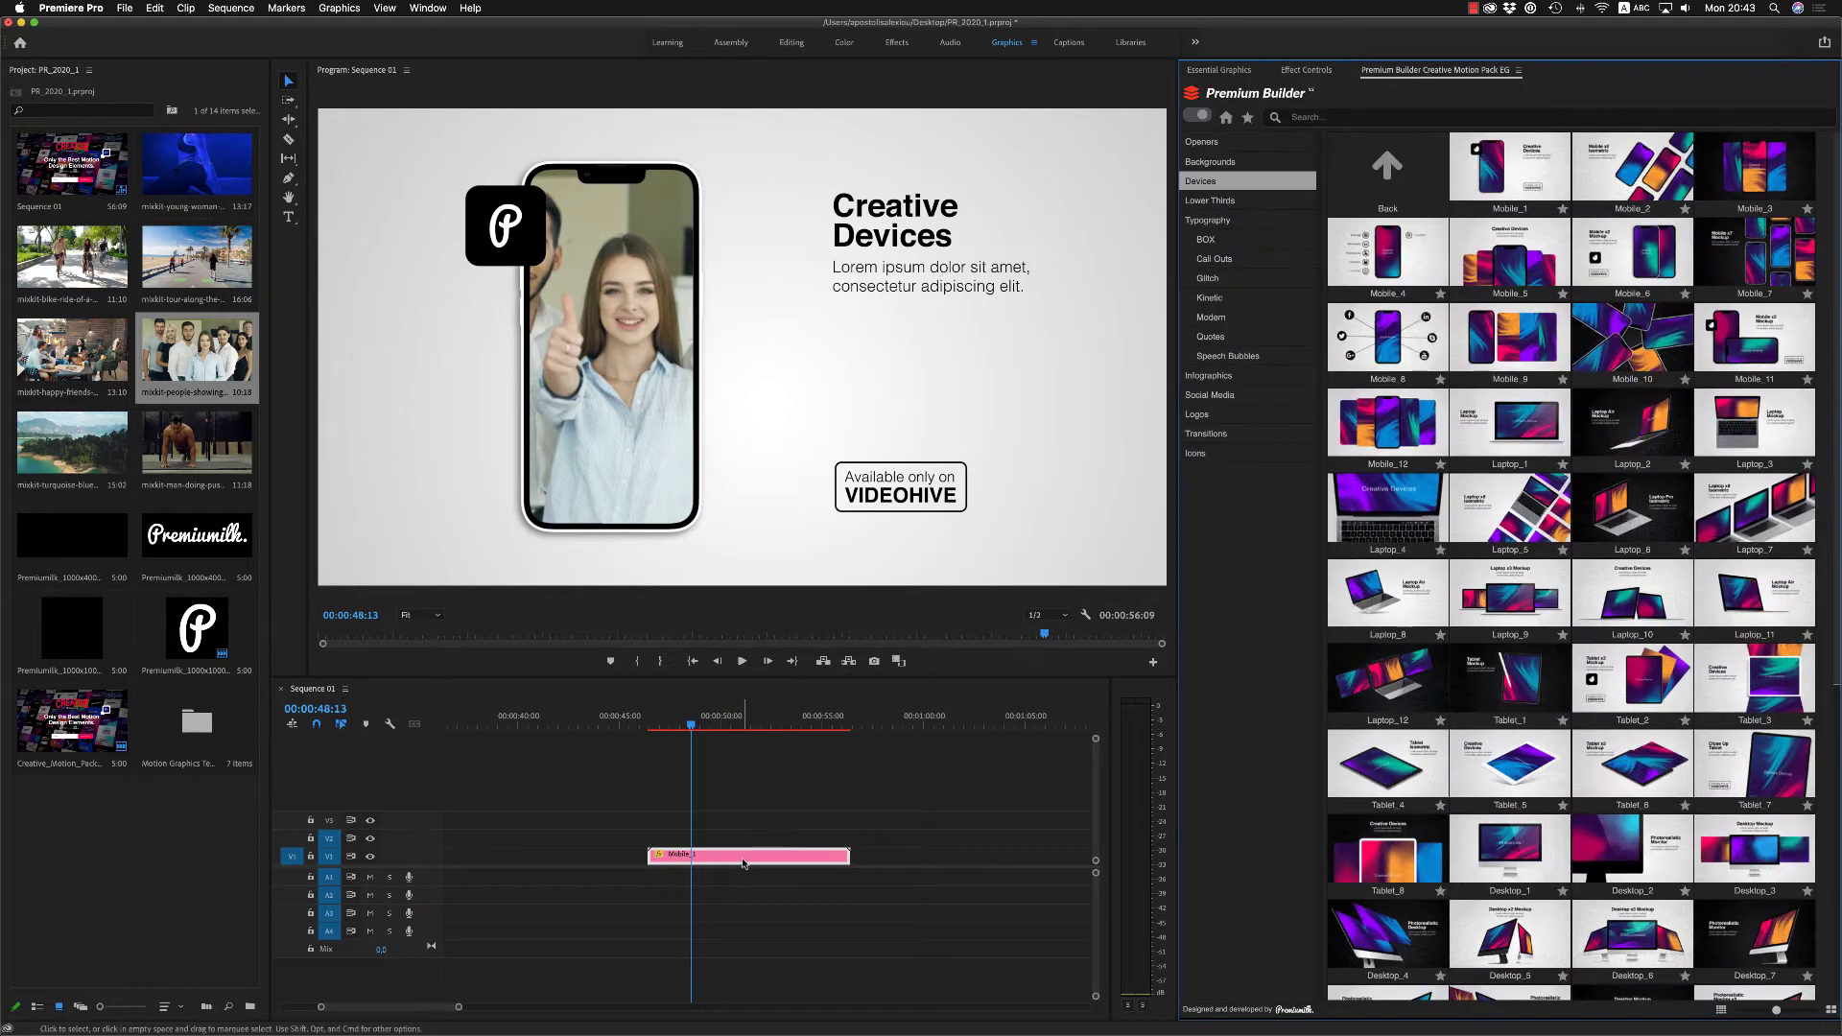
# Step: Delete the Mobile_1 clip from the timeline and open the Lower Thirds templates
pyautogui.click(744, 858)
pyautogui.press('Delete')
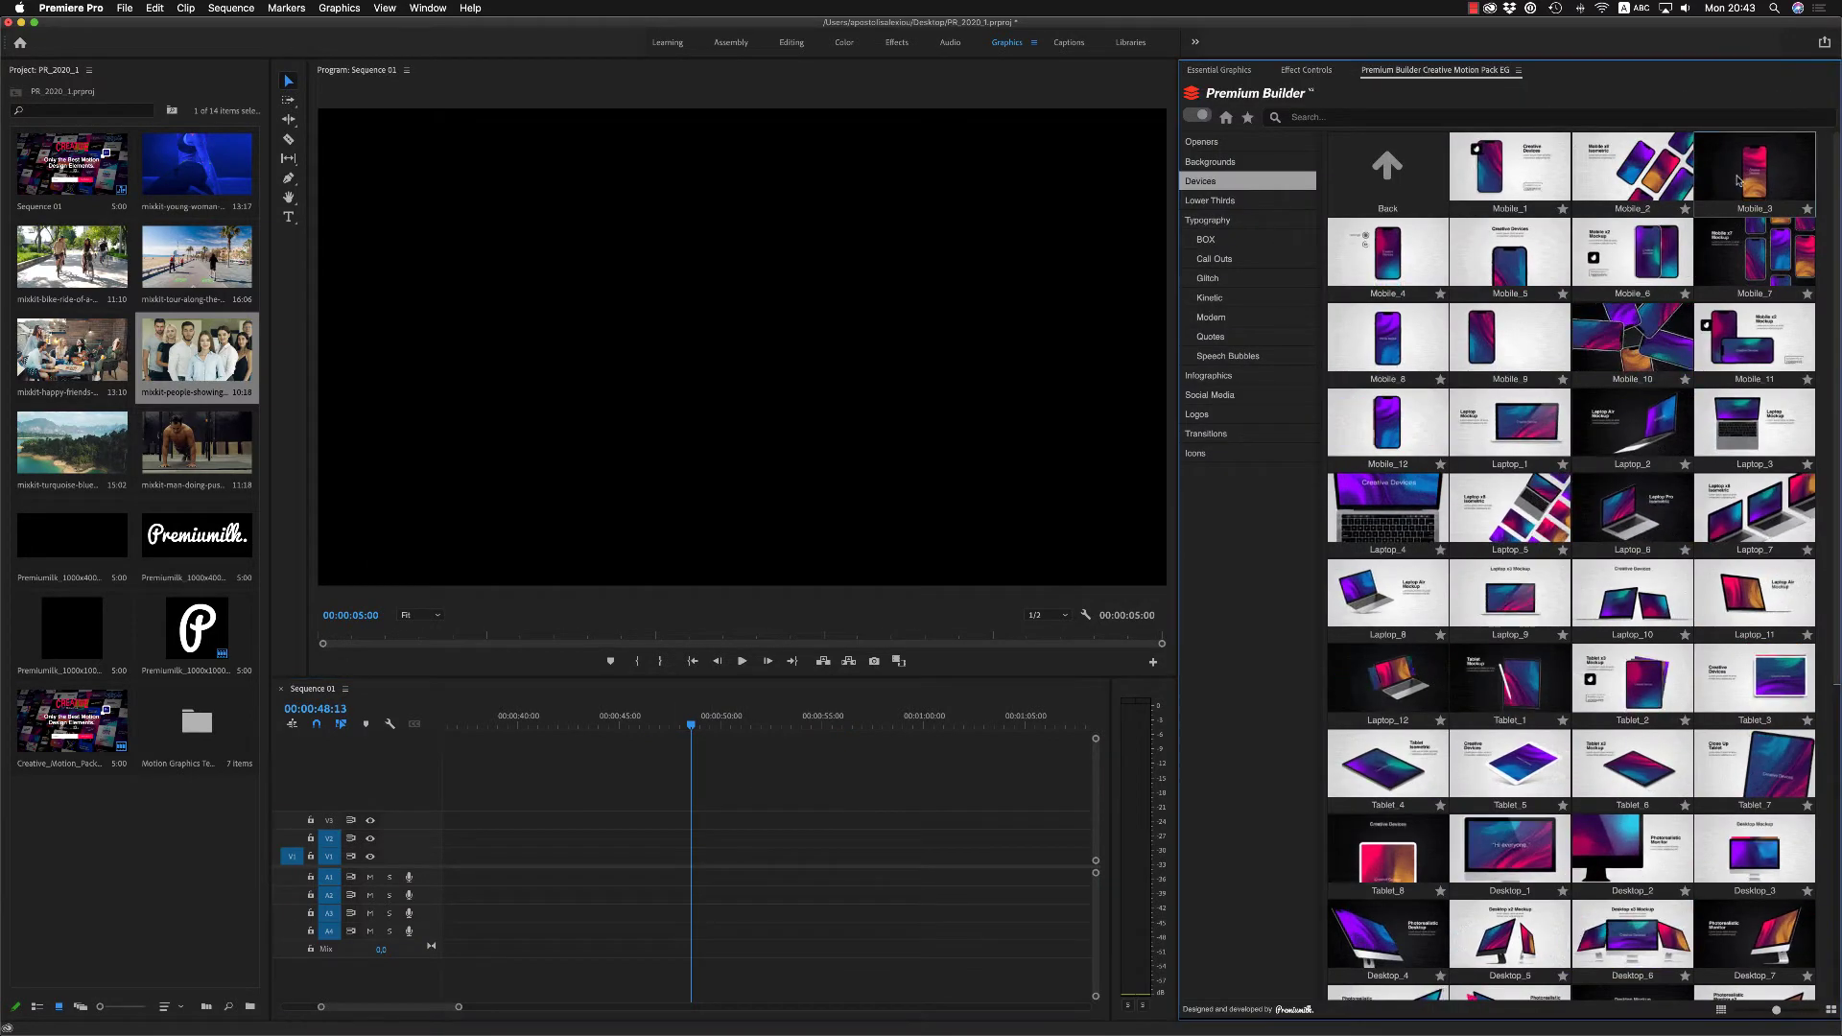
pyautogui.click(1210, 201)
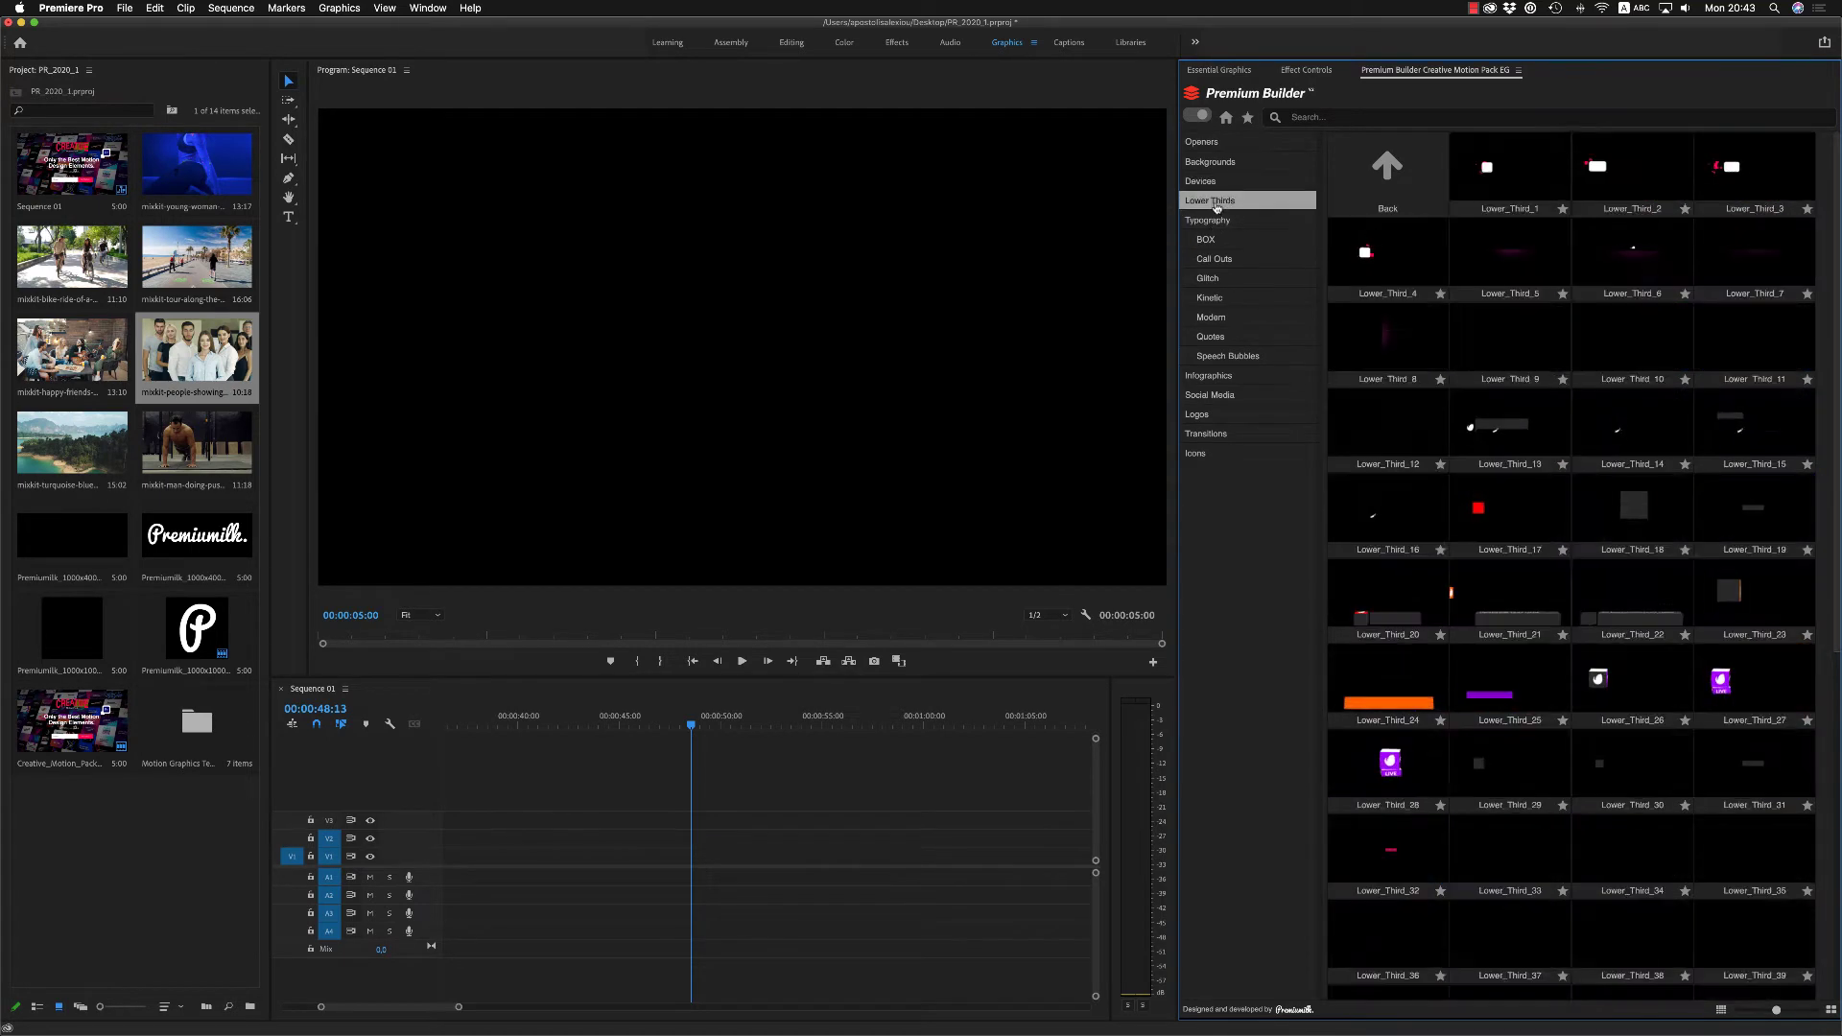
# Step: Place the mixkit-turquoise-blue video on track V1, scale it to the frame size and scrub through it
pyautogui.moveTo(142, 453); pyautogui.dragTo(682, 861)
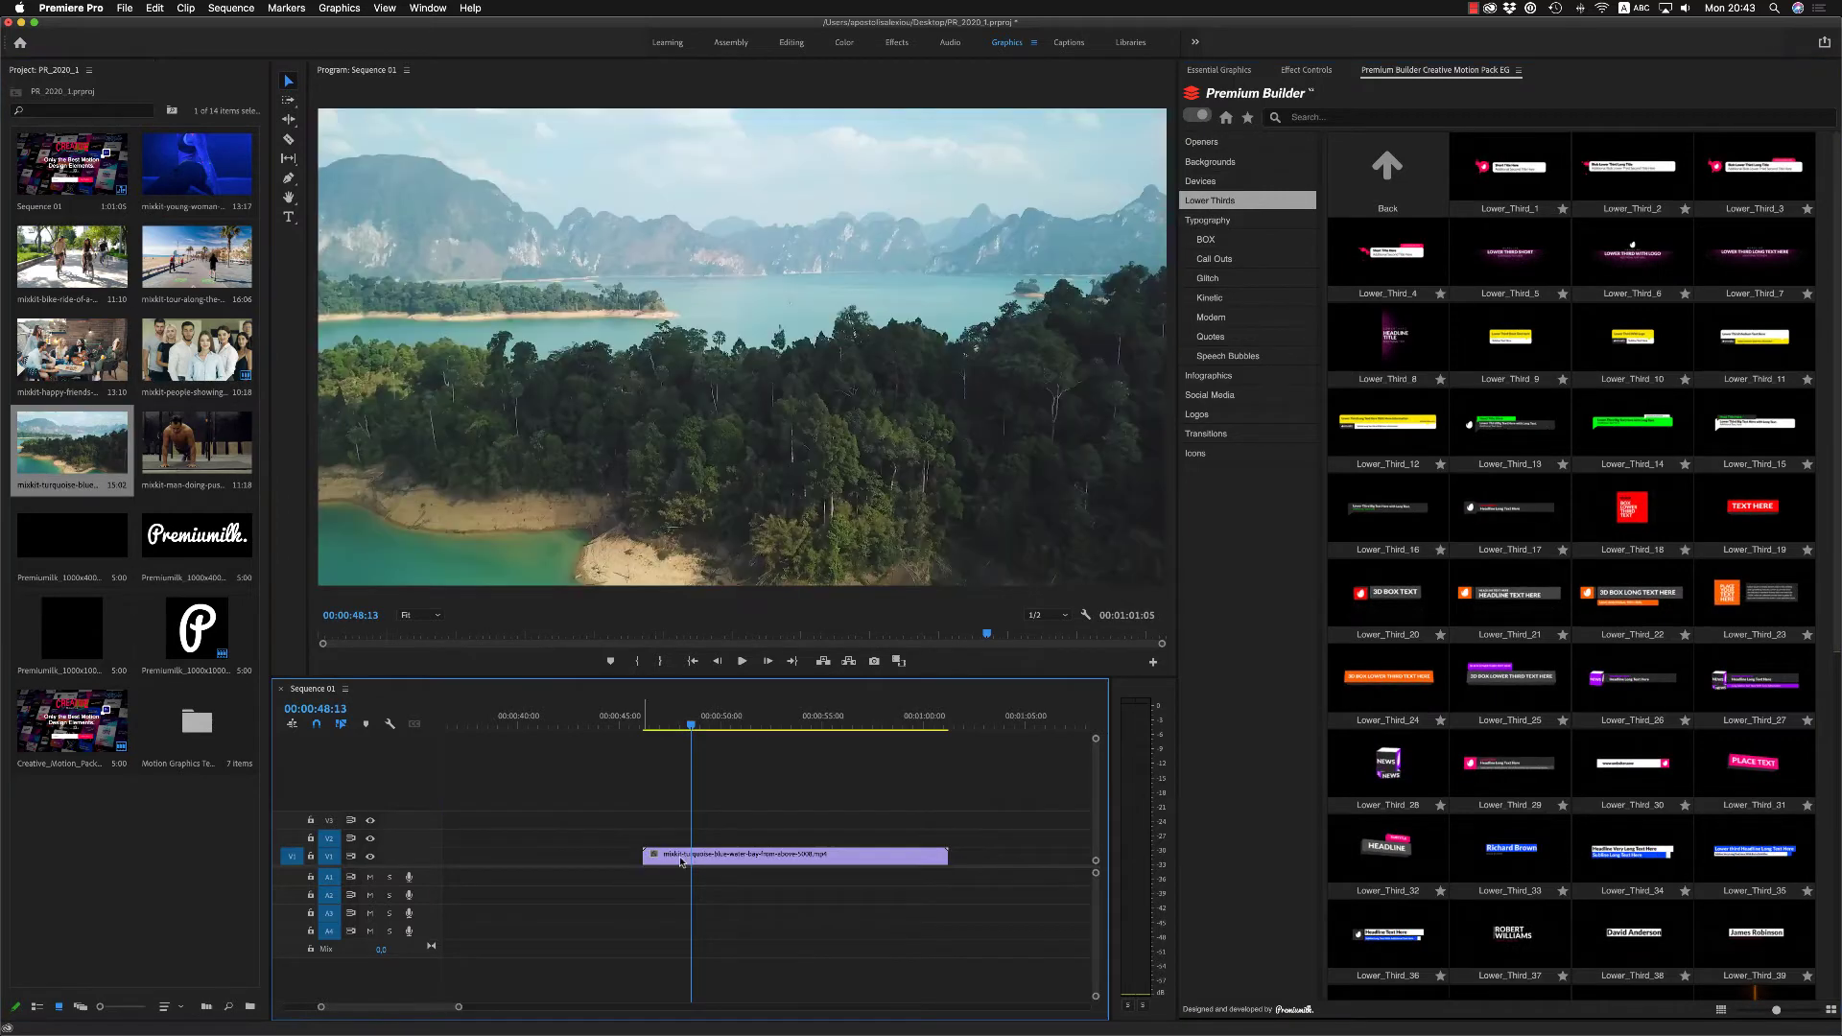
pyautogui.rightClick(835, 854)
pyautogui.click(916, 871)
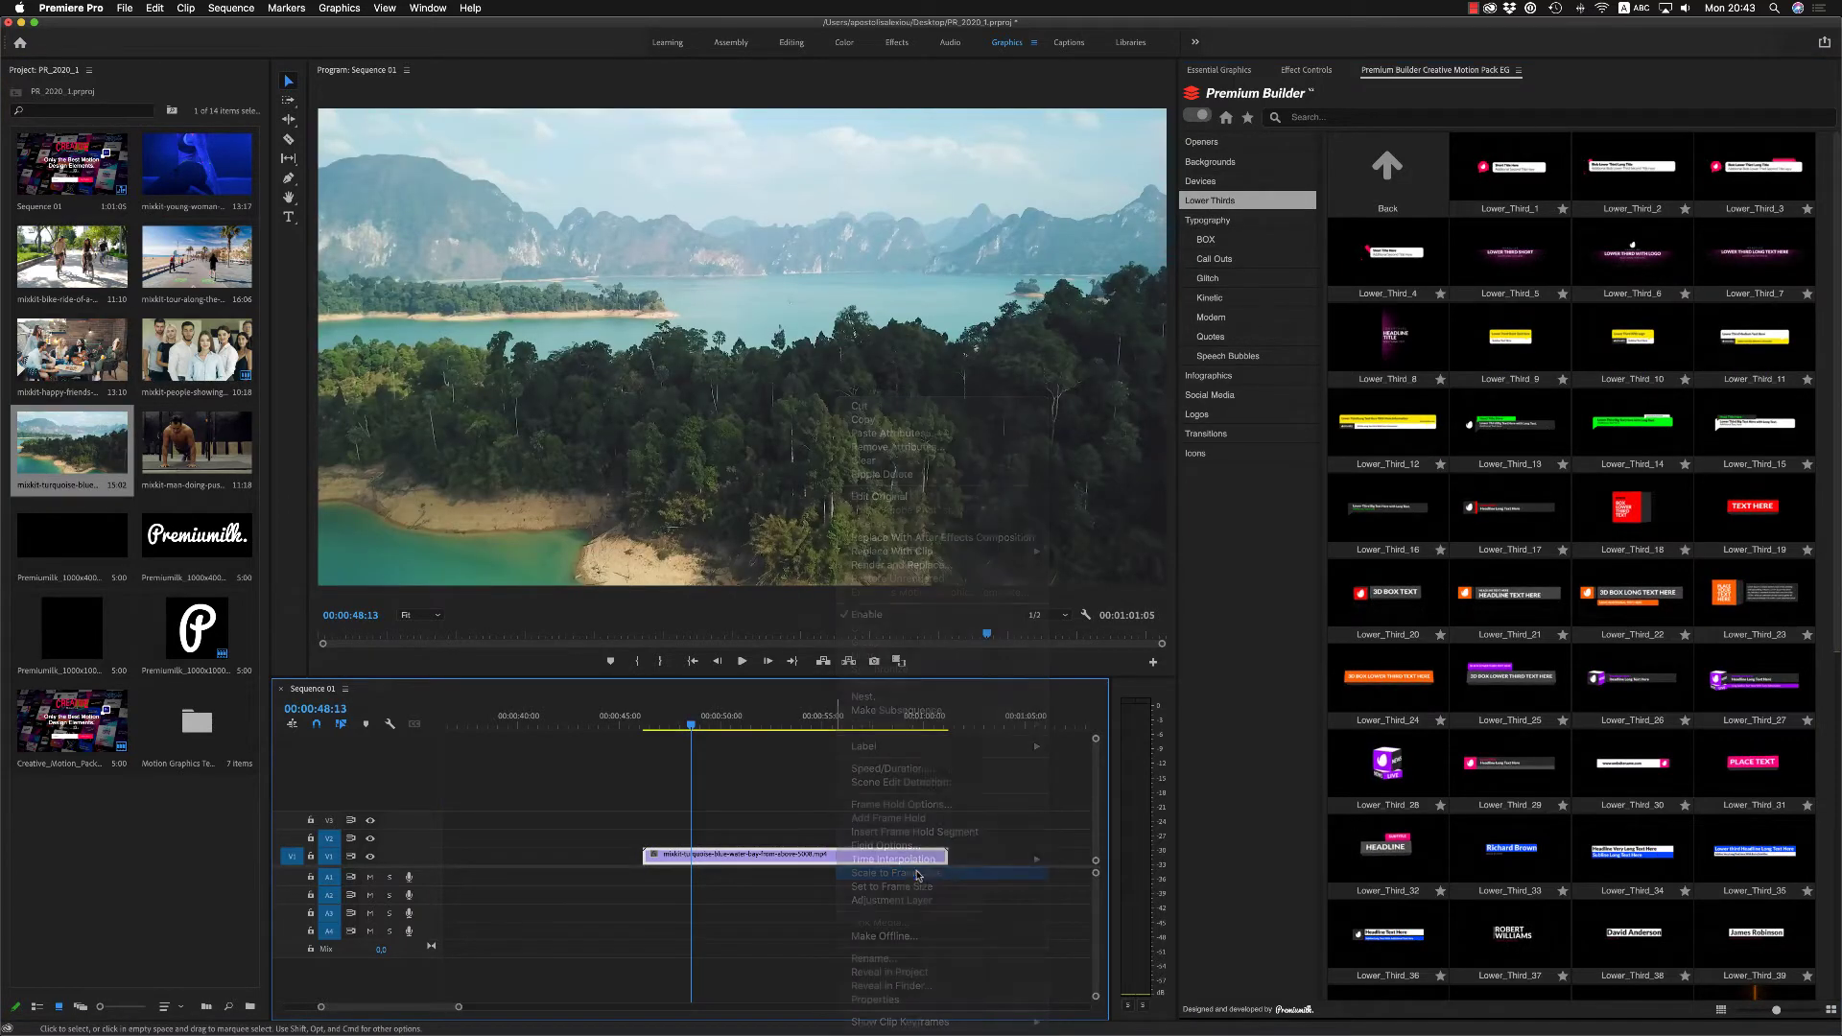
pyautogui.moveTo(695, 724); pyautogui.dragTo(861, 723)
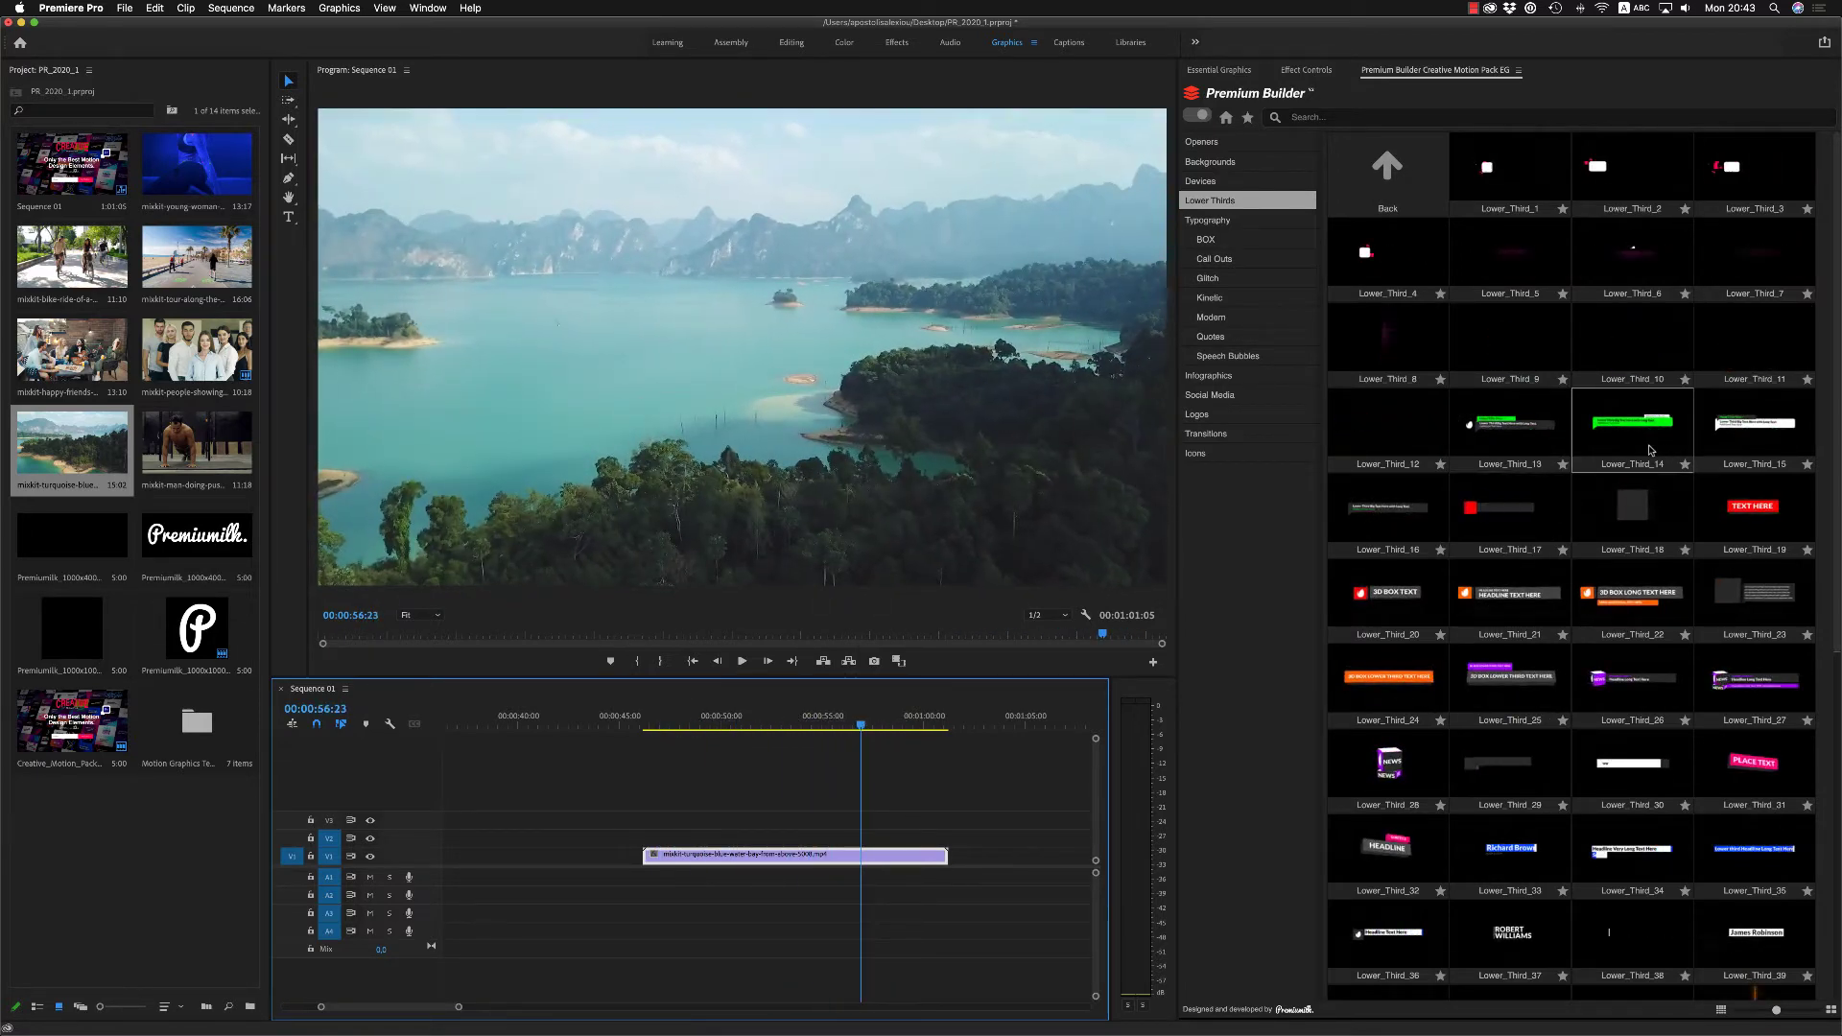
# Step: Lock track V1 and insert Lower_Third_14 above the turquoise video at 00:00:48:16
pyautogui.click(1584, 432)
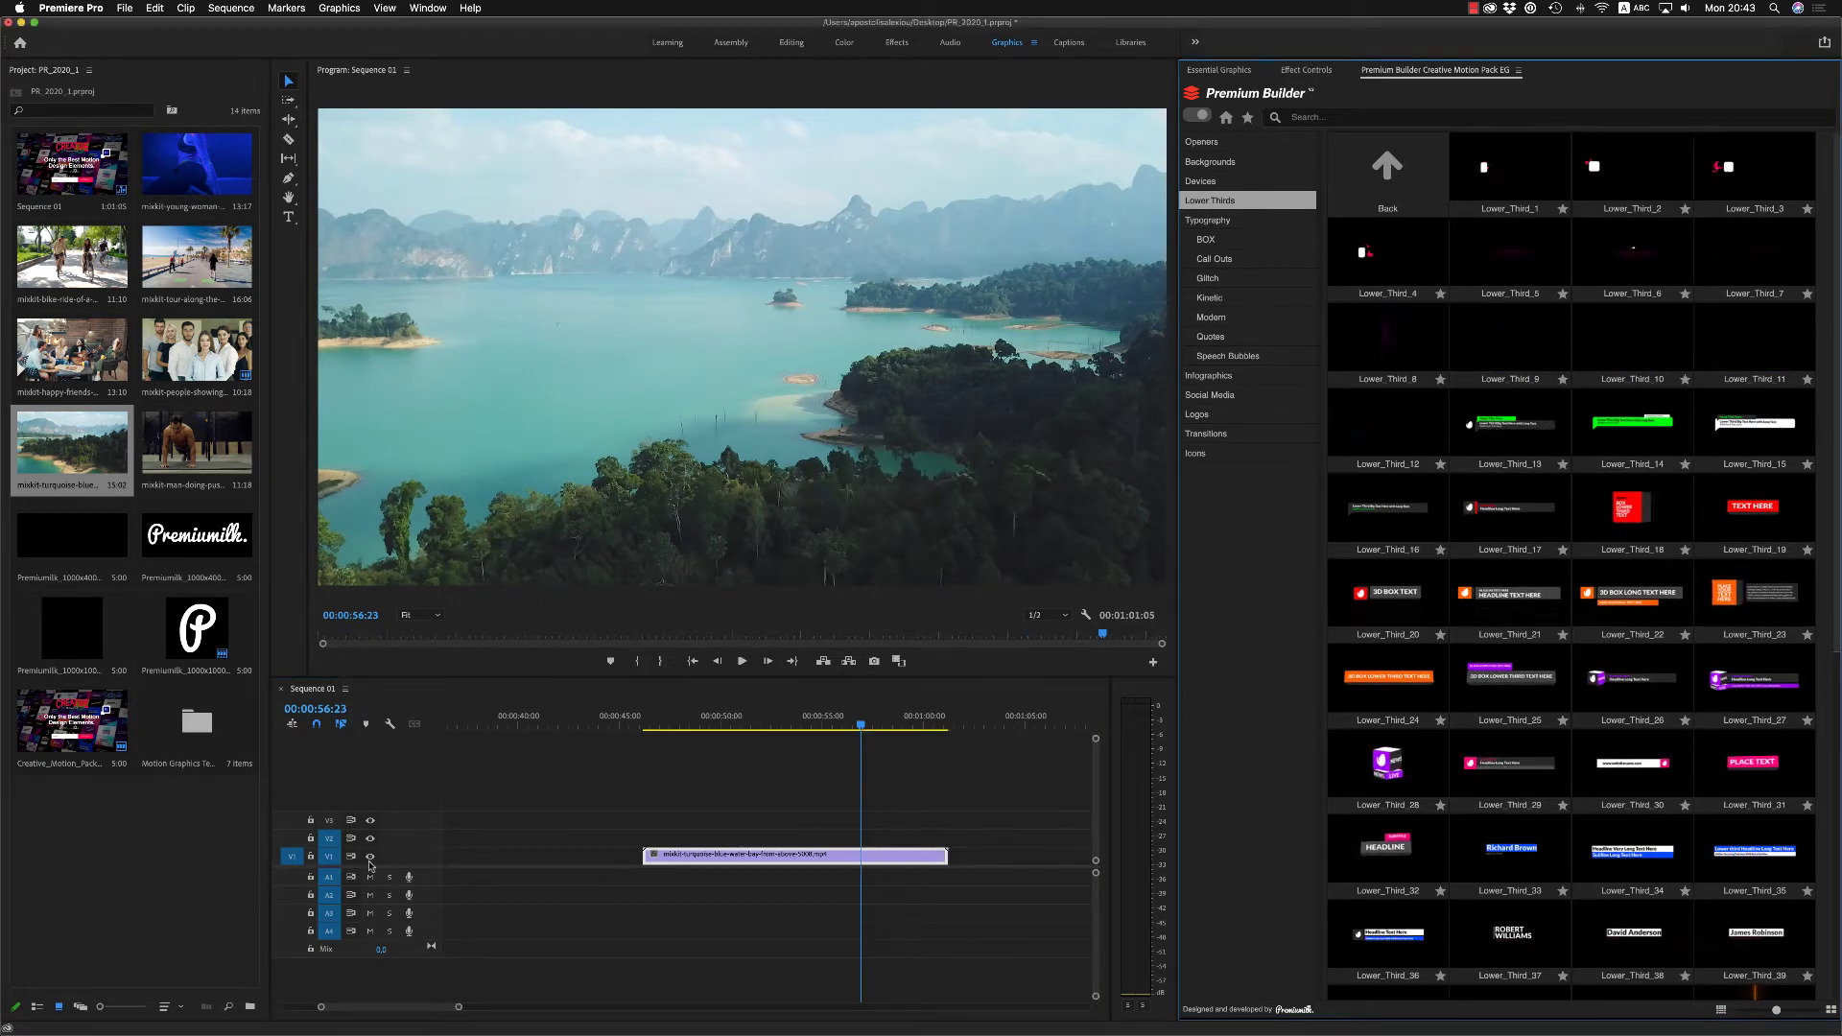
pyautogui.click(694, 723)
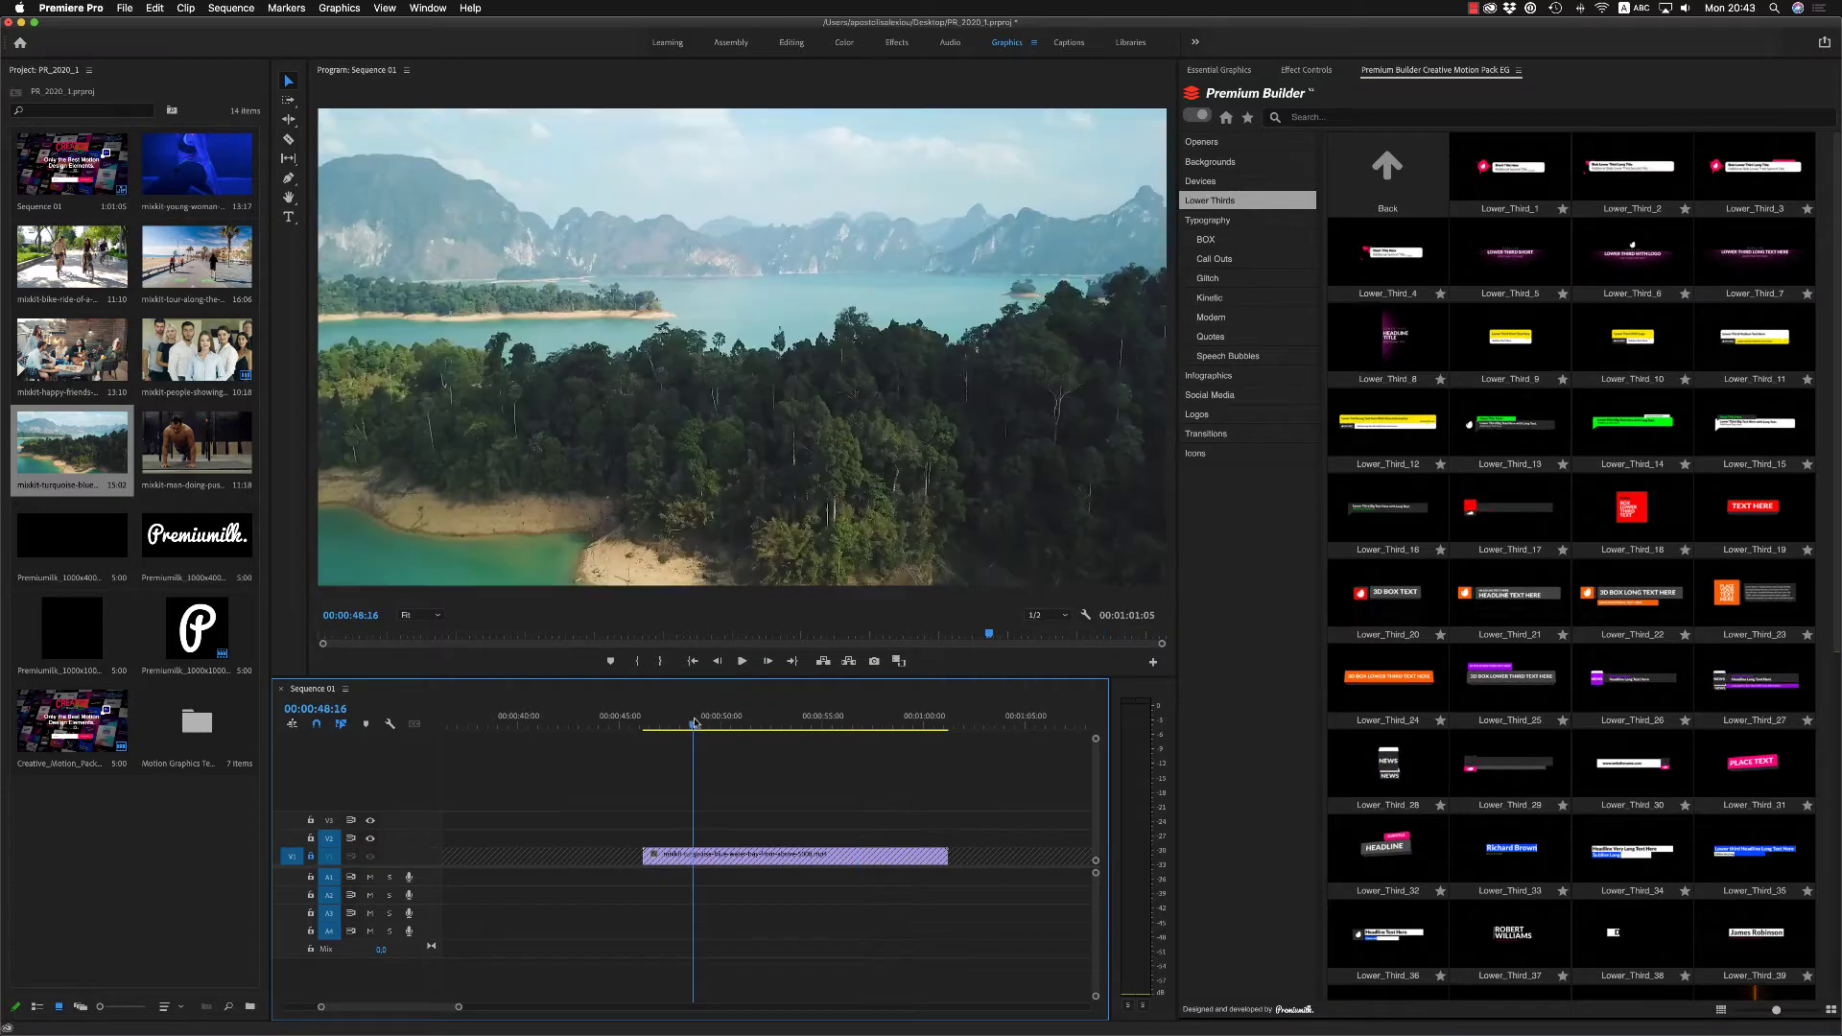
pyautogui.click(1612, 449)
pyautogui.press('space')
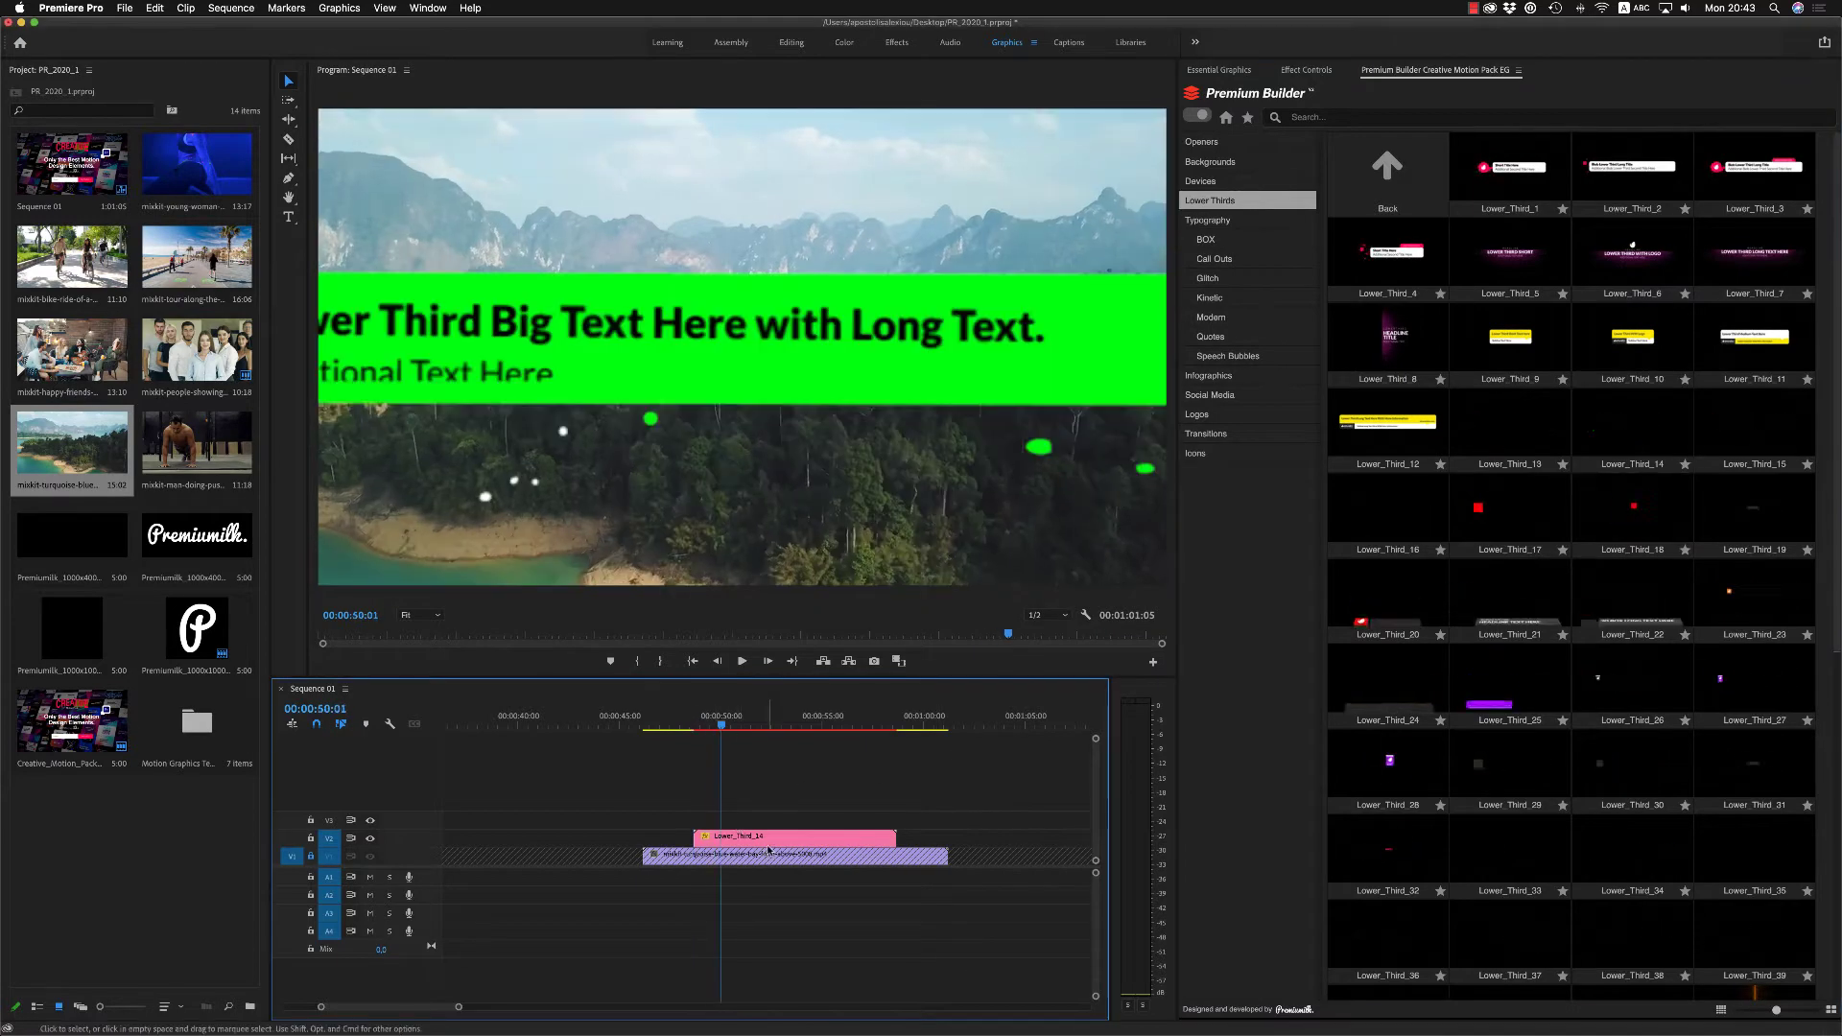
# Step: Scale Lower_Third_14 to the frame size, then lower it in the frame at 86% scale and play it back
pyautogui.rightClick(771, 840)
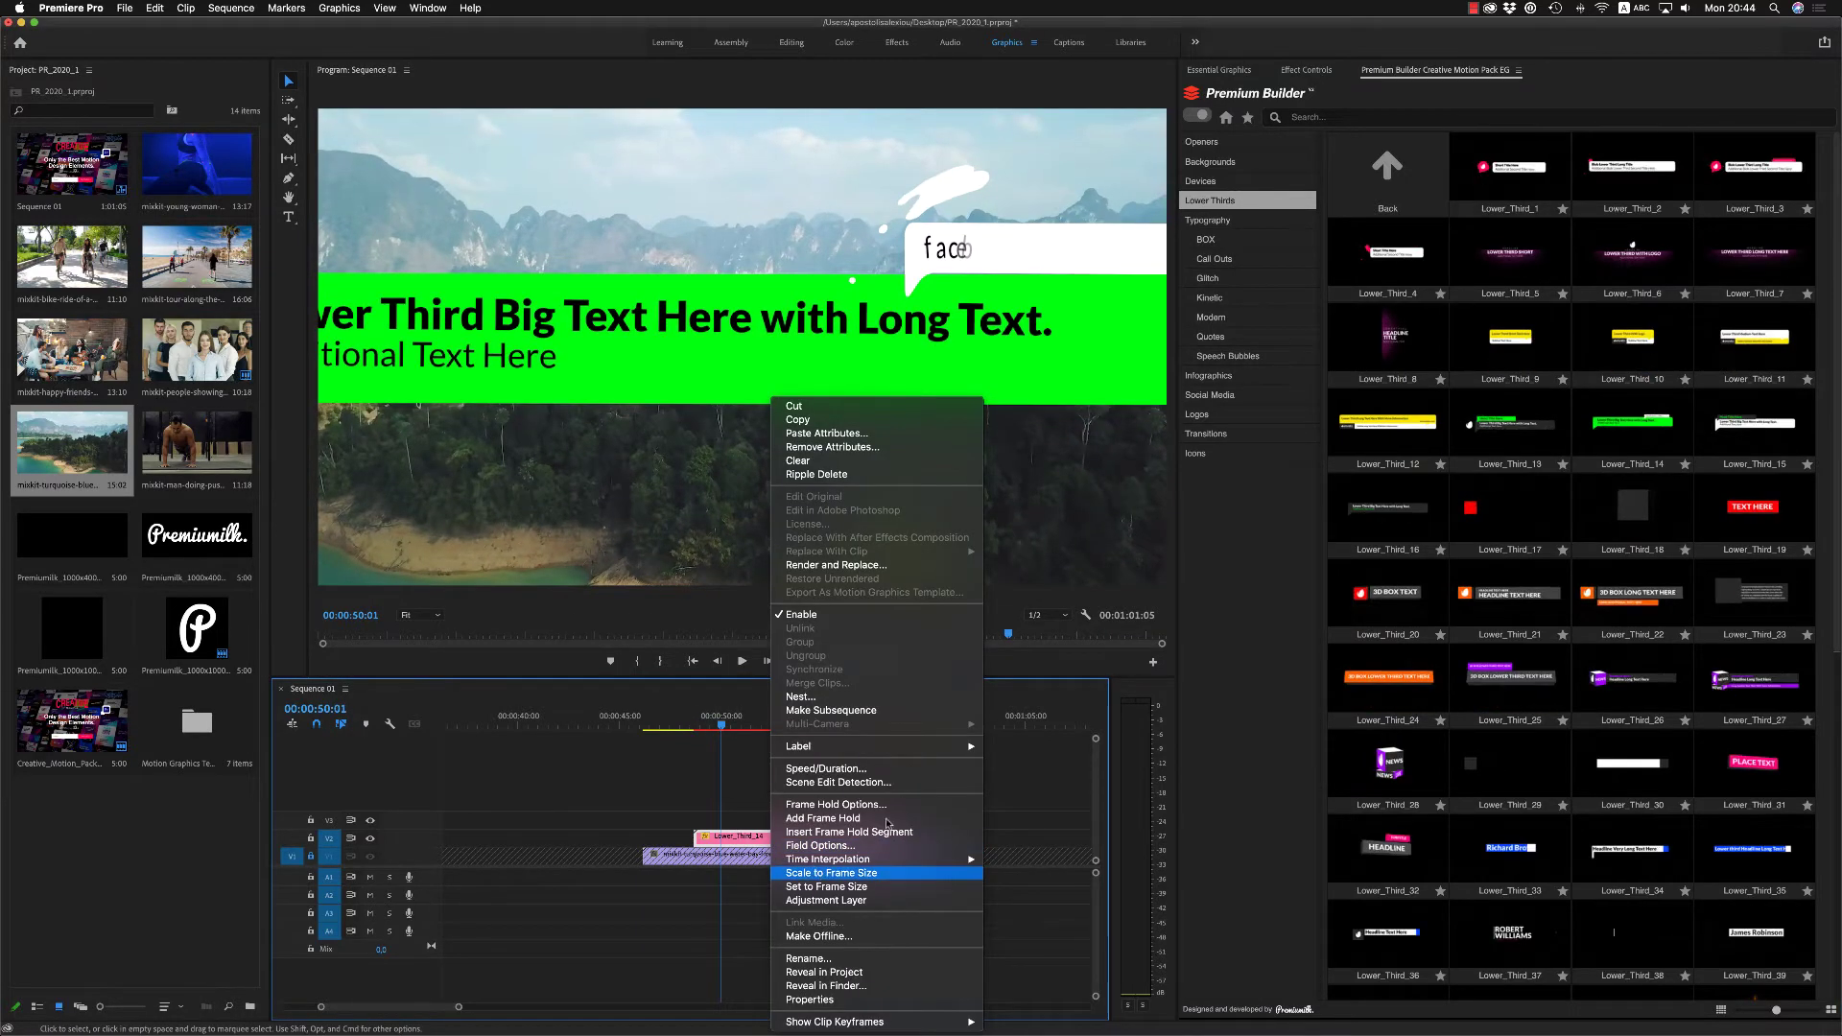
pyautogui.click(830, 872)
pyautogui.click(1305, 69)
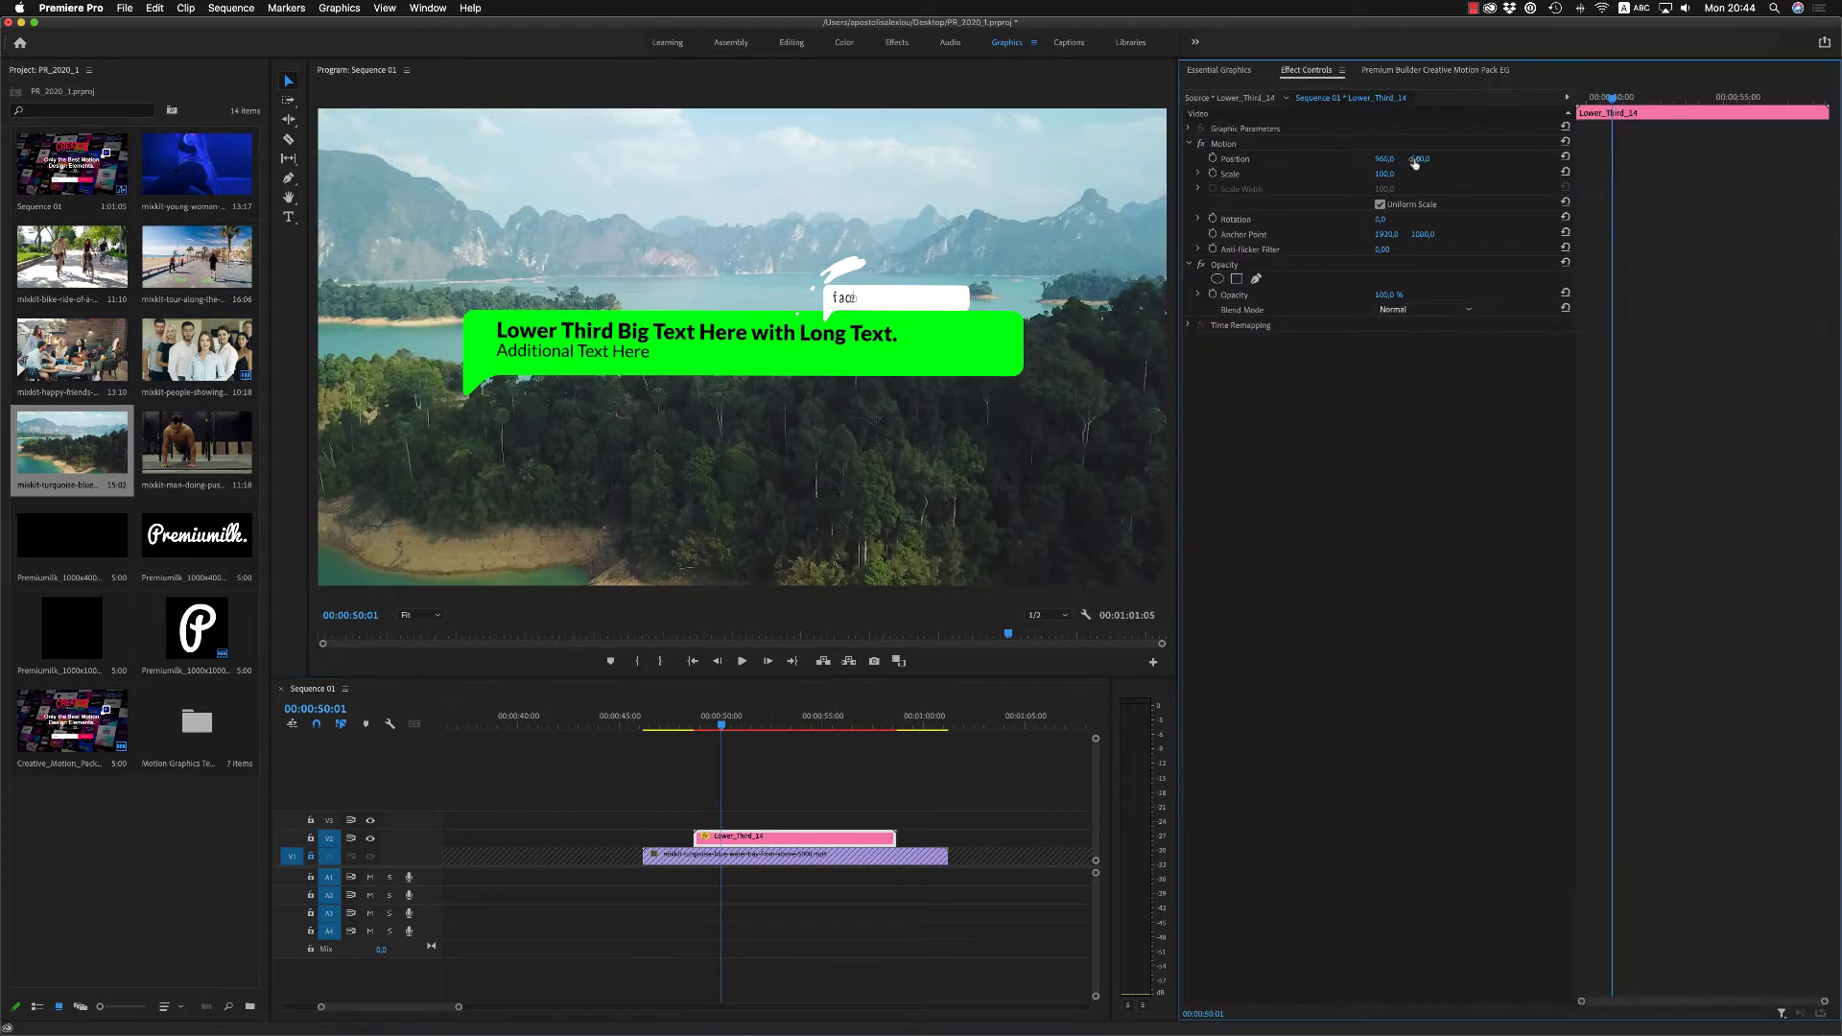
pyautogui.moveTo(1418, 159)
pyautogui.mouseDown()
pyautogui.moveTo(1748, 159)
pyautogui.moveTo(1362, 174)
pyautogui.moveTo(1447, 161)
pyautogui.mouseUp()
pyautogui.click(694, 724)
pyautogui.press('space')
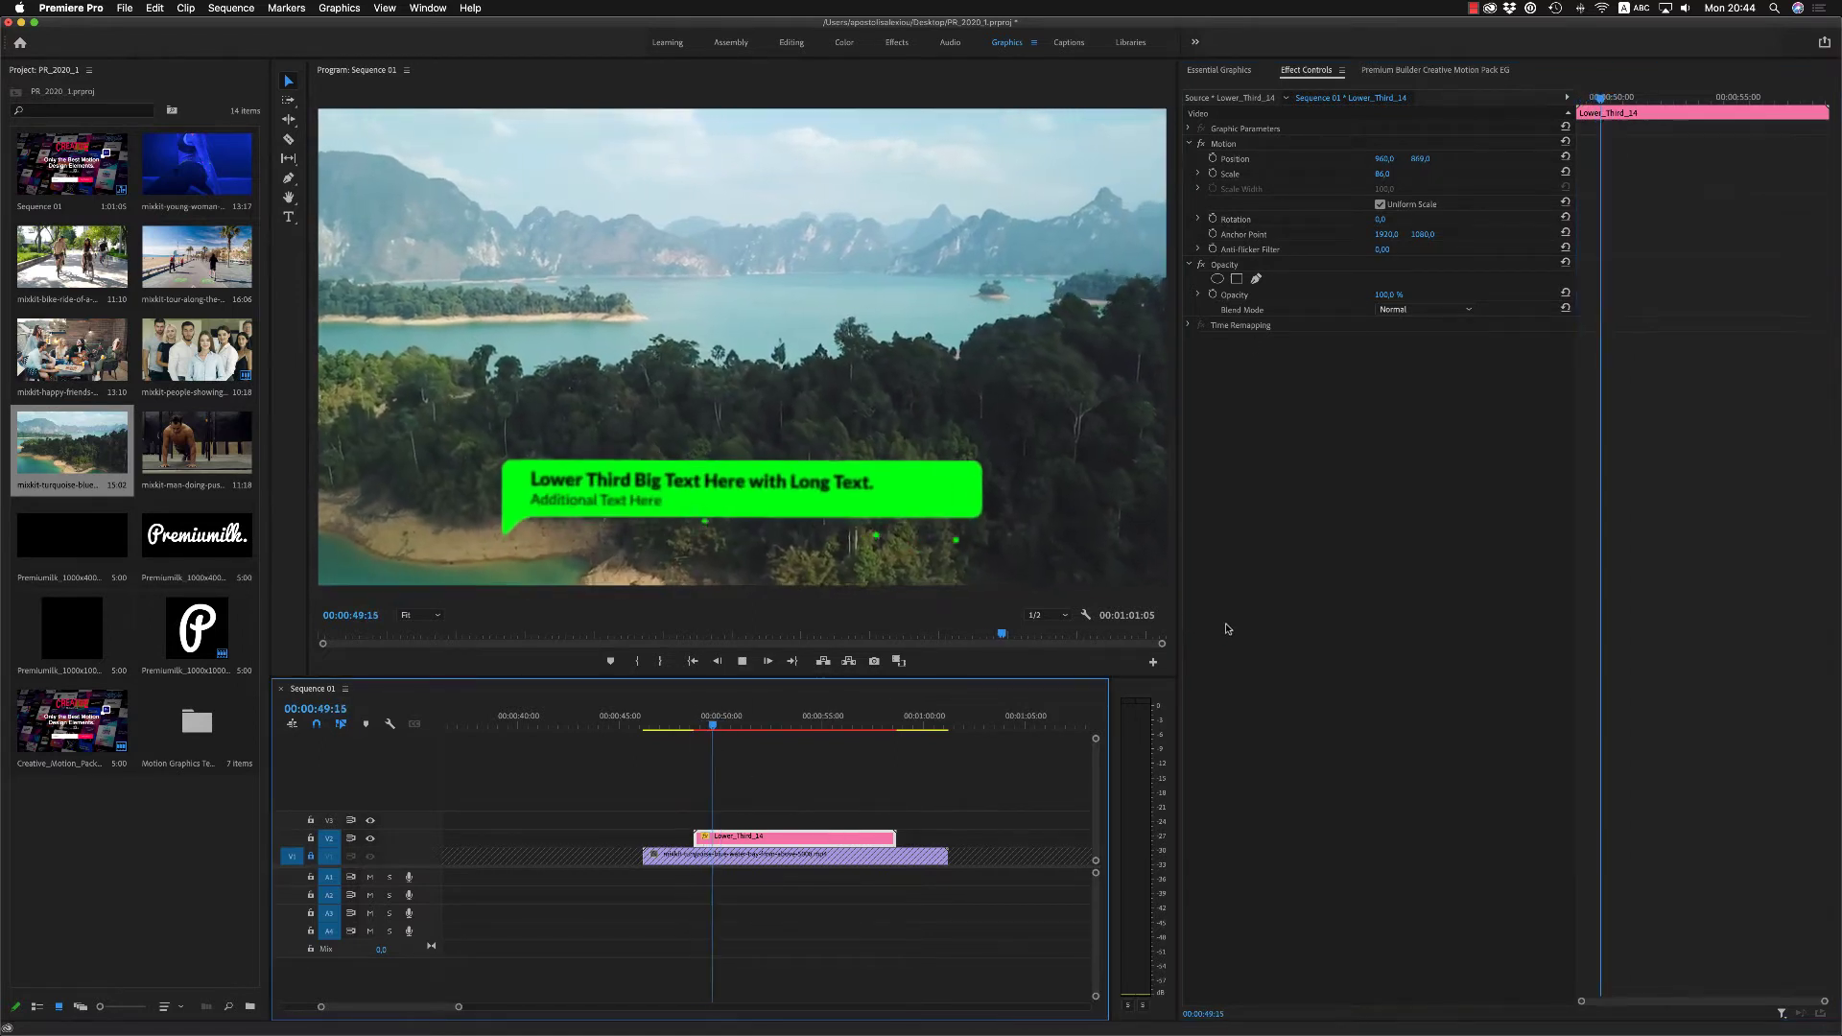
# Step: Return to the Lower Thirds templates and delete the Lower_Third_14 clip
pyautogui.click(1243, 74)
pyautogui.click(1434, 70)
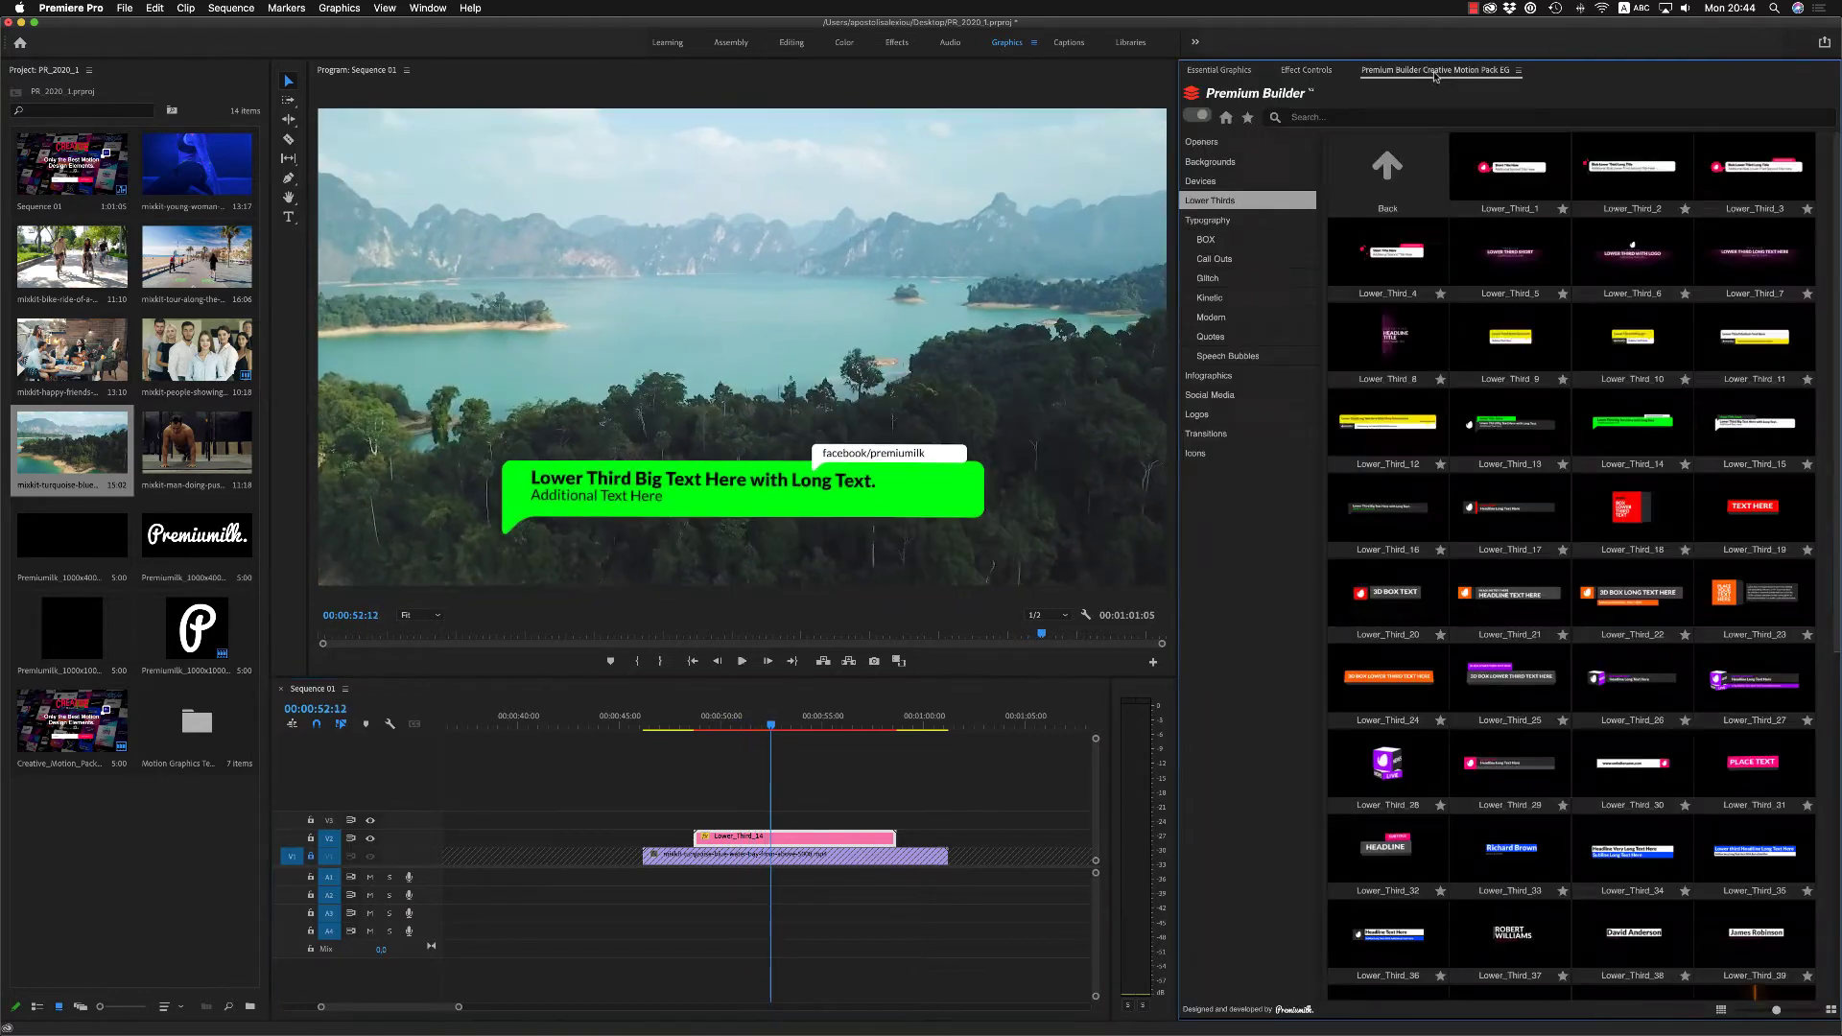
pyautogui.click(771, 838)
pyautogui.press('Delete')
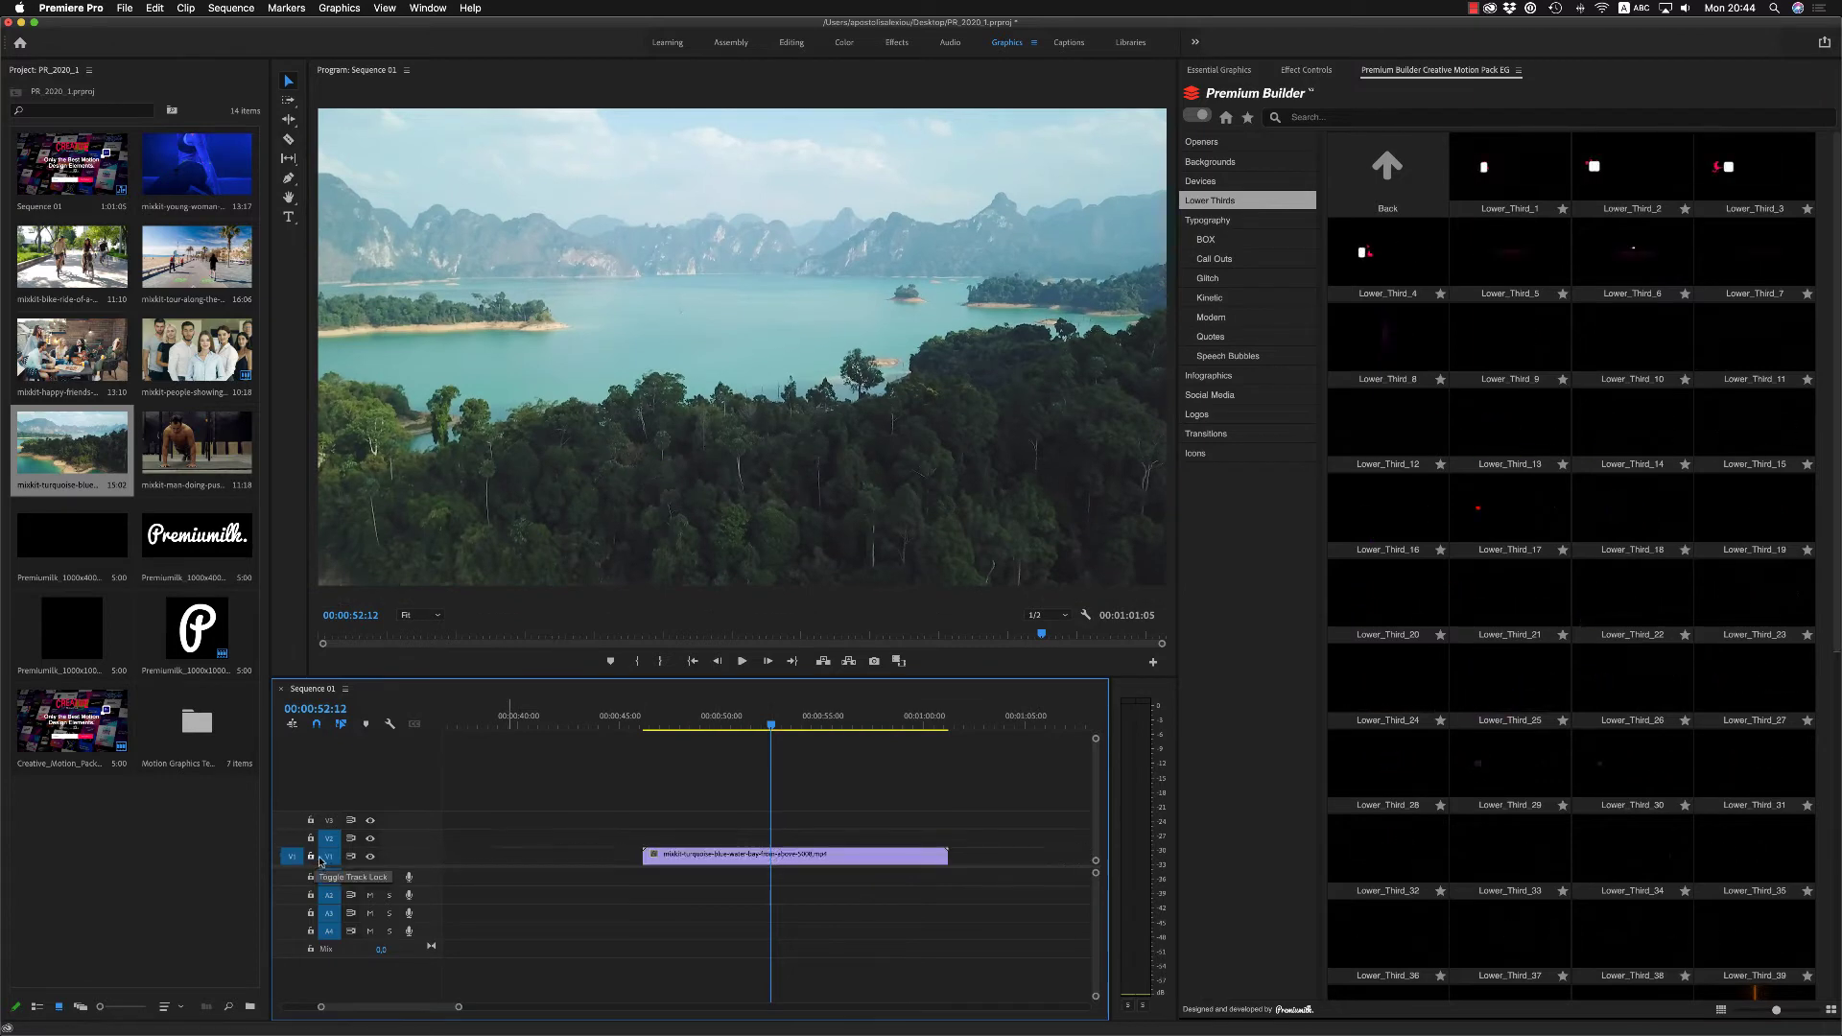
# Step: Try Lower_Third_13 above the turquoise video at 00:00:52:12 with Set to Frame Size, and remove it again
pyautogui.moveTo(1485, 431); pyautogui.dragTo(740, 772)
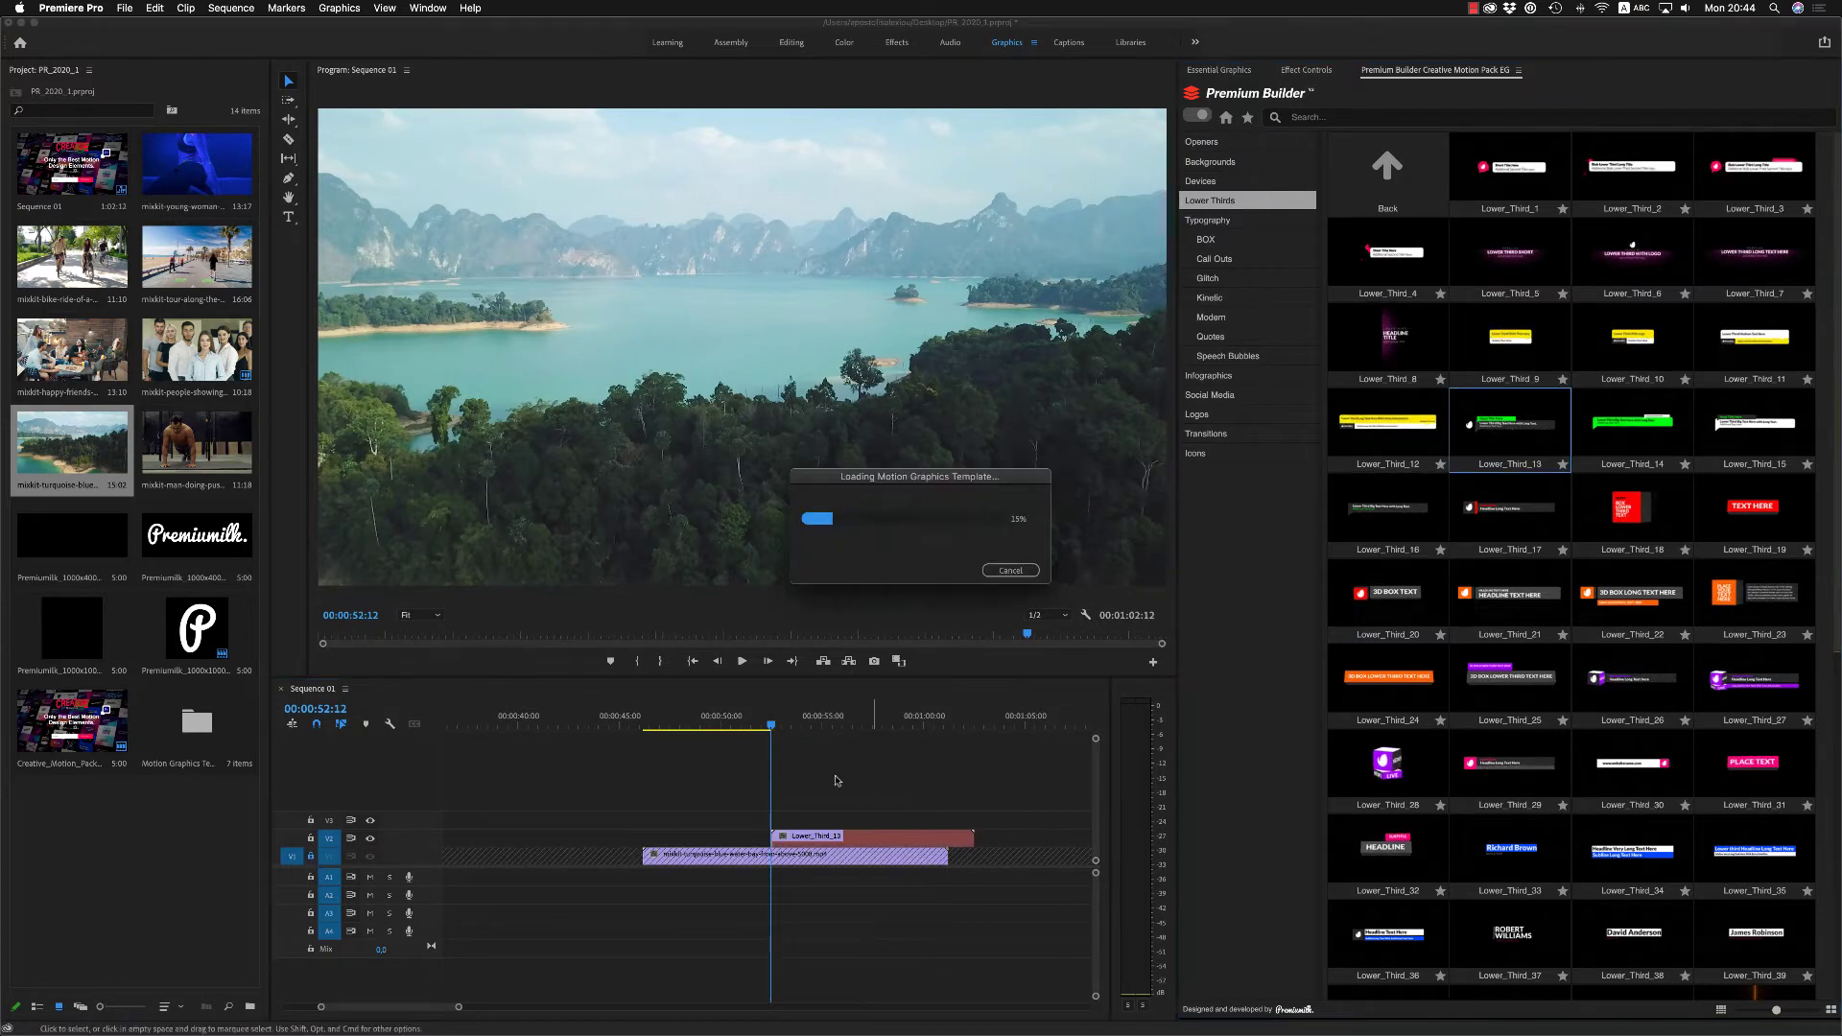
pyautogui.rightClick(829, 842)
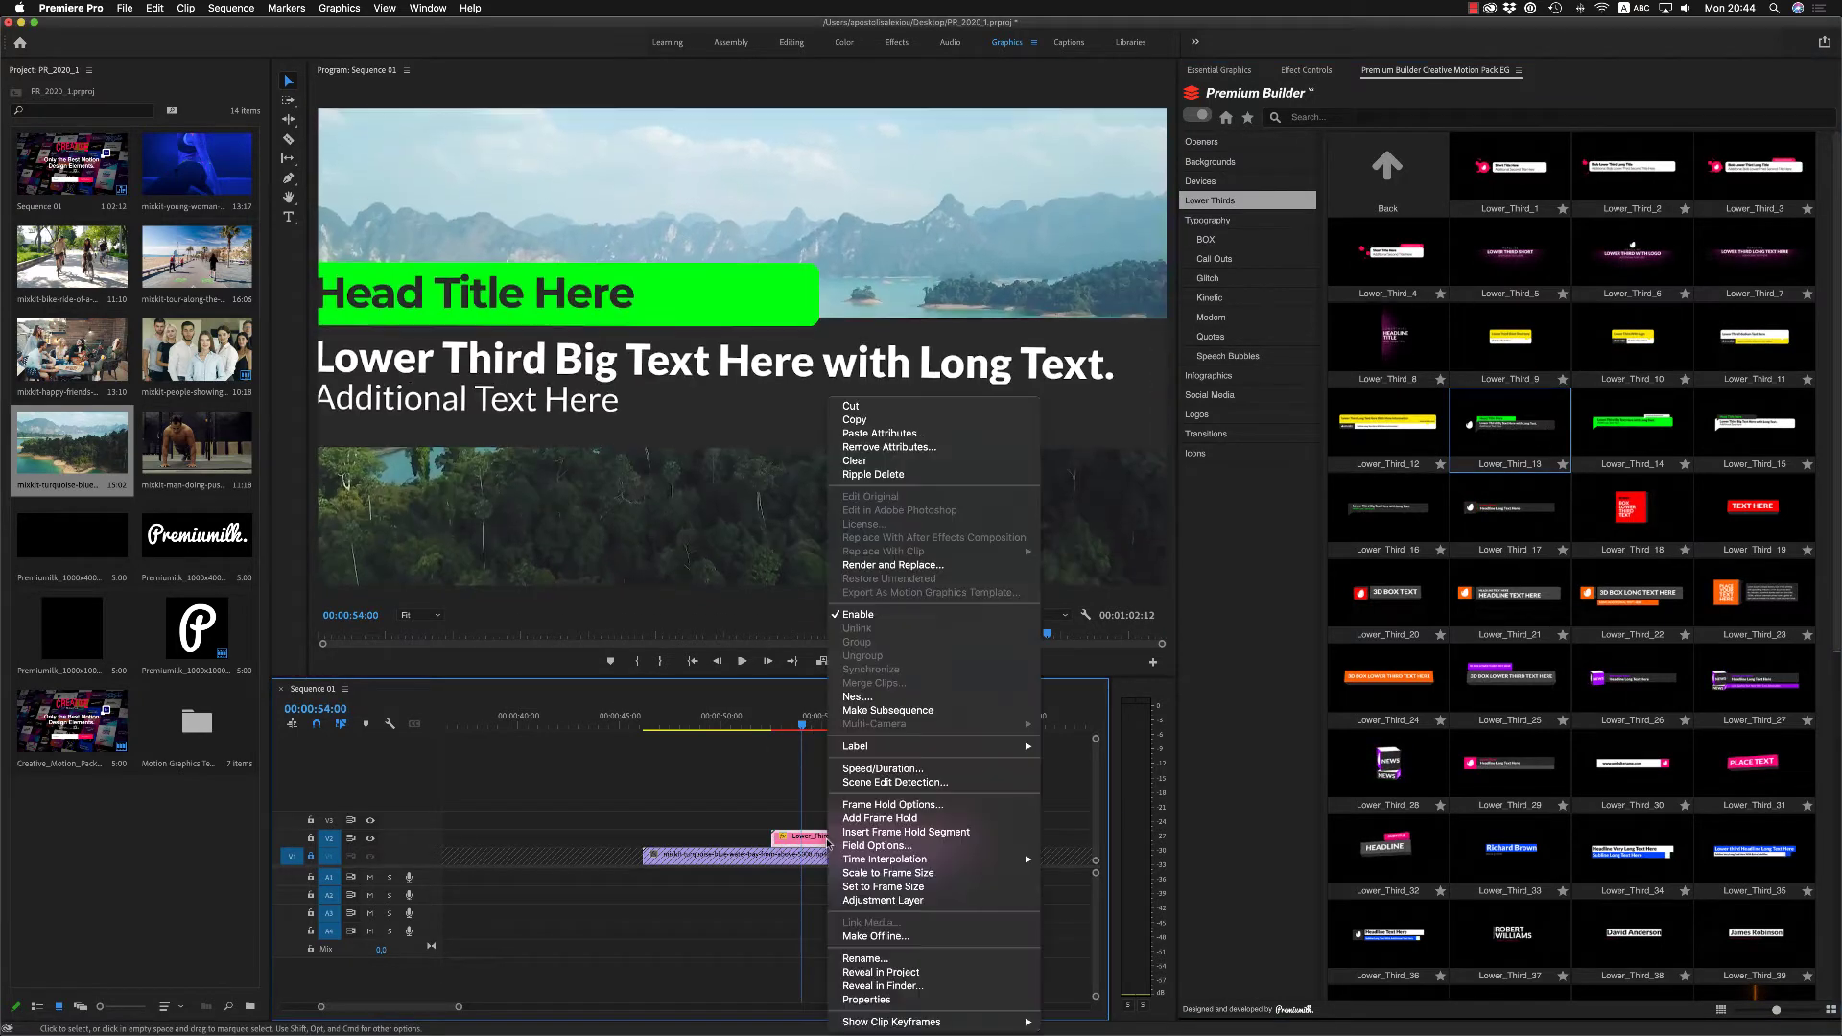
pyautogui.click(882, 886)
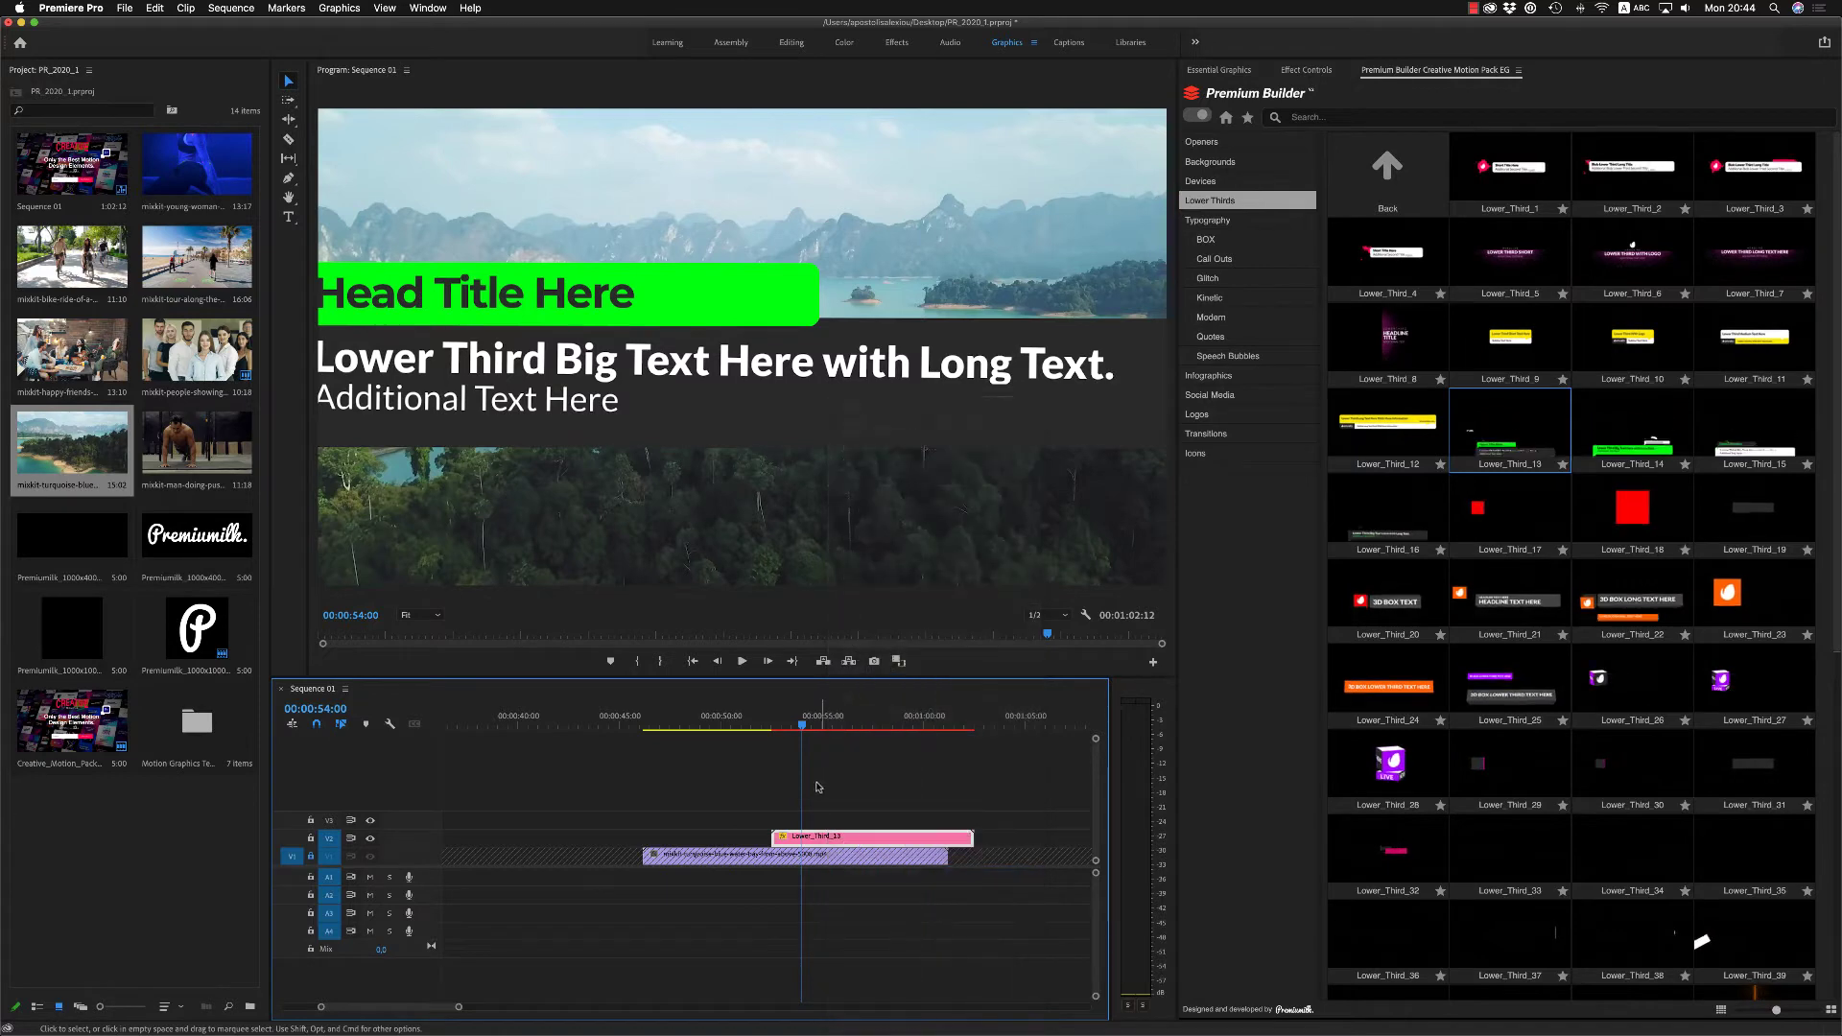
pyautogui.press('Delete')
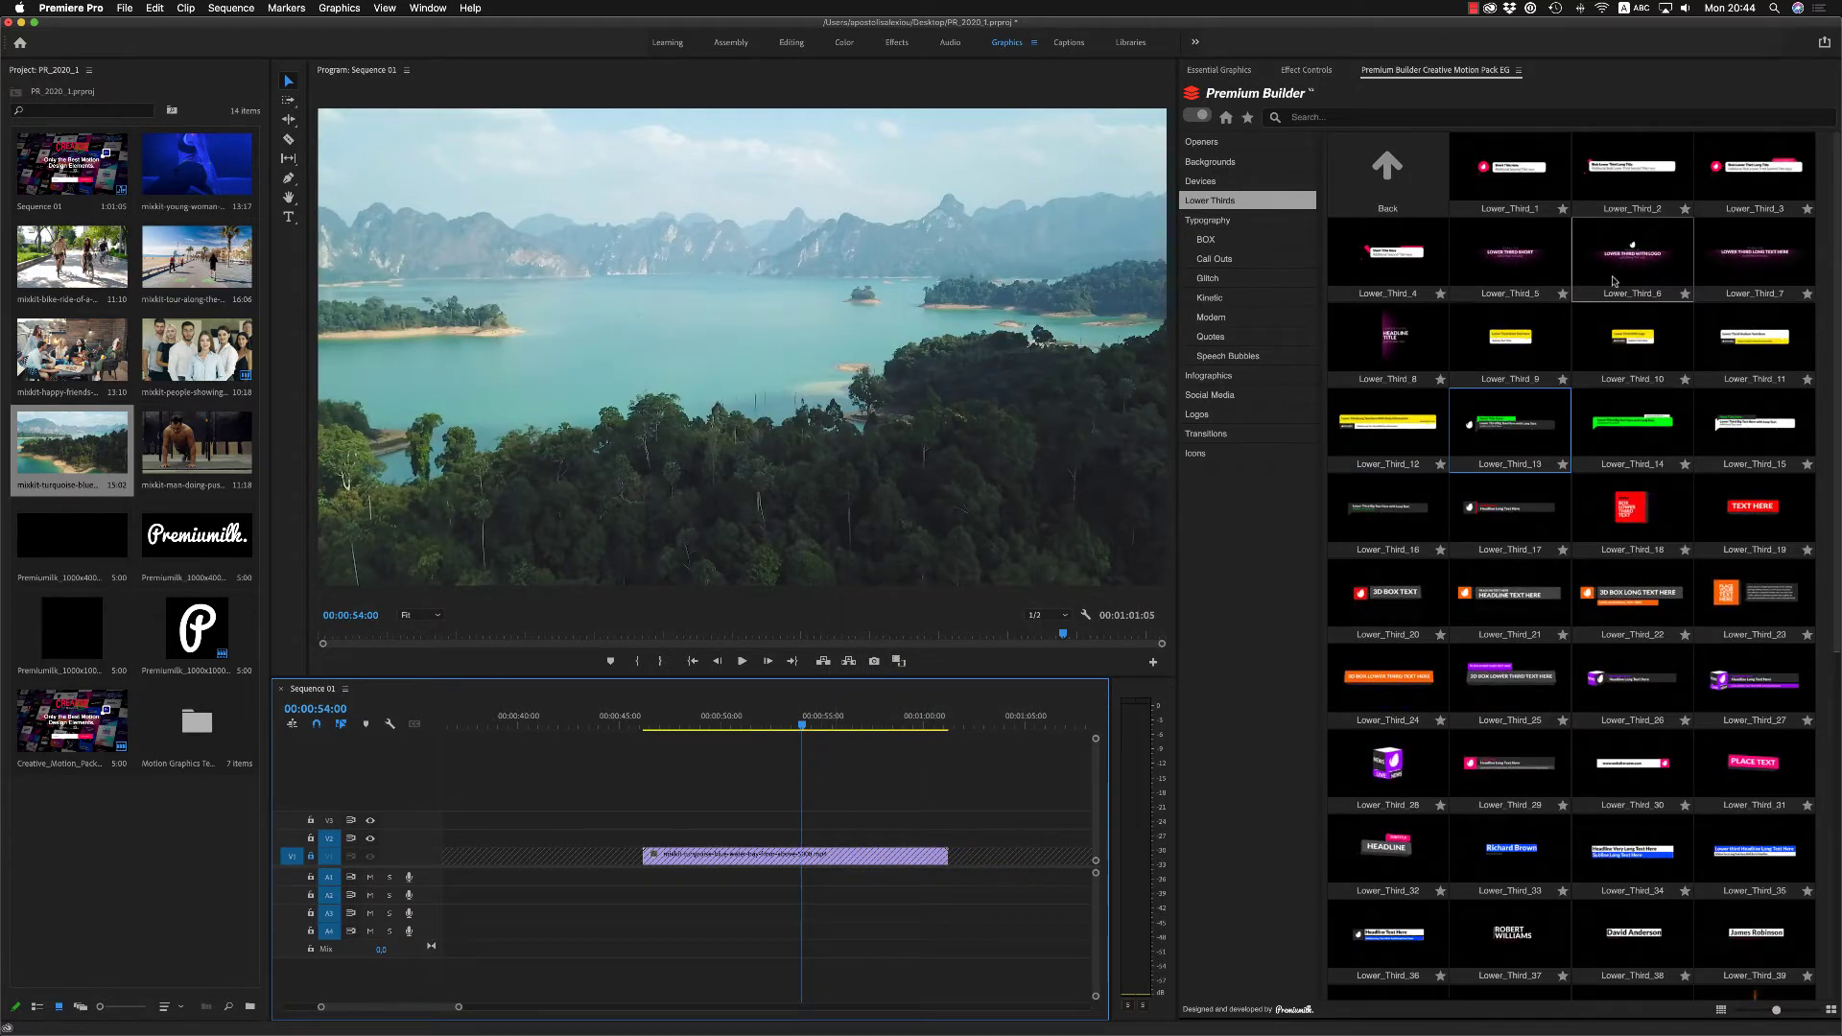
# Step: Replace the turquoise video on track V1 with the mixkit-young-woman video and lock the track again
pyautogui.scroll(-5, 1821, 515)
pyautogui.scroll(-3, 1821, 516)
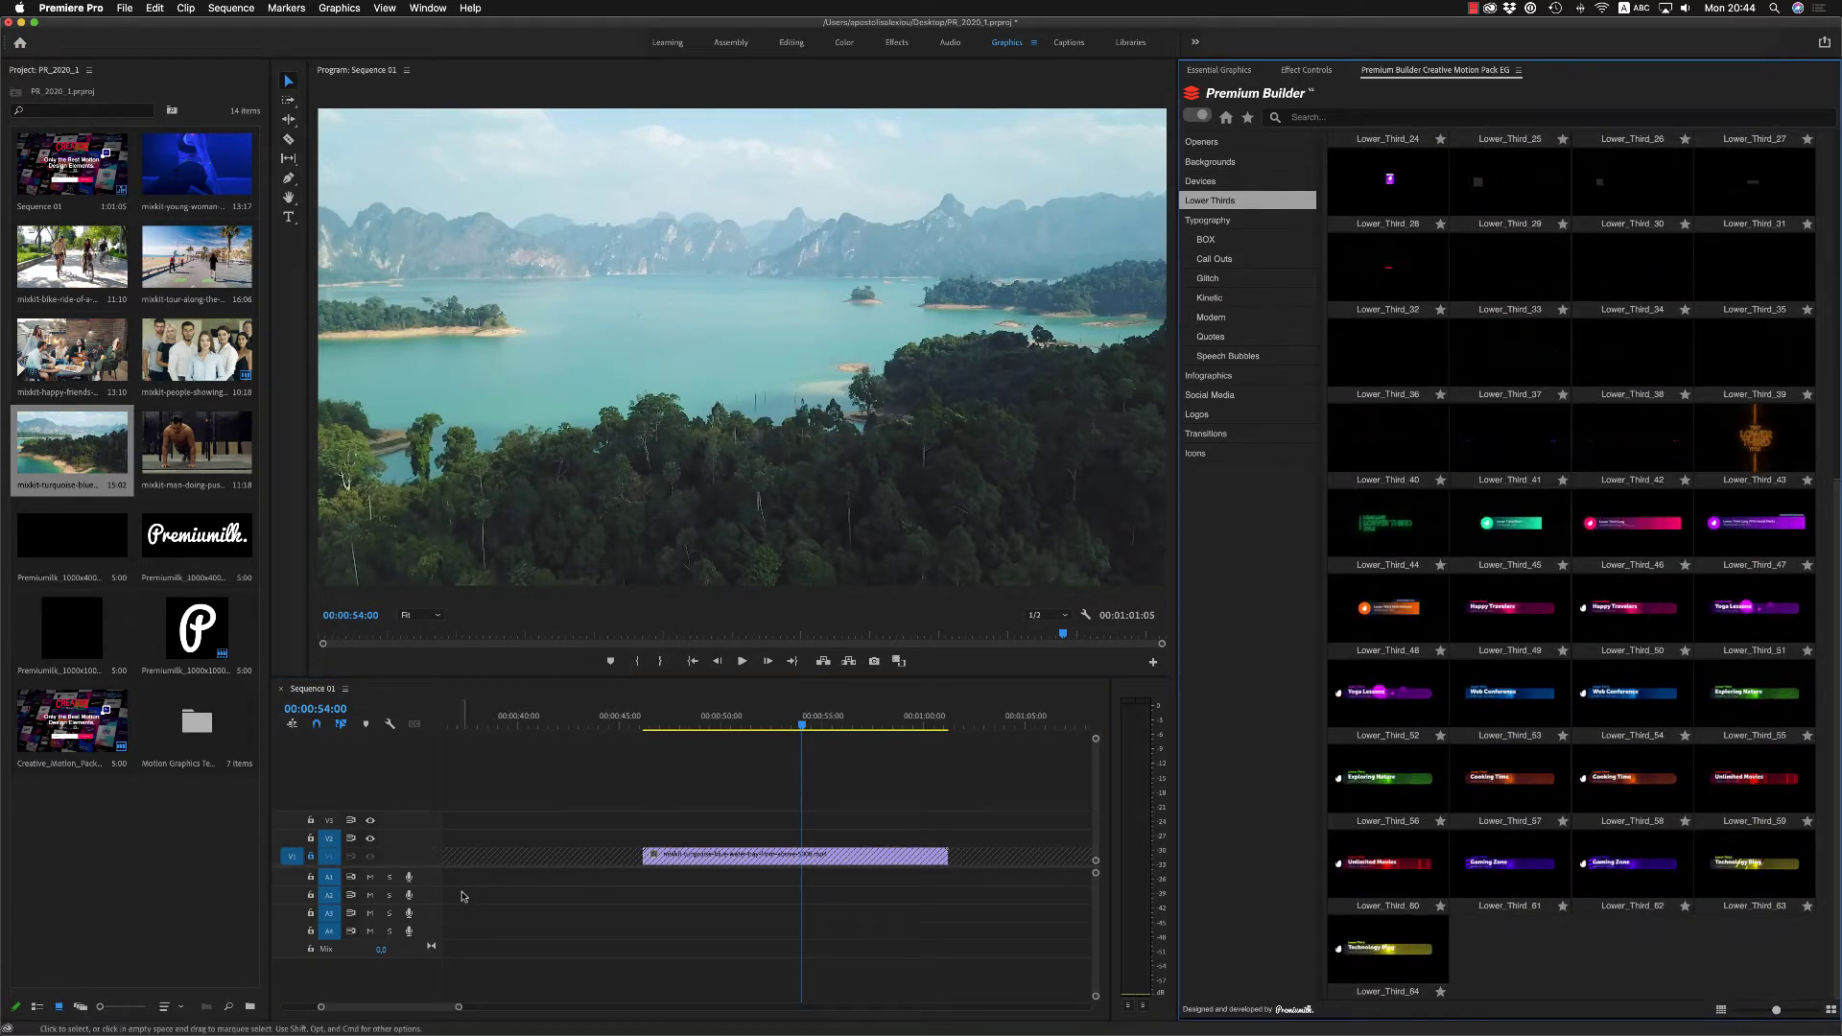
pyautogui.click(311, 856)
pyautogui.click(705, 858)
pyautogui.press('Delete')
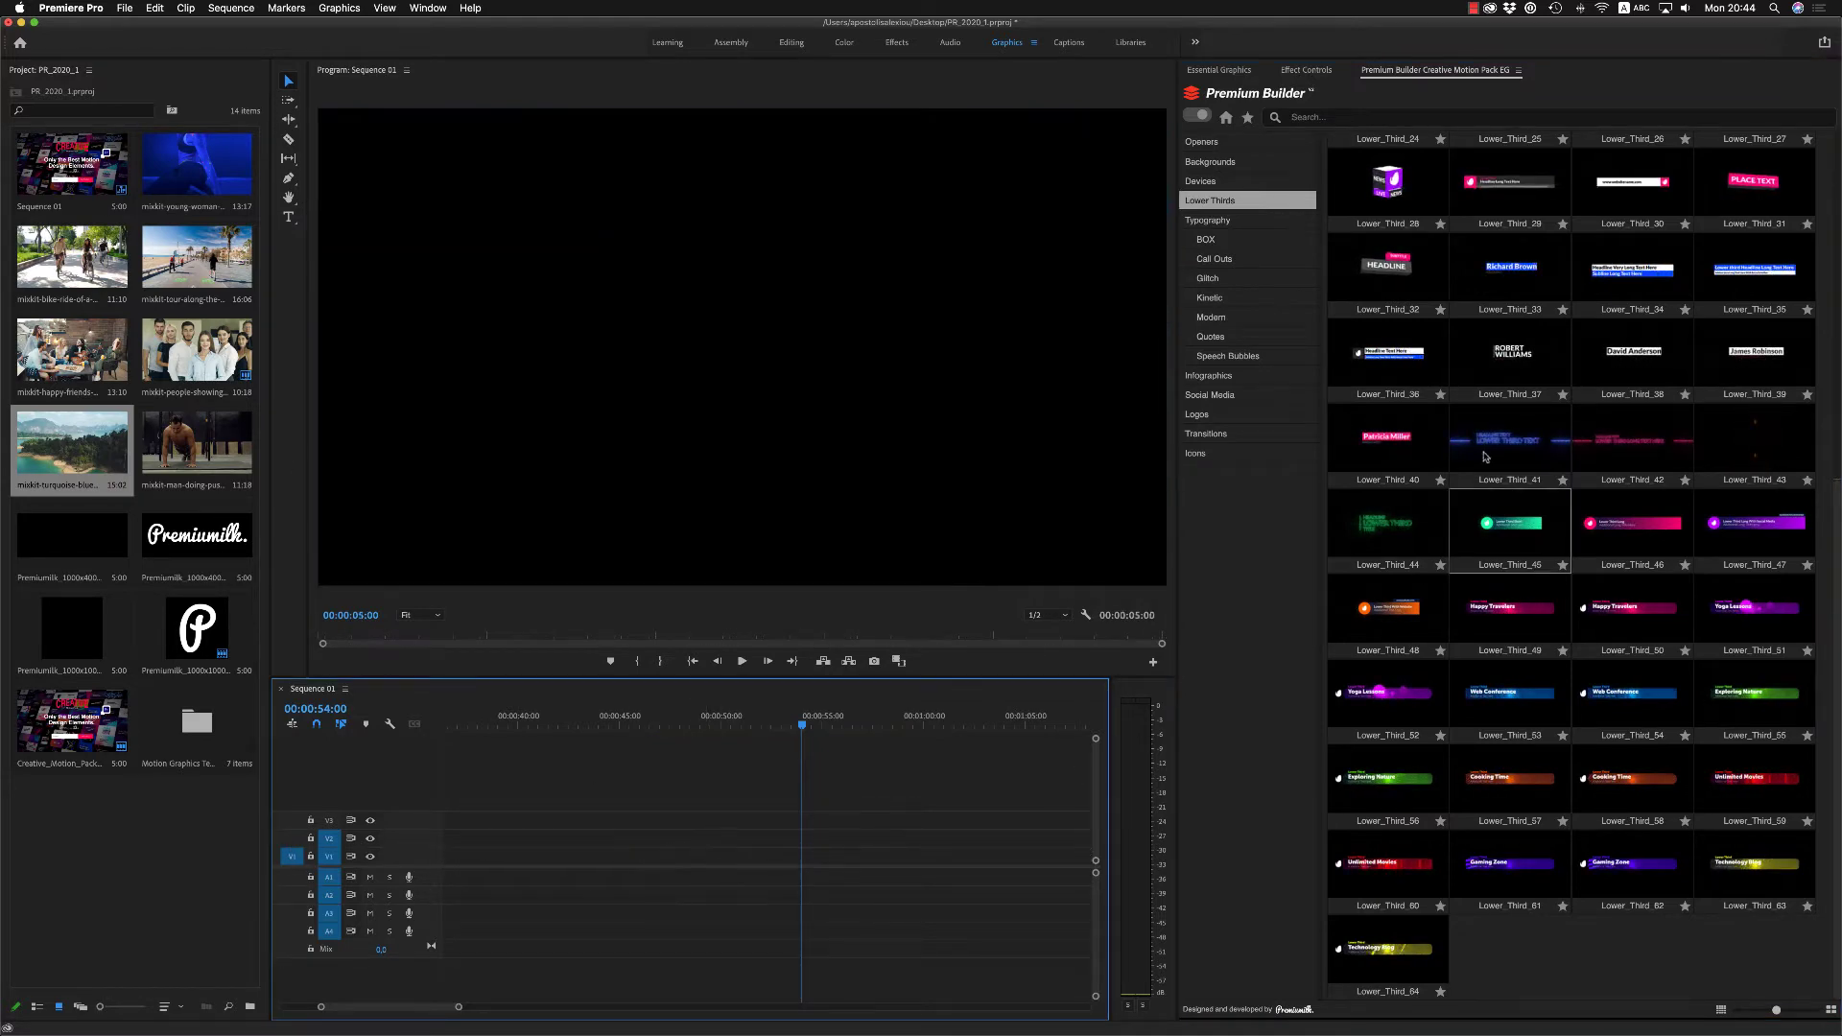
pyautogui.moveTo(196, 163); pyautogui.dragTo(722, 833)
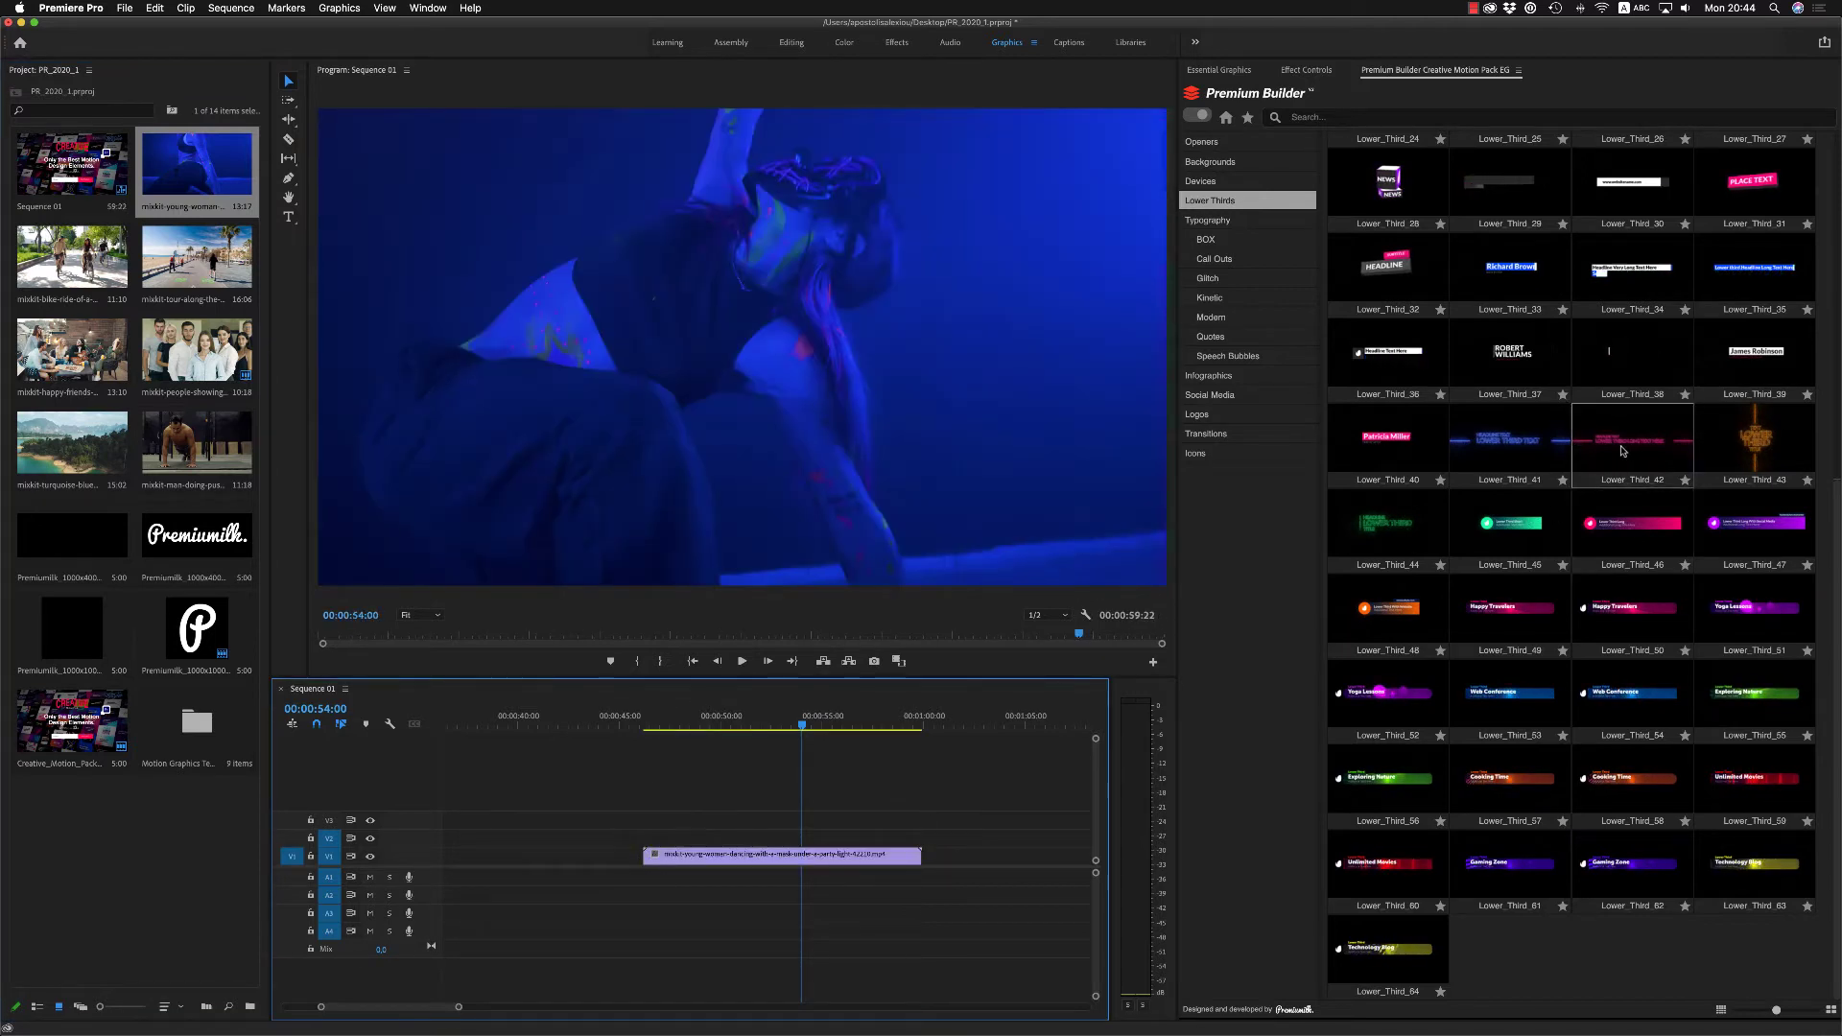
pyautogui.click(313, 856)
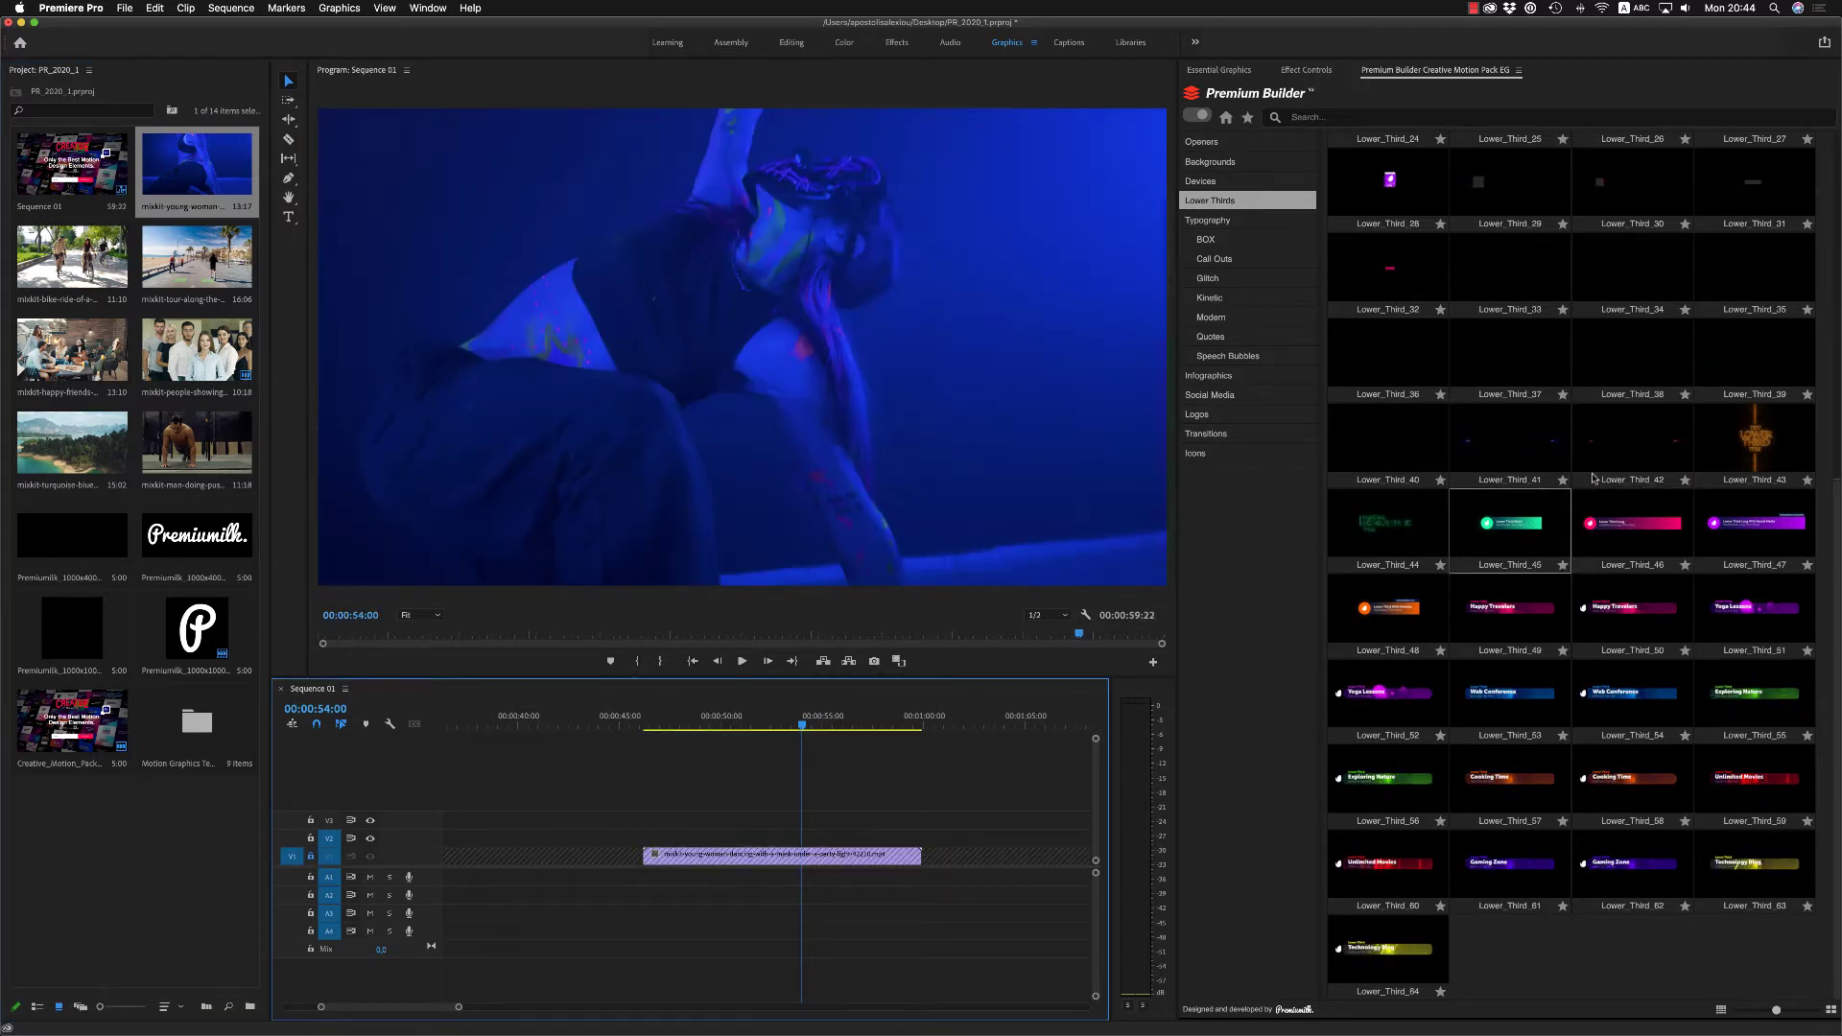
# Step: Insert Lower_Third_42 on track V2, align its end with the young-woman video's end and scale it to the frame size
pyautogui.moveTo(1597, 475); pyautogui.dragTo(866, 842)
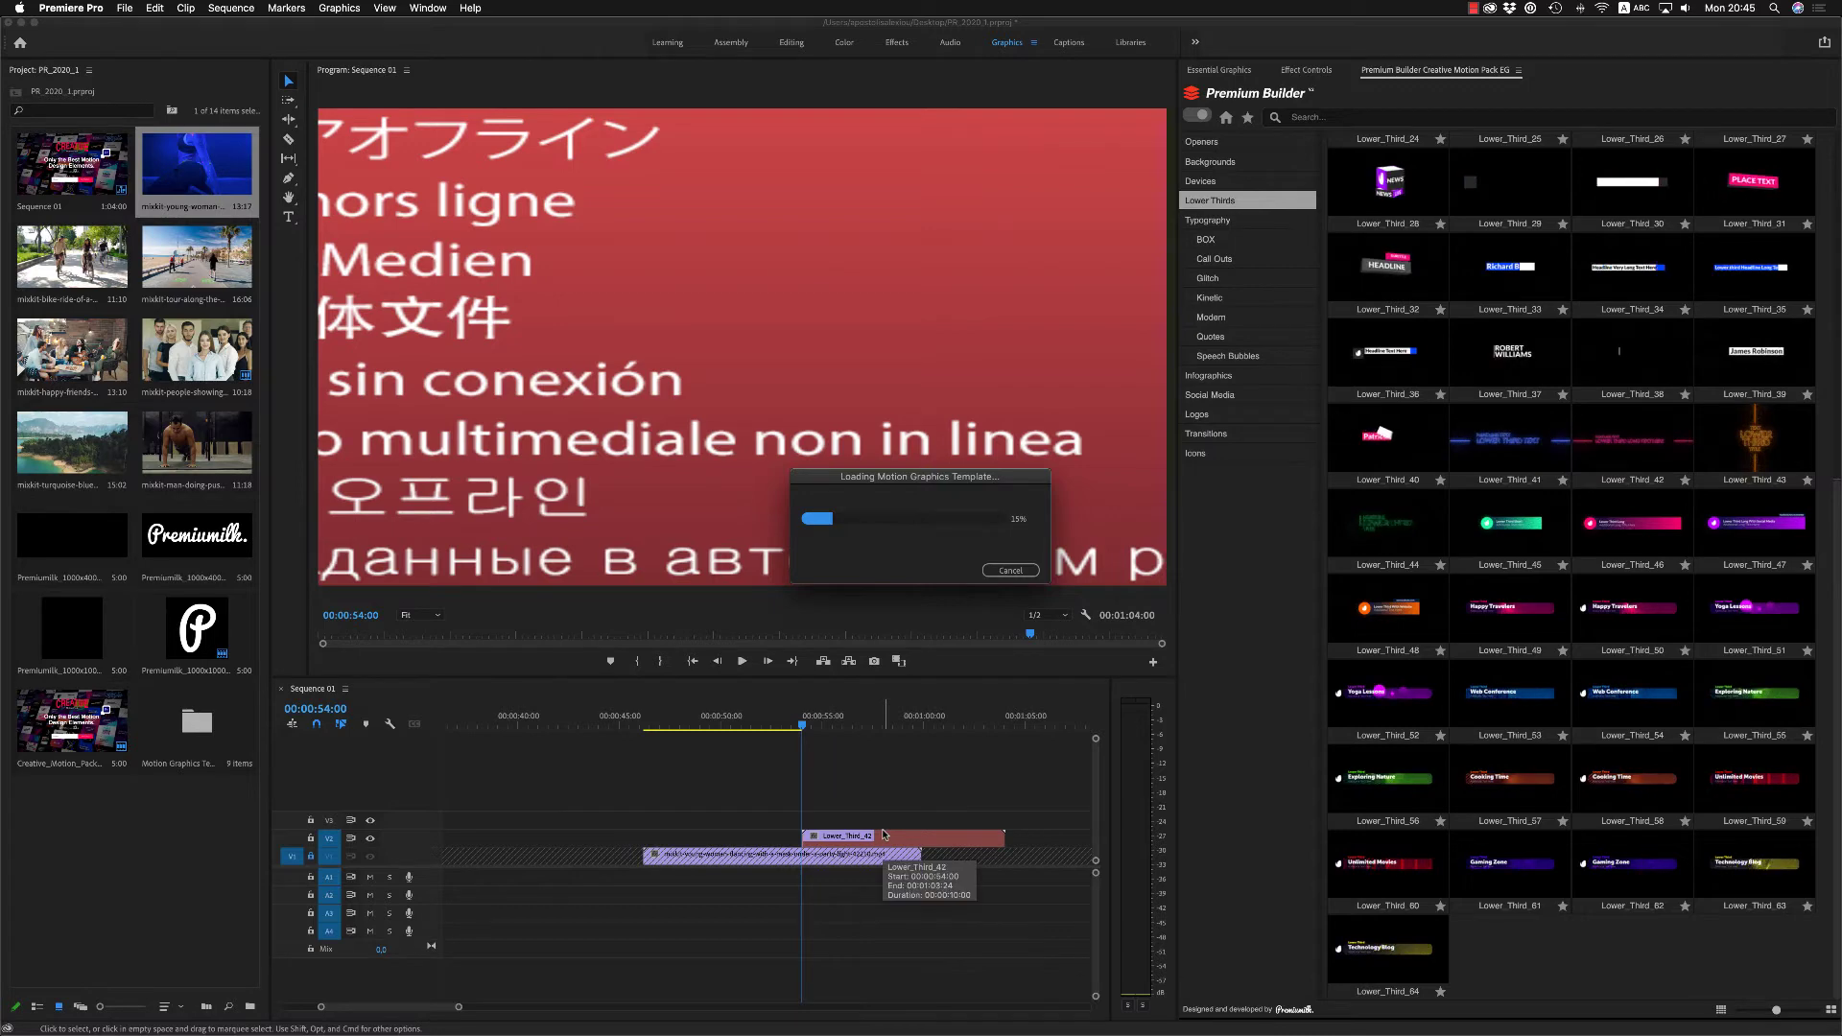
pyautogui.moveTo(951, 836); pyautogui.dragTo(868, 838)
pyautogui.rightClick(817, 838)
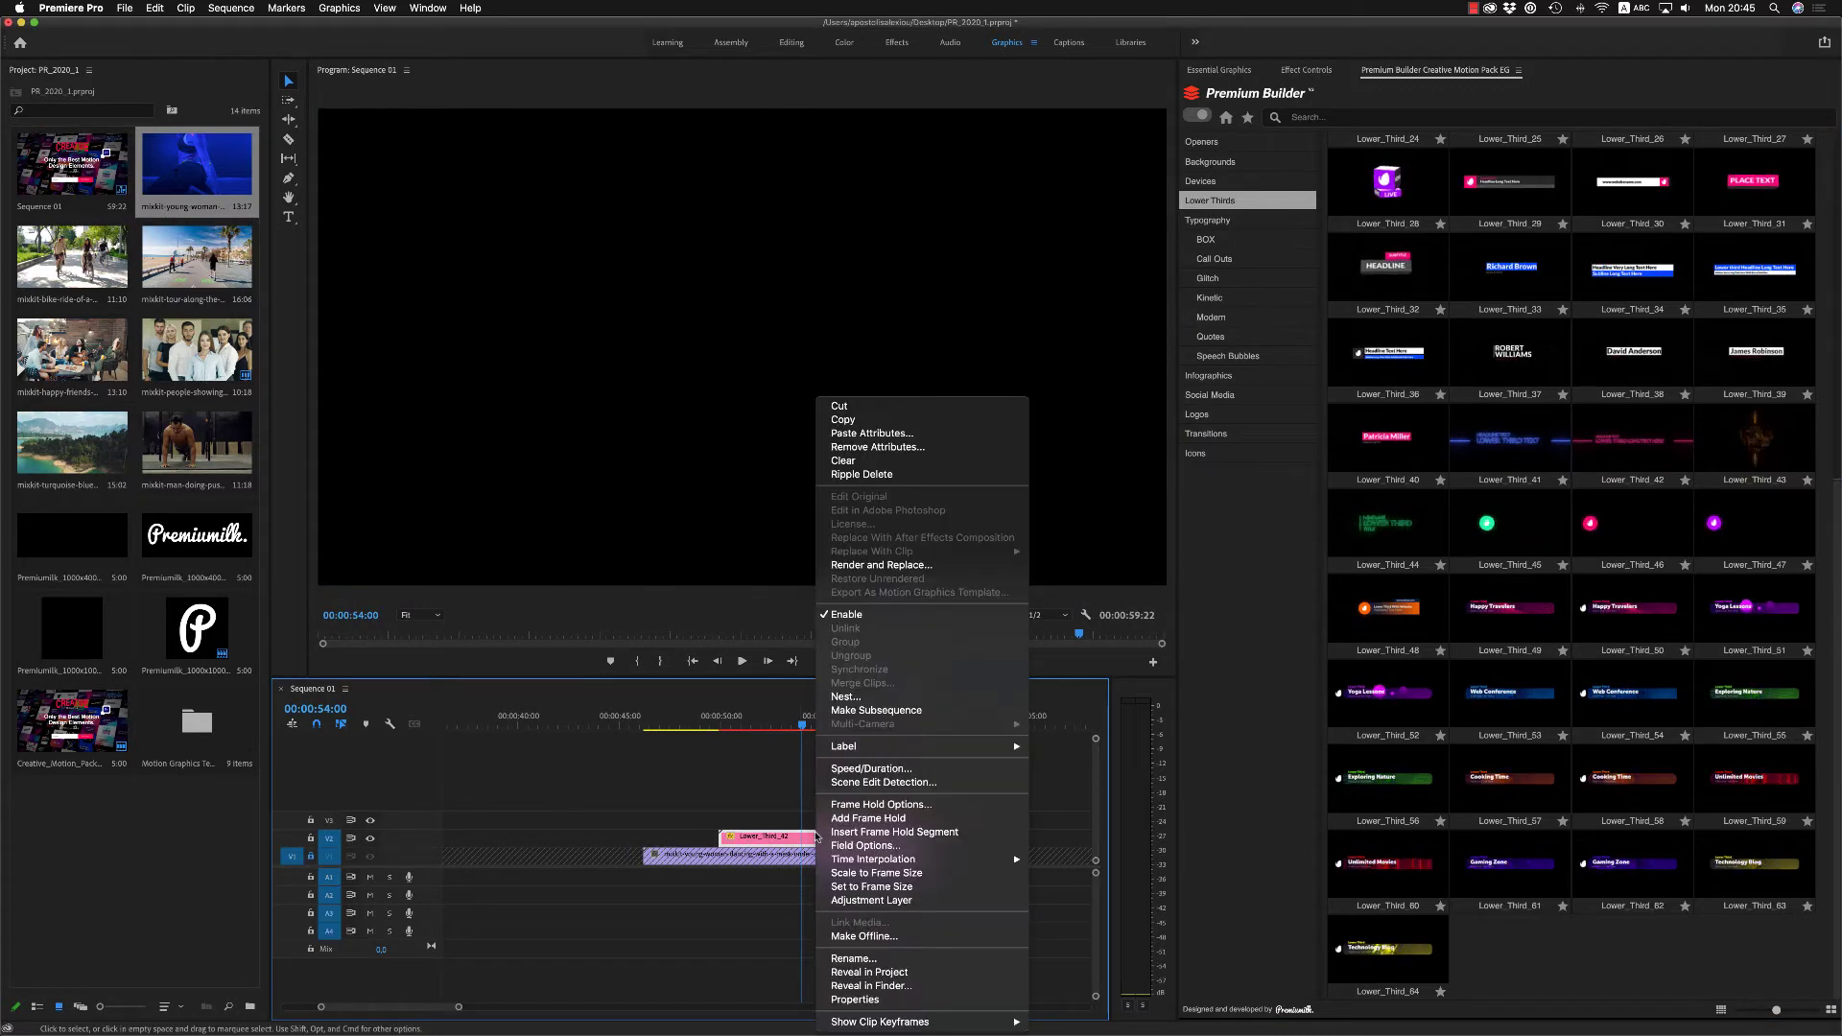
pyautogui.click(861, 872)
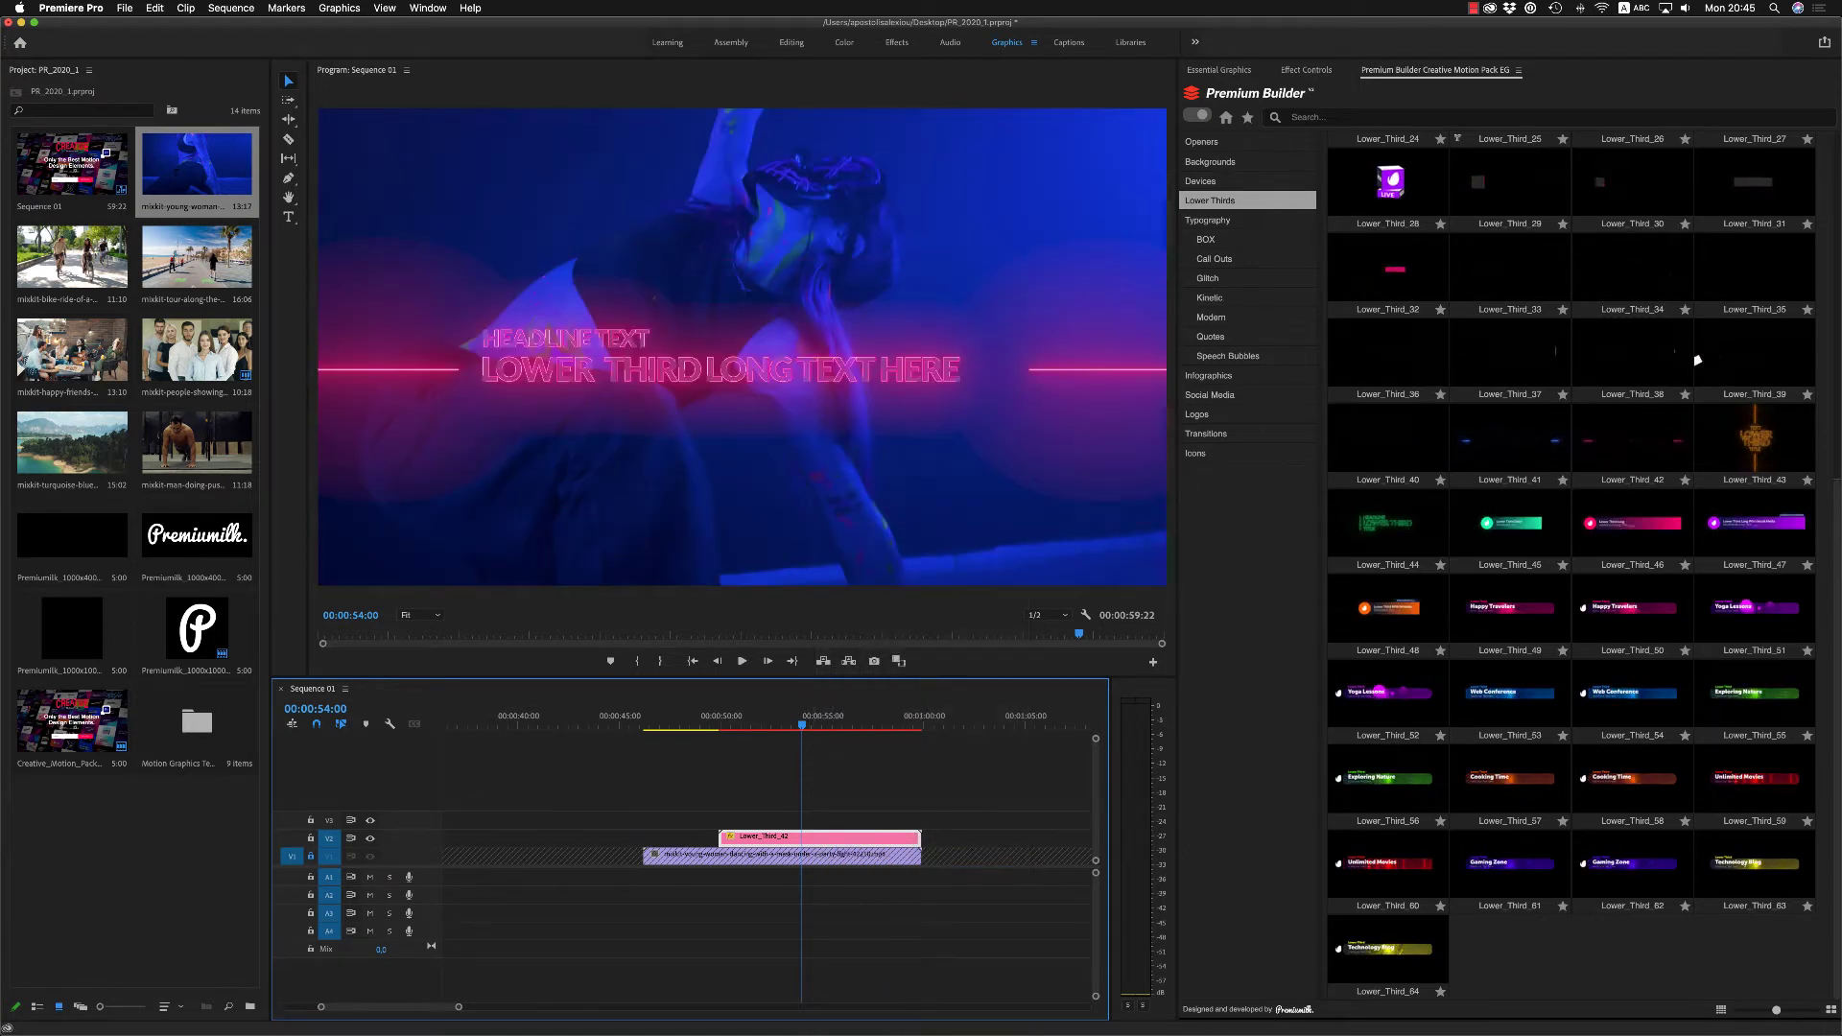
# Step: Move Lower_Third_42 lower in the frame and set its Text_Opacity Slider to 11
pyautogui.click(1309, 70)
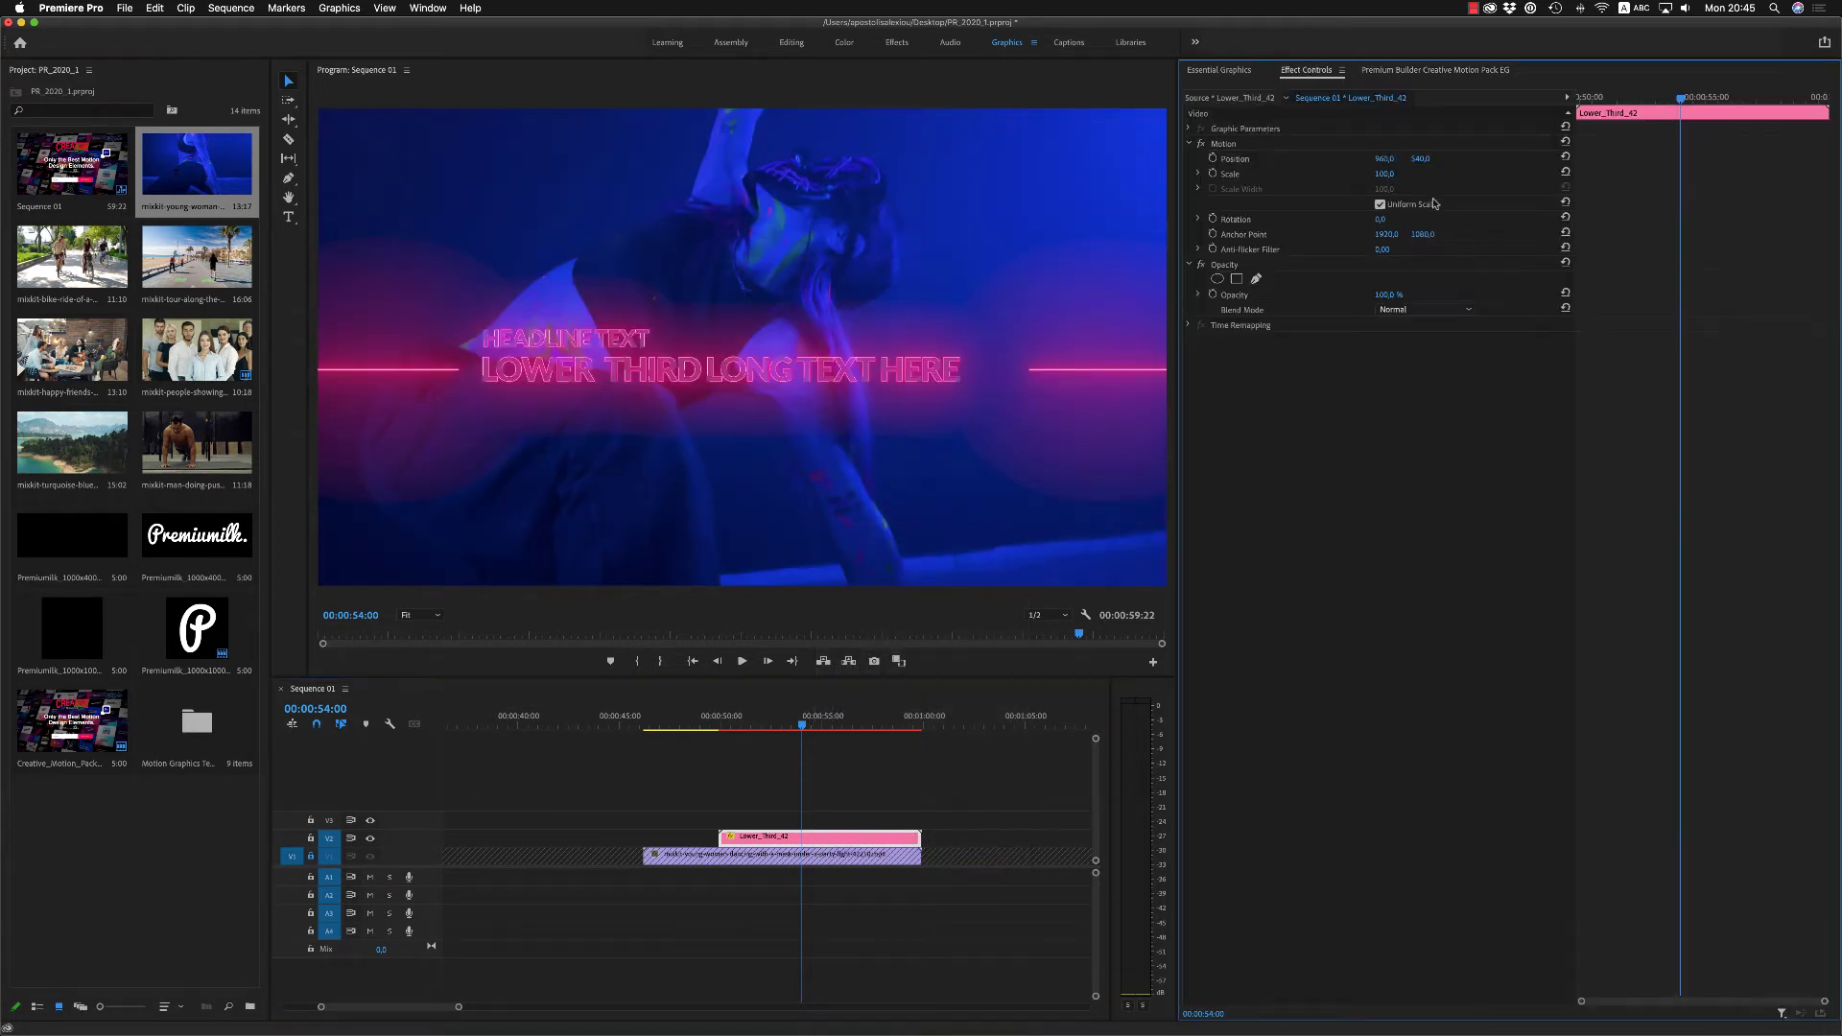
pyautogui.moveTo(1419, 159); pyautogui.dragTo(1557, 160)
pyautogui.click(1211, 70)
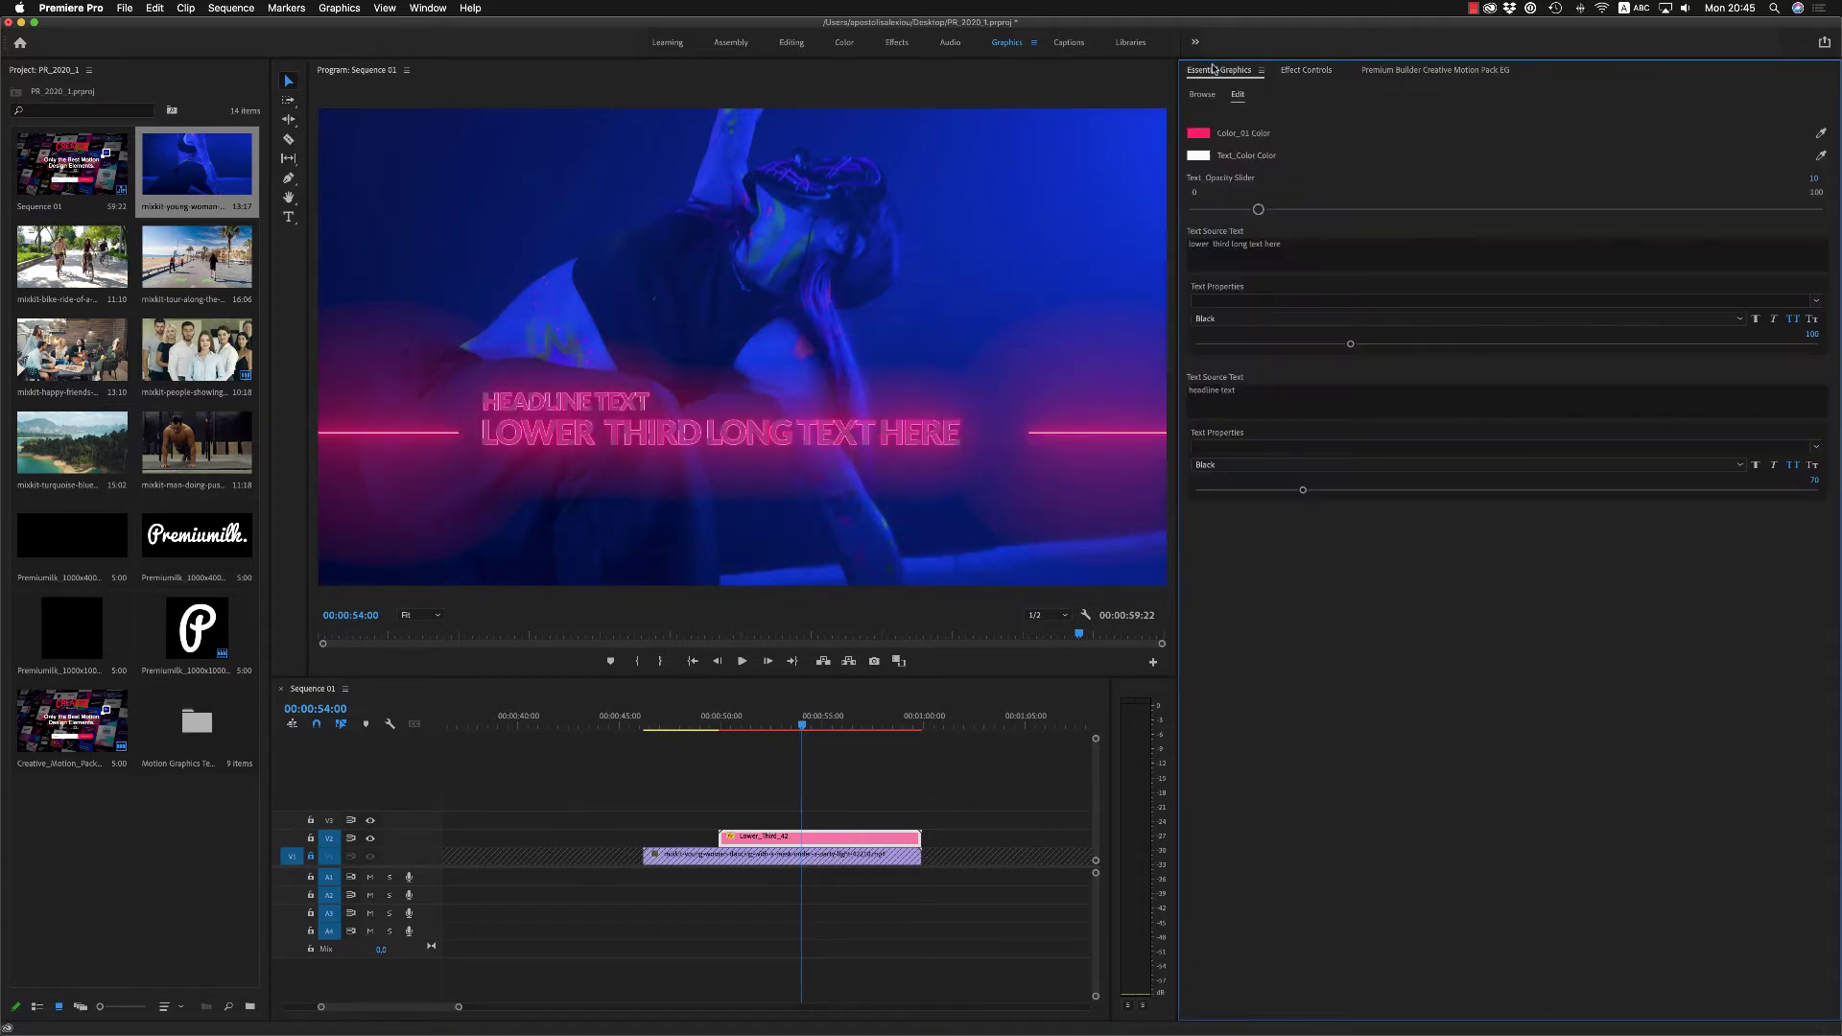
pyautogui.click(862, 899)
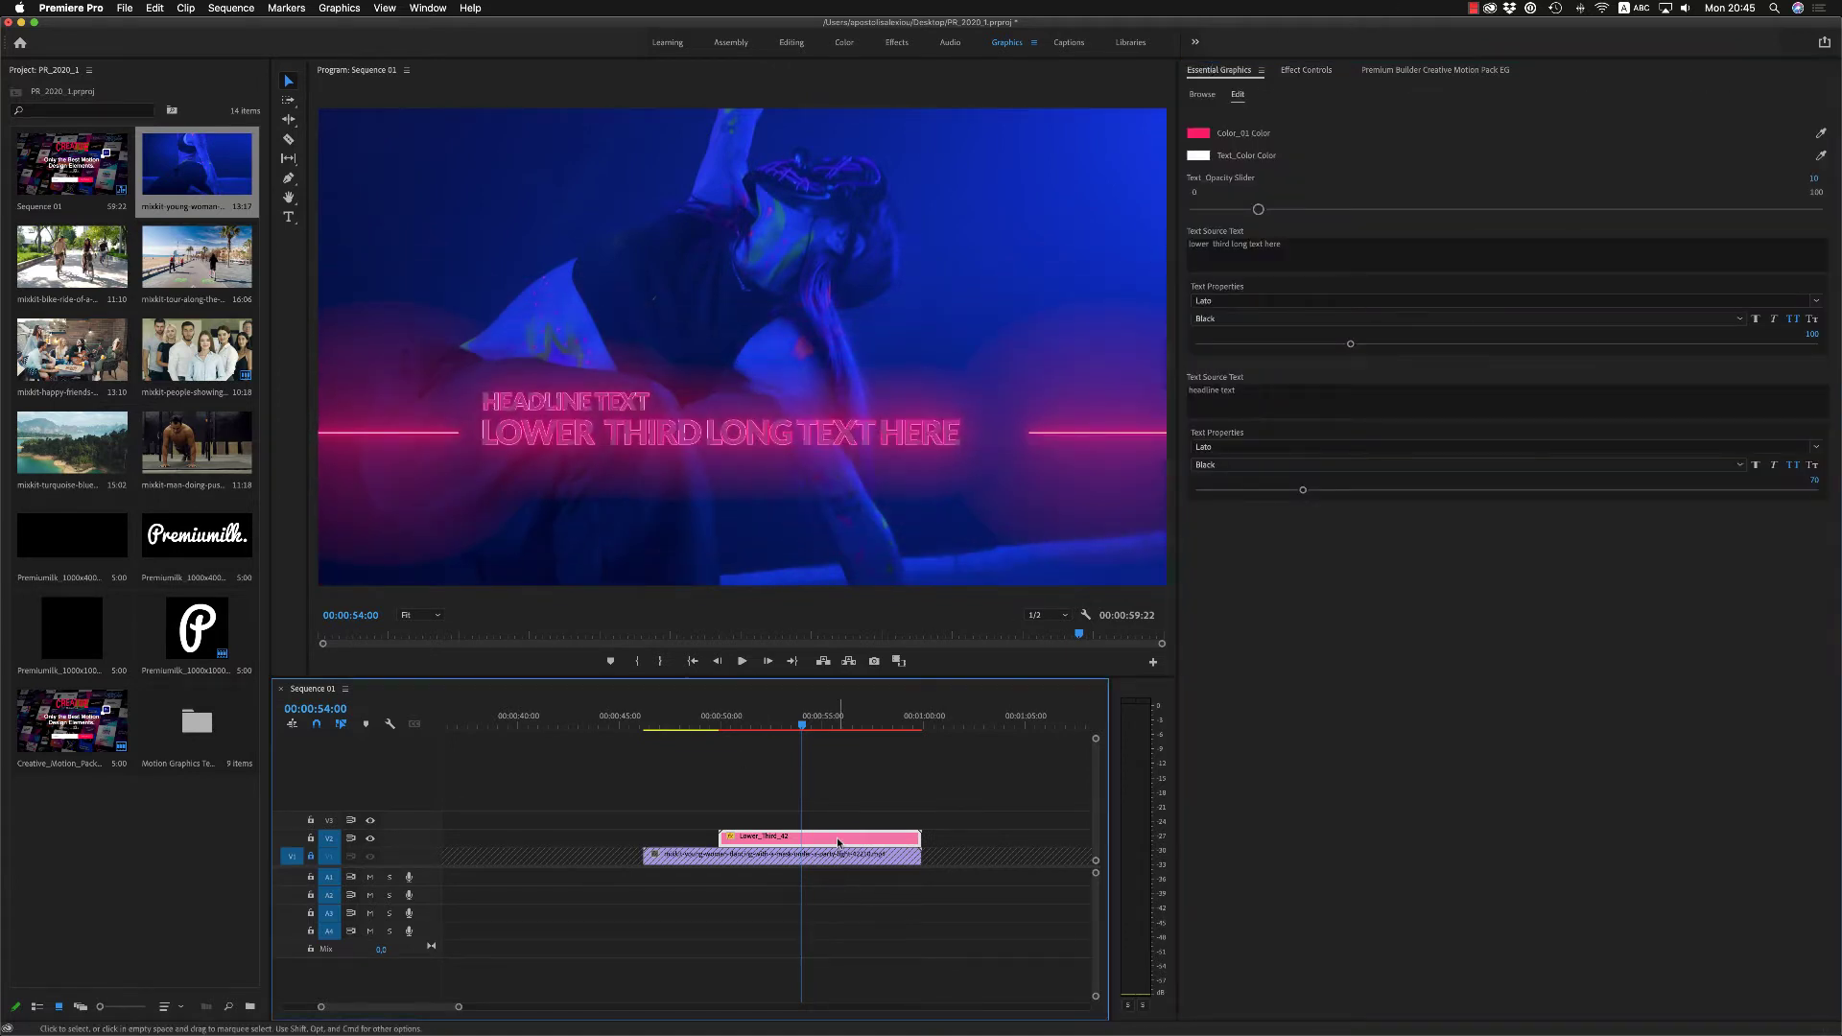
pyautogui.click(1258, 211)
pyautogui.moveTo(1215, 213); pyautogui.dragTo(1310, 215)
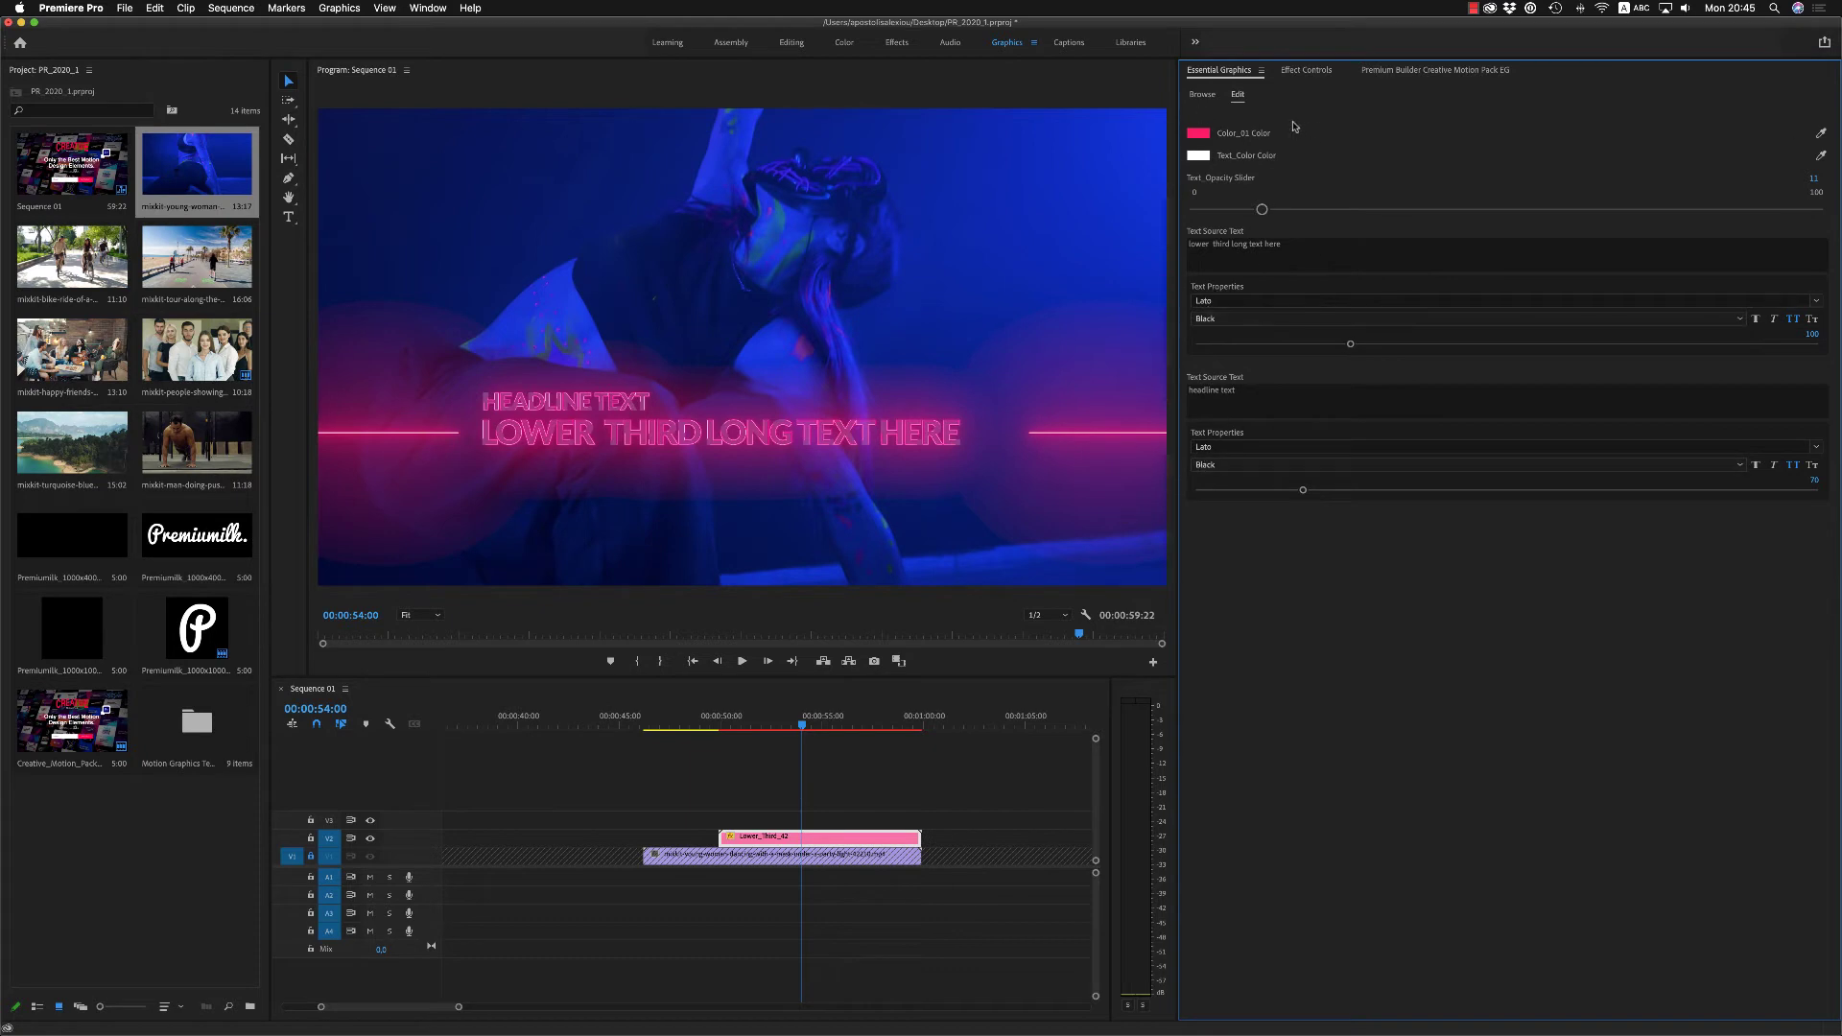
# Step: Delete the Lower_Third_42 clip and open the Quotes templates under Typography
pyautogui.click(1439, 70)
pyautogui.click(794, 840)
pyautogui.press('Delete')
pyautogui.click(1212, 220)
pyautogui.click(1215, 222)
pyautogui.click(1217, 338)
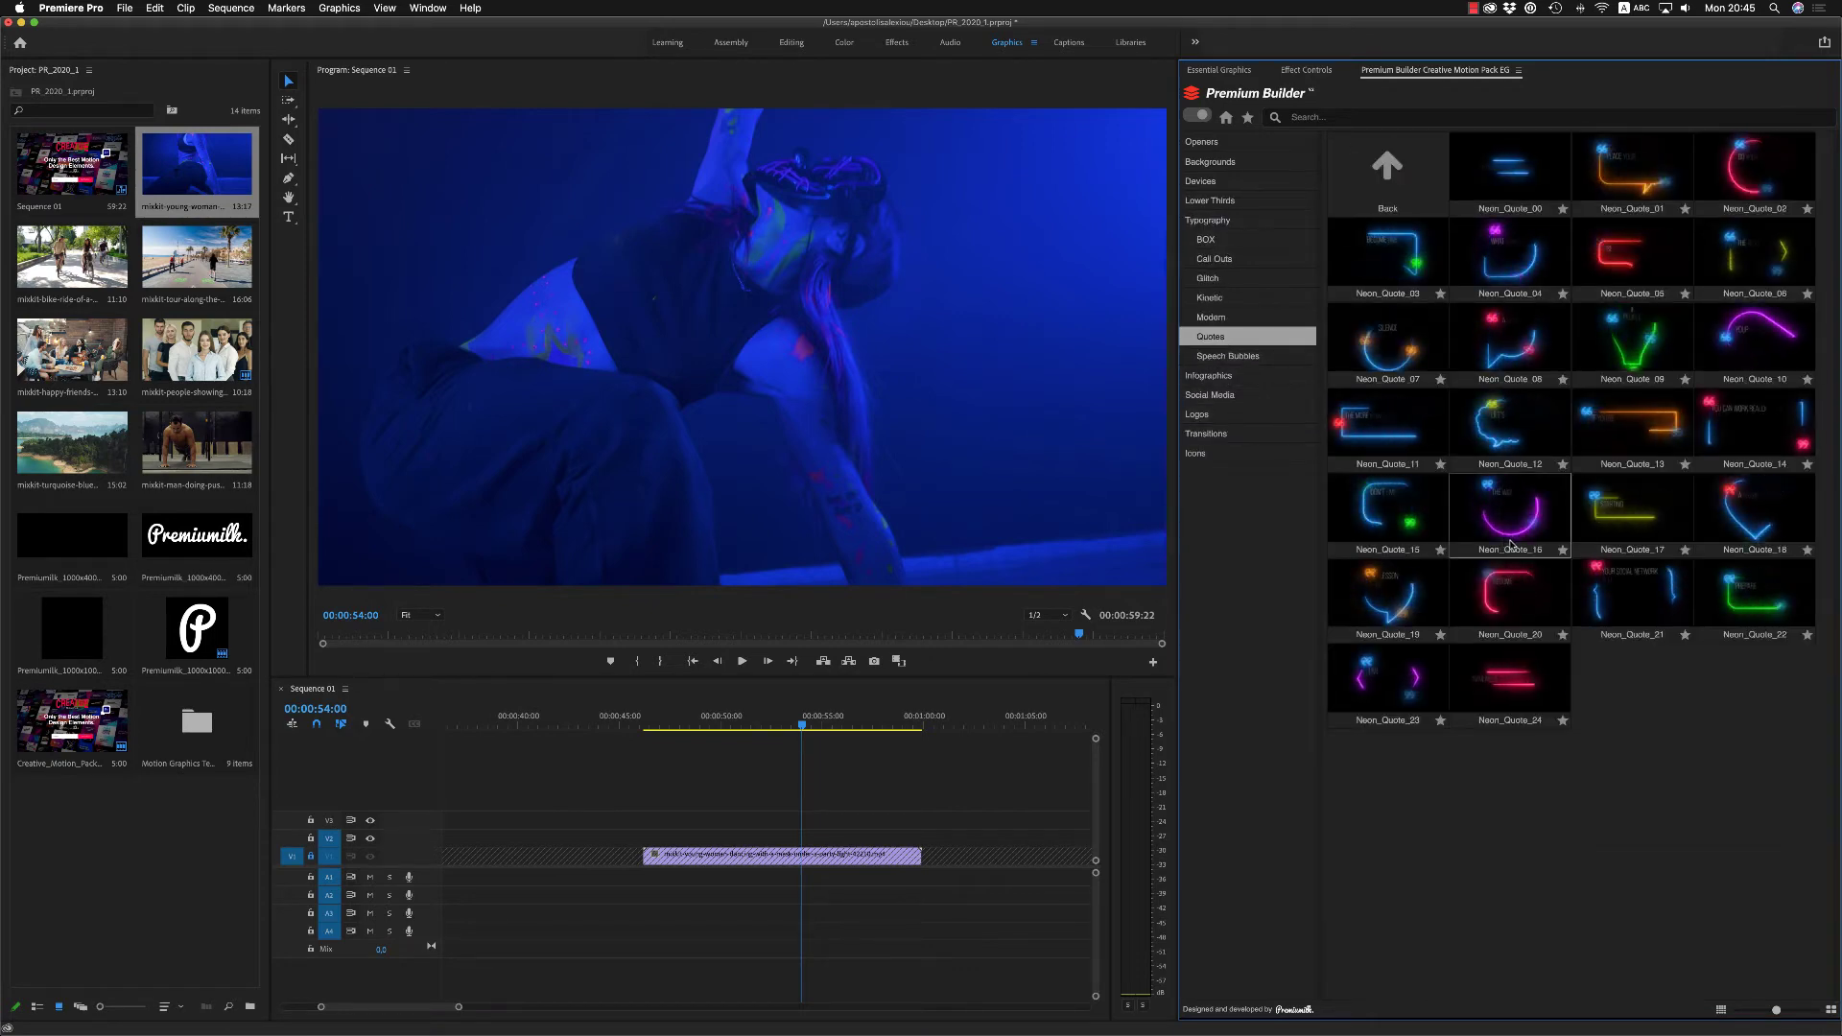
# Step: Insert Neon_Quote_16 on track V2, scale it to the frame size and shift it earlier over the young-woman video
pyautogui.click(1516, 525)
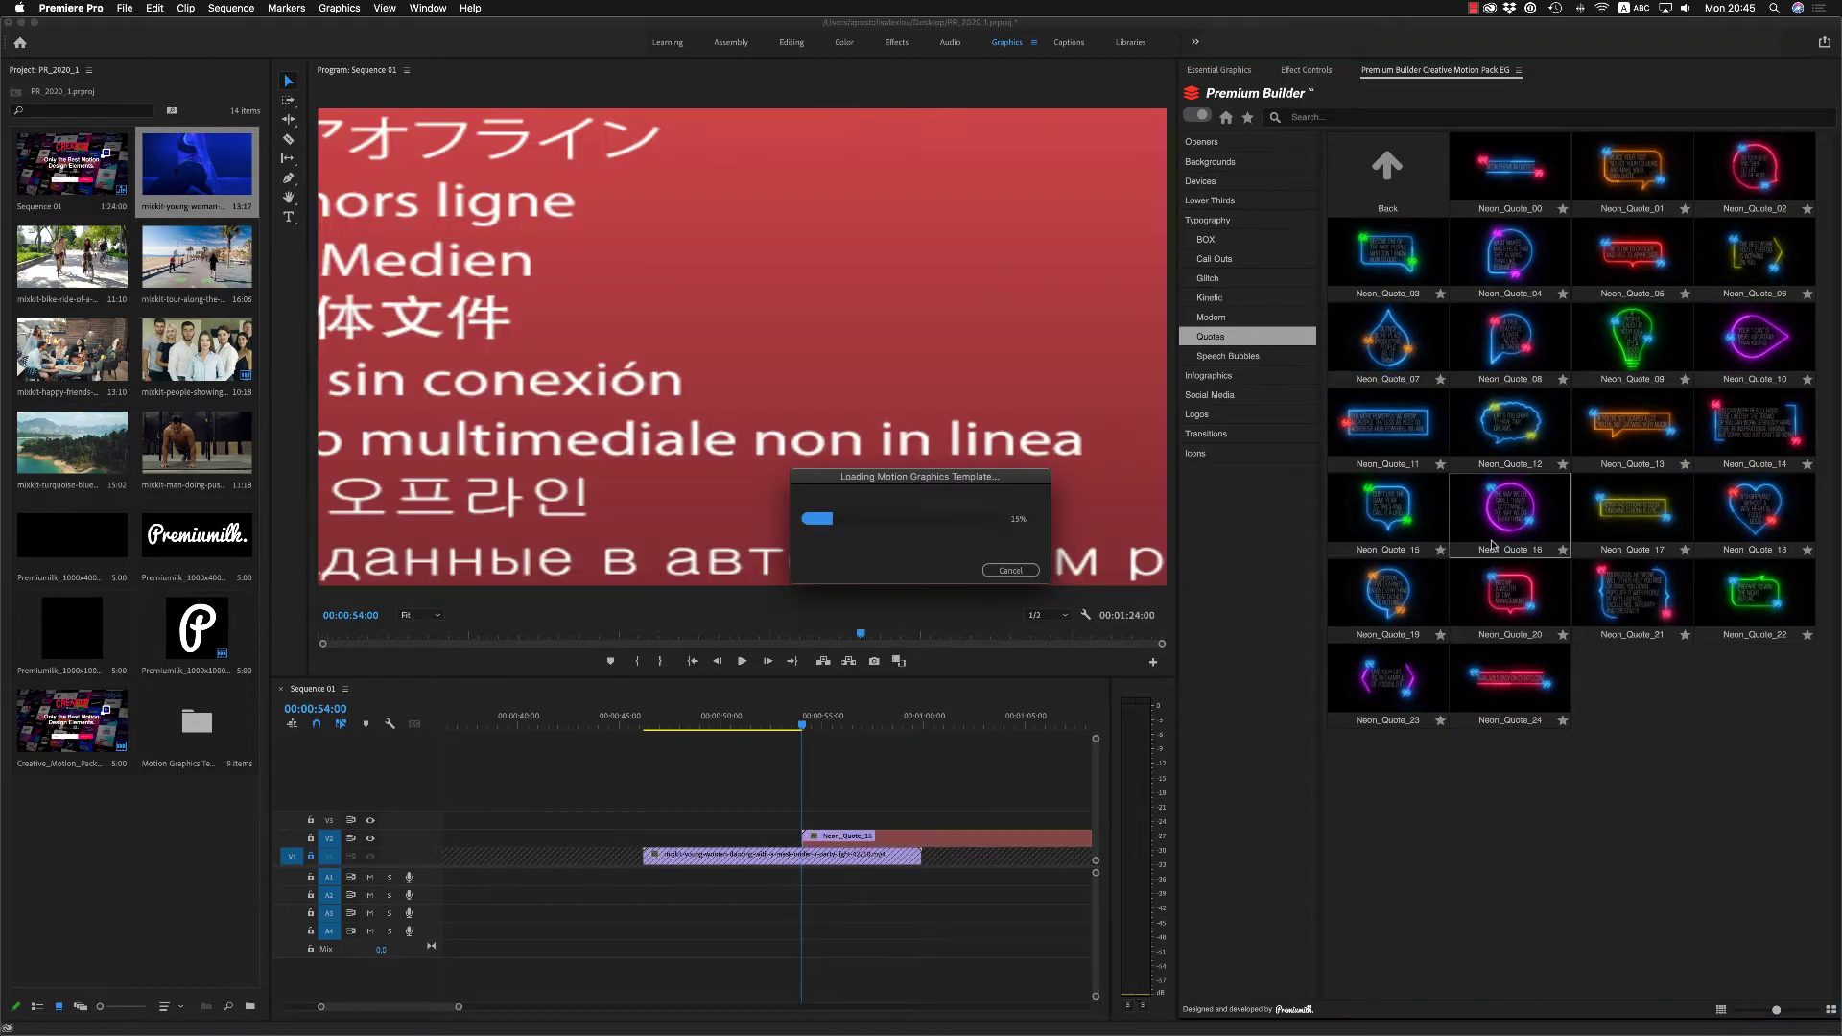
pyautogui.rightClick(929, 841)
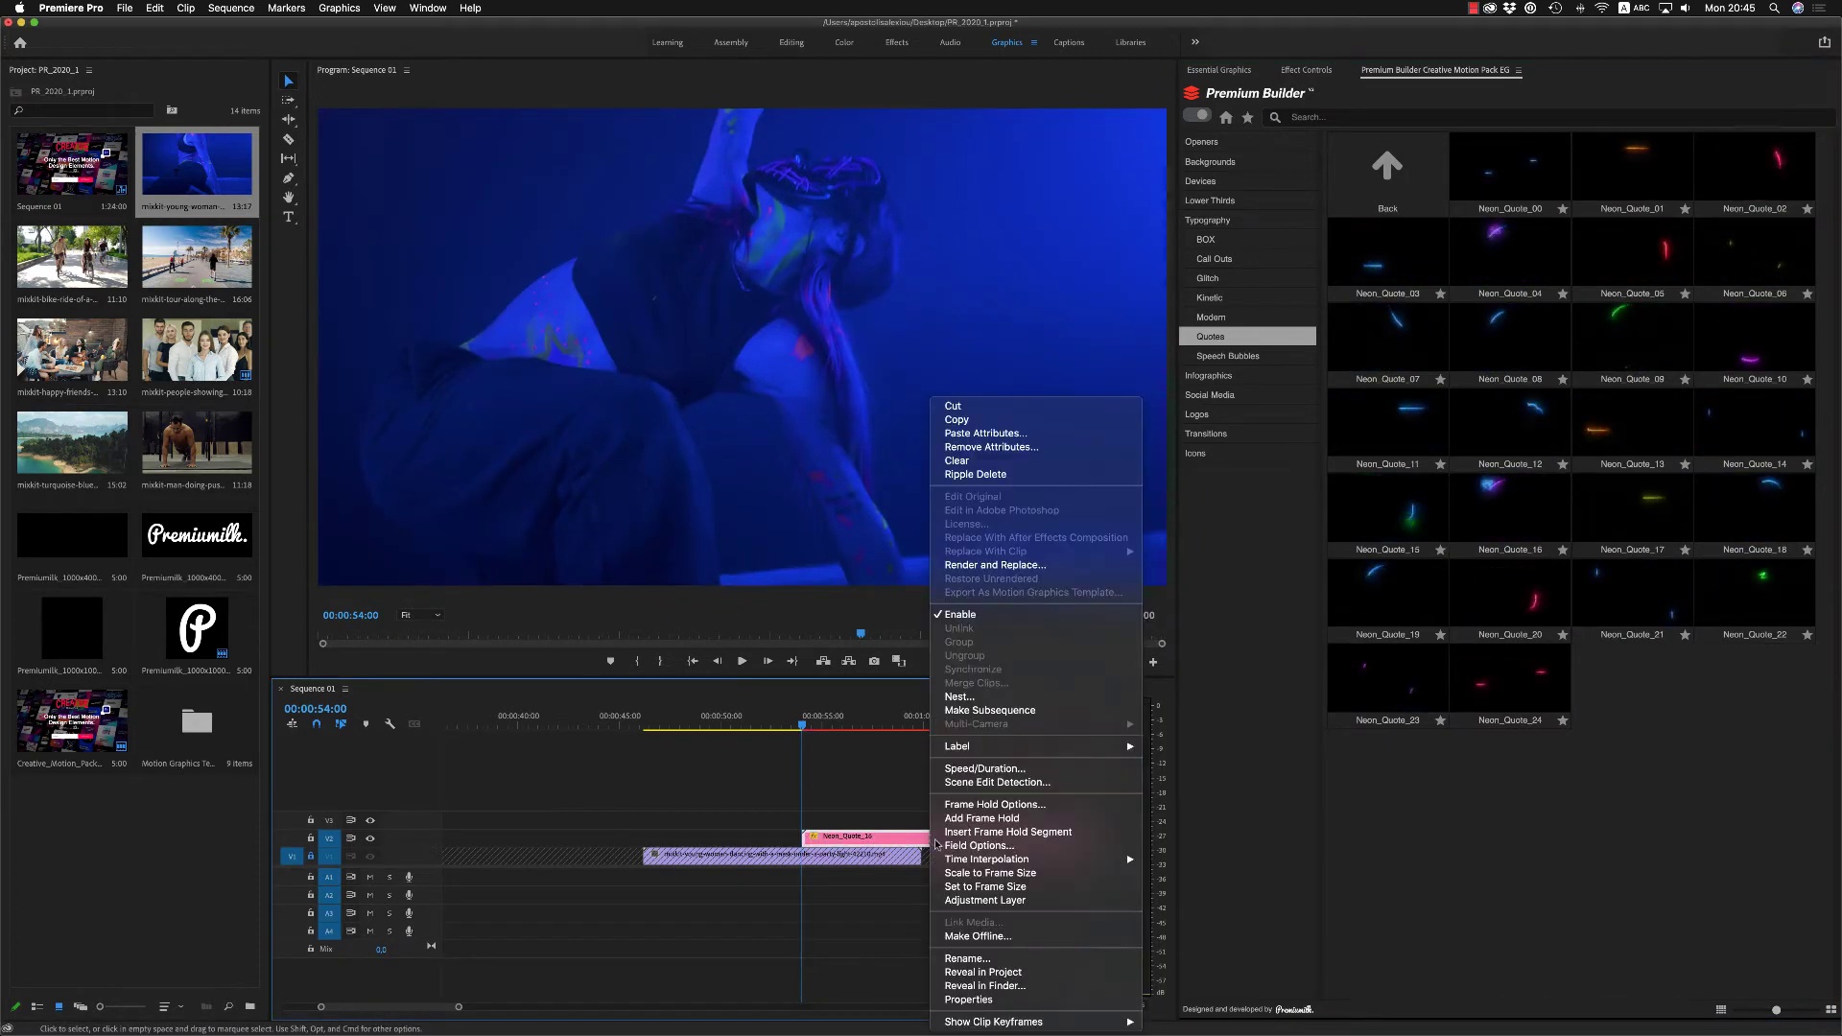
pyautogui.click(969, 873)
pyautogui.moveTo(895, 842); pyautogui.dragTo(719, 841)
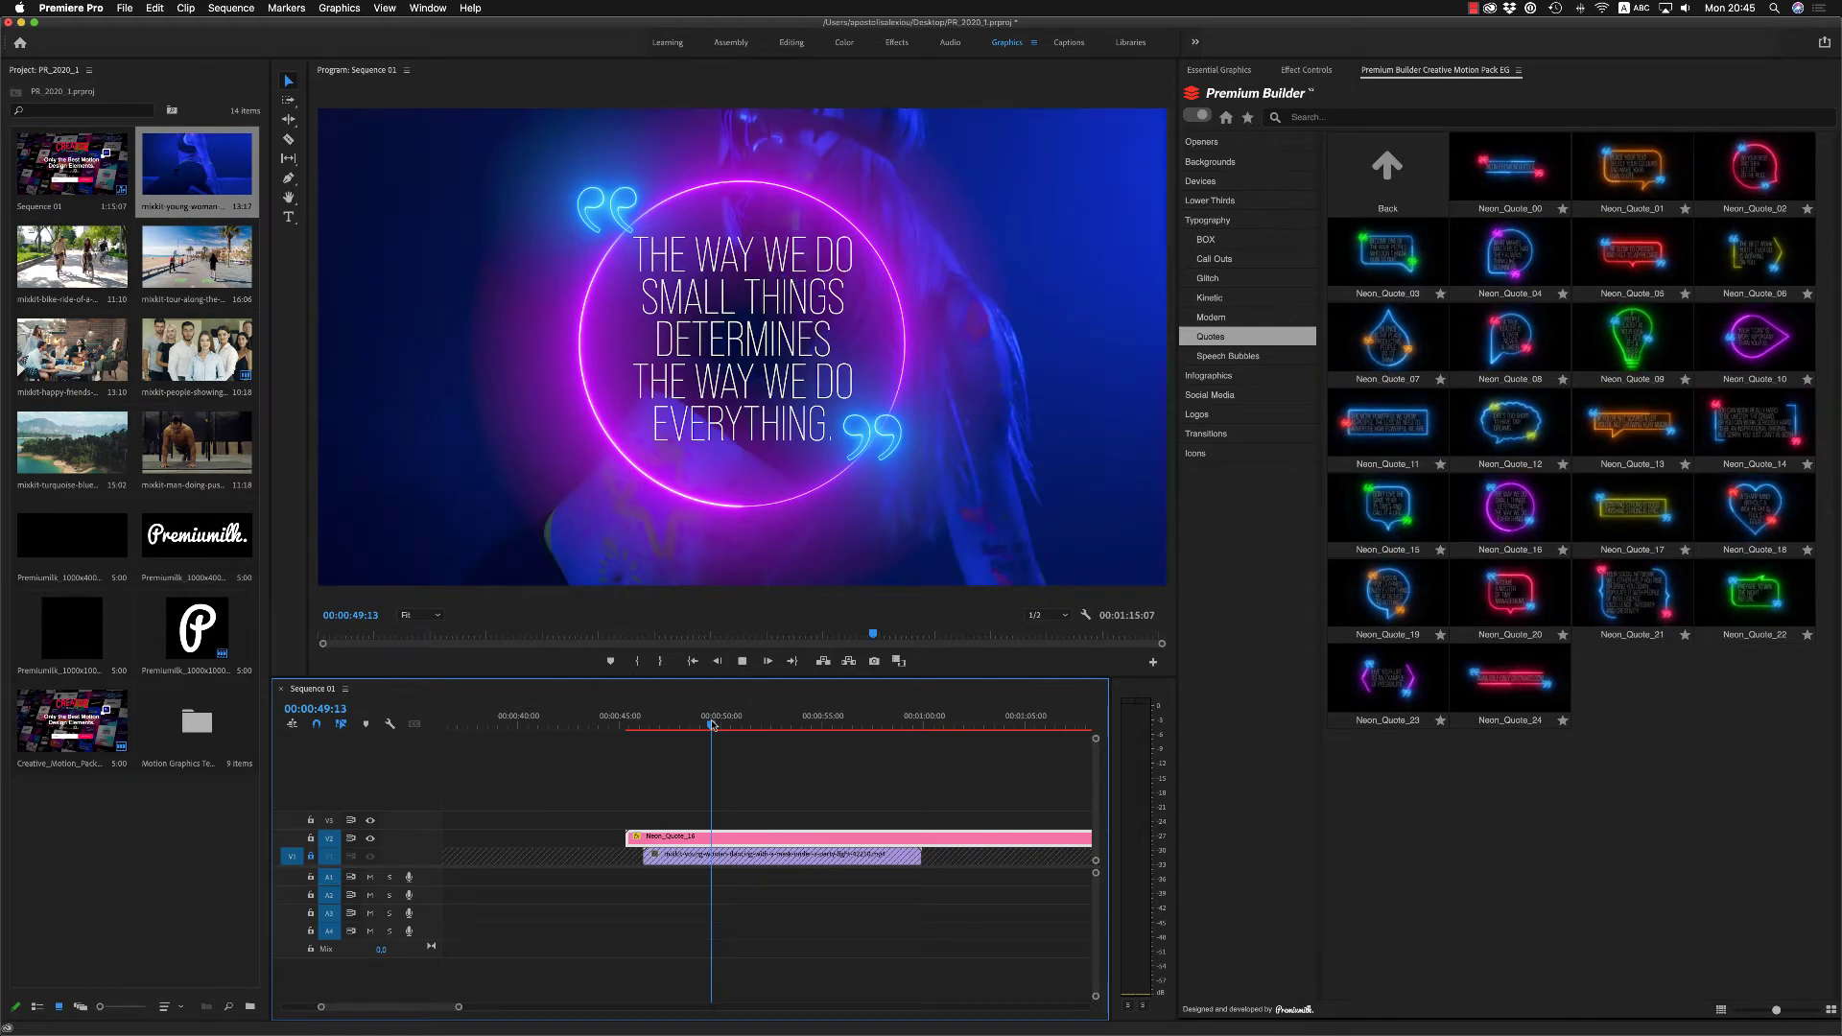
# Step: Align the start of Neon_Quote_16 with the young-woman video, play it back and open its editable properties
pyautogui.press('space')
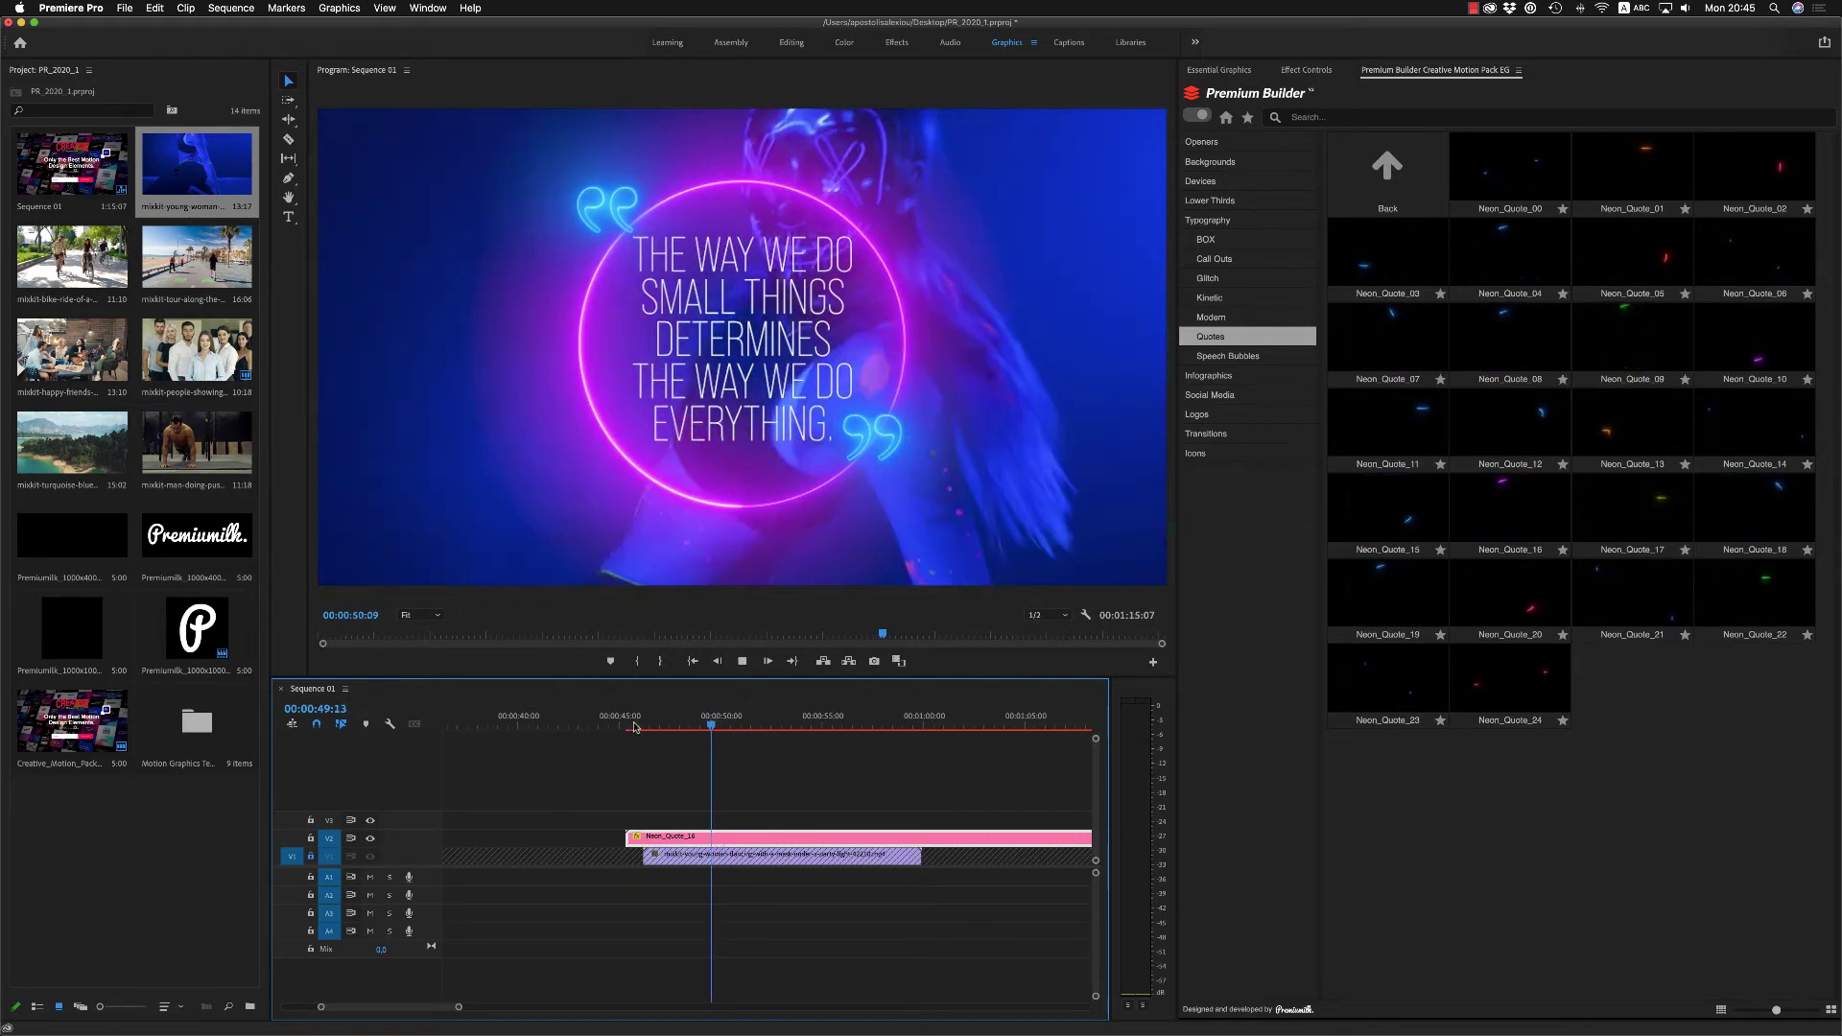
pyautogui.click(634, 726)
pyautogui.moveTo(662, 839); pyautogui.dragTo(679, 841)
pyautogui.press('space')
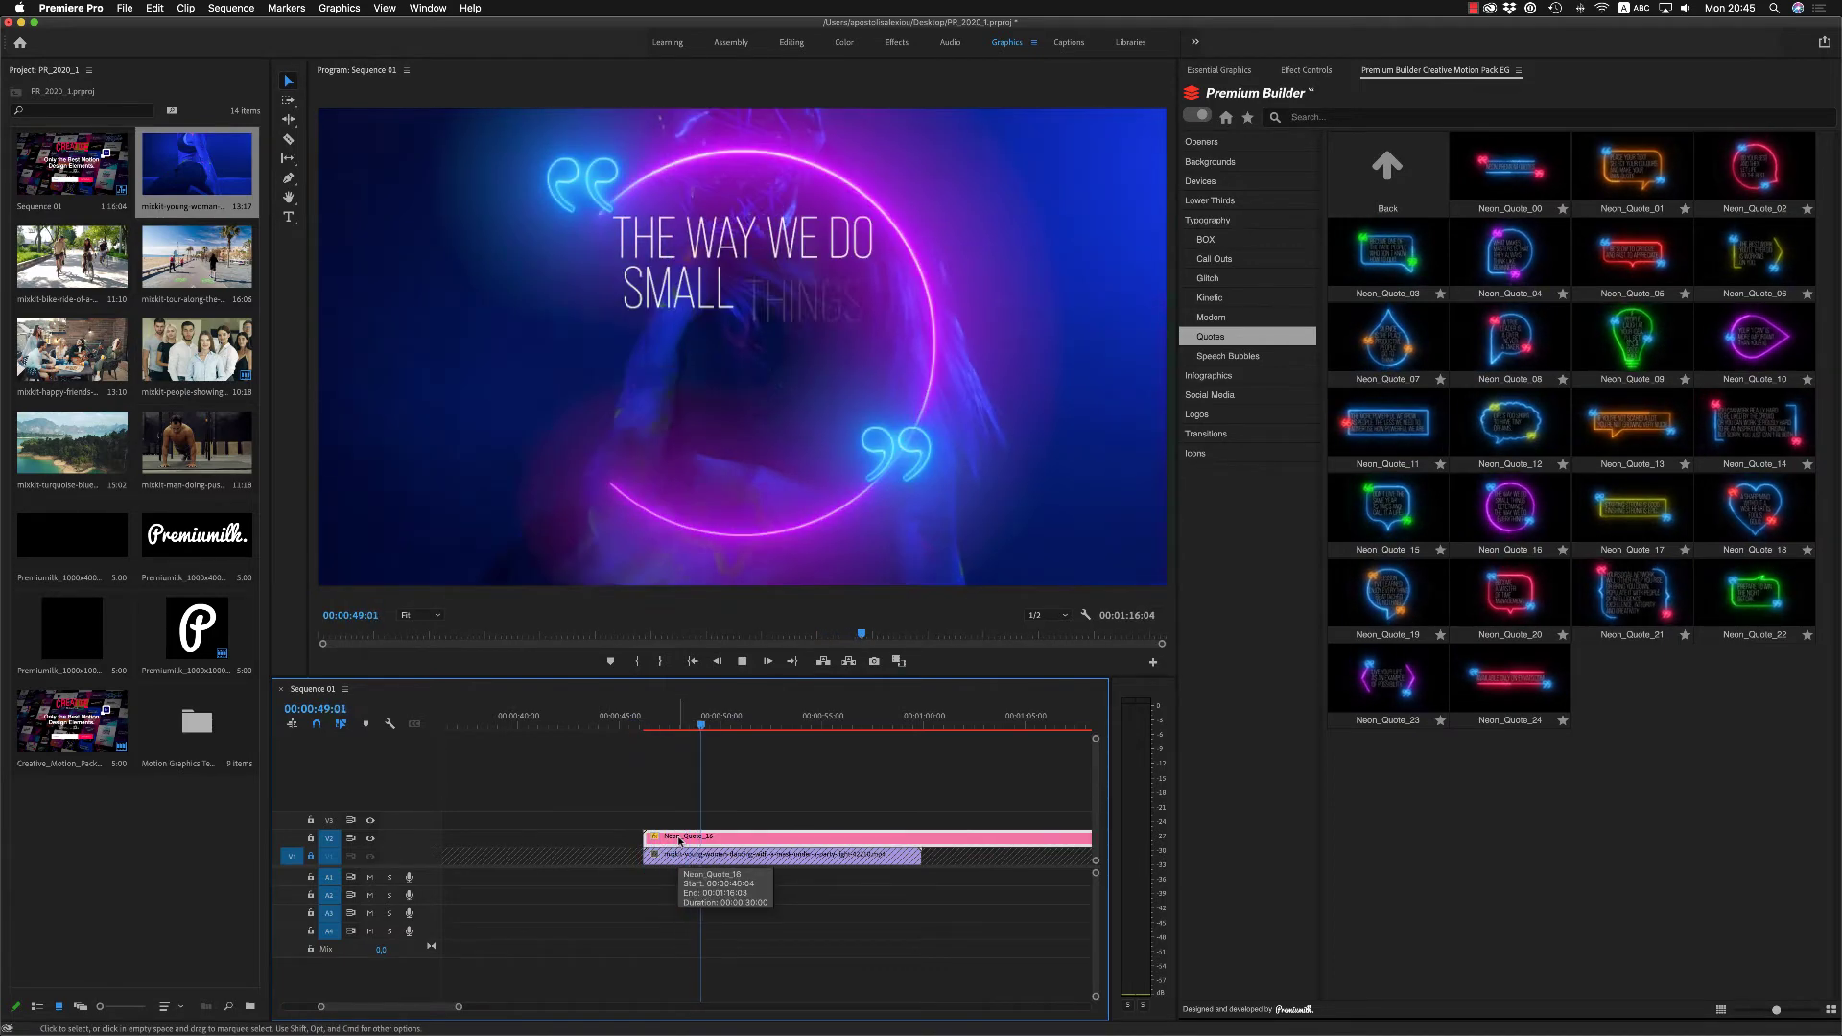
pyautogui.press('space')
pyautogui.click(1233, 72)
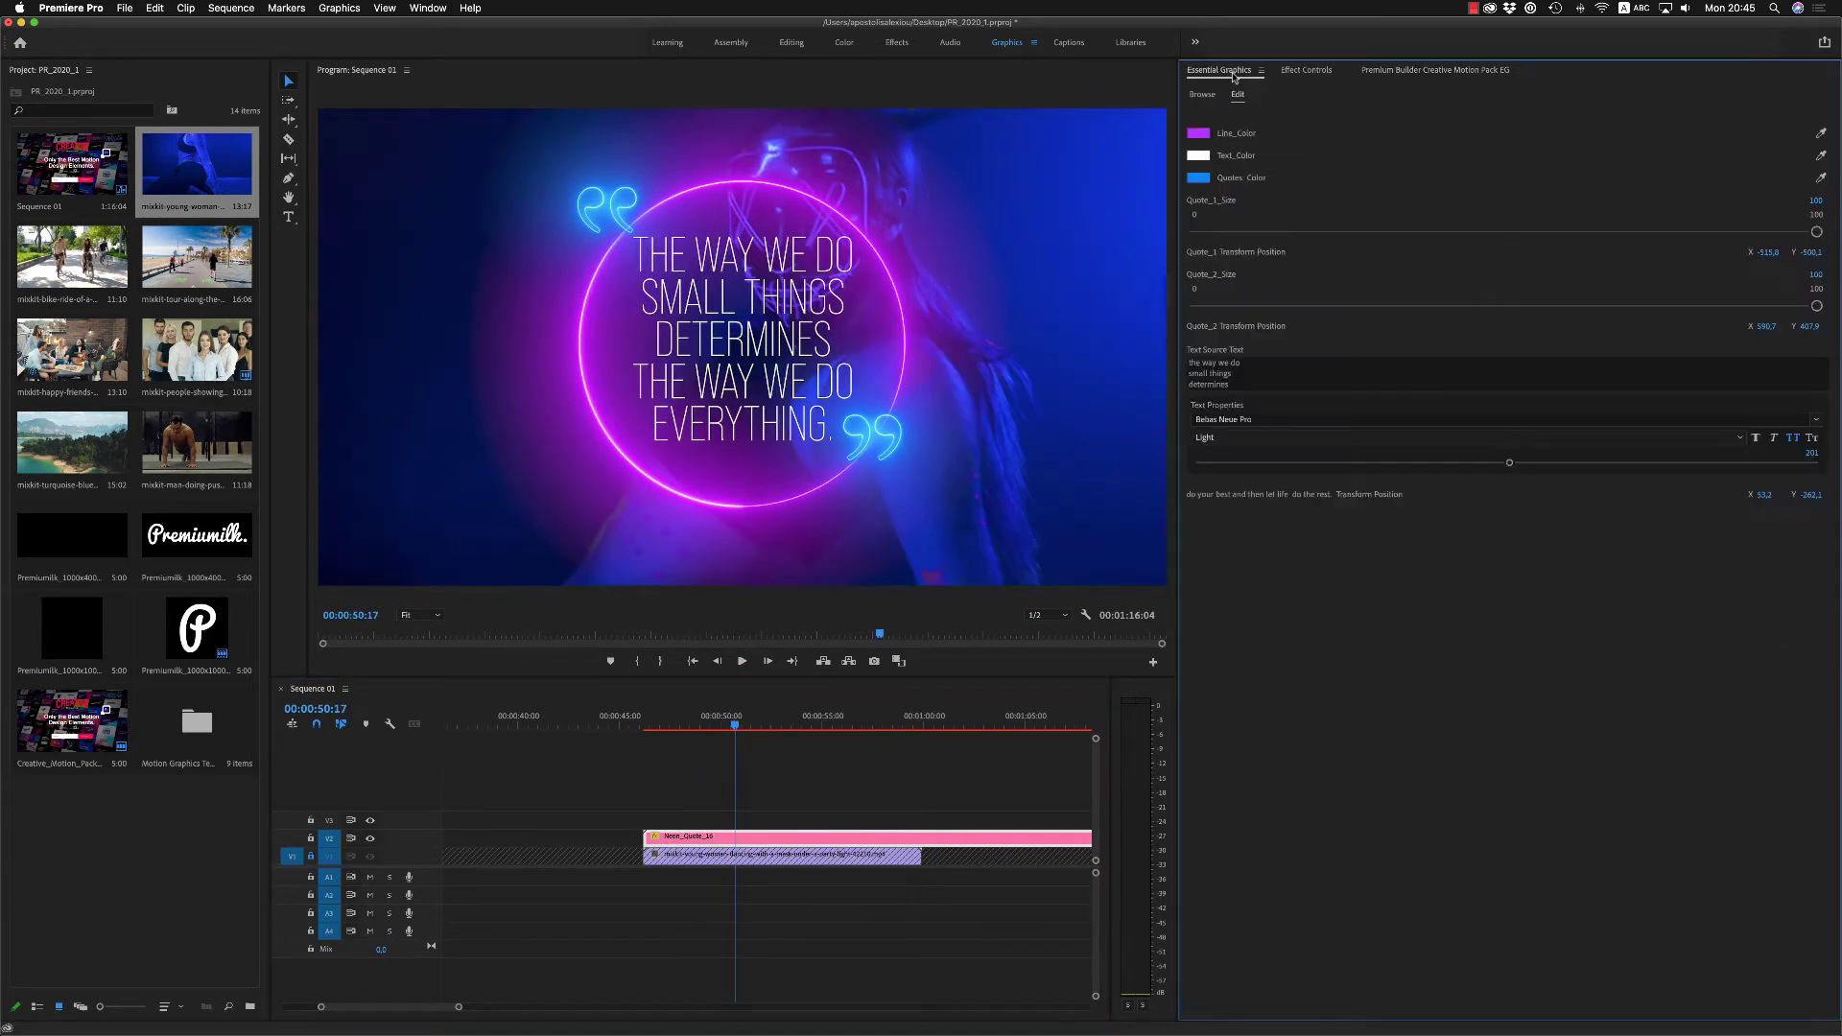
# Step: Try the Quote_1_Size setting of Neon_Quote_16 and delete the clip from the timeline
pyautogui.moveTo(1819, 234)
pyautogui.mouseDown()
pyautogui.moveTo(1562, 238)
pyautogui.moveTo(1823, 245)
pyautogui.mouseUp()
pyautogui.moveTo(1393, 270); pyautogui.dragTo(1840, 251)
pyautogui.click(1307, 73)
pyautogui.click(1408, 73)
pyautogui.click(793, 841)
pyautogui.press('Delete')
# Step: Insert BOX_Shapes_16 from the BOX typography templates on track V2, shift it earlier over the young-woman video and scale it to the frame size
pyautogui.click(1212, 239)
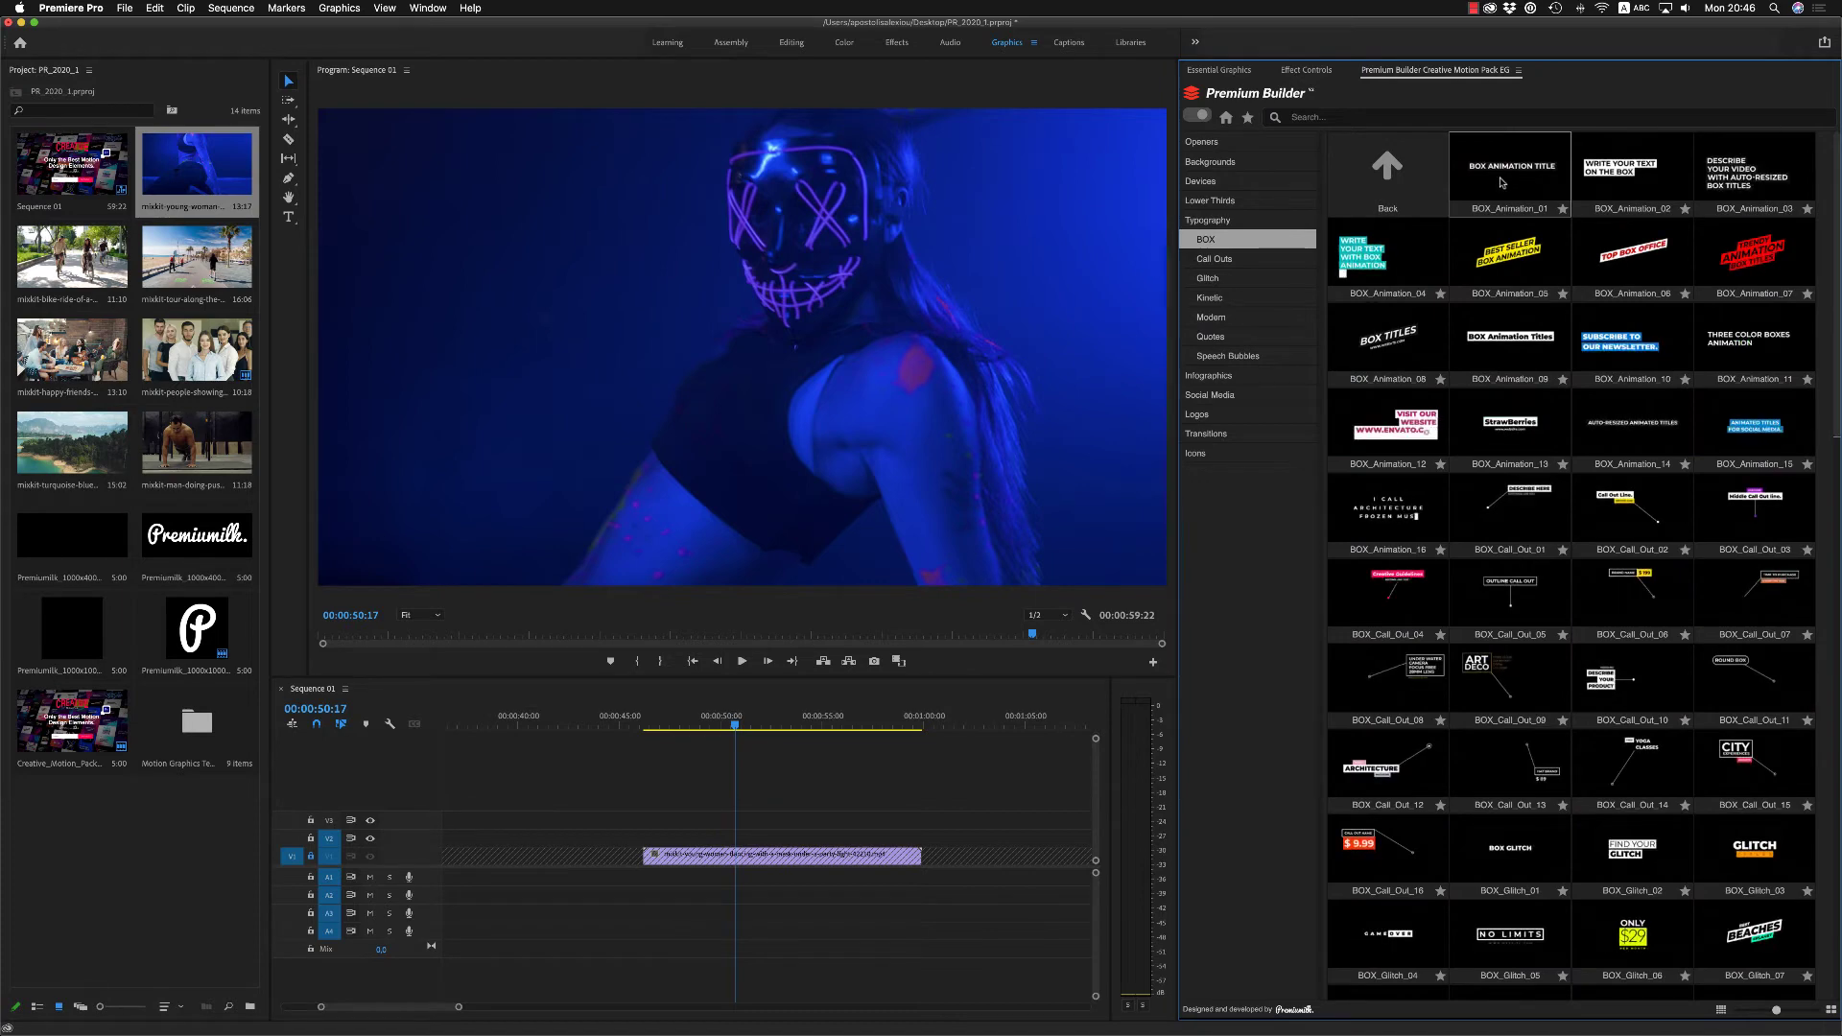
pyautogui.scroll(-15, 1439, 775)
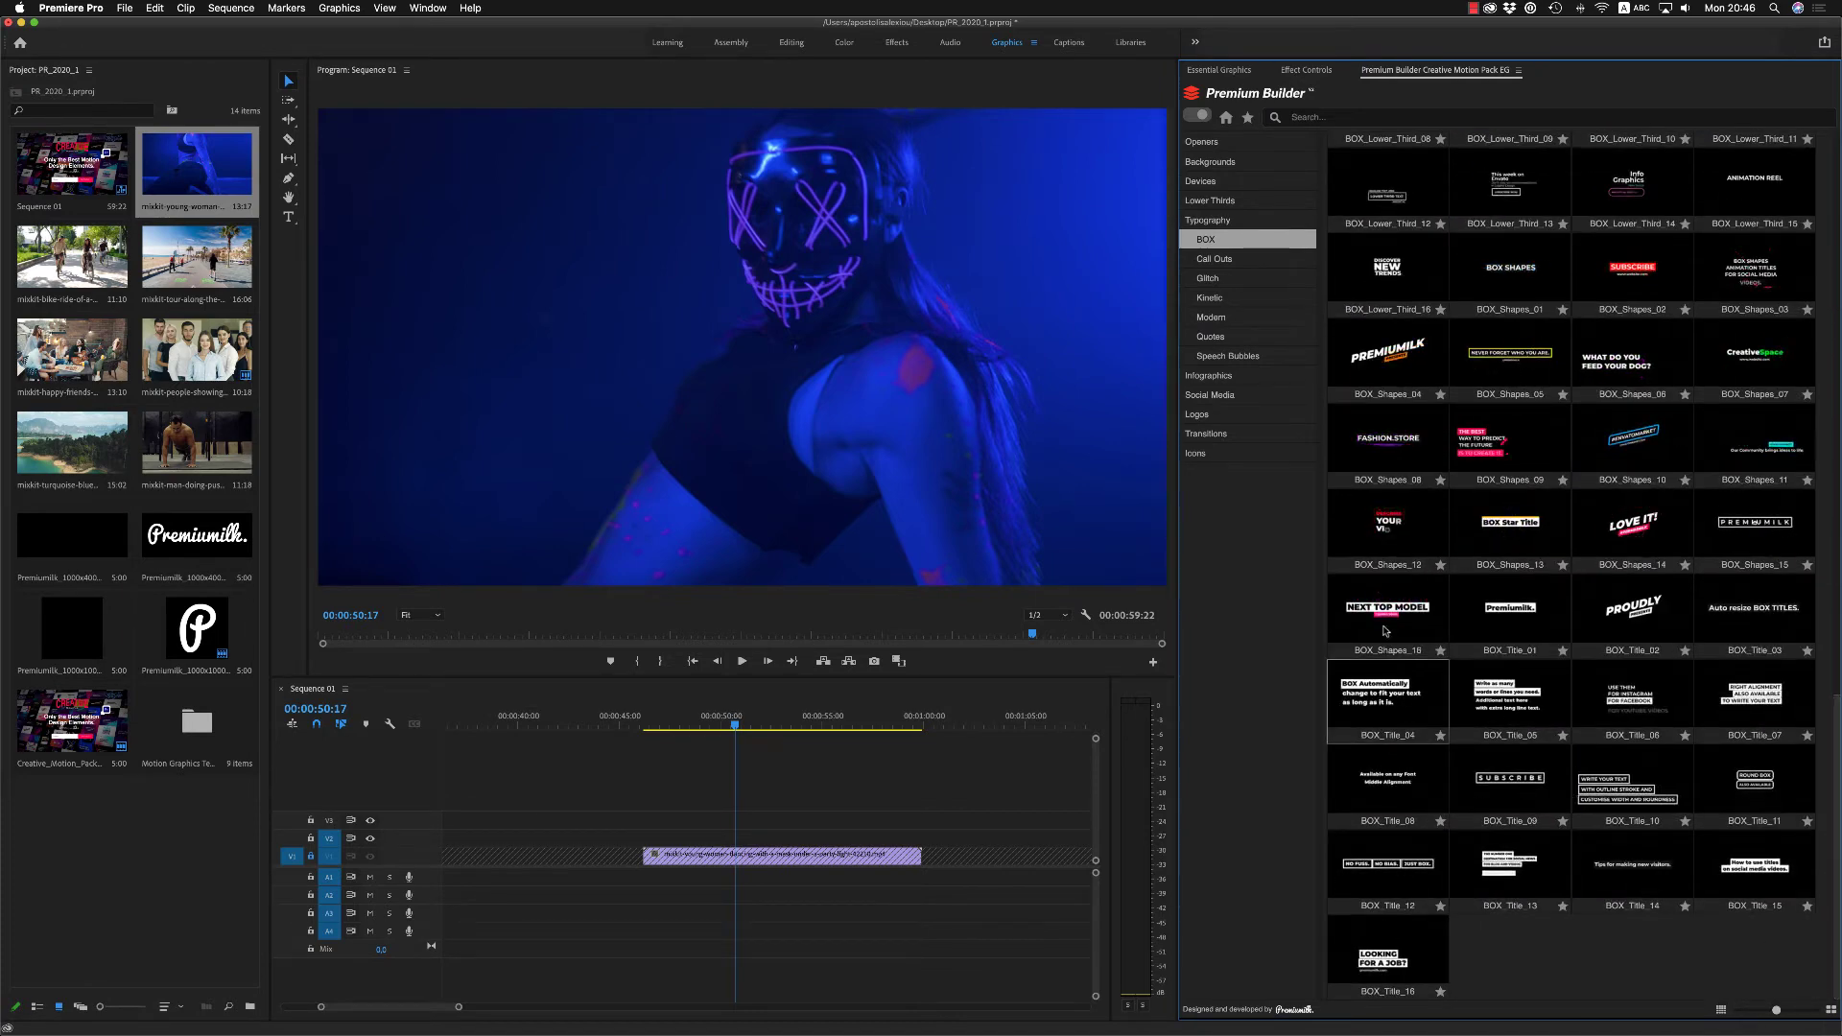
pyautogui.click(1382, 619)
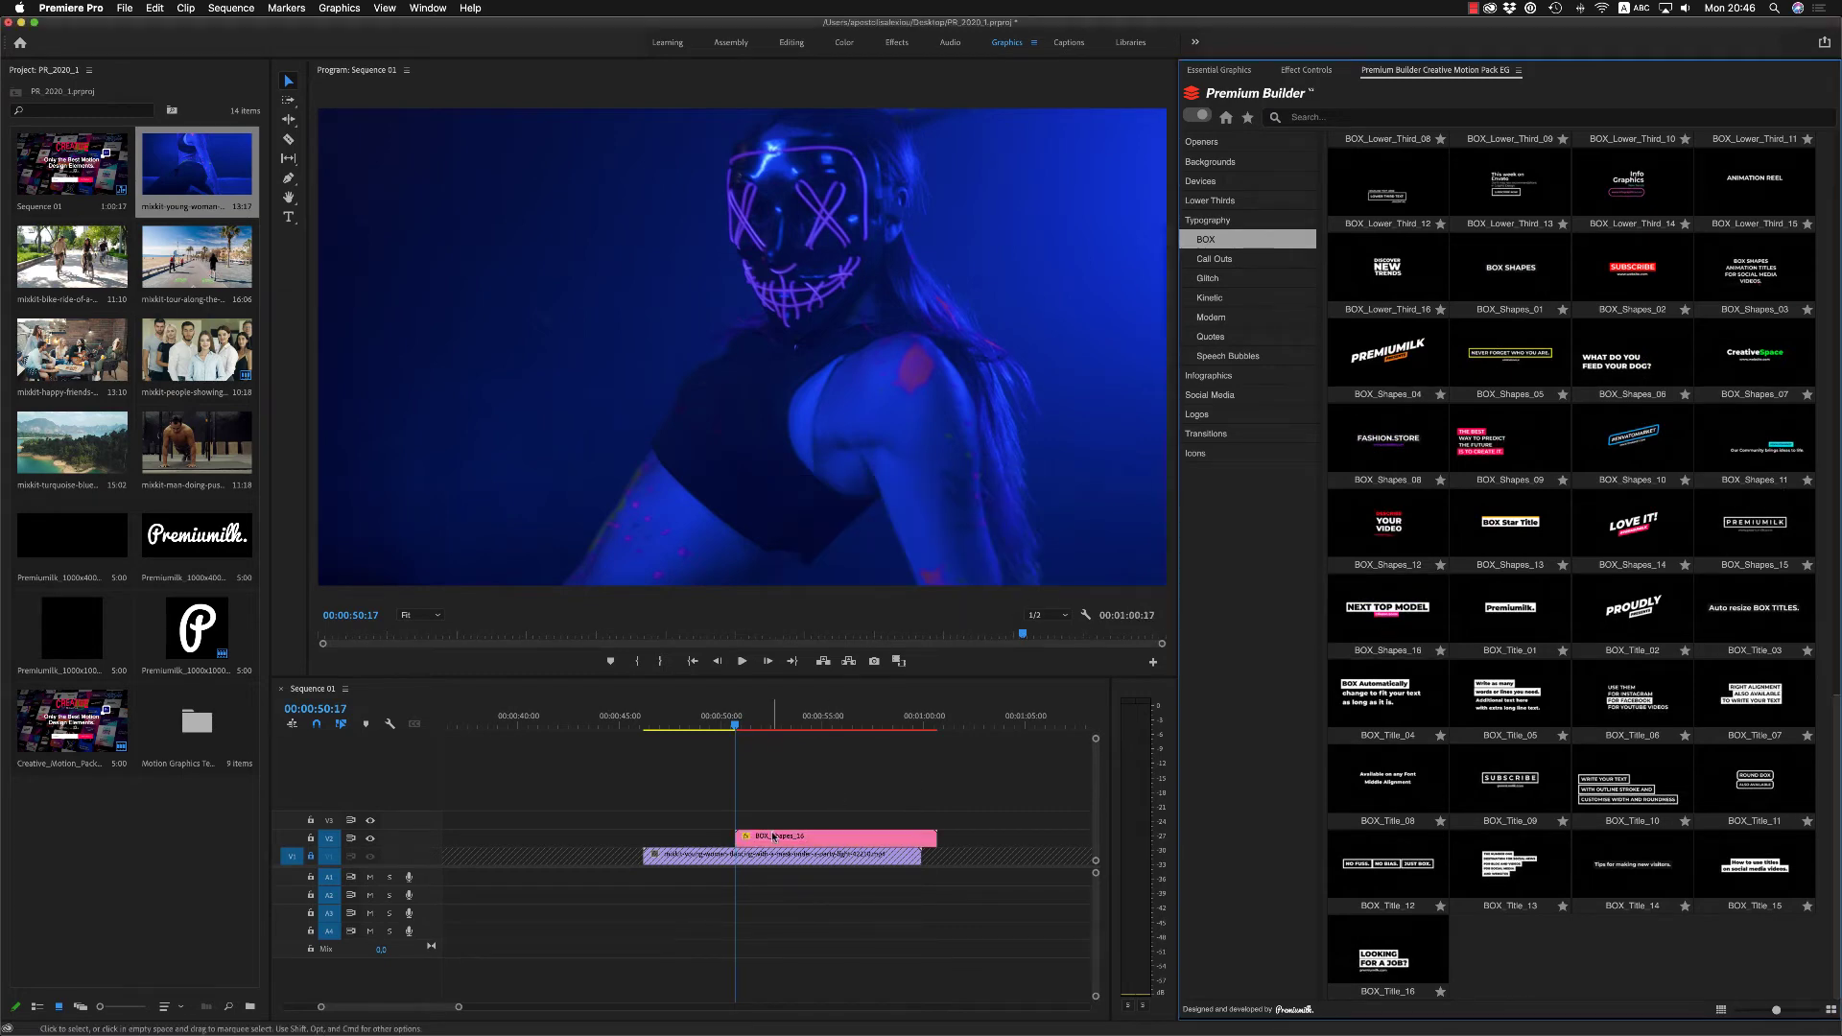
pyautogui.moveTo(773, 841); pyautogui.dragTo(723, 840)
pyautogui.rightClick(736, 840)
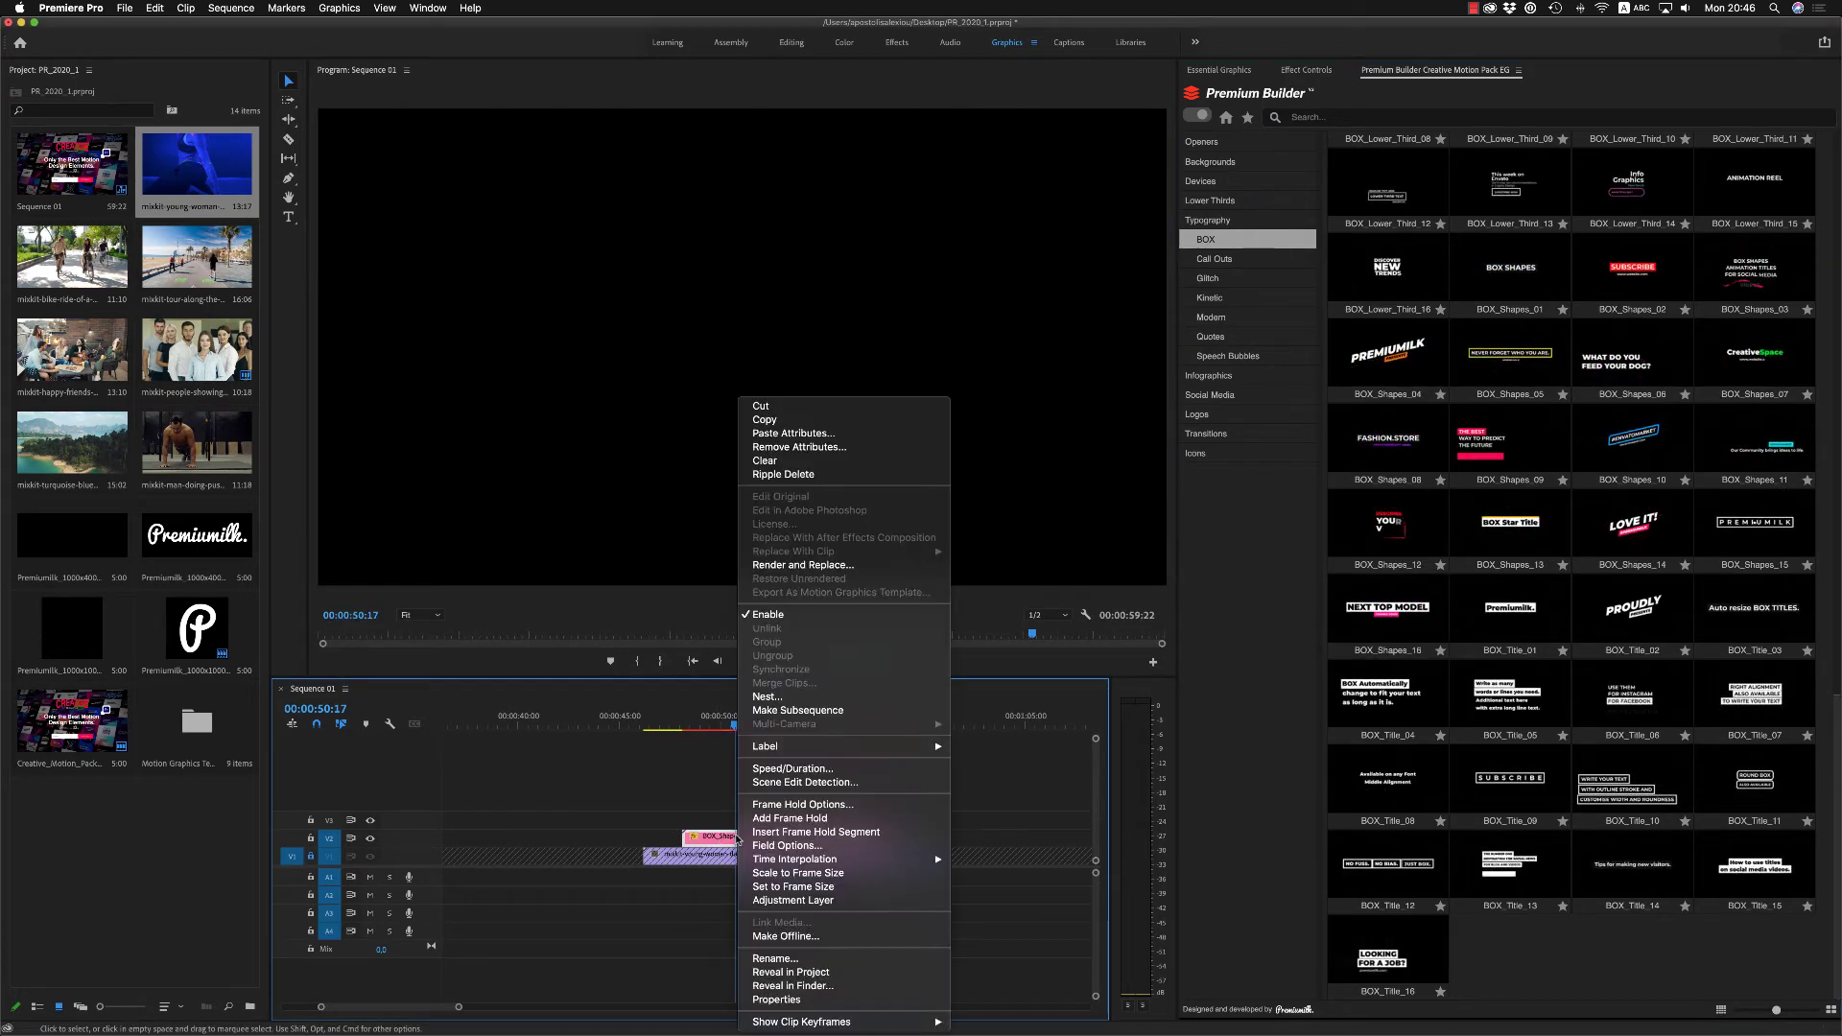
pyautogui.click(813, 873)
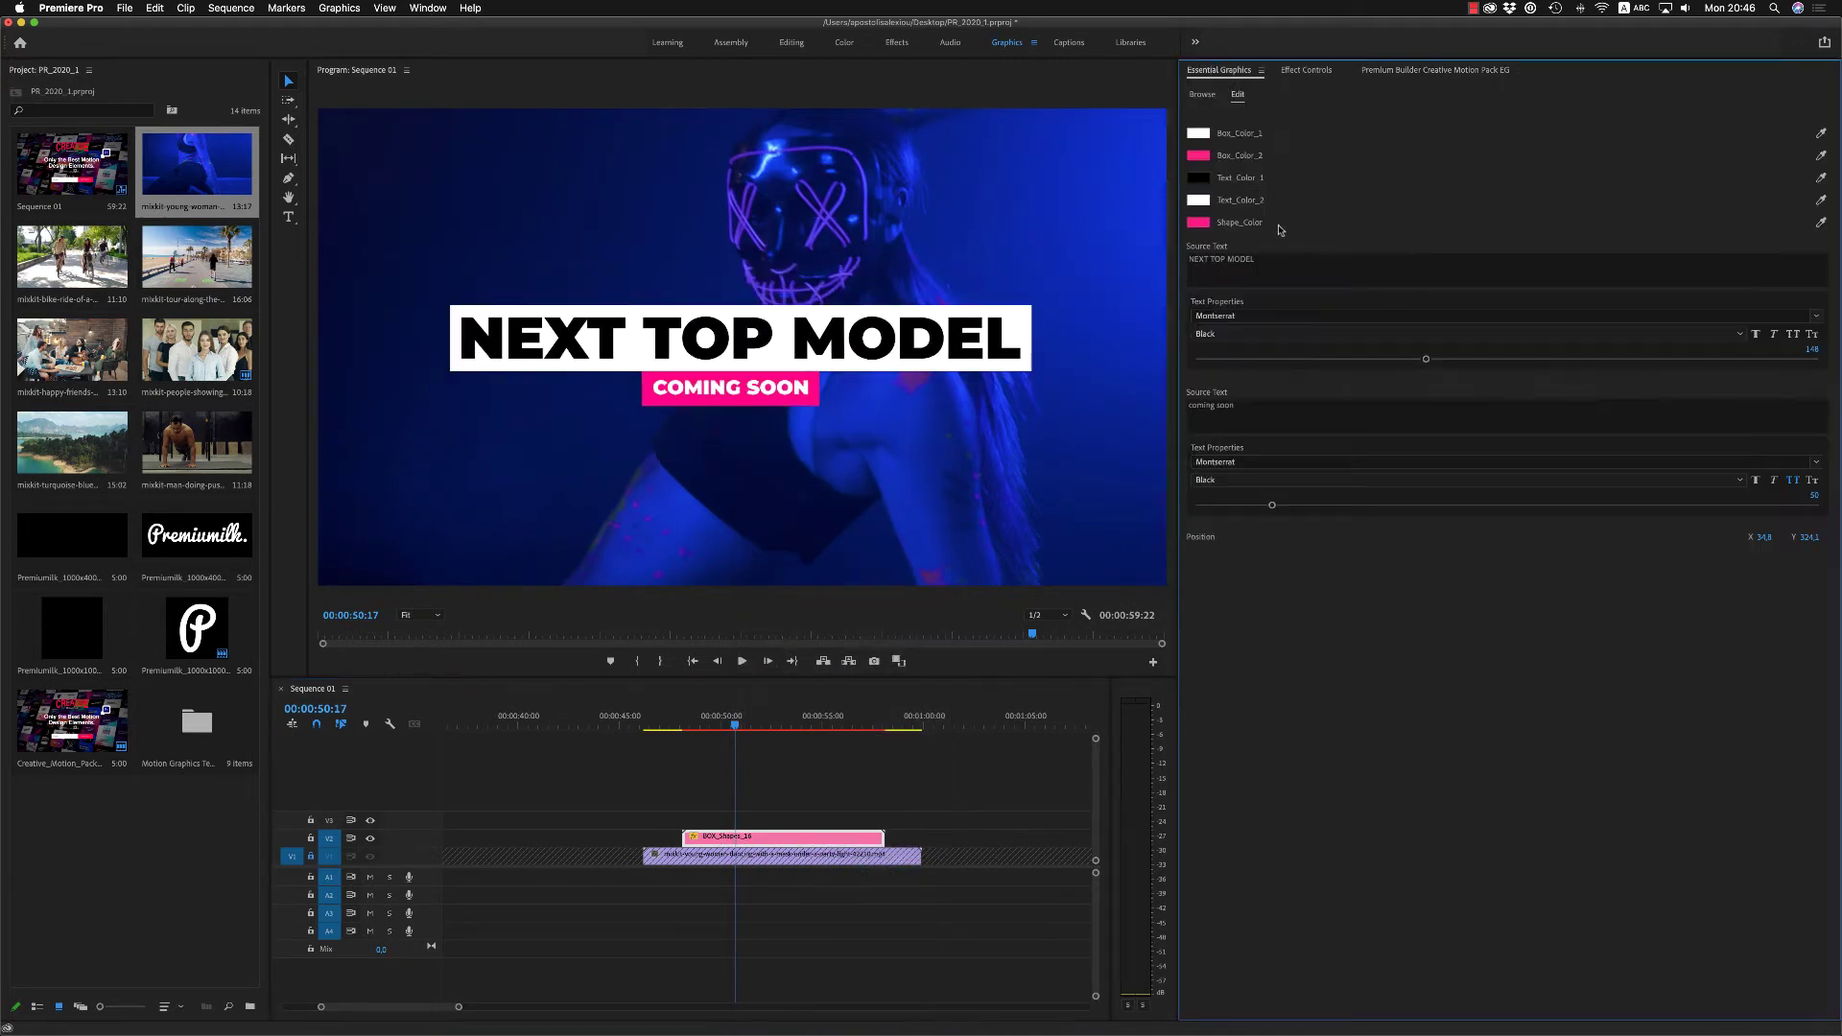
# Step: Change the NEXT TOP MODEL headline of BOX_Shapes_16 to CREATIVE and play the title back
pyautogui.click(1267, 255)
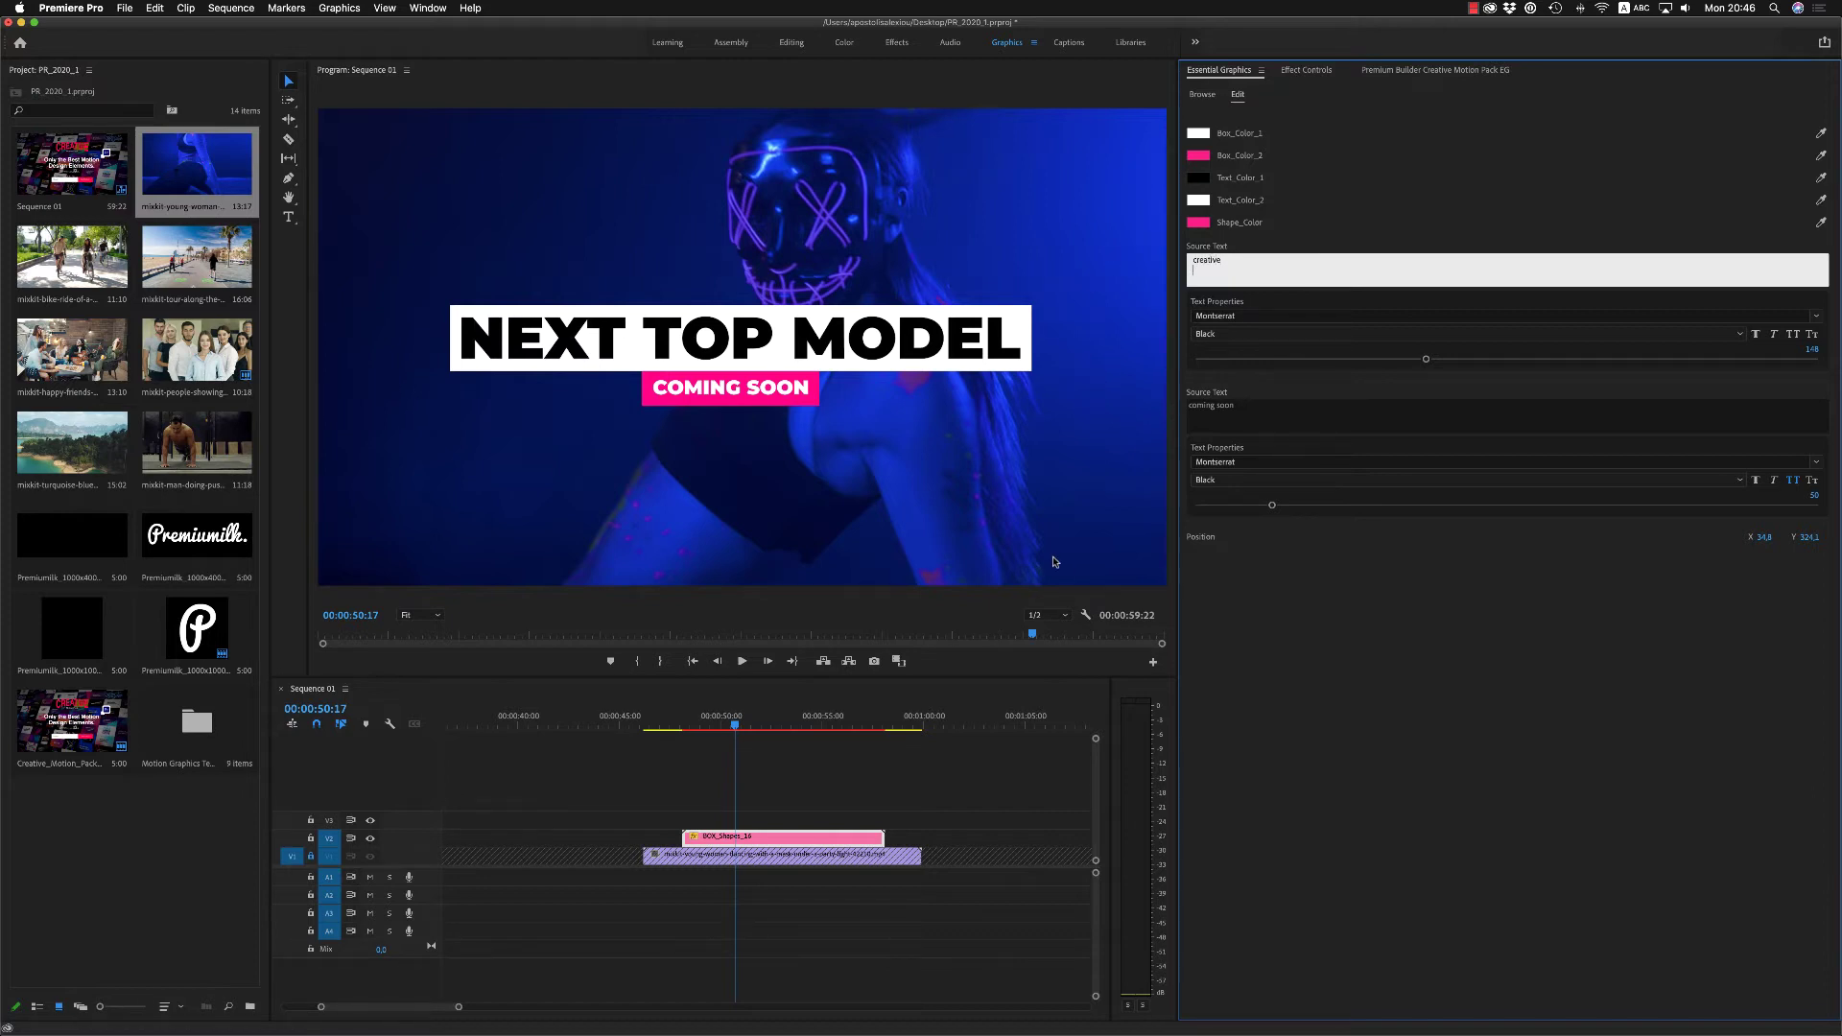
pyautogui.click(781, 873)
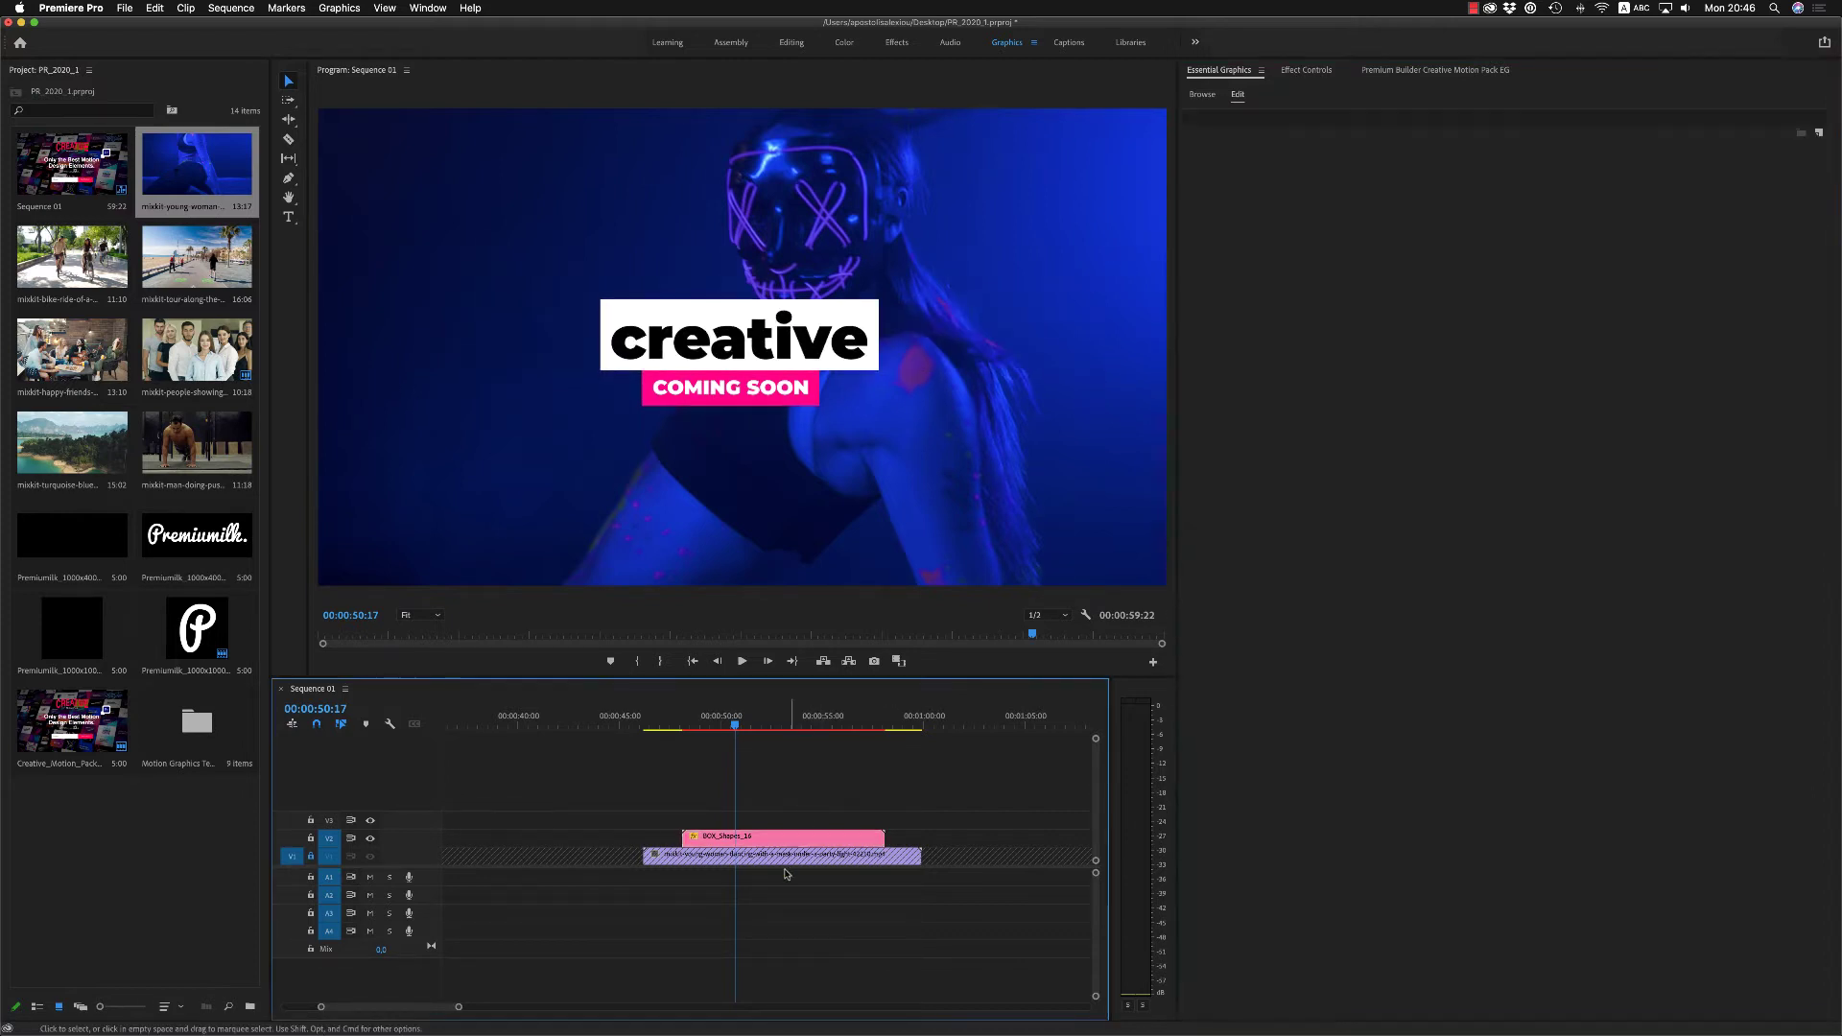
pyautogui.click(775, 841)
pyautogui.moveTo(1236, 263); pyautogui.dragTo(1143, 261)
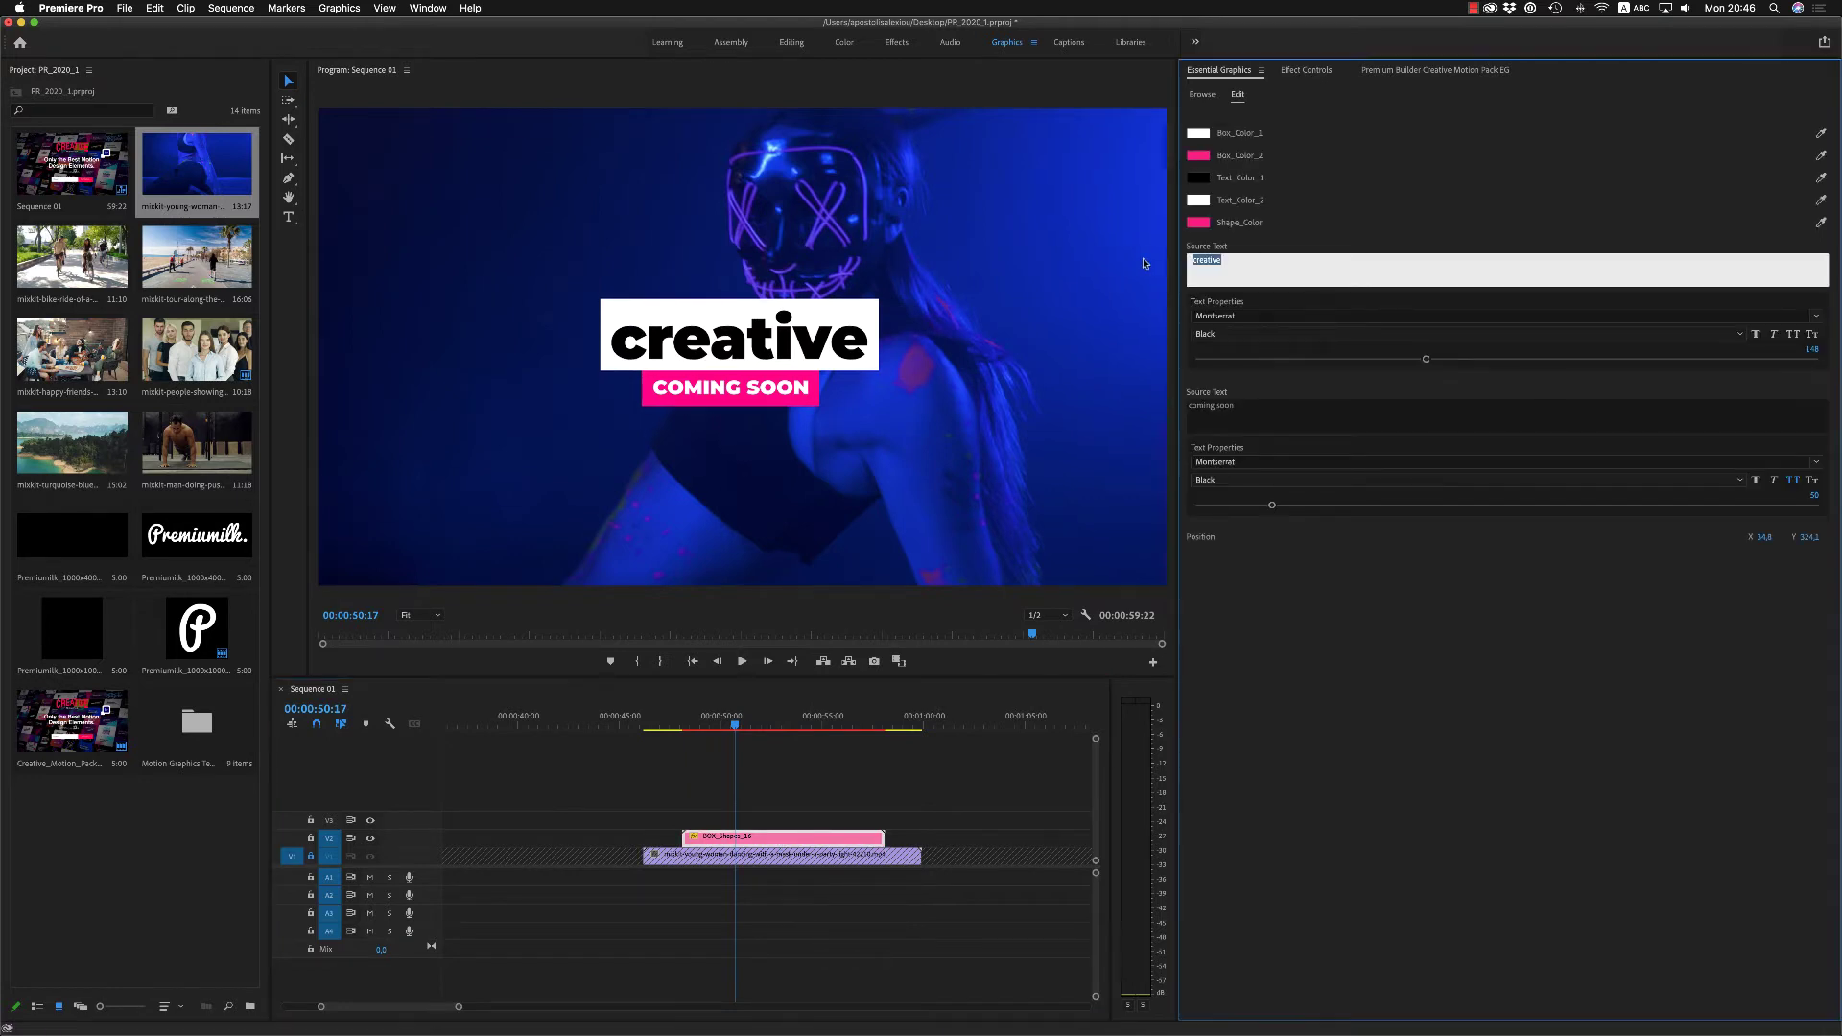
pyautogui.write('new')
pyautogui.click(1240, 688)
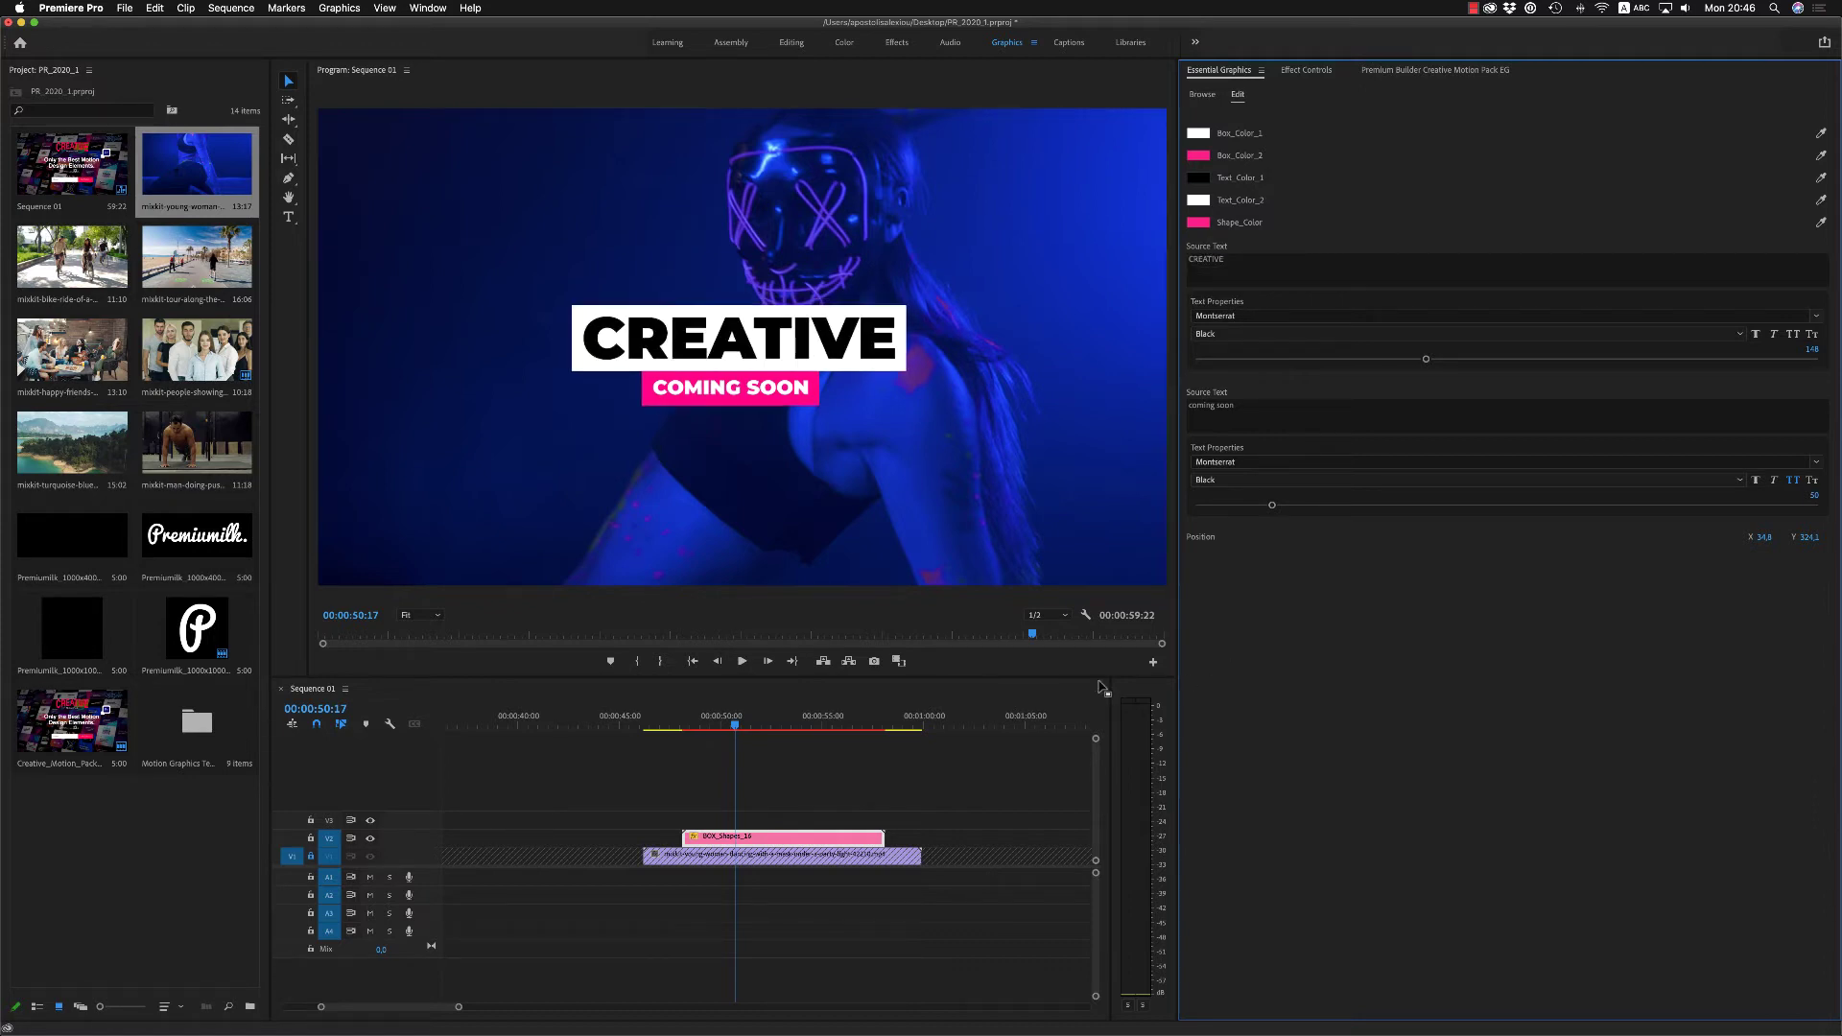
pyautogui.click(689, 721)
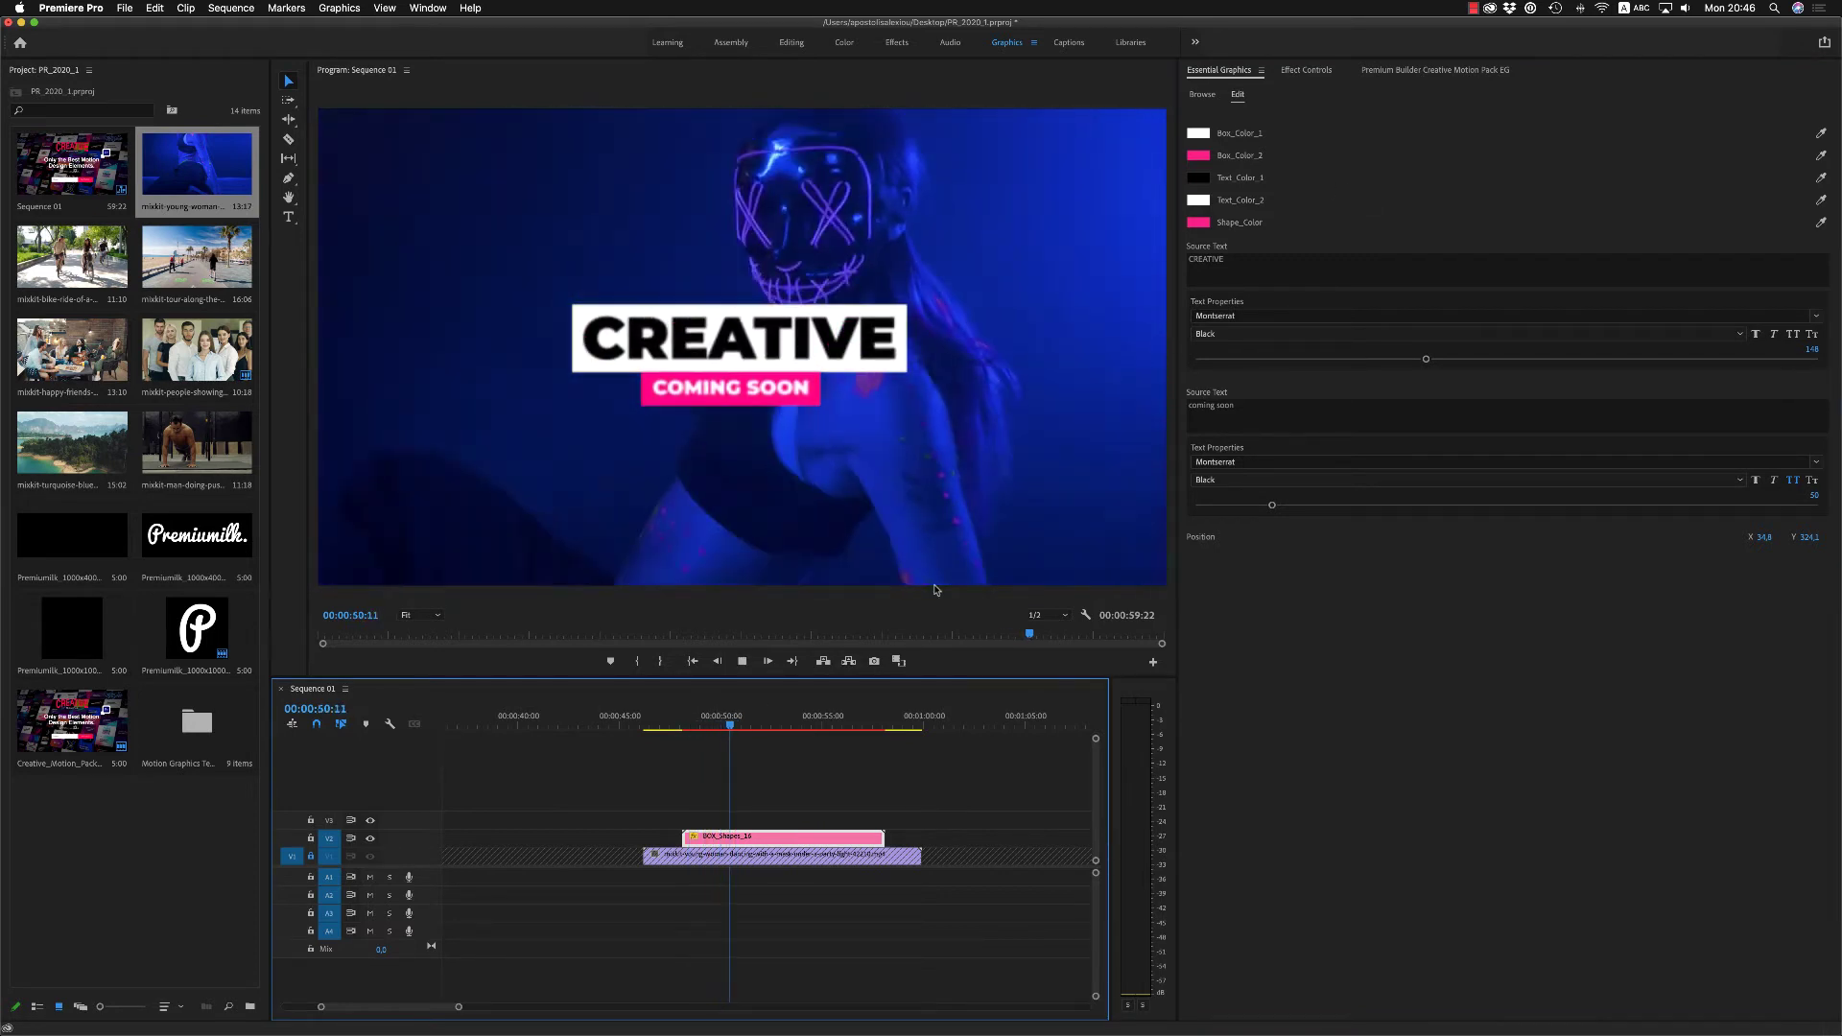
pyautogui.press('space')
# Step: Browse the Call Outs, Glitch, Kinetic, Modern and Quotes typography templates, and open the Infographics templates
pyautogui.click(1310, 75)
pyautogui.click(1418, 75)
pyautogui.click(1219, 261)
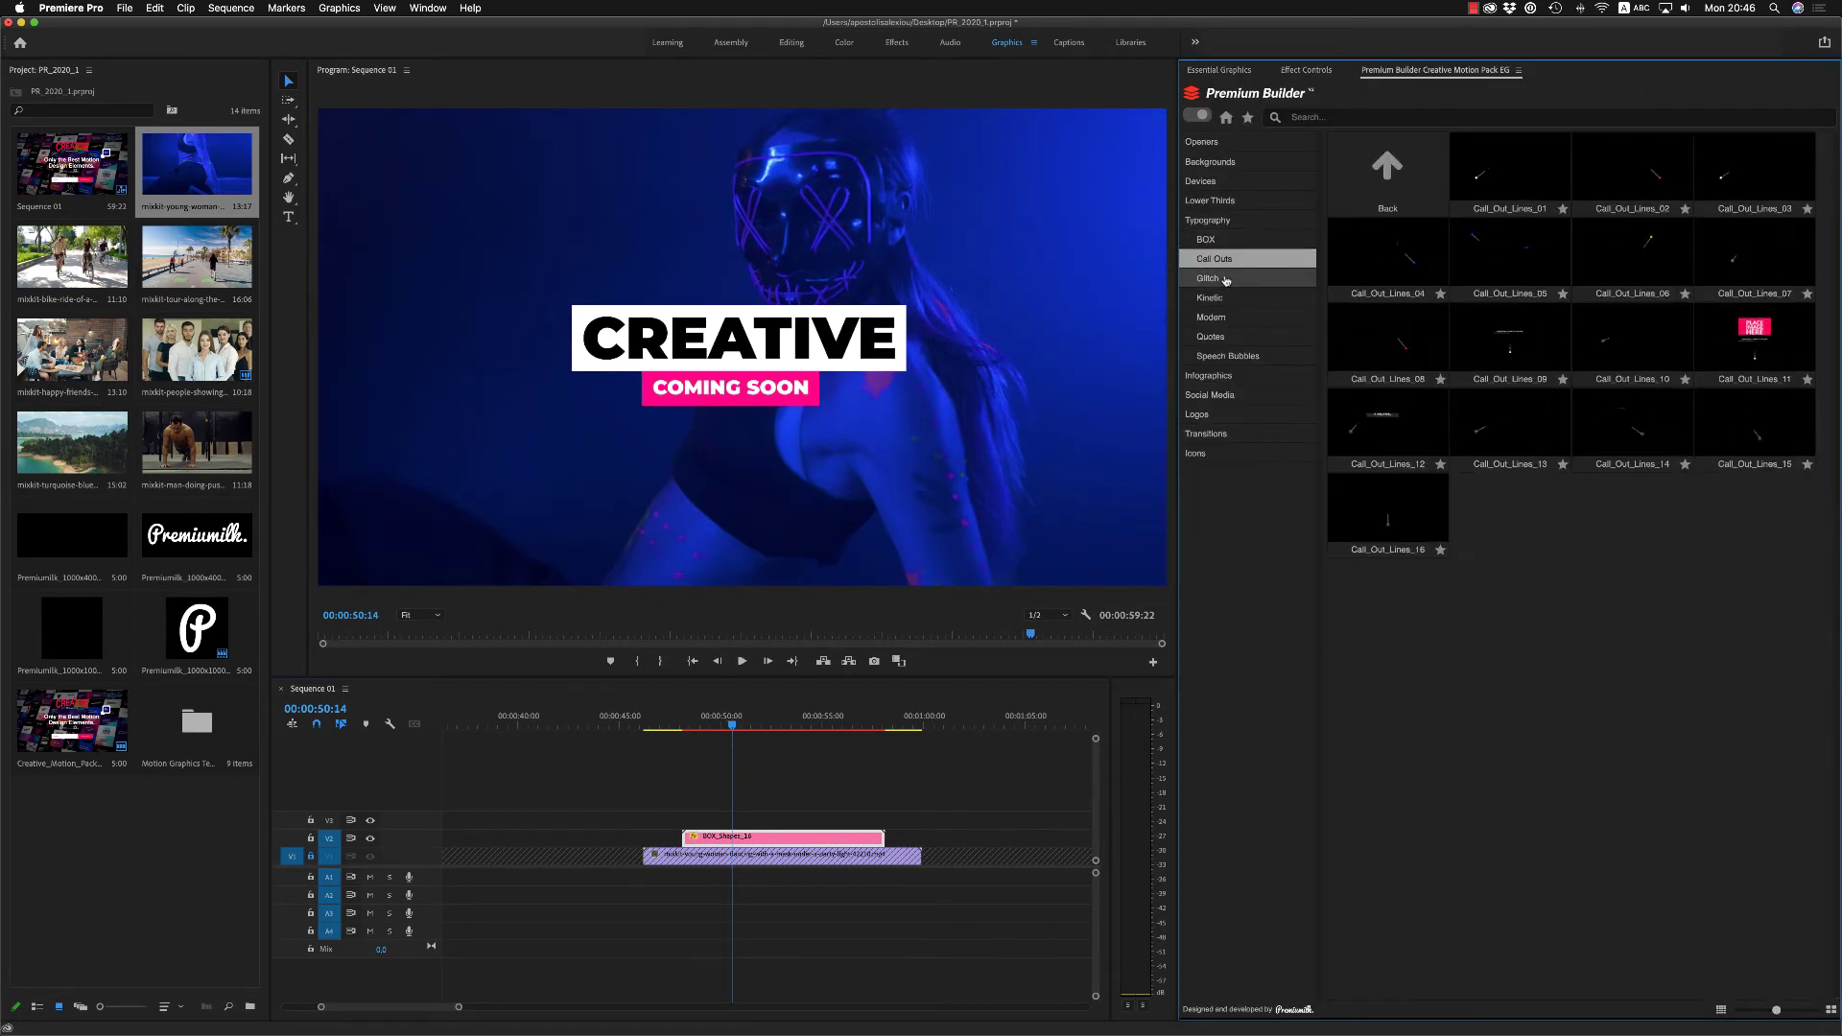
pyautogui.click(1210, 278)
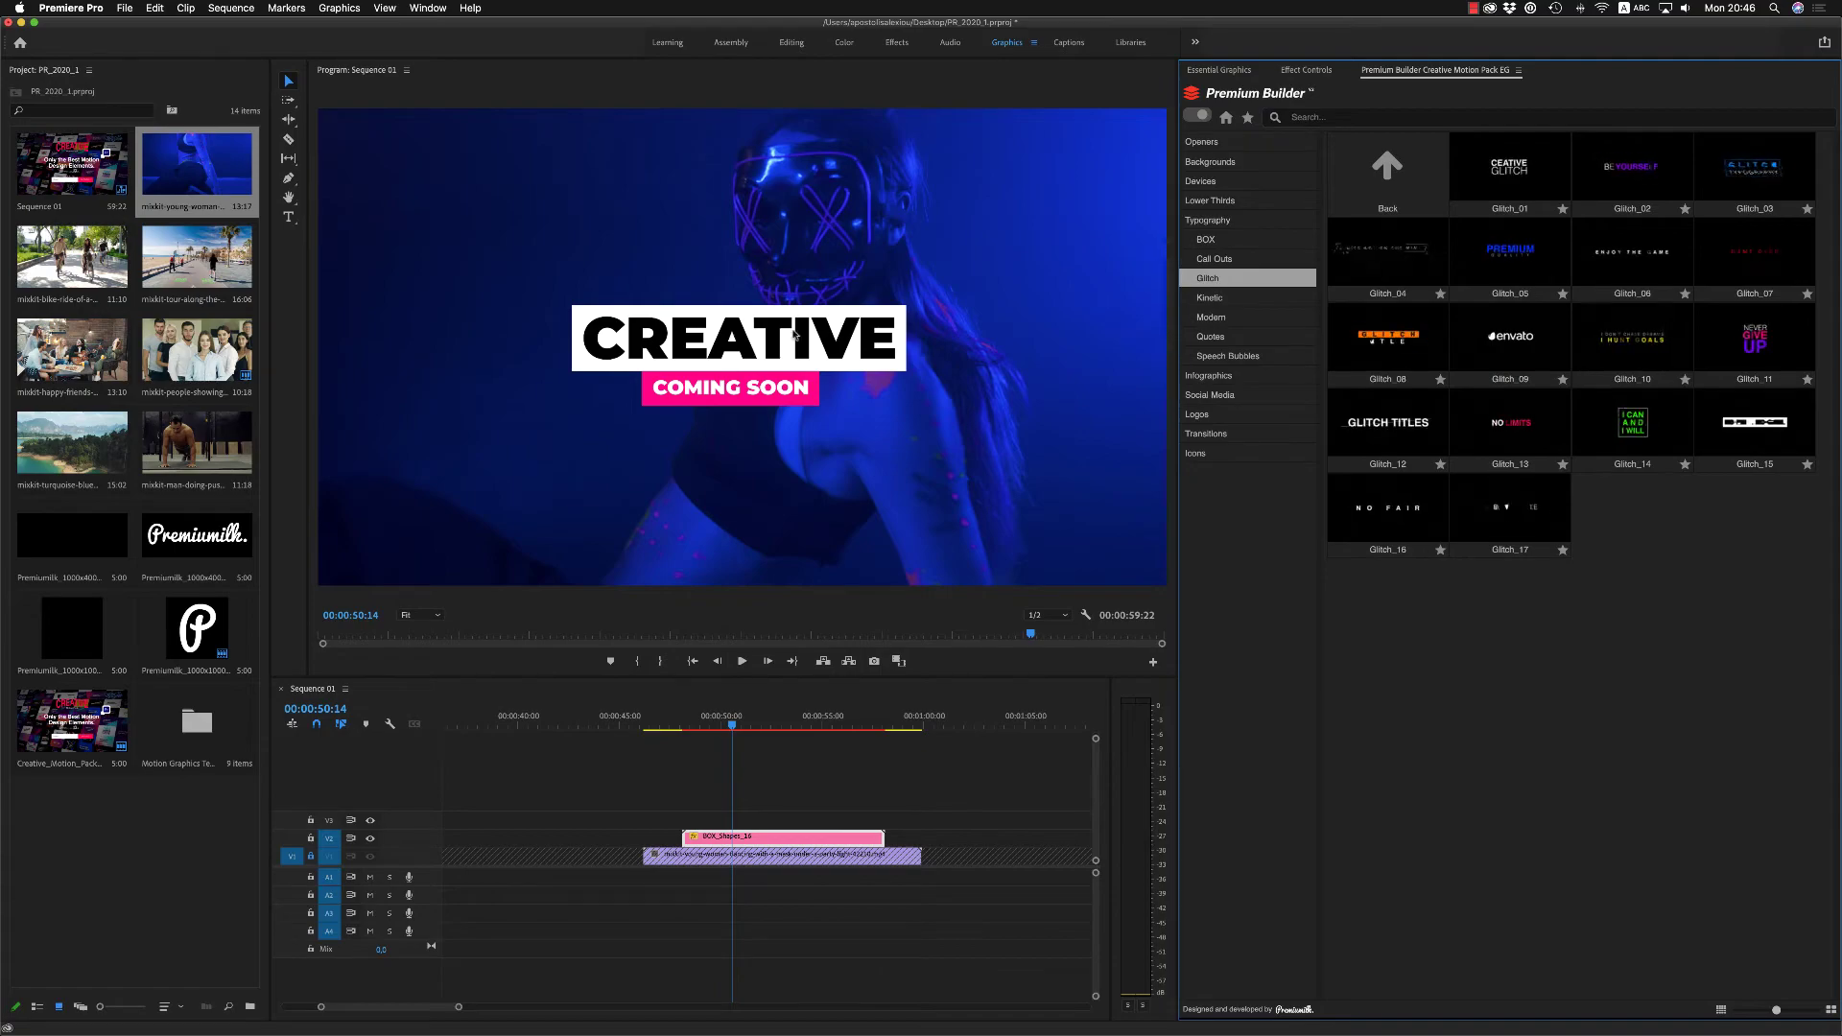
pyautogui.click(1211, 299)
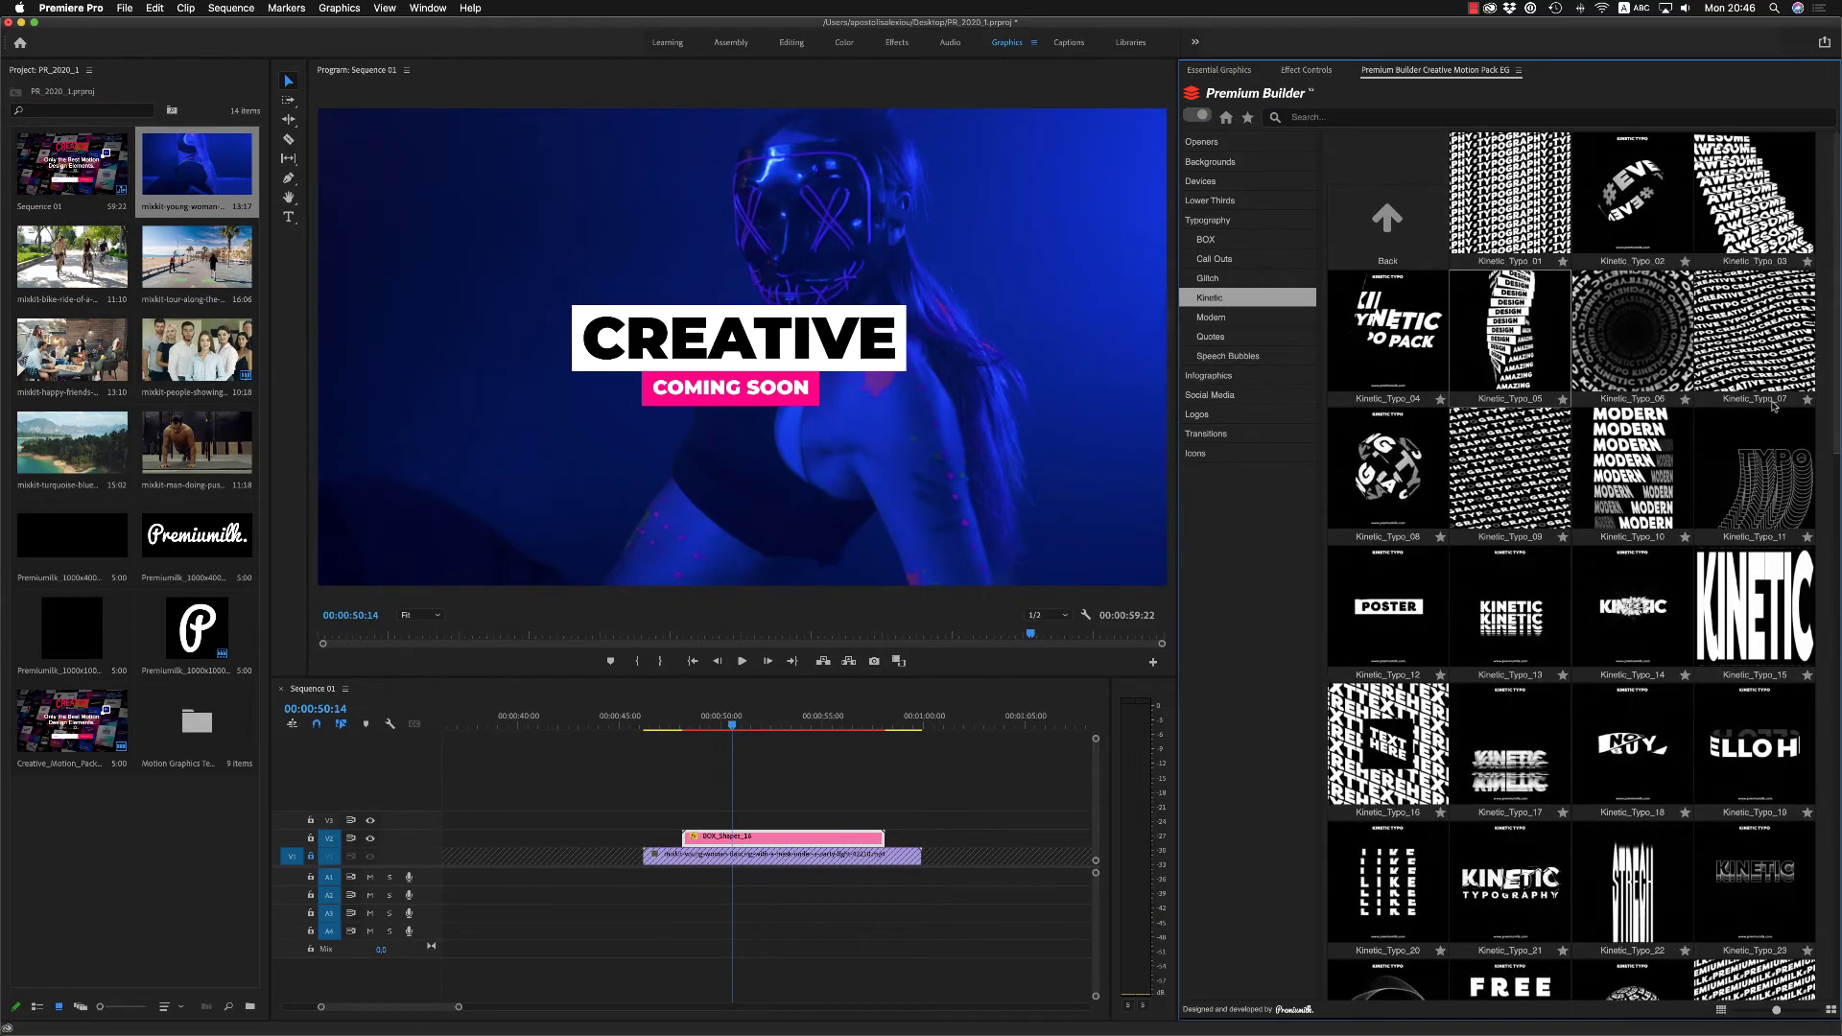
pyautogui.scroll(-10, 1773, 407)
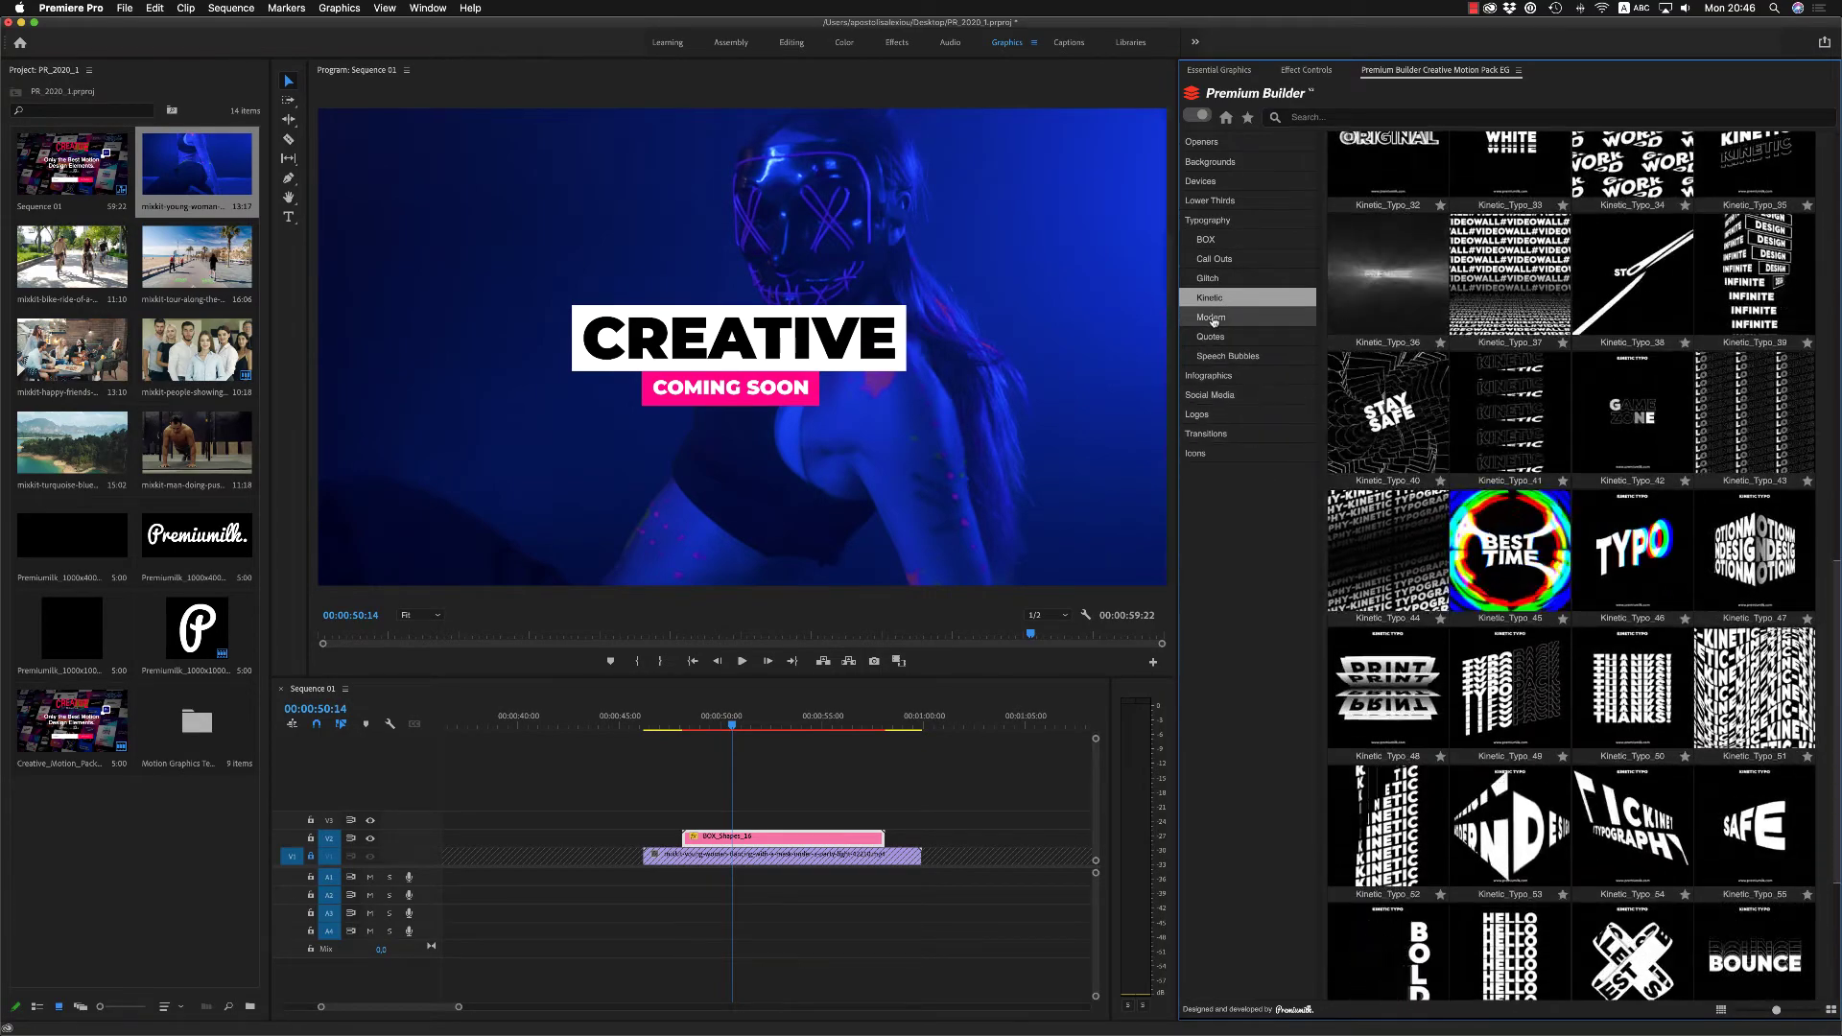
pyautogui.click(1212, 317)
pyautogui.click(1214, 356)
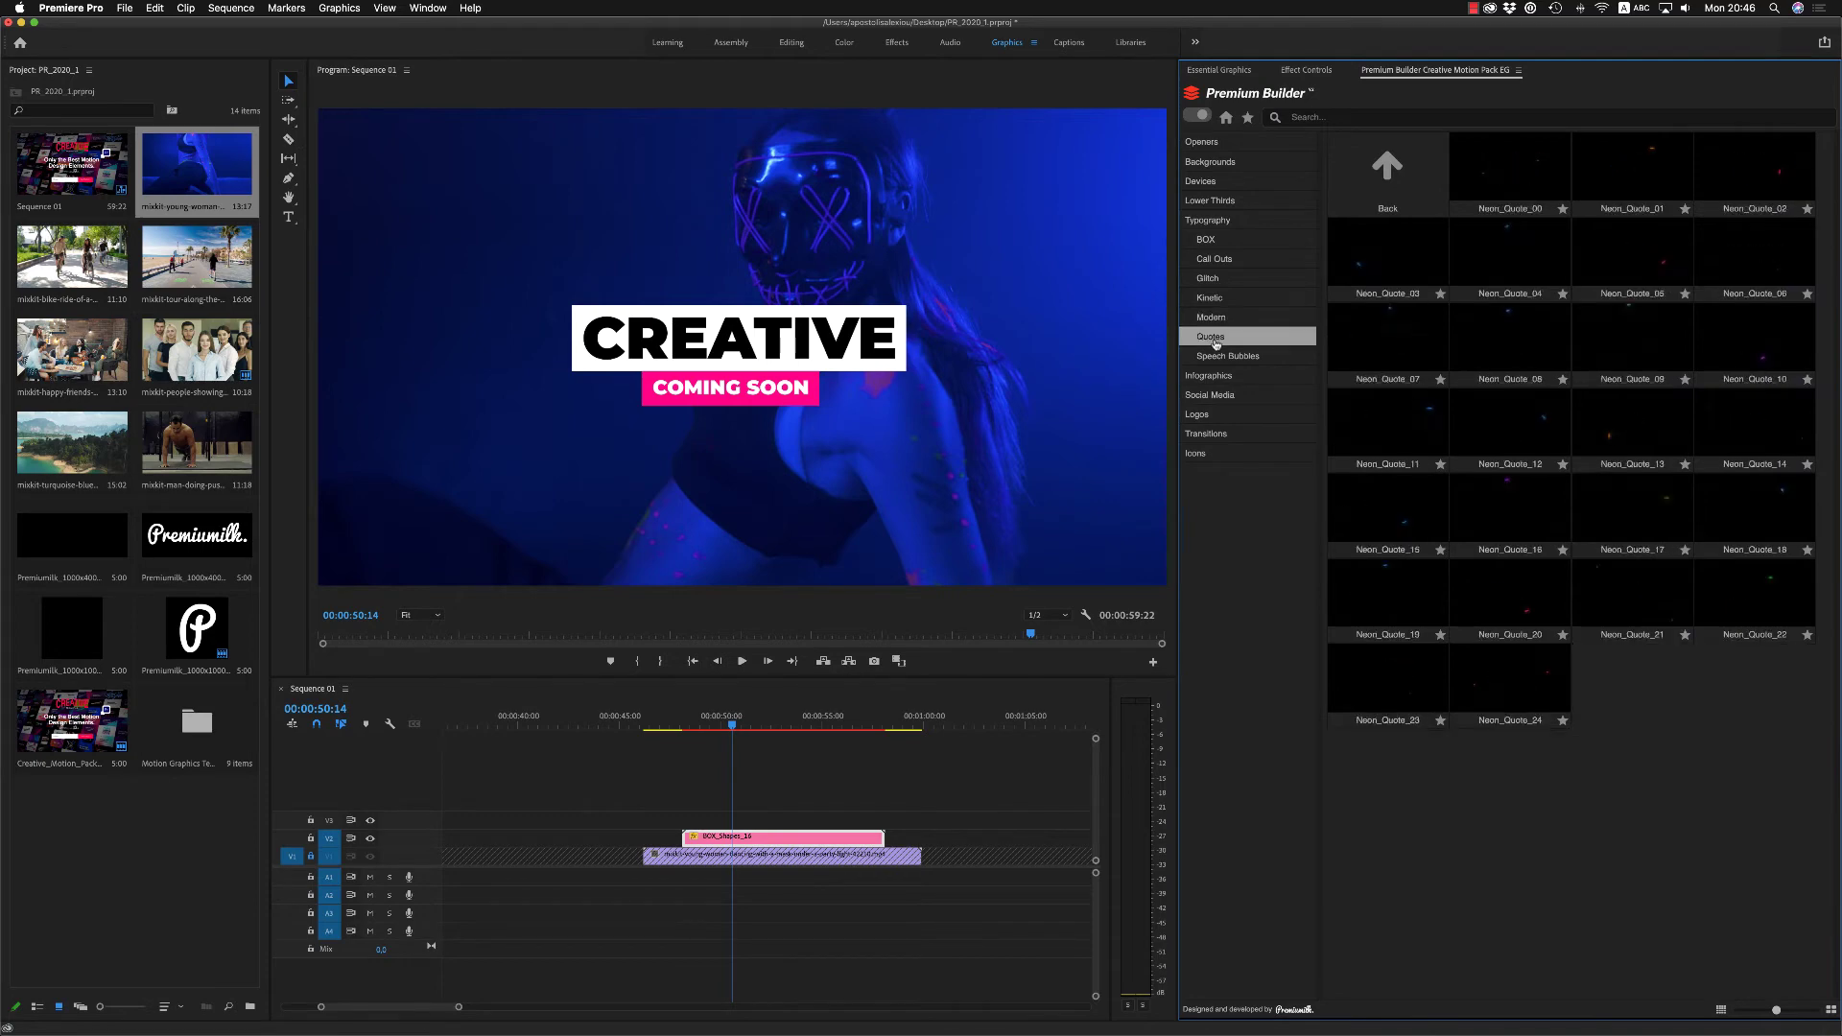
pyautogui.click(1214, 222)
pyautogui.click(1213, 240)
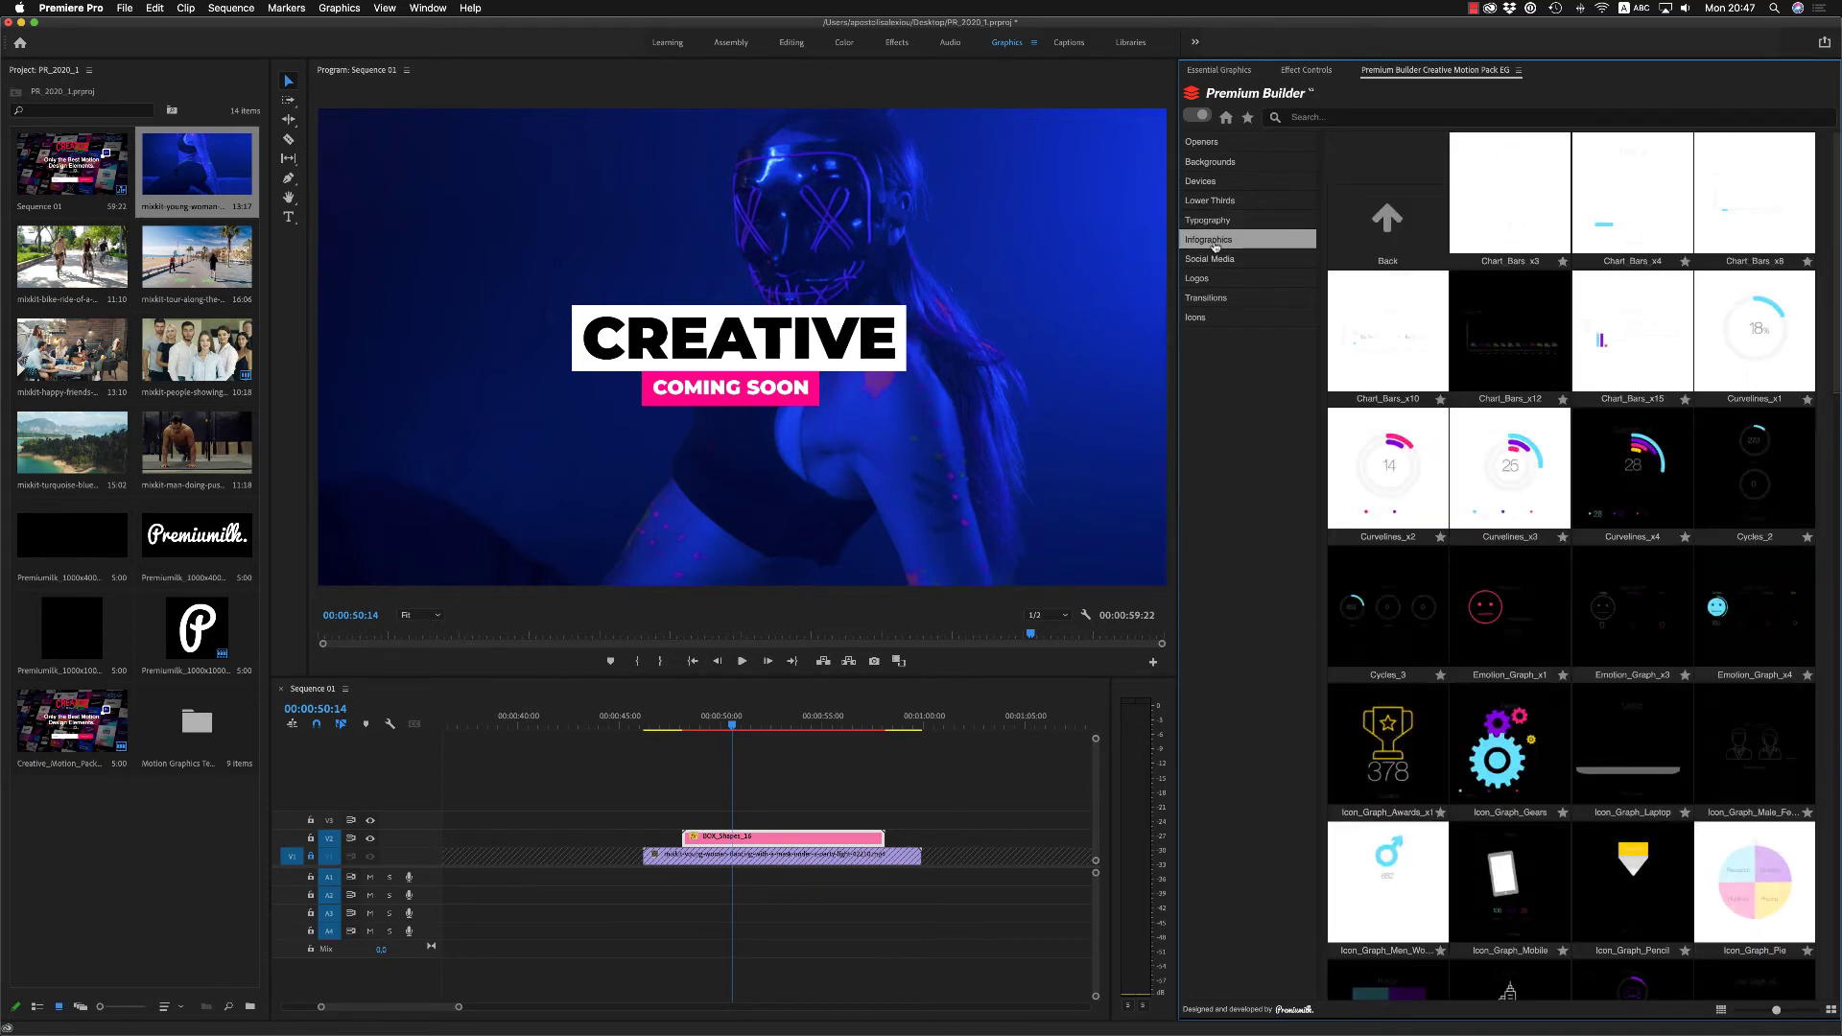
# Step: Replace the BOX_Shapes_16 title and the young-woman video with the man-doing-push-ups video on track V1
pyautogui.press('Delete')
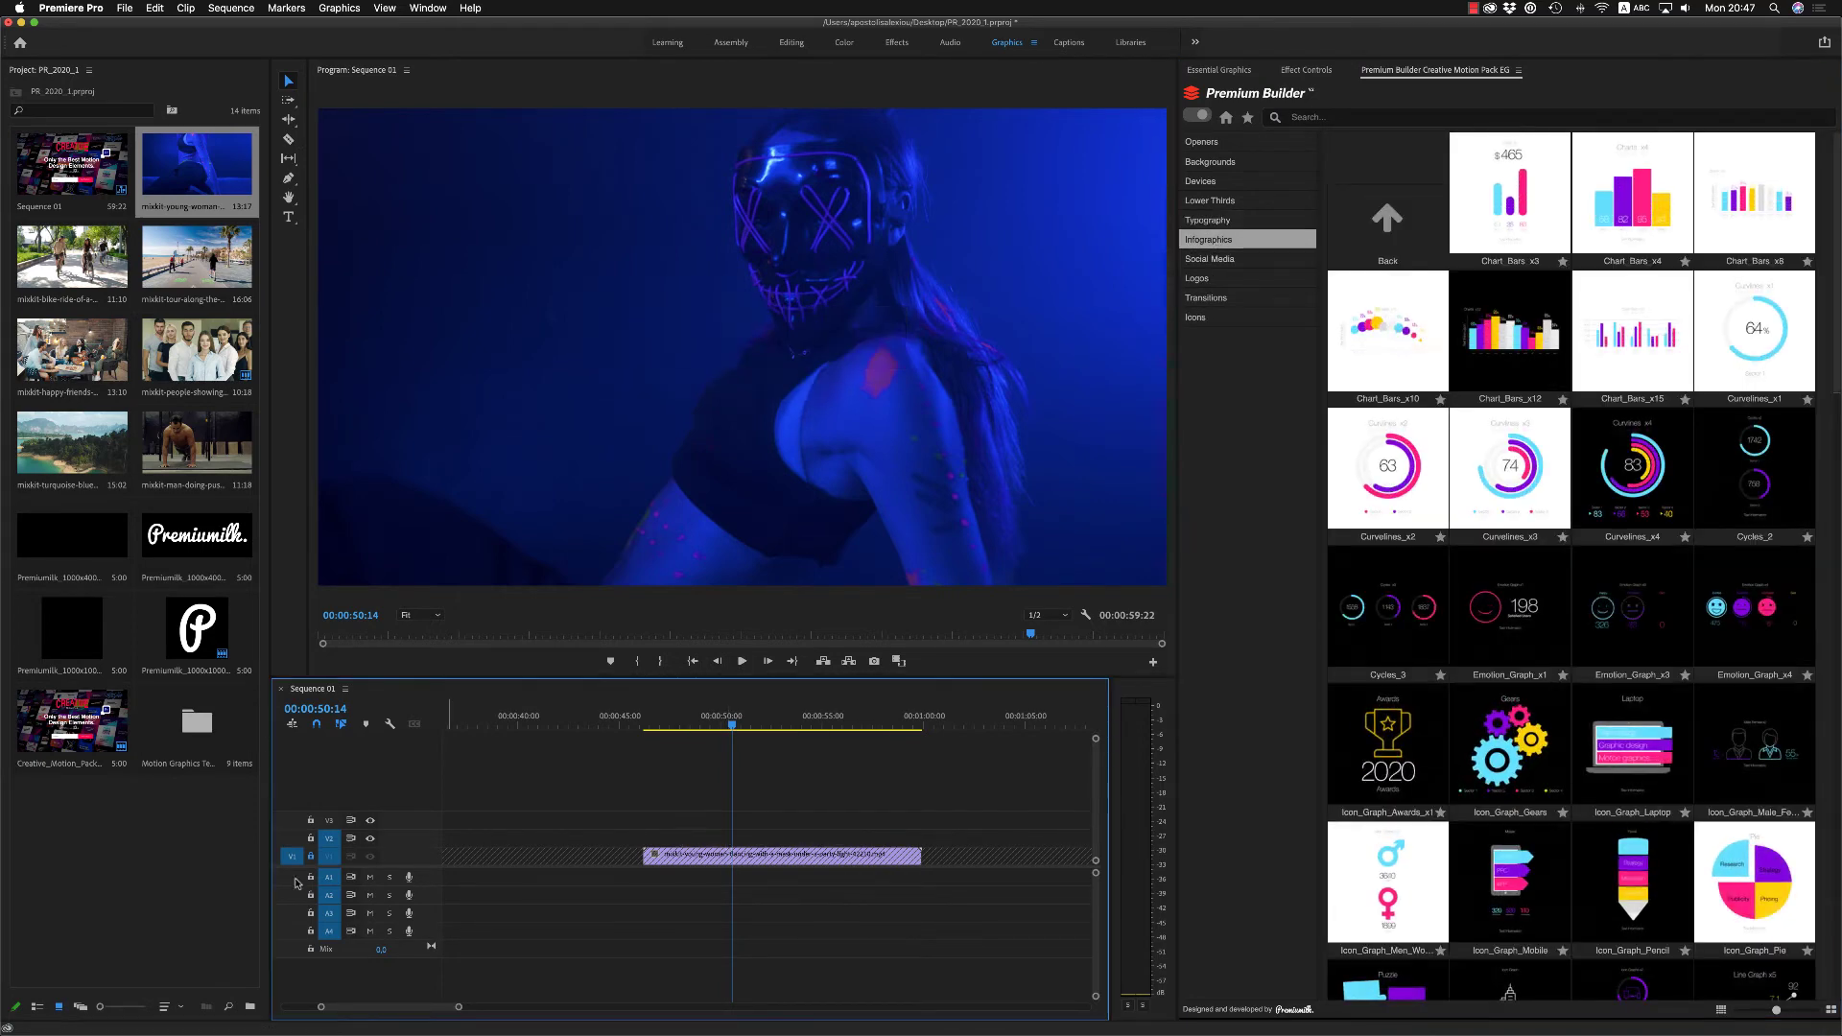
pyautogui.click(310, 857)
pyautogui.click(736, 856)
pyautogui.press('Delete')
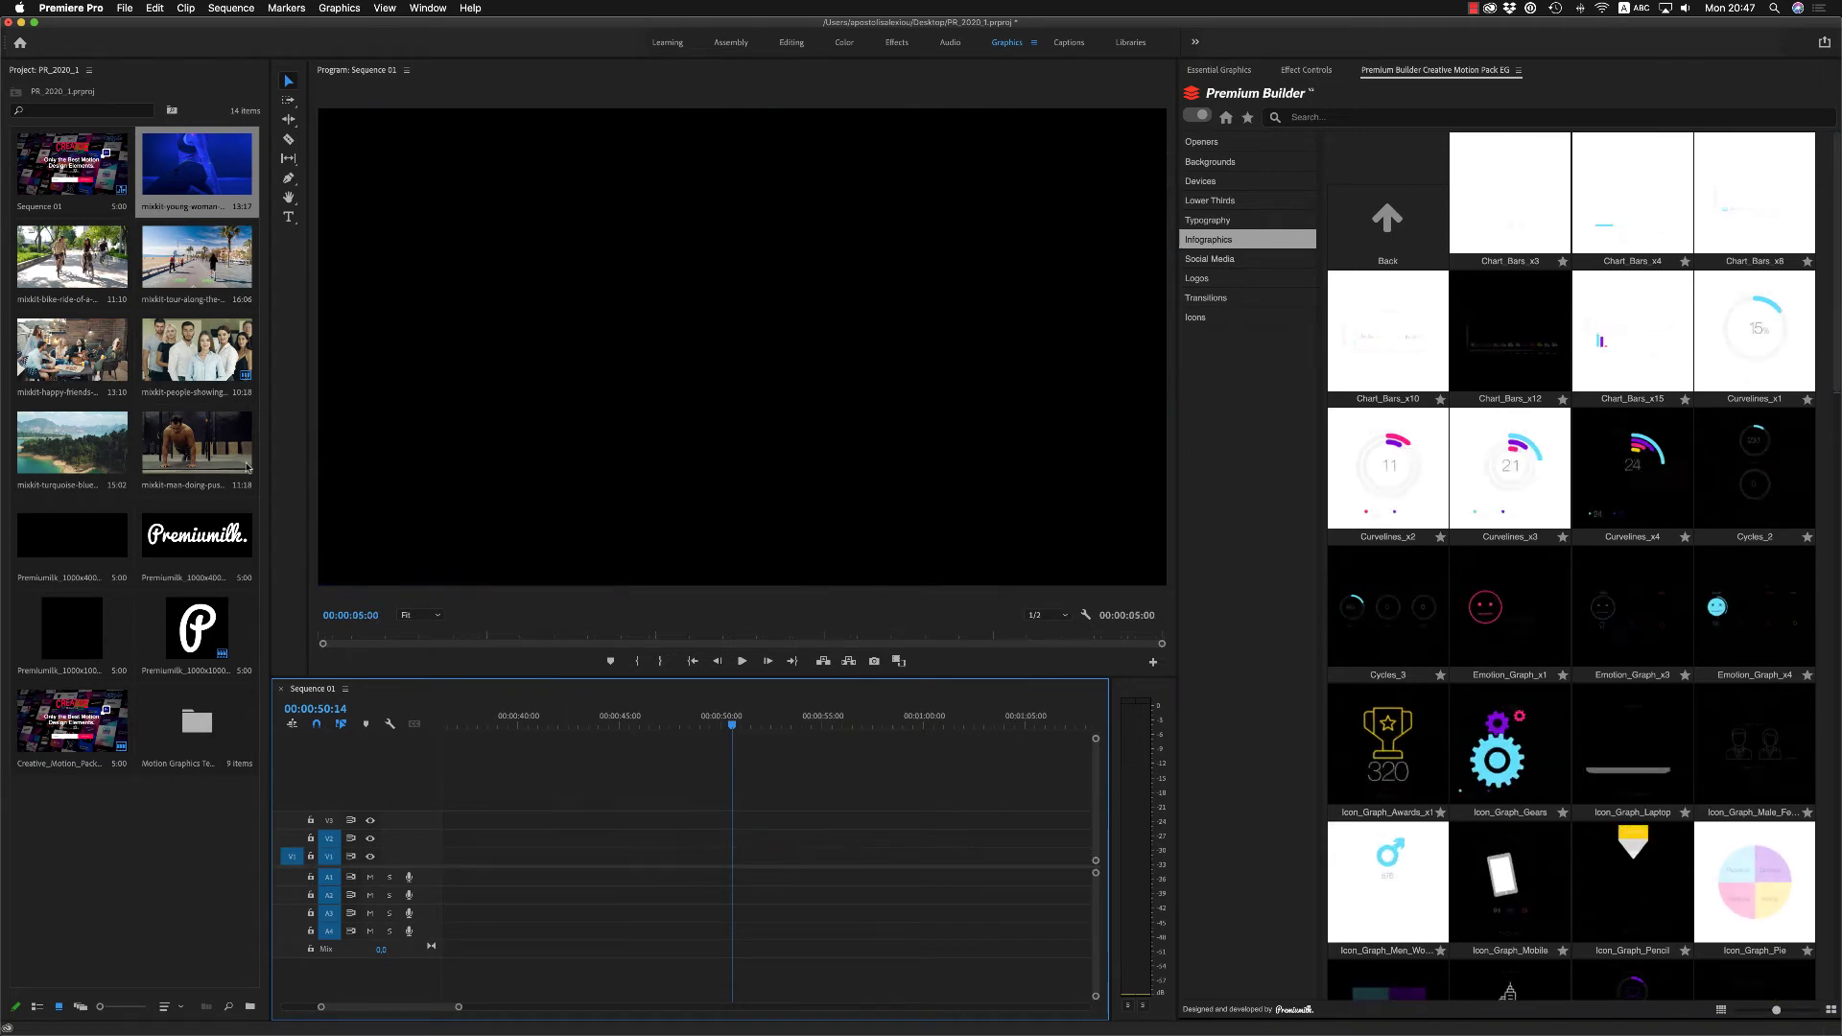
pyautogui.moveTo(197, 446); pyautogui.dragTo(676, 860)
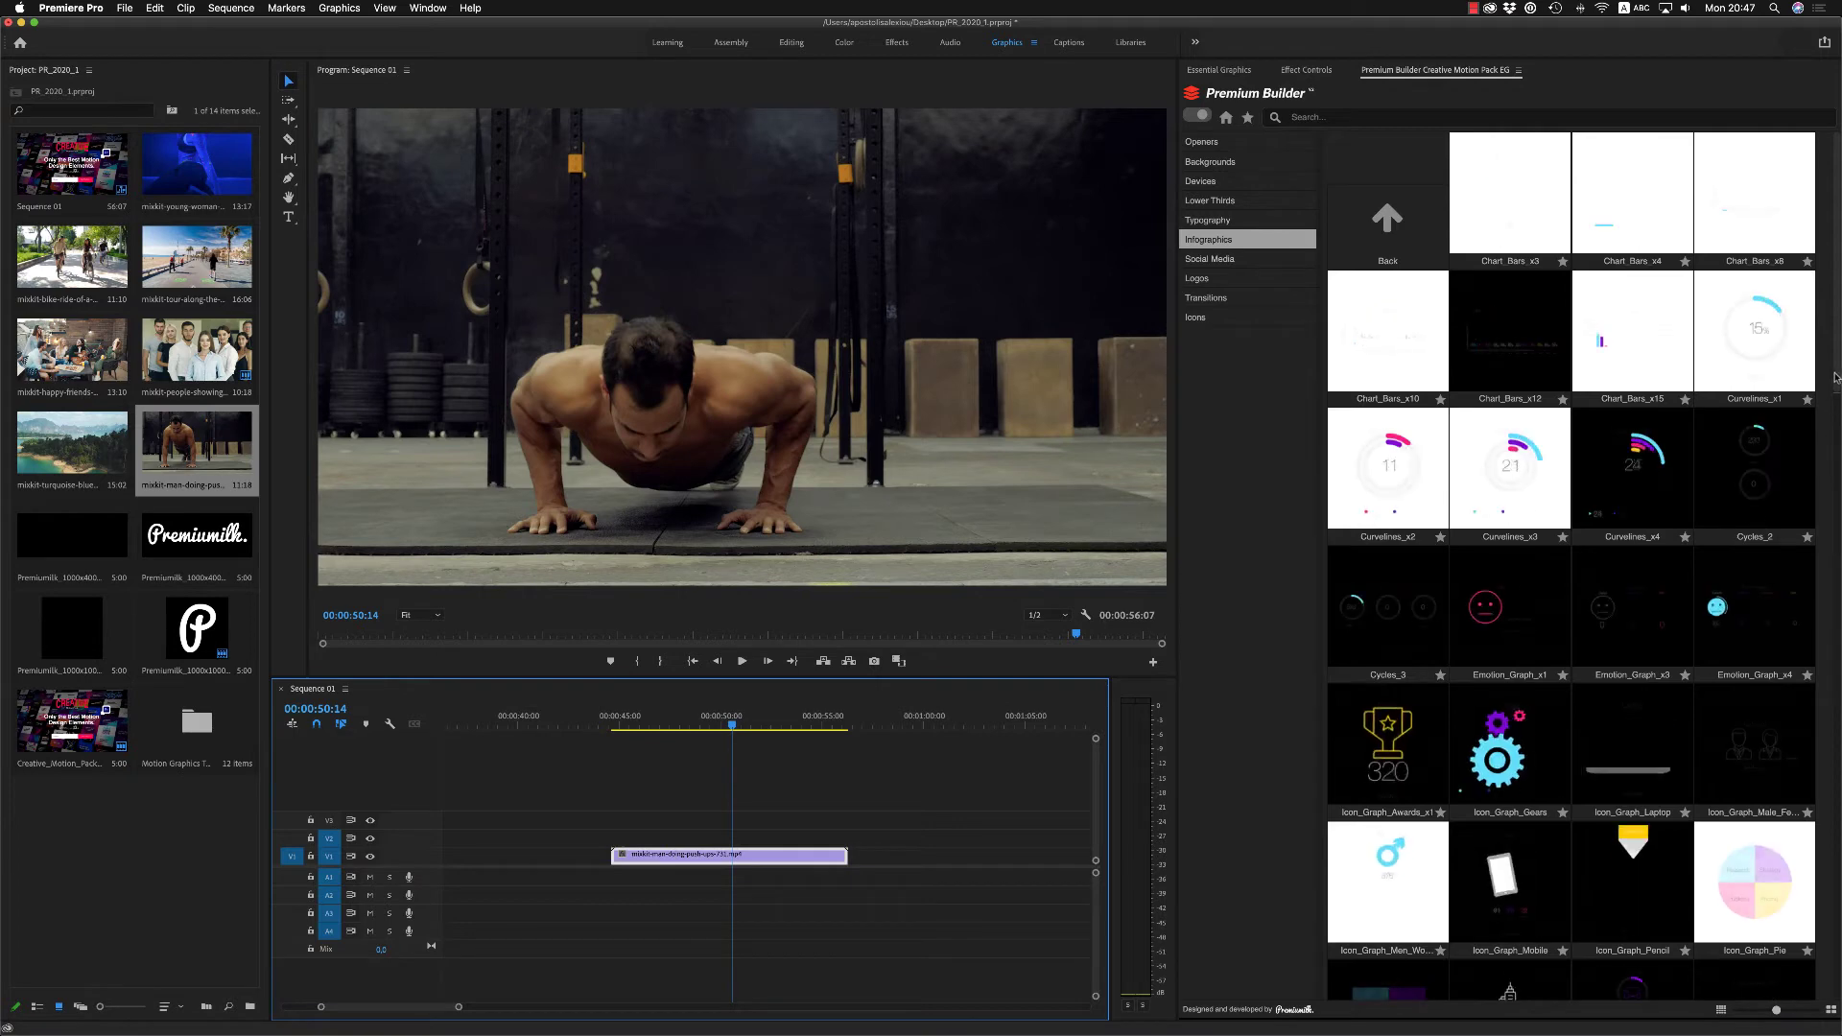
# Step: Lock track V1, insert the Chart_Bars_x4 infographic on V2, shift it earlier over the push-ups video and scale it to the frame size
pyautogui.scroll(-1, 1716, 388)
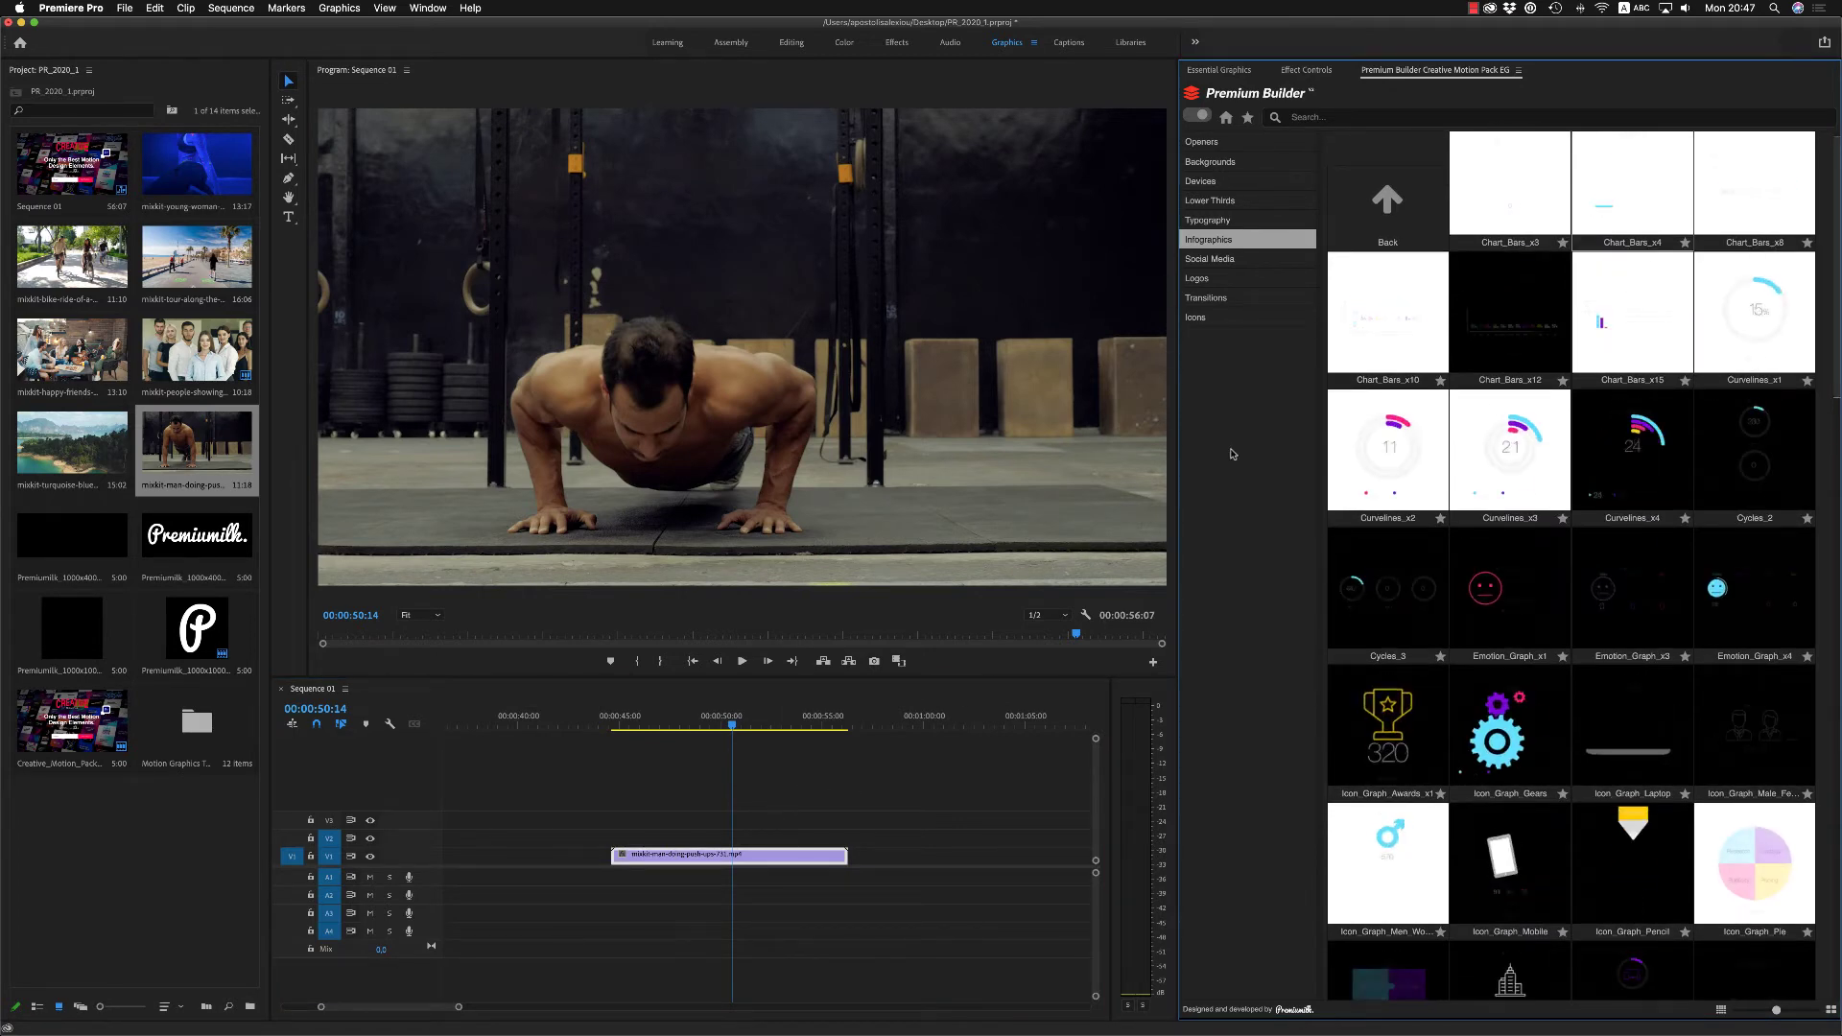
pyautogui.click(311, 857)
pyautogui.click(1630, 187)
pyautogui.click(764, 840)
pyautogui.moveTo(763, 840); pyautogui.dragTo(696, 840)
pyautogui.rightClick(764, 837)
pyautogui.click(802, 886)
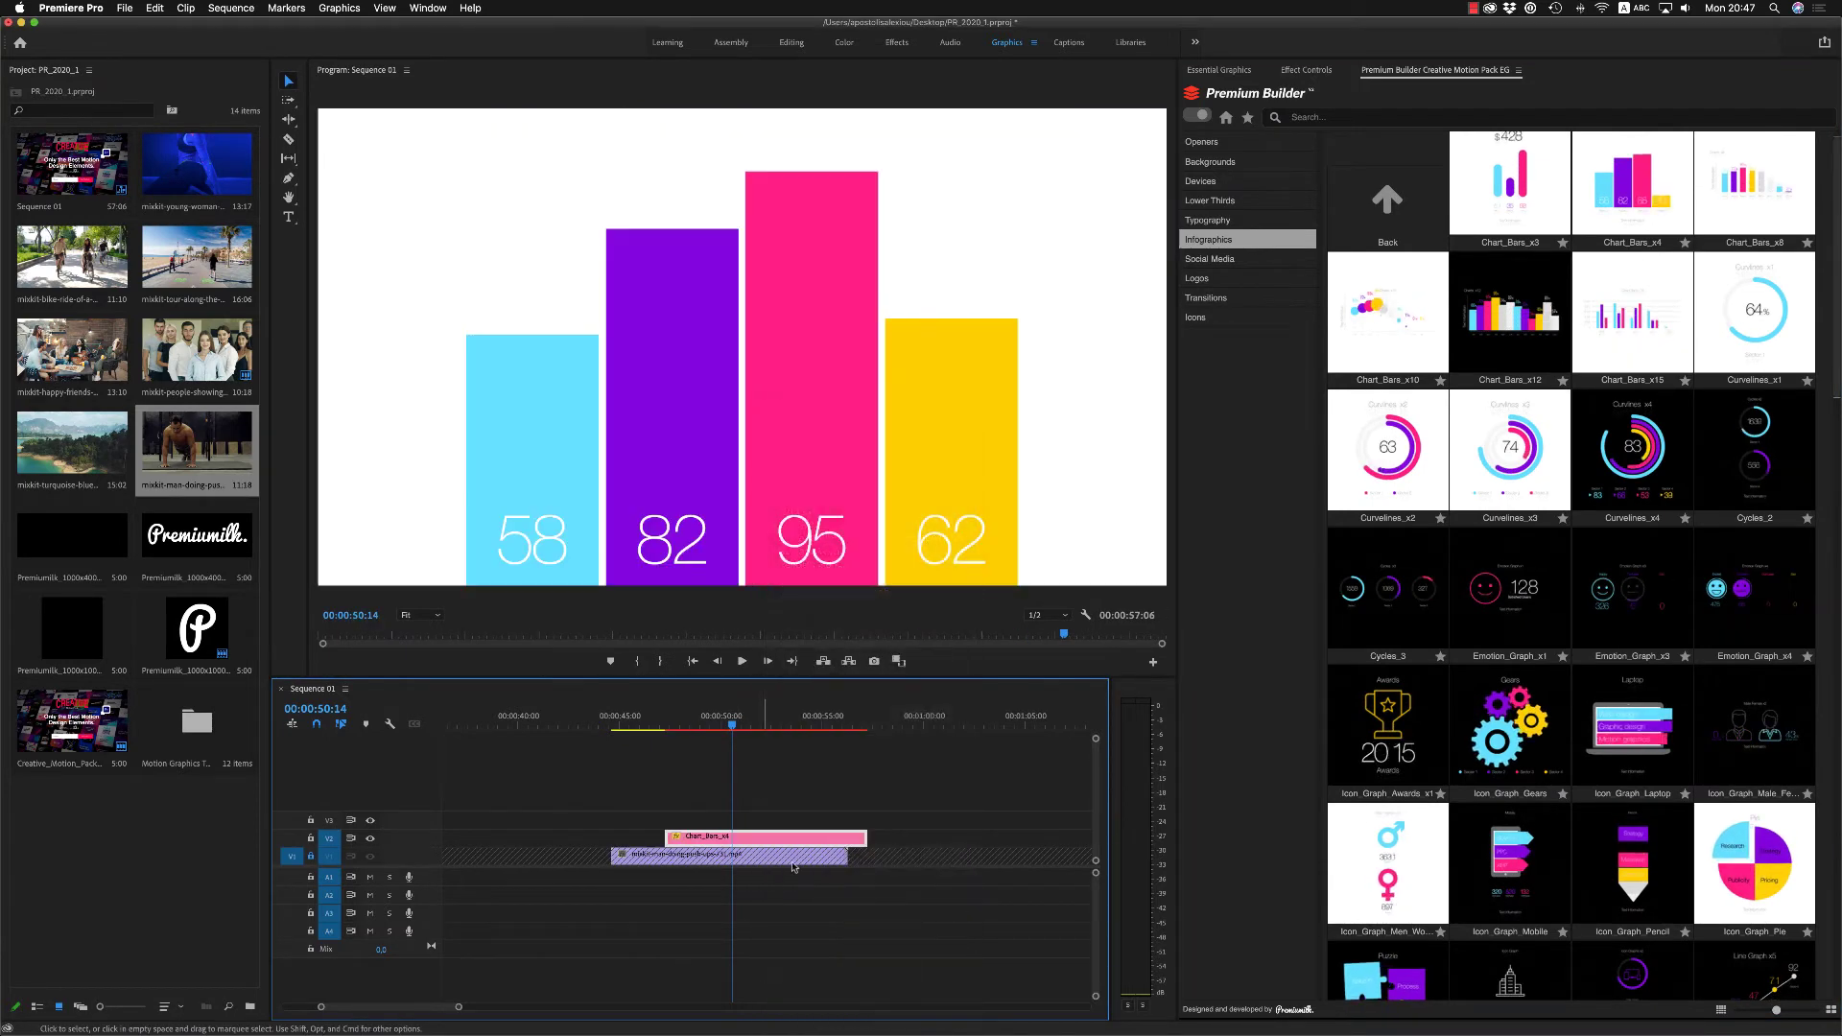
pyautogui.rightClick(774, 835)
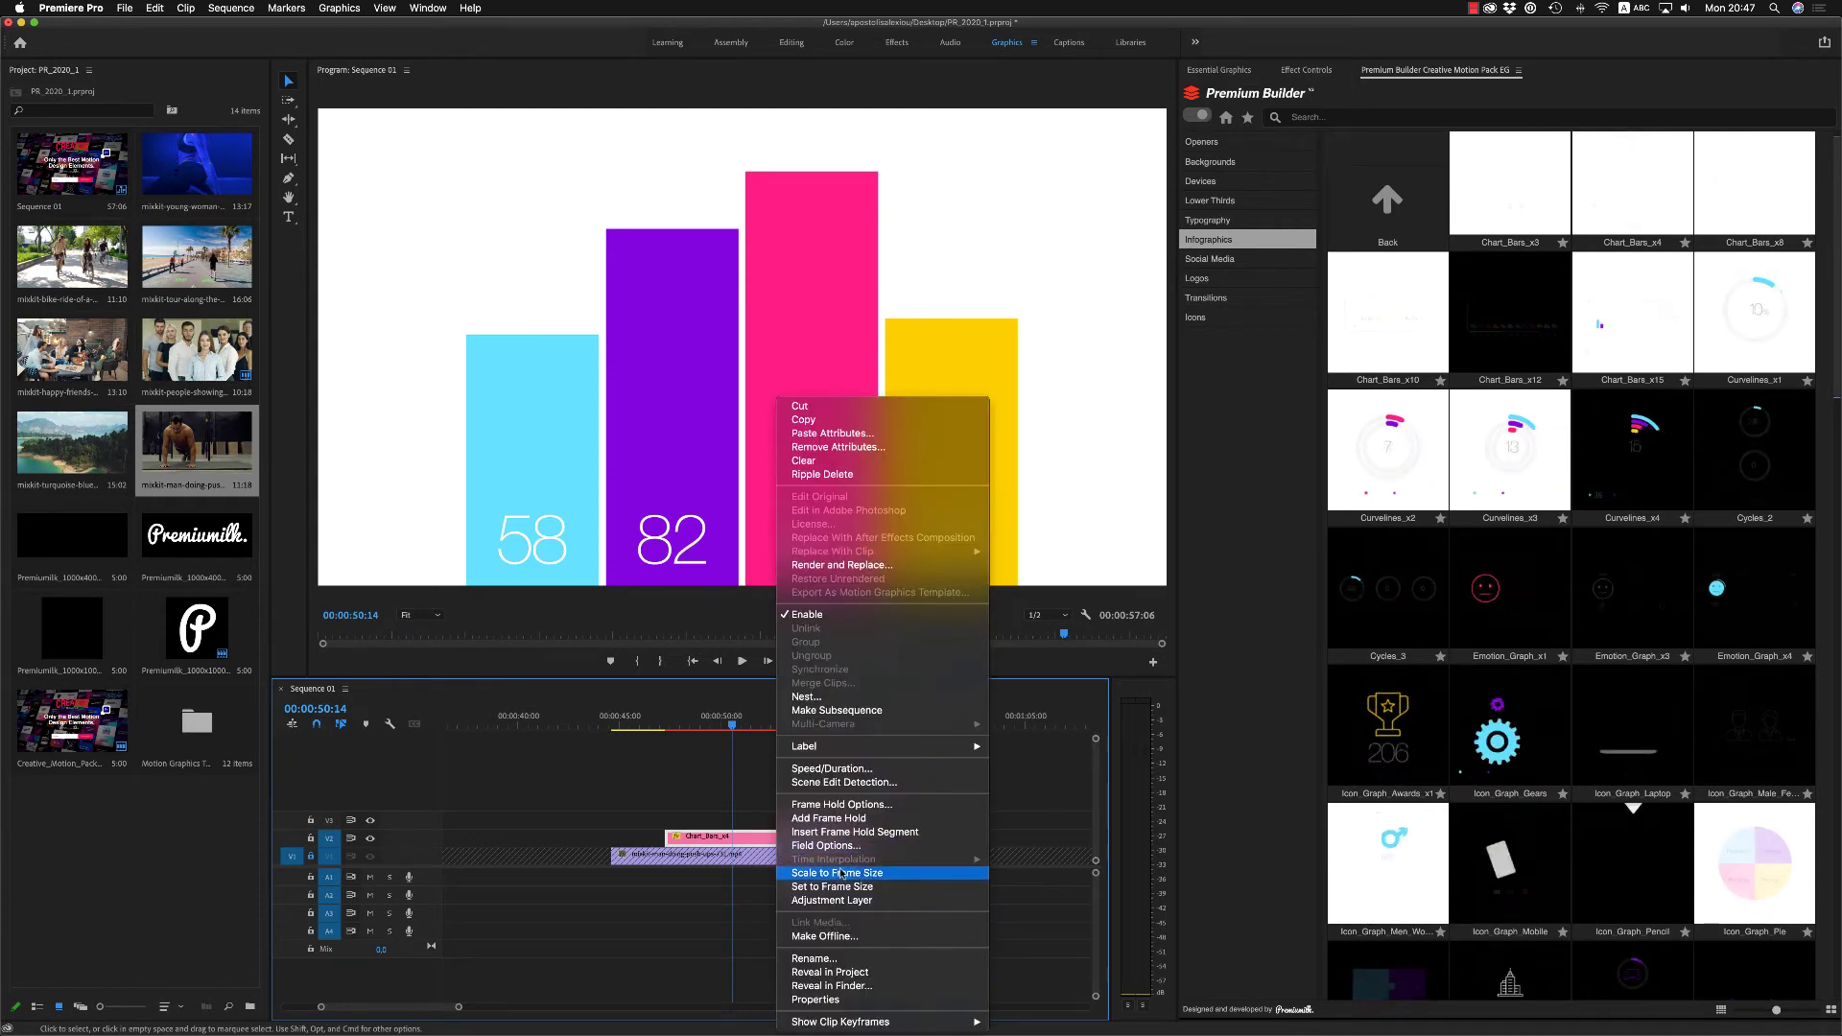
pyautogui.click(811, 872)
# Step: Shrink Chart_Bars_x4, move it to the upper right of the video frame and open its editable properties
pyautogui.click(1304, 71)
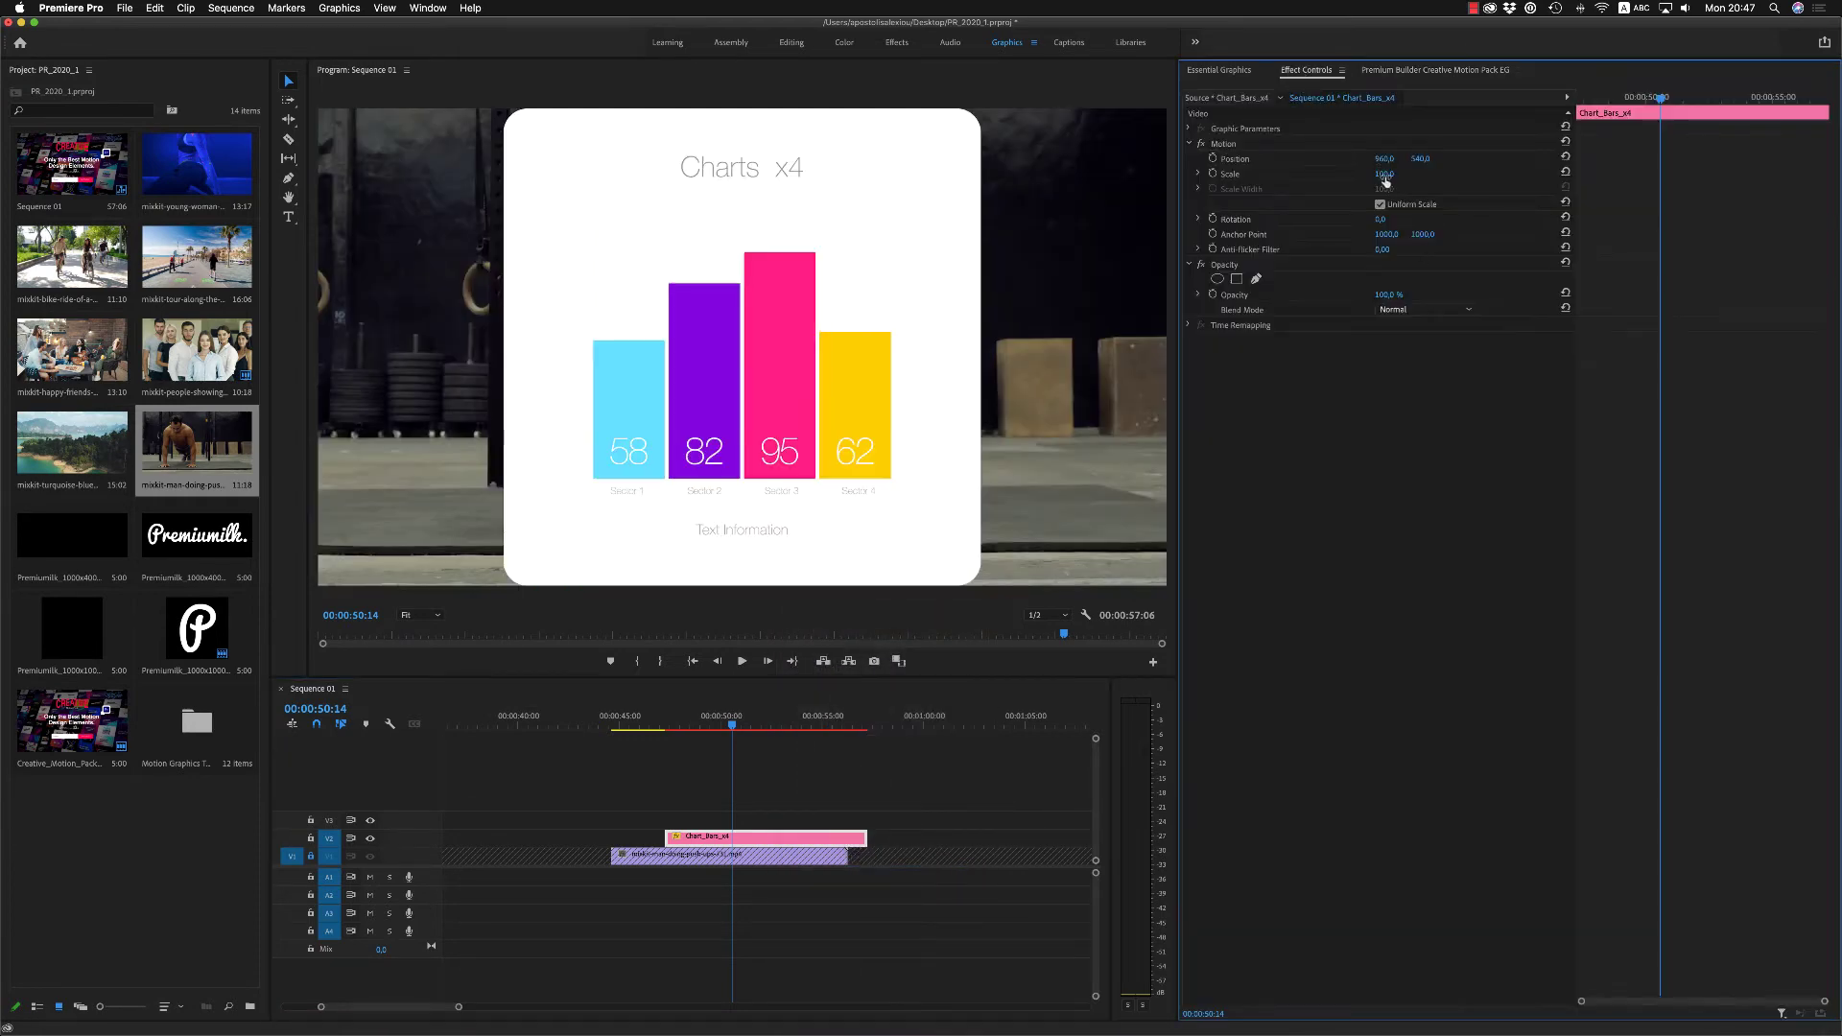
pyautogui.moveTo(1385, 179)
pyautogui.mouseDown()
pyautogui.moveTo(1330, 179)
pyautogui.moveTo(1535, 158)
pyautogui.moveTo(1353, 218)
pyautogui.moveTo(1383, 176)
pyautogui.mouseUp()
pyautogui.click(1220, 70)
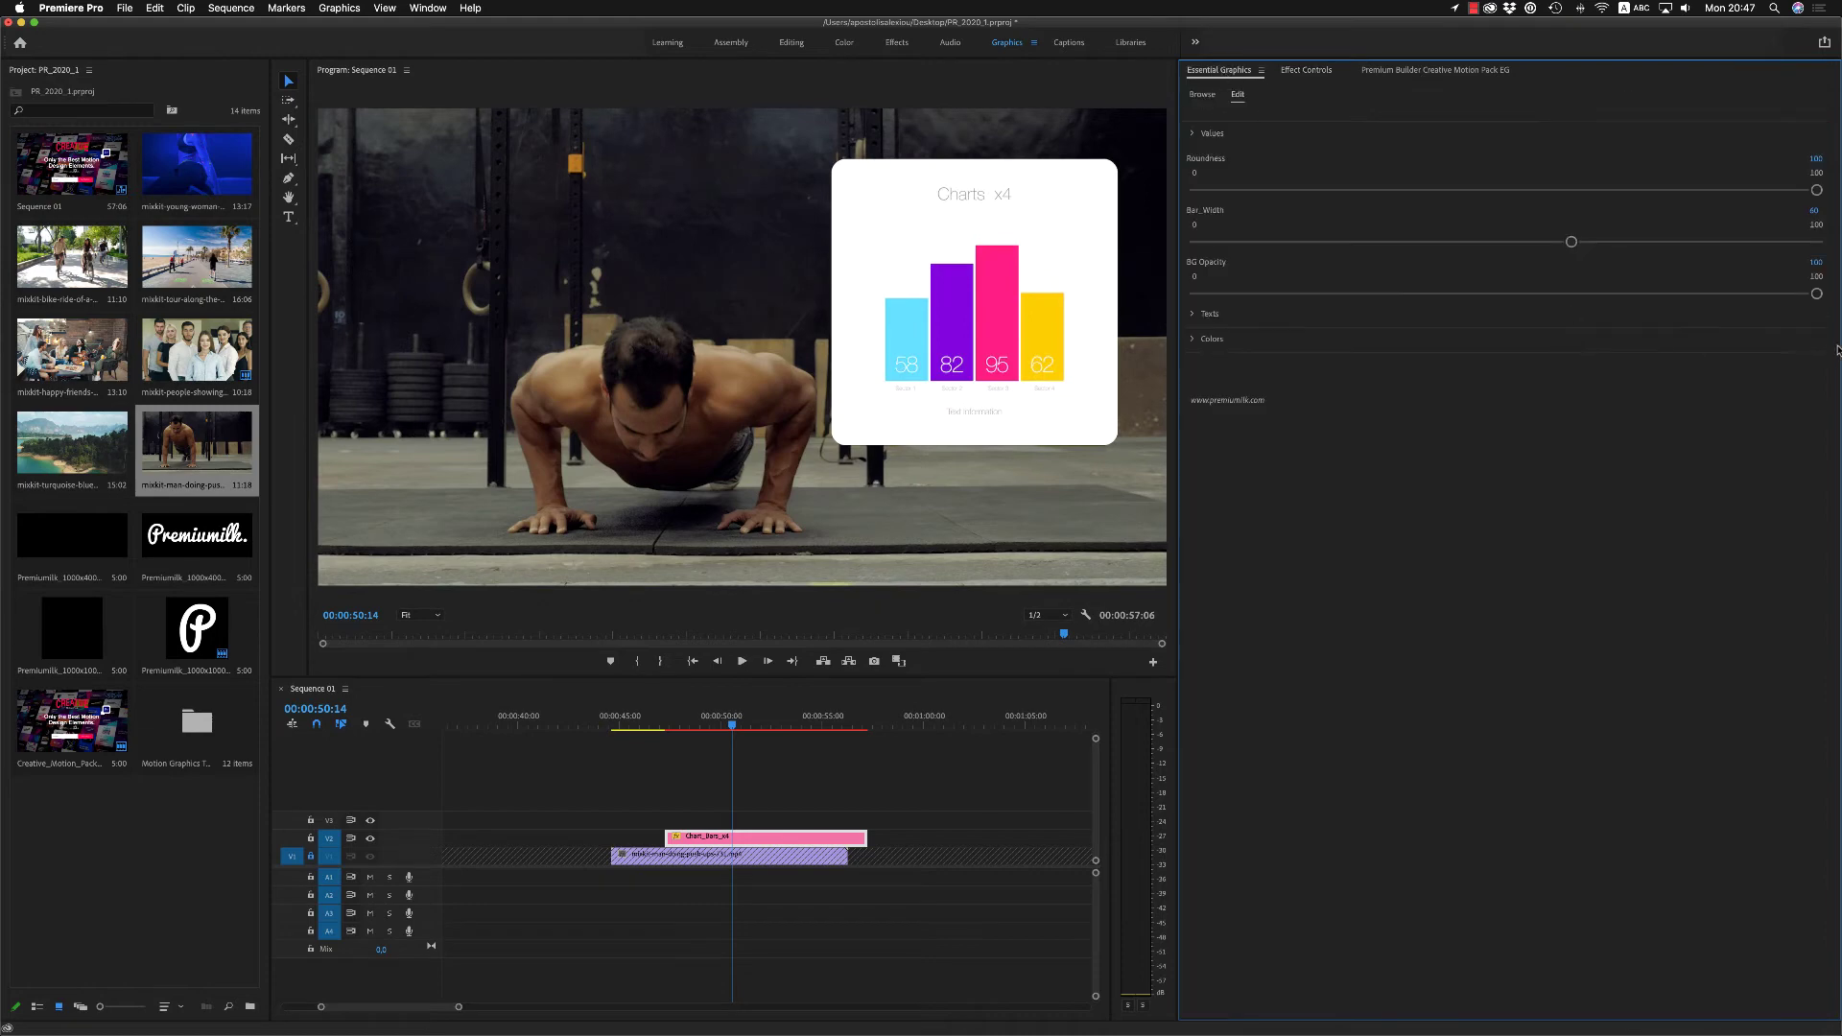
# Step: Try the chart's BG Opacity at 0, Roundness at 1 and Bar_Width at 29
pyautogui.moveTo(1814, 297); pyautogui.dragTo(1145, 307)
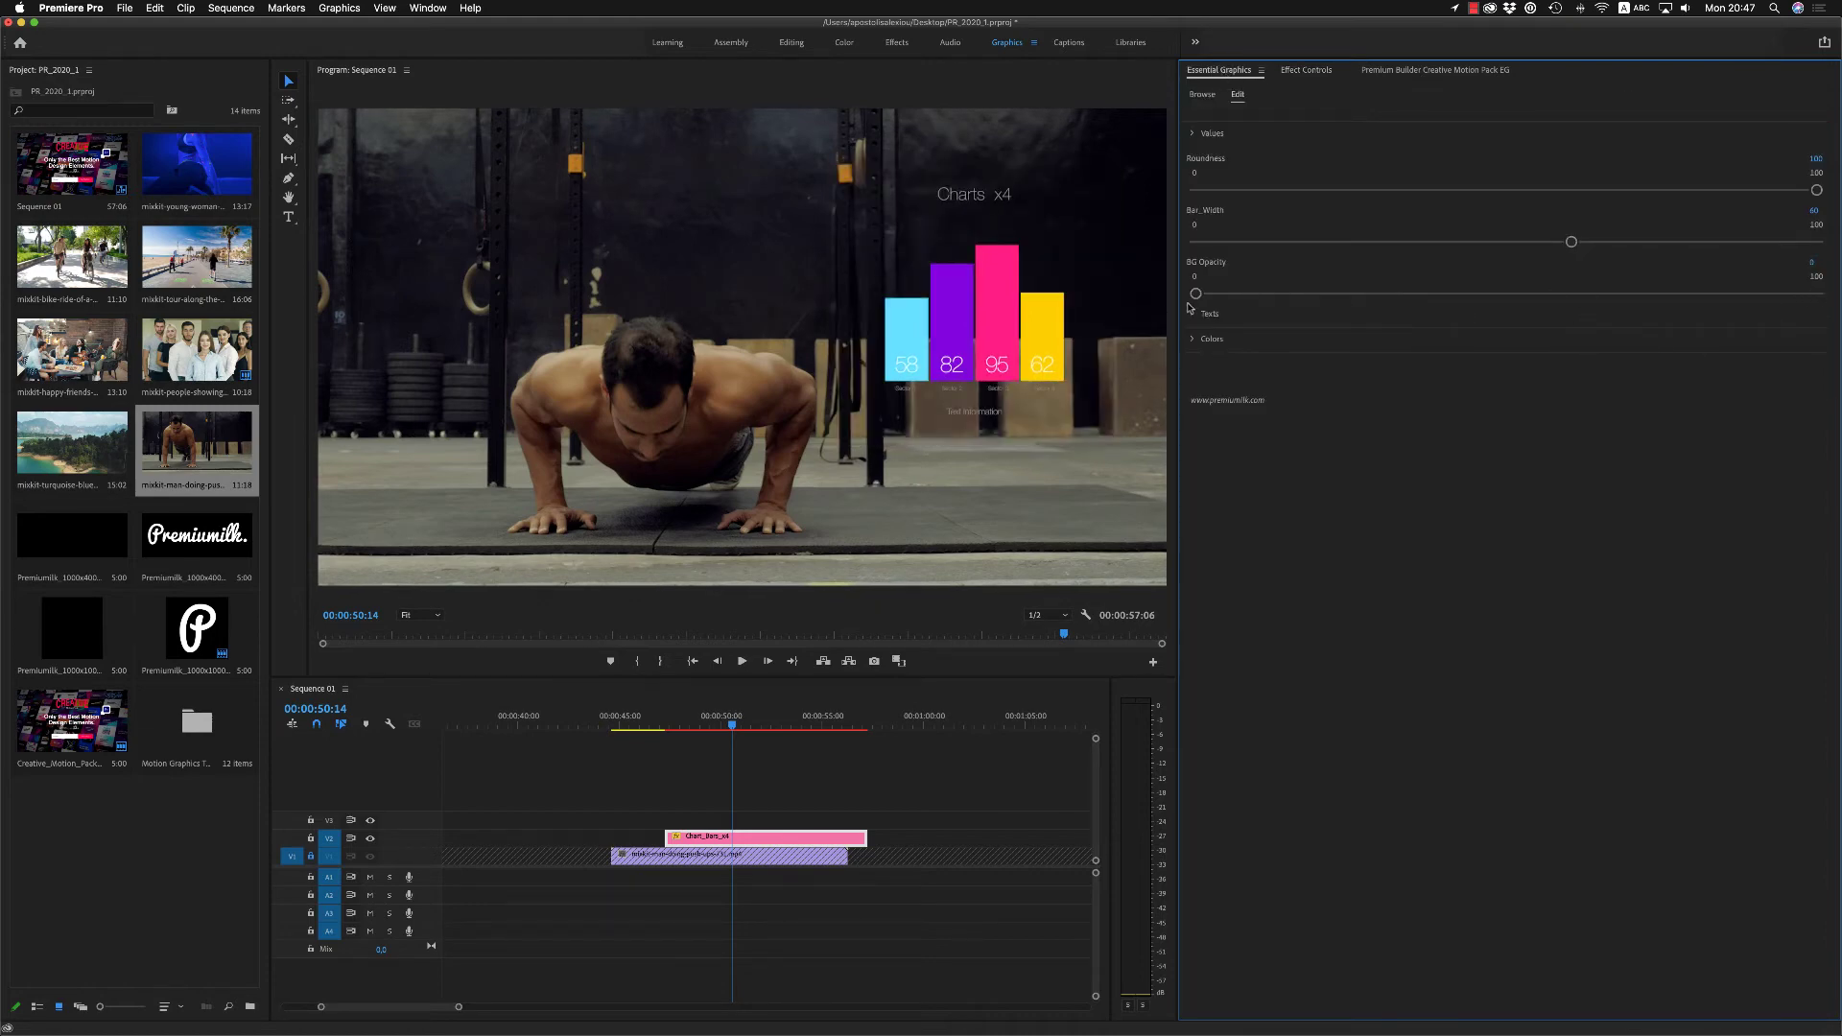
pyautogui.moveTo(1641, 306); pyautogui.dragTo(1689, 279)
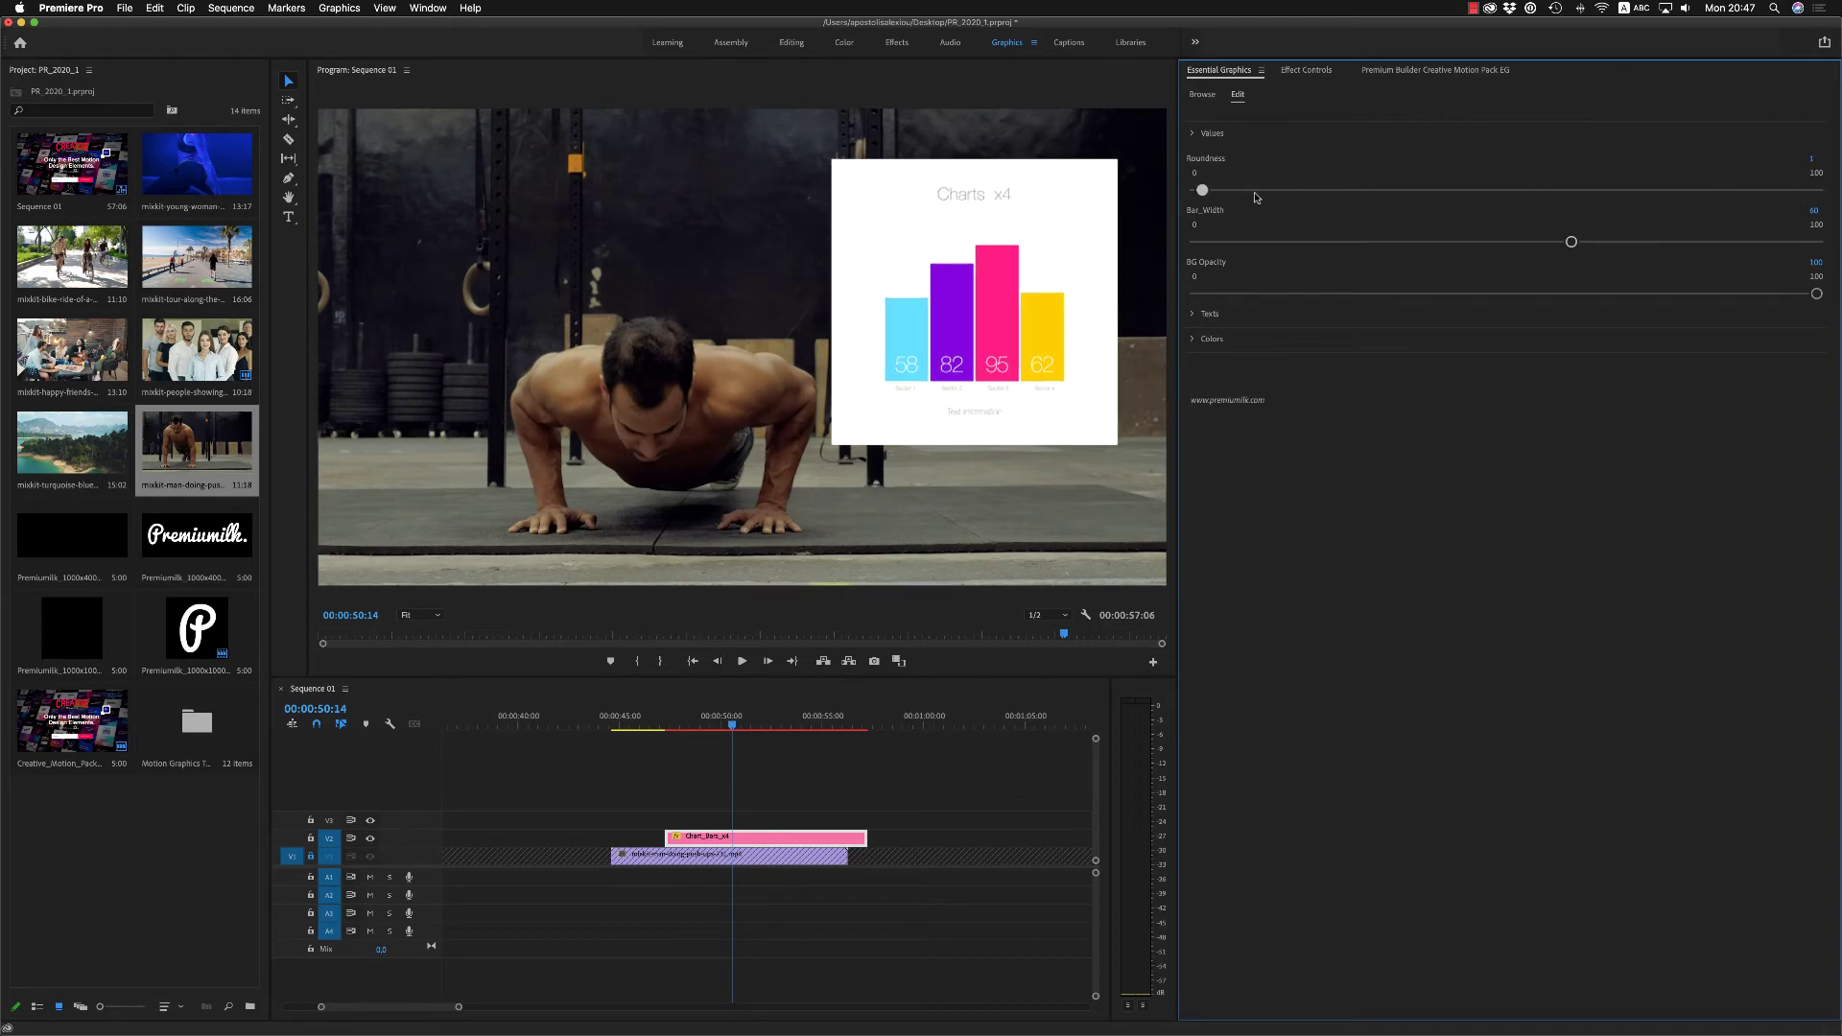
pyautogui.moveTo(1558, 244); pyautogui.dragTo(1373, 243)
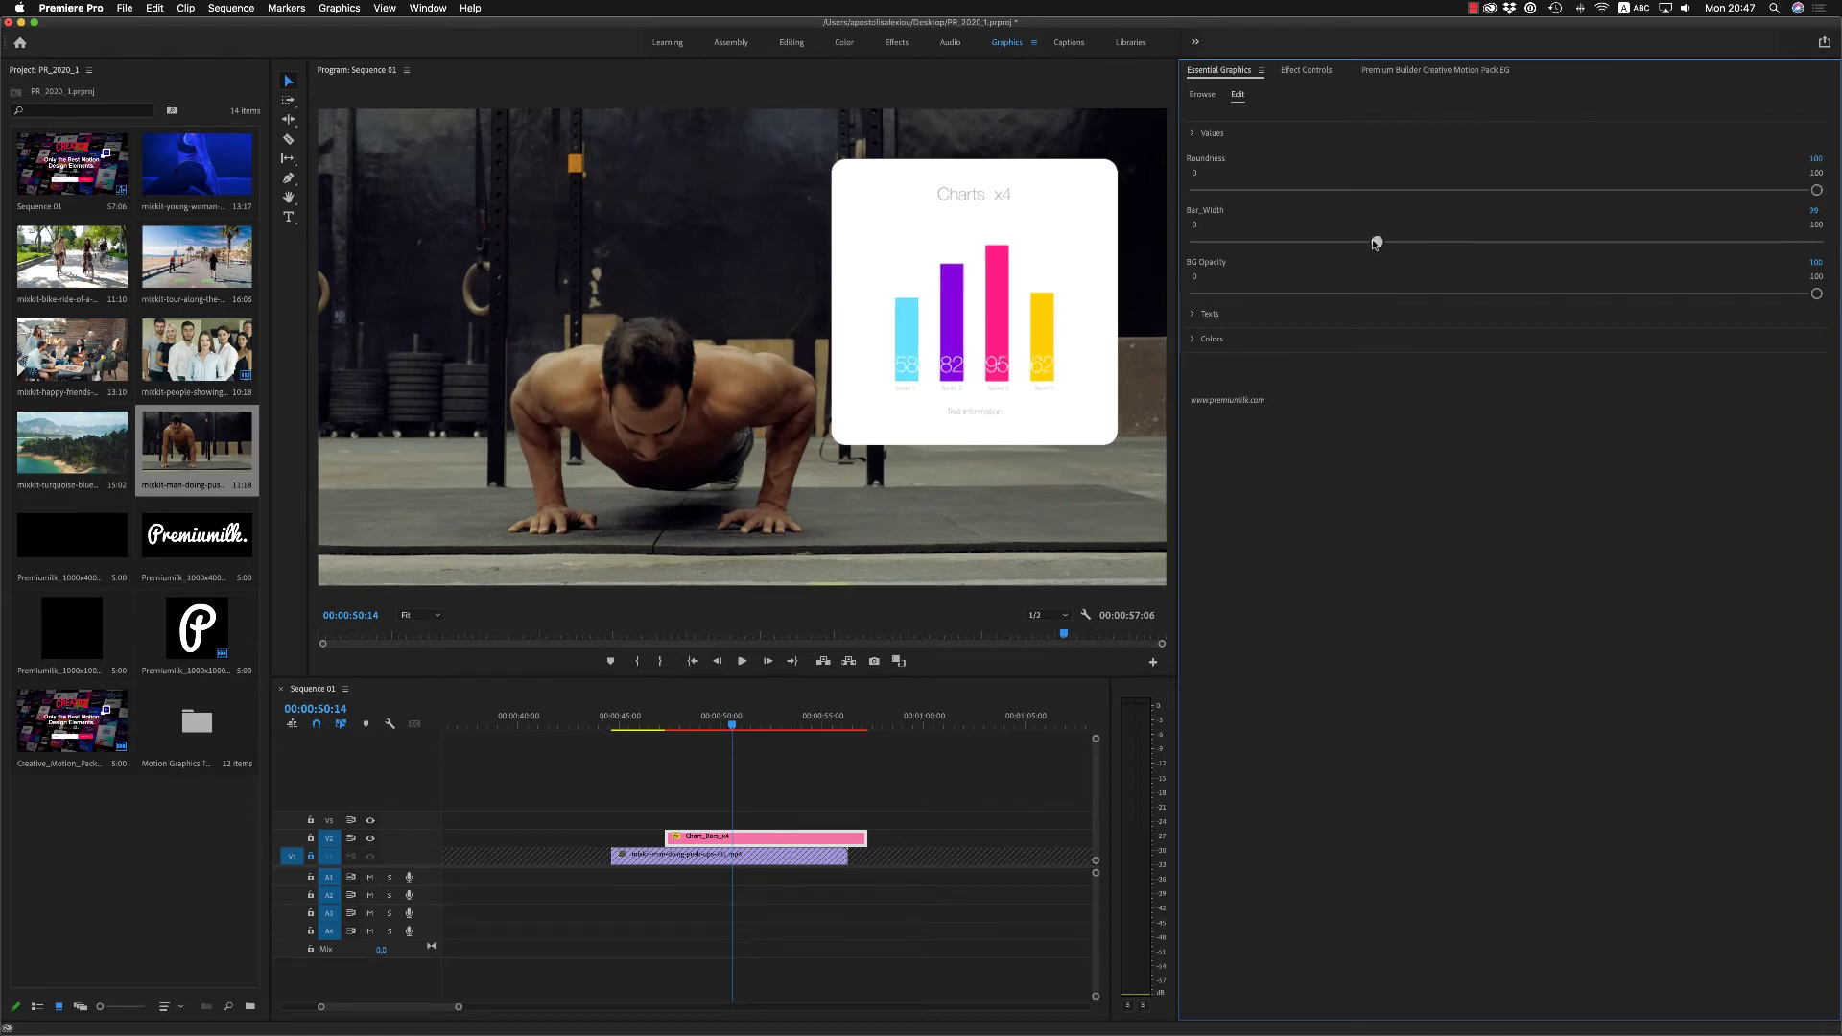
# Step: Set the chart's Value_2 to 36 and Value_3 to 70, and review its Colors and Texts properties
pyautogui.click(1193, 133)
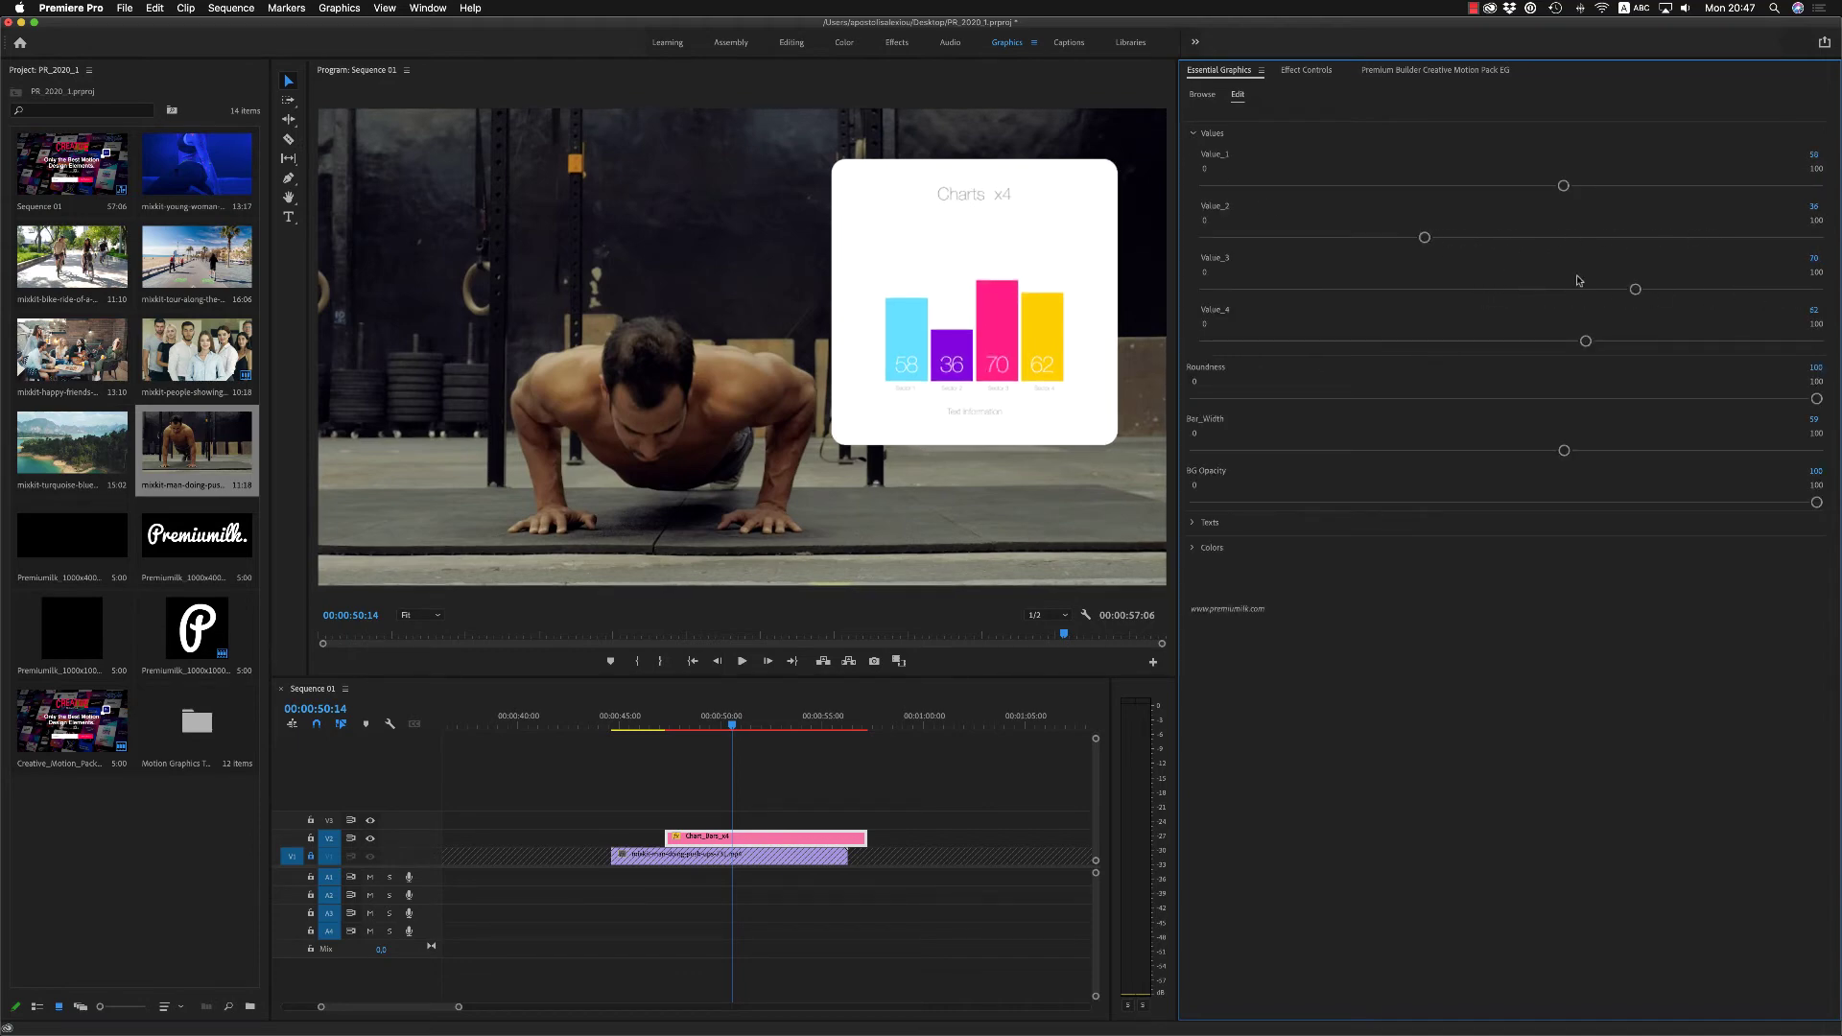
pyautogui.click(1192, 134)
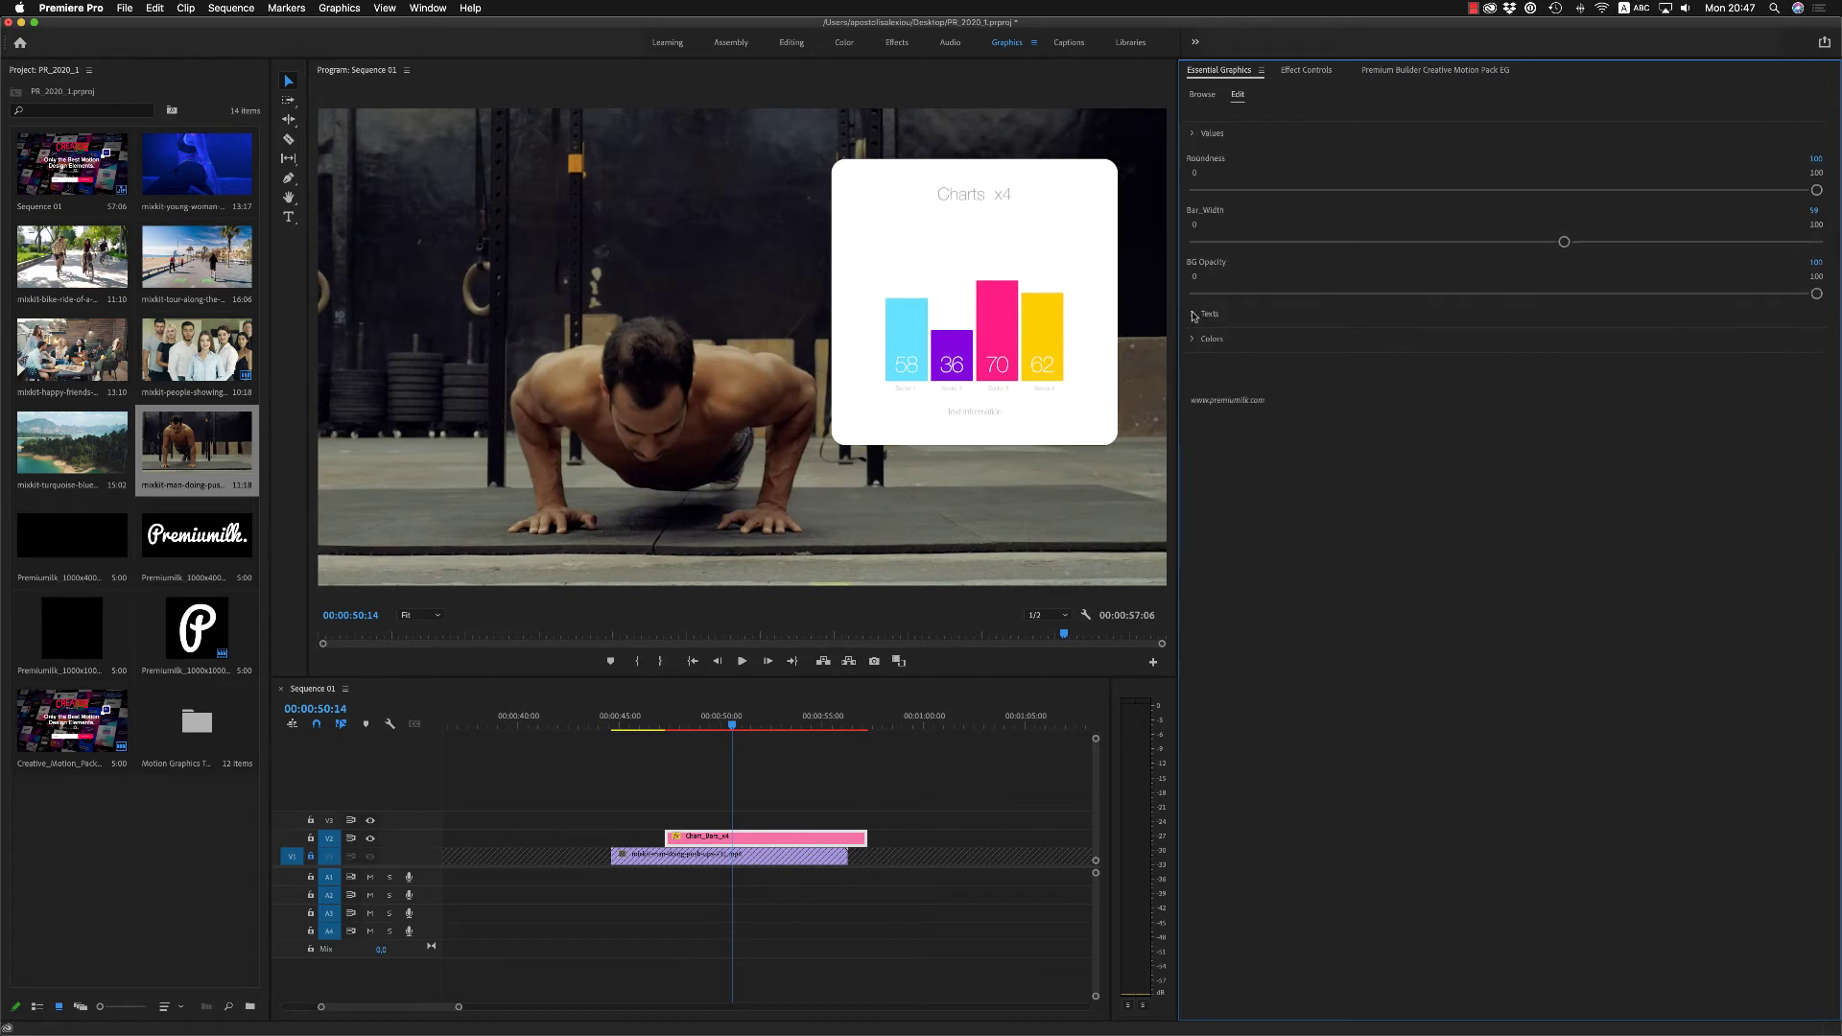
pyautogui.click(1192, 340)
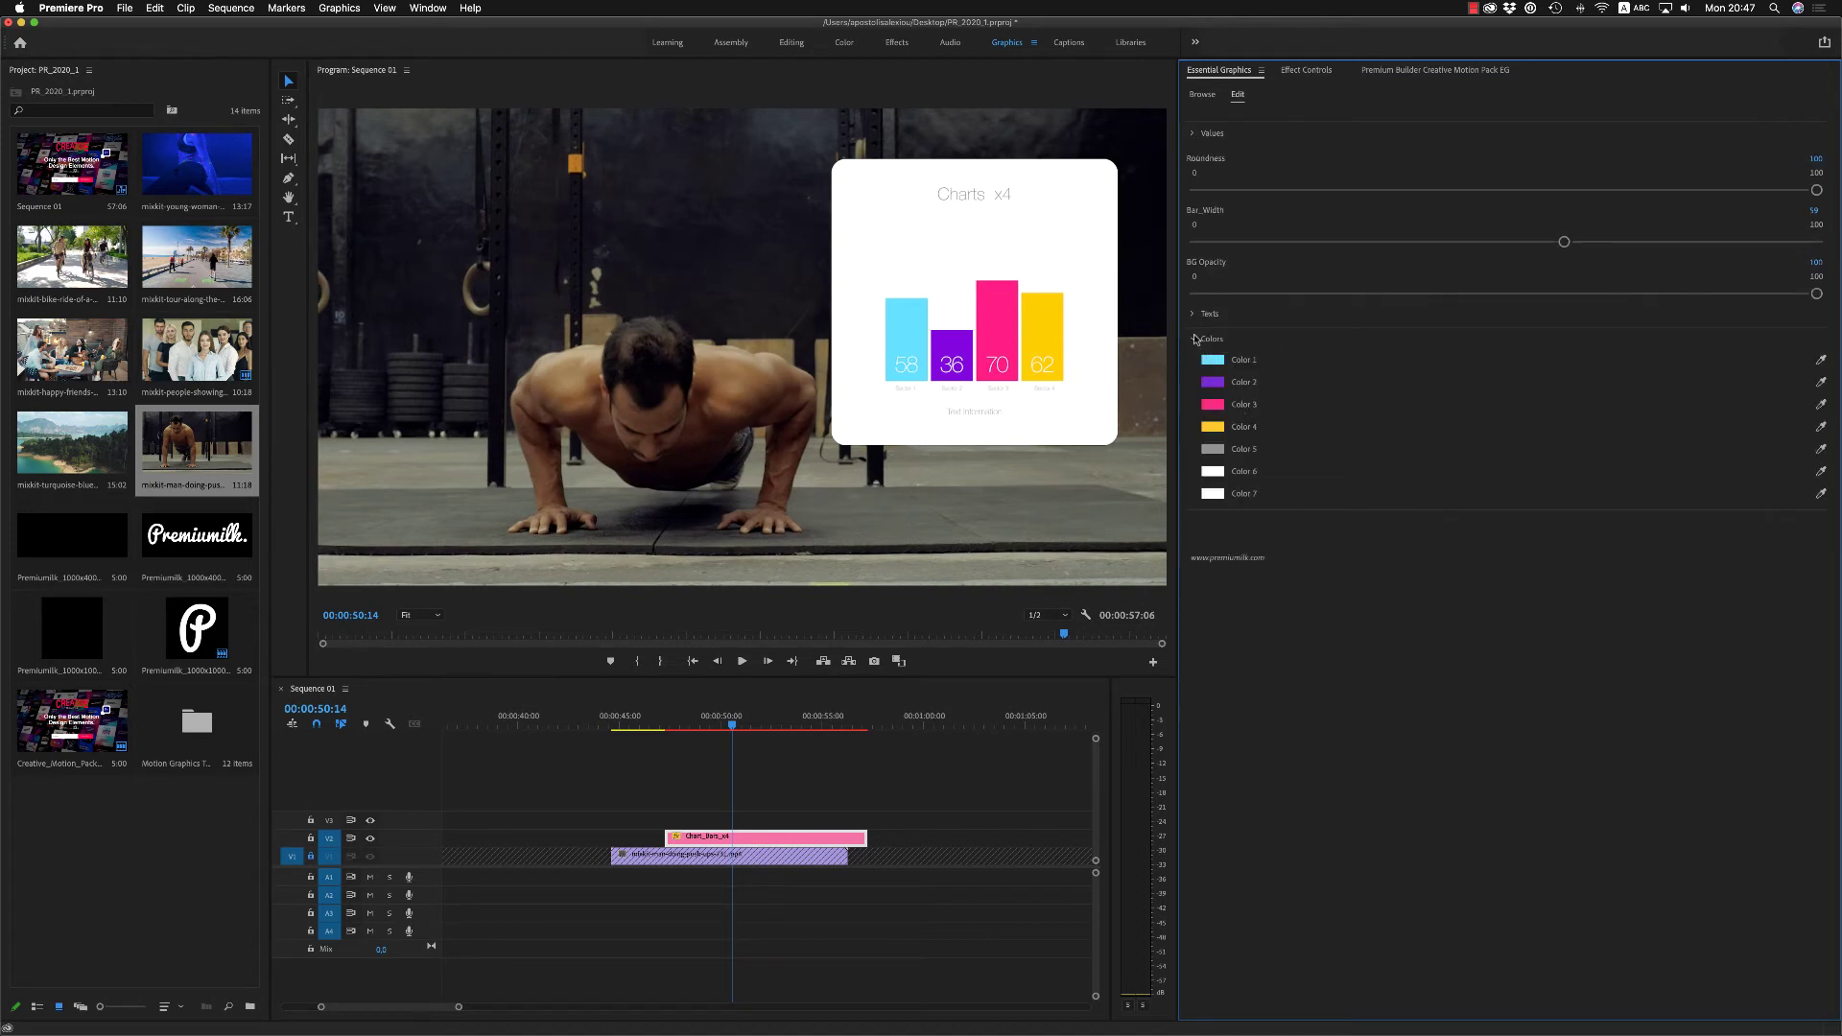
pyautogui.click(1192, 314)
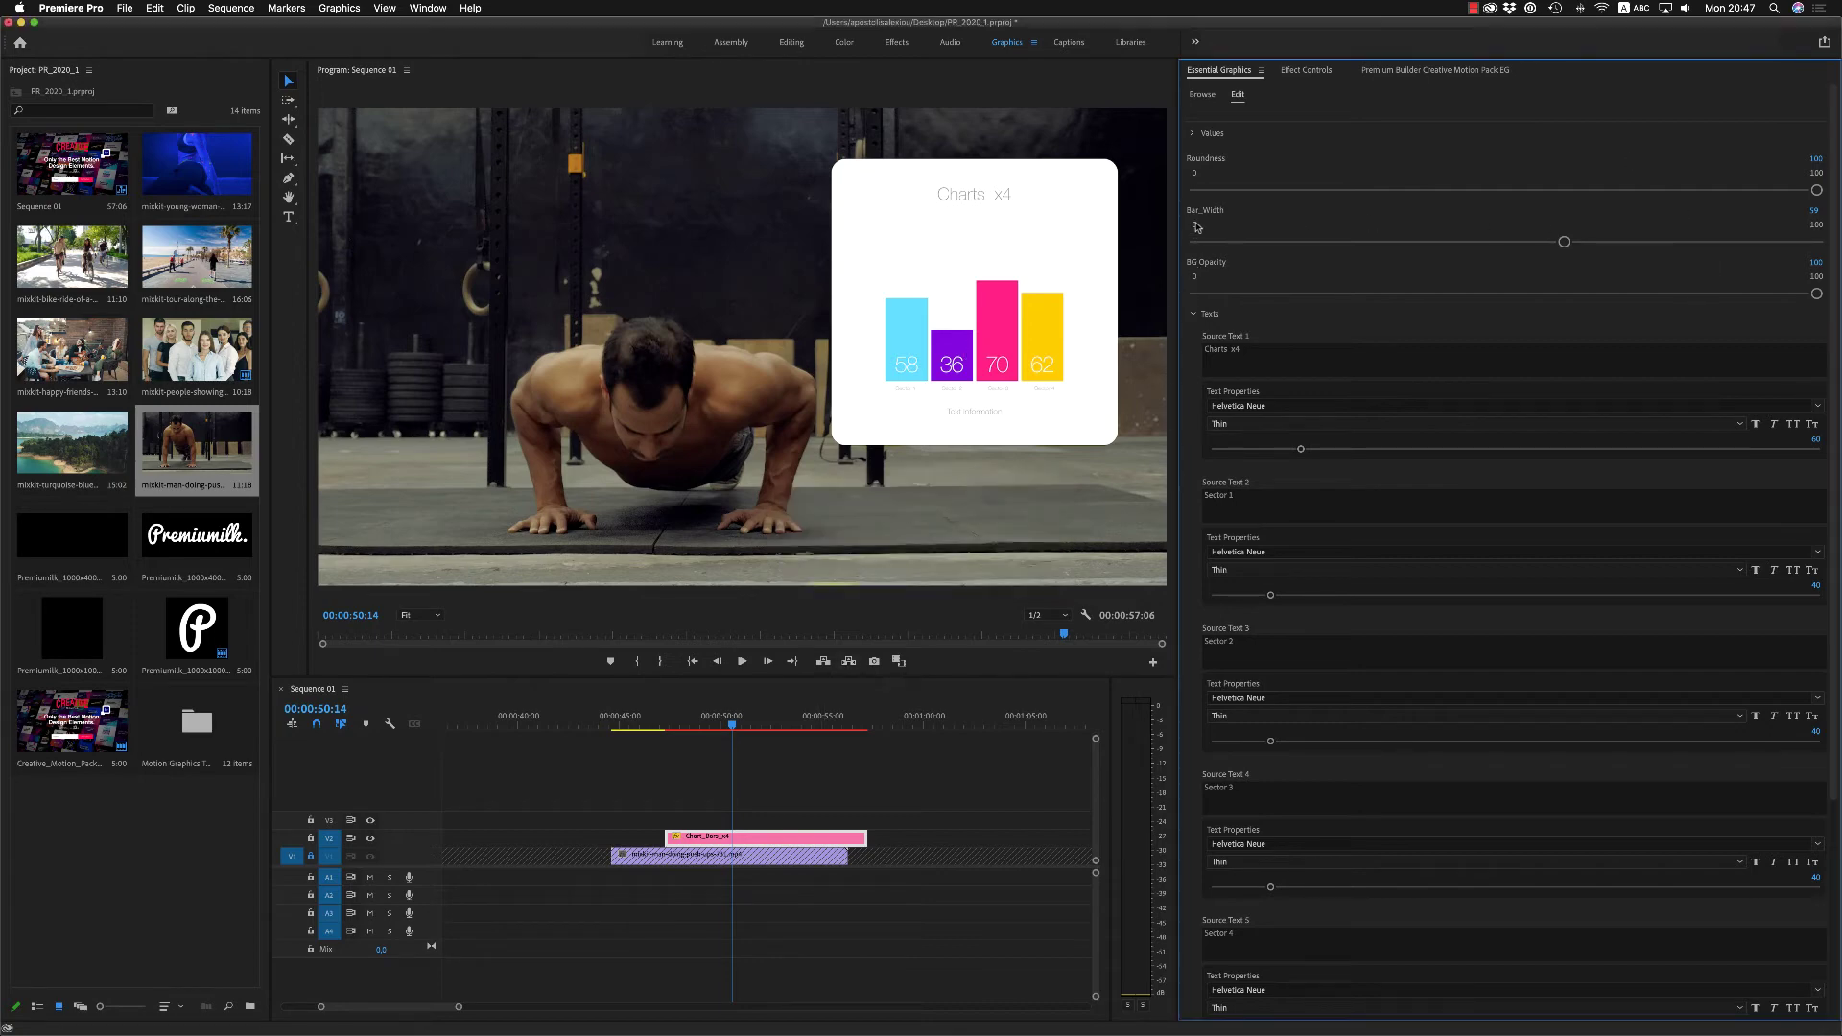
pyautogui.click(1194, 316)
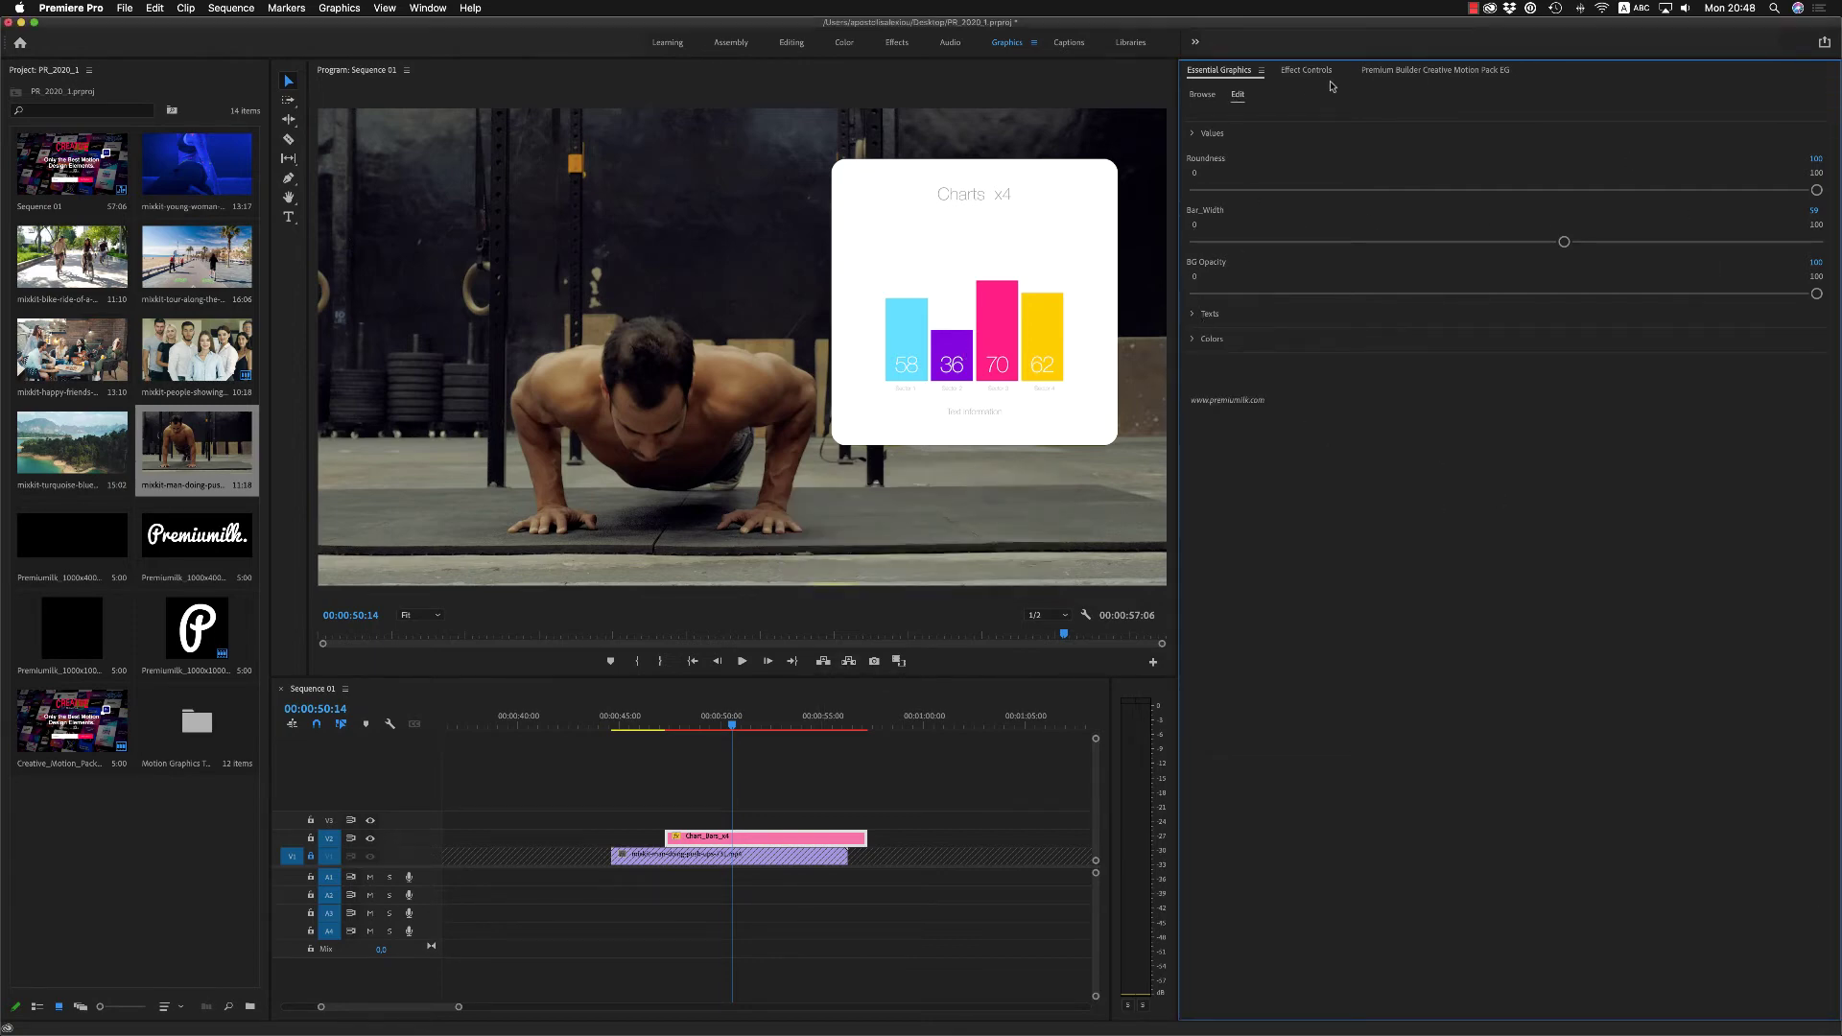
# Step: Unlock track V1 and replace Chart_Bars_x4 and the push-ups video with the happy-friends video on V1
pyautogui.click(753, 844)
pyautogui.press('Delete')
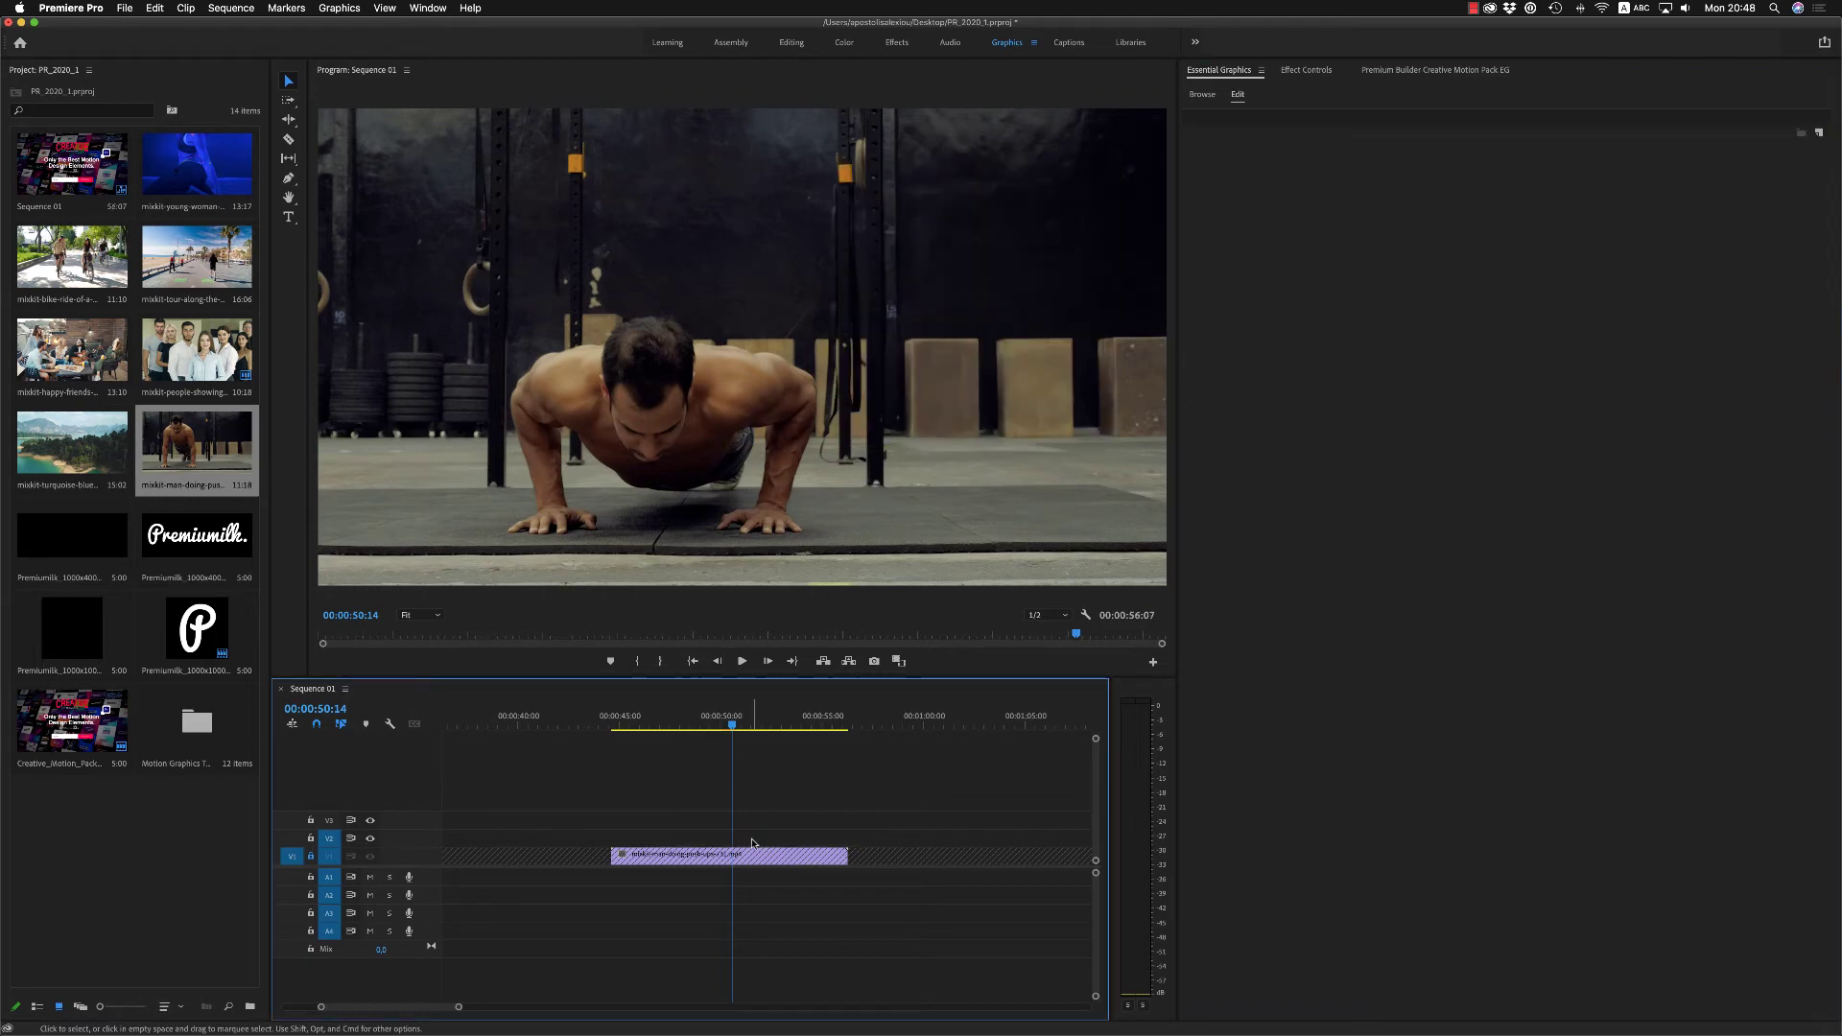
pyautogui.click(310, 857)
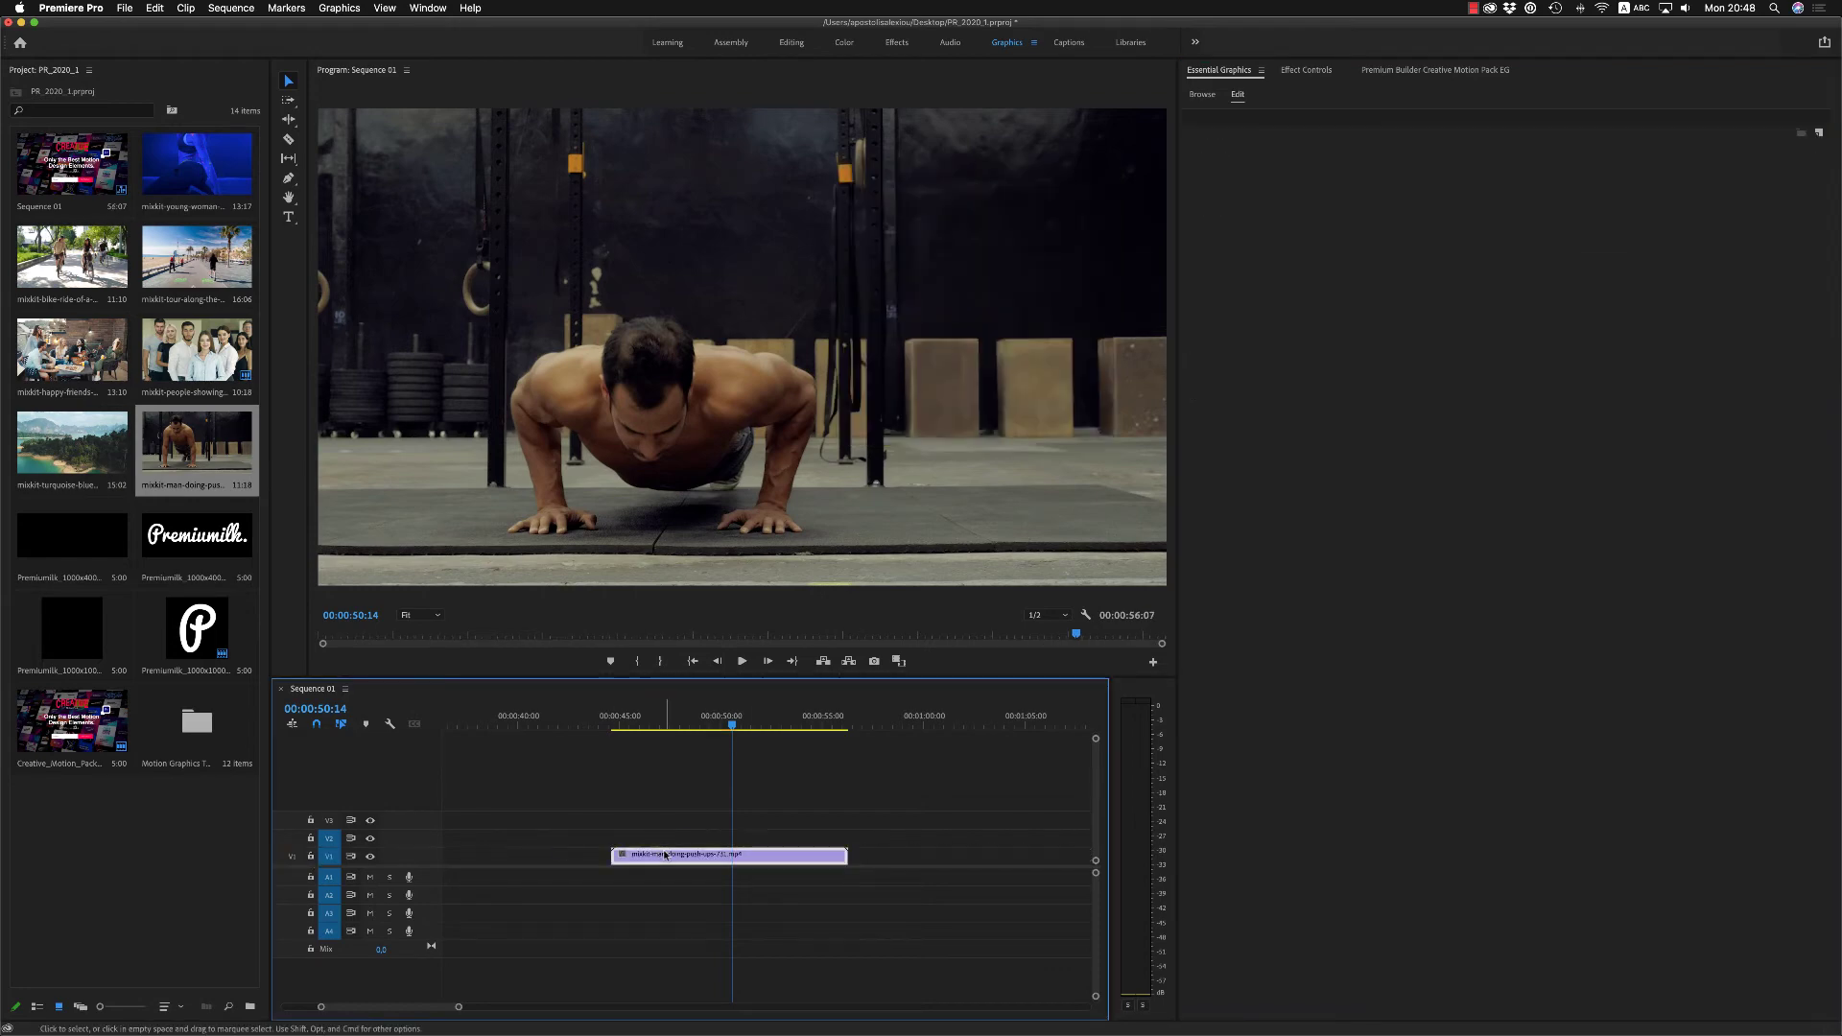
pyautogui.press('Delete')
pyautogui.moveTo(72, 350); pyautogui.dragTo(610, 864)
# Step: Open the Social Media templates in the Premium Builder Creative Motion Pack EG extension
pyautogui.click(1435, 70)
pyautogui.click(1216, 262)
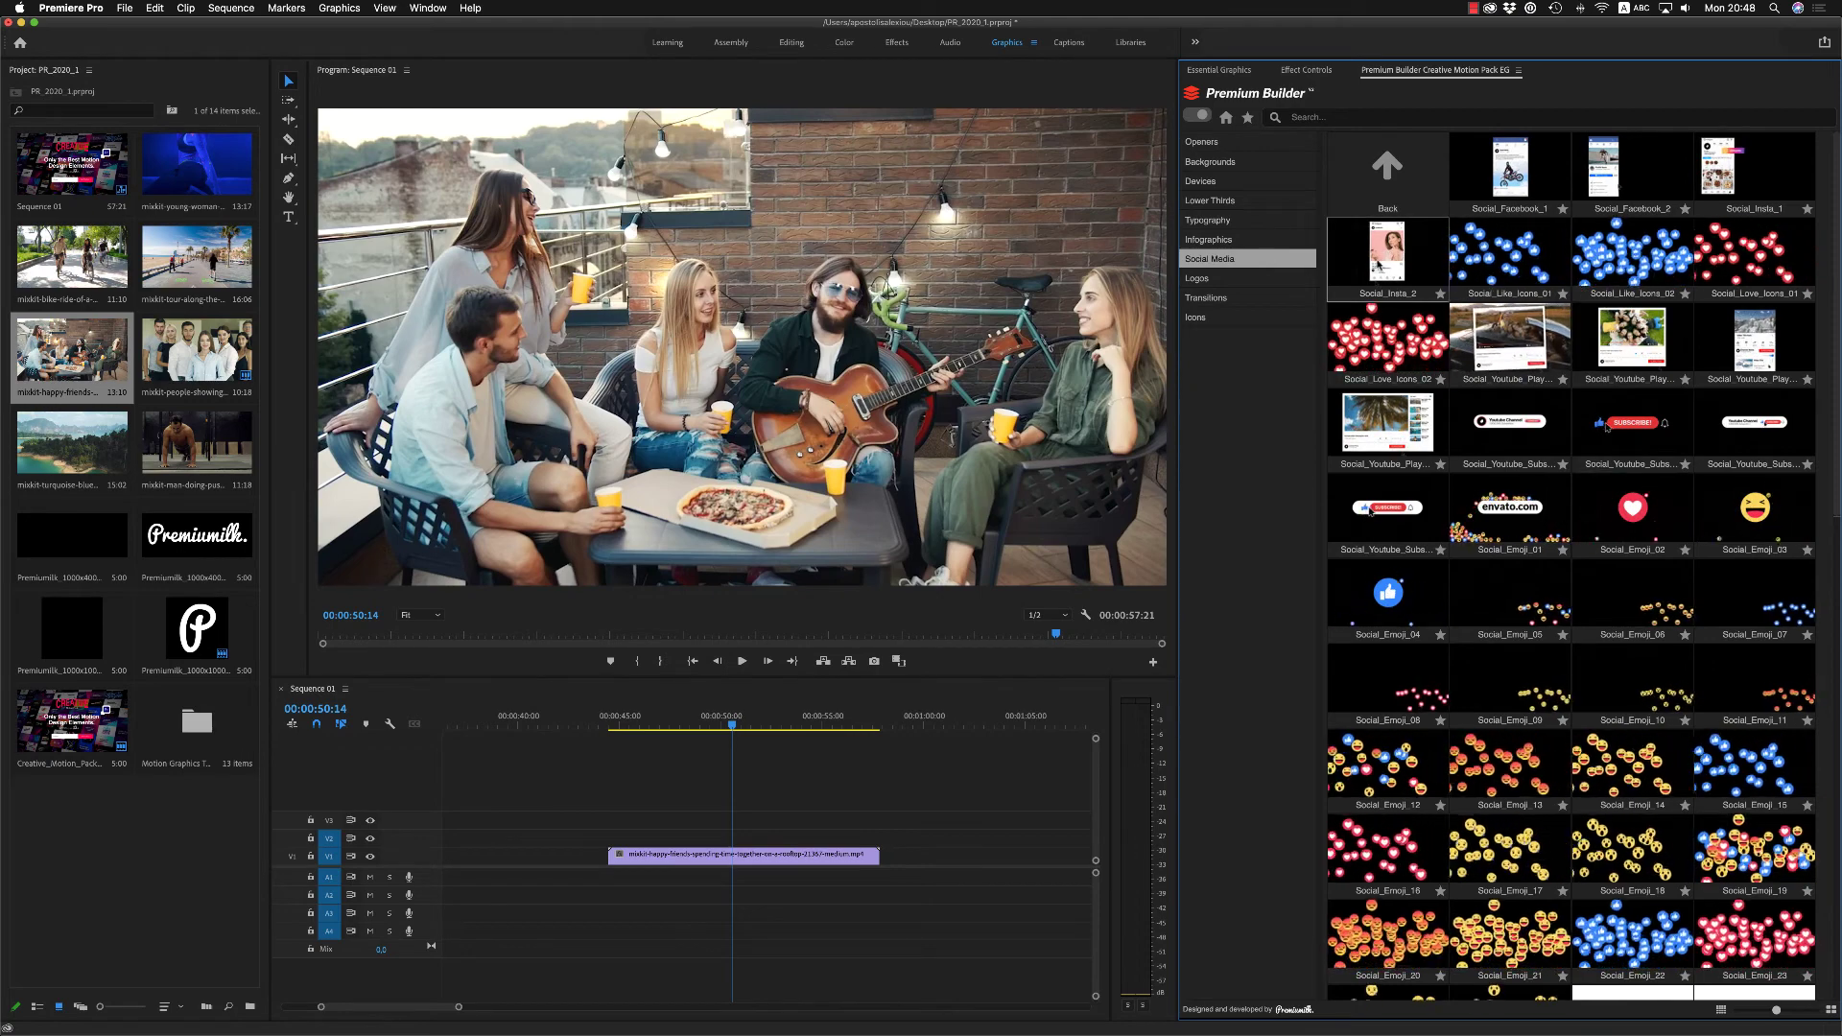
# Step: Lock track V1 and place Social_Youtube_Player_1 on V2 so that it lies entirely over the happy-friends video
pyautogui.click(310, 857)
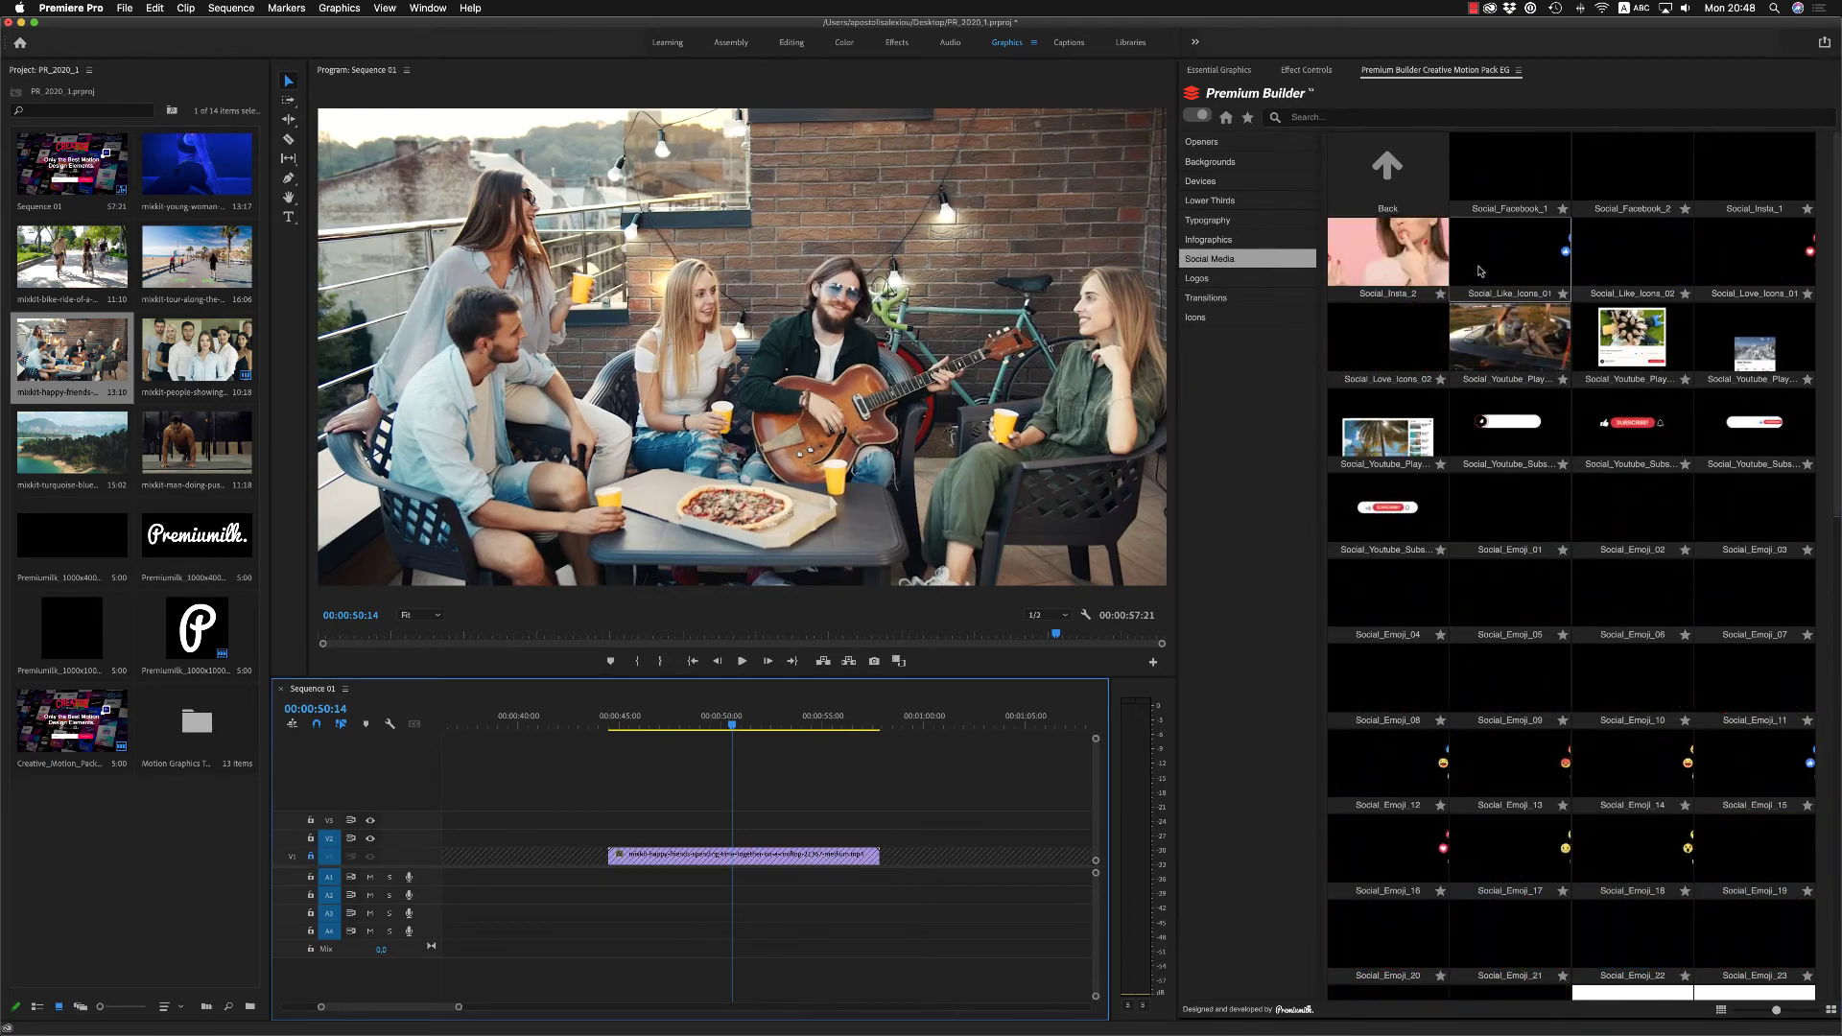
pyautogui.click(1509, 338)
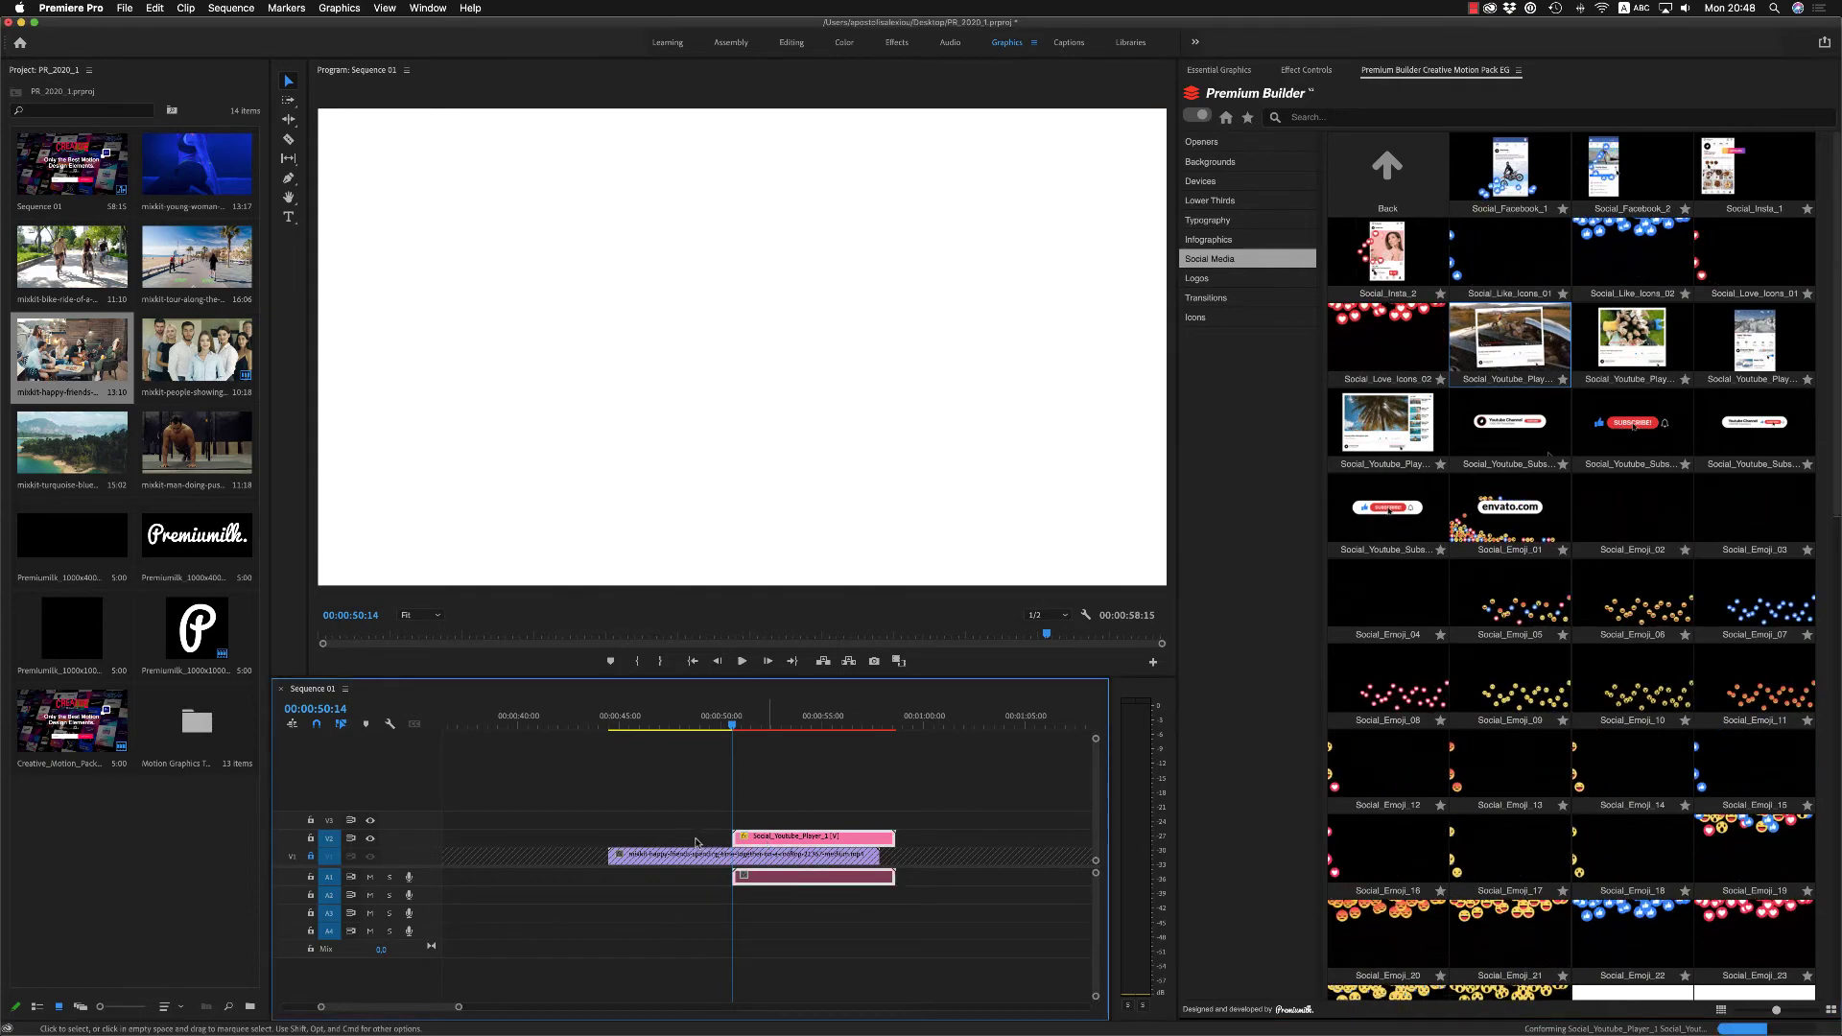
pyautogui.moveTo(770, 839); pyautogui.dragTo(697, 842)
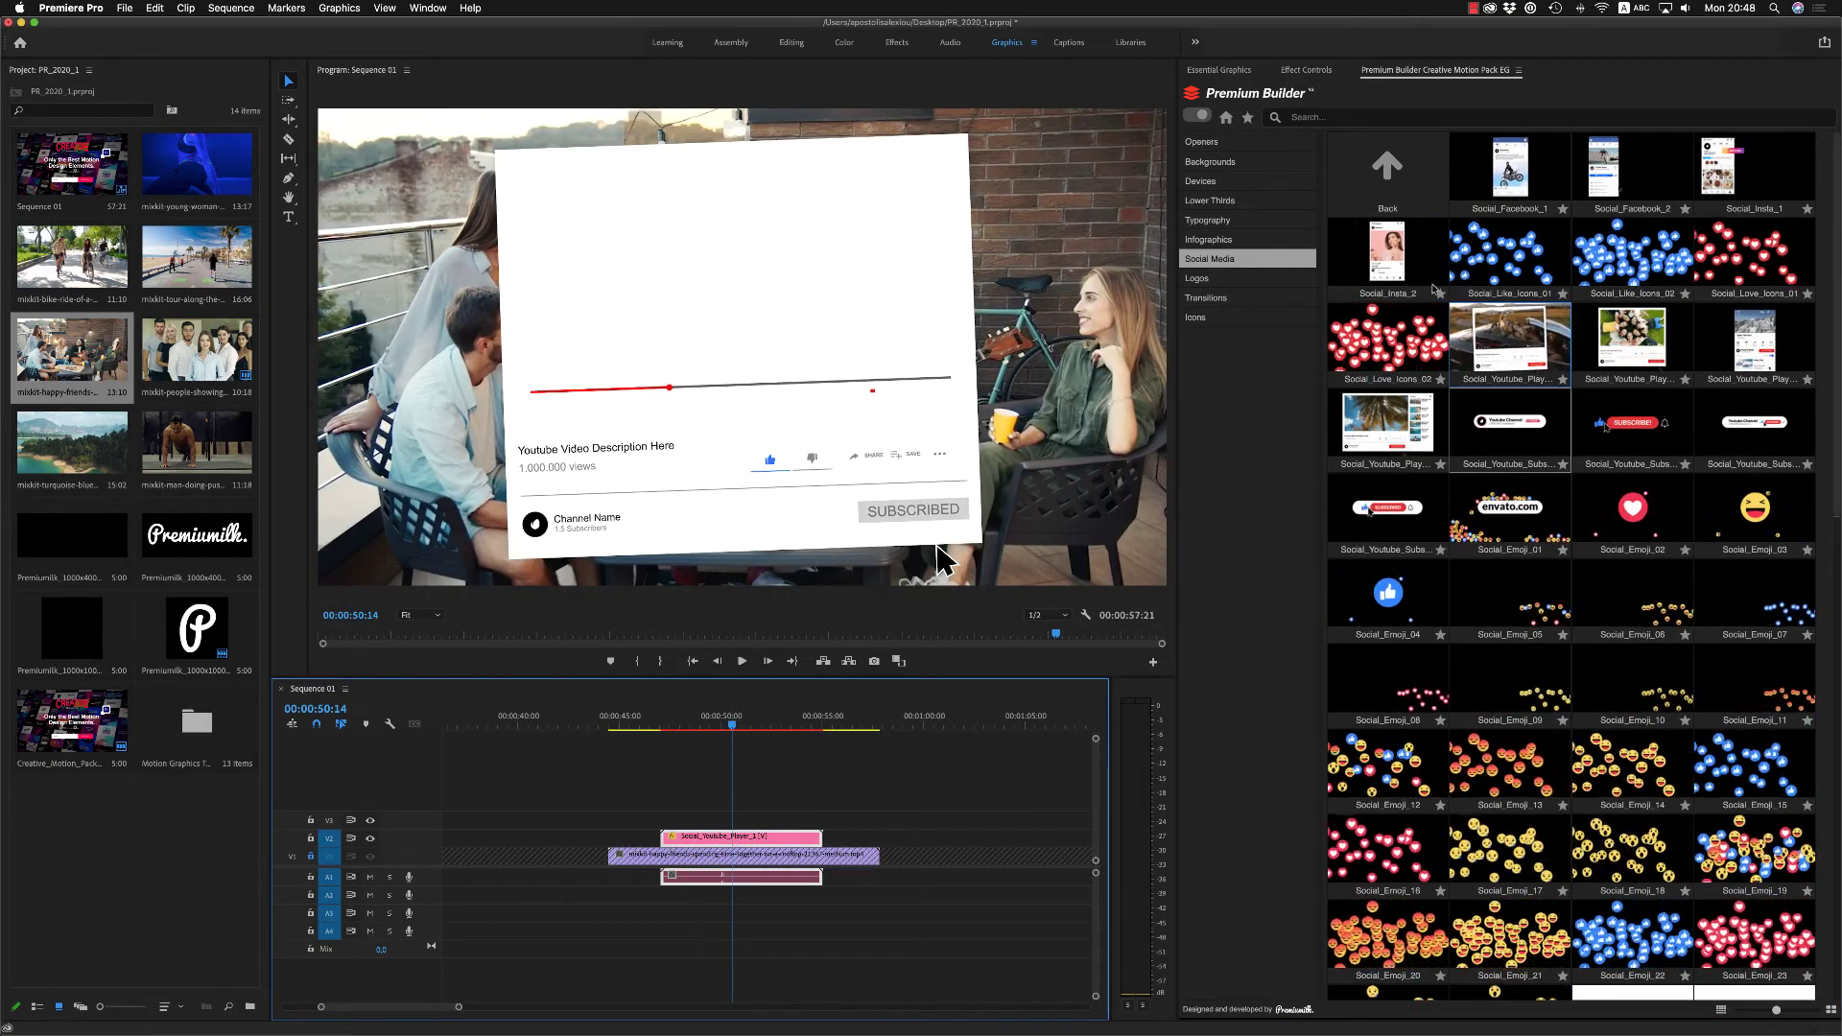
# Step: Fill the Youtube_Player_1_Video_Placeholder with the happy-friends video and play the graphic from its start
pyautogui.click(1226, 71)
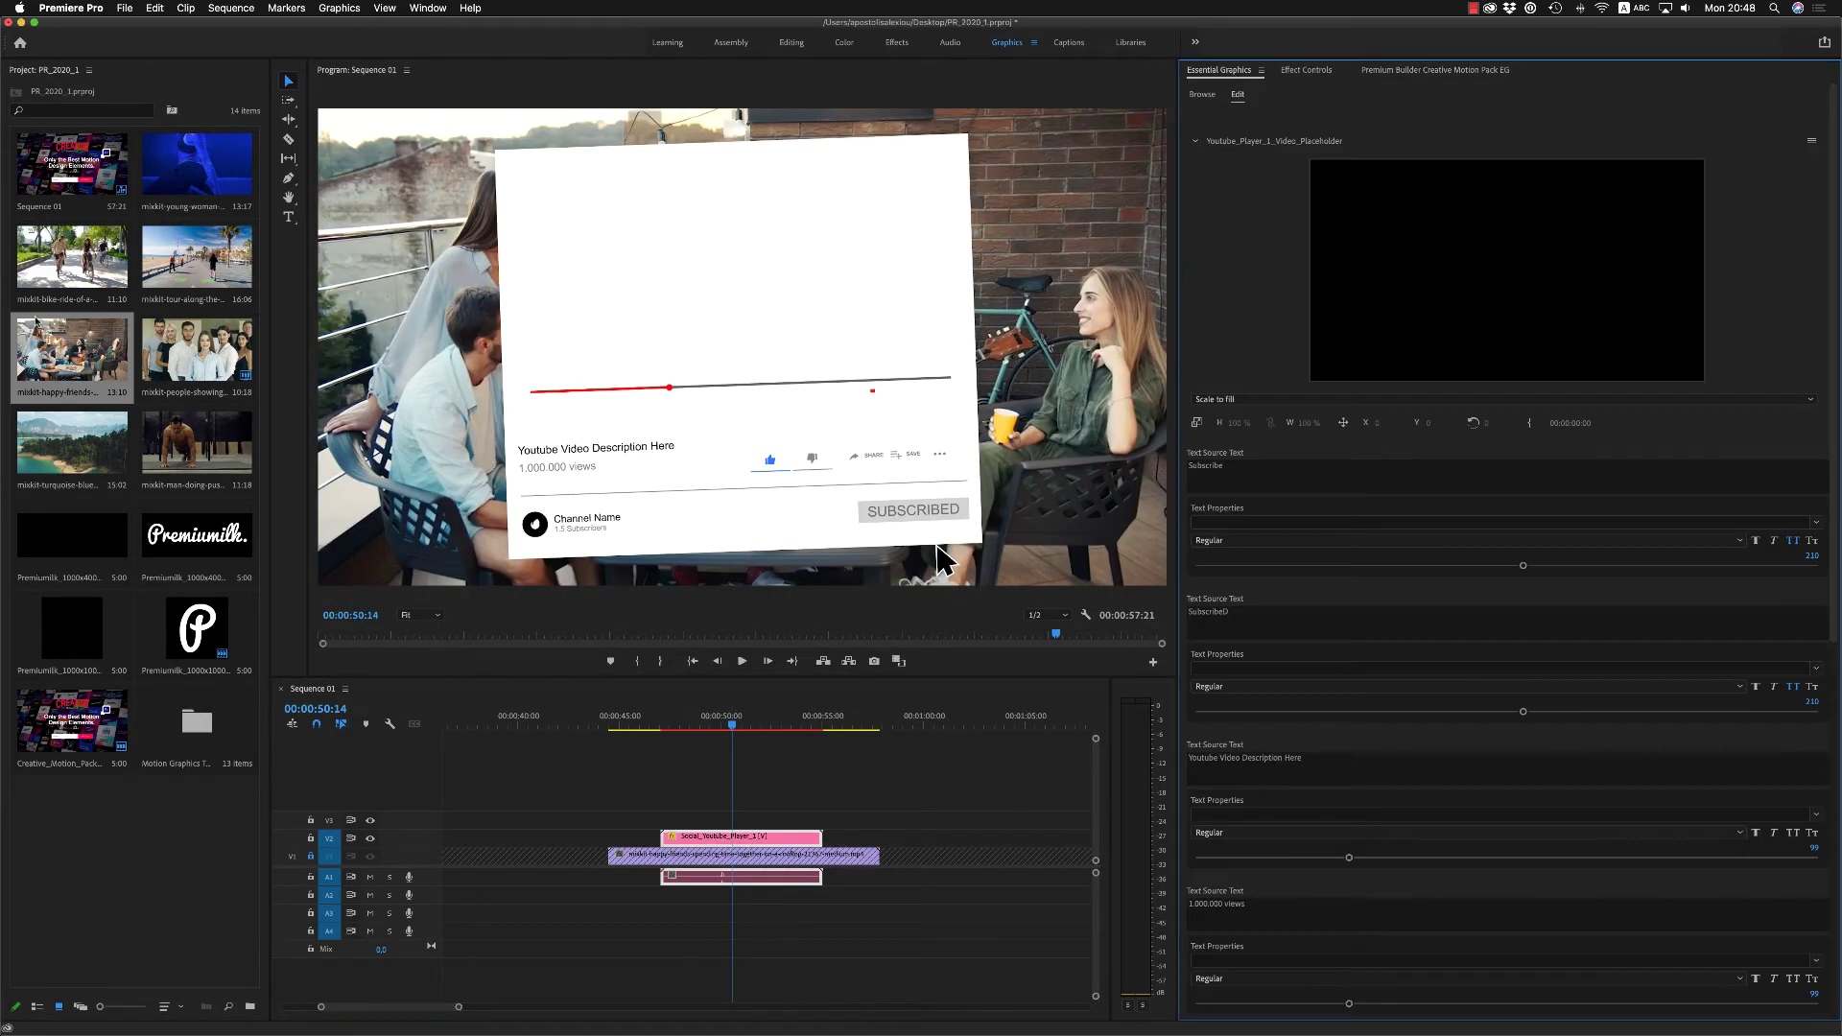
pyautogui.moveTo(1458, 290); pyautogui.dragTo(1458, 290)
pyautogui.click(664, 727)
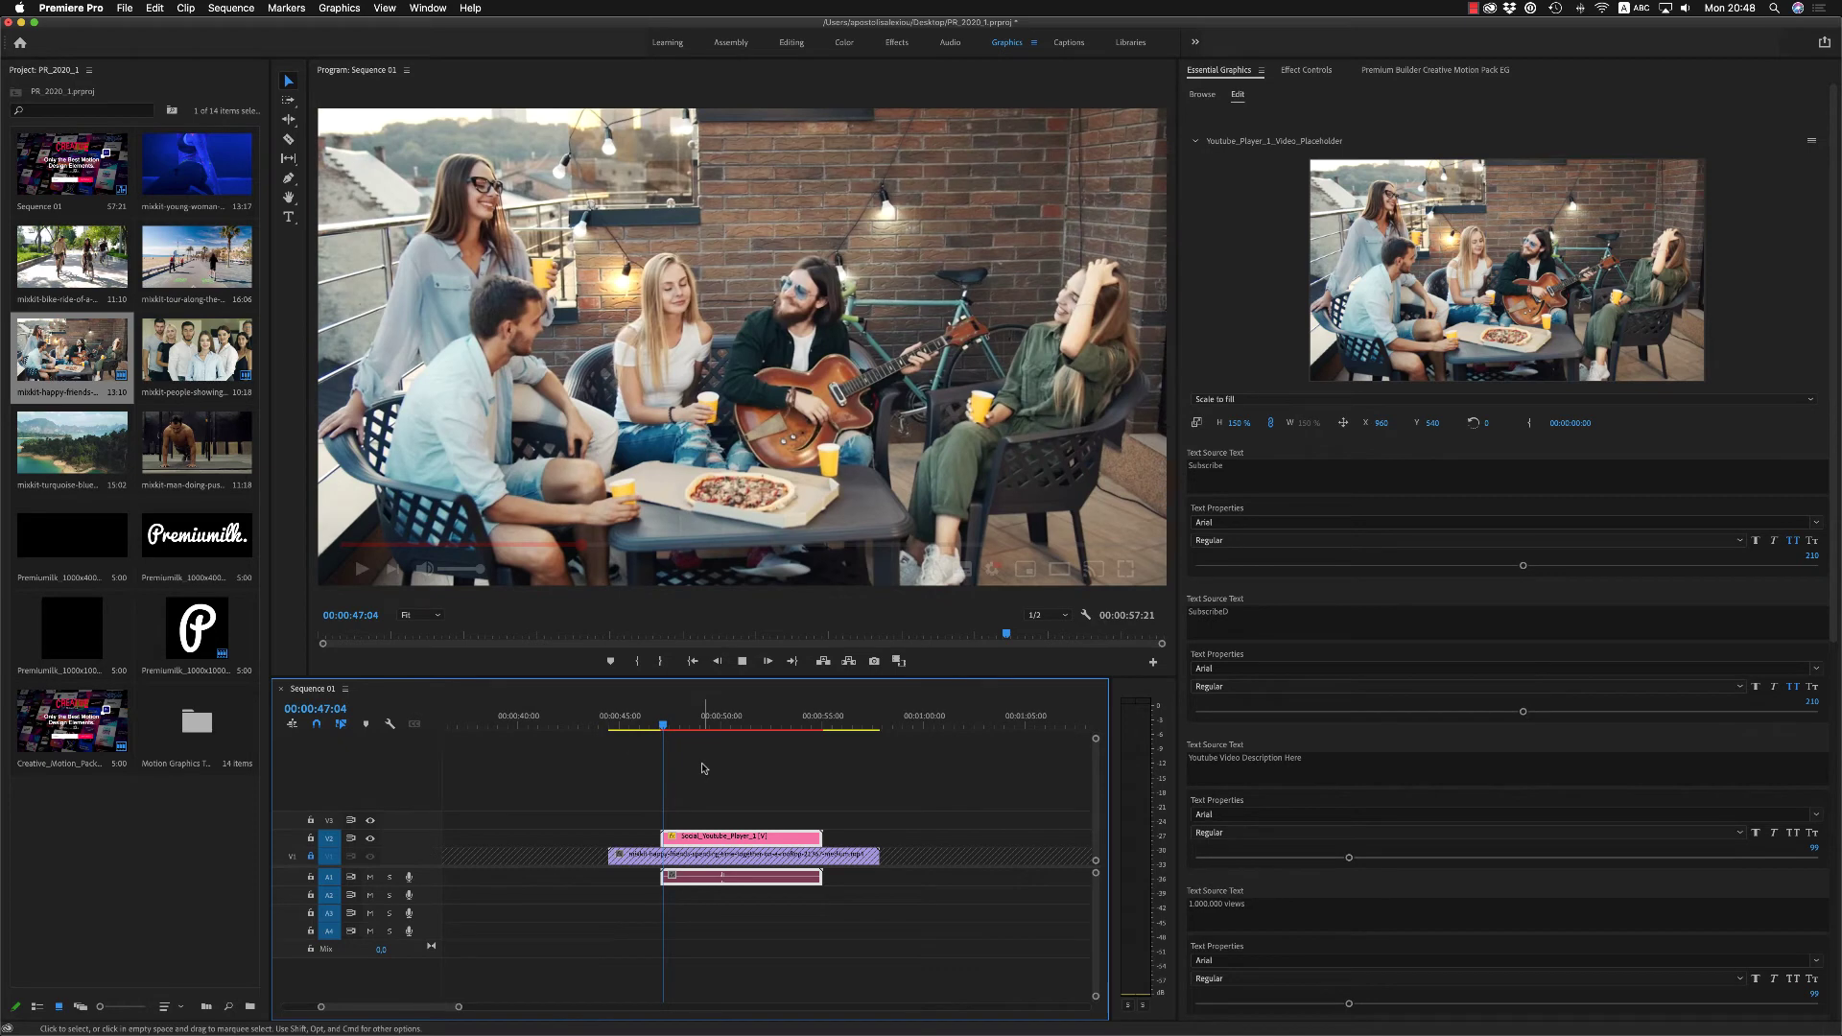
pyautogui.press('space')
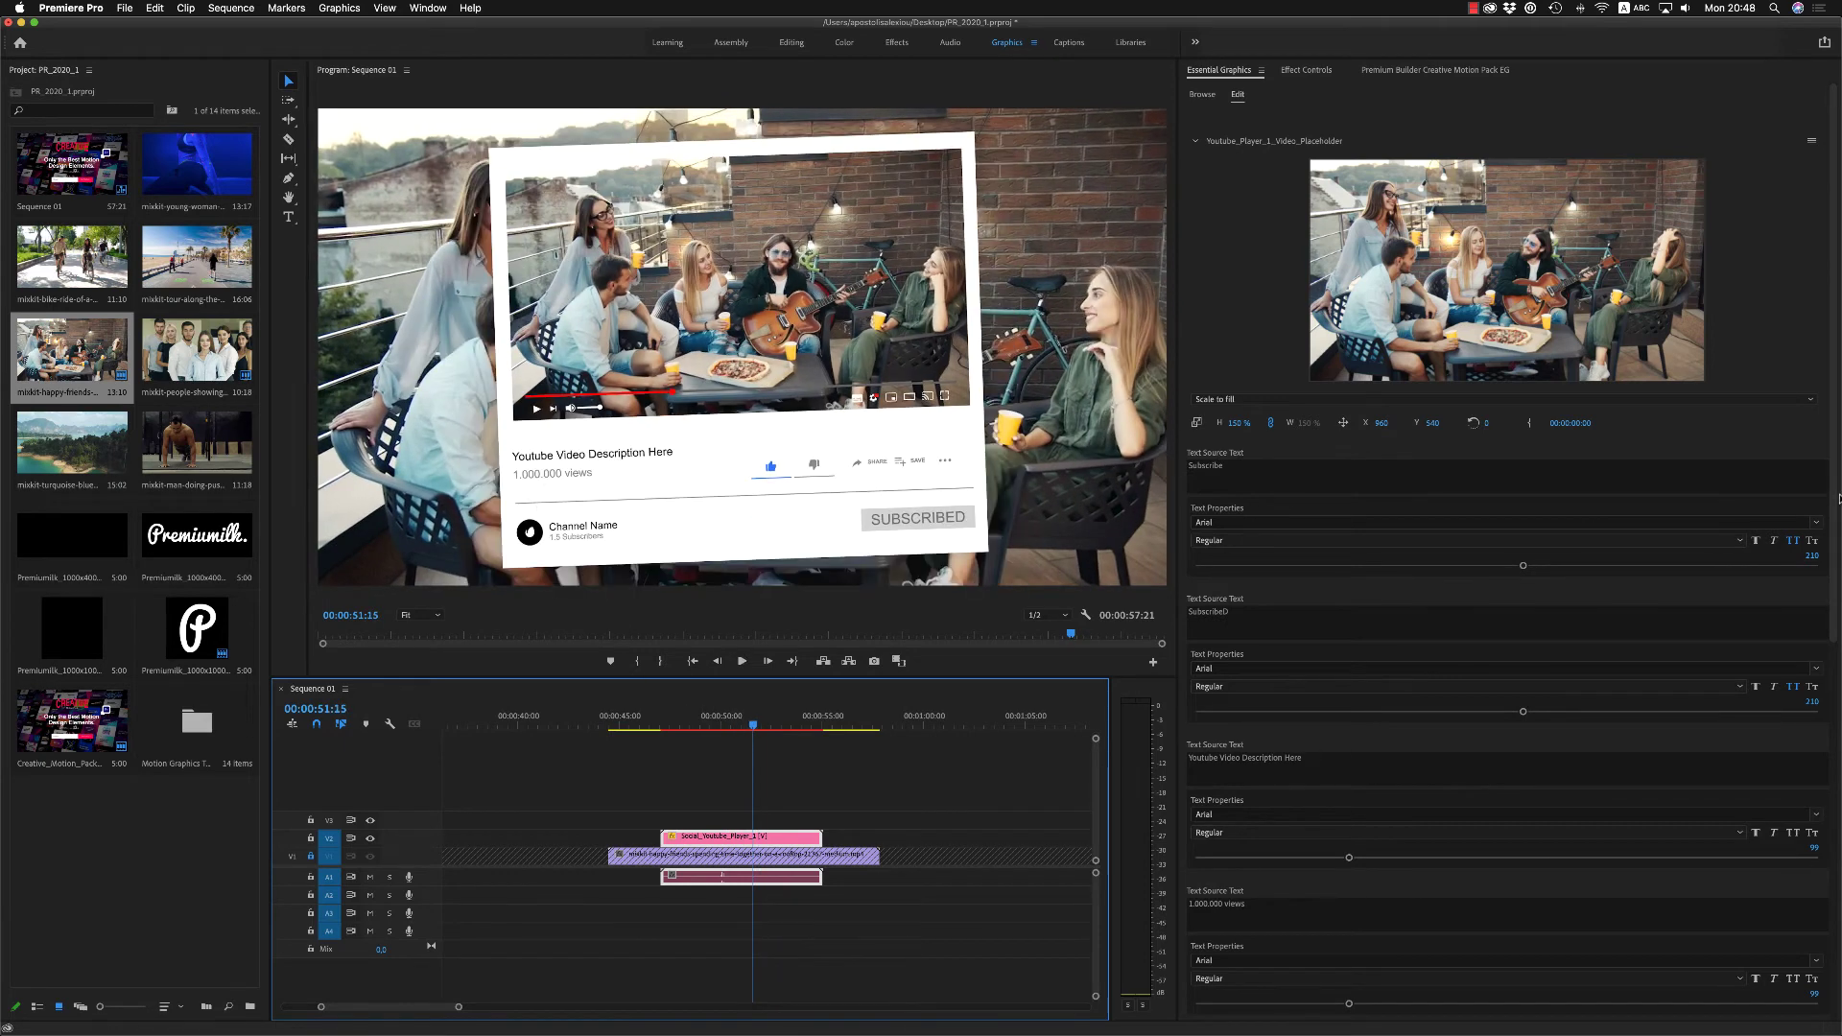
pyautogui.moveTo(1834, 556)
pyautogui.mouseDown()
pyautogui.moveTo(1837, 933)
pyautogui.moveTo(1833, 553)
pyautogui.mouseUp()
# Step: Delete the Social_Youtube_Player_1 clip from the timeline and return to the Premium Builder Creative Motion Pack EG templates
pyautogui.click(746, 841)
pyautogui.press('Delete')
pyautogui.click(1374, 71)
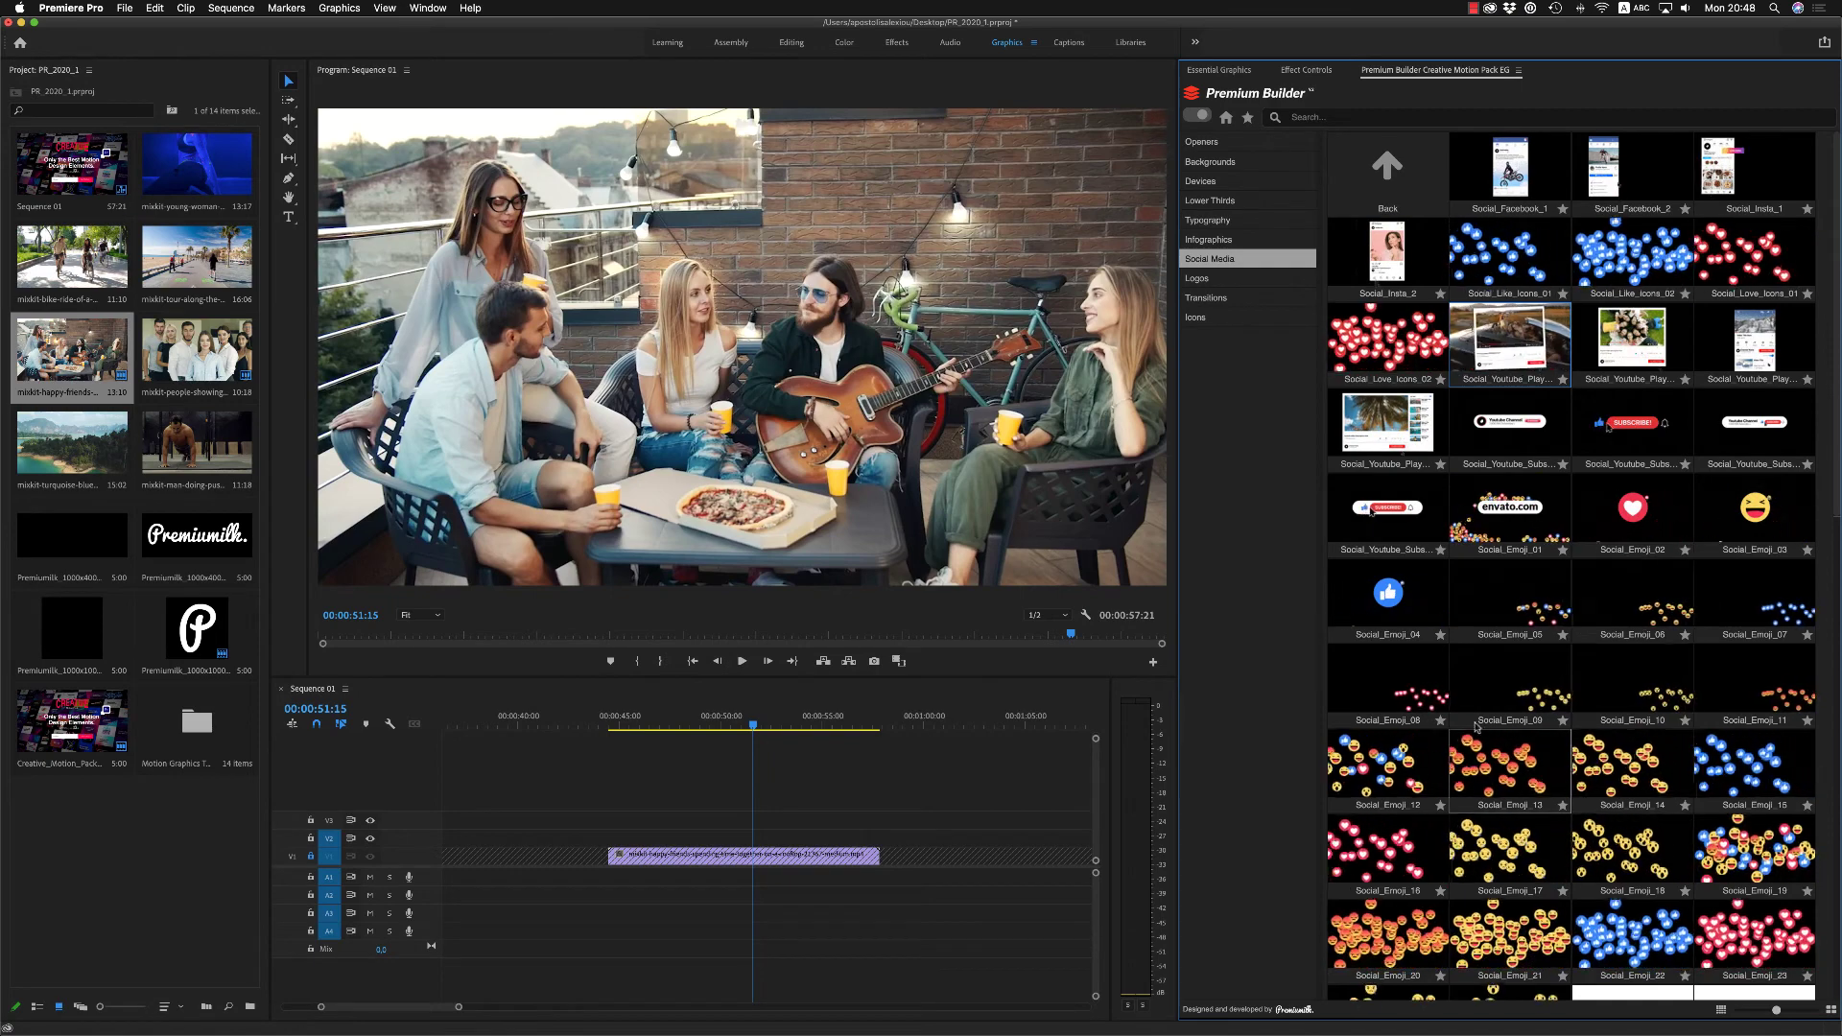
# Step: Place Social_Emoji_08 on V2 above the happy-friends video, scaled to frame size, and preview the hearts animation
pyautogui.moveTo(1387, 686)
pyautogui.mouseDown()
pyautogui.moveTo(653, 835)
pyautogui.moveTo(772, 827)
pyautogui.moveTo(712, 837)
pyautogui.mouseUp()
pyautogui.click(680, 723)
pyautogui.rightClick(719, 845)
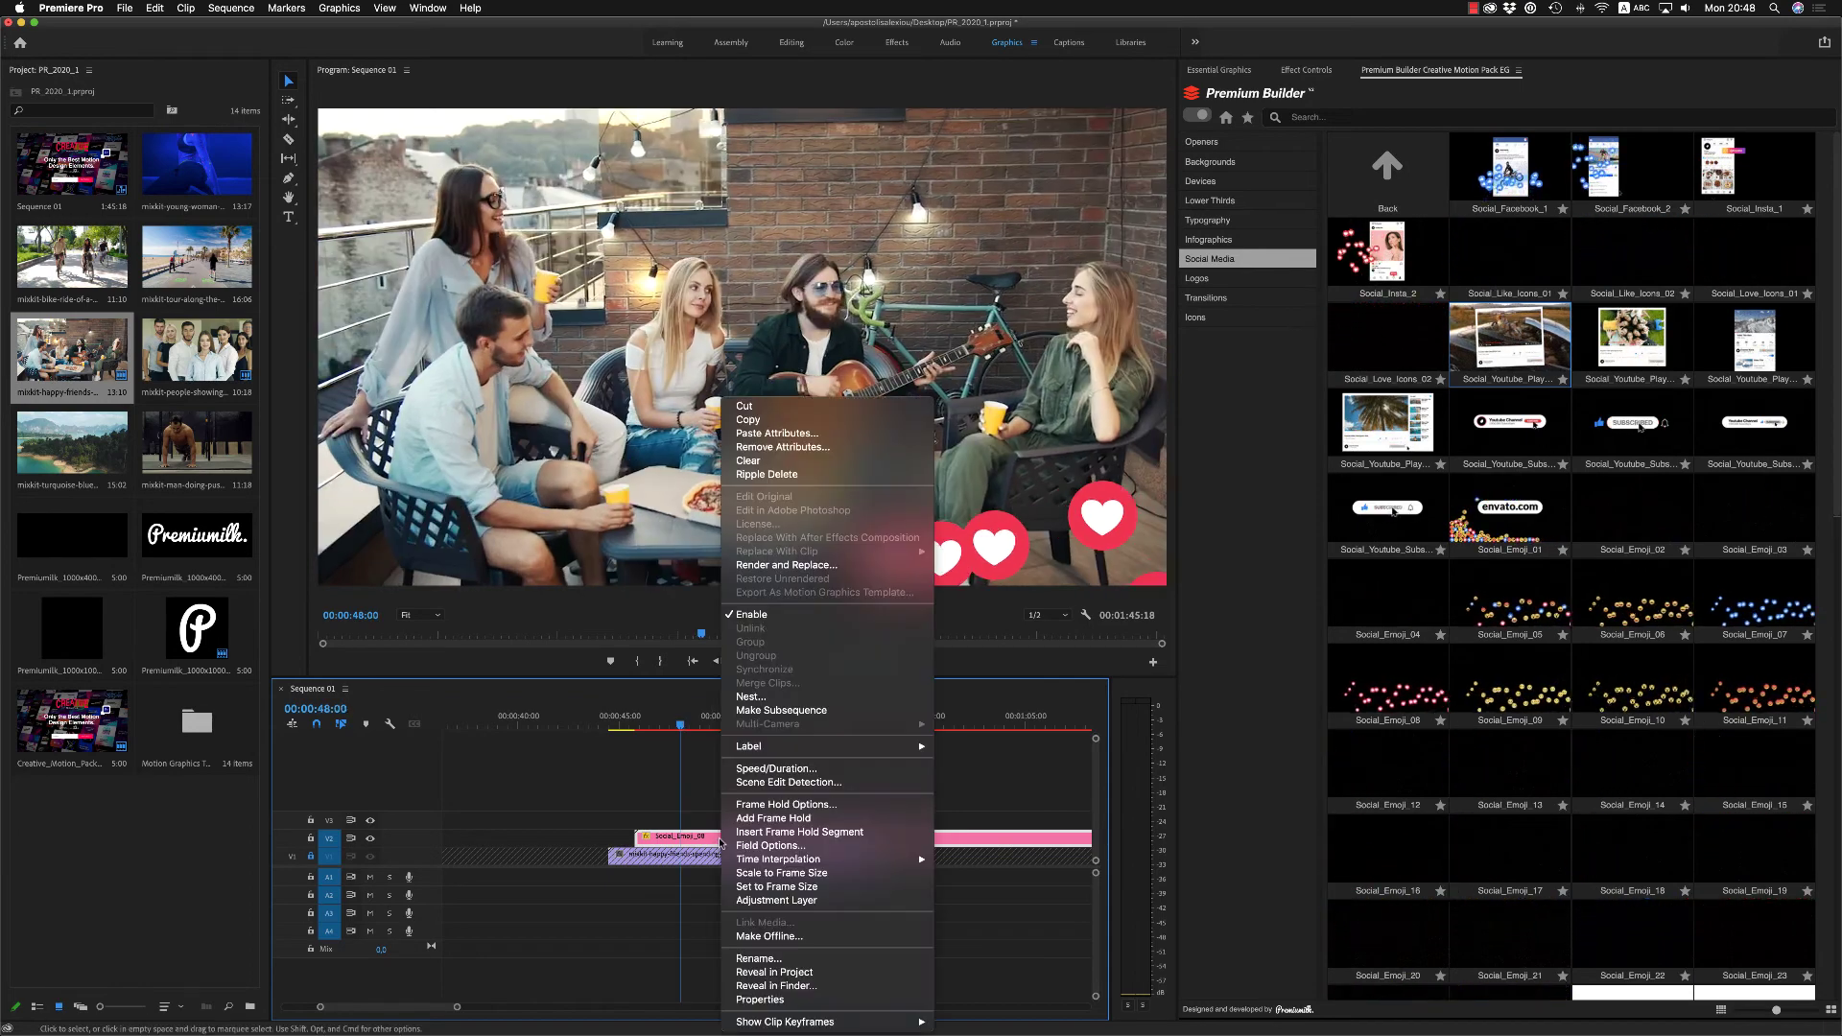
pyautogui.click(761, 869)
pyautogui.press('space')
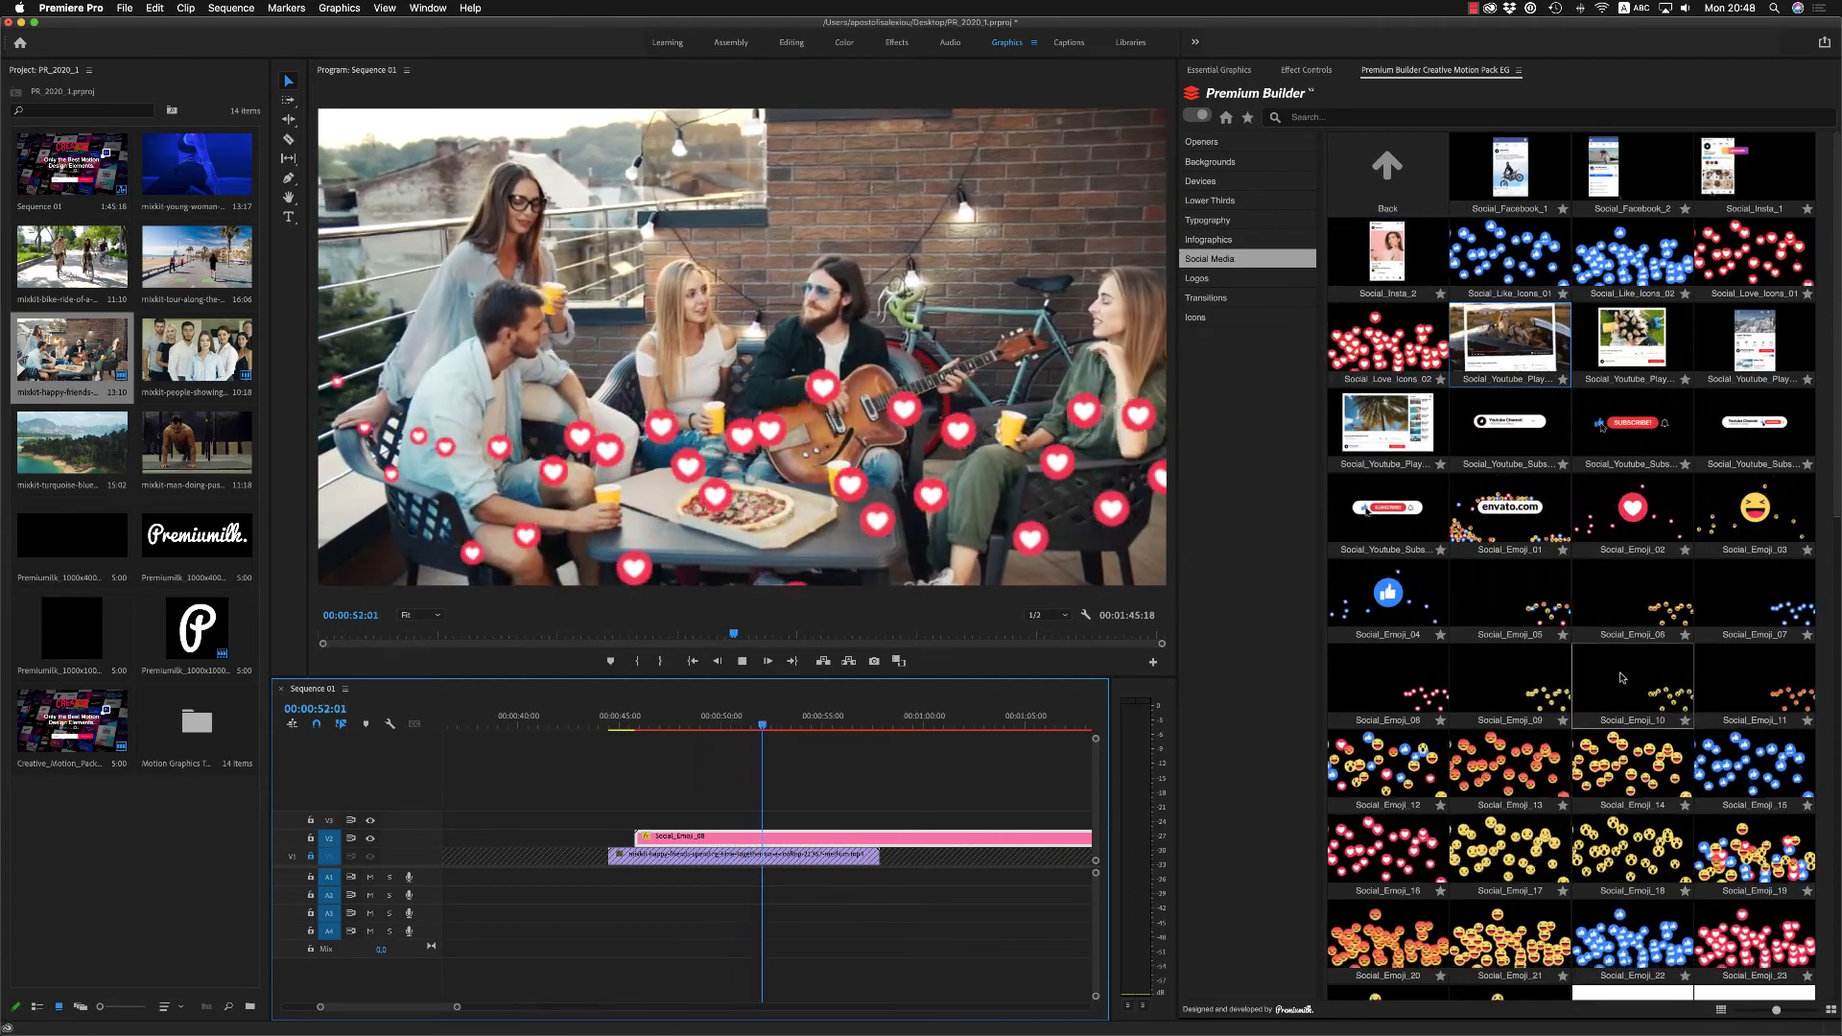
pyautogui.press('space')
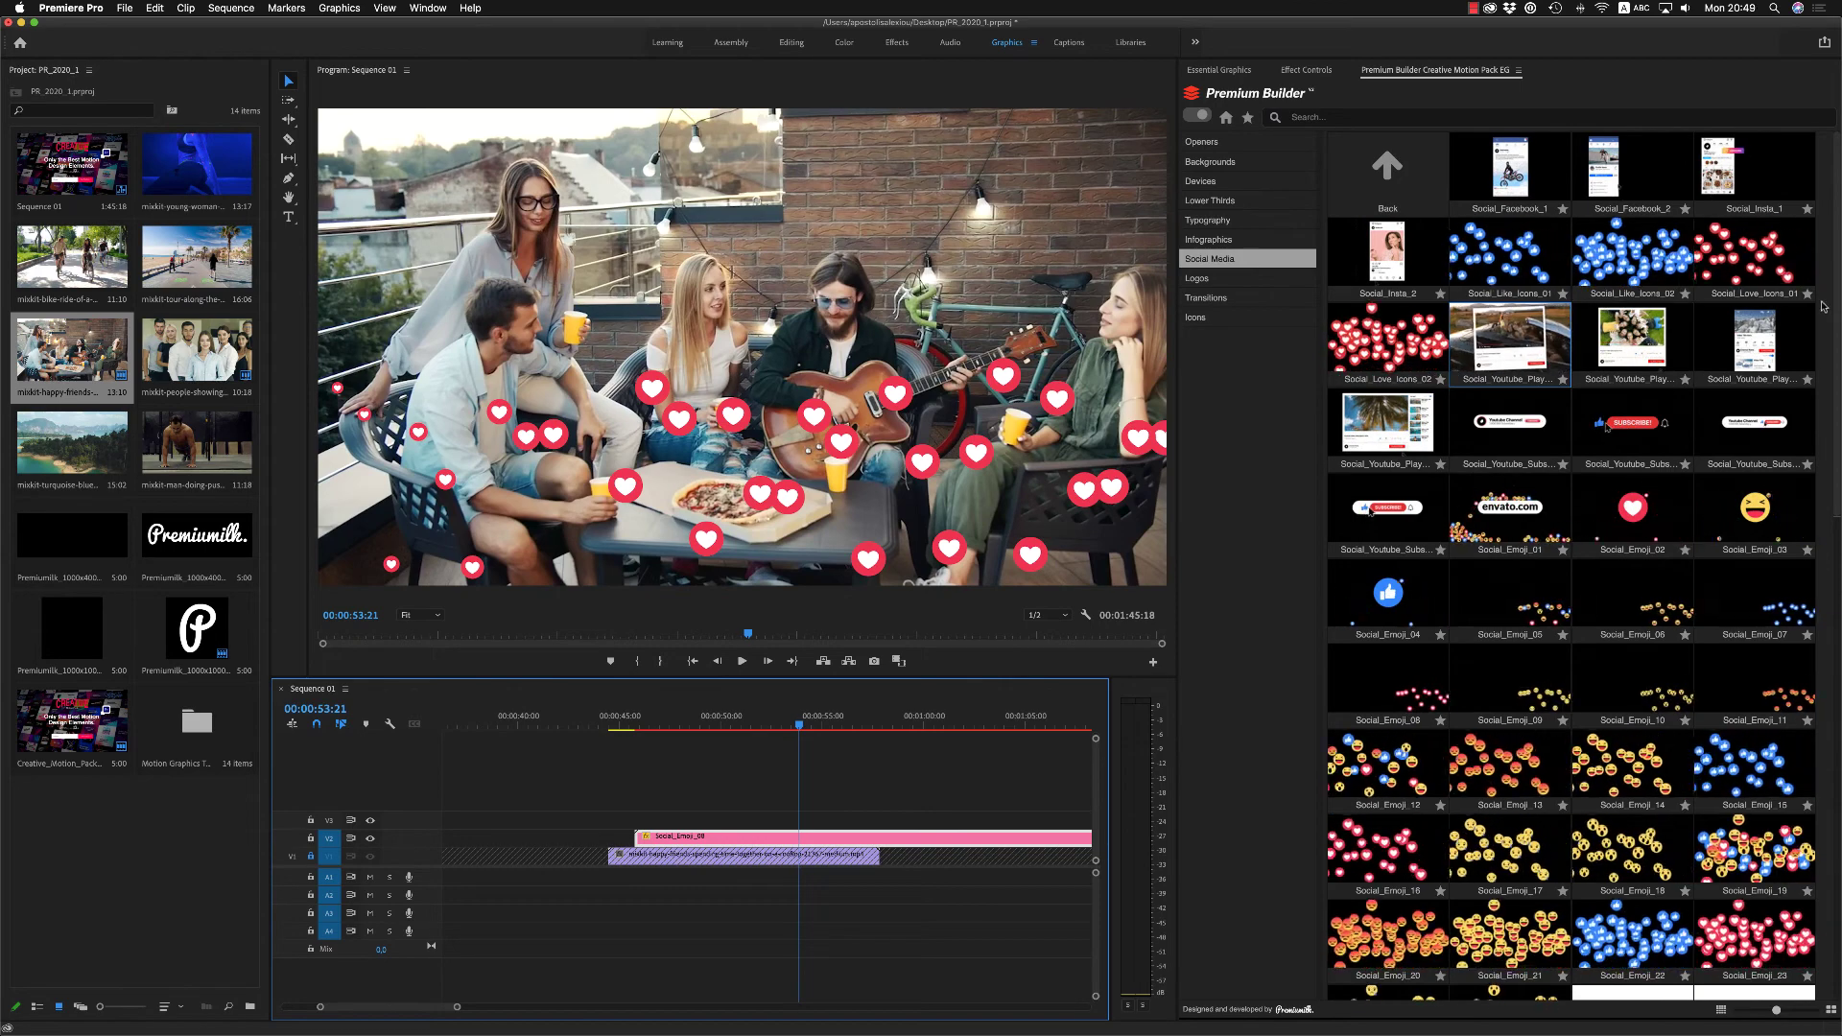
# Step: Delete the Social_Emoji_08 clip and browse the Kinetic and Corporate logo templates
pyautogui.scroll(-6, 1514, 370)
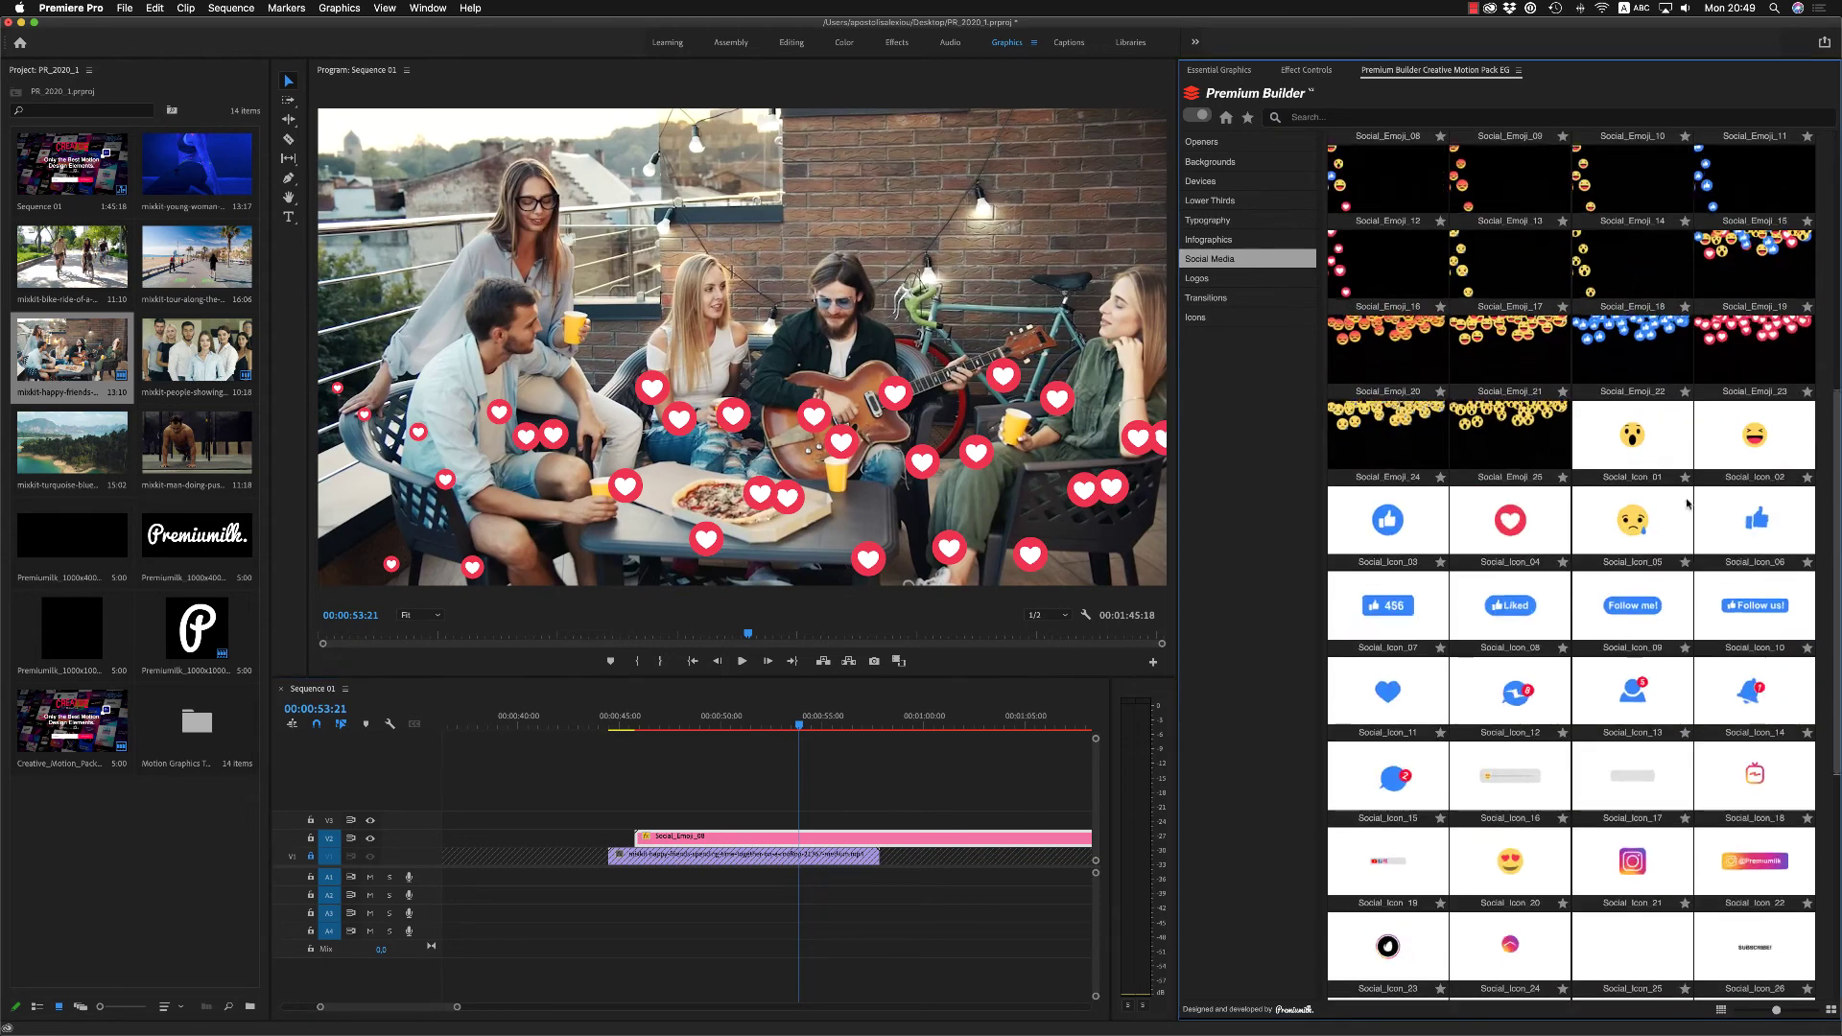
pyautogui.click(1199, 278)
pyautogui.press('Delete')
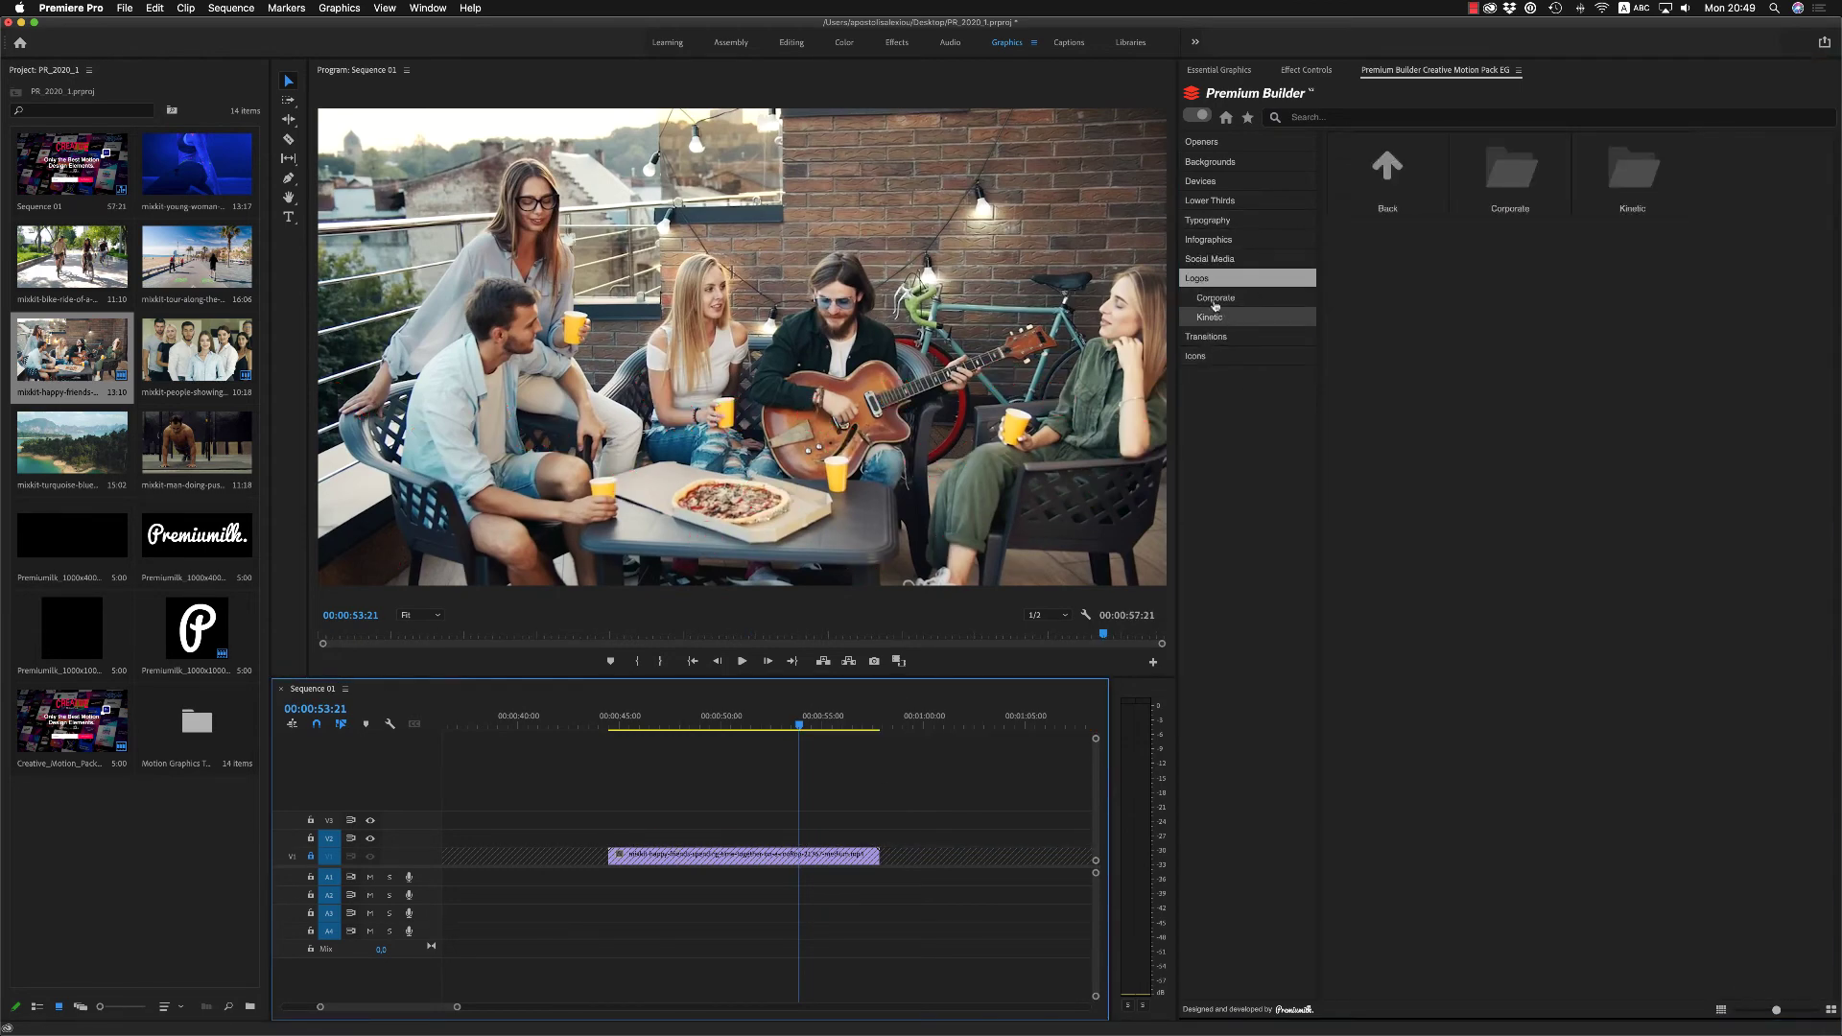
pyautogui.click(1215, 299)
pyautogui.click(1210, 318)
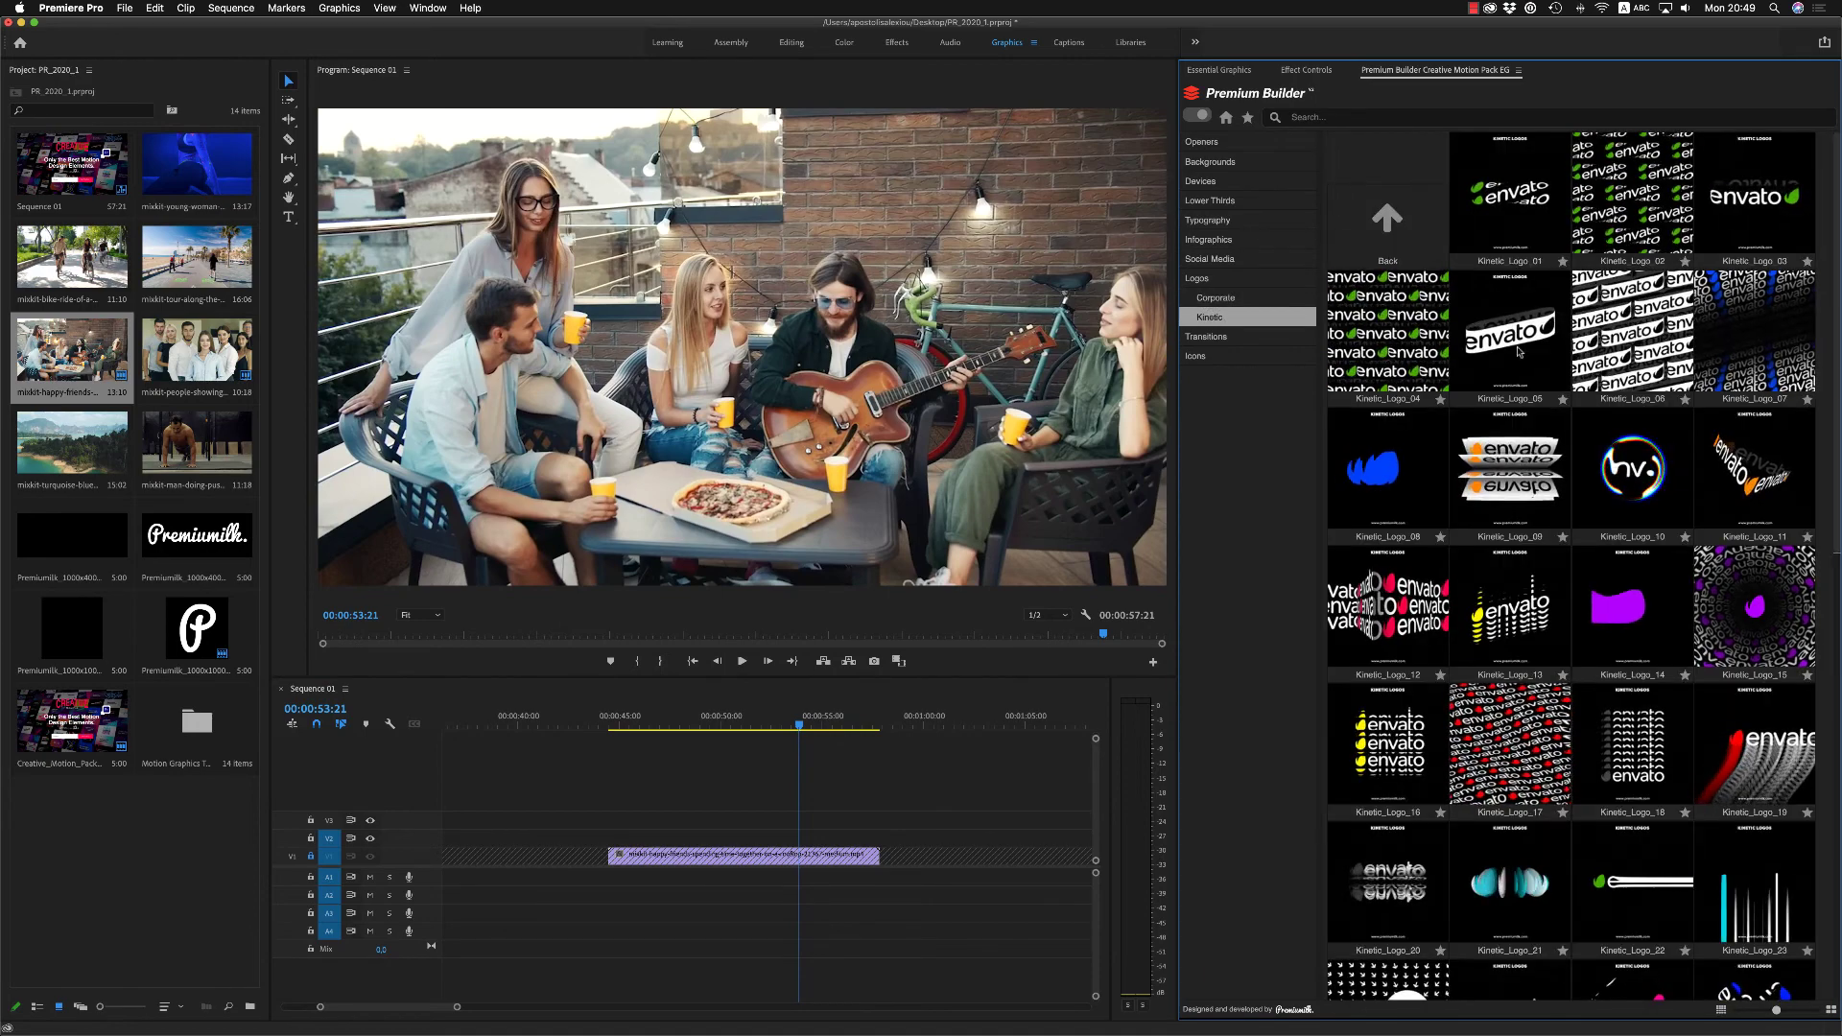
pyautogui.click(1217, 299)
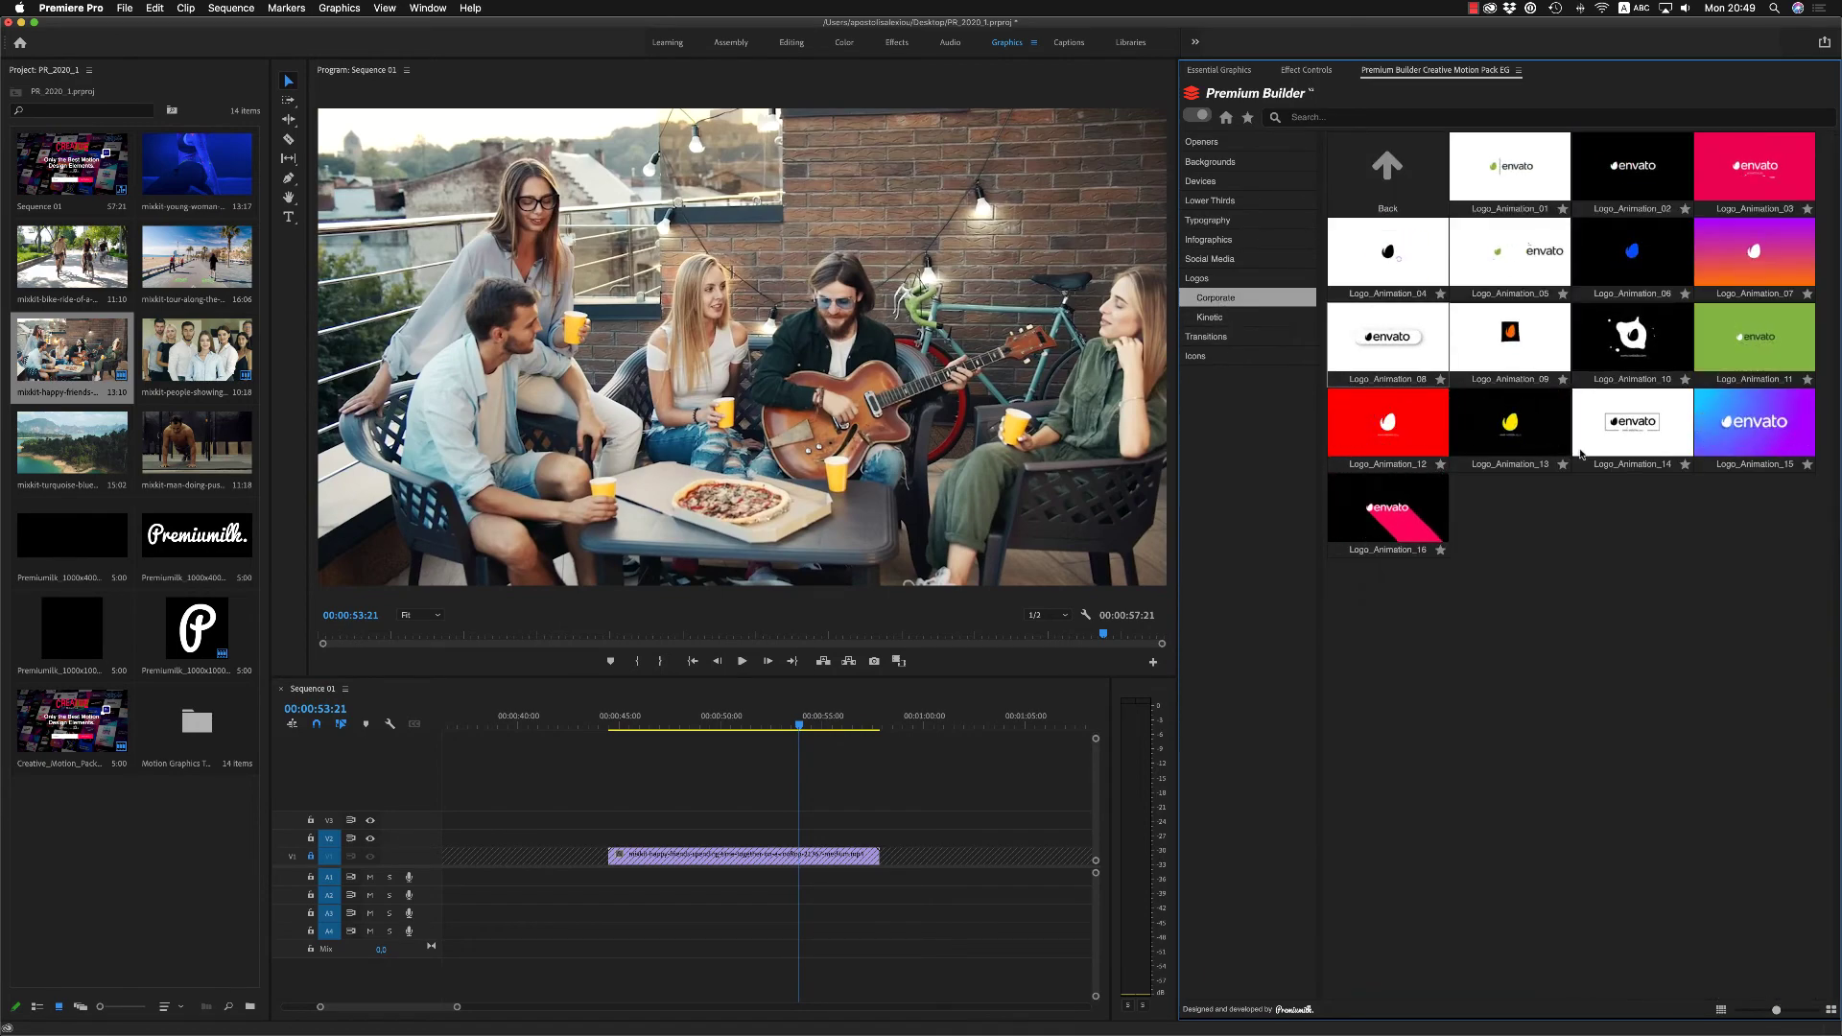
# Step: Place Logo_Animation_10 on V2 above the happy-friends video and scale it to frame size
pyautogui.doubleClick(1633, 337)
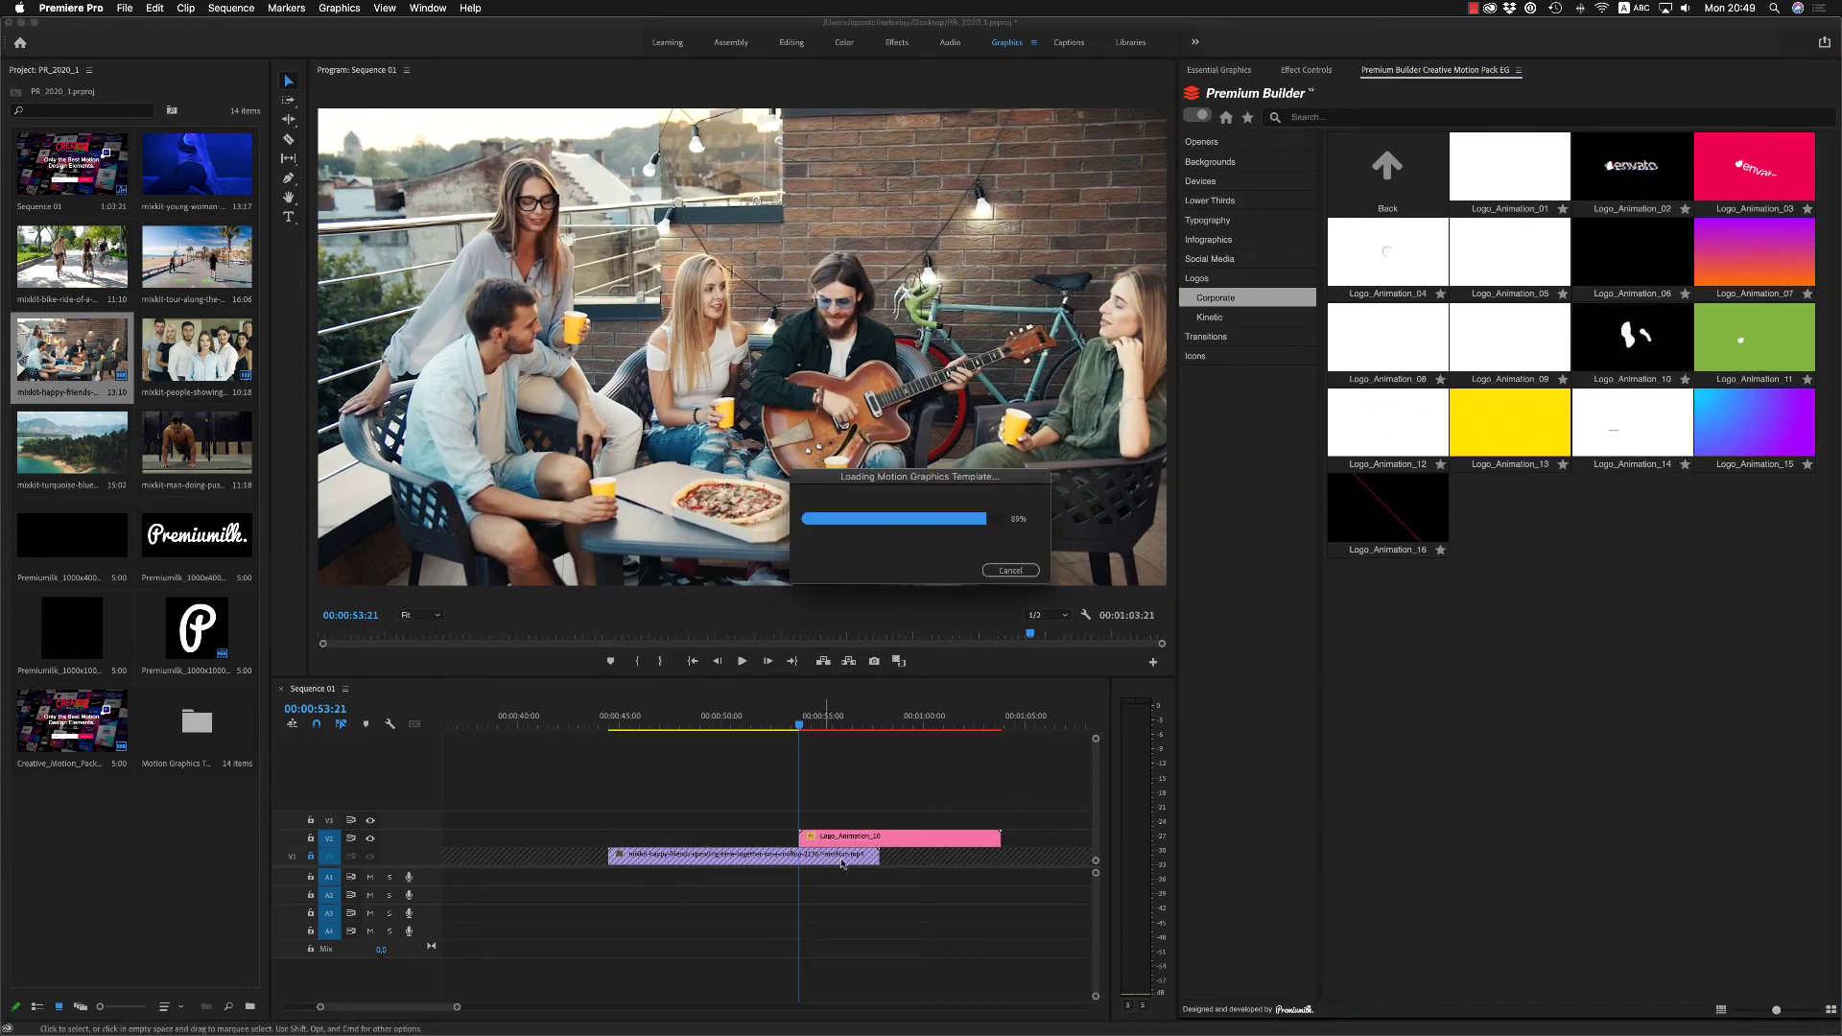
pyautogui.click(851, 841)
pyautogui.moveTo(815, 836); pyautogui.dragTo(683, 836)
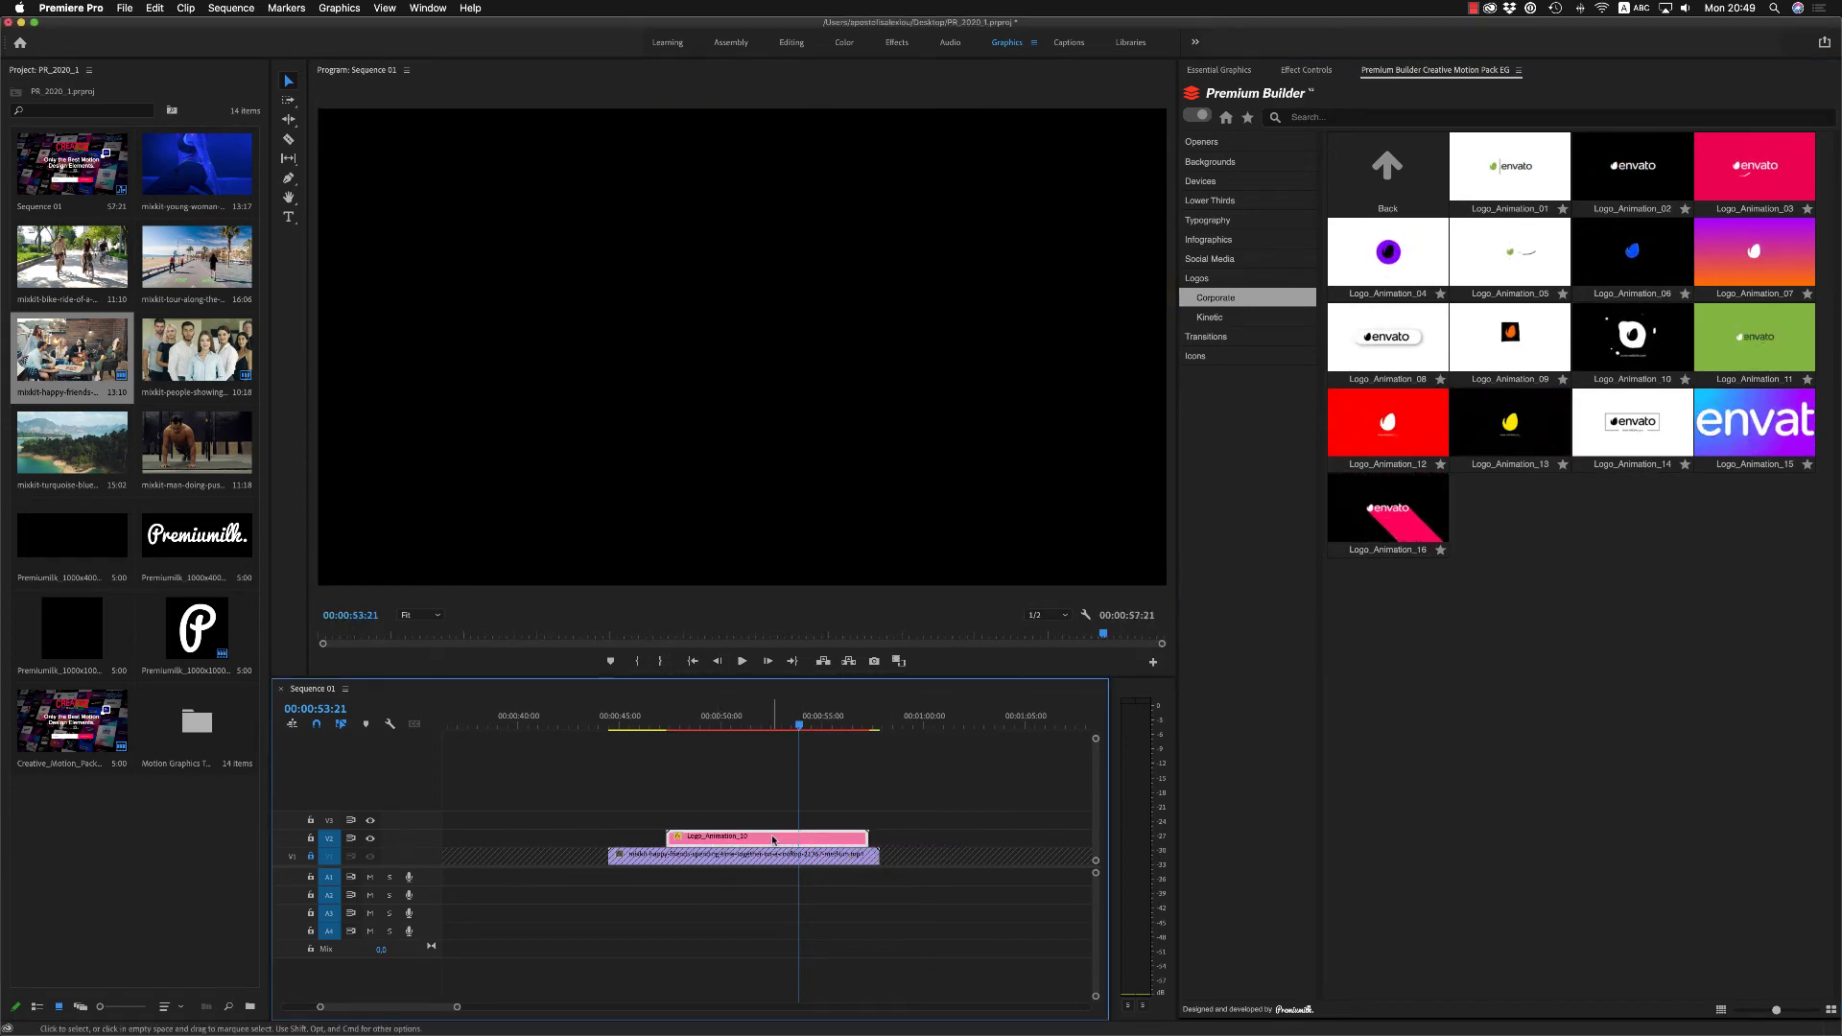
pyautogui.rightClick(773, 836)
pyautogui.click(814, 873)
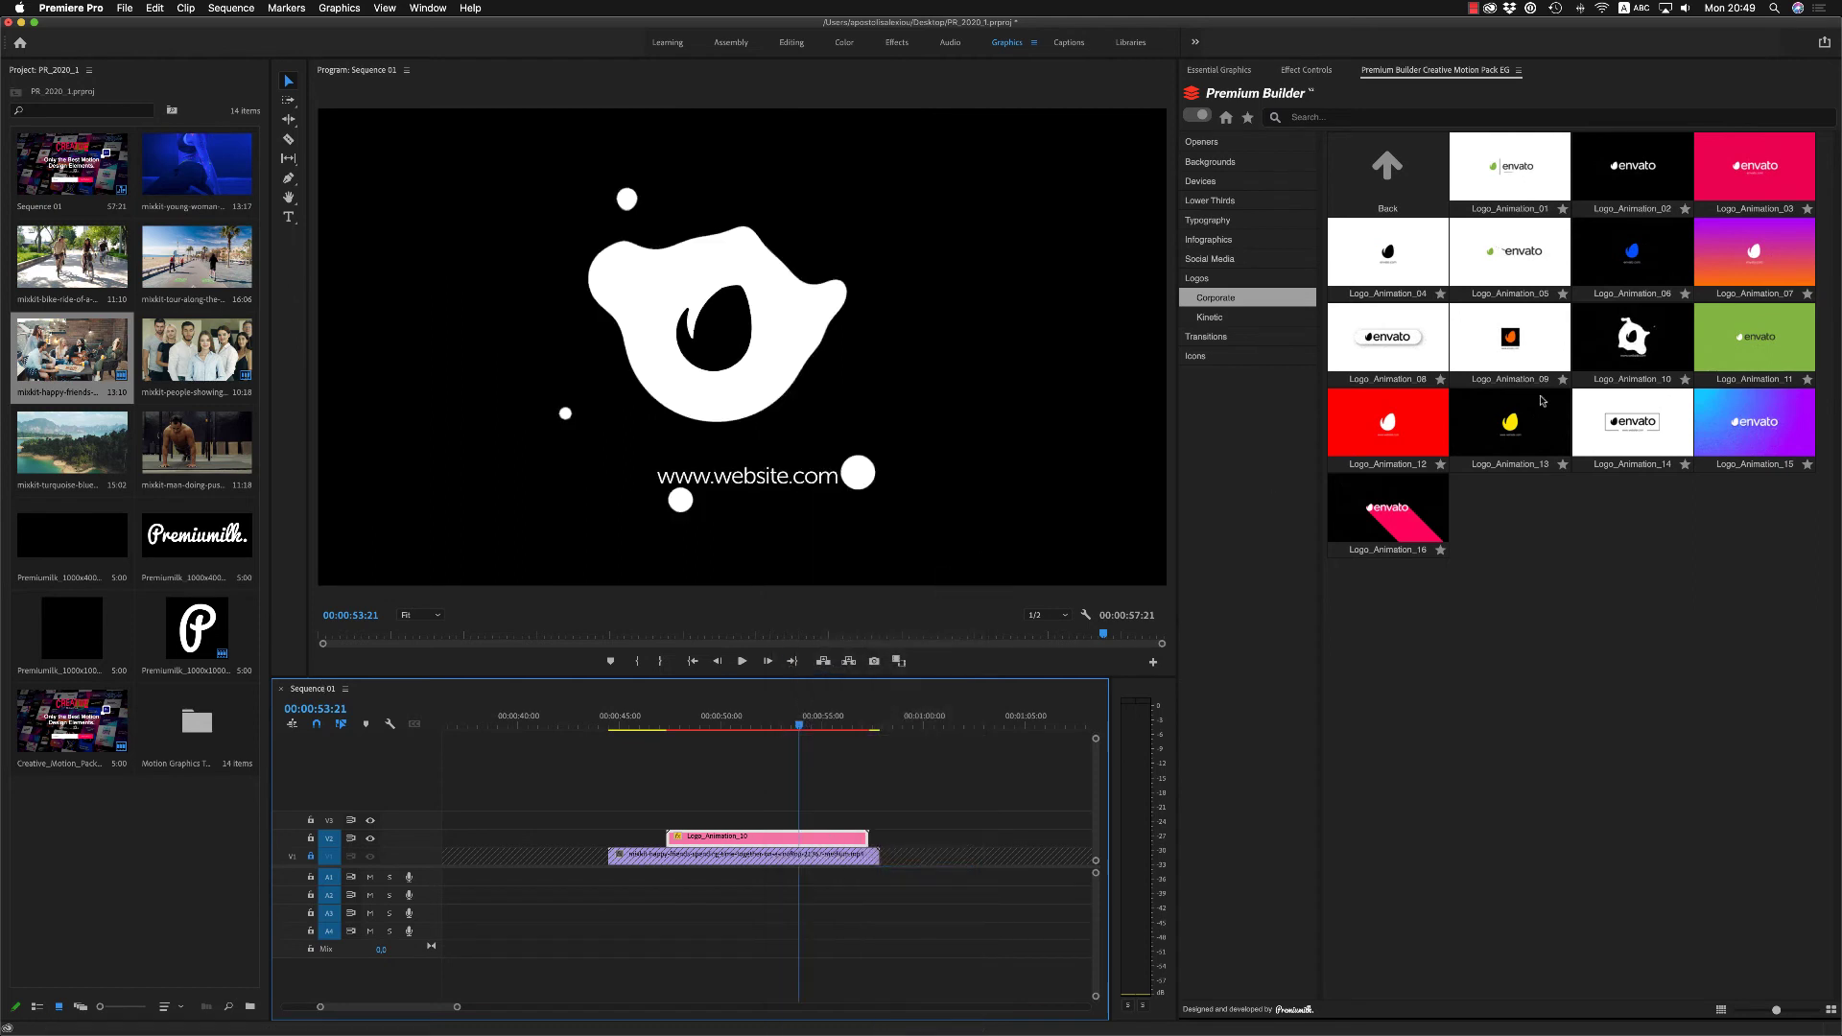
# Step: Fill Logo_Placeholder_10 with the black square P logo, after trying the white one, and set its scale to 100%
pyautogui.click(1304, 75)
pyautogui.click(1218, 70)
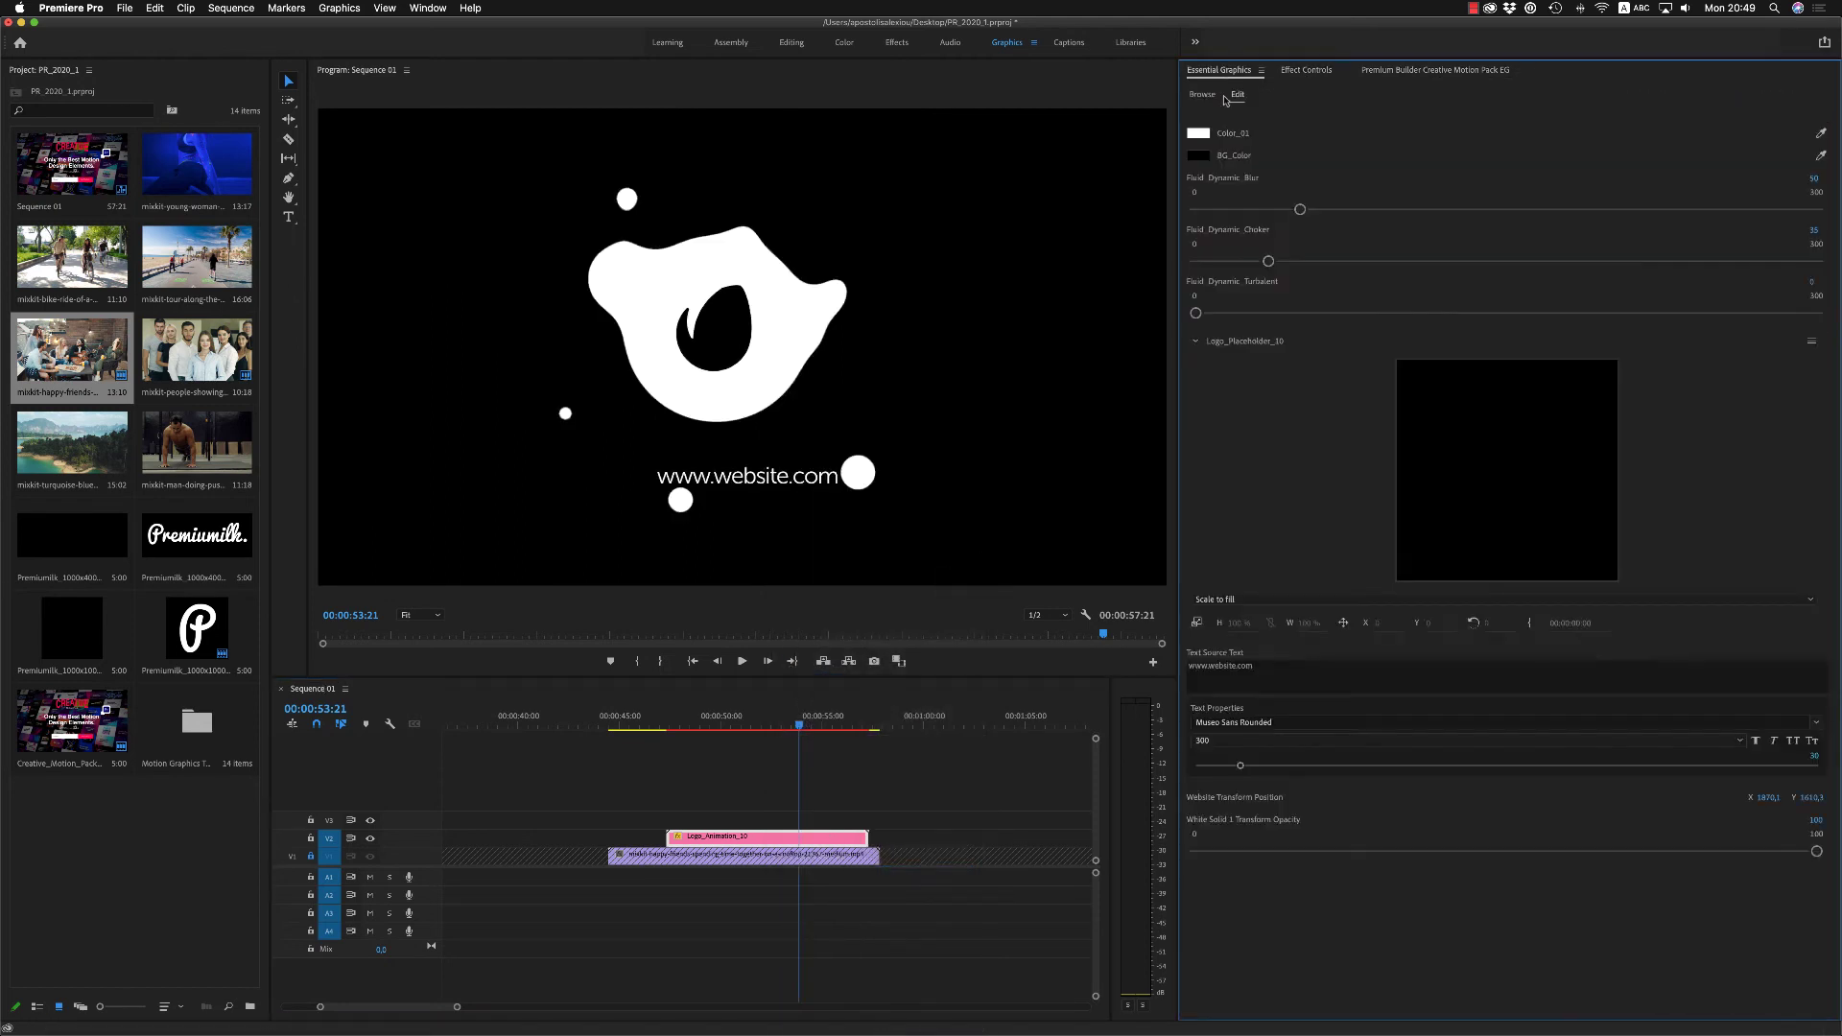
pyautogui.moveTo(199, 634); pyautogui.dragTo(1518, 472)
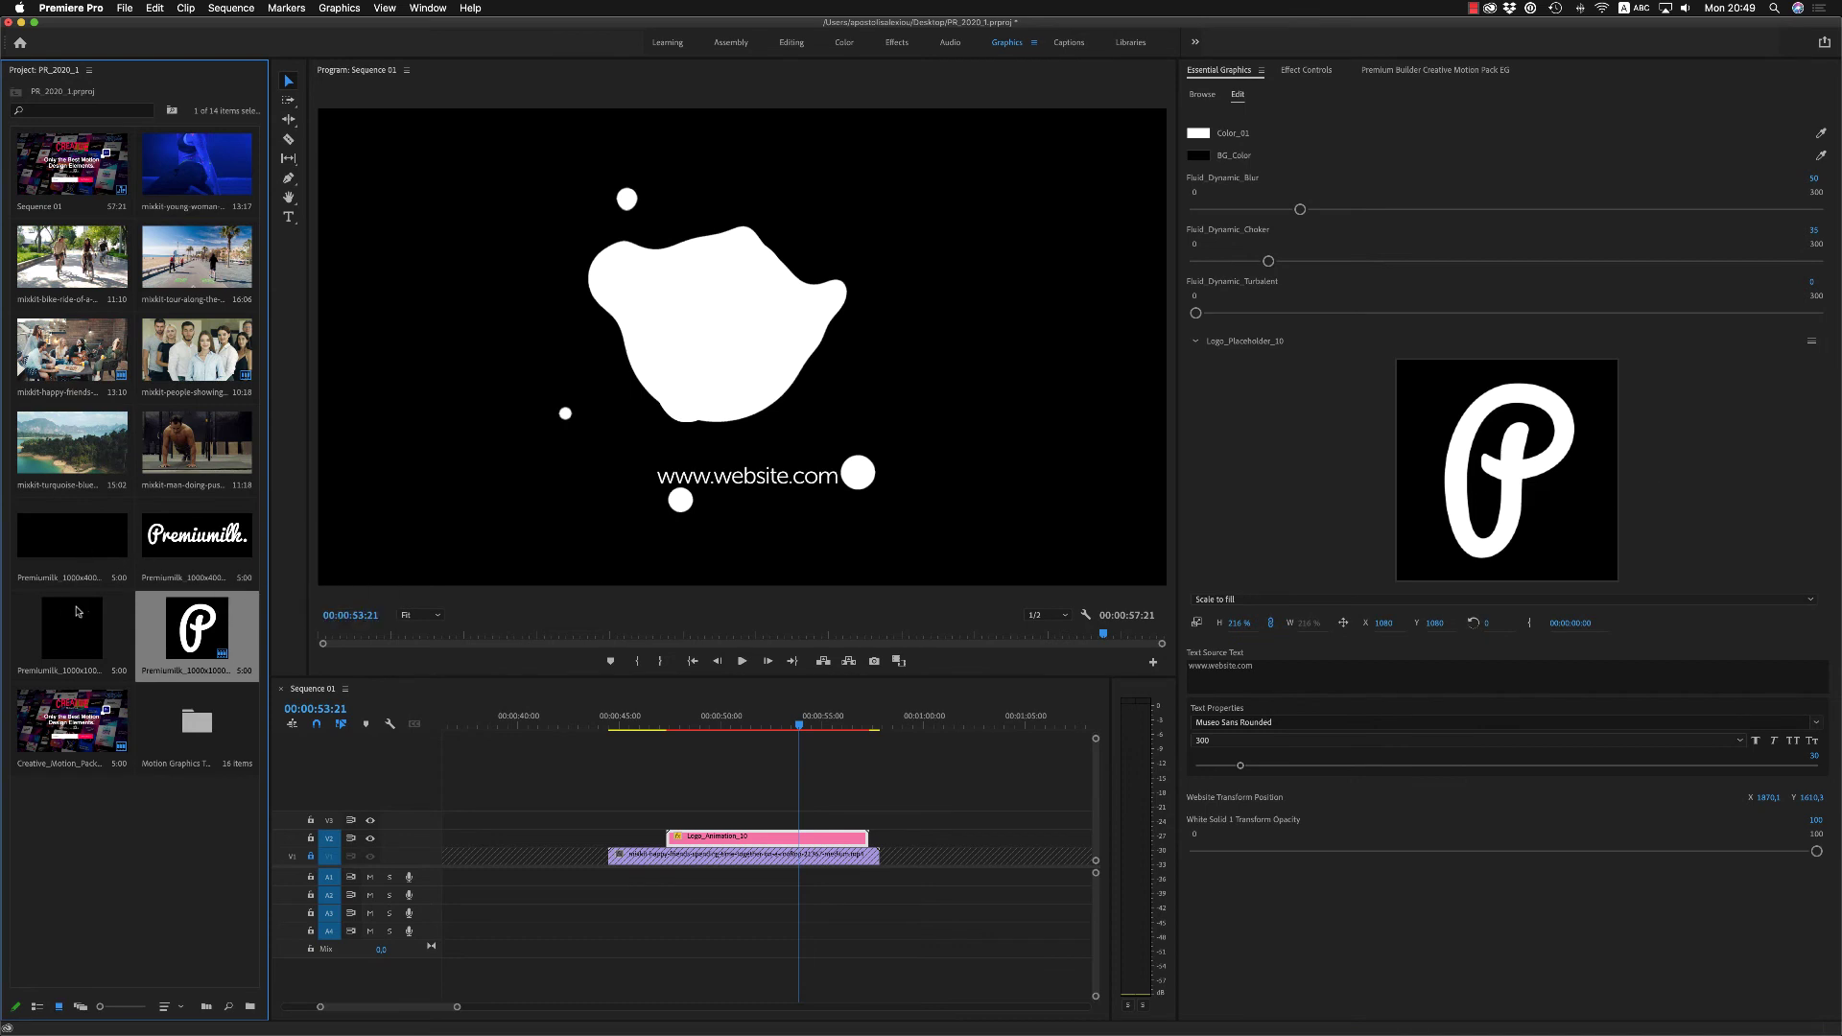
pyautogui.moveTo(72, 628); pyautogui.dragTo(1528, 512)
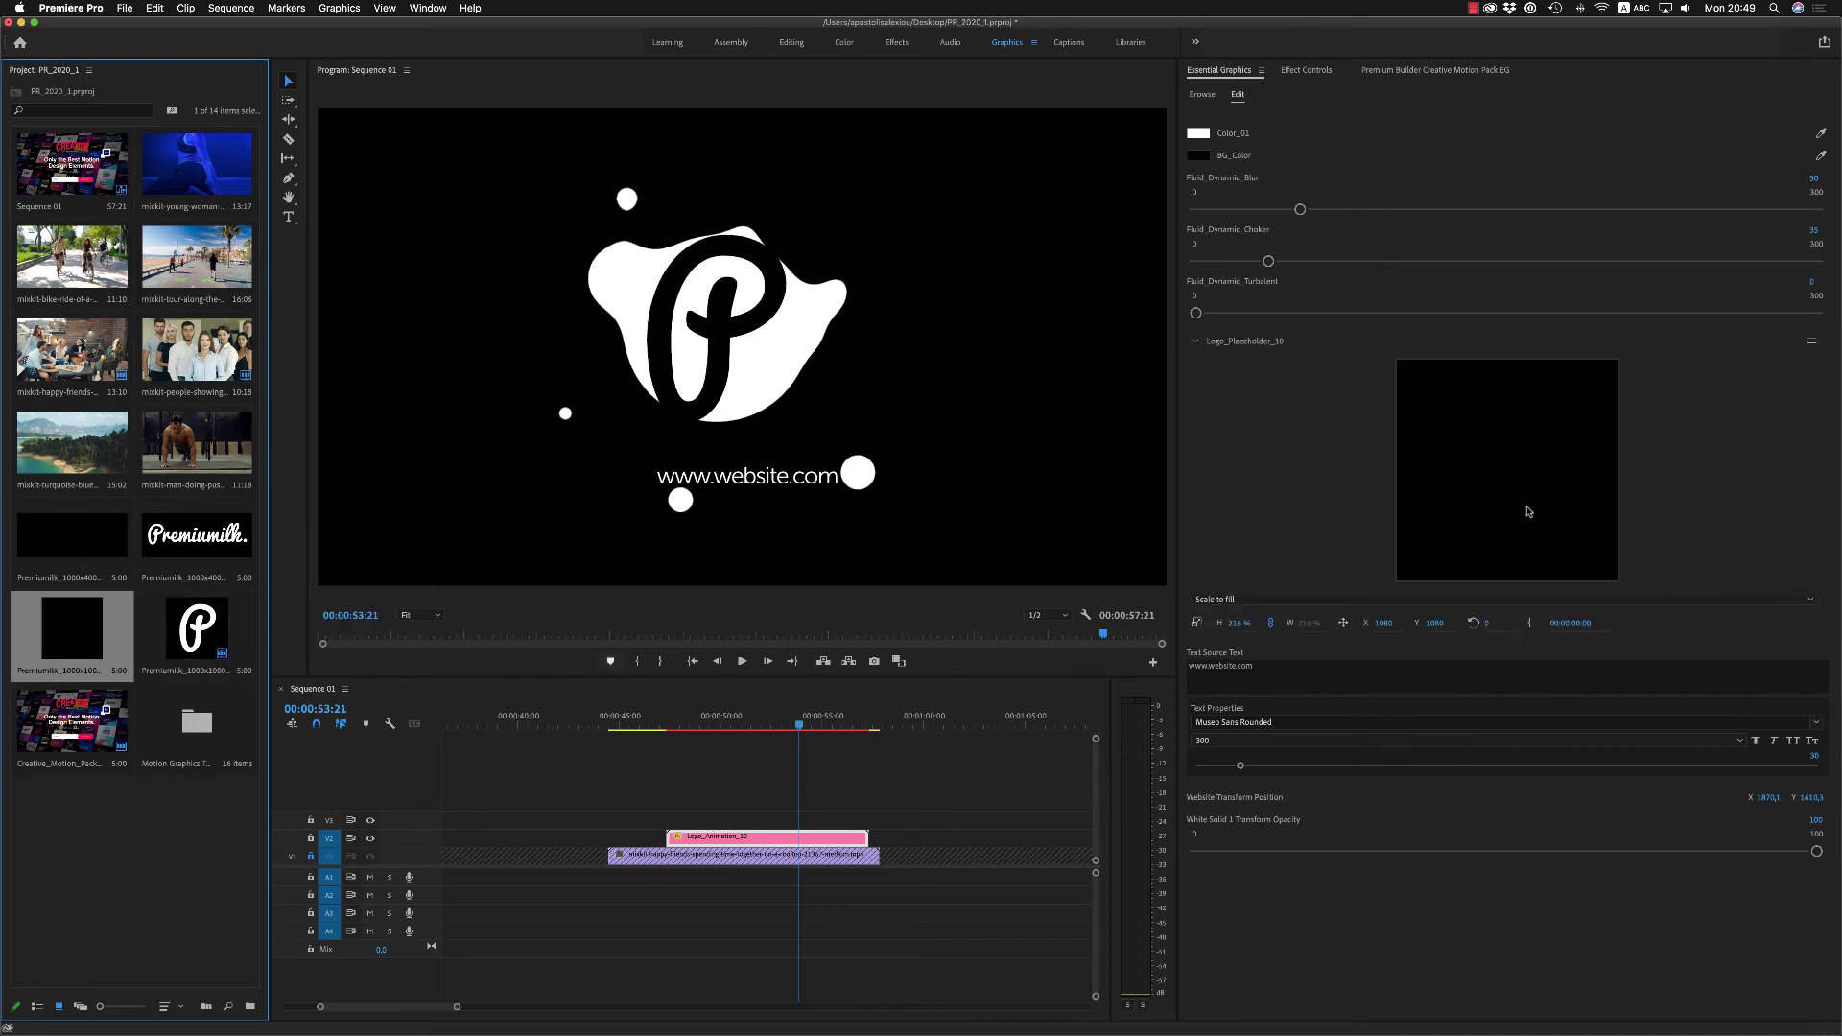
pyautogui.click(1238, 623)
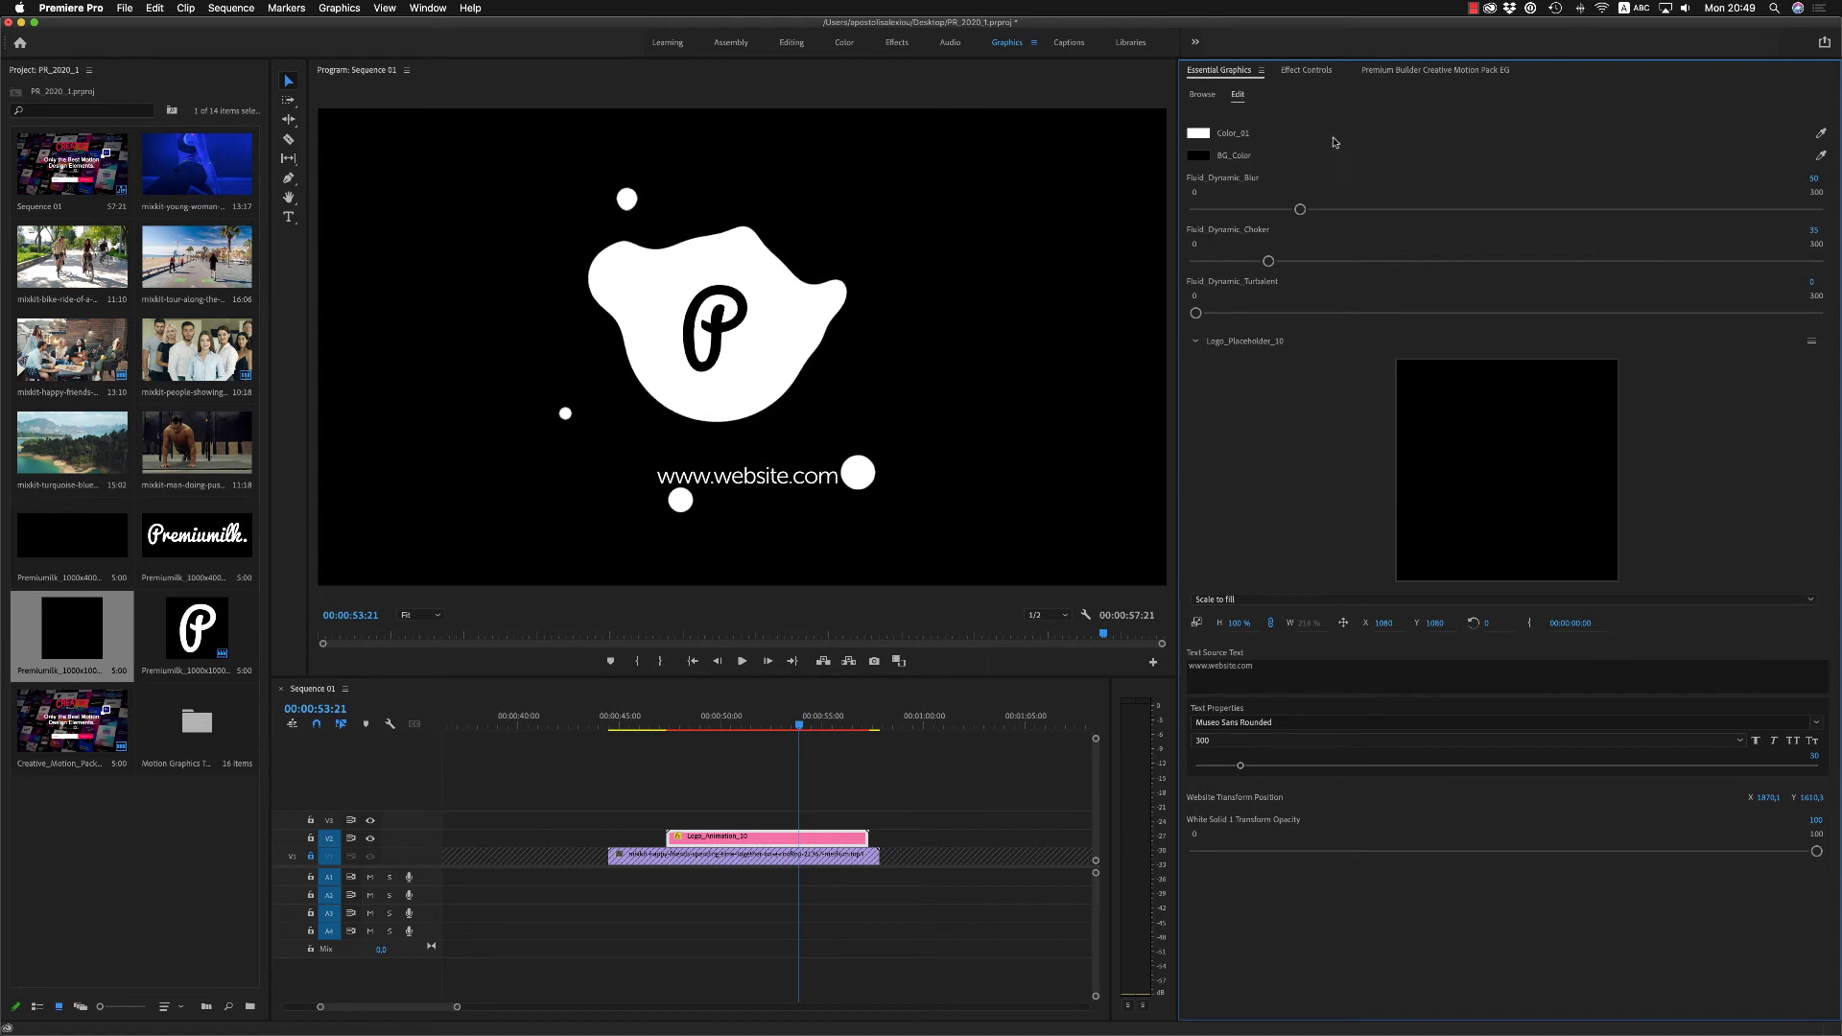
# Step: Delete the Logo_Animation_10 clip and open the Kinetic logo templates
pyautogui.click(782, 840)
pyautogui.press('Delete')
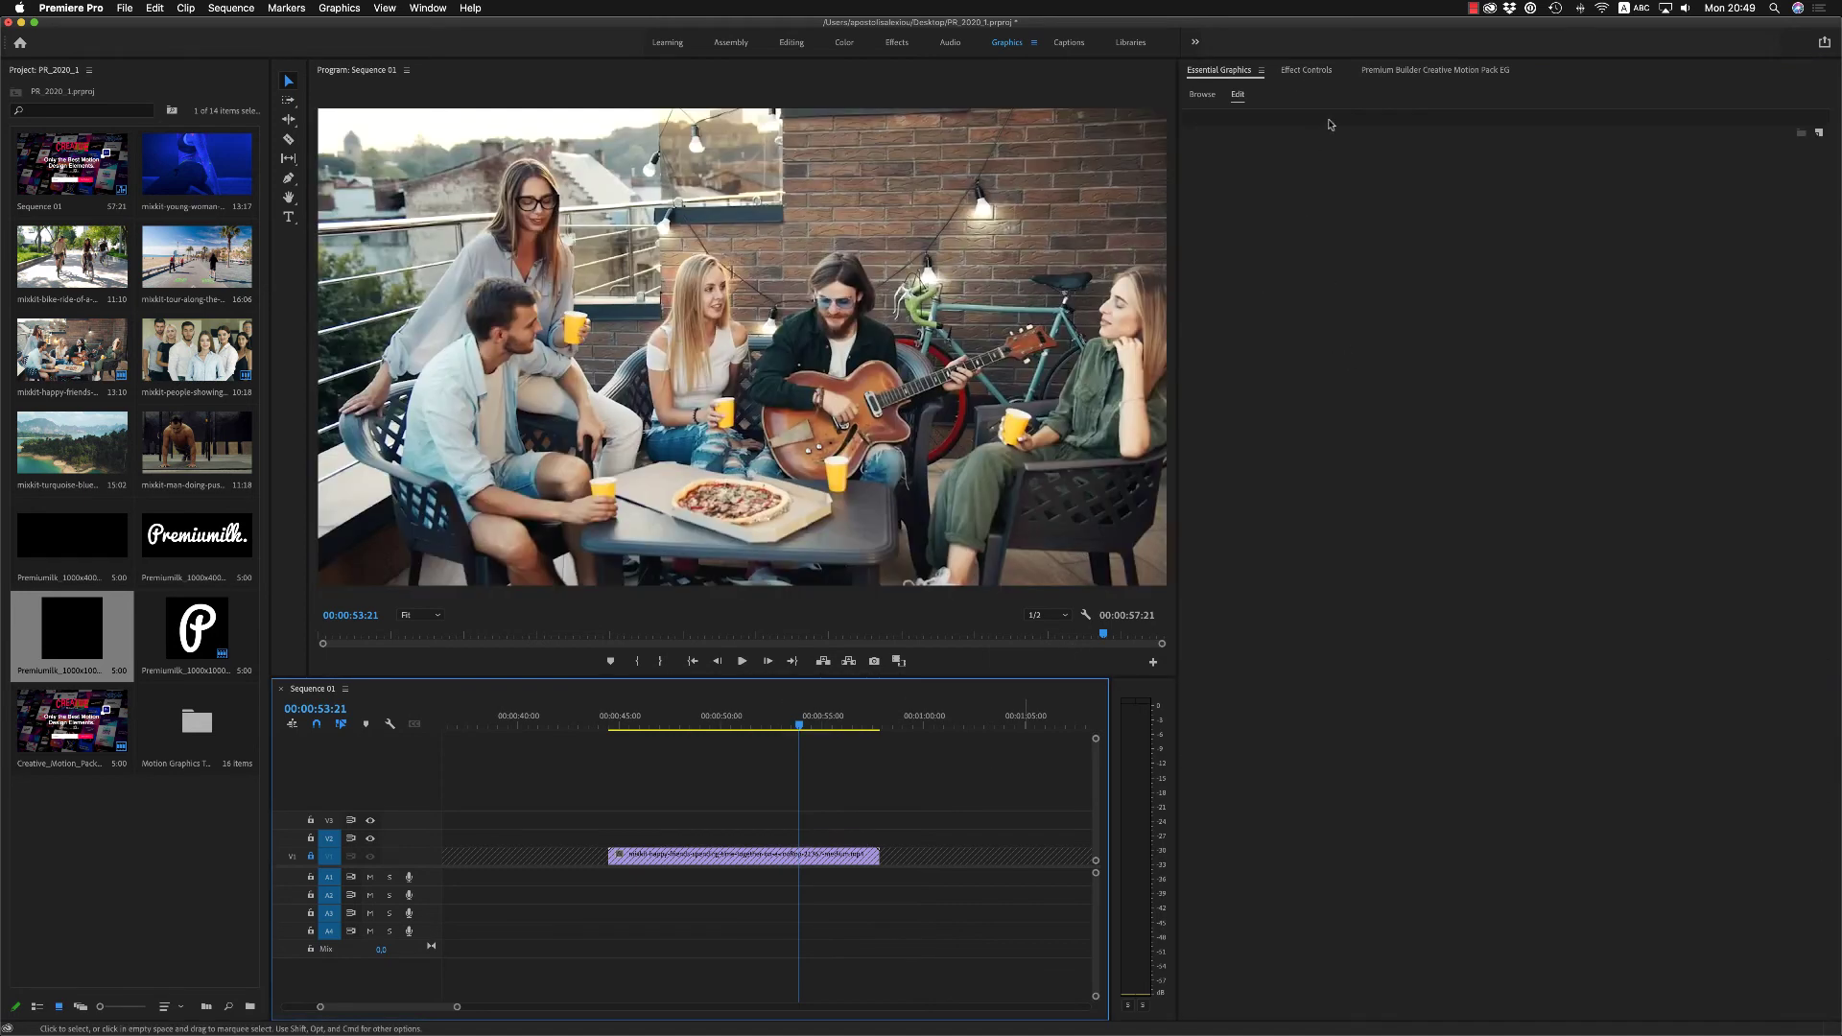
pyautogui.click(1410, 70)
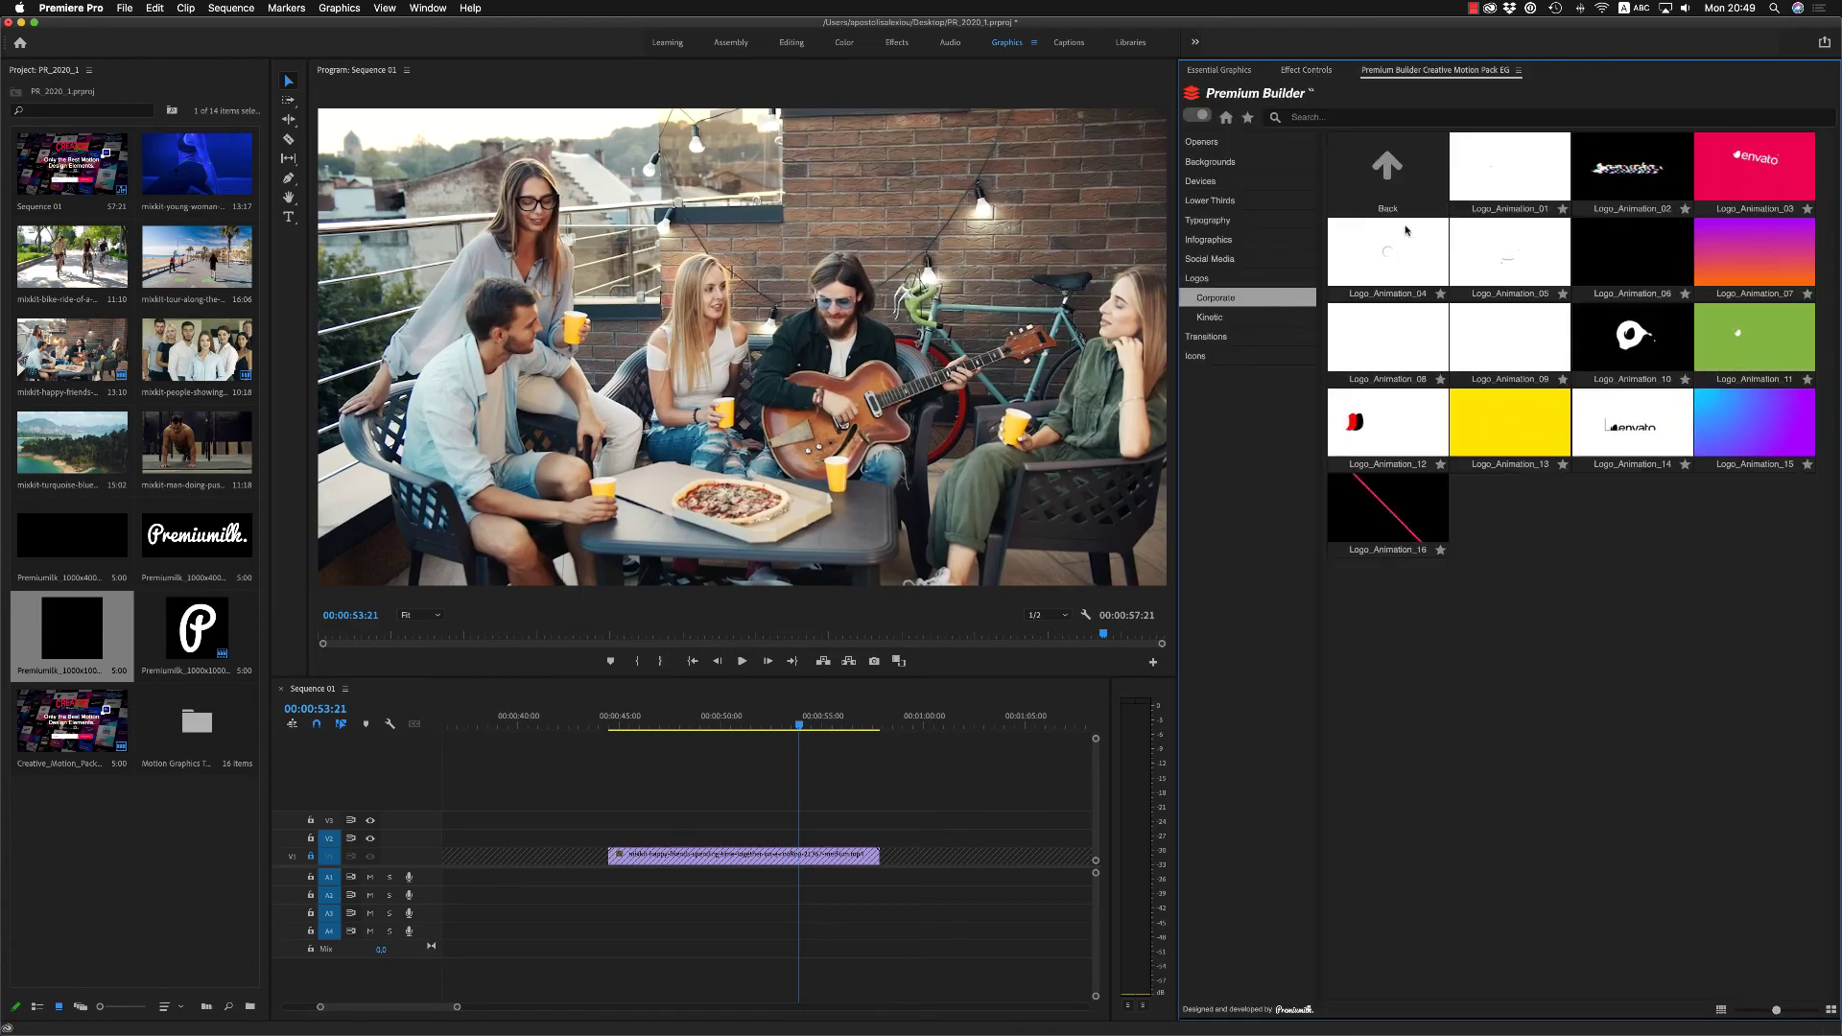
pyautogui.click(1211, 318)
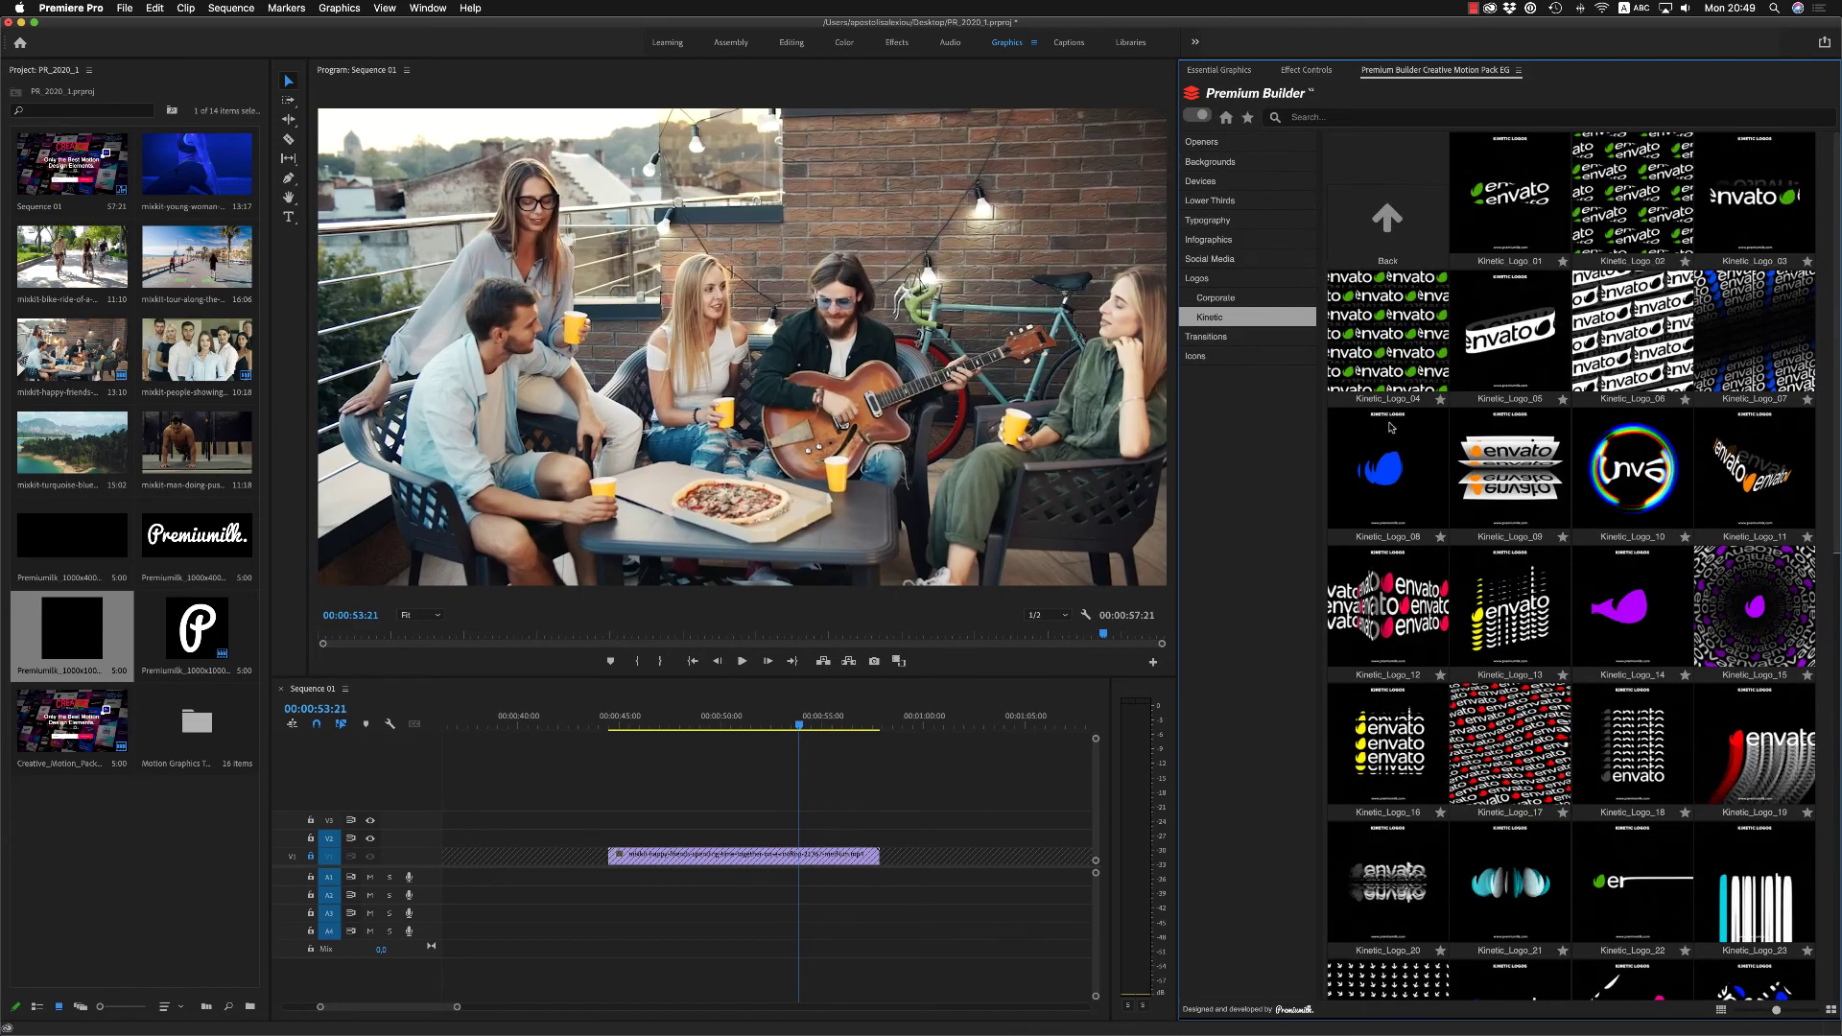
# Step: Place Kinetic_Logo_05 on V2 above the happy-friends video and scale it to frame size
pyautogui.moveTo(1491, 362); pyautogui.dragTo(738, 732)
pyautogui.click(733, 726)
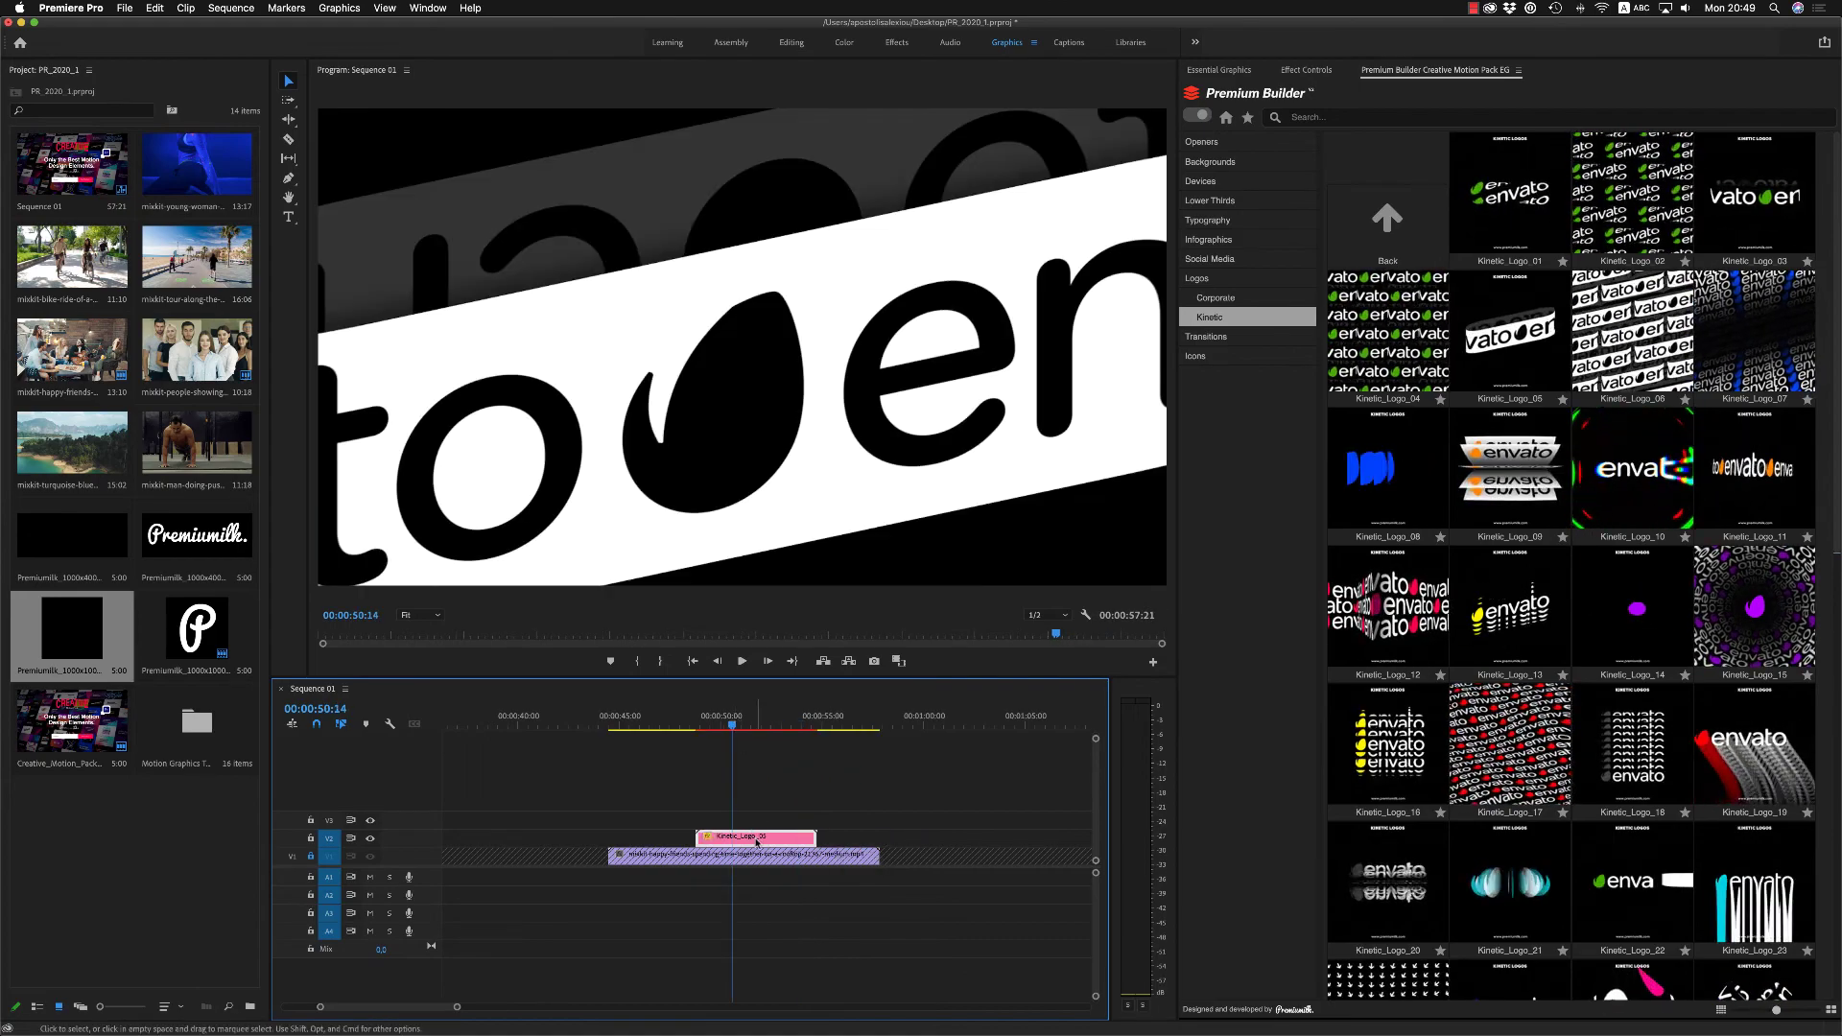
pyautogui.rightClick(757, 855)
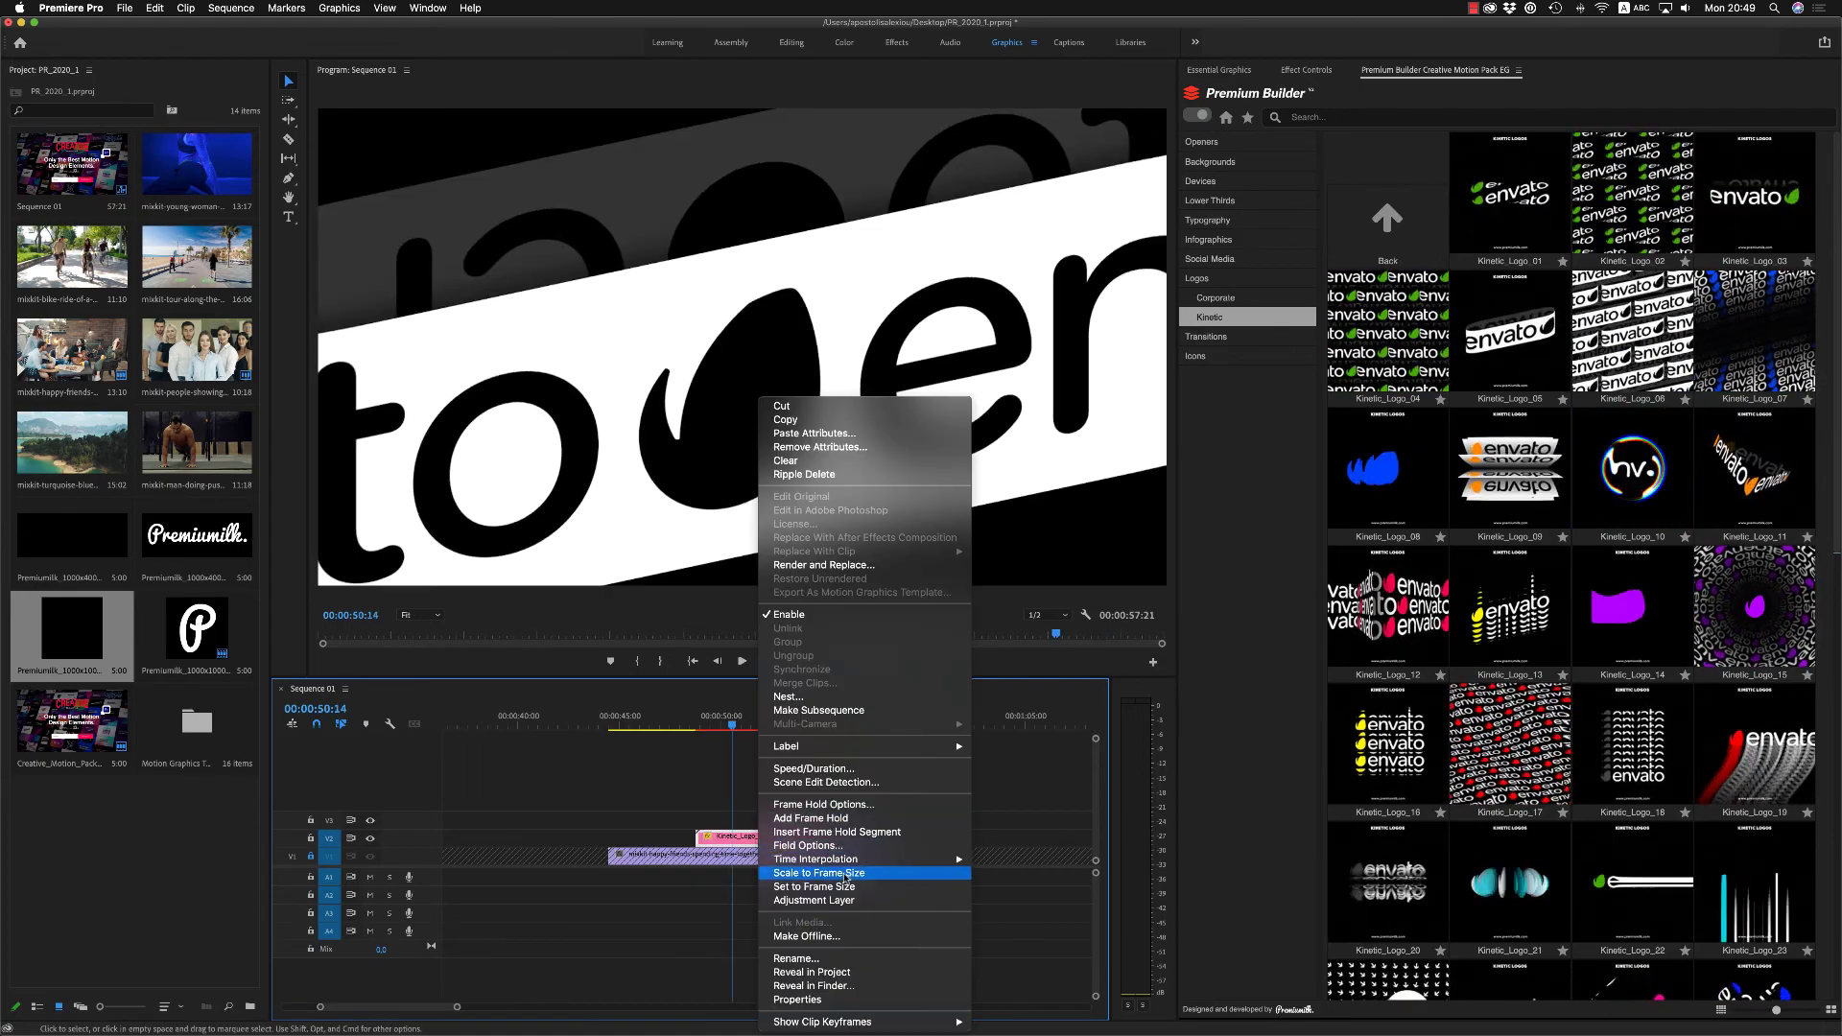
pyautogui.click(819, 872)
# Step: Set Kinetic_Logo_05's BG_Opacity Slider to 0 and clear its "kinetic logos" title text
pyautogui.click(1229, 71)
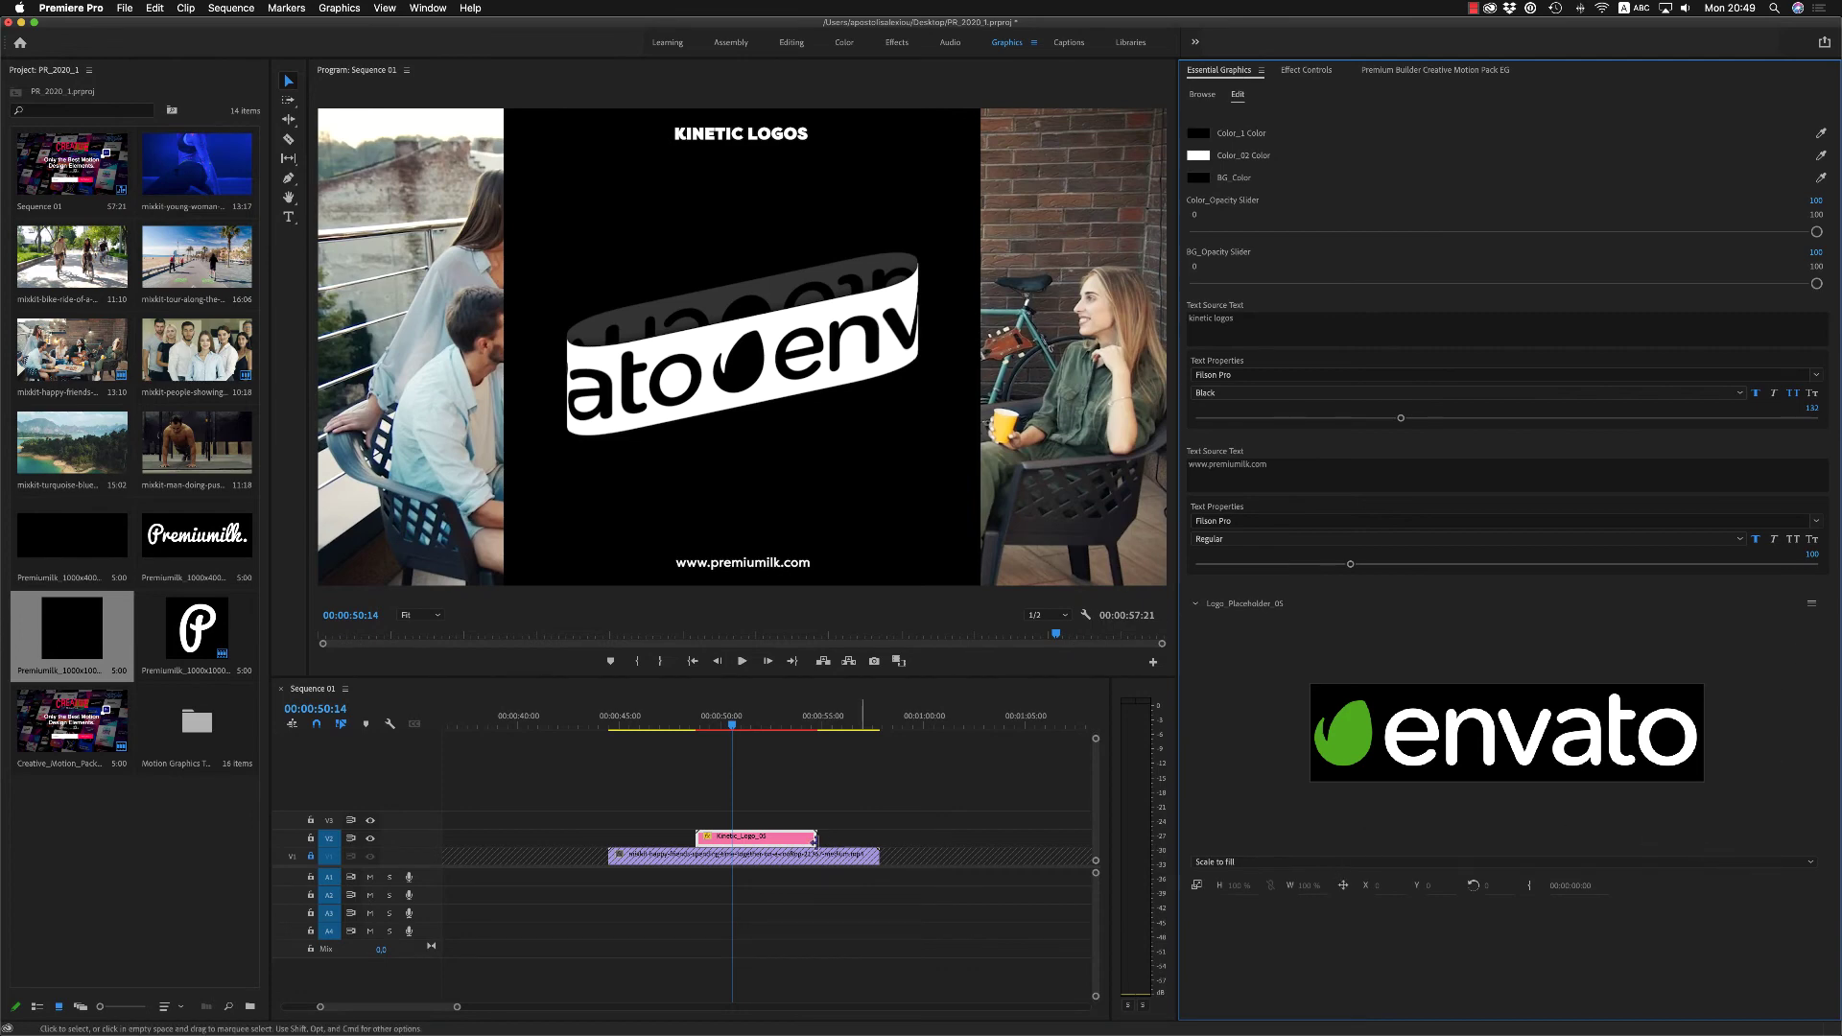
pyautogui.click(792, 839)
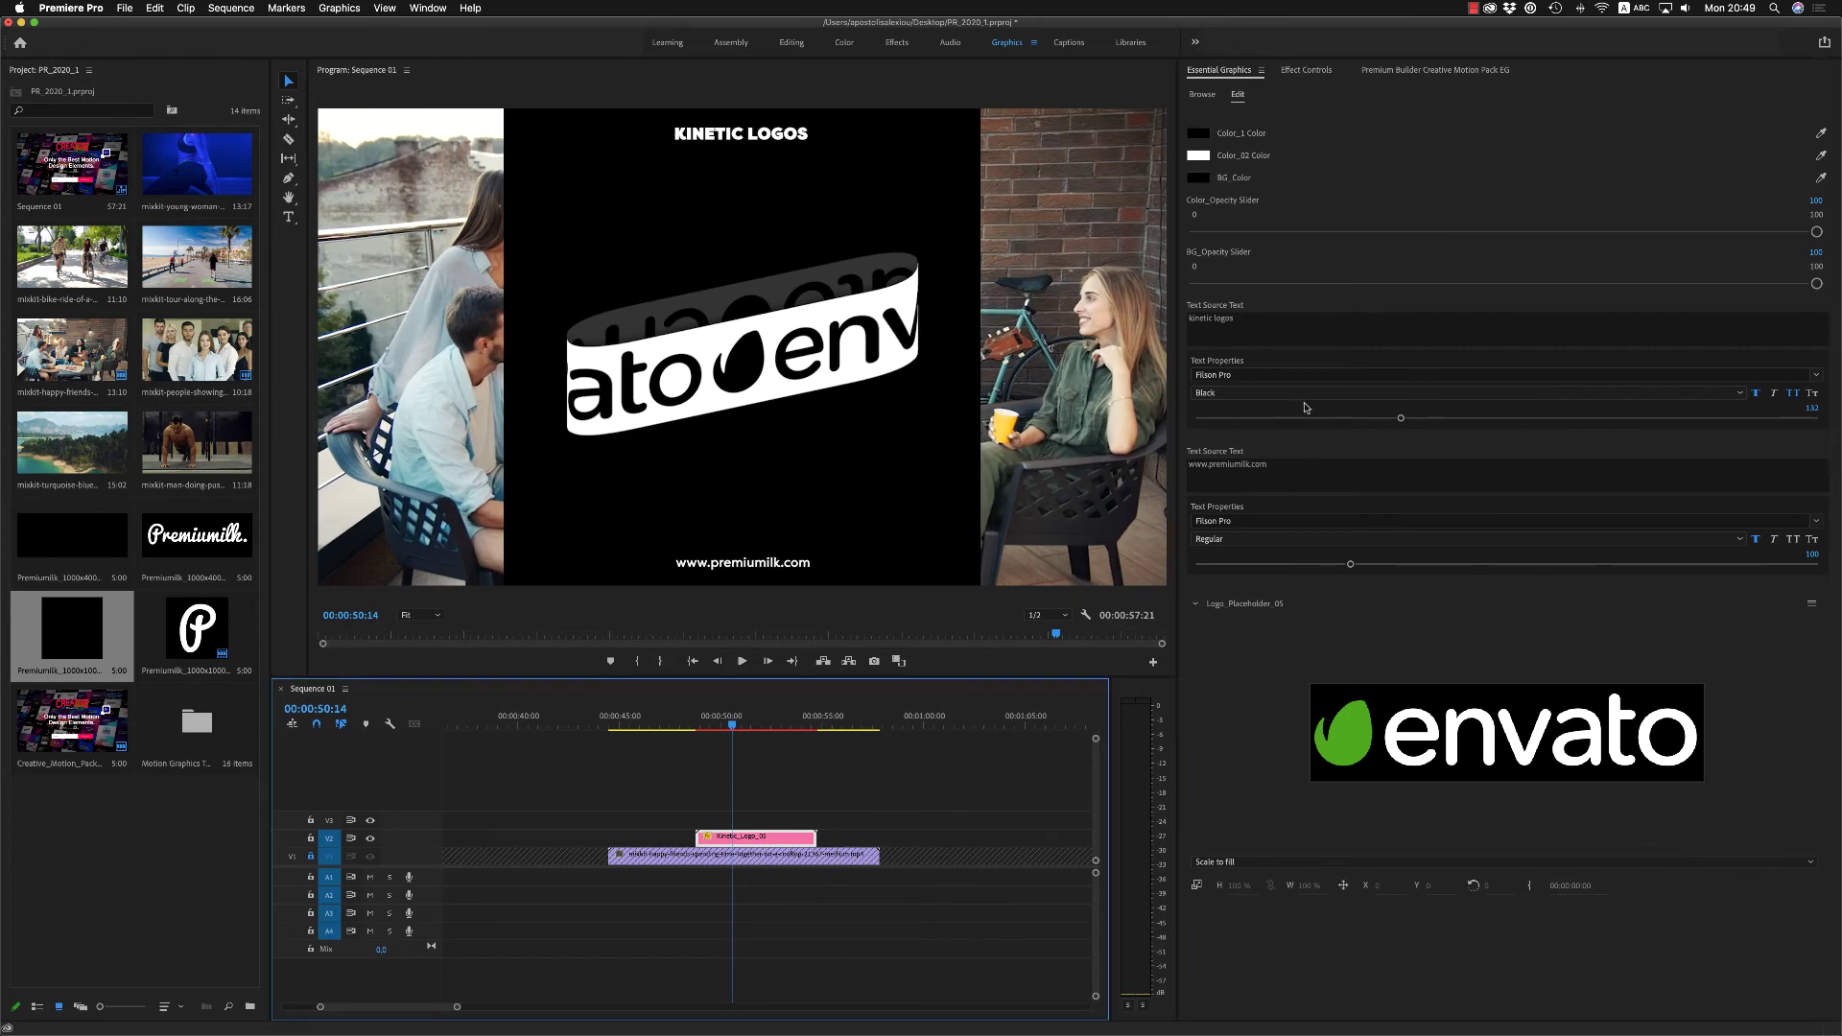
pyautogui.moveTo(1824, 288); pyautogui.dragTo(1094, 286)
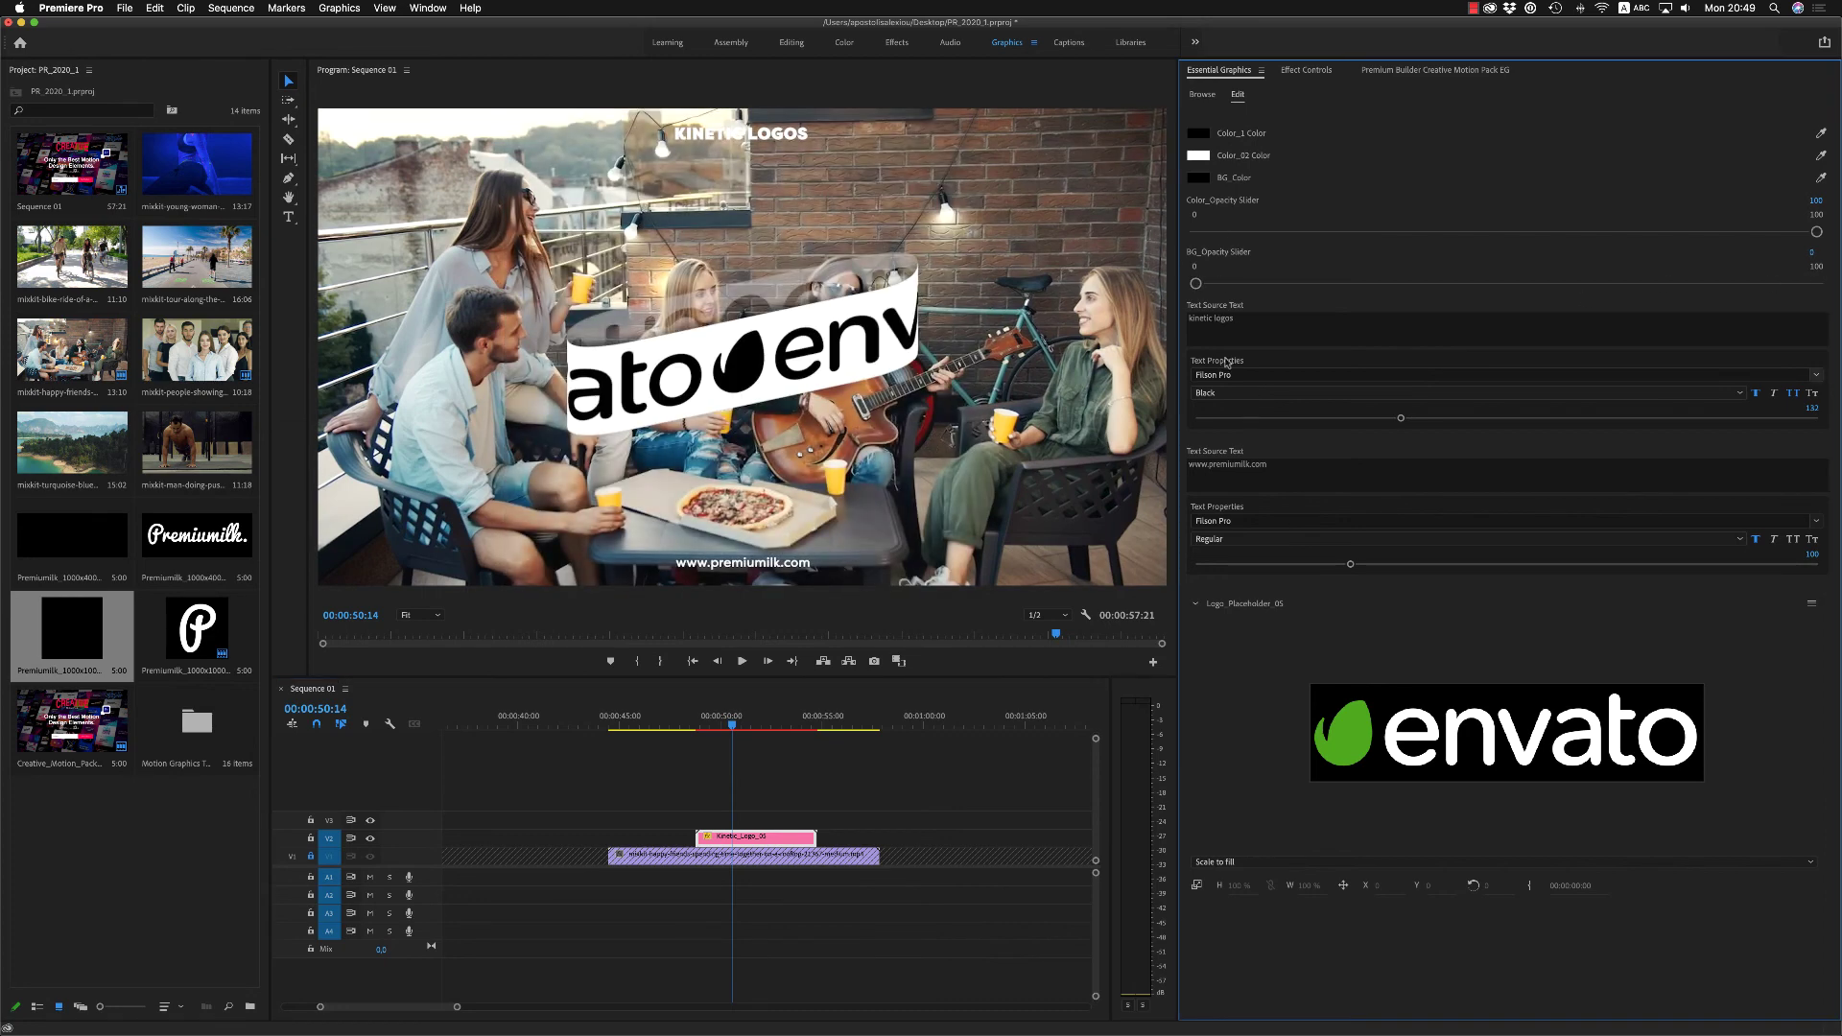
pyautogui.click(1243, 322)
pyautogui.press('BackSpace')
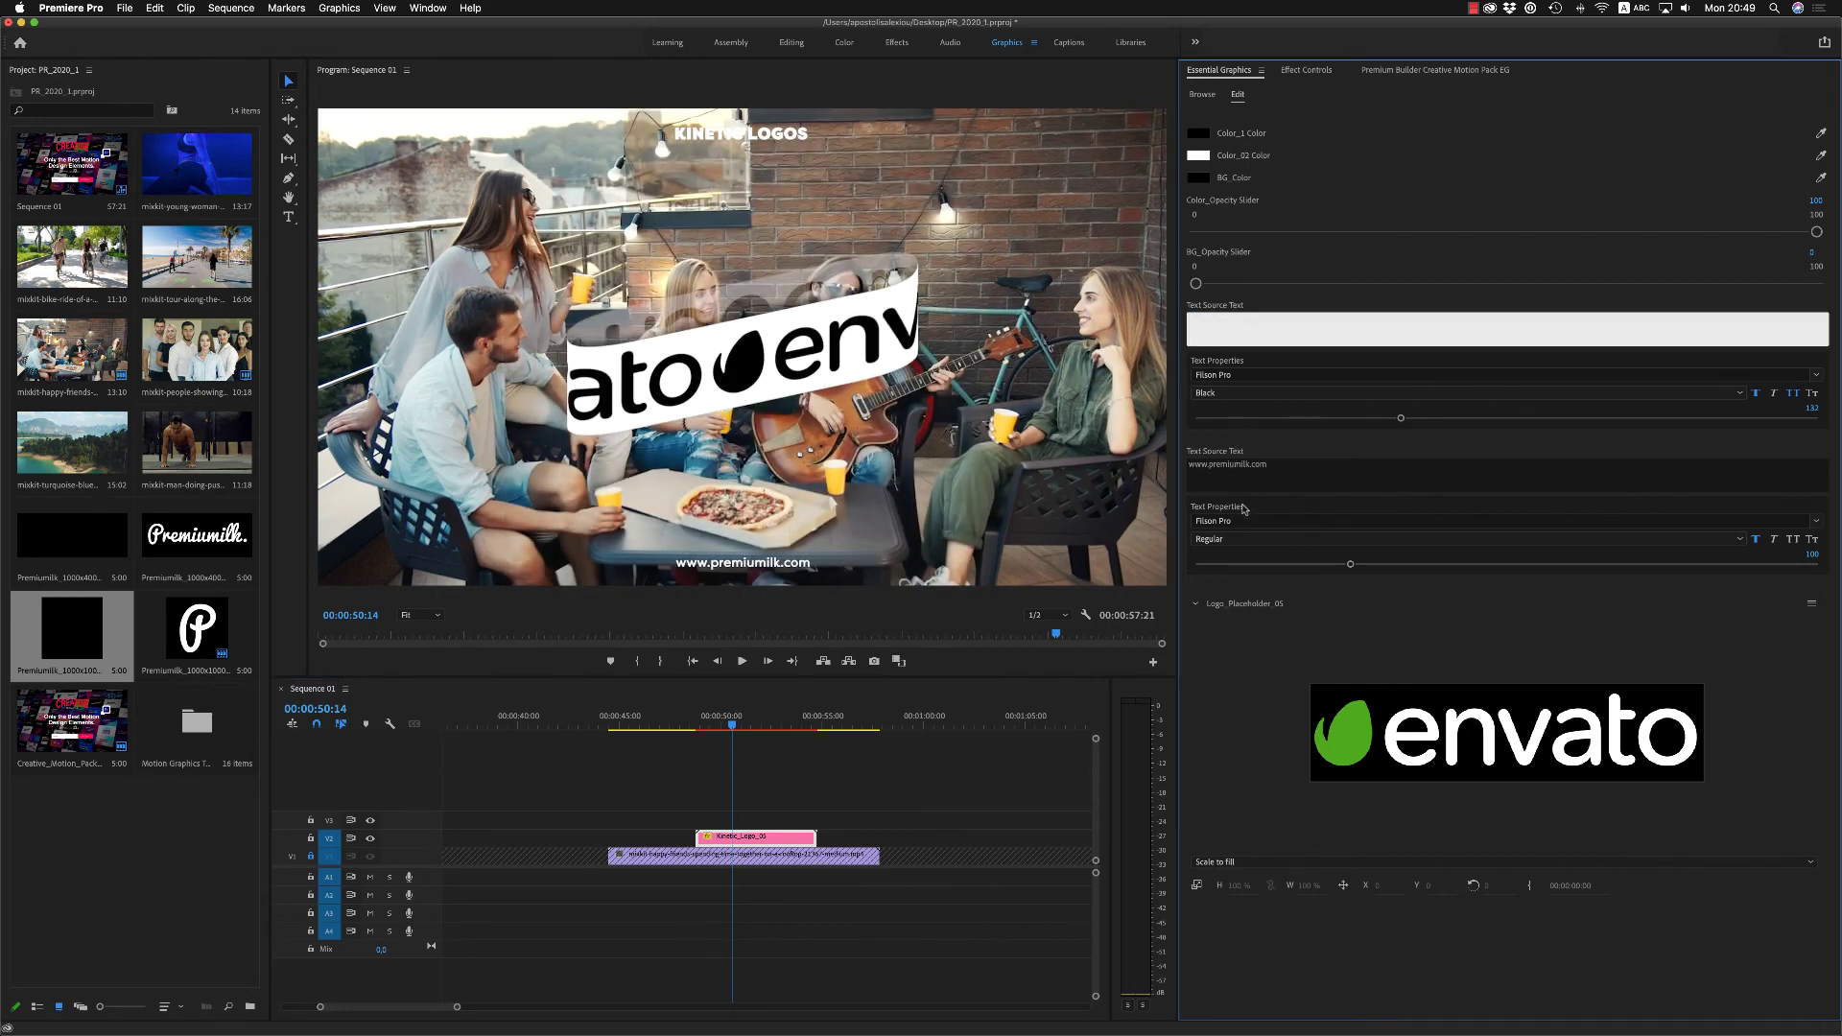
pyautogui.click(1273, 463)
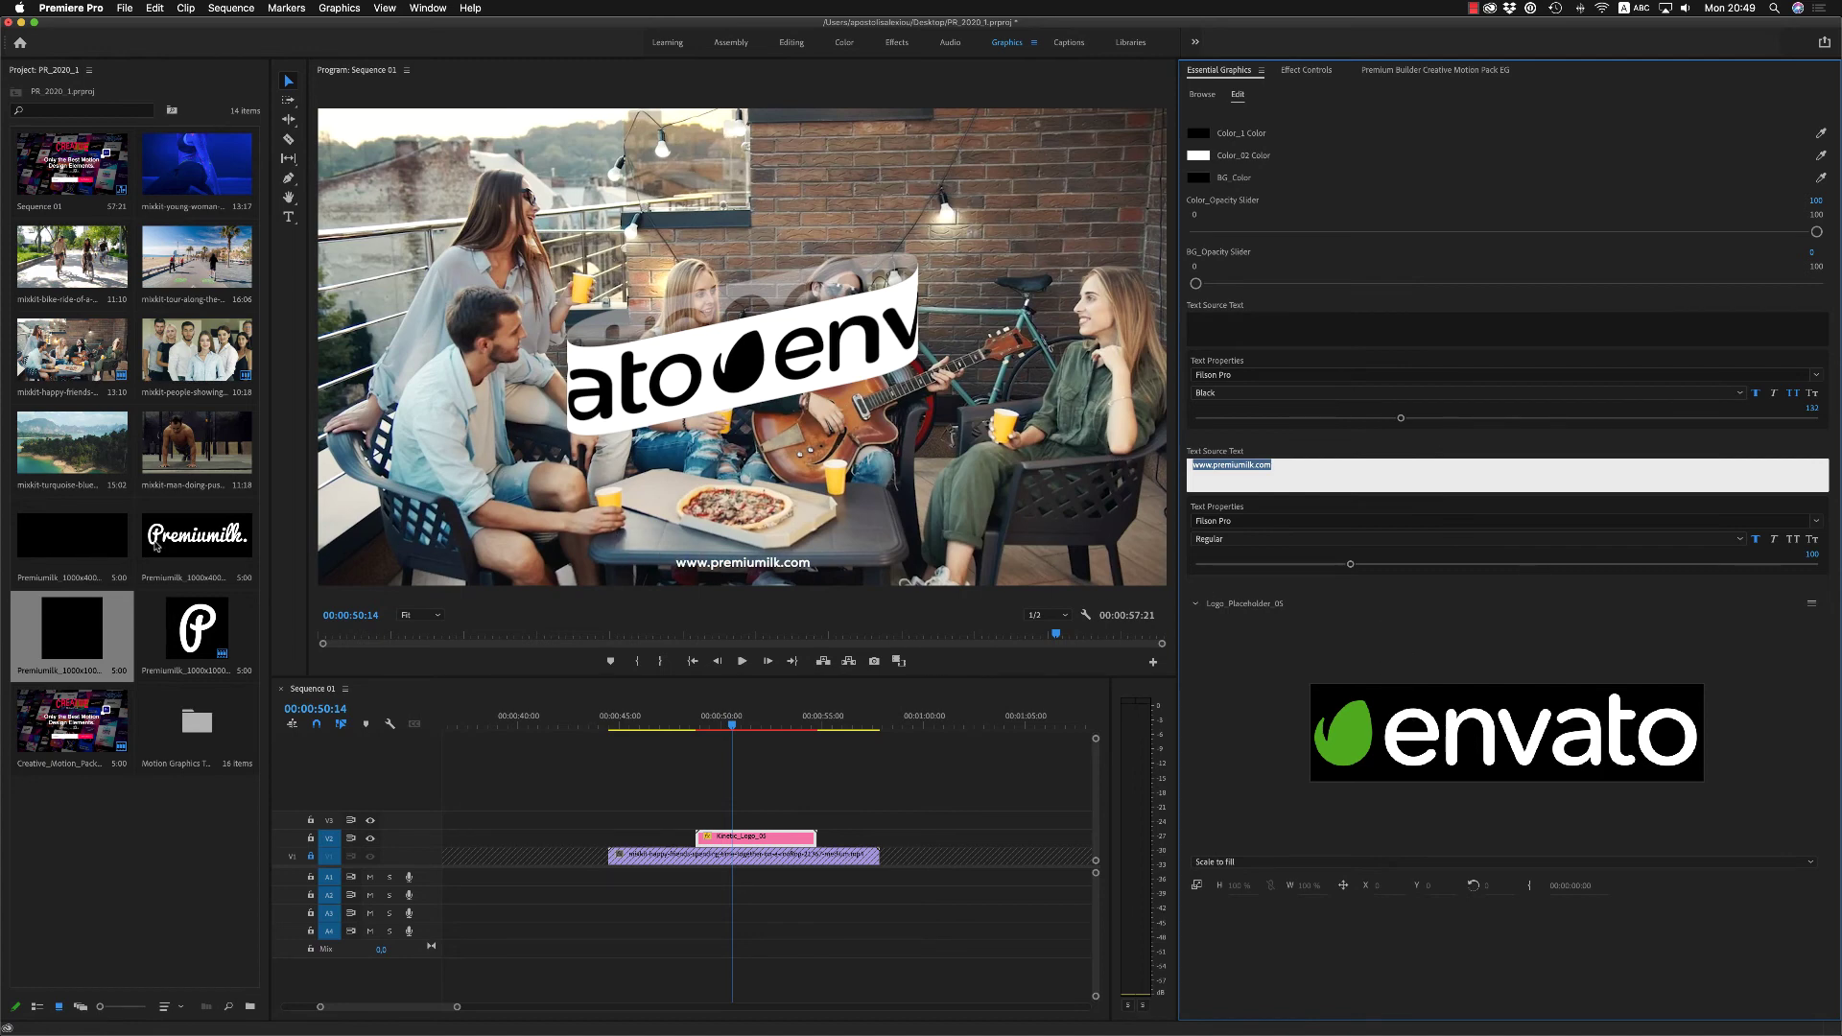
# Step: Fill Logo_Placeholder_05 with the white Premiumilk wordmark and adjust the logo's vertical position
pyautogui.moveTo(168, 547); pyautogui.dragTo(1535, 758)
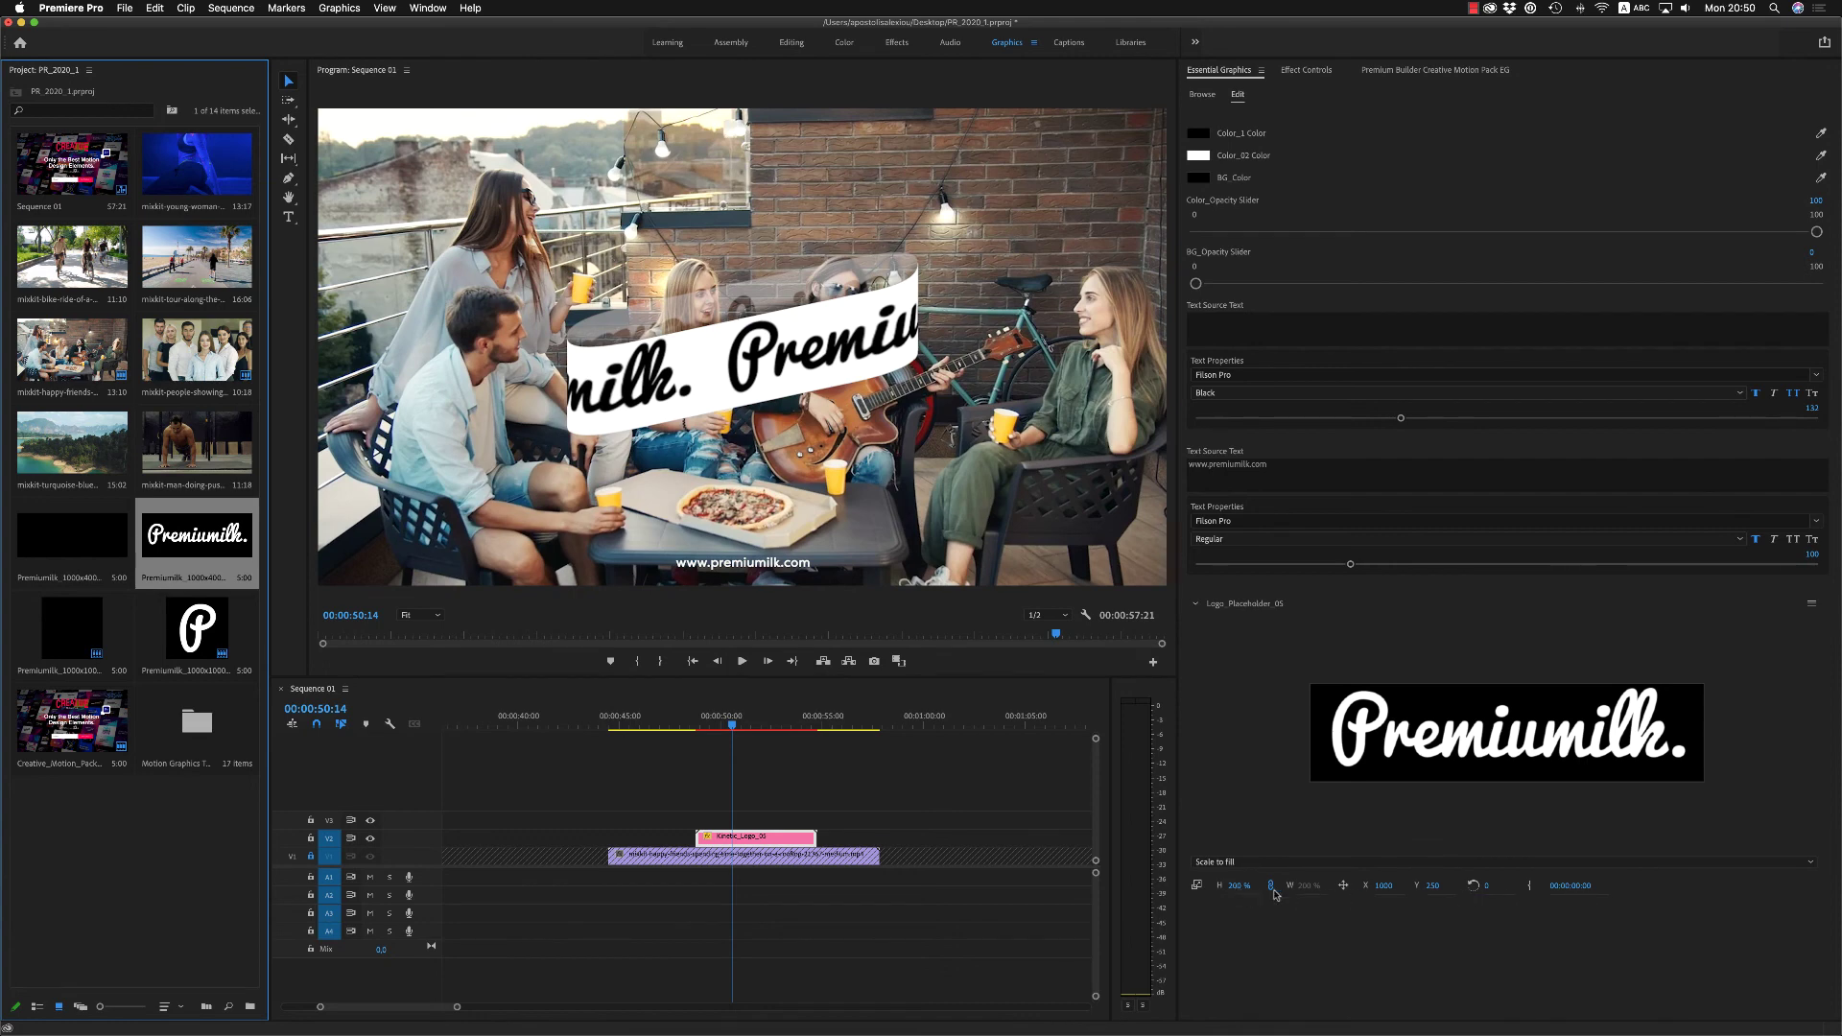
pyautogui.moveTo(1432, 887); pyautogui.dragTo(1353, 887)
pyautogui.click(1438, 885)
pyautogui.press('Return')
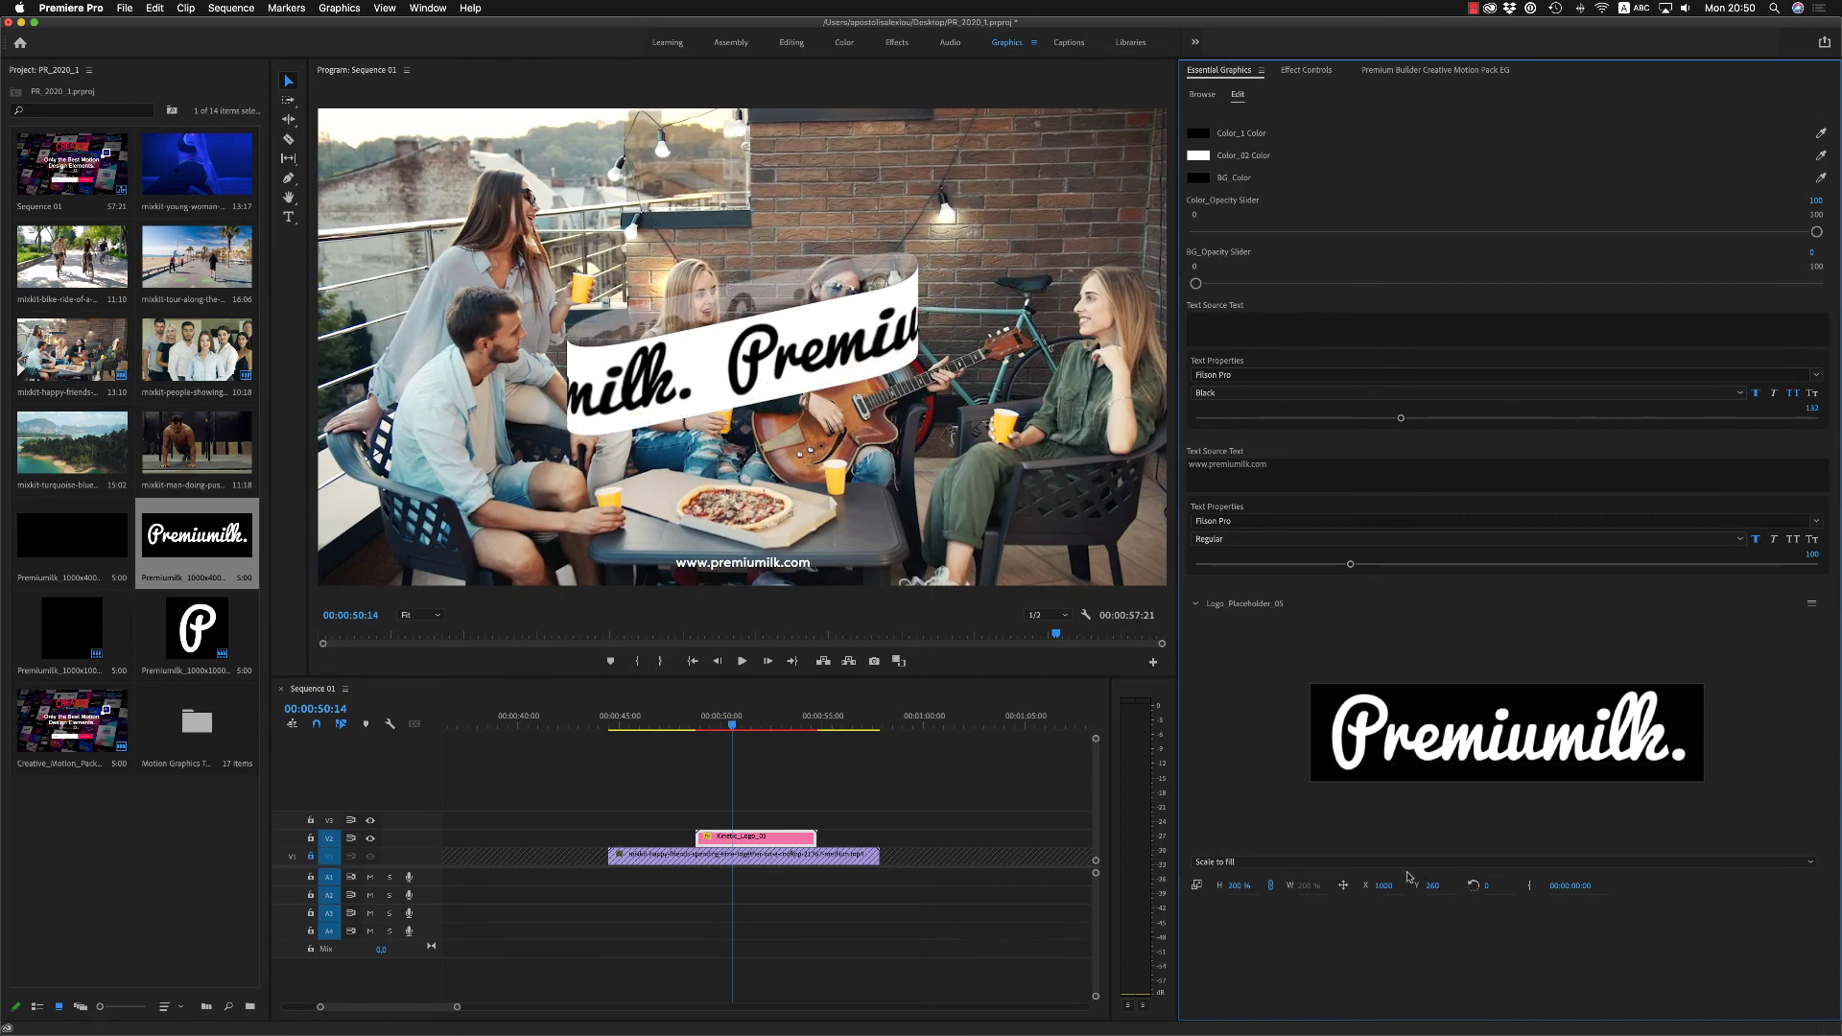
# Step: Play the customized Kinetic_Logo_05 animation and return to the Premium Builder Creative Motion Pack EG templates
pyautogui.click(683, 717)
pyautogui.press('space')
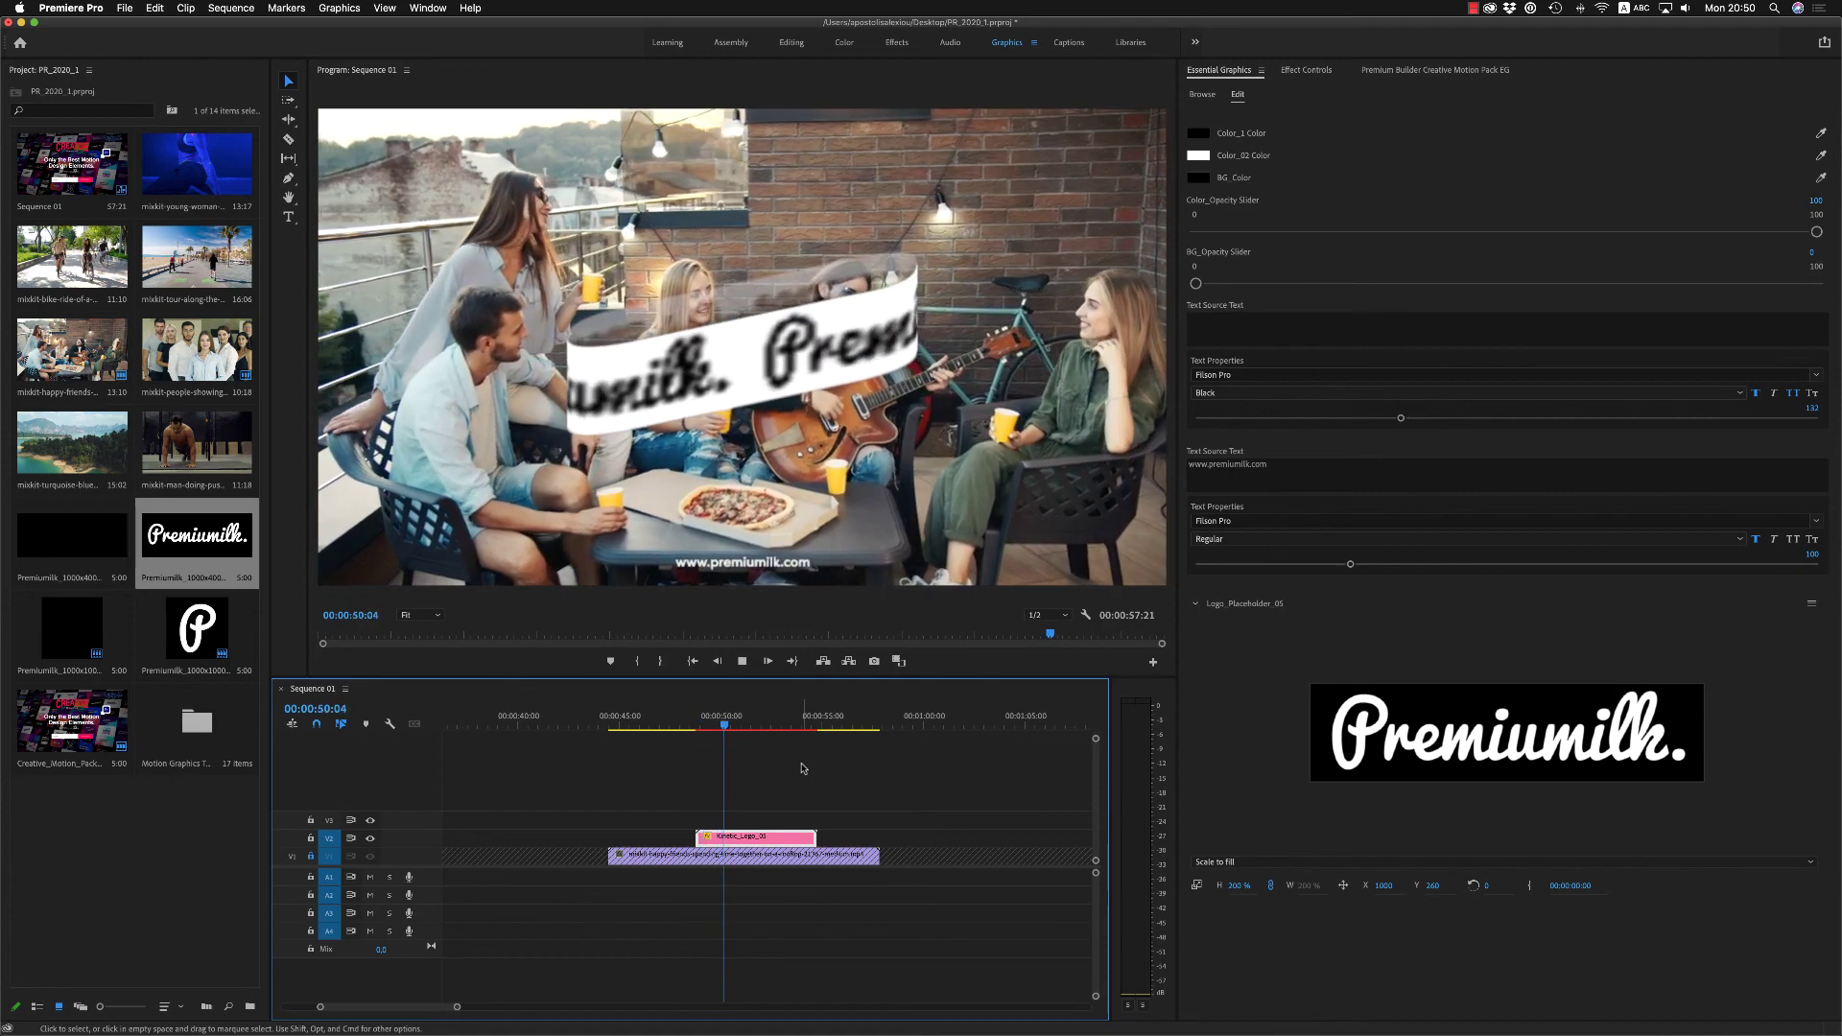
pyautogui.press('space')
pyautogui.click(1459, 73)
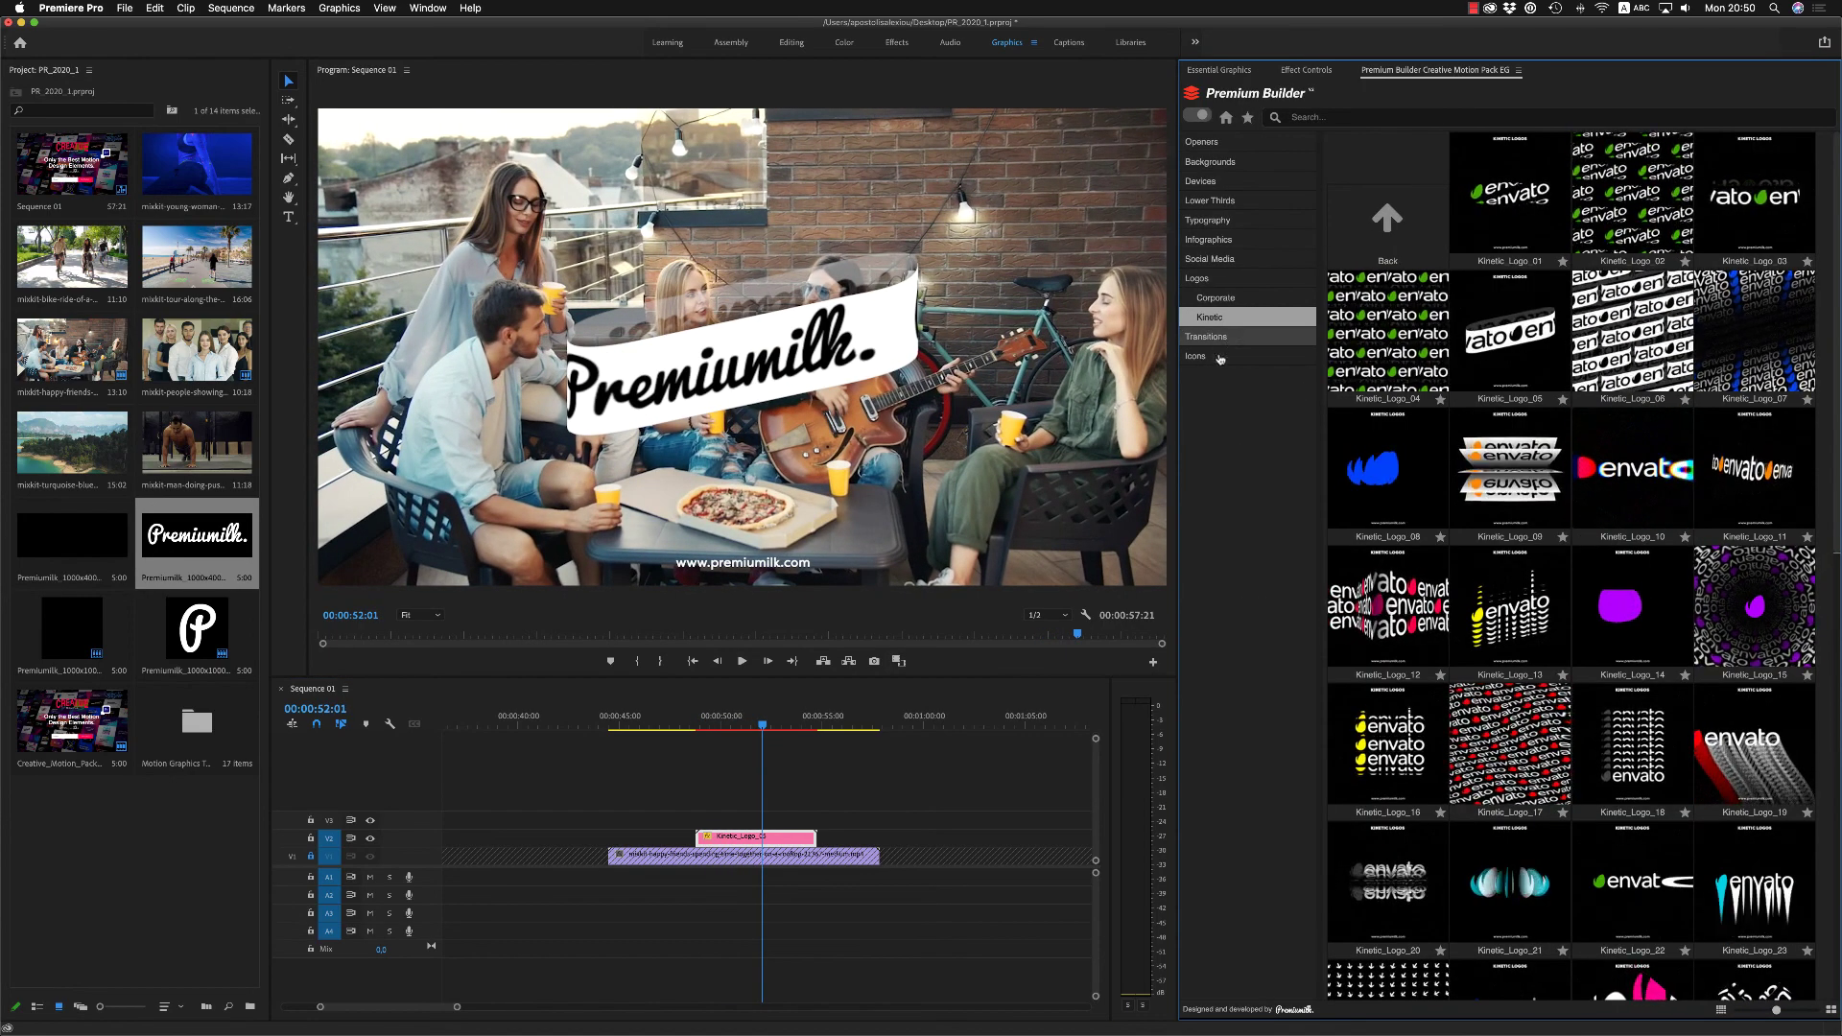
# Step: Insert the flat transition Transition_5_Spiral_1 on V2 at the playhead over the happy-friends video and play it back
pyautogui.click(1210, 337)
pyautogui.click(1218, 363)
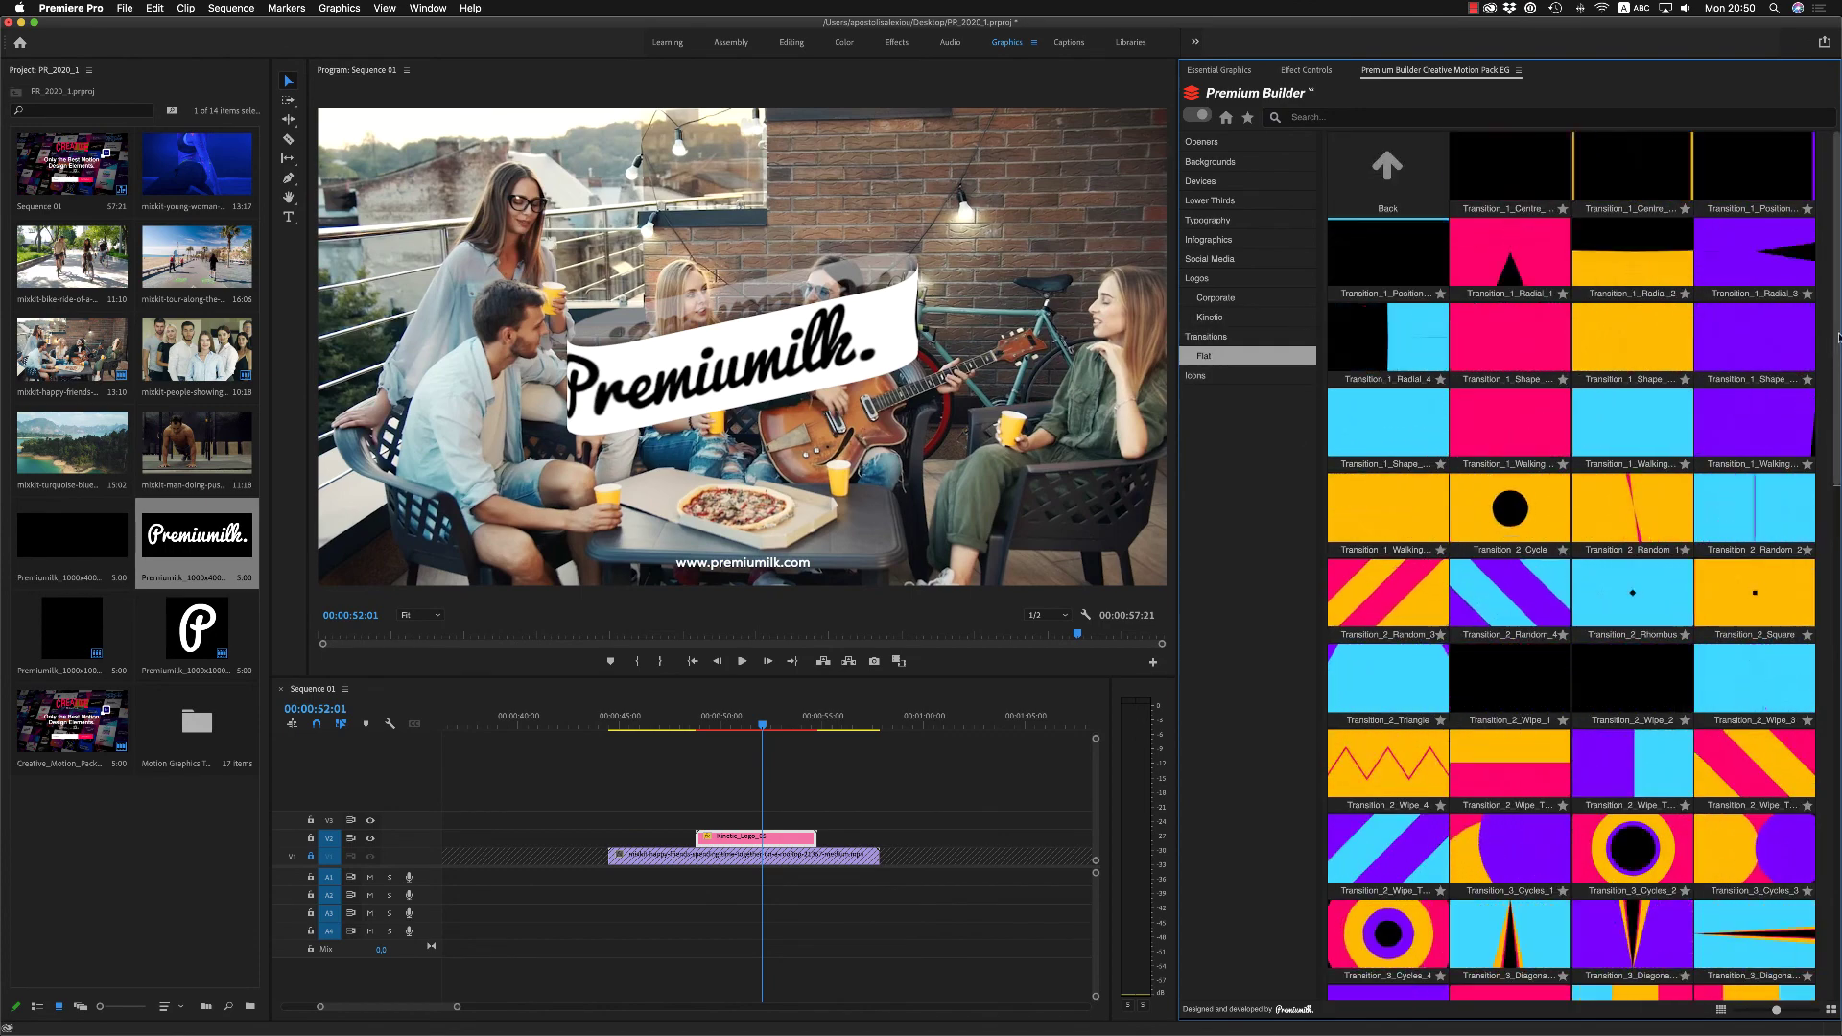
pyautogui.moveTo(1836, 457); pyautogui.dragTo(1835, 973)
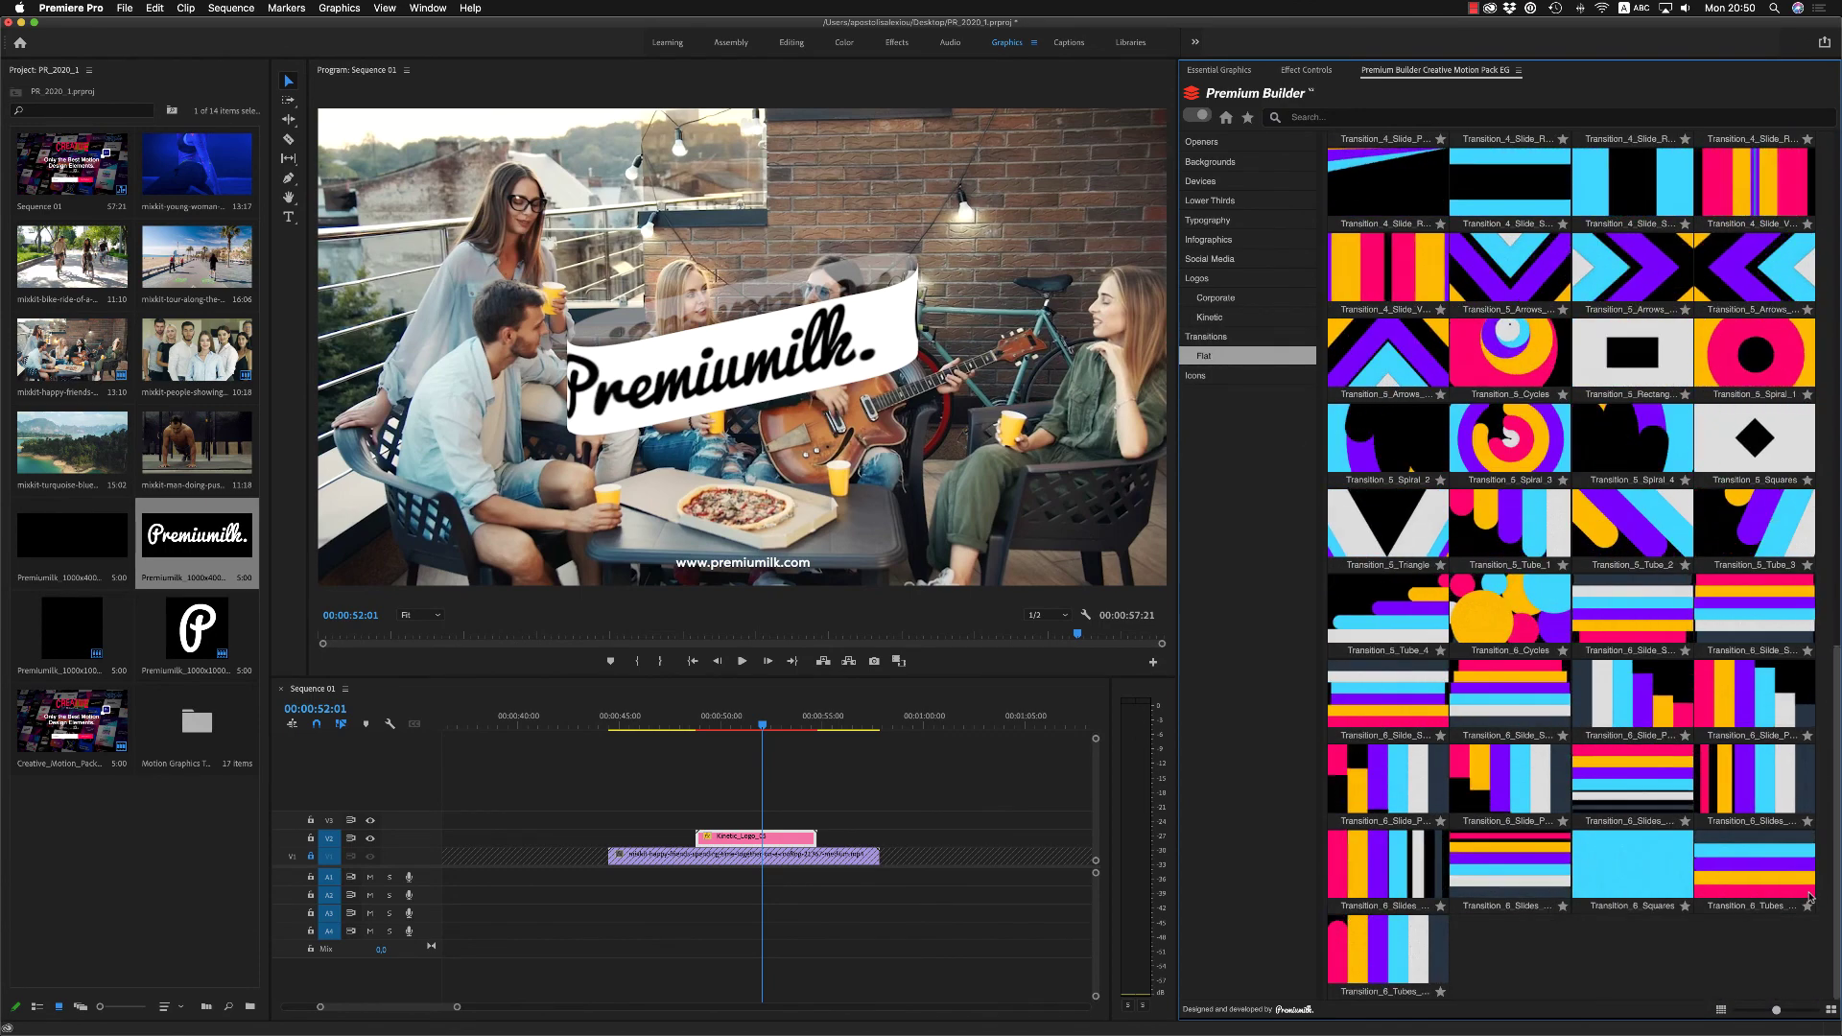
pyautogui.scroll(4, 1808, 880)
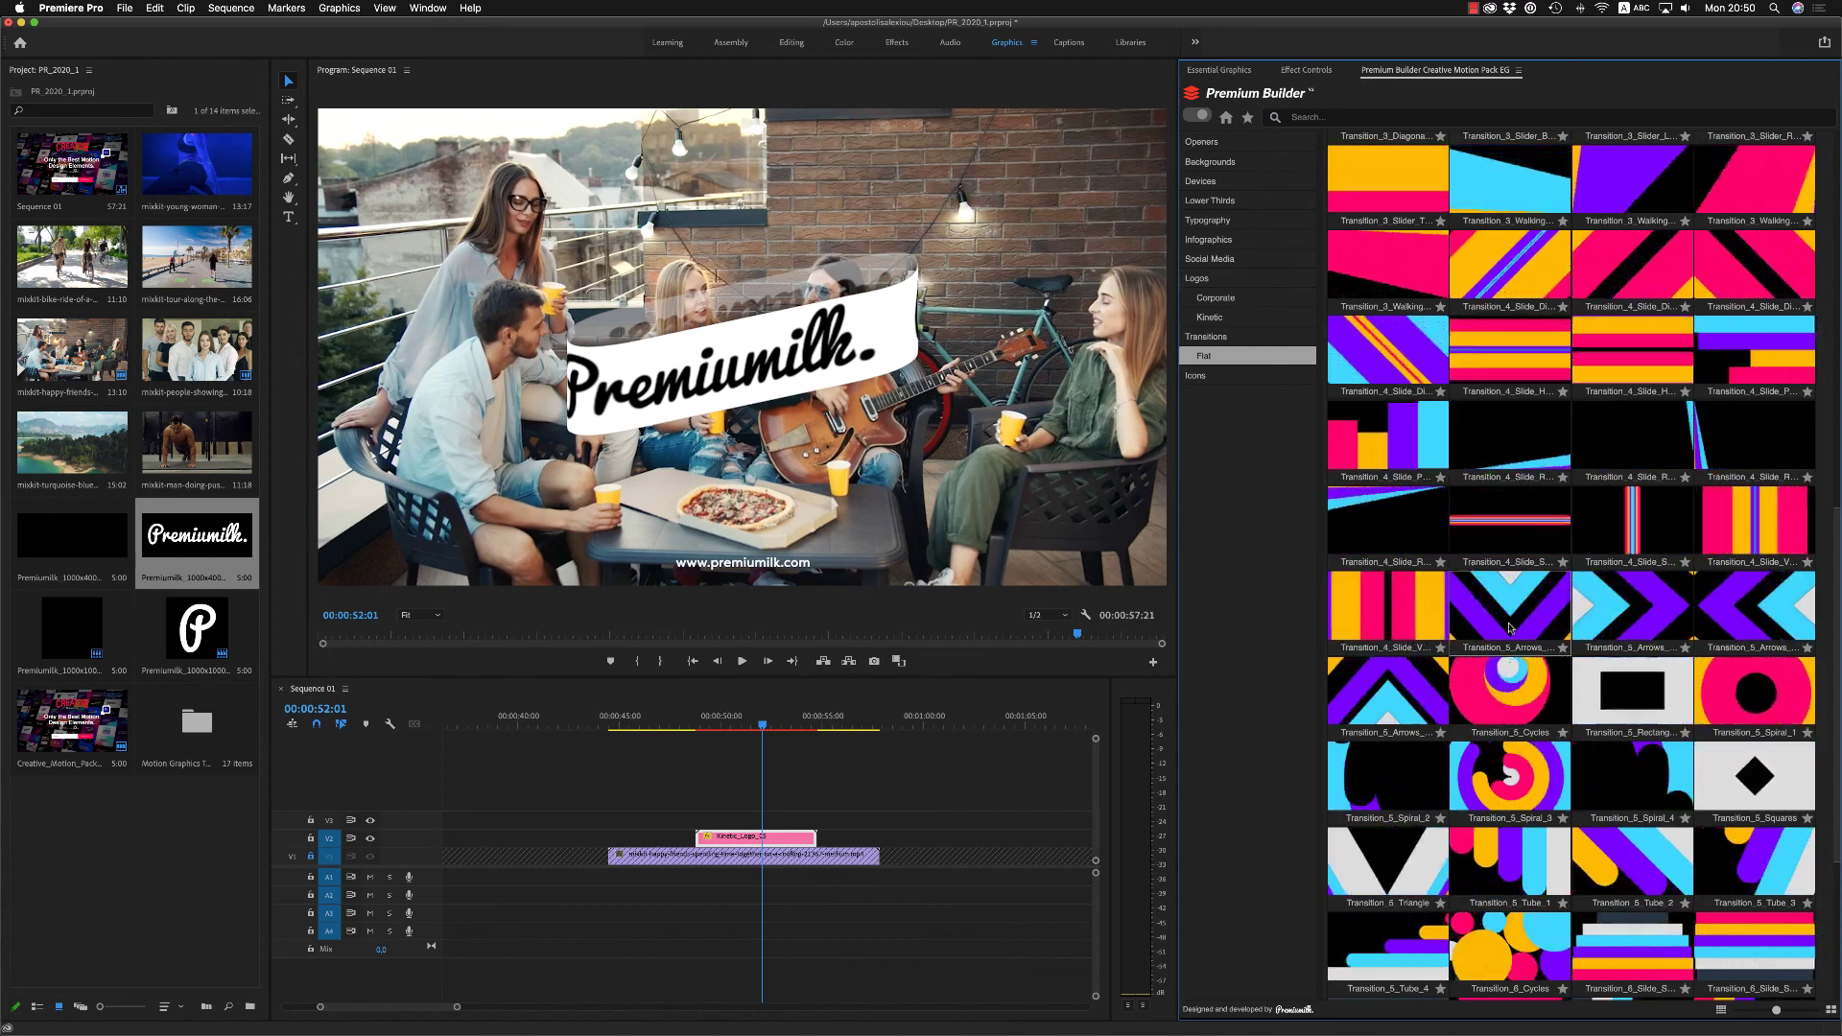
pyautogui.doubleClick(1752, 699)
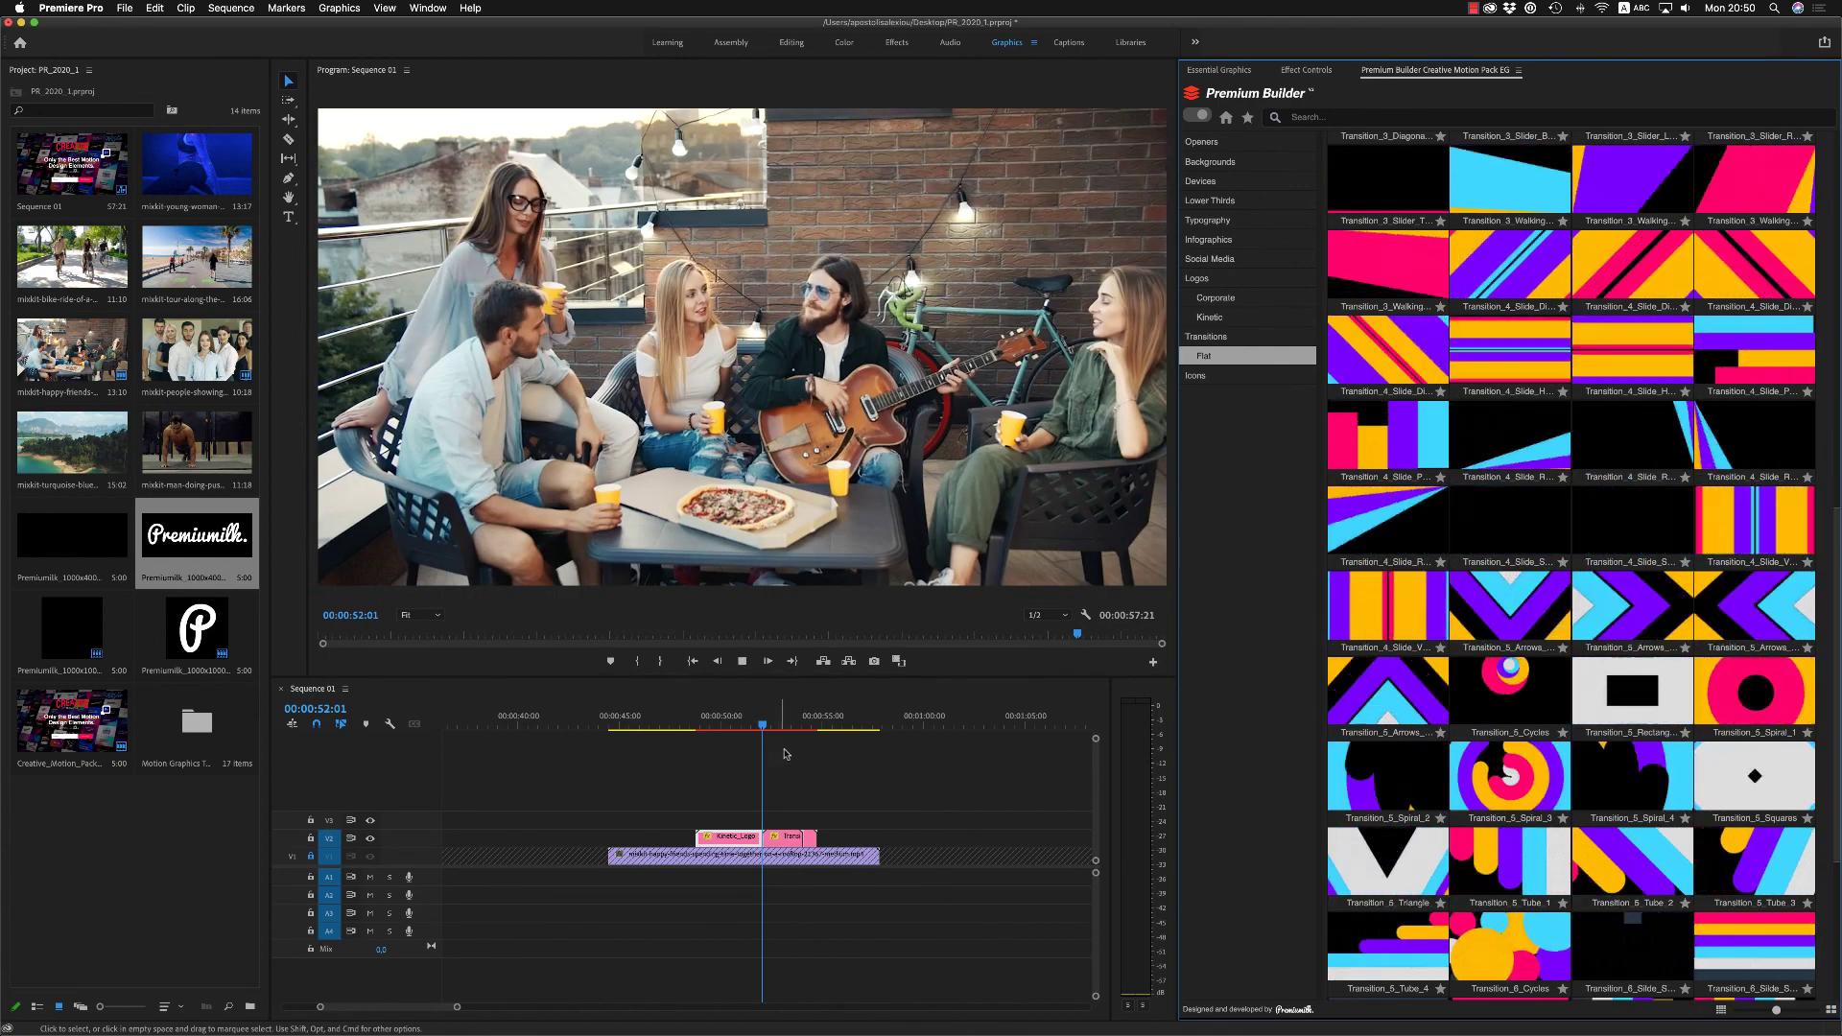
pyautogui.moveTo(763, 725); pyautogui.dragTo(763, 726)
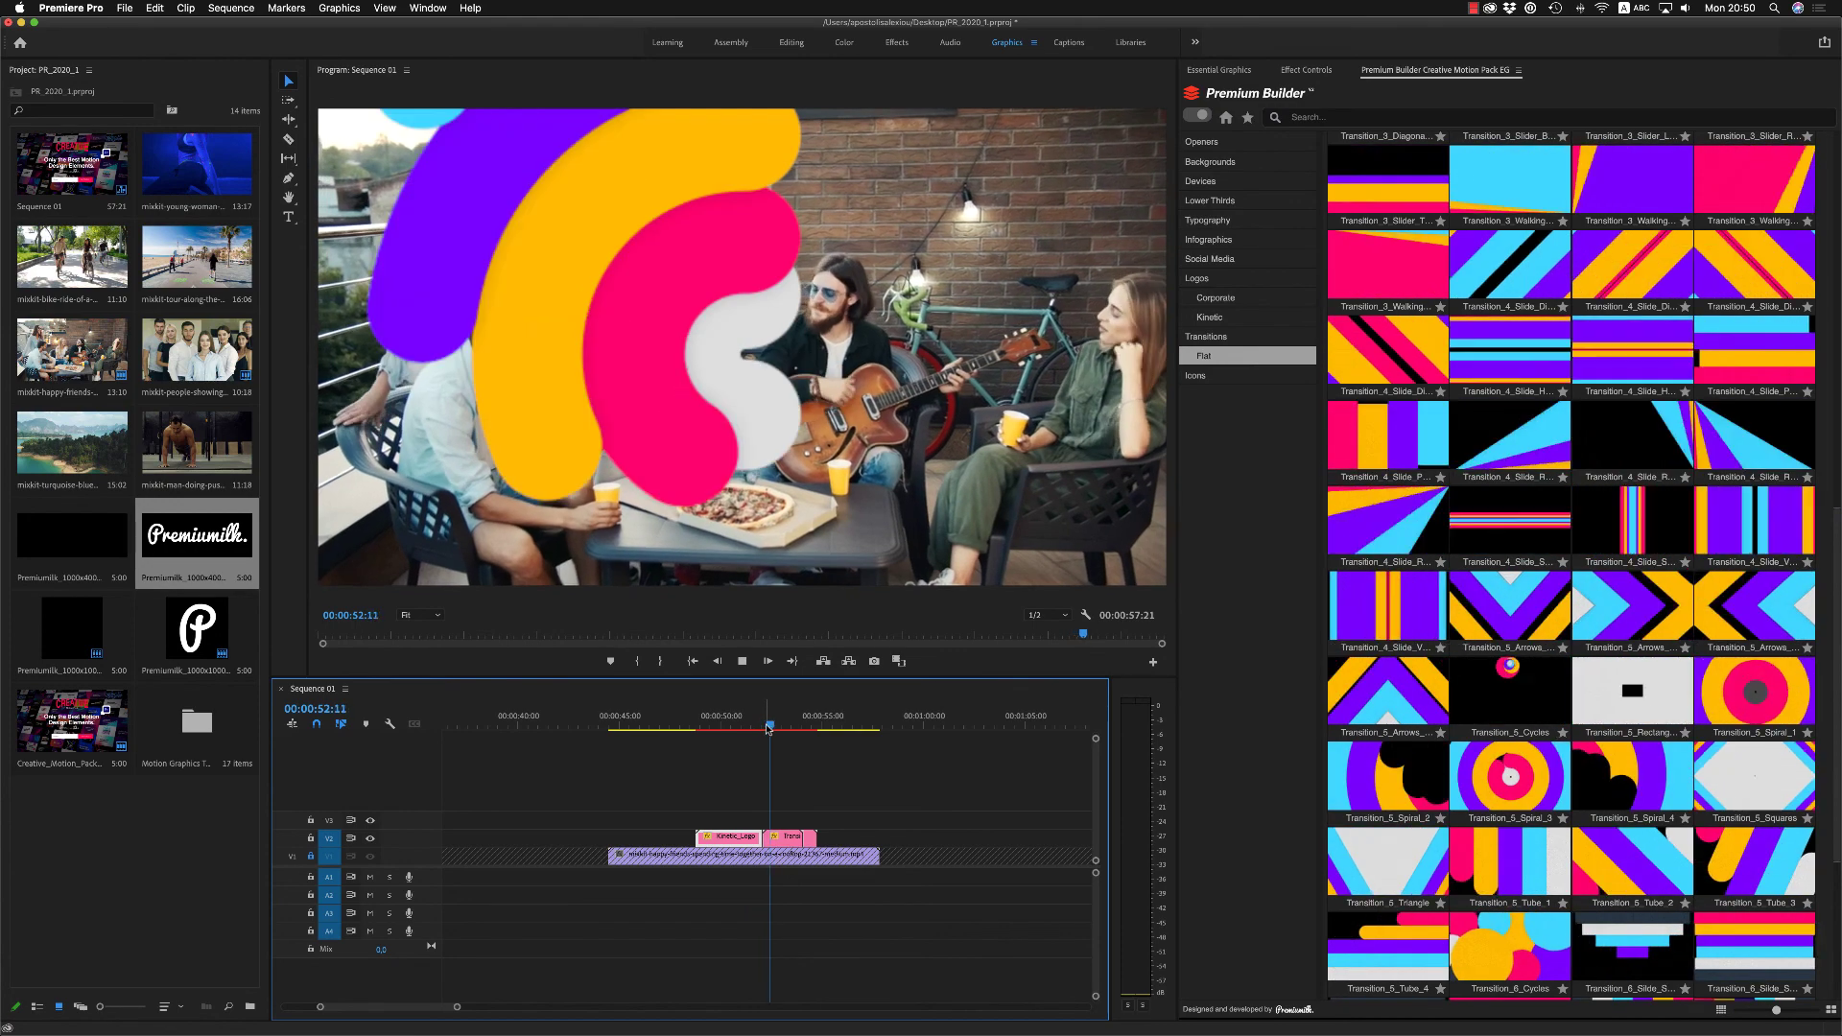
pyautogui.press('space')
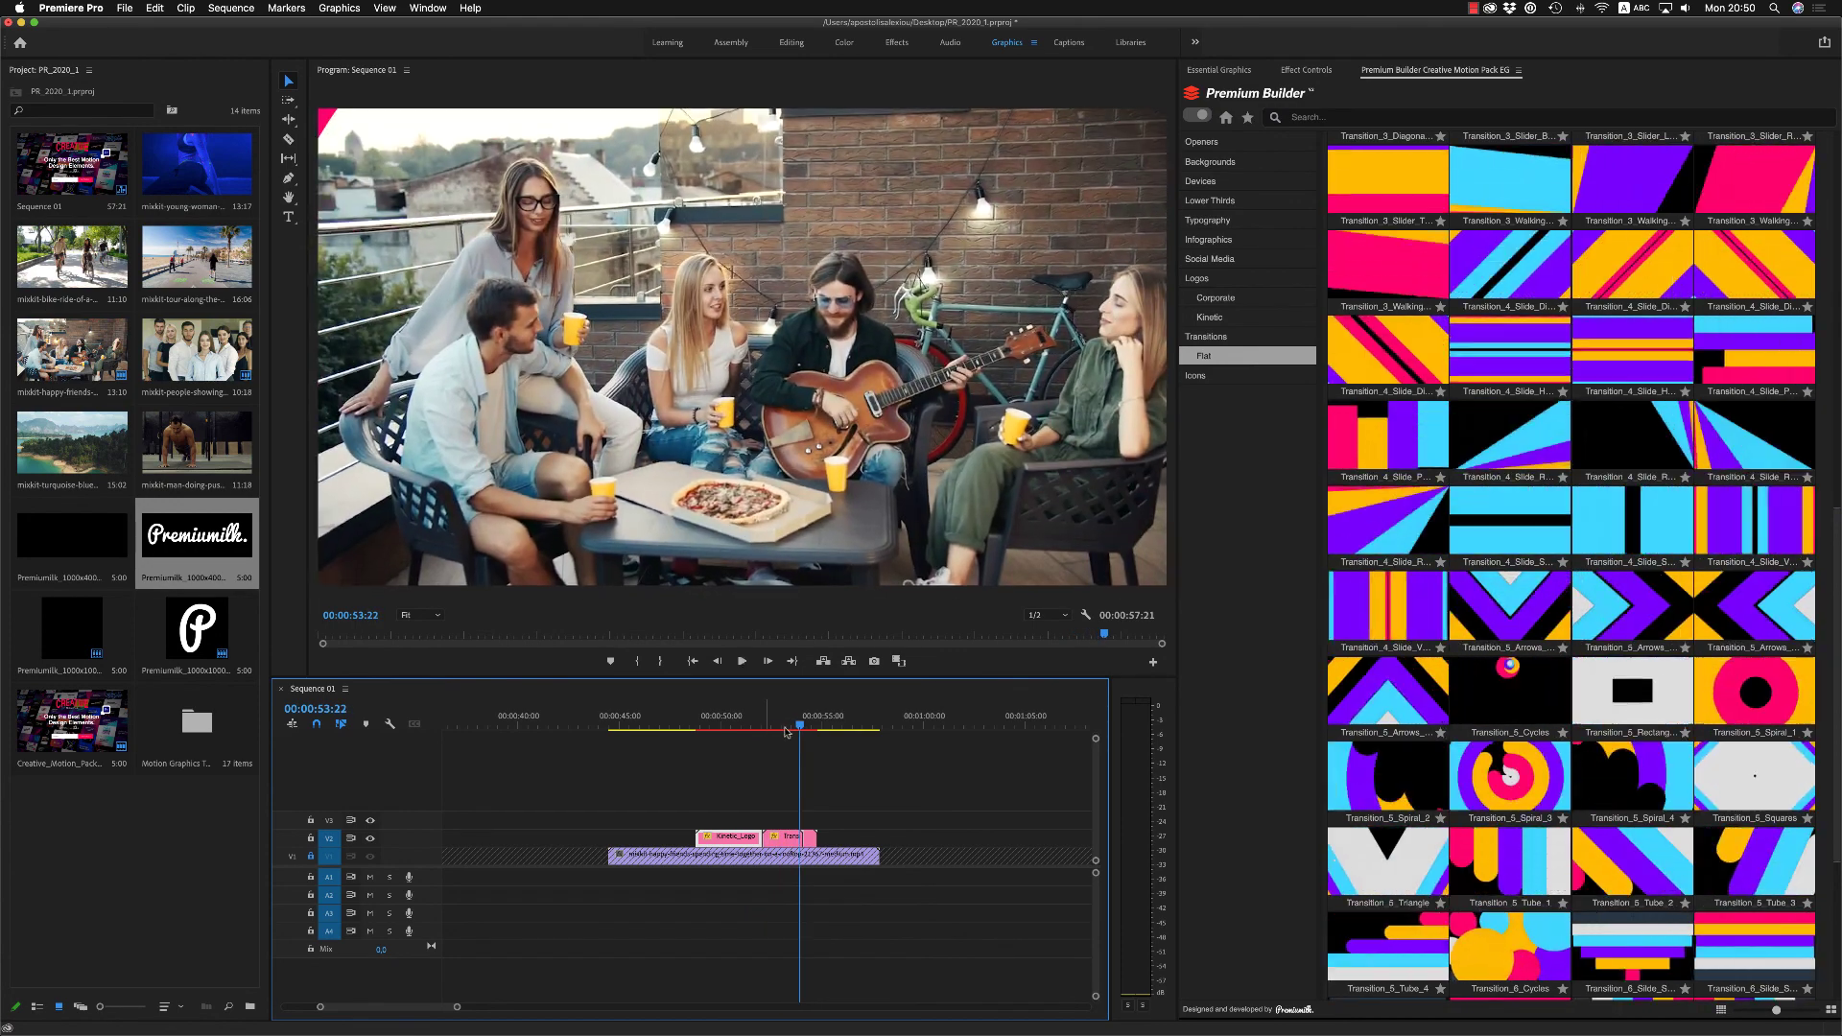
# Step: View the Icons templates, collapse the Logos category and return to the Transitions category
pyautogui.click(1225, 374)
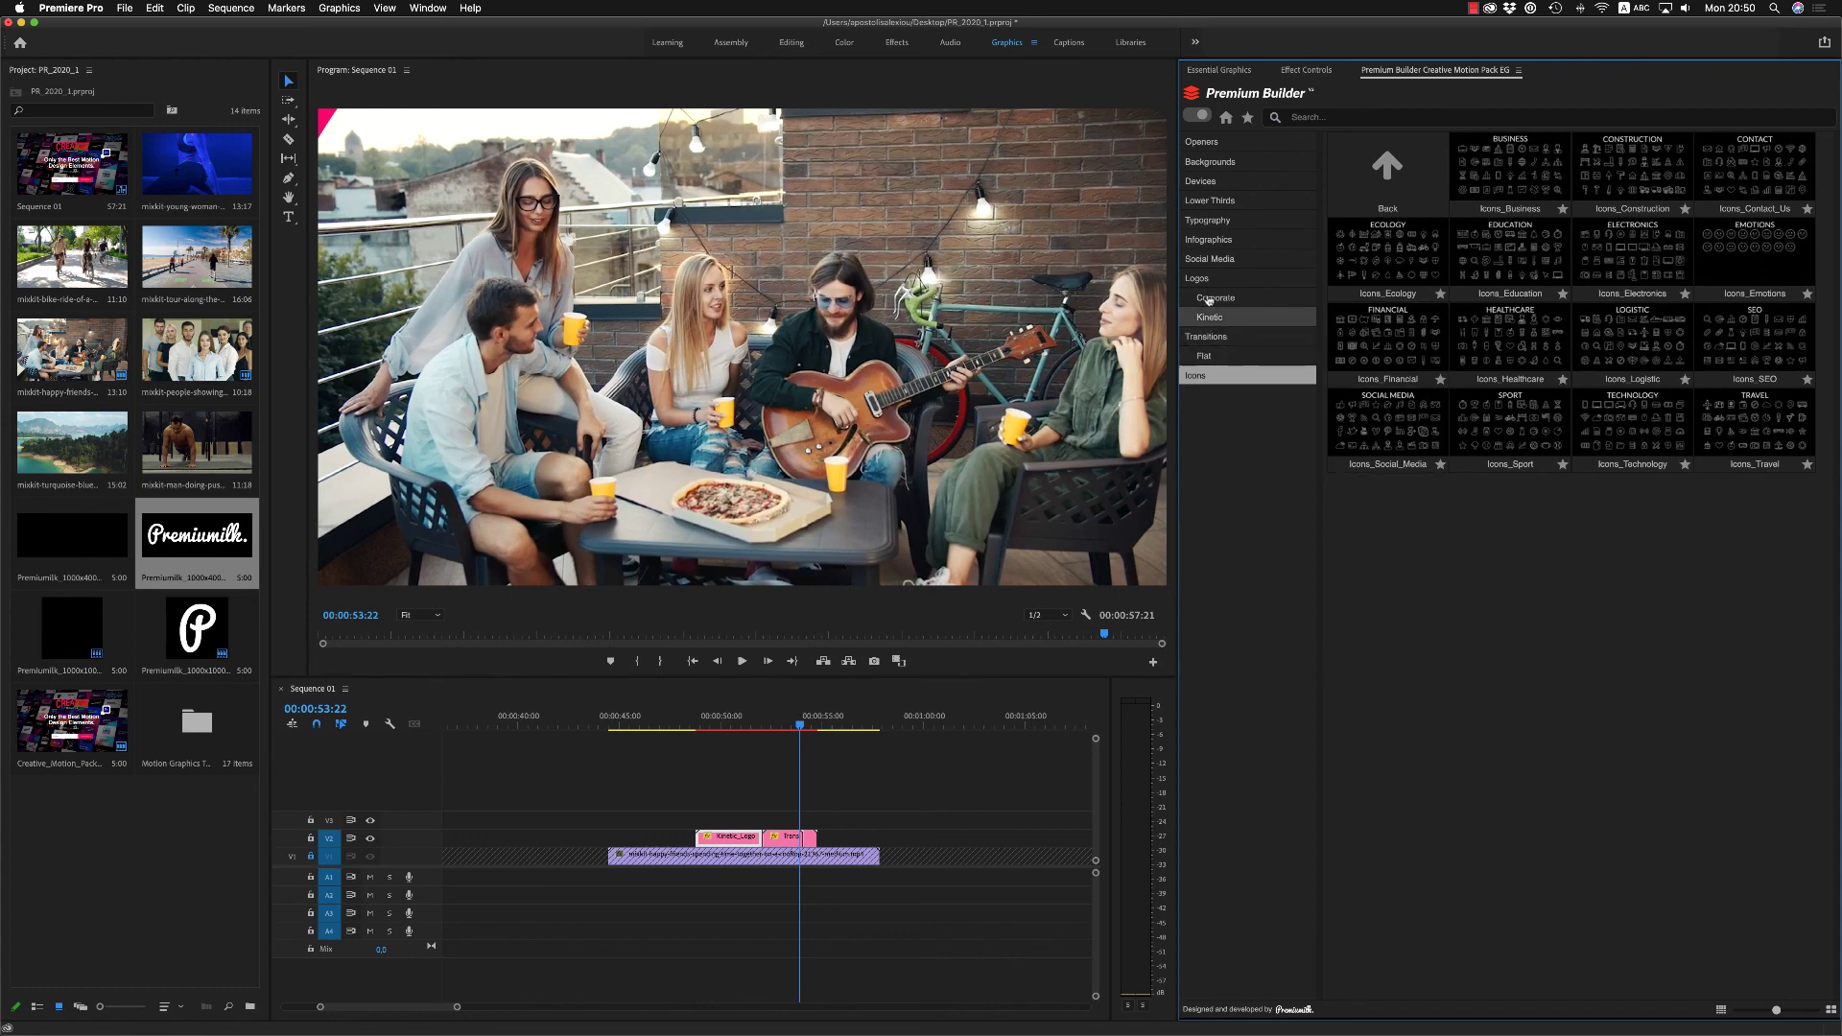
pyautogui.click(1199, 278)
pyautogui.click(1206, 297)
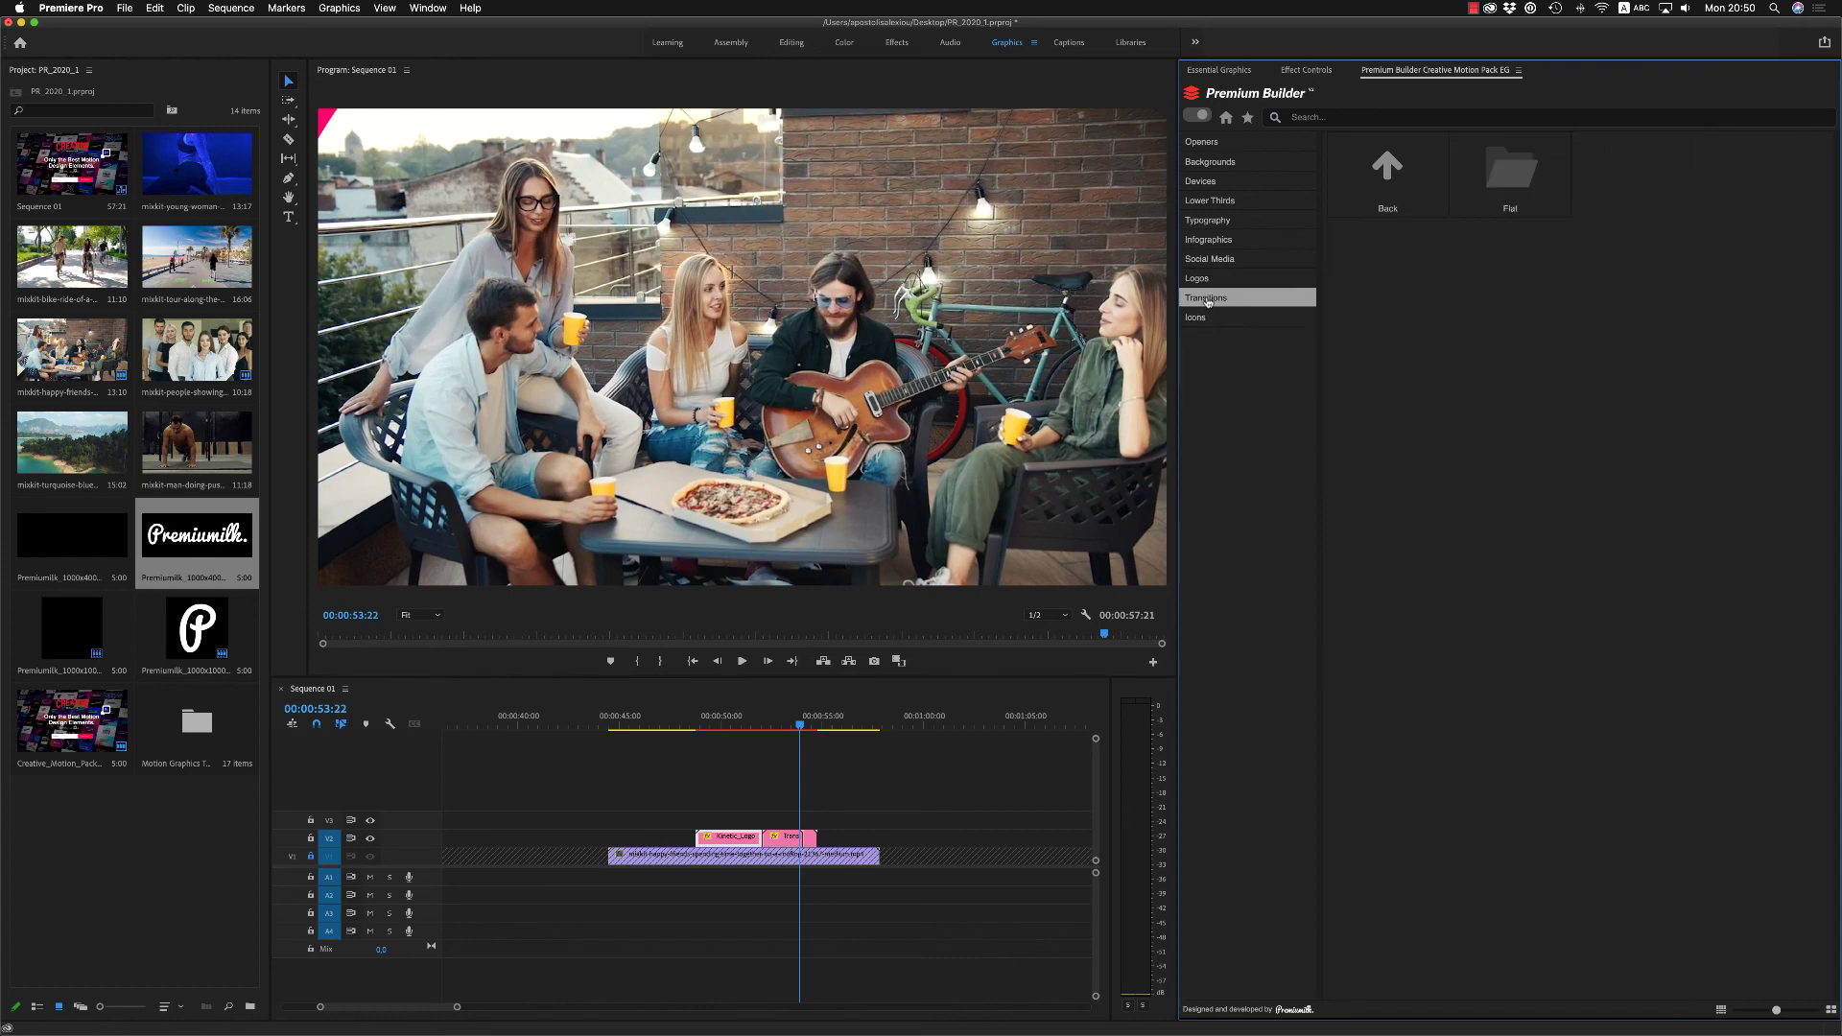
# Step: Place the Creative_Motion_Pack preview clip on V2 before the happy-friends video and move the playhead to 00:00:39:08
pyautogui.moveTo(72, 724); pyautogui.dragTo(504, 838)
pyautogui.click(502, 722)
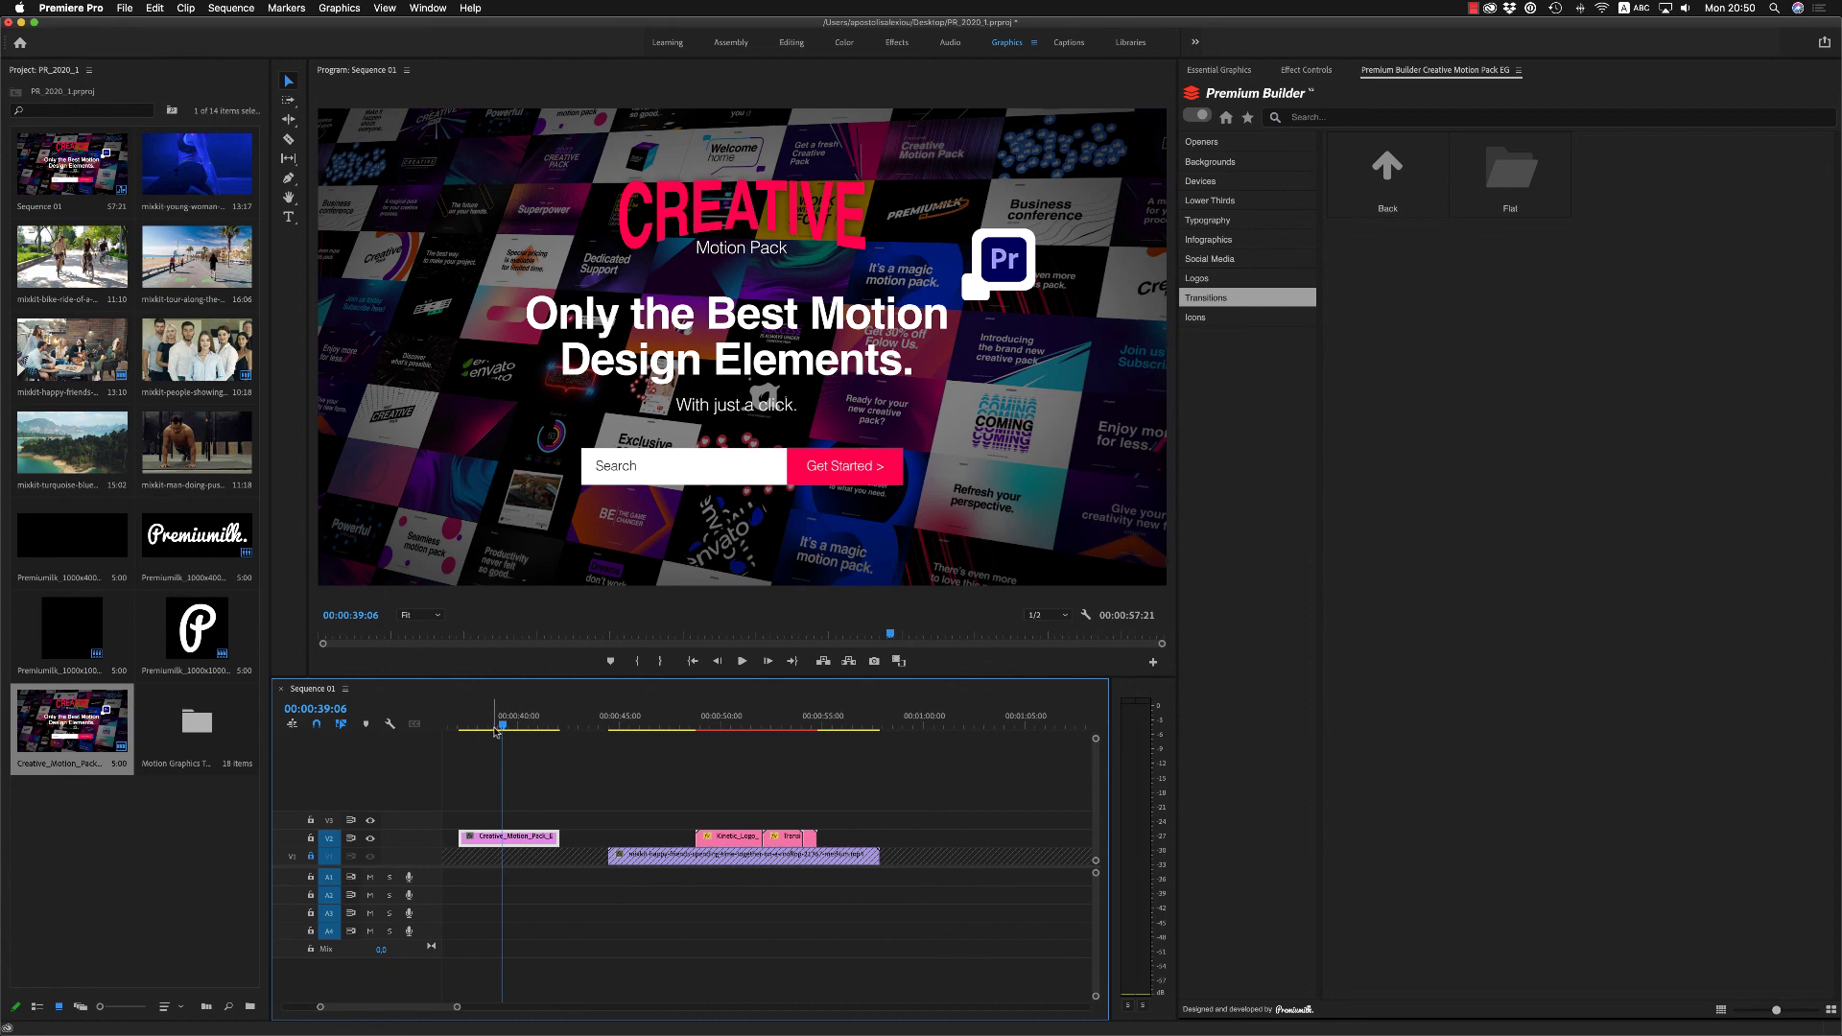
pyautogui.click(503, 726)
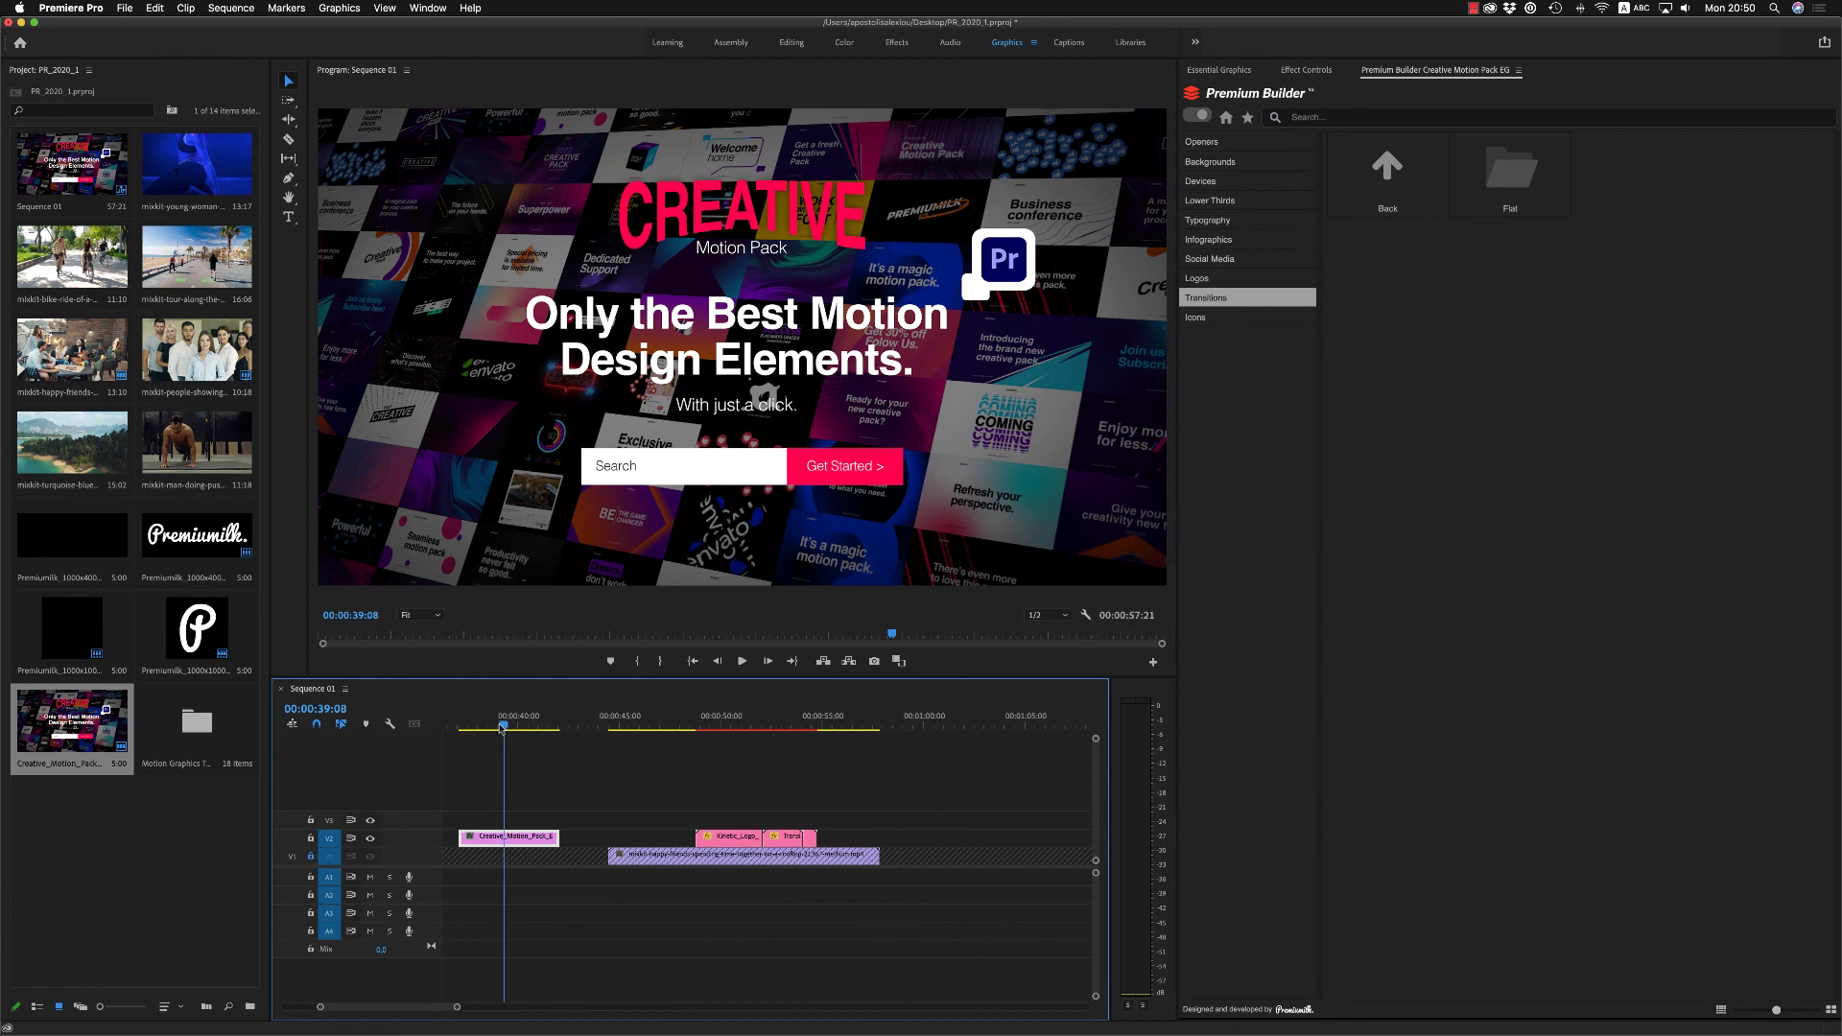